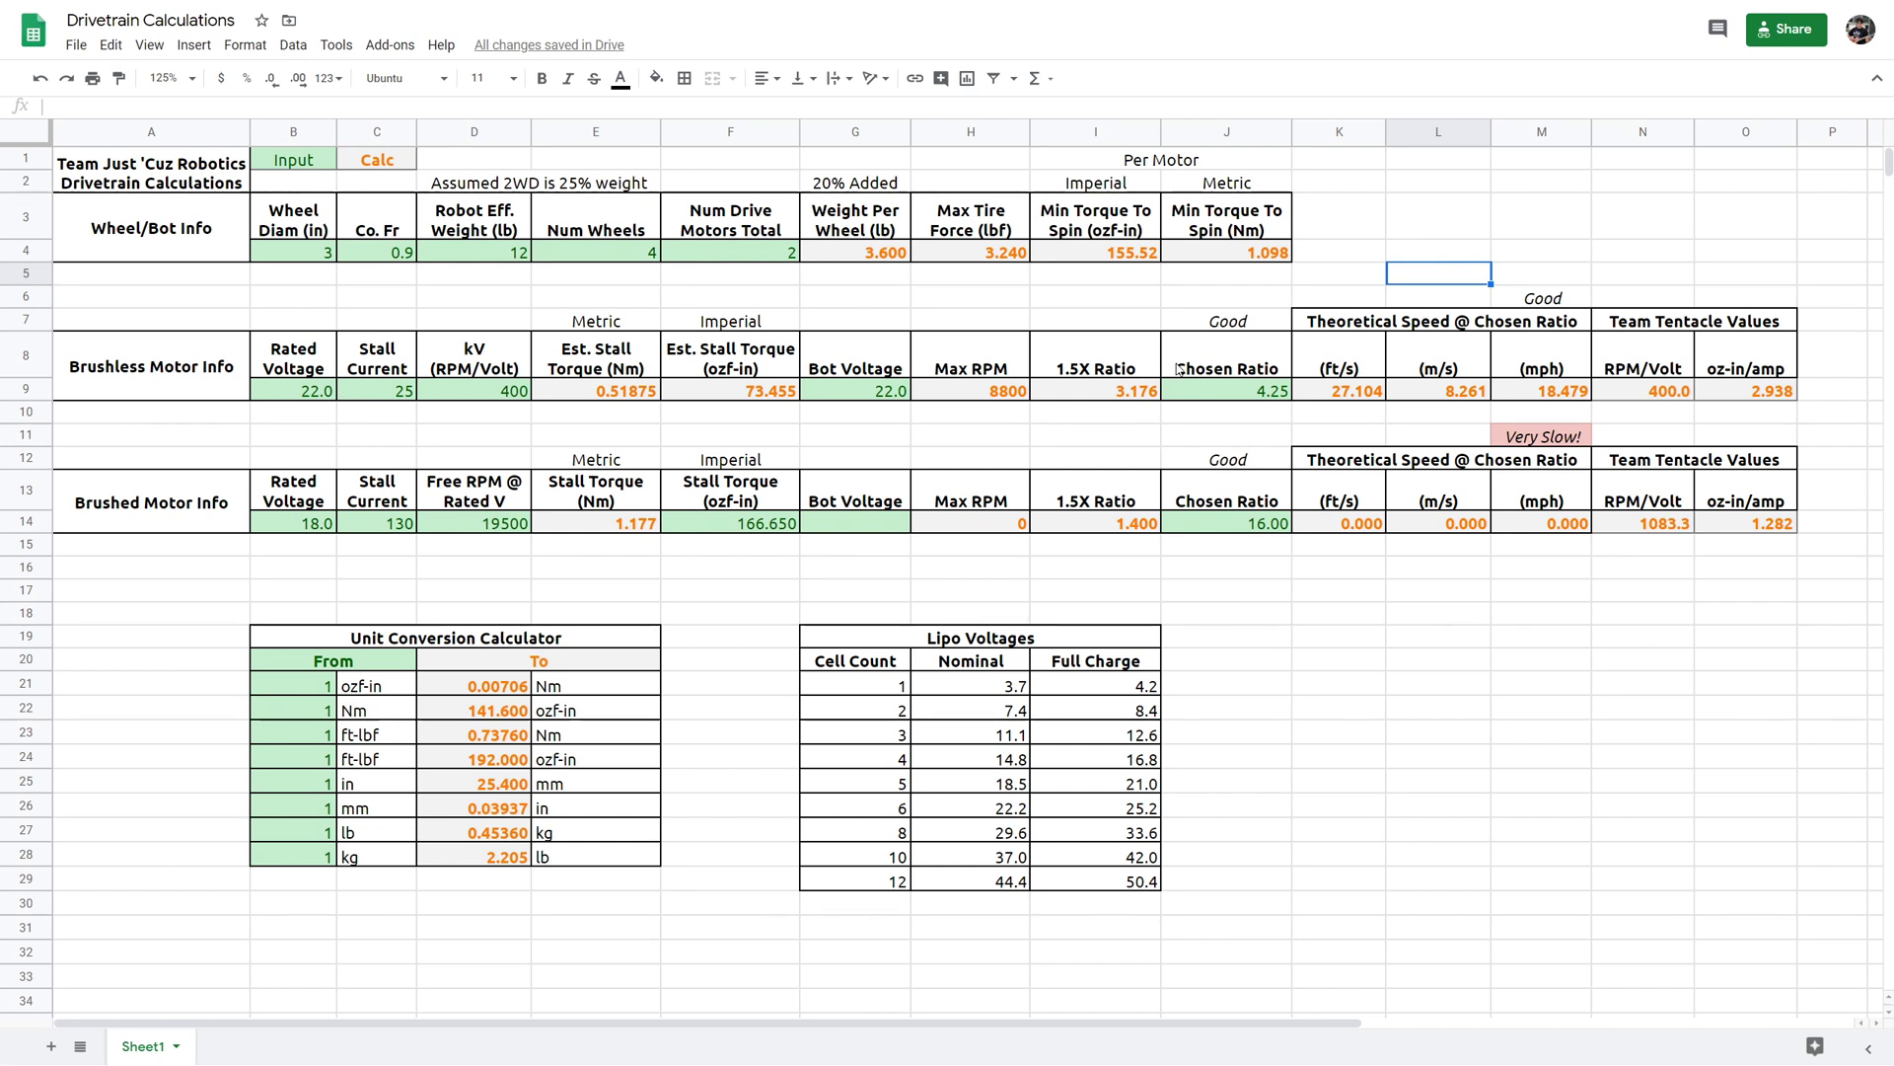
# - Inspect the 1.5X Ratio formula, then highlight the wheel/bot inputs B4:F4 and the Brushless Motor Info table
pyautogui.click(1117, 394)
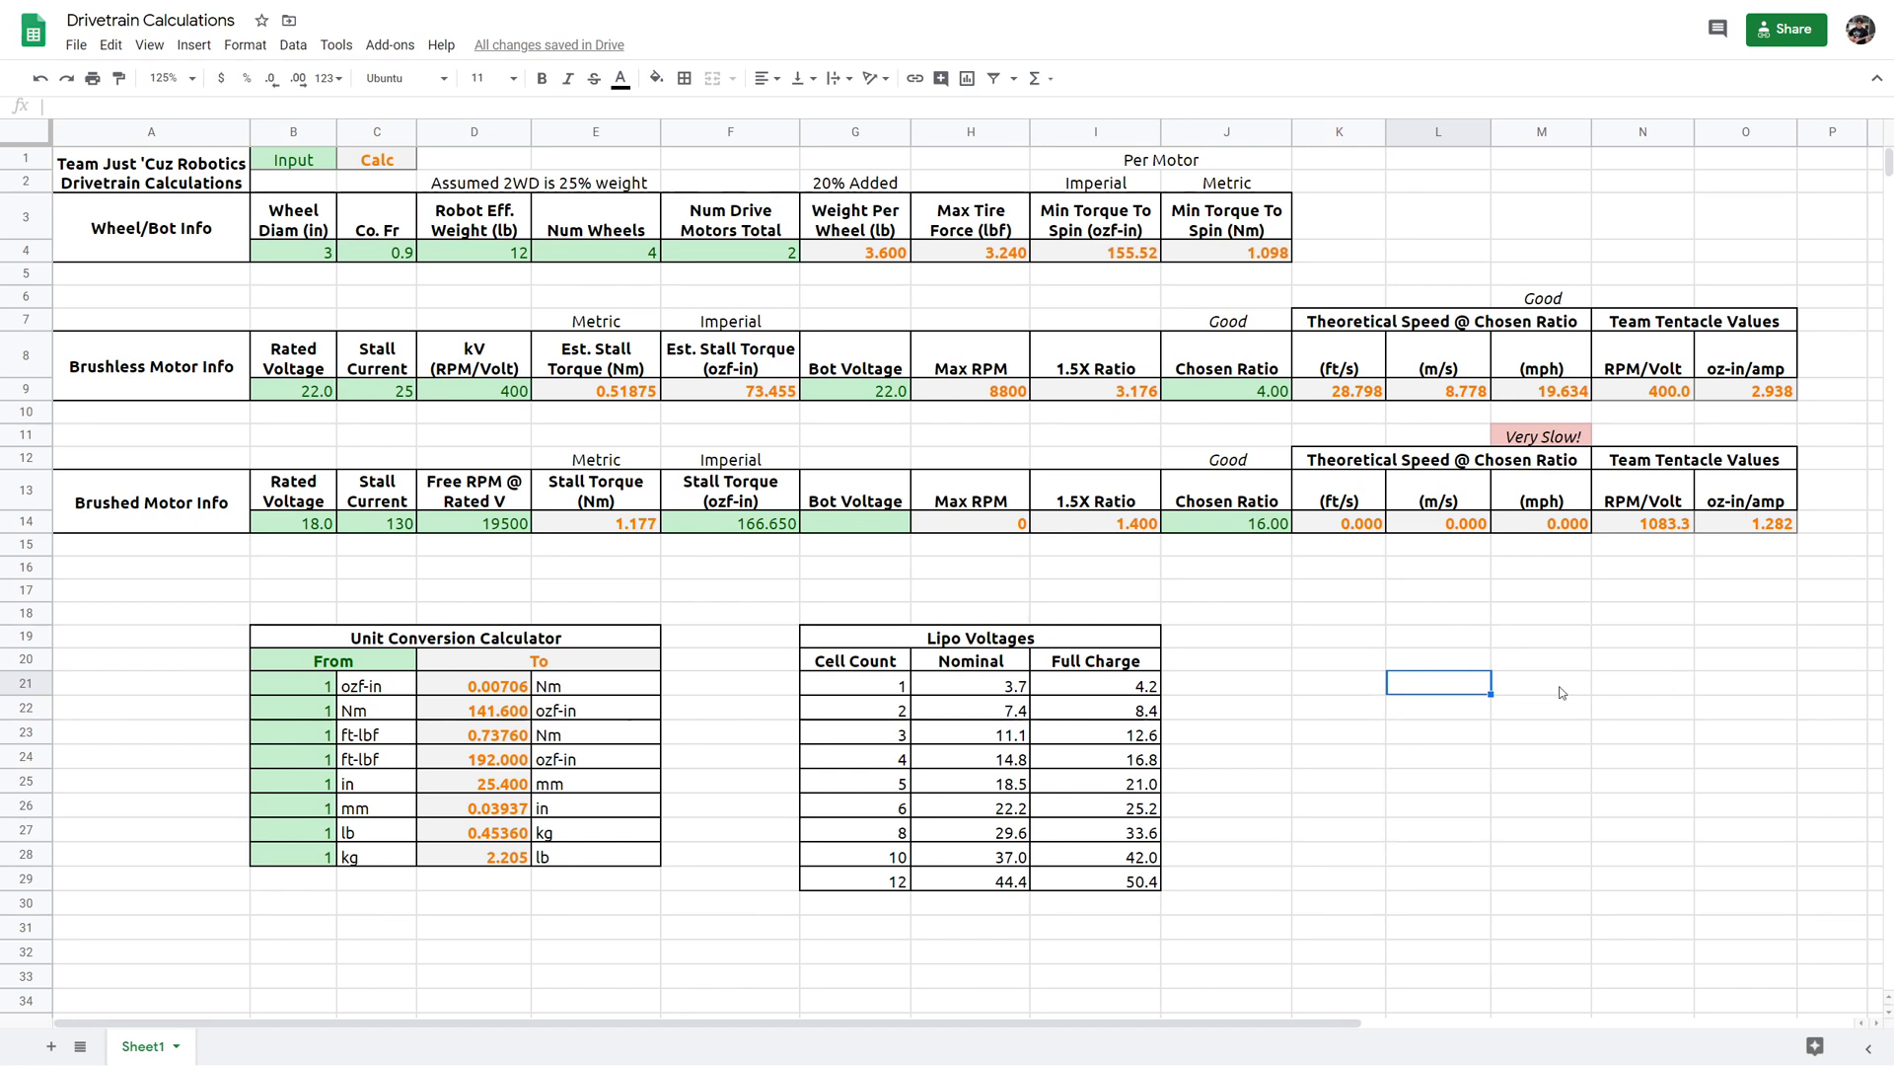
pyautogui.click(282, 253)
pyautogui.moveTo(281, 253); pyautogui.dragTo(780, 254)
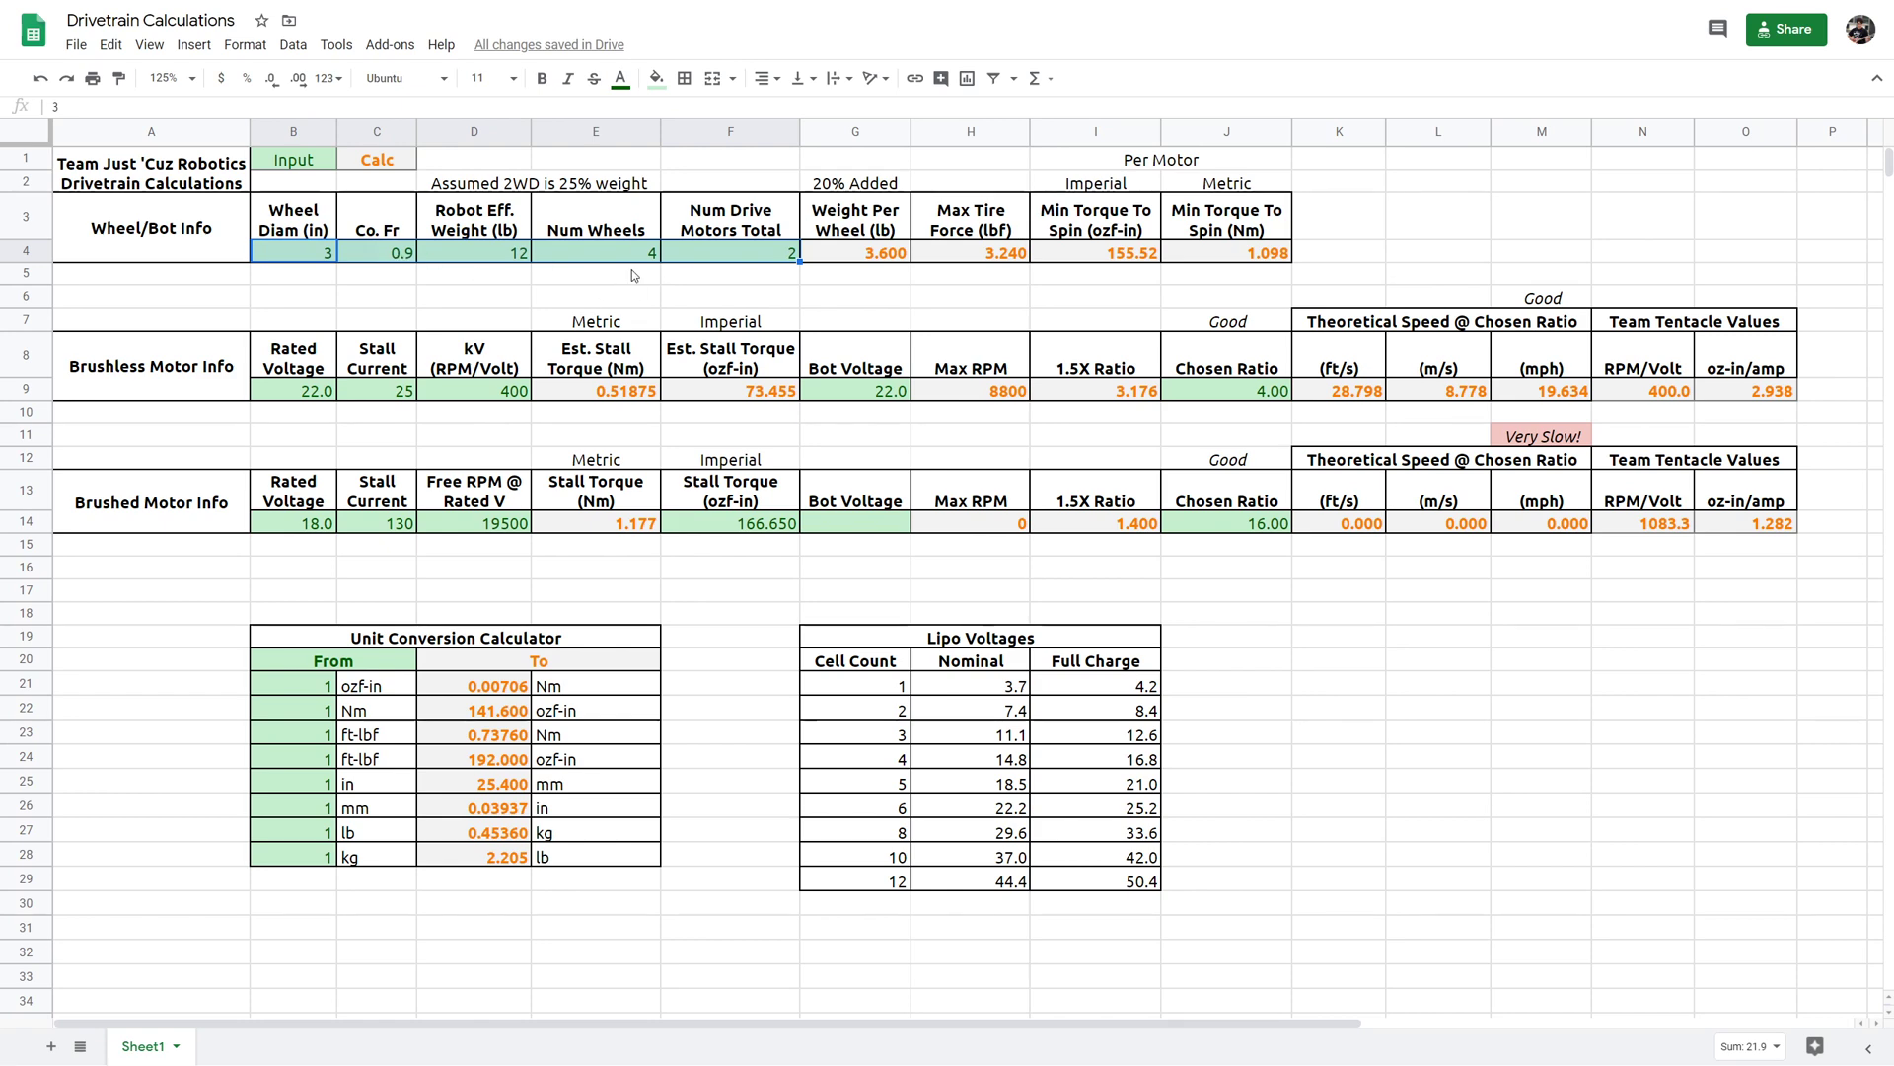
pyautogui.click(726, 296)
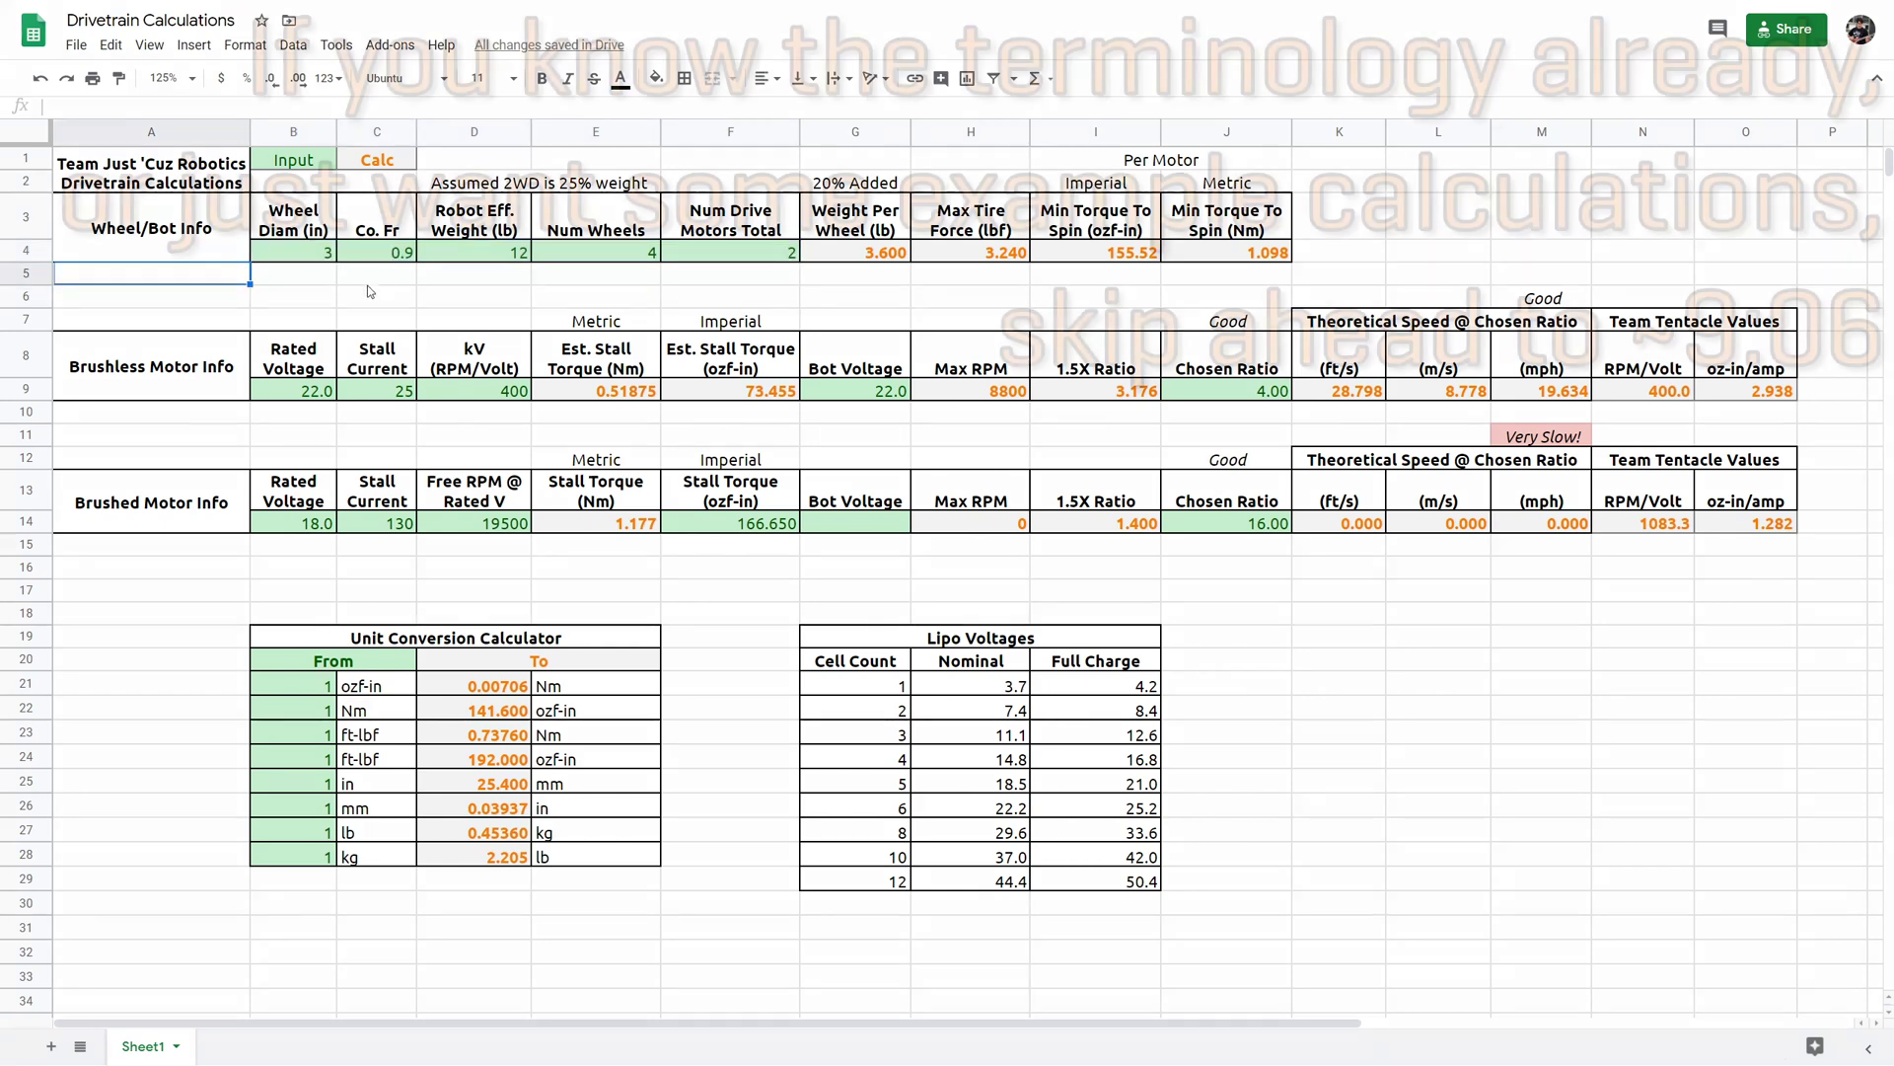
pyautogui.click(189, 276)
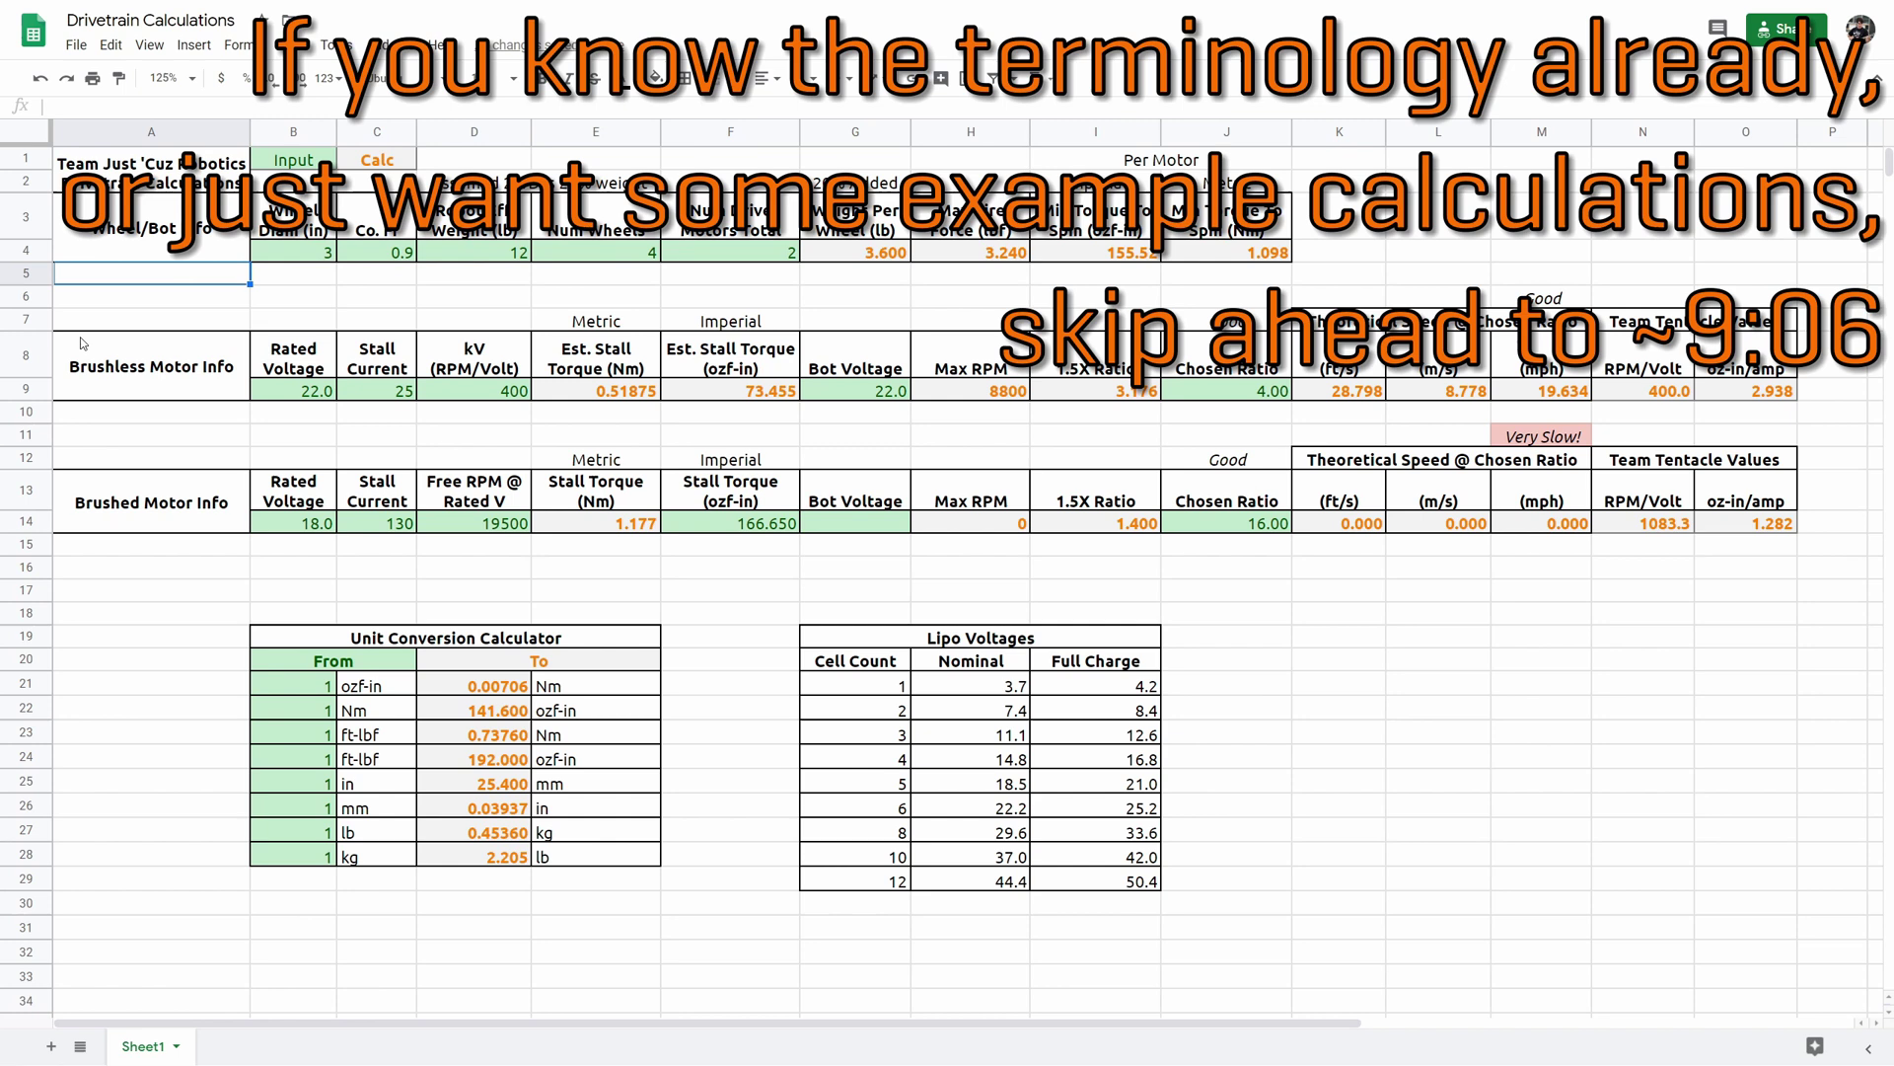
pyautogui.moveTo(170, 375); pyautogui.dragTo(1786, 399)
pyautogui.click(1487, 250)
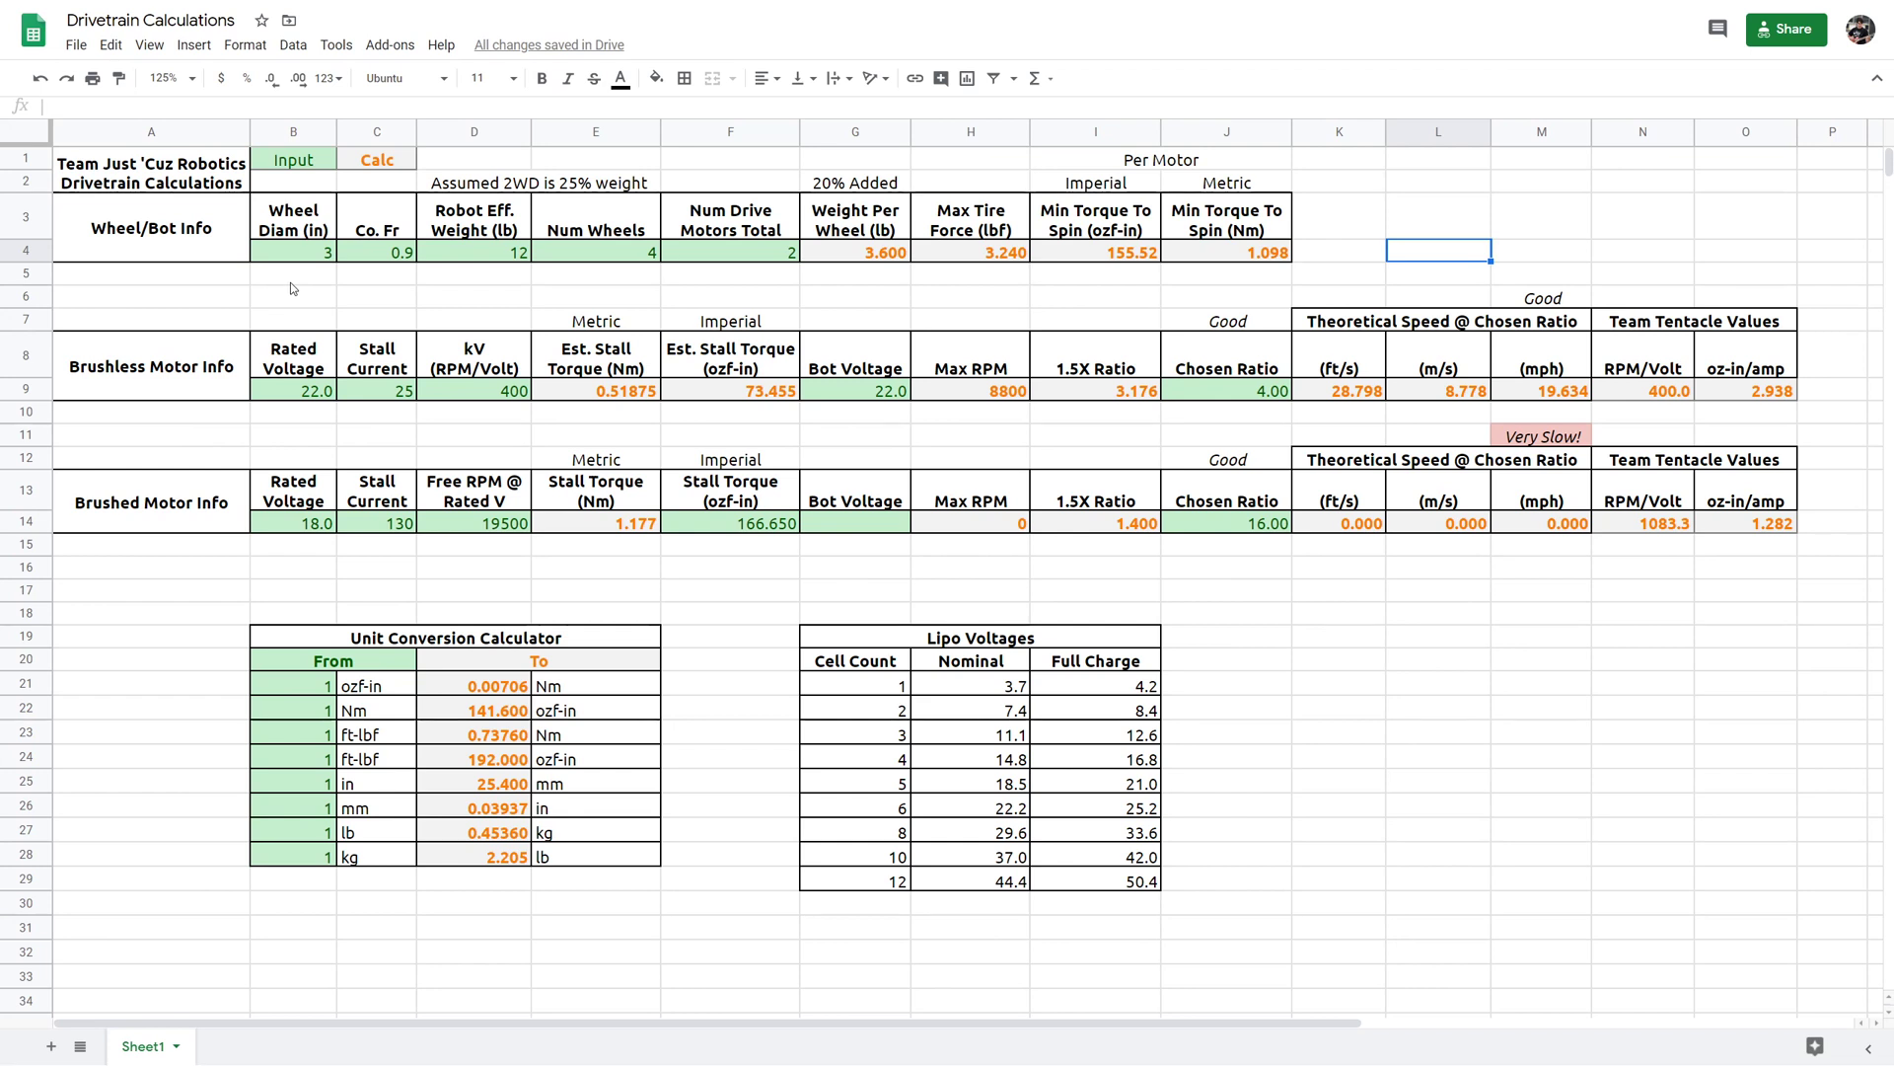
pyautogui.click(318, 254)
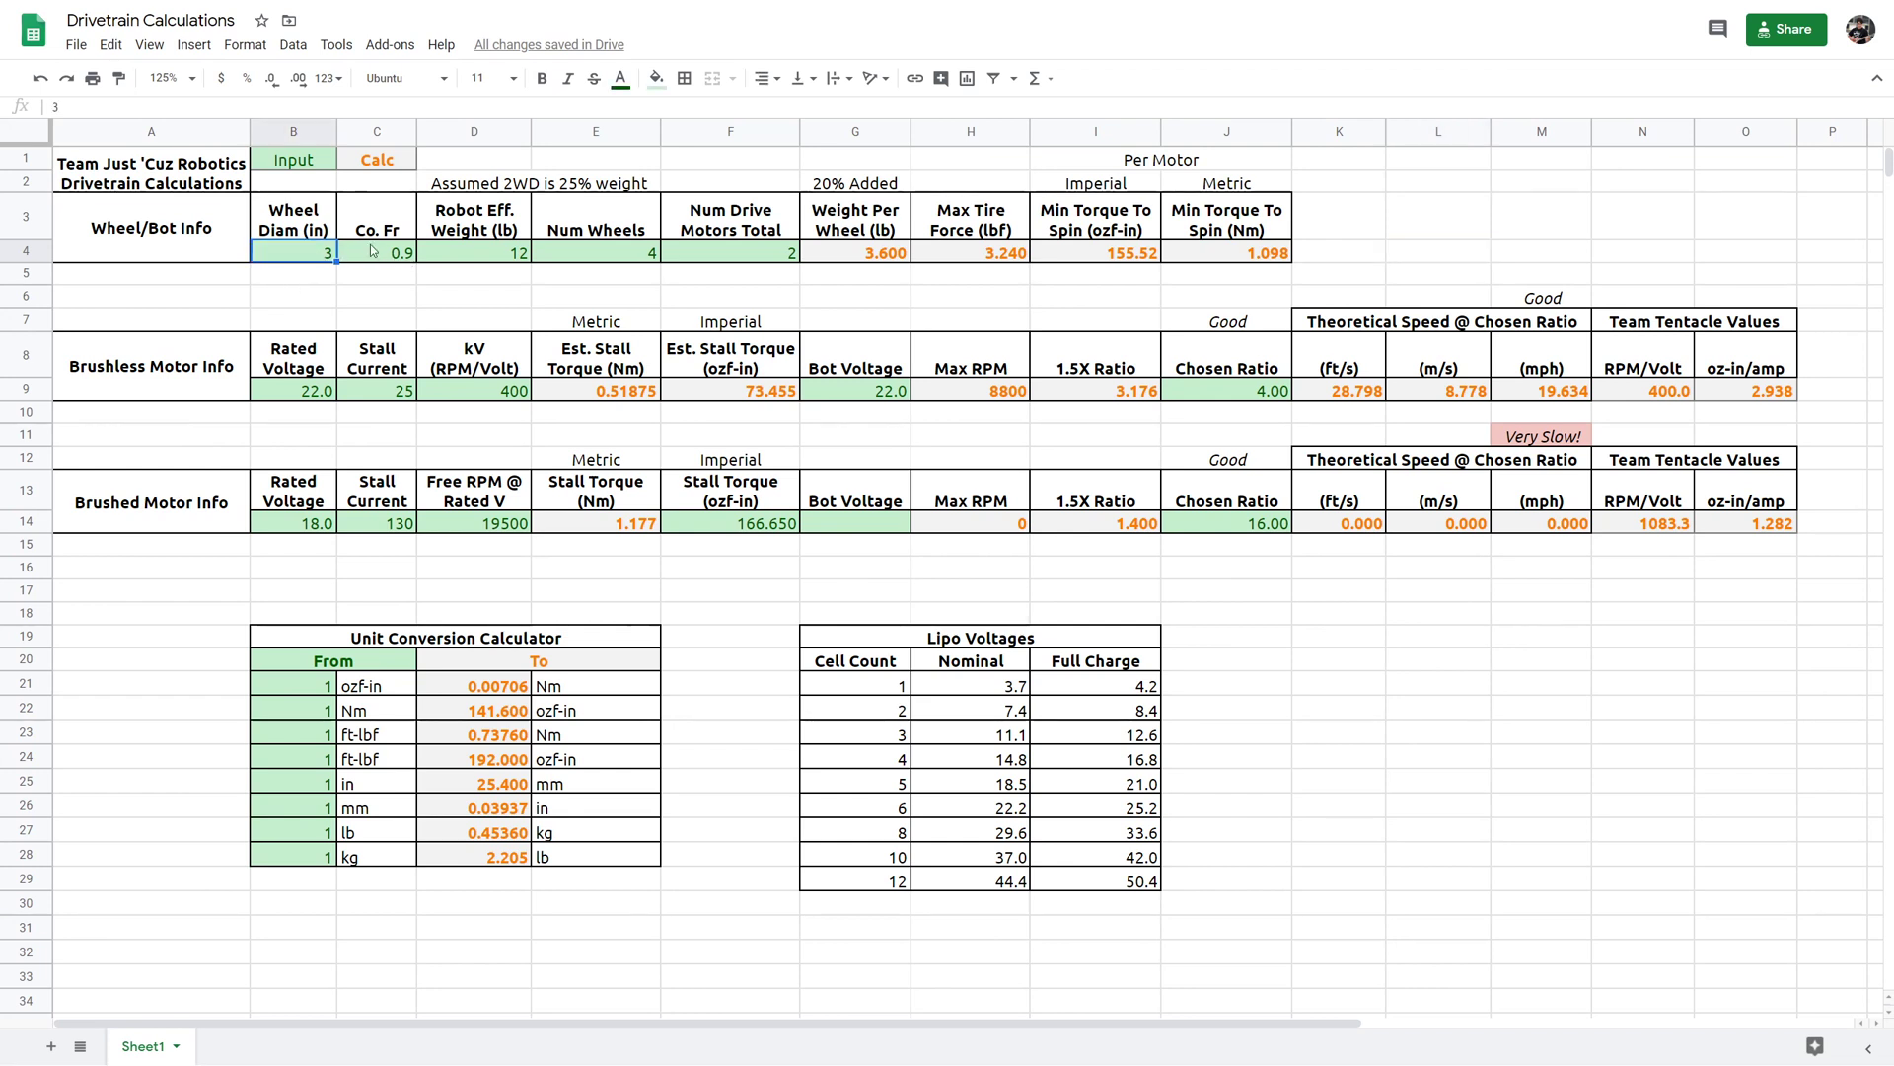
pyautogui.press('Right')
pyautogui.moveTo(390, 255)
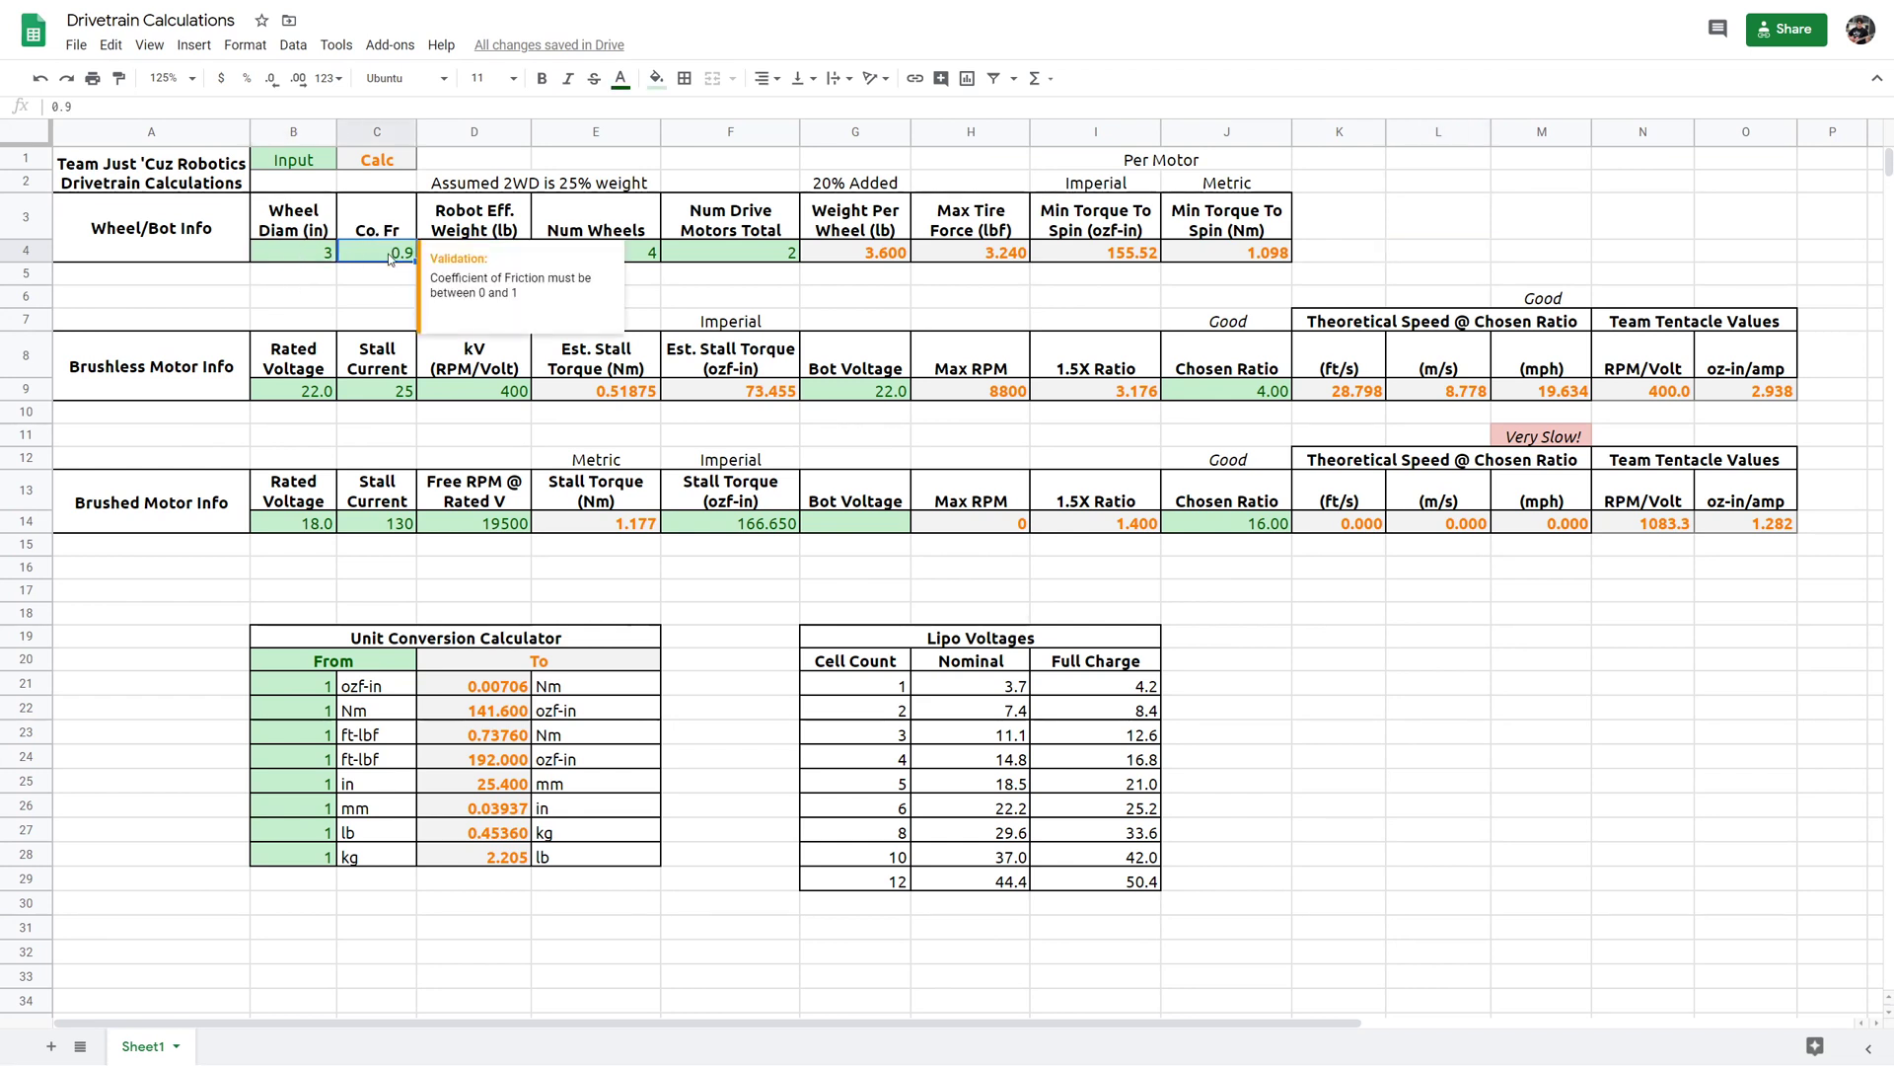
pyautogui.press('Down')
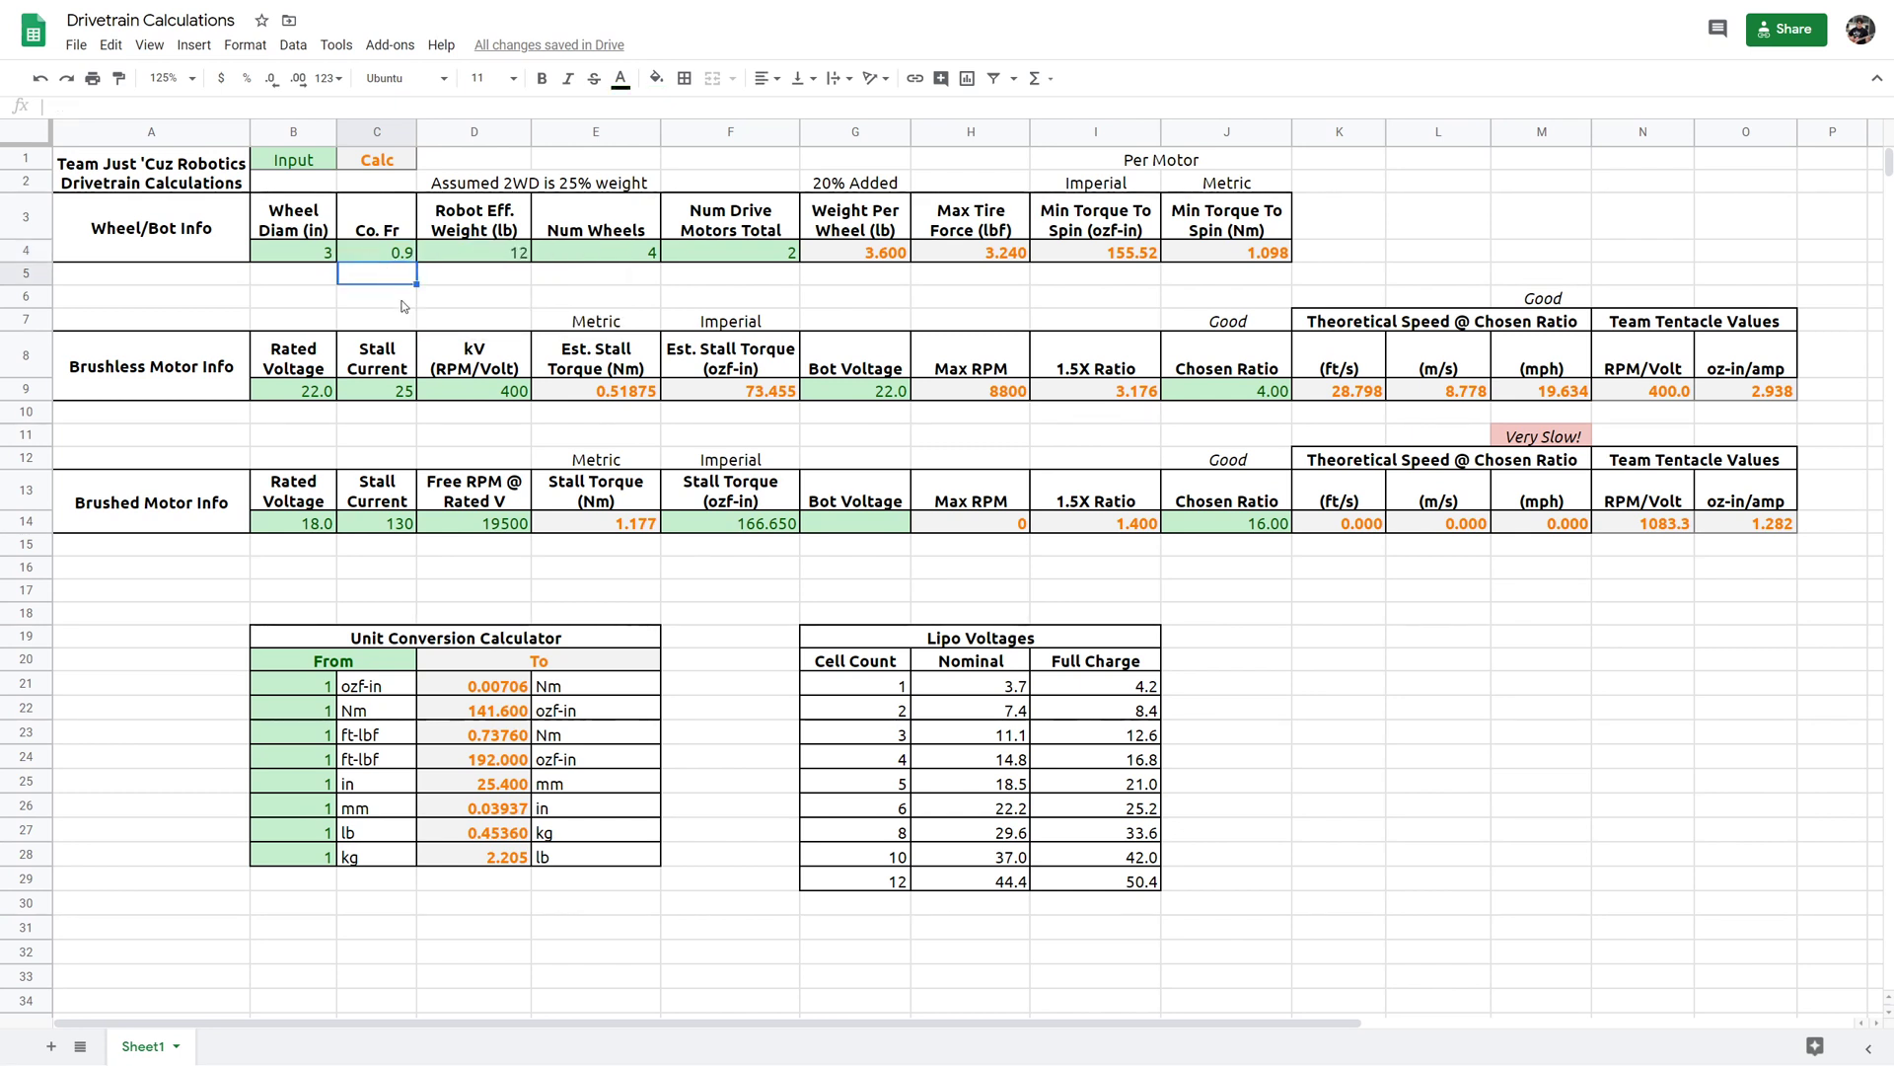
pyautogui.click(381, 294)
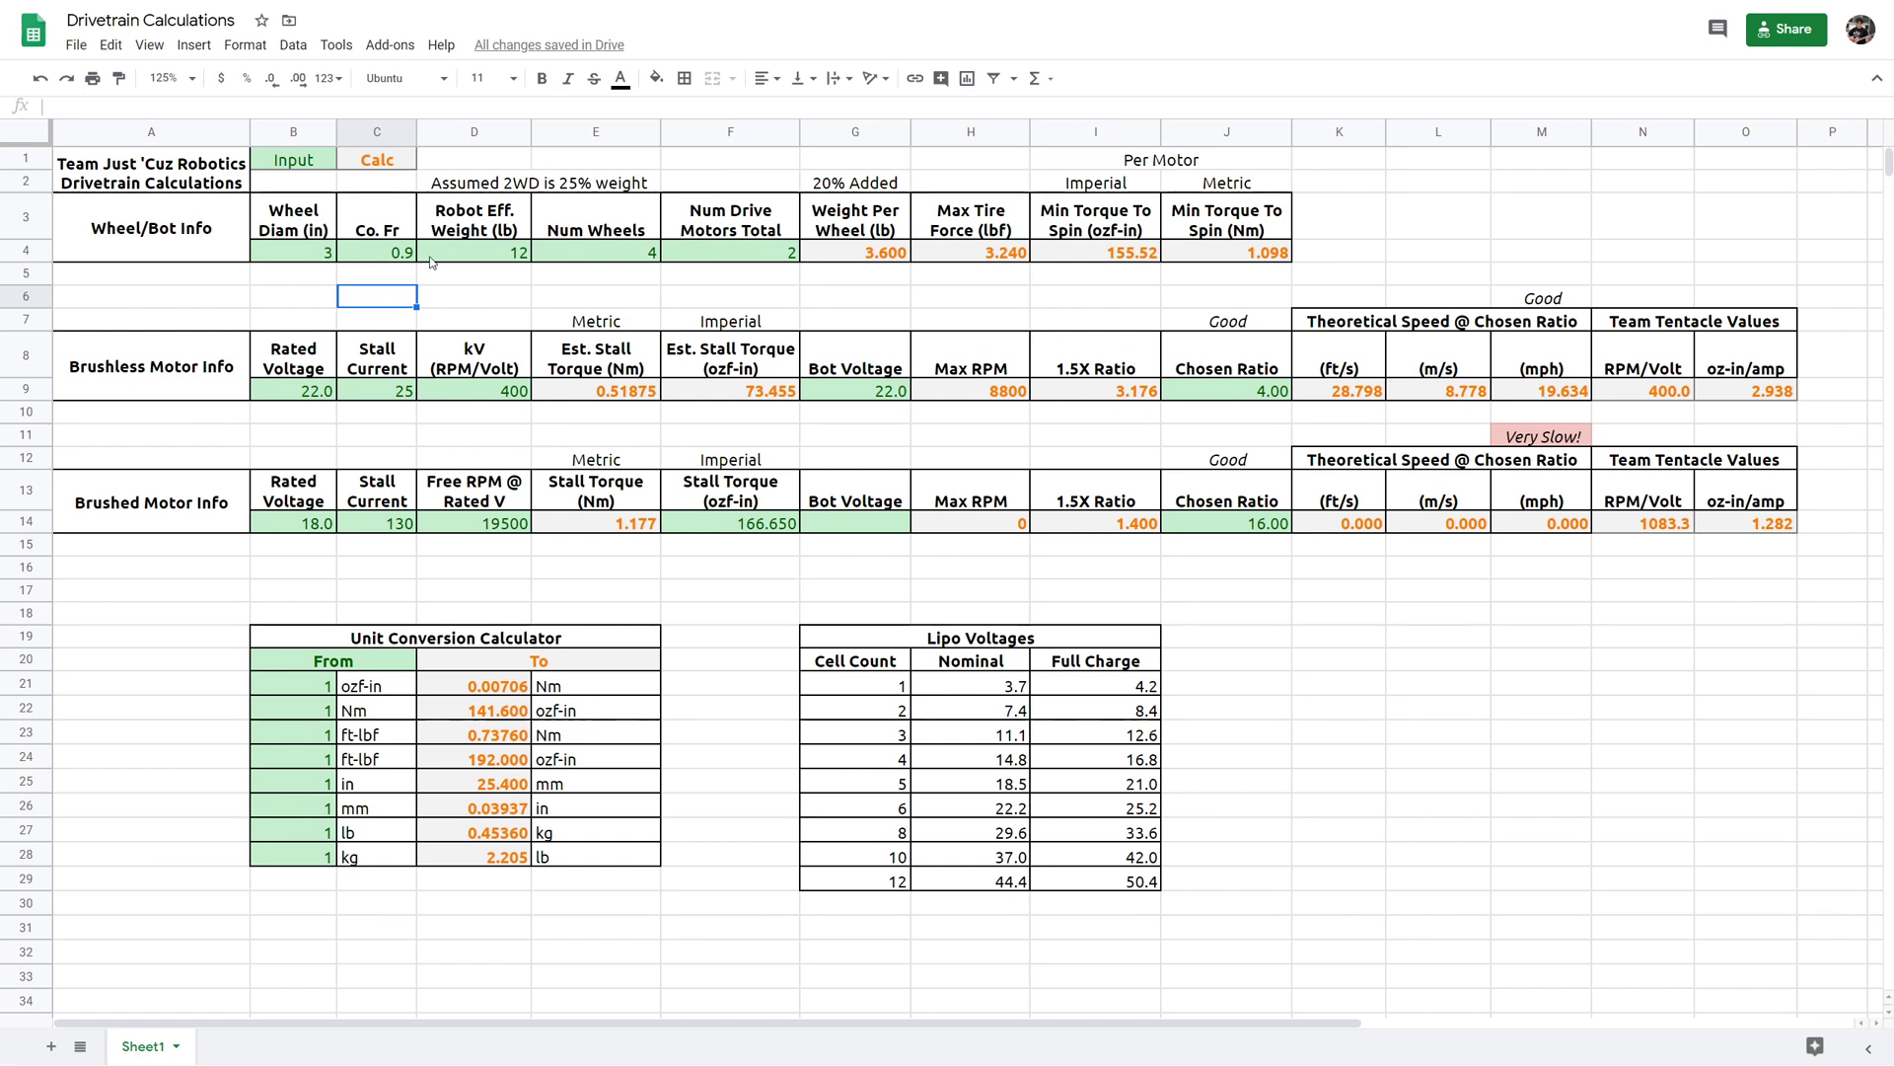
pyautogui.click(482, 254)
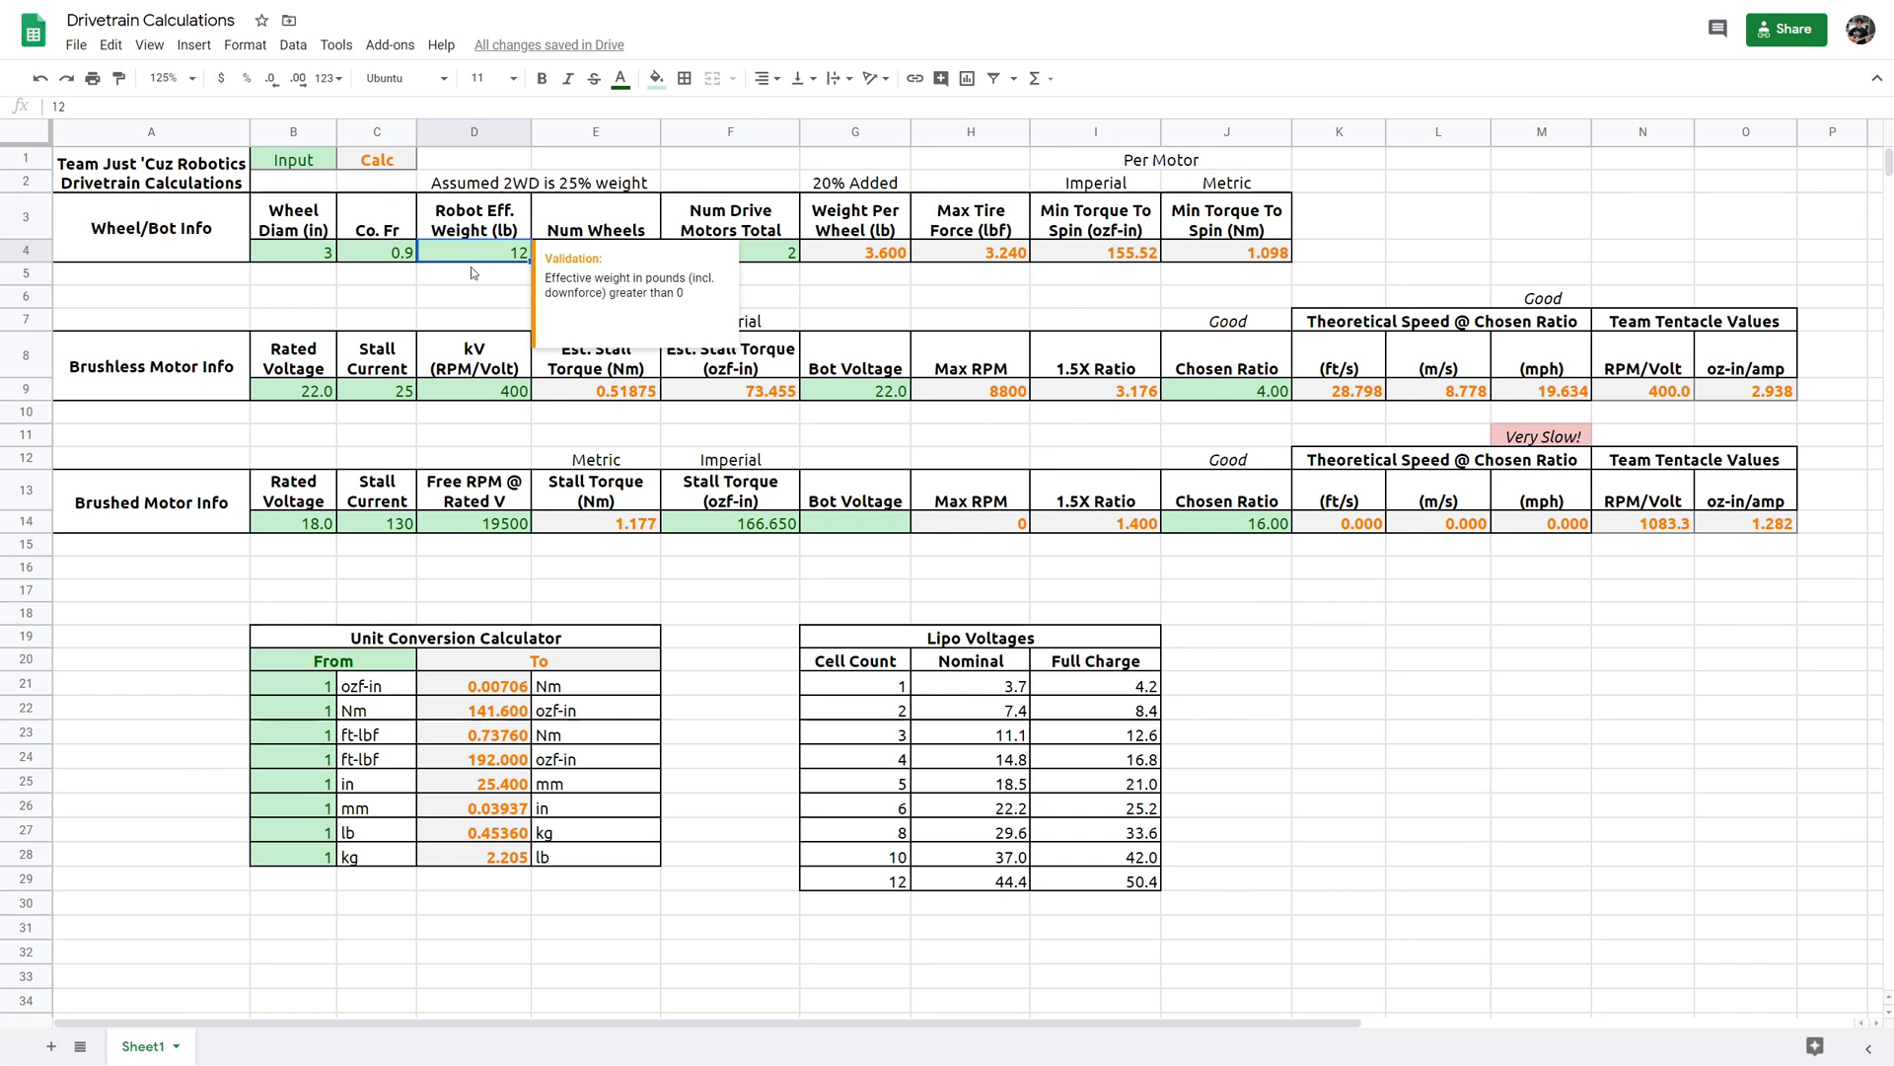
pyautogui.moveTo(460, 258)
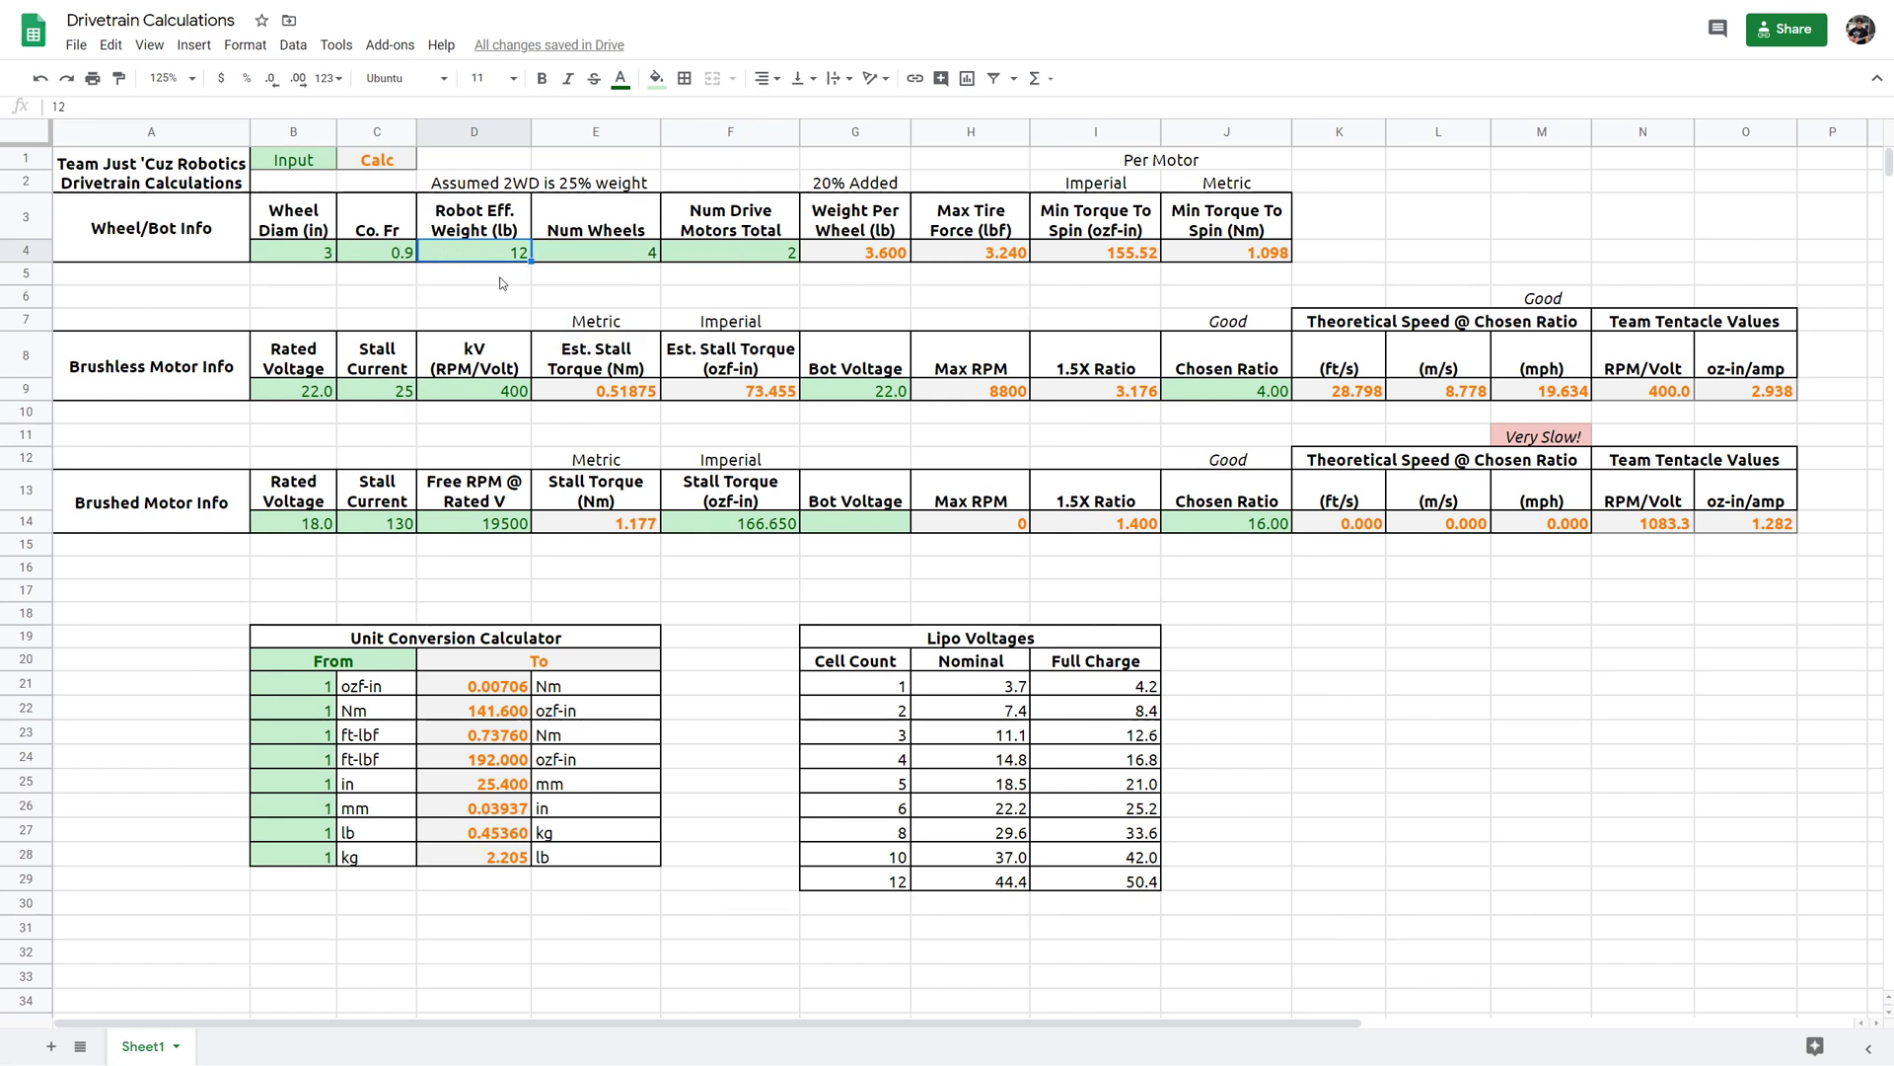
pyautogui.click(471, 279)
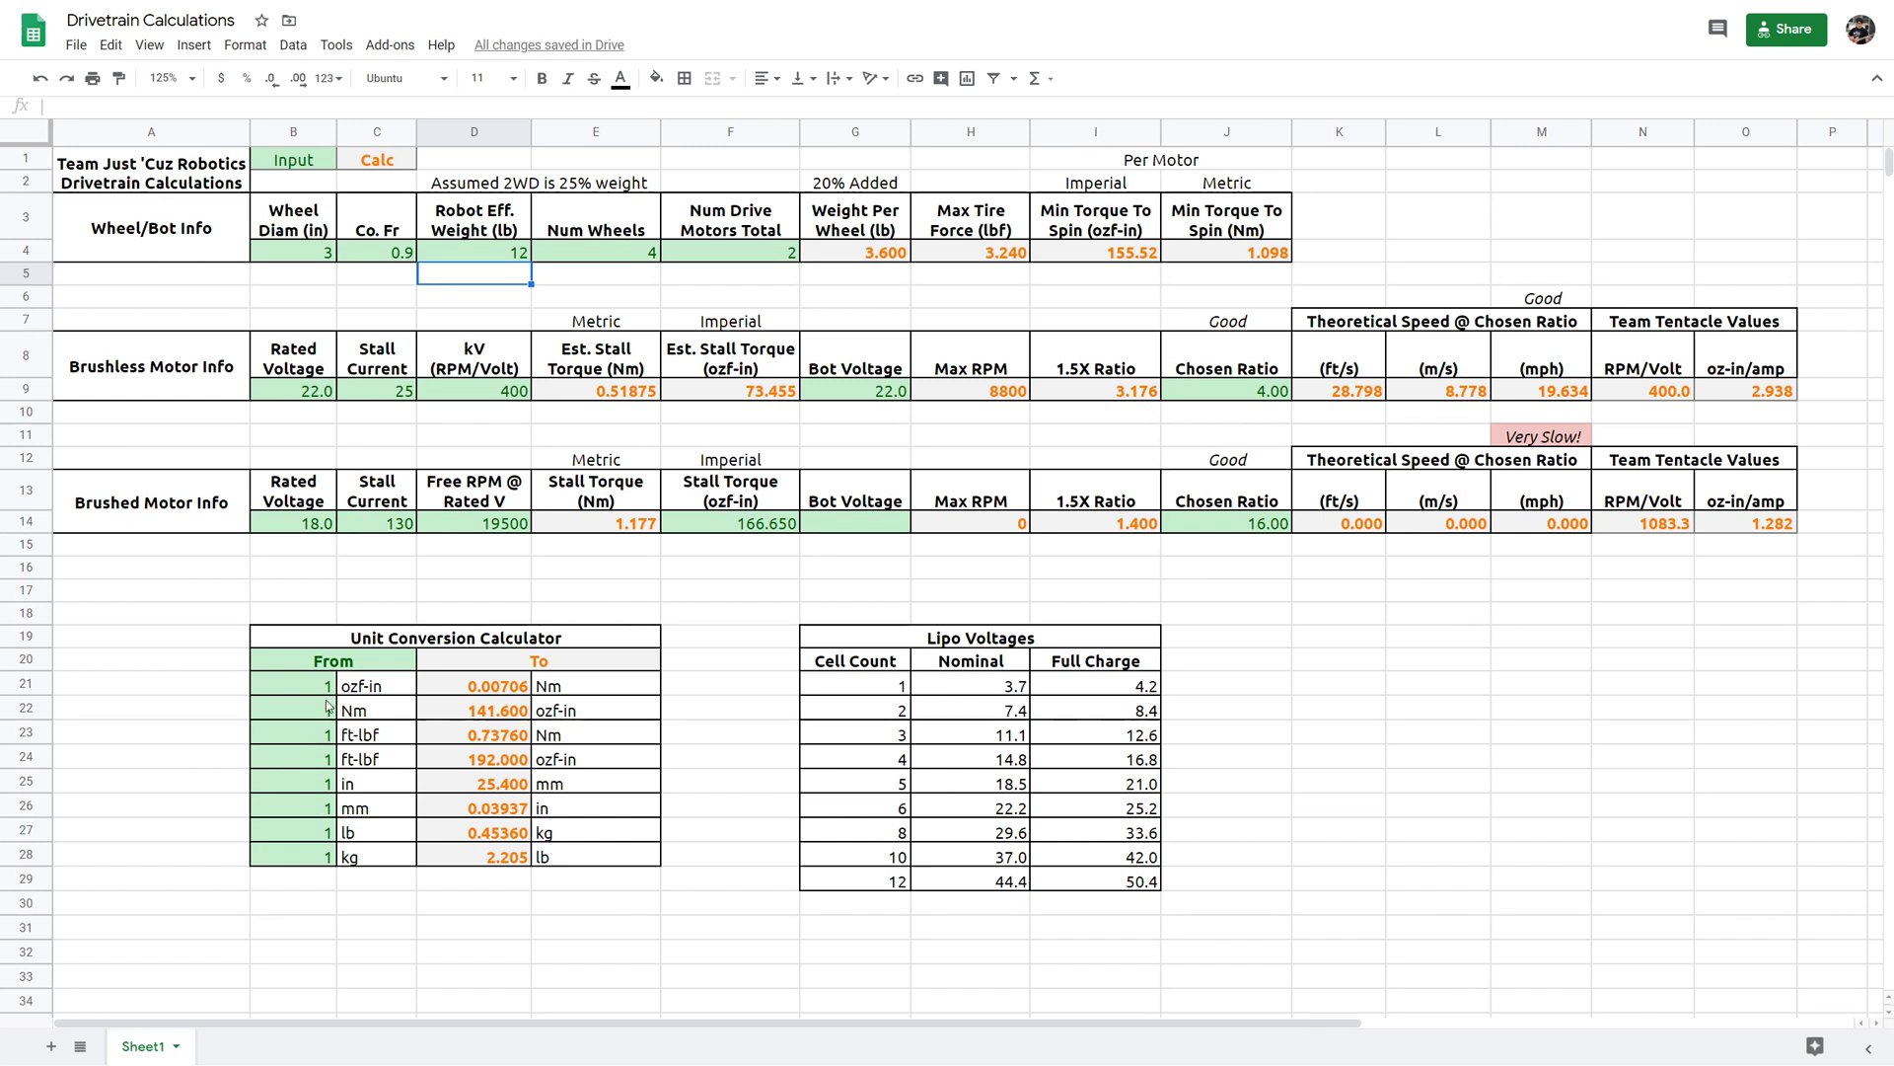
pyautogui.click(315, 845)
pyautogui.write('12')
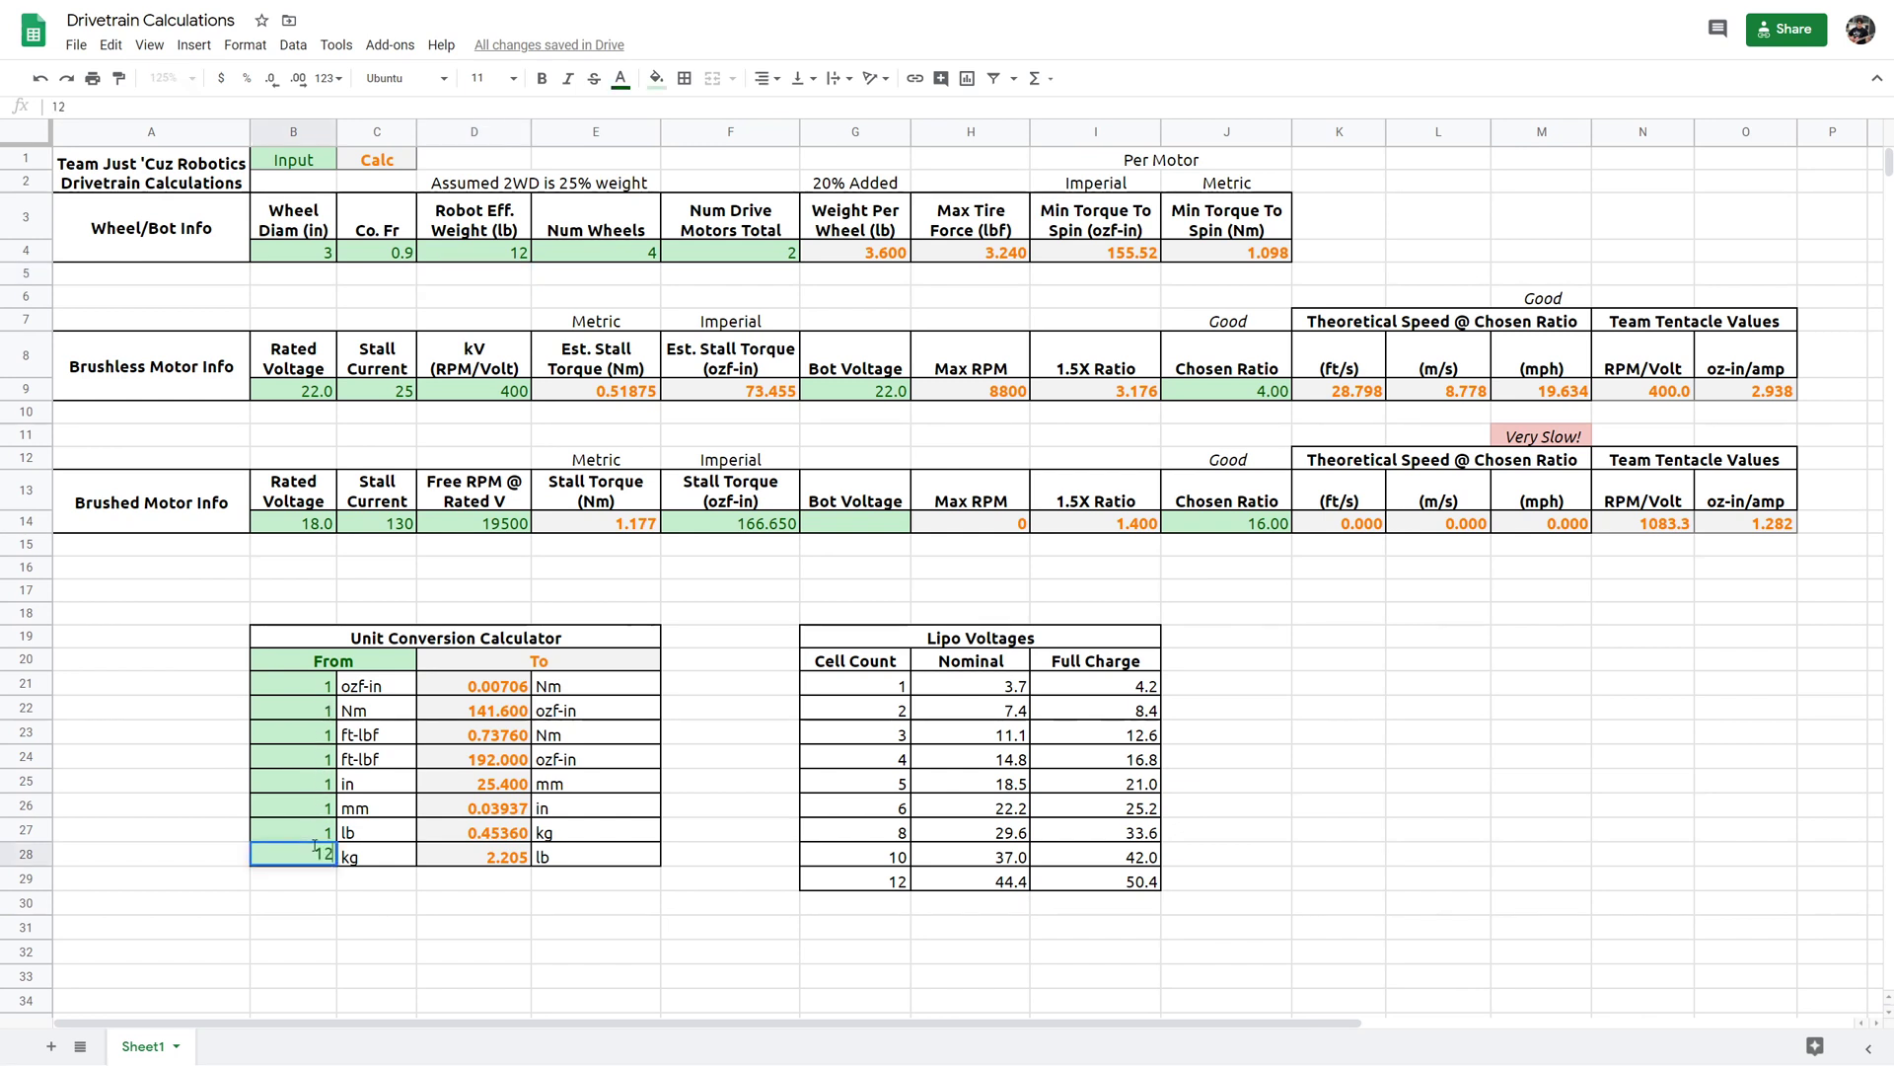
pyautogui.write('3.5')
pyautogui.press('BackSpace')
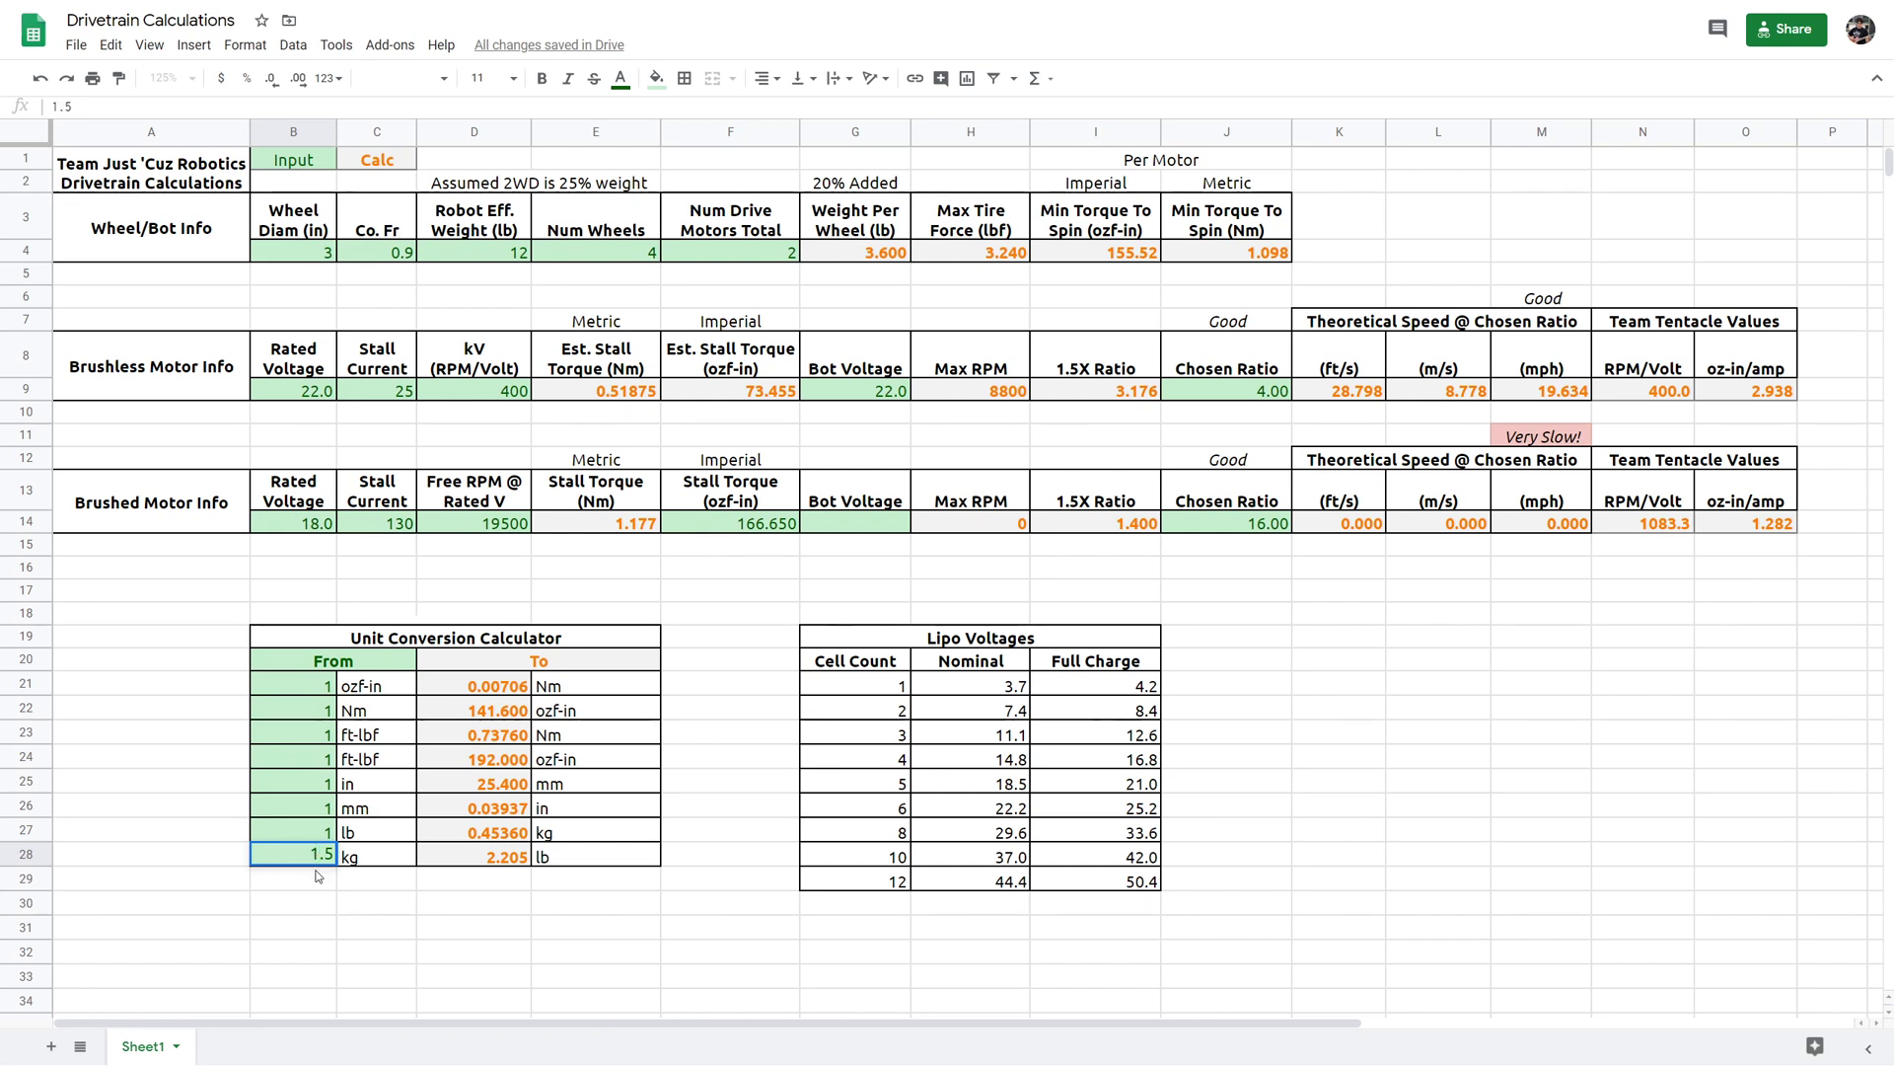
pyautogui.click(362, 896)
pyautogui.click(514, 862)
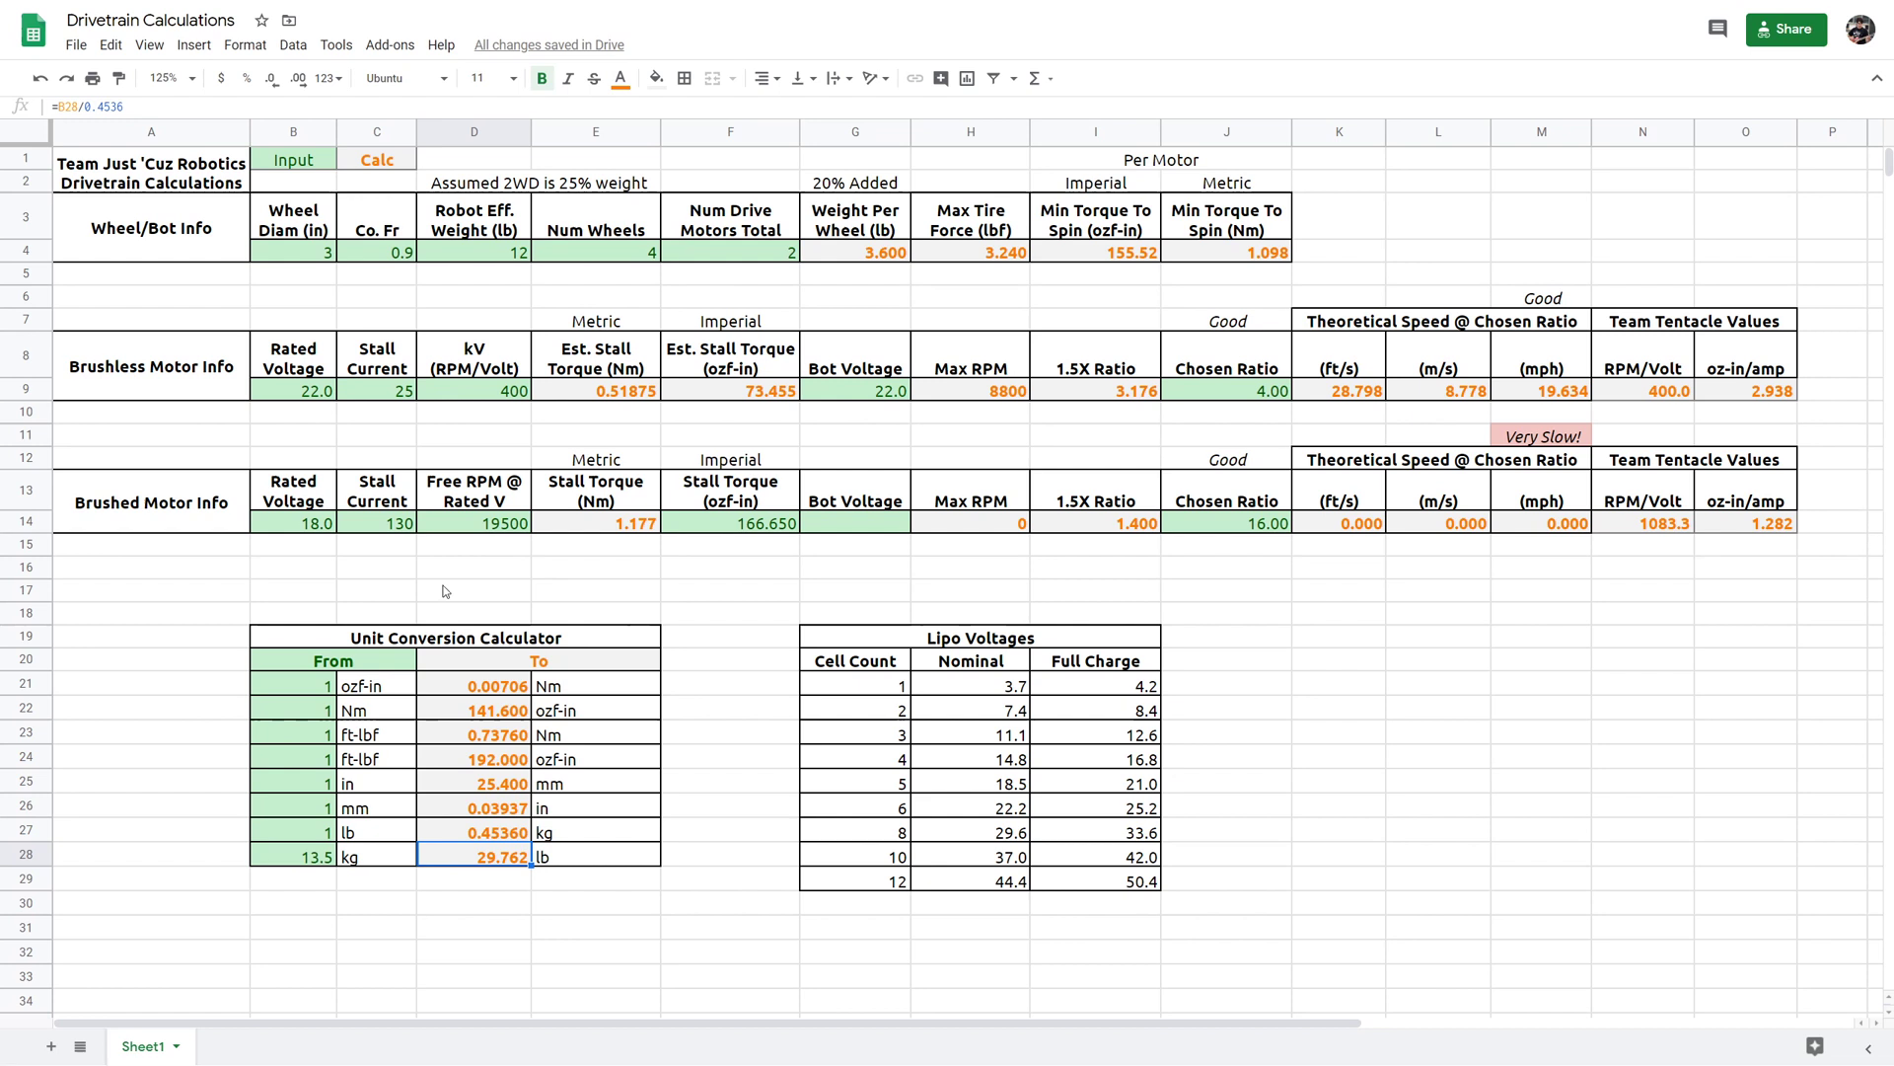
pyautogui.click(457, 893)
pyautogui.click(293, 856)
pyautogui.write('1')
pyautogui.click(596, 878)
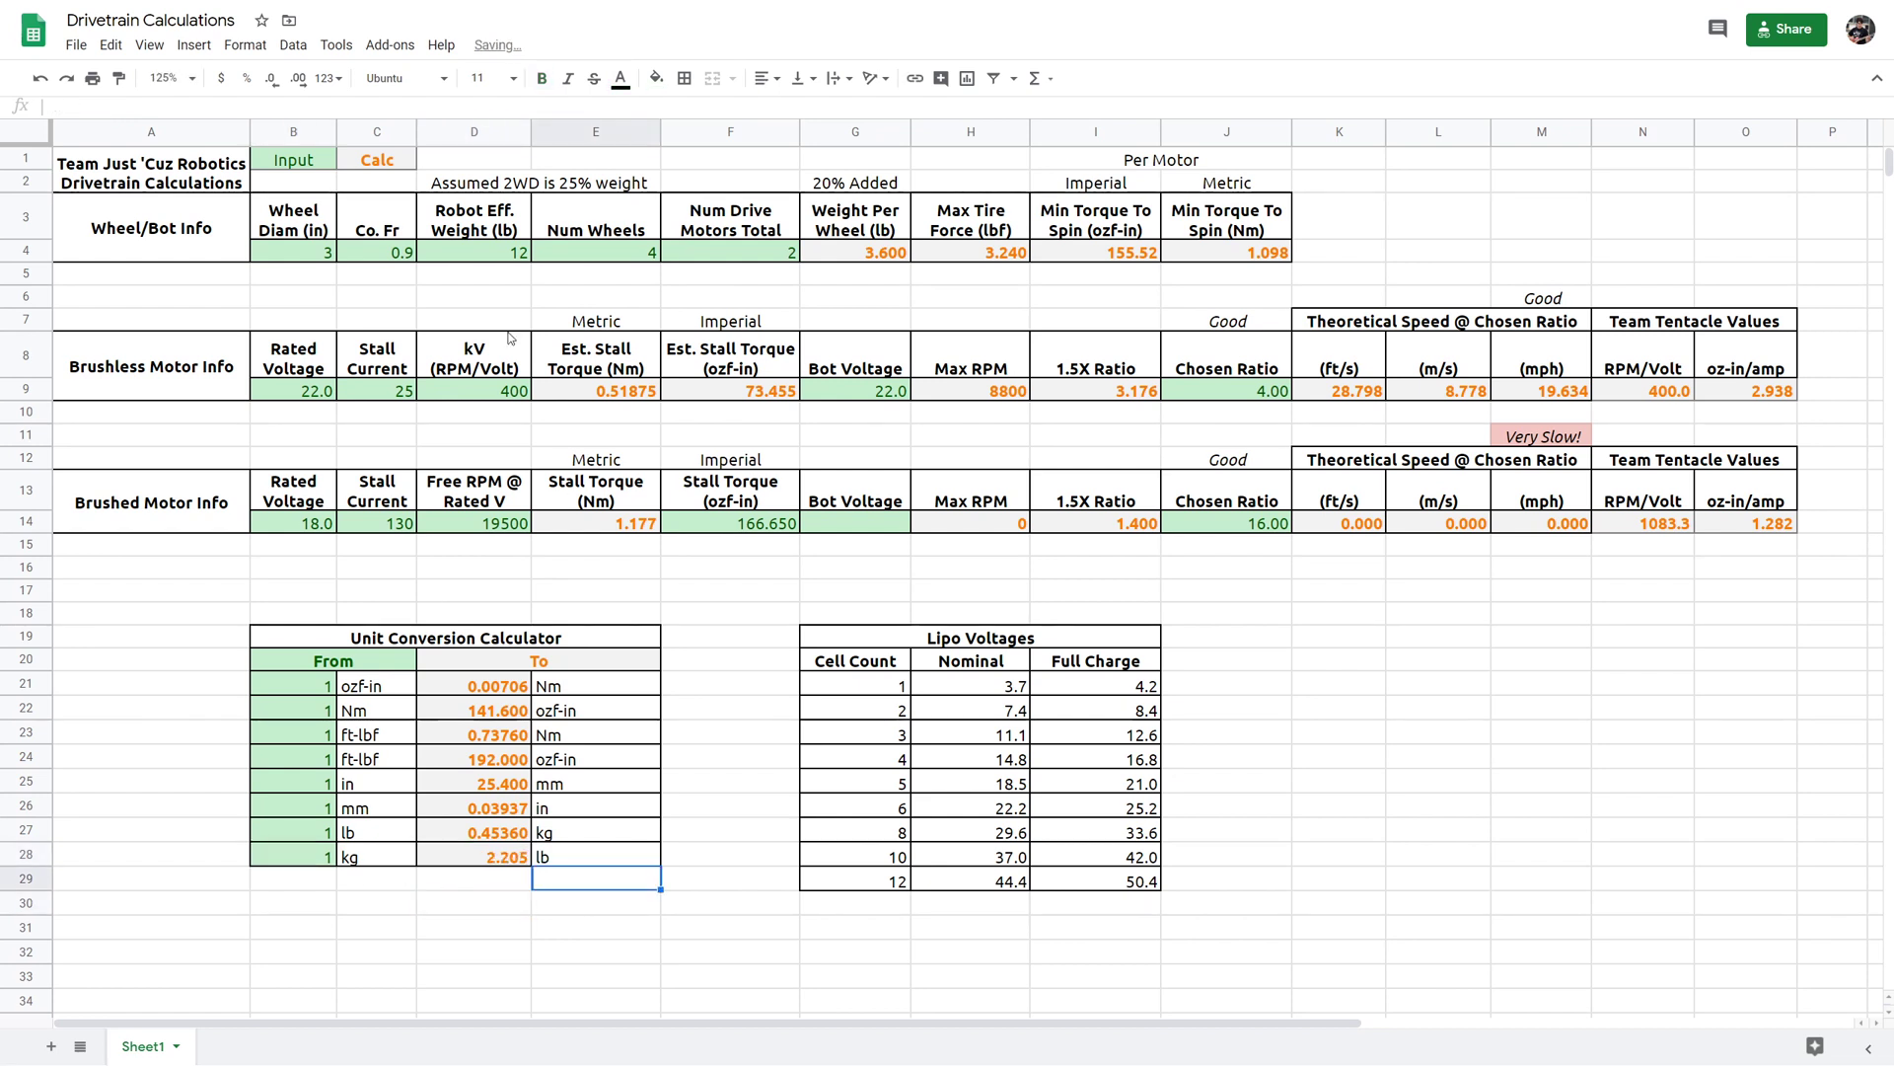
pyautogui.click(727, 258)
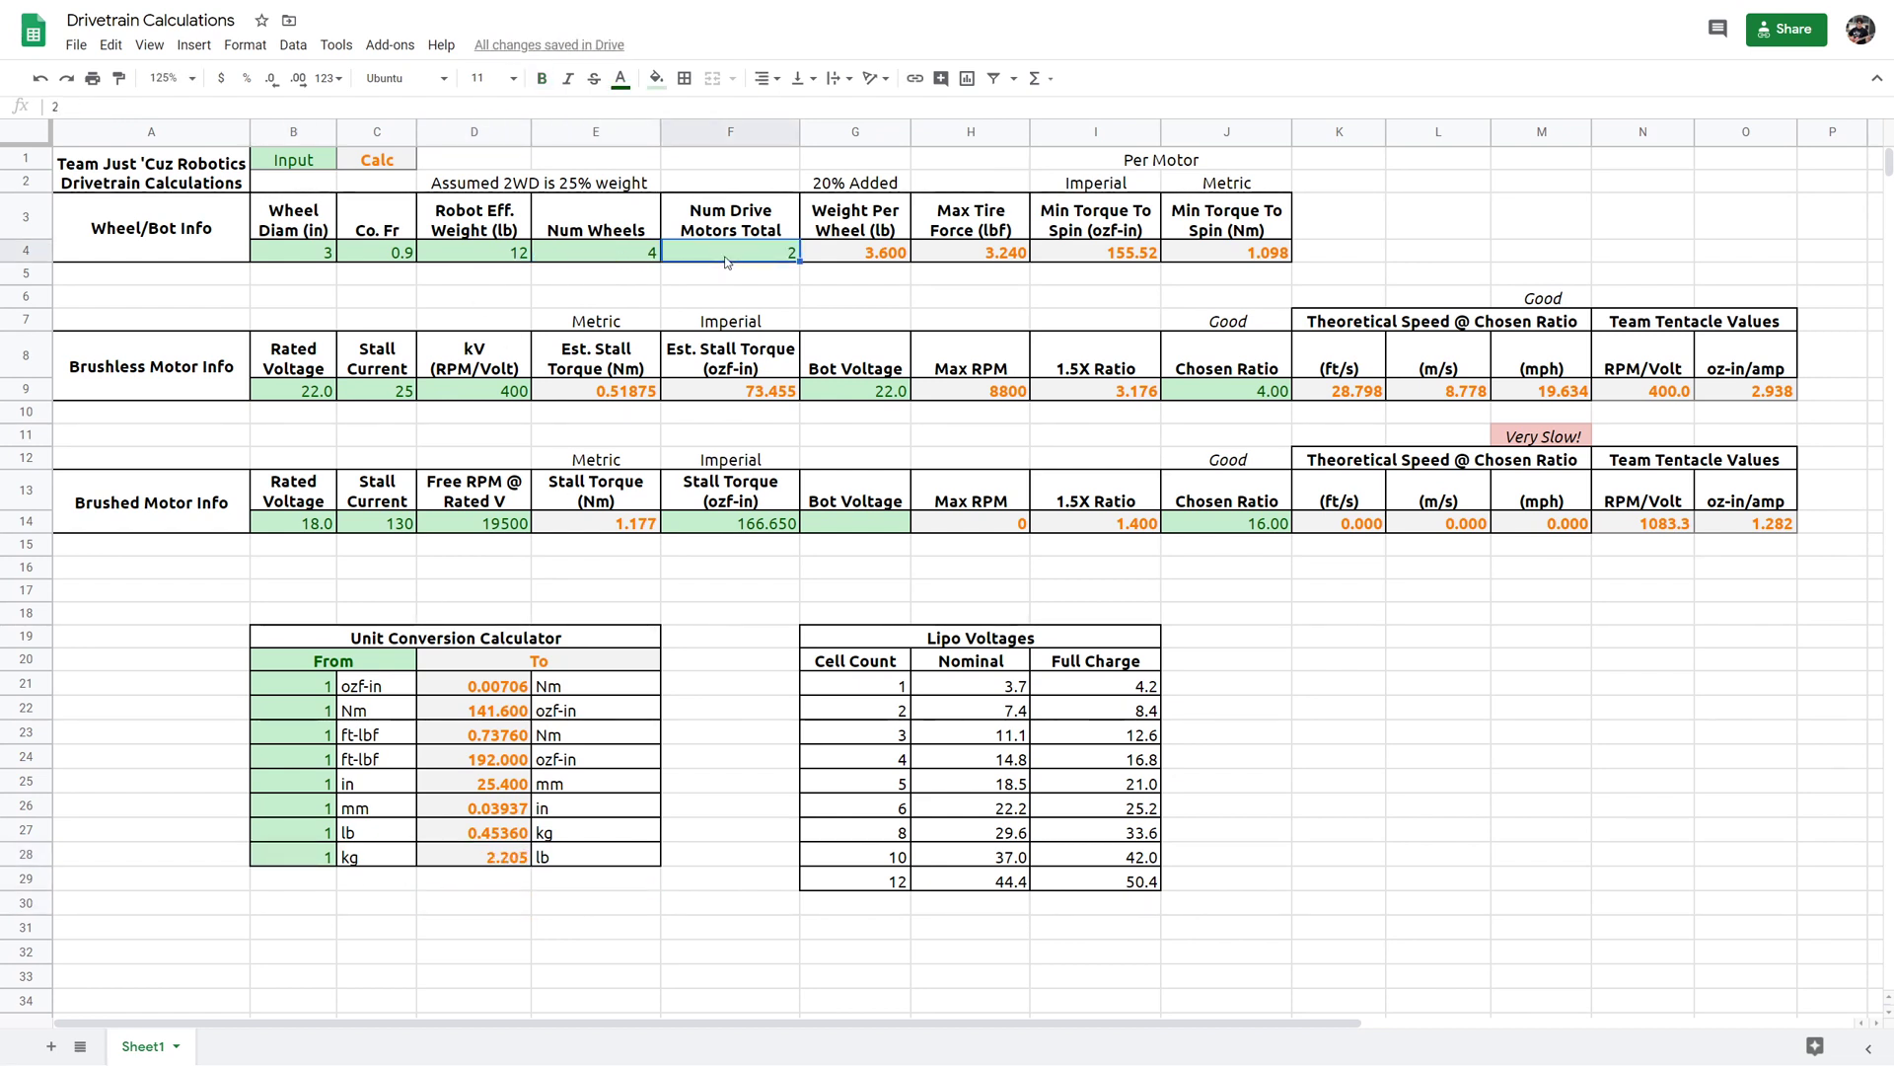
pyautogui.click(648, 259)
pyautogui.click(779, 260)
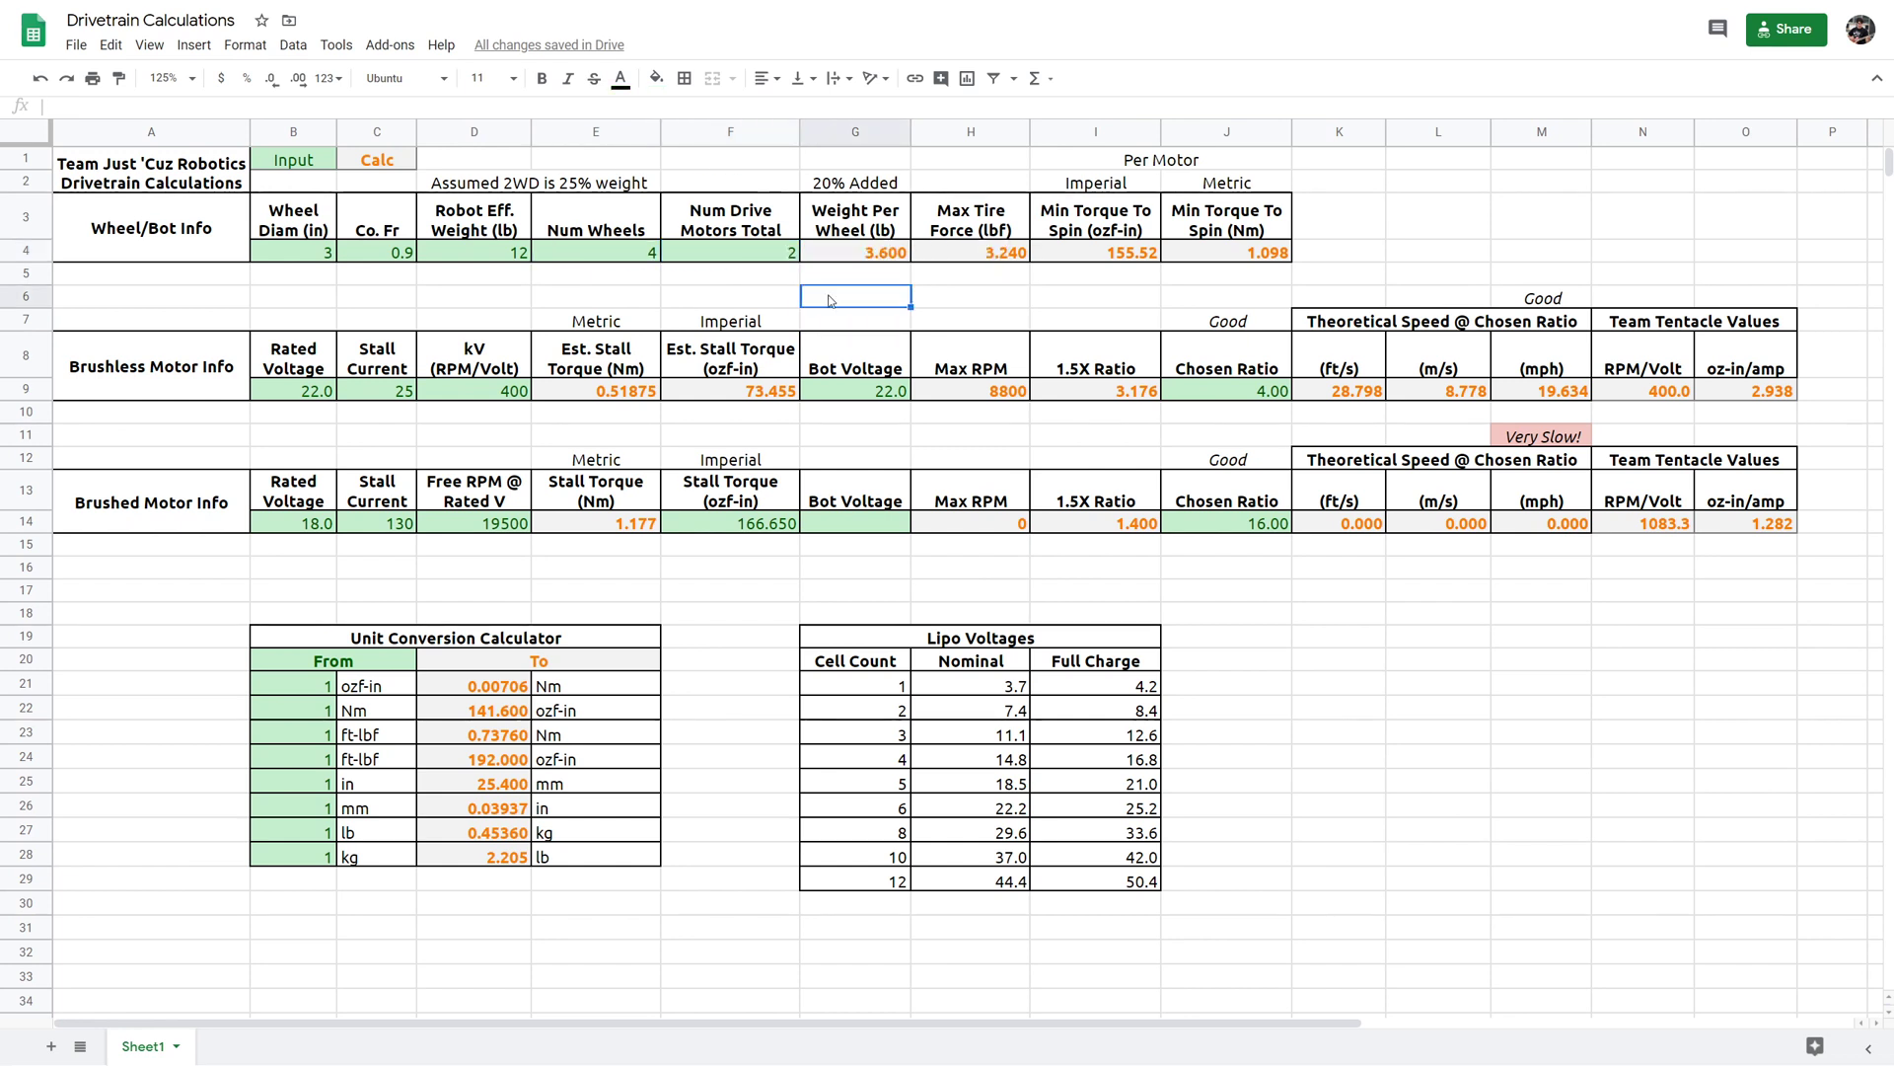
pyautogui.click(846, 301)
pyautogui.click(1647, 318)
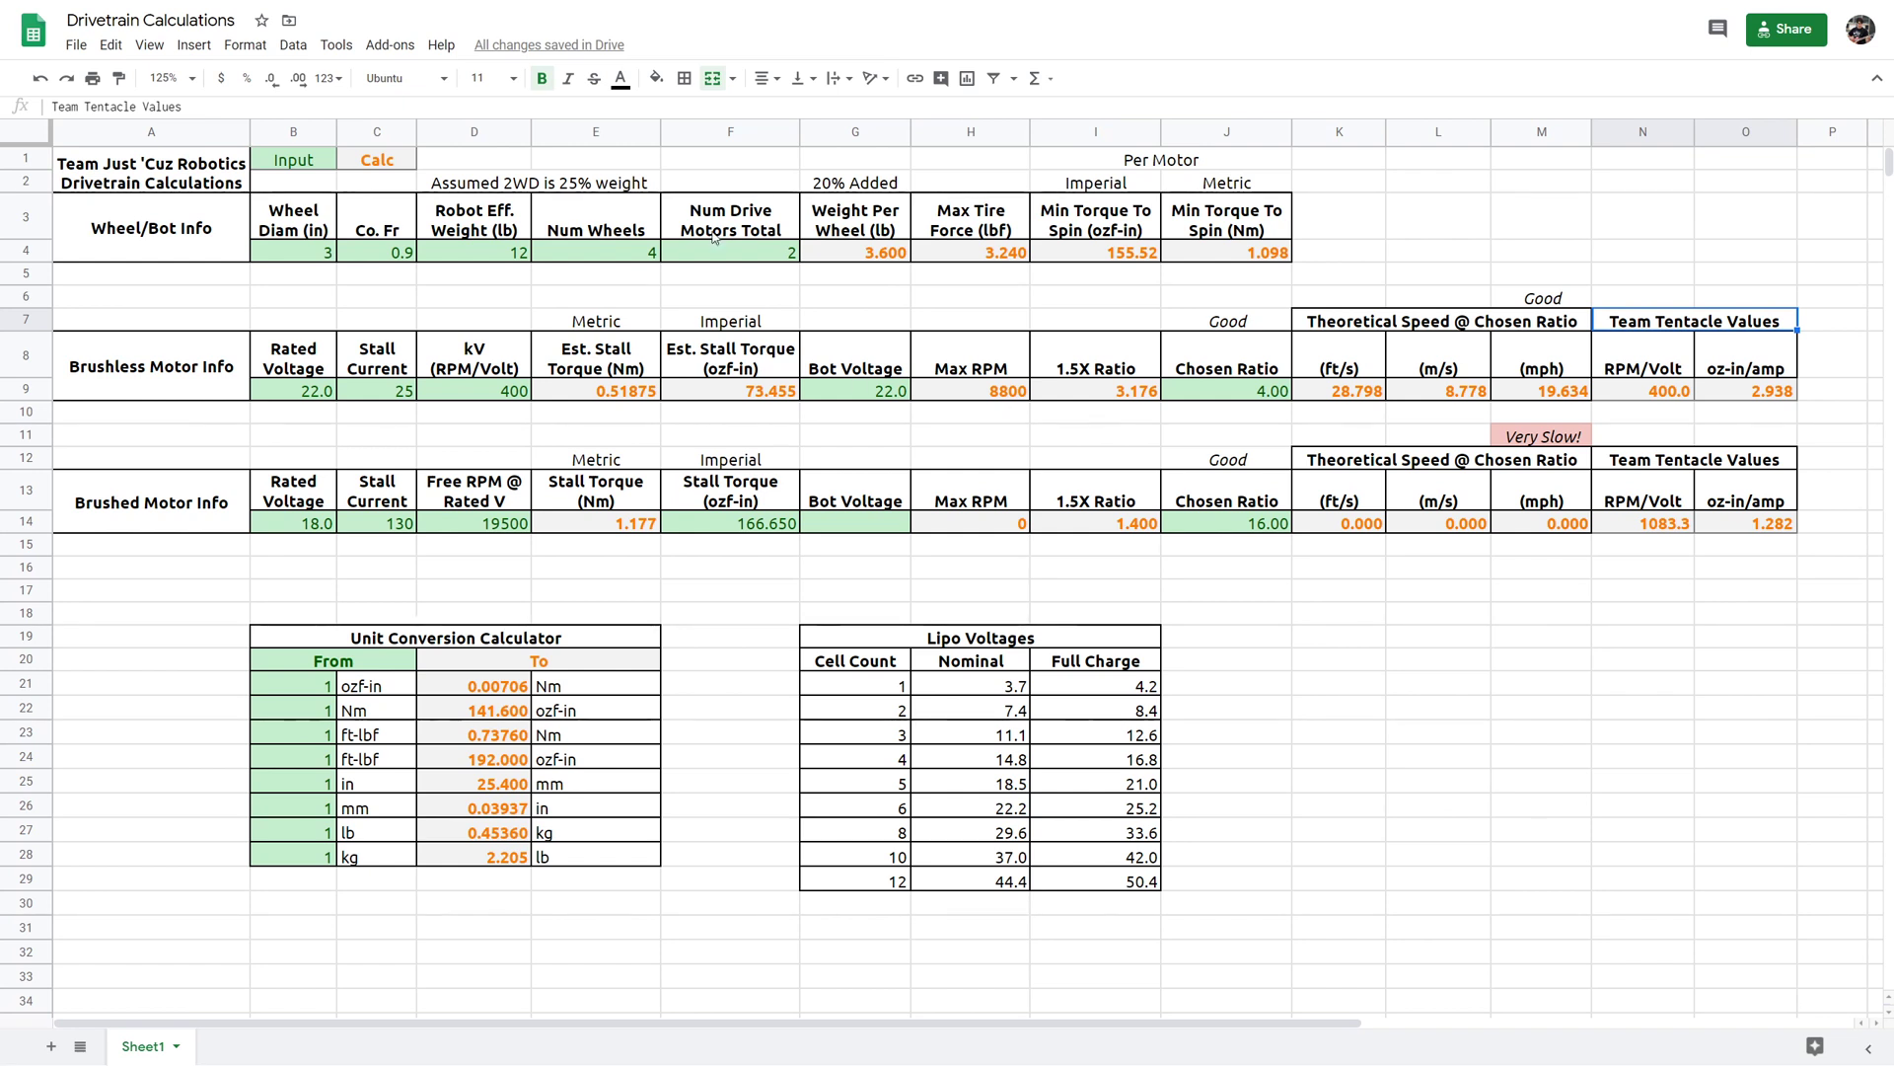
pyautogui.click(779, 252)
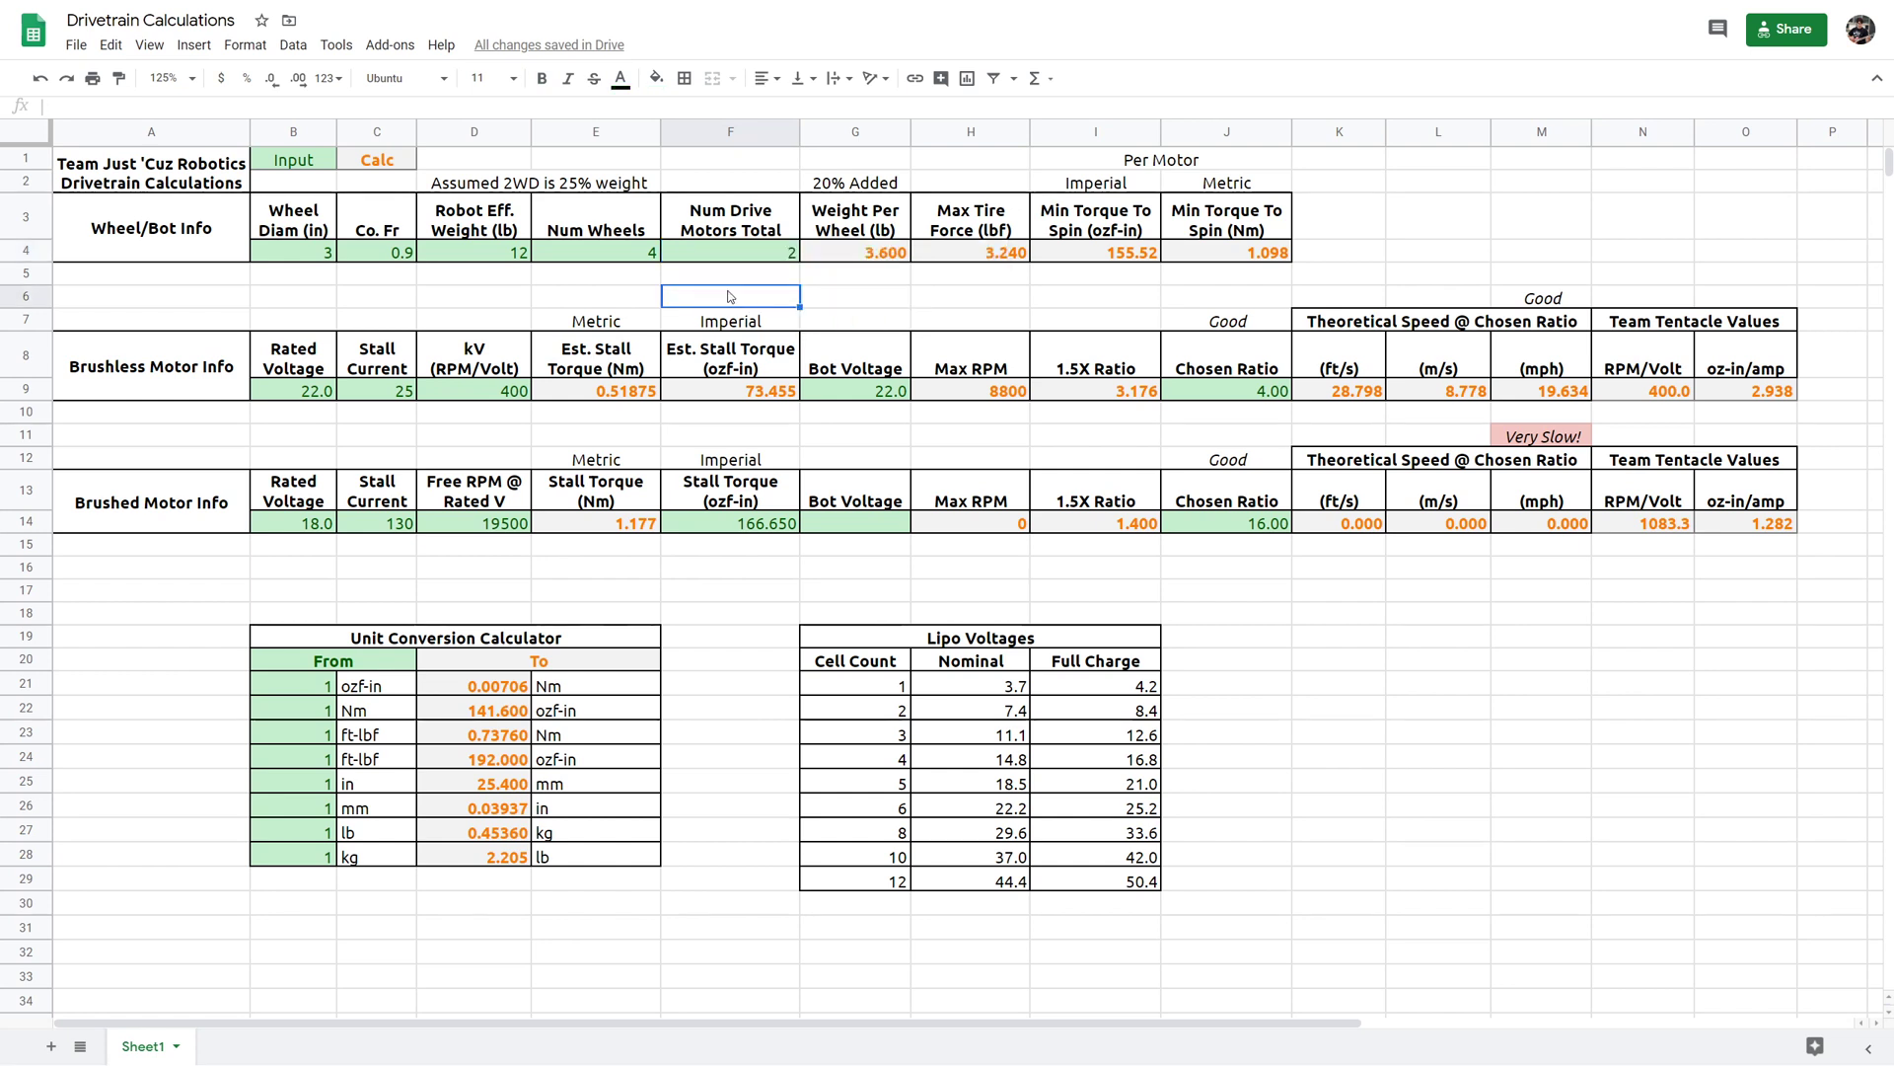
pyautogui.click(746, 305)
pyautogui.click(1430, 273)
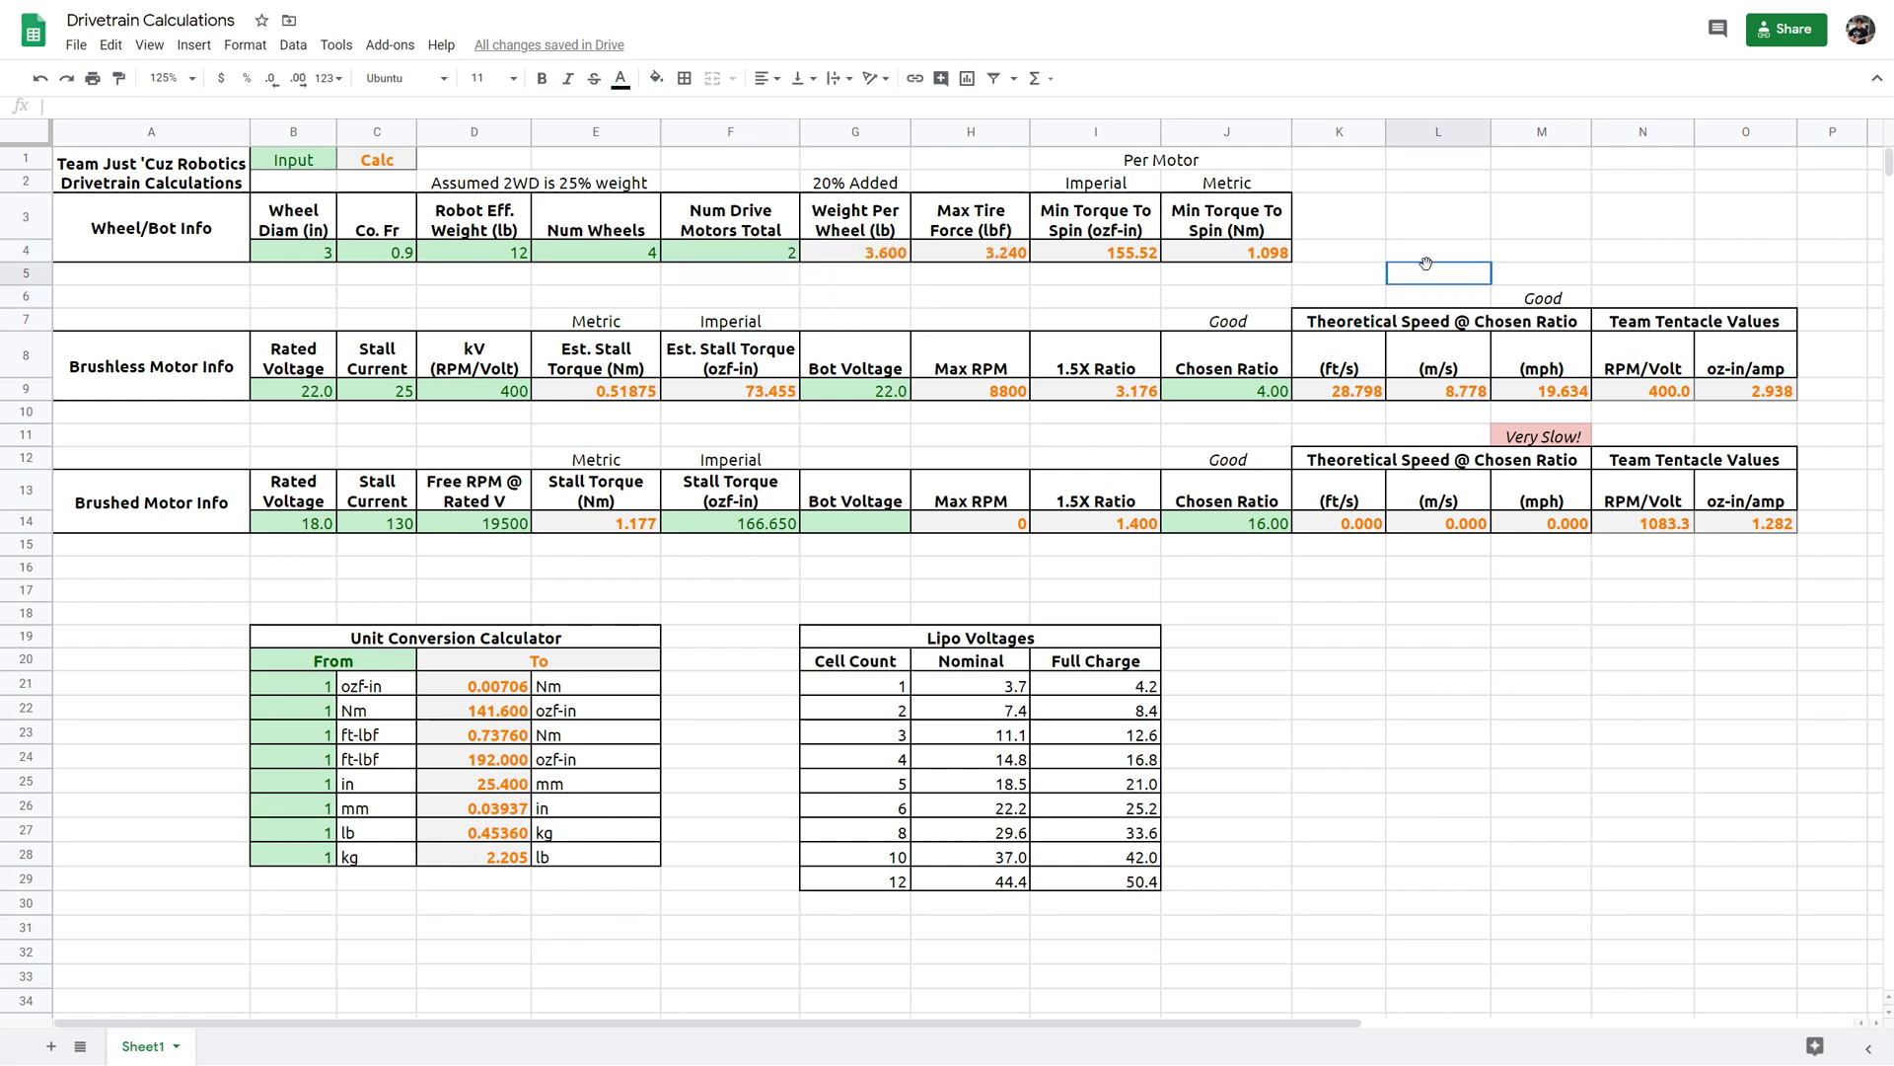
pyautogui.click(604, 252)
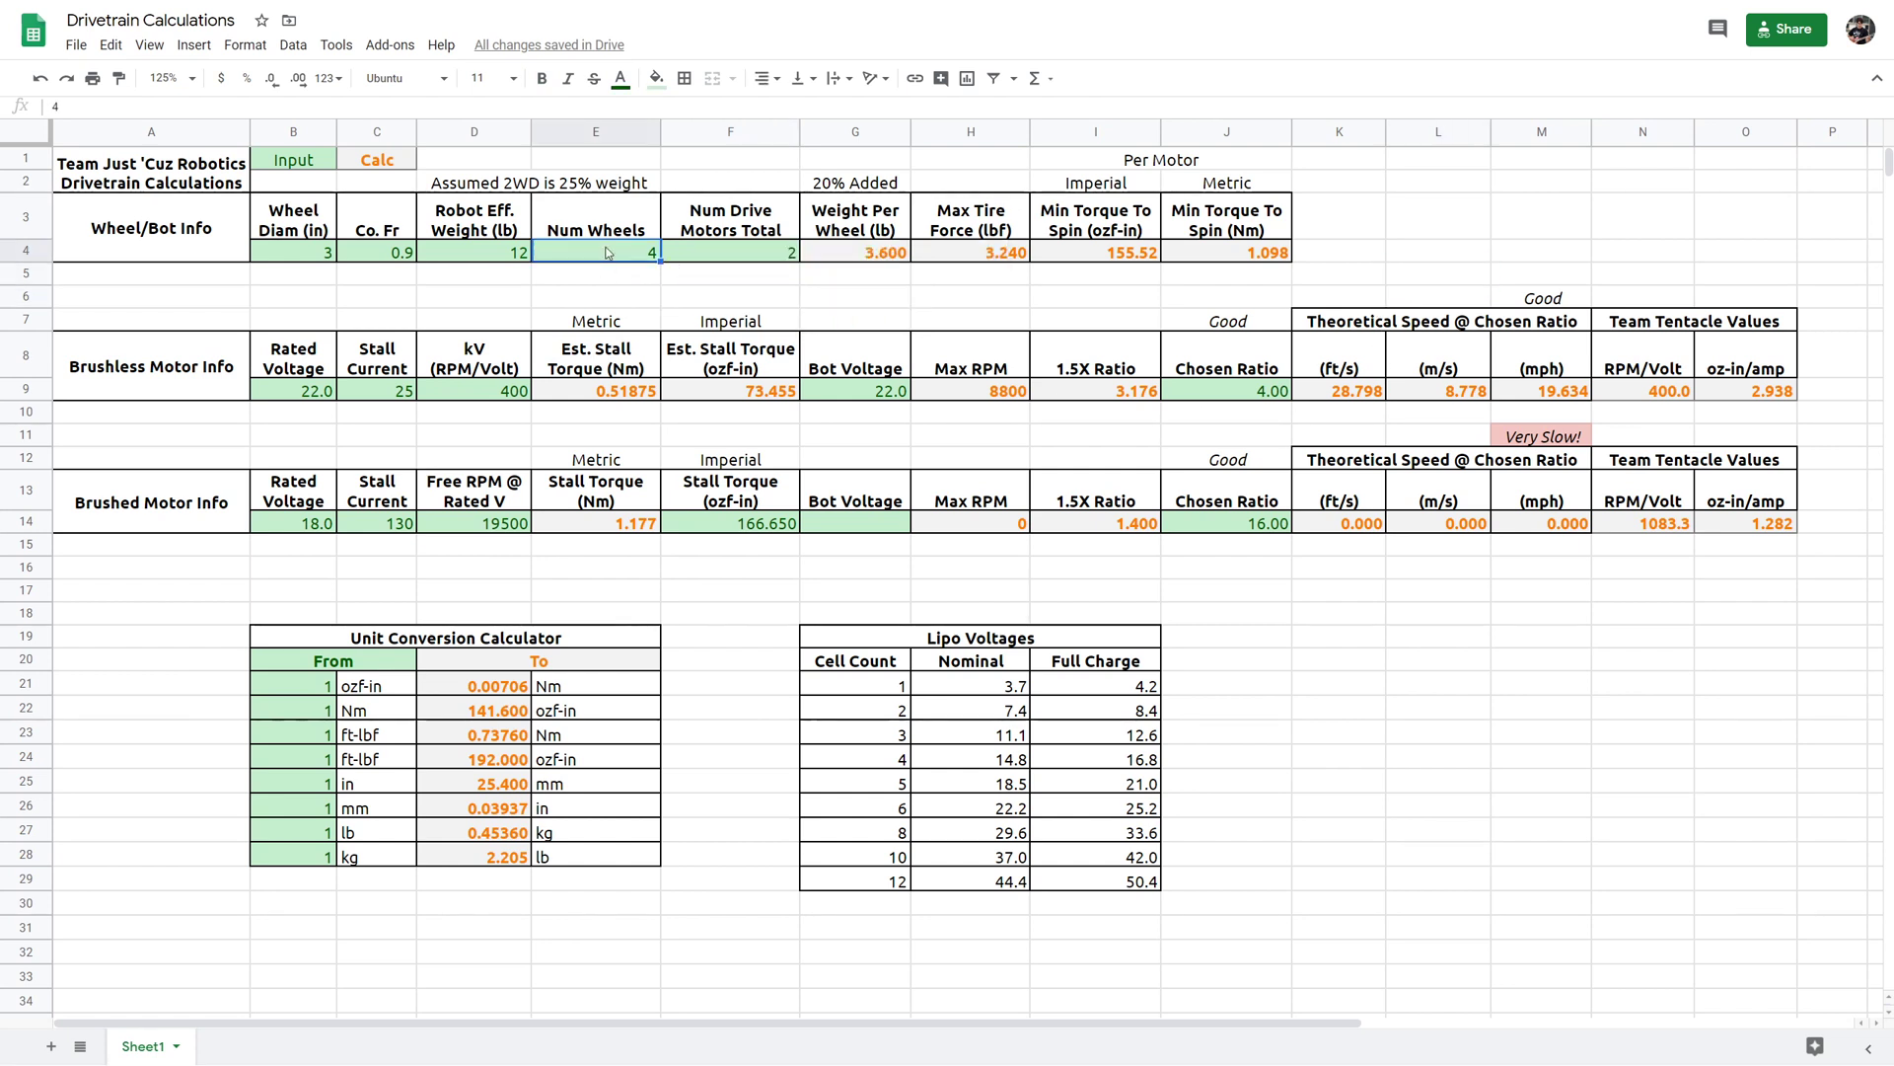
pyautogui.write('3')
pyautogui.press('Tab')
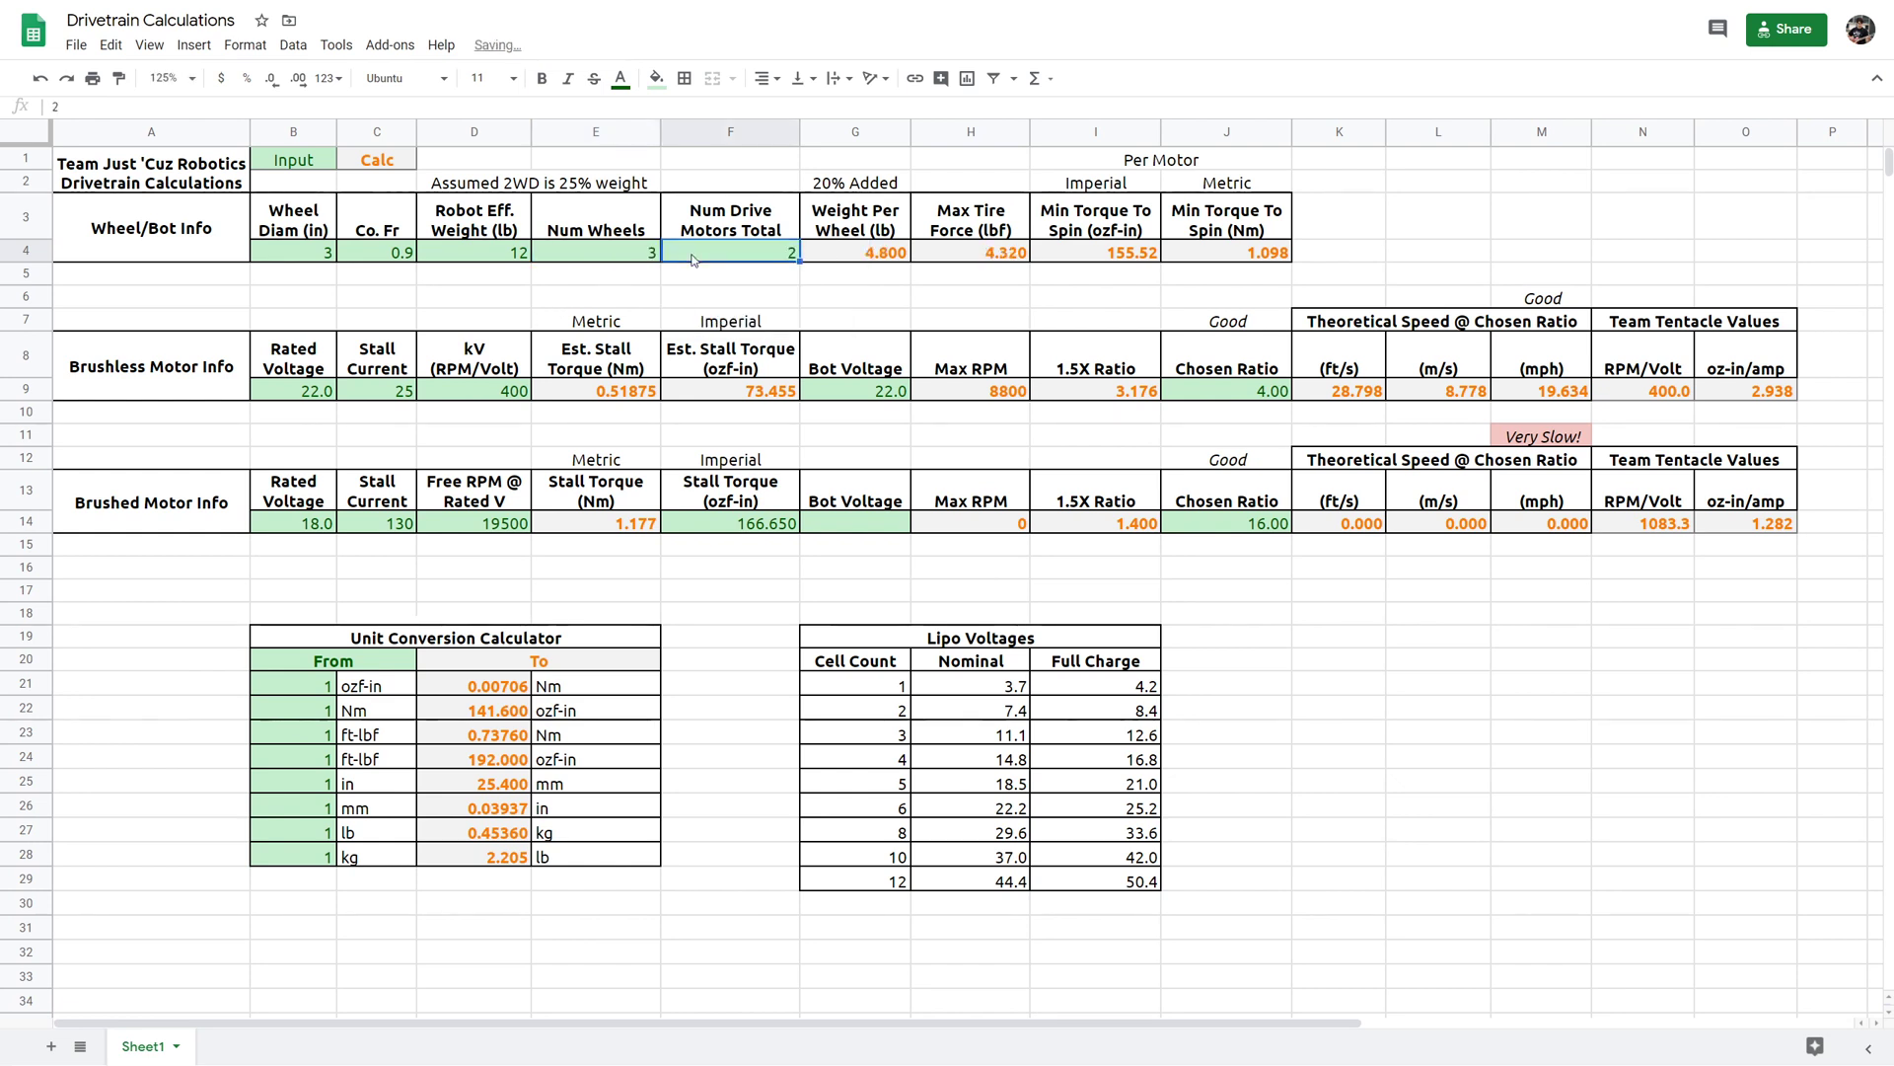
pyautogui.write('3')
pyautogui.click(747, 306)
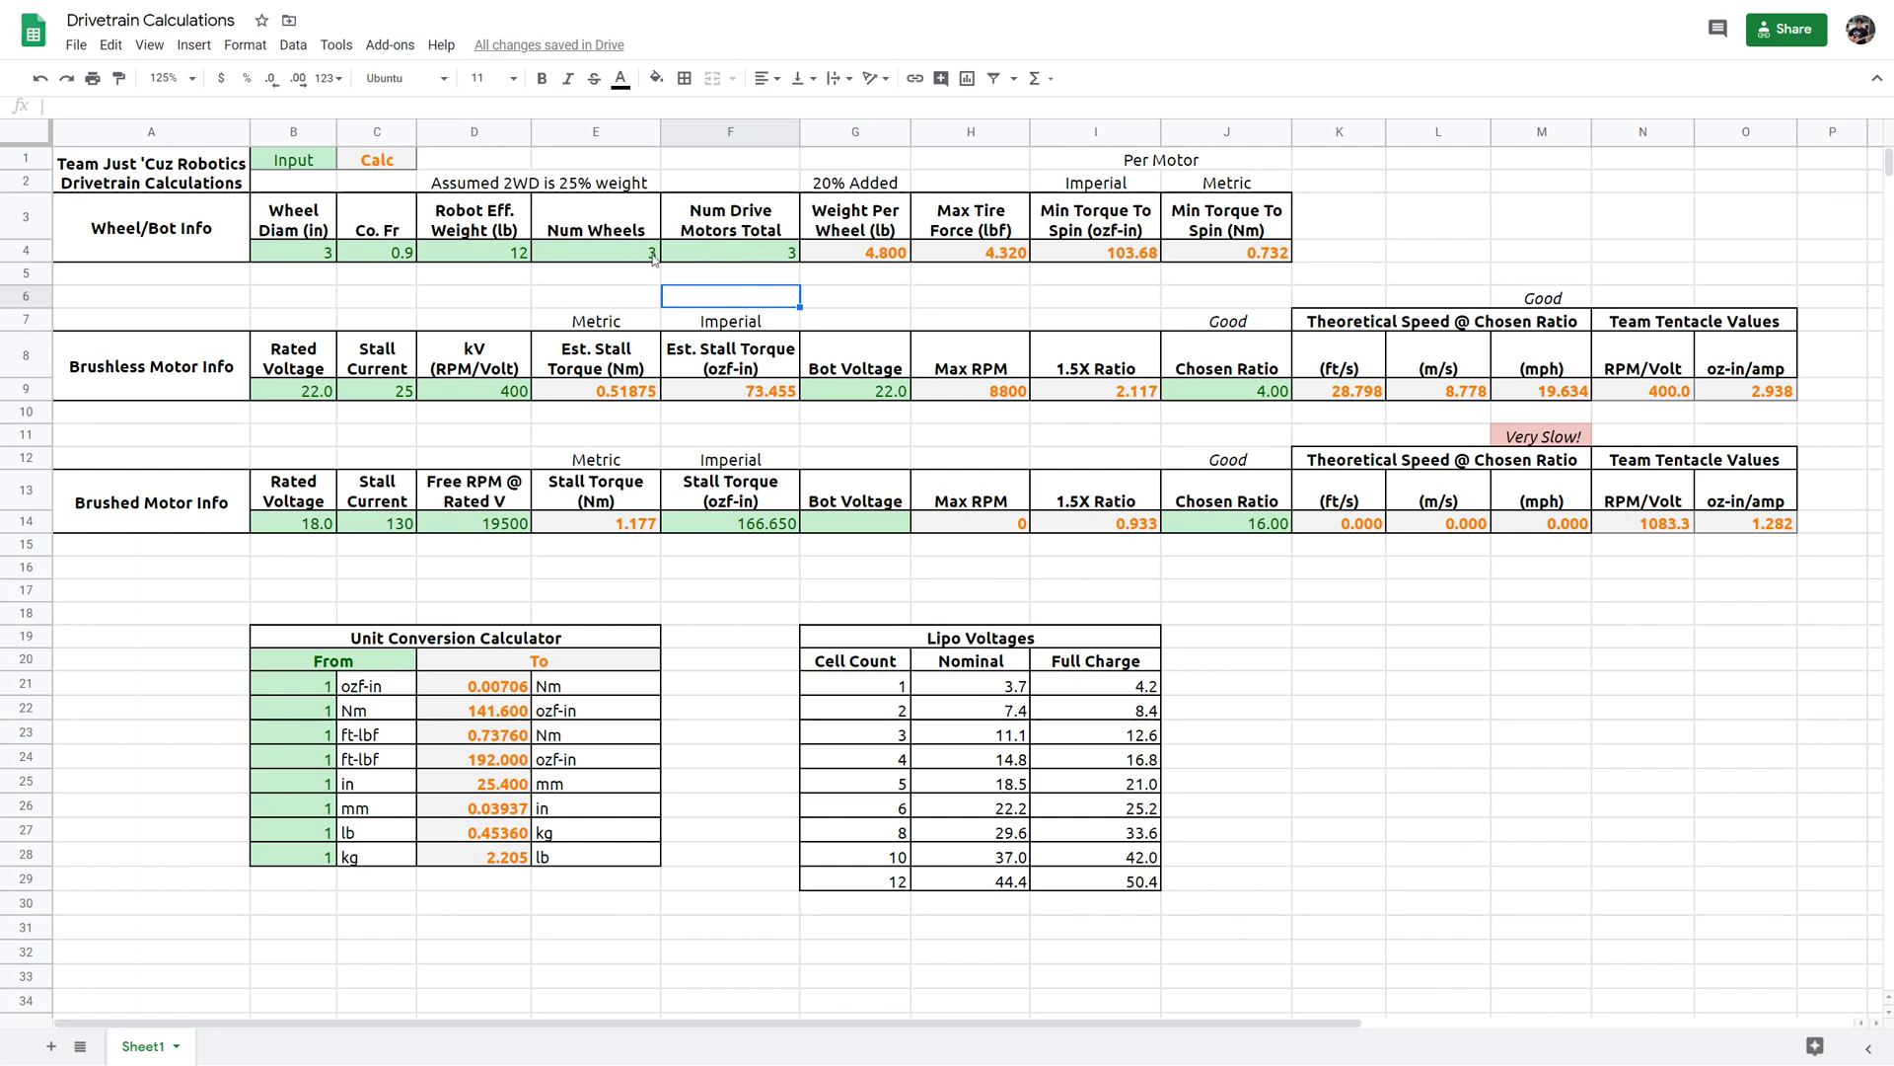
pyautogui.click(610, 260)
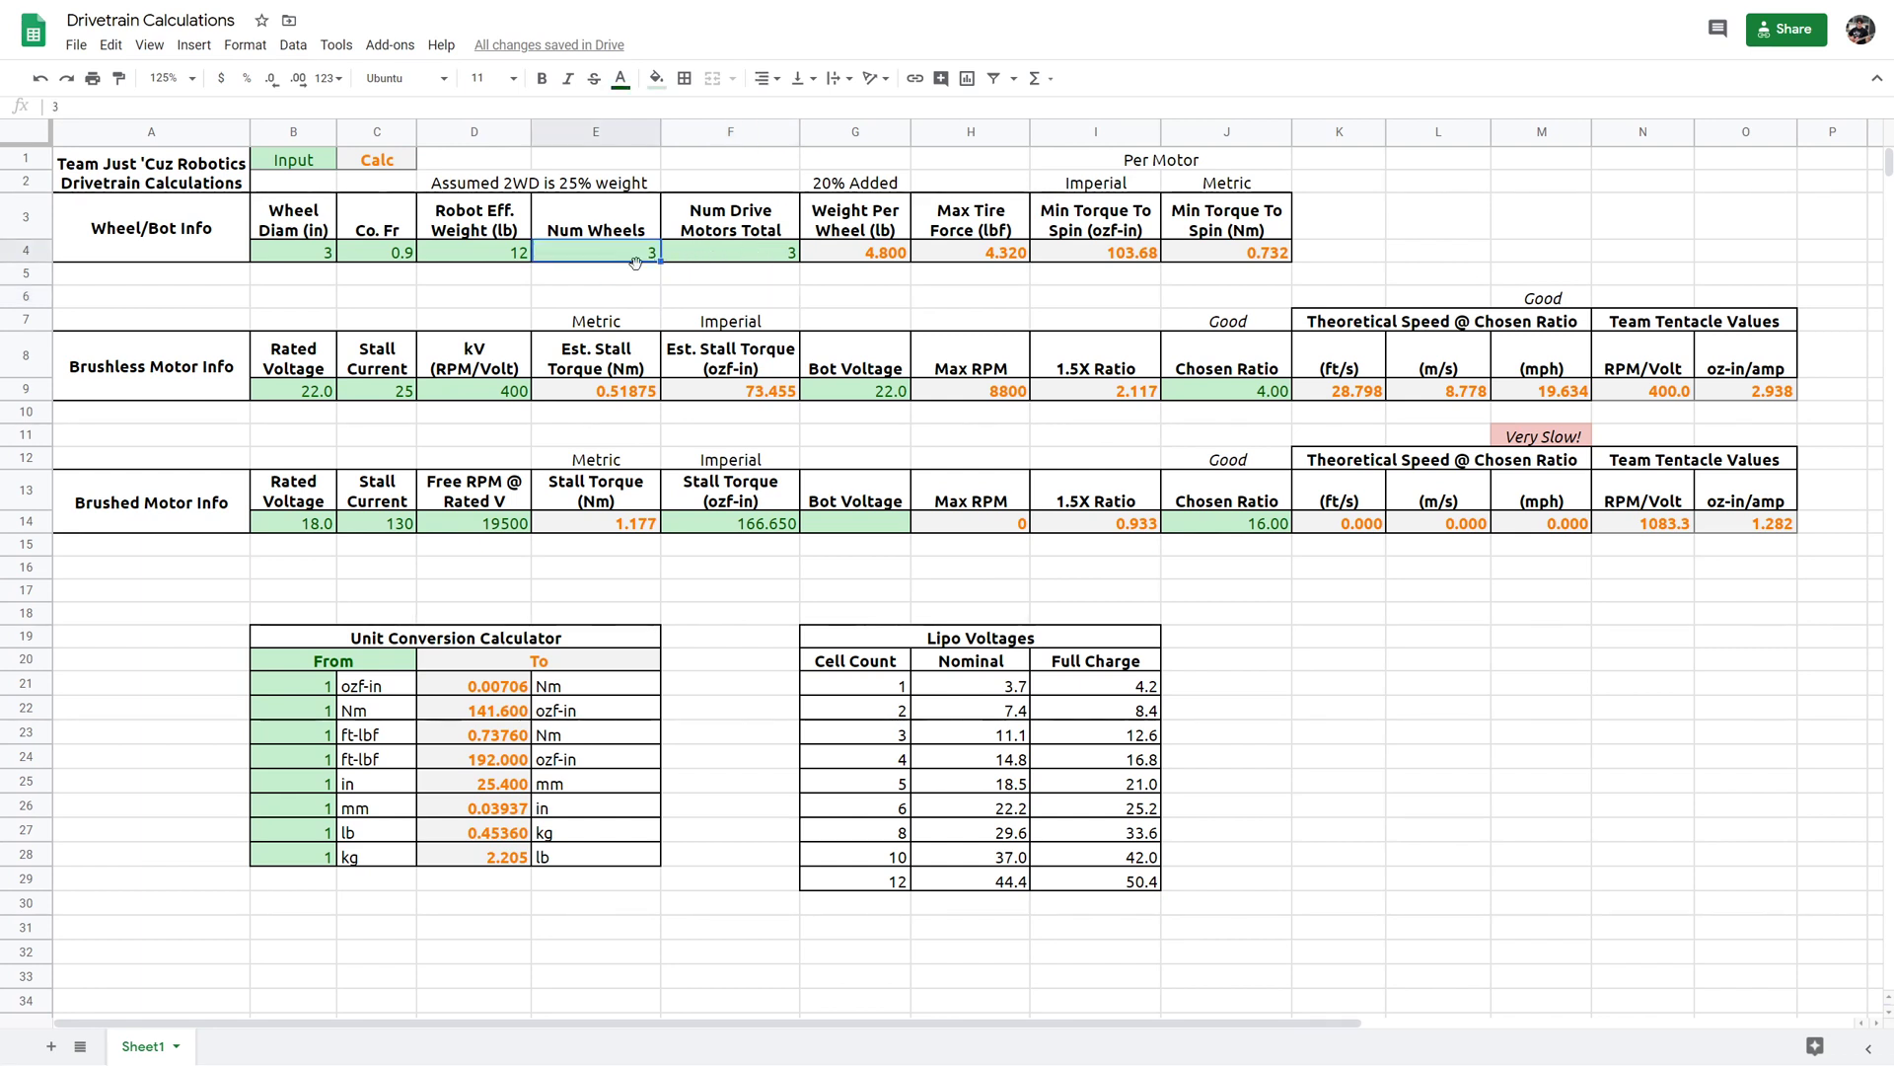
pyautogui.write('4')
pyautogui.press('Tab')
pyautogui.write('2')
pyautogui.click(855, 296)
pyautogui.click(1438, 289)
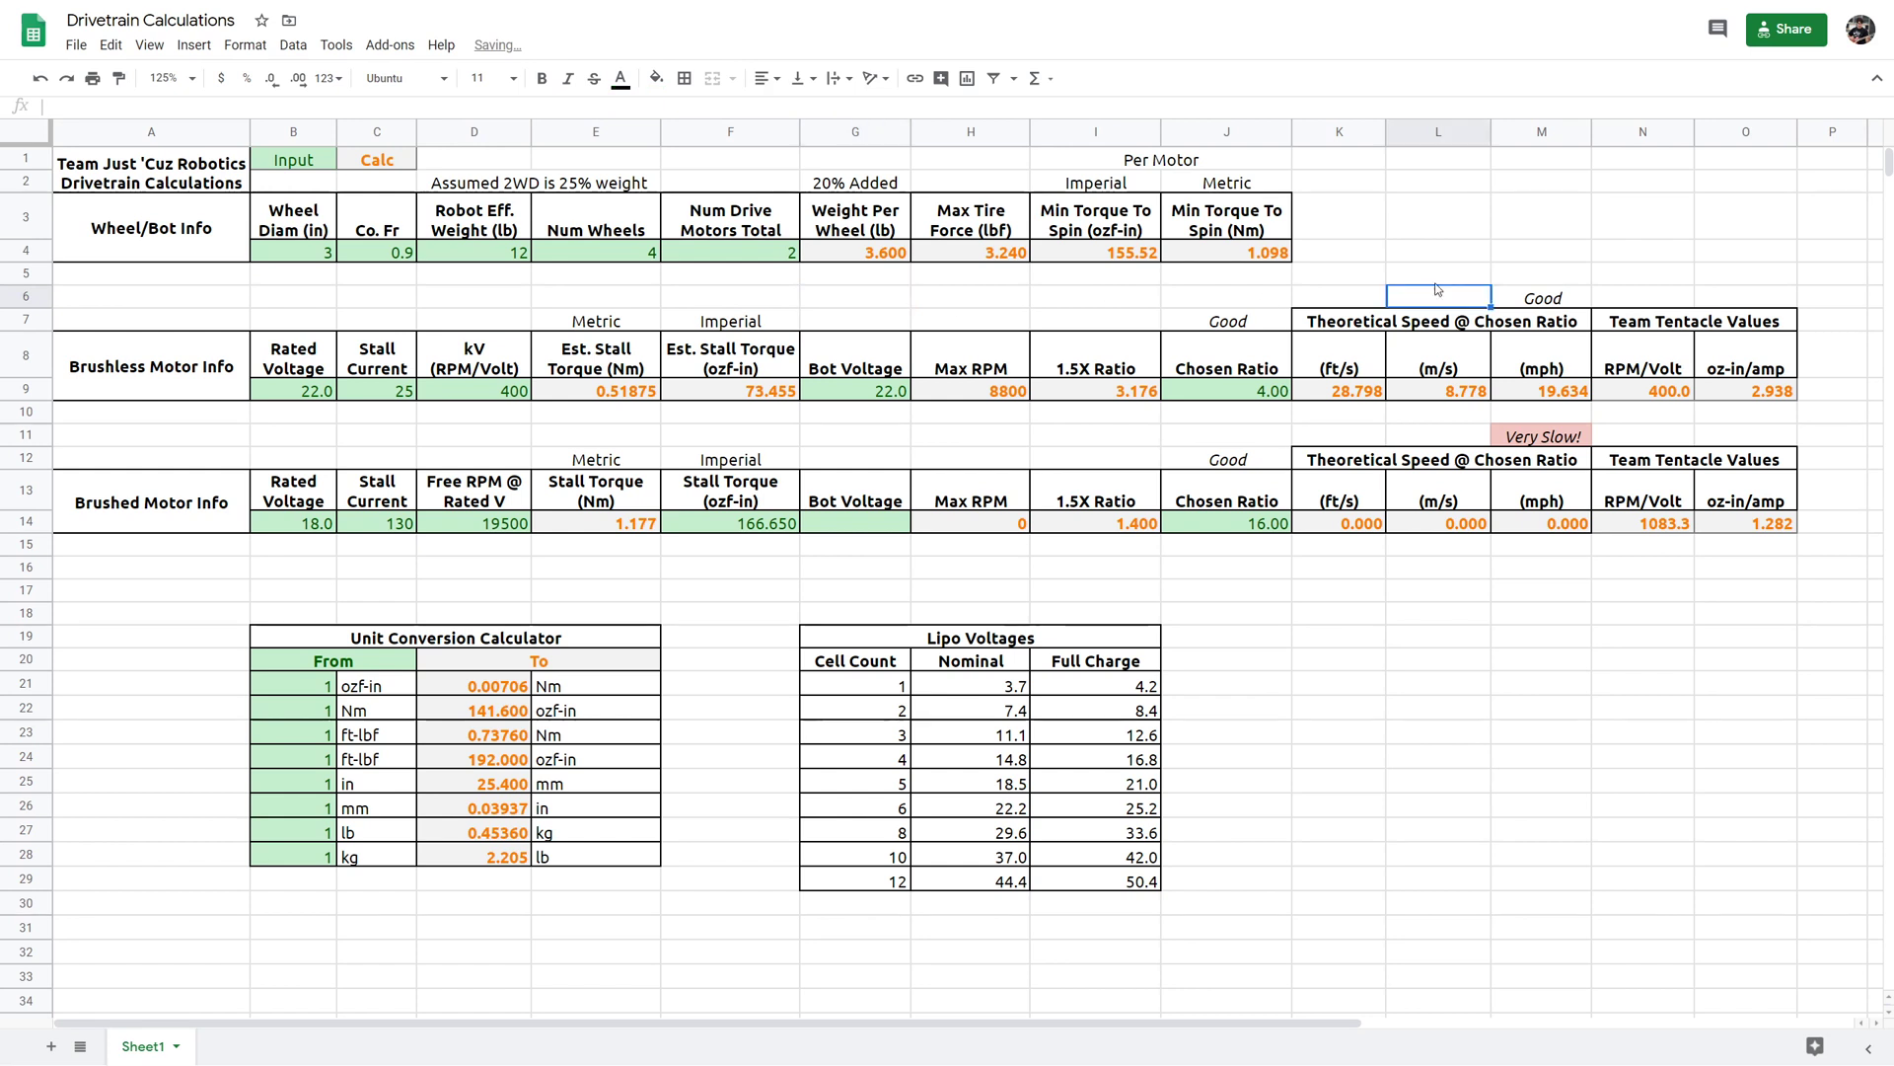
pyautogui.click(834, 184)
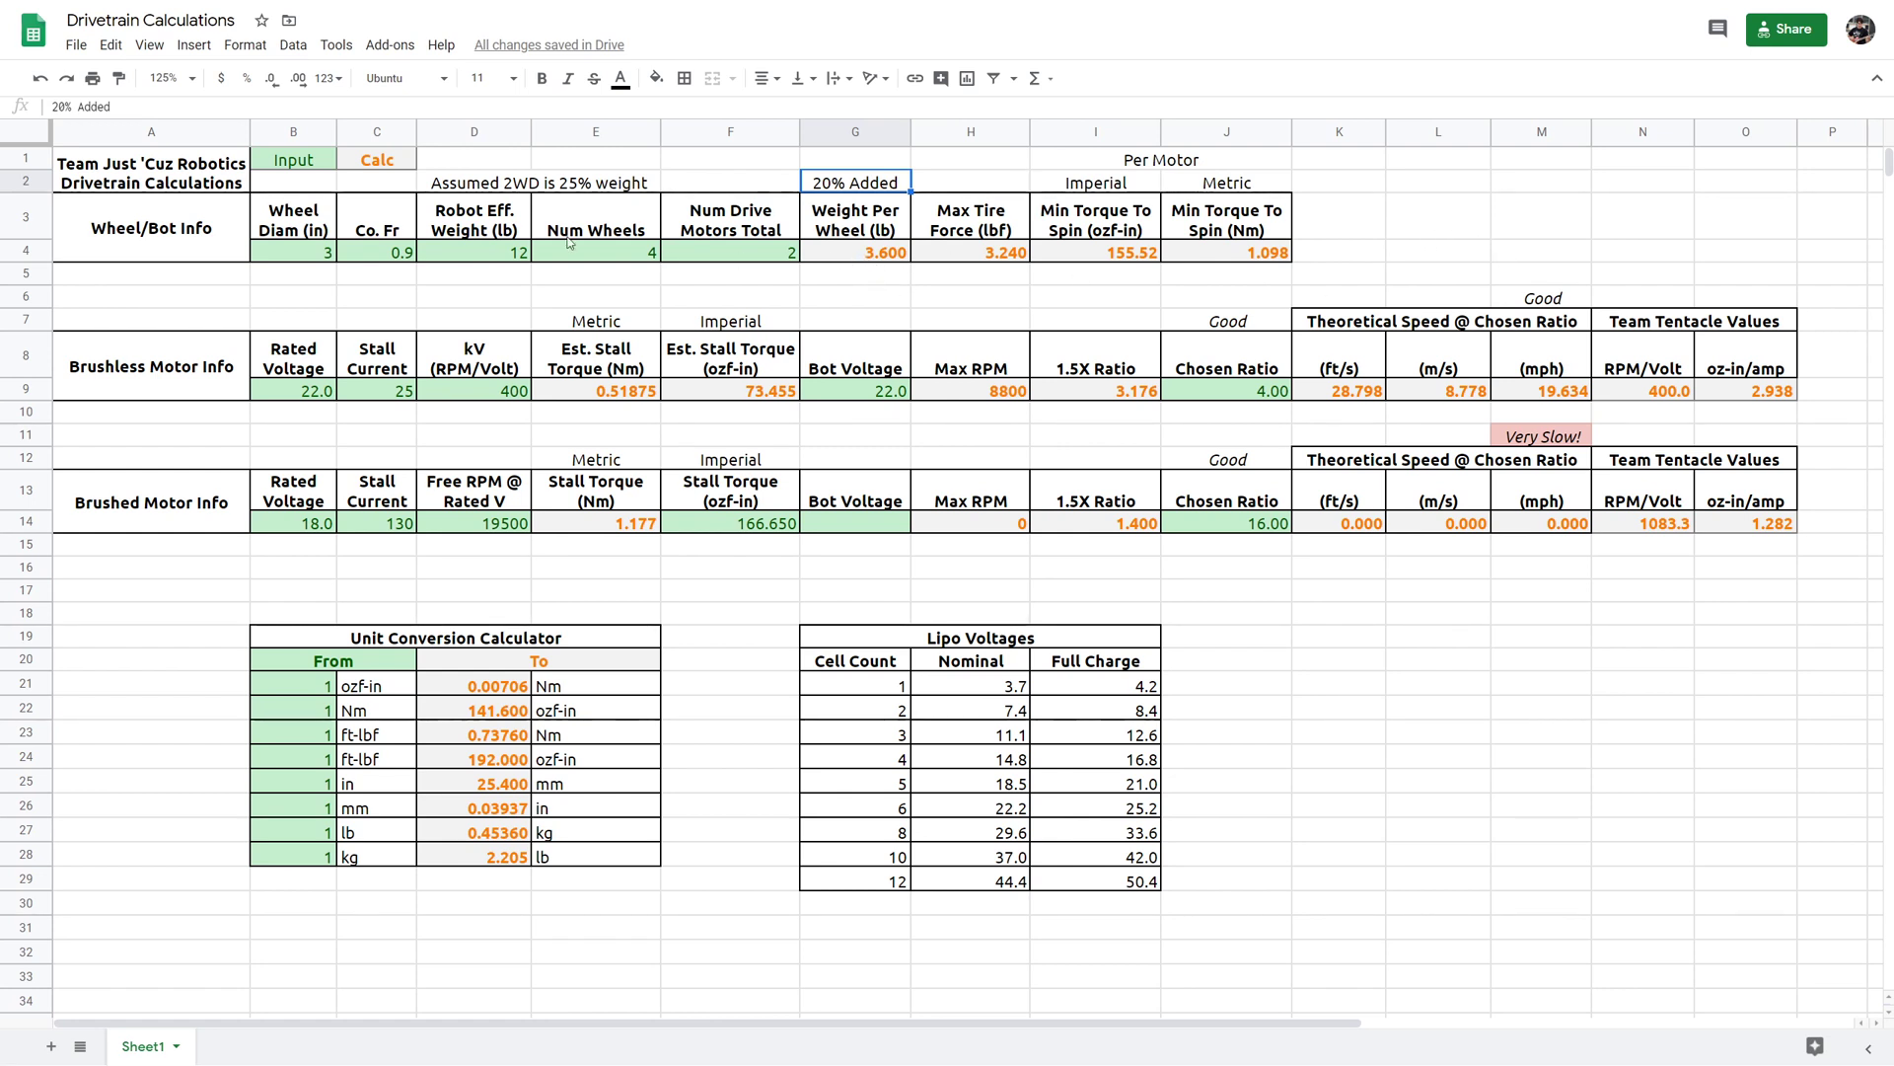
# - Try 2 in Num Wheels, checking the Weight Per Wheel formula, and undo back to 4 each time
pyautogui.click(538, 185)
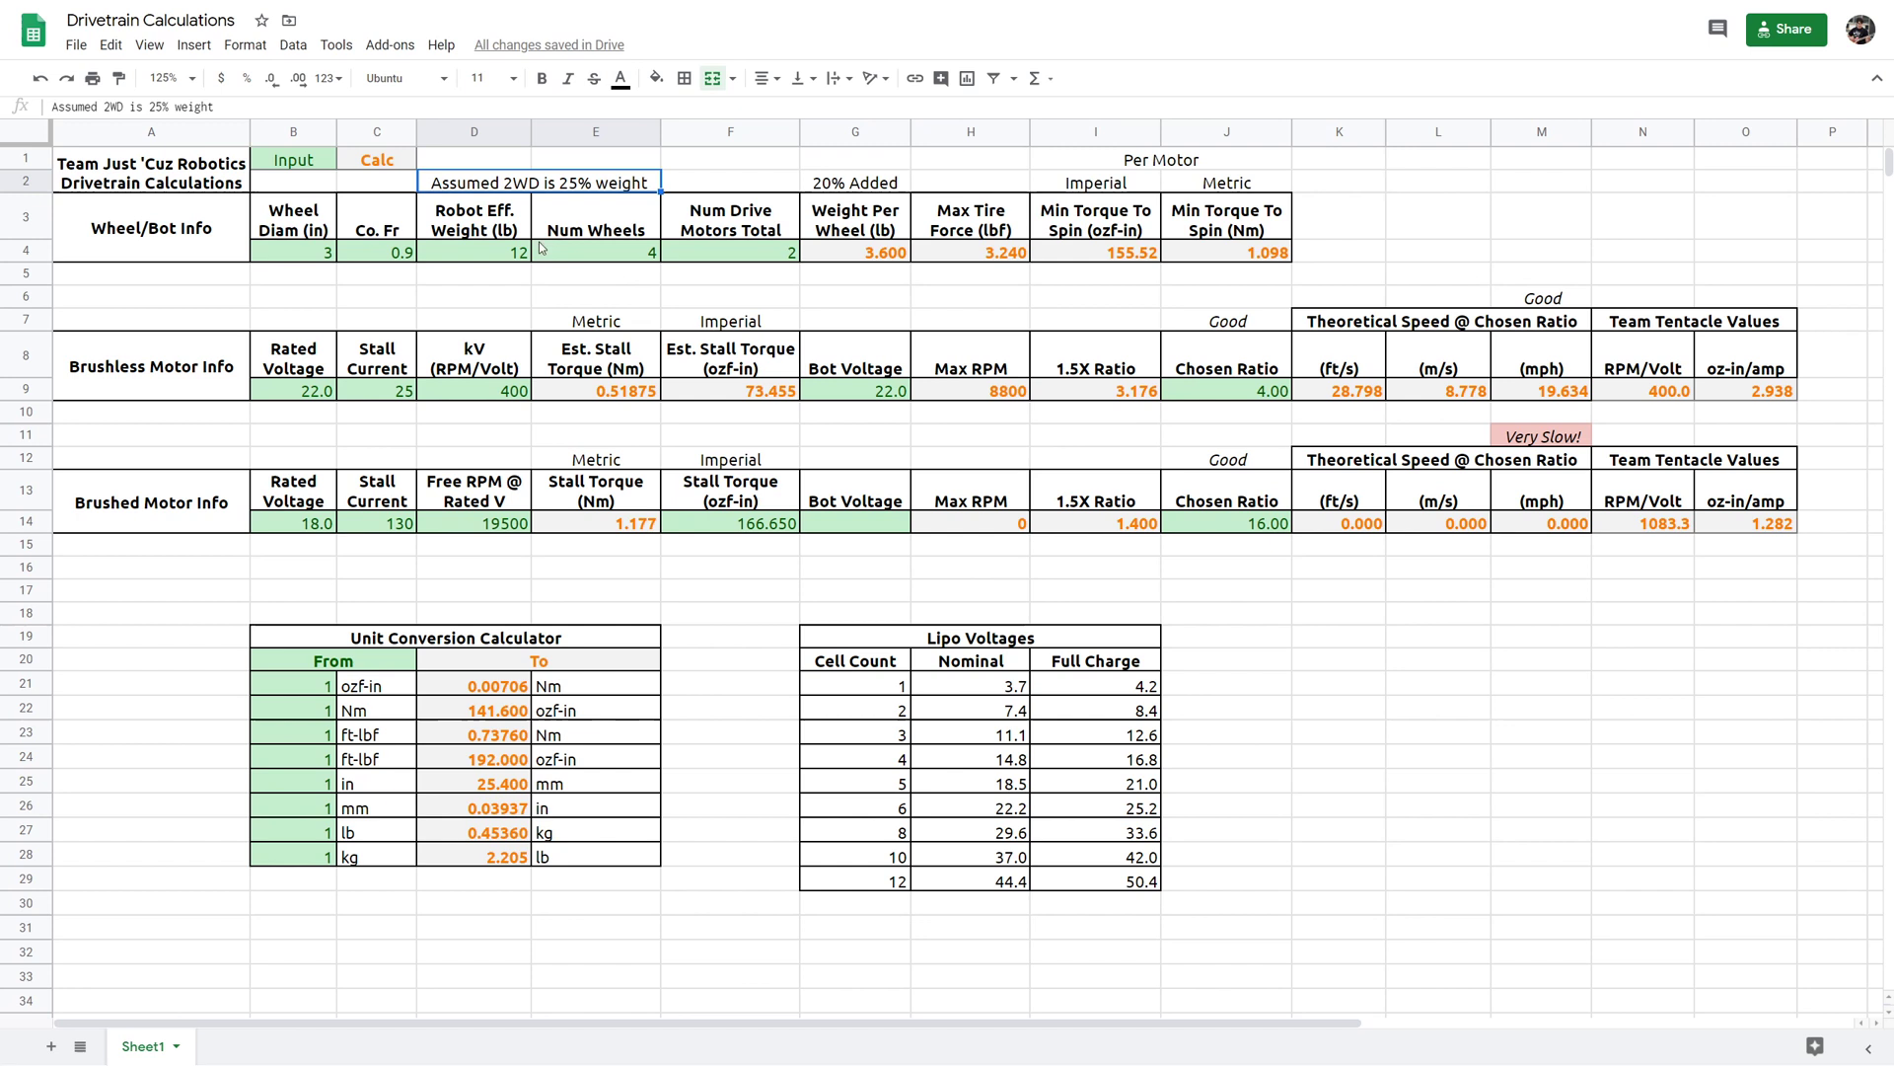
pyautogui.click(637, 255)
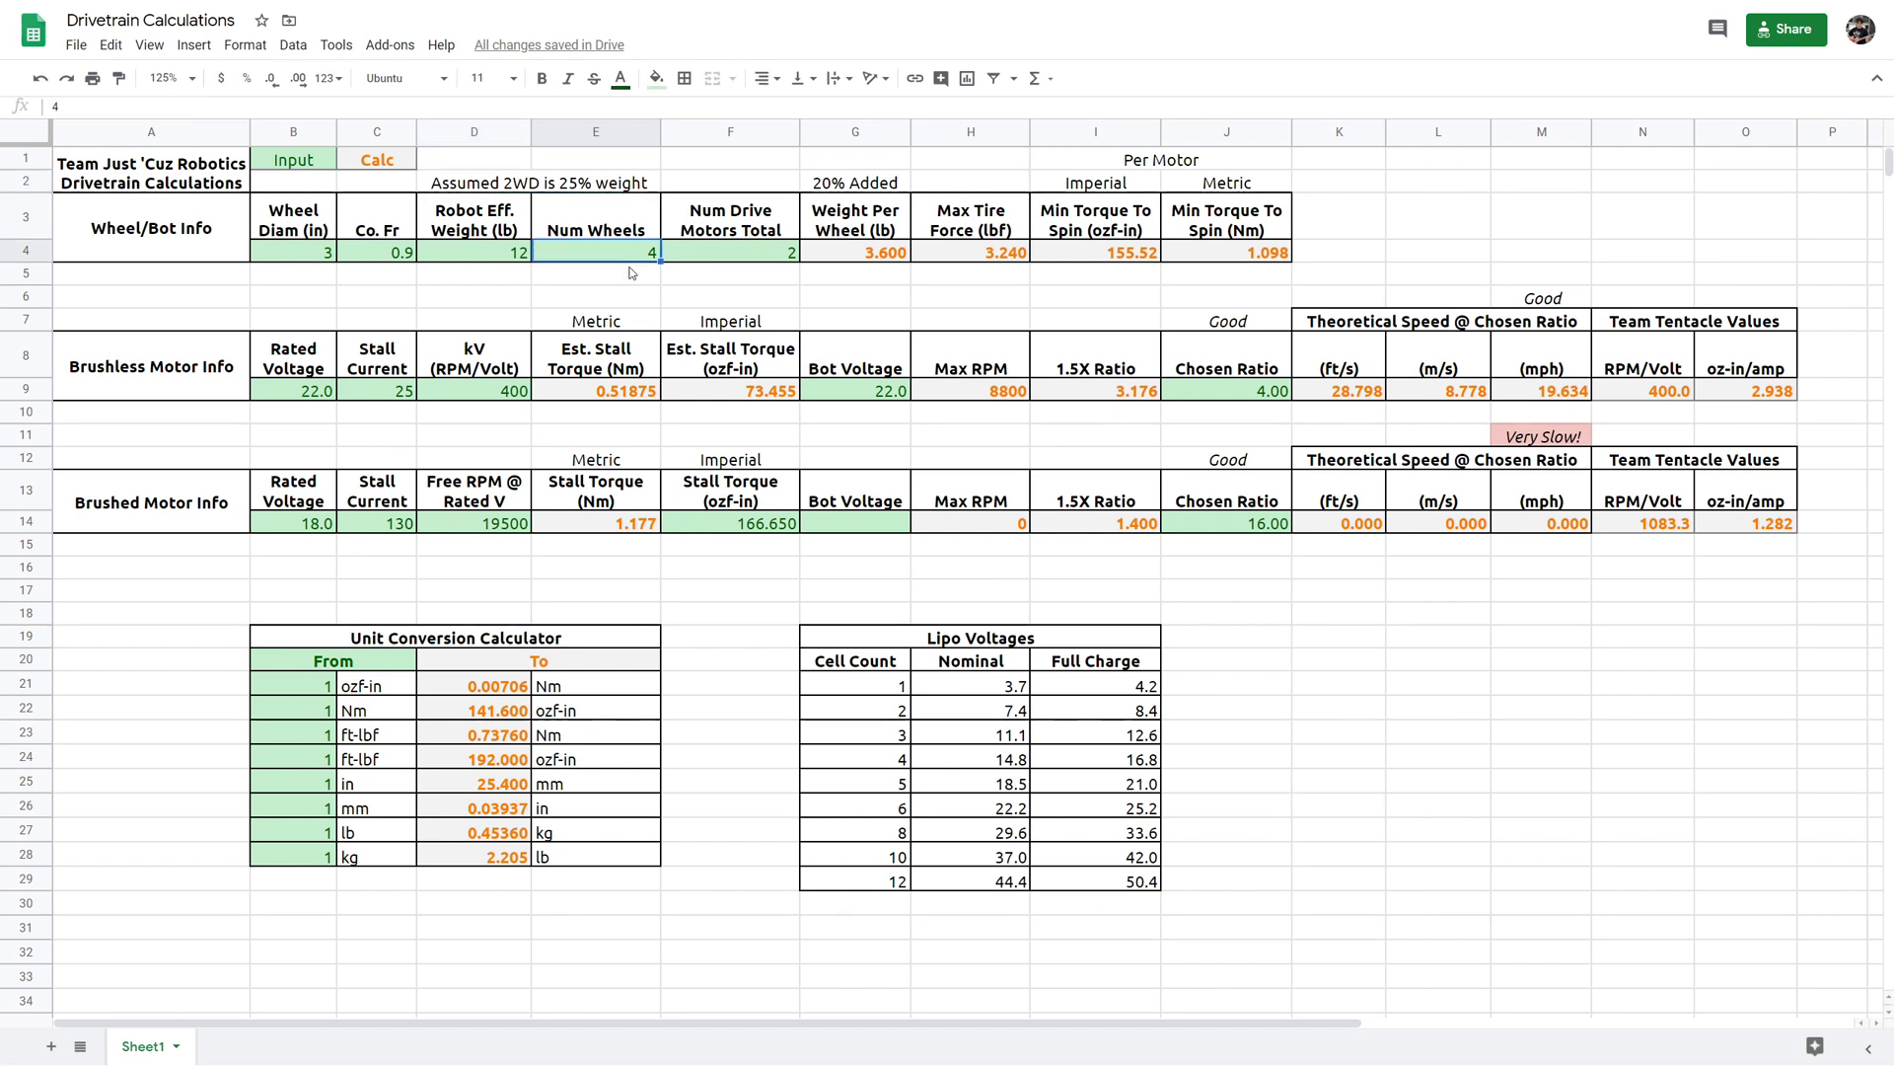
pyautogui.write('2')
pyautogui.press('Tab')
pyautogui.click(857, 255)
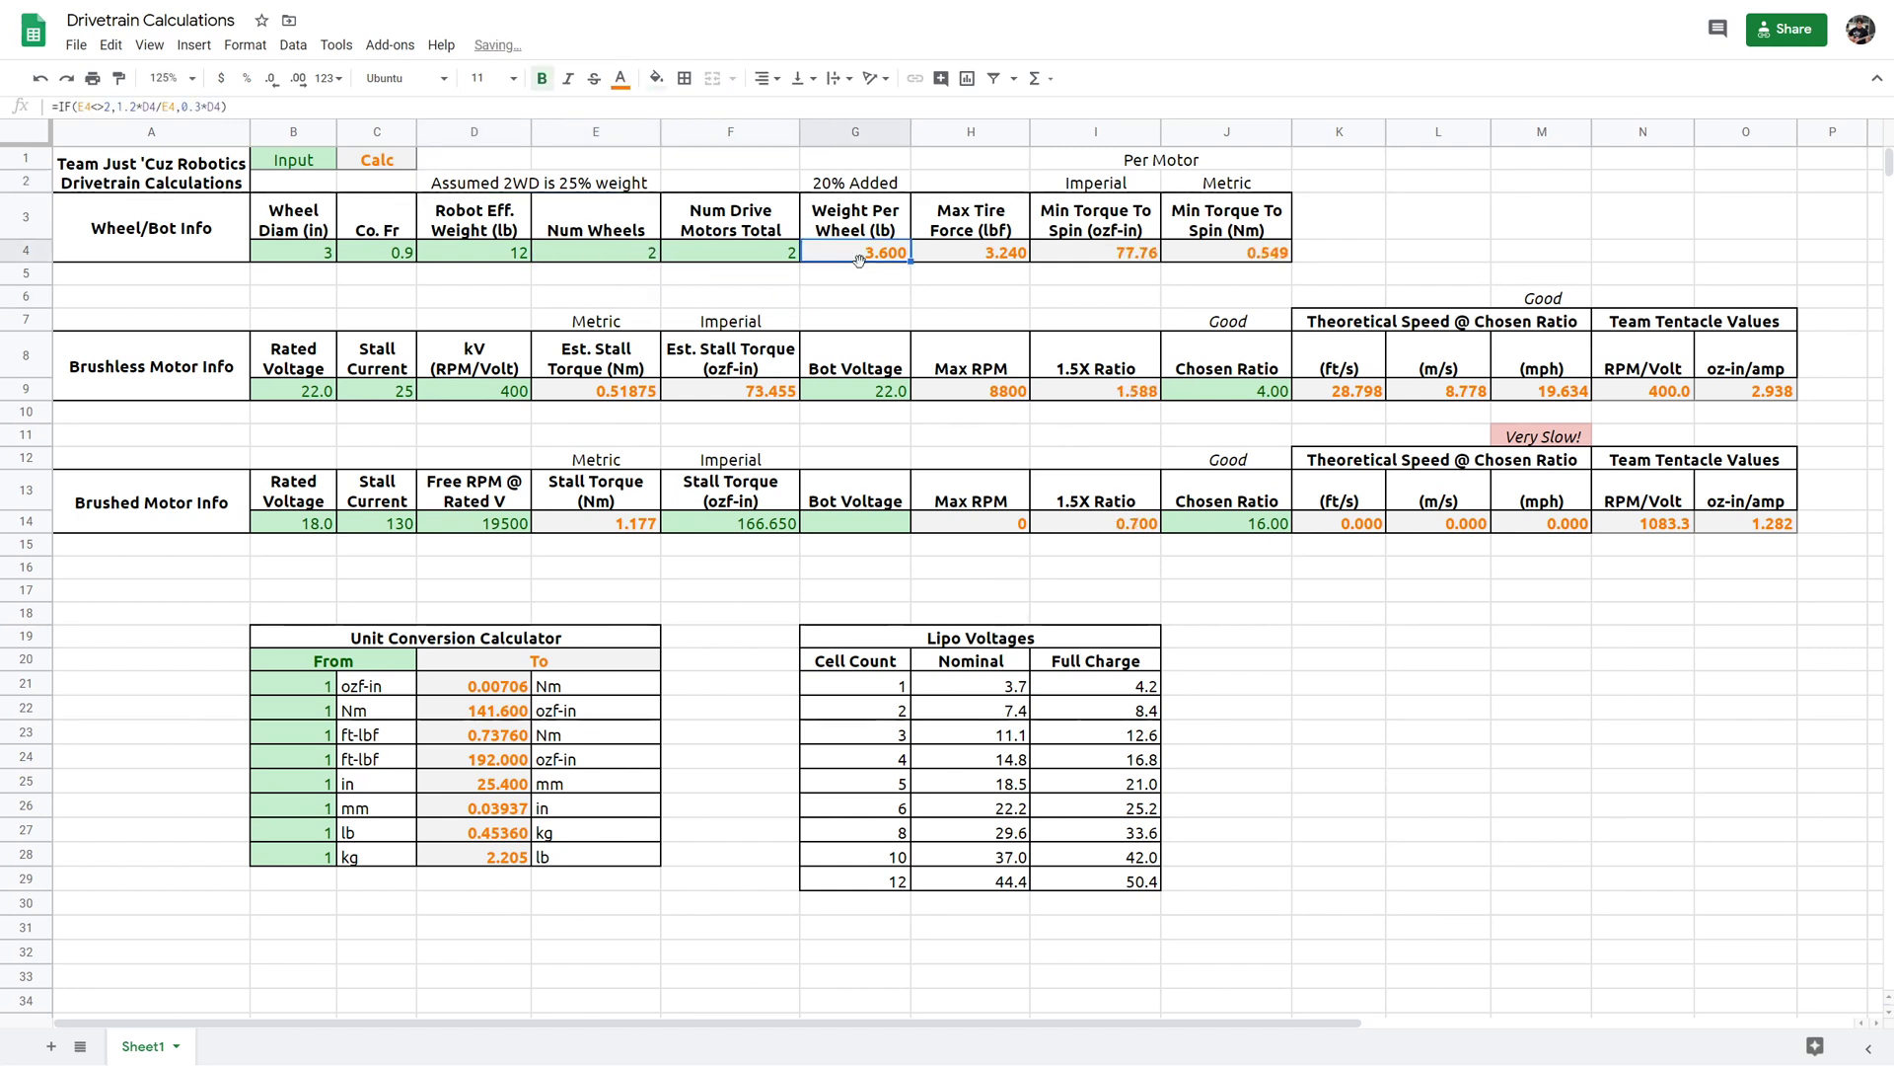
pyautogui.click(634, 247)
pyautogui.hotkey('ctrl', 'z')
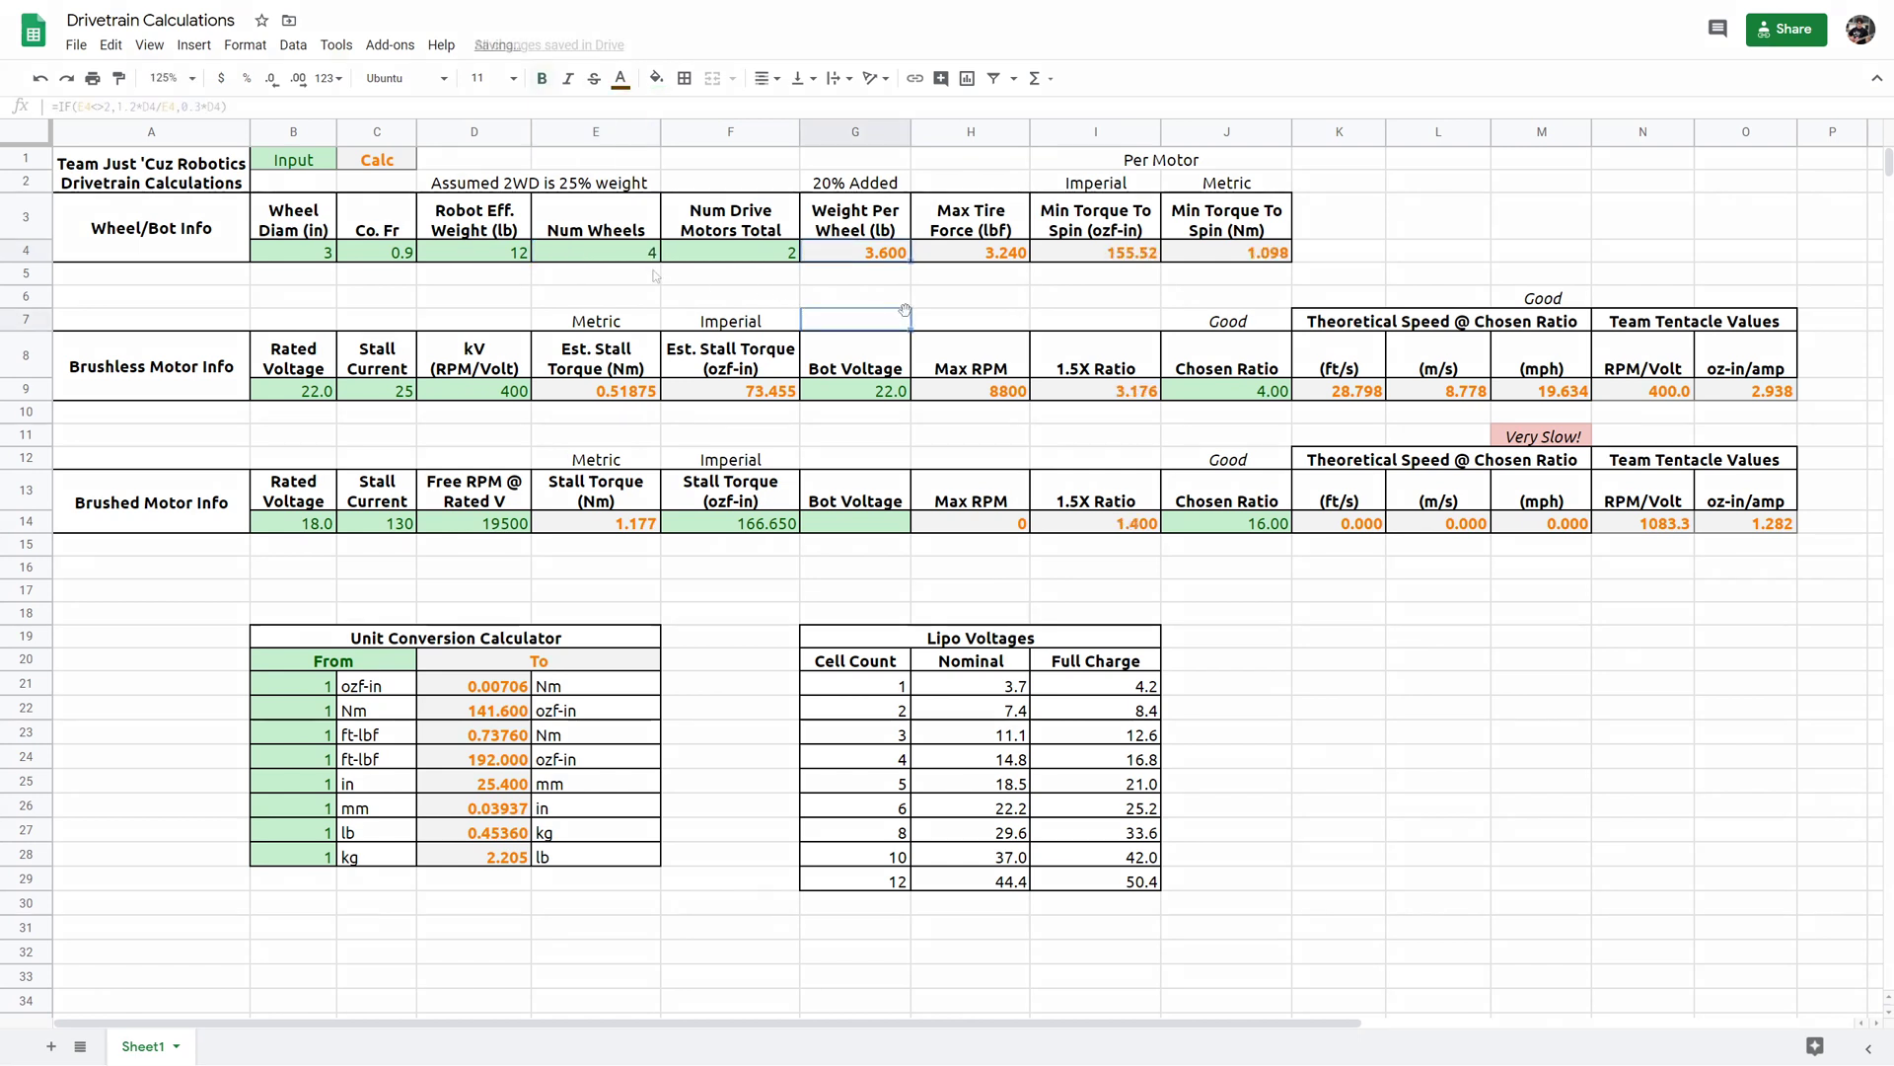
pyautogui.click(615, 257)
pyautogui.write('2')
pyautogui.click(1043, 292)
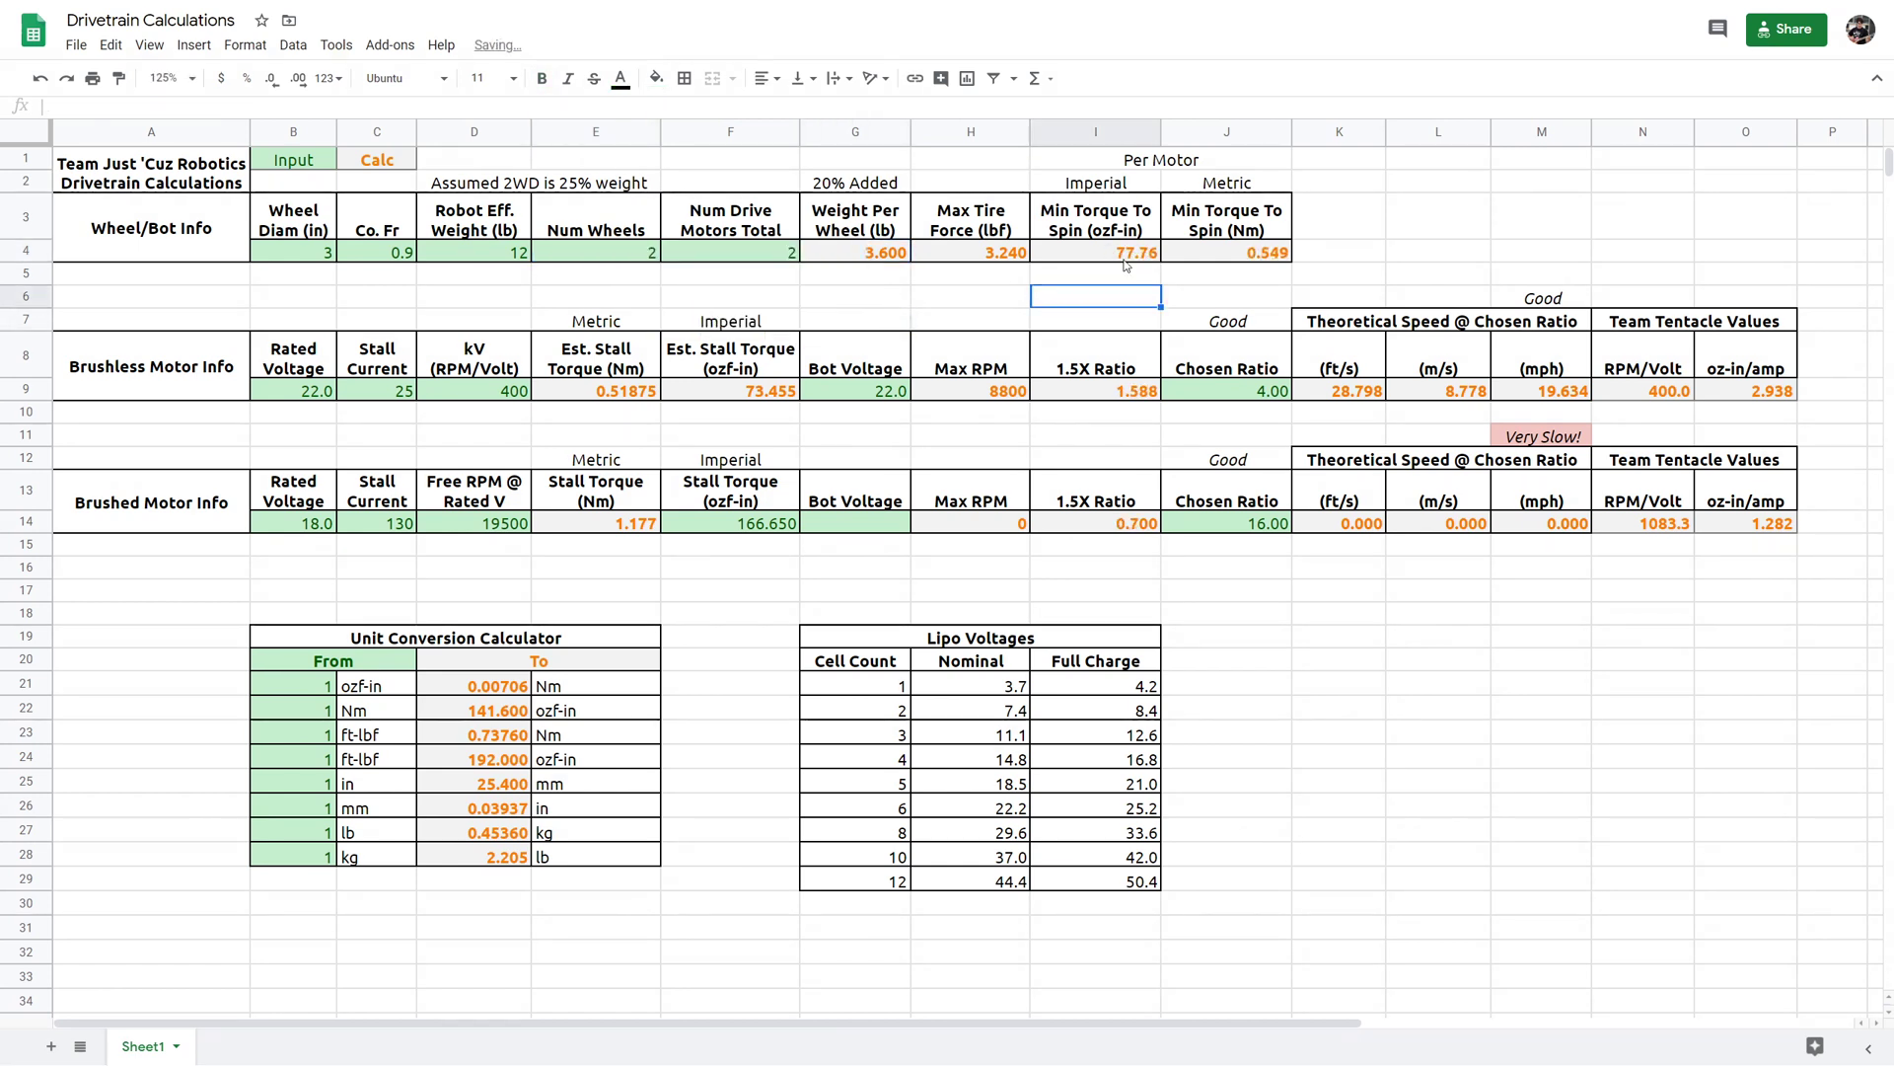
pyautogui.hotkey('ctrl', 'z')
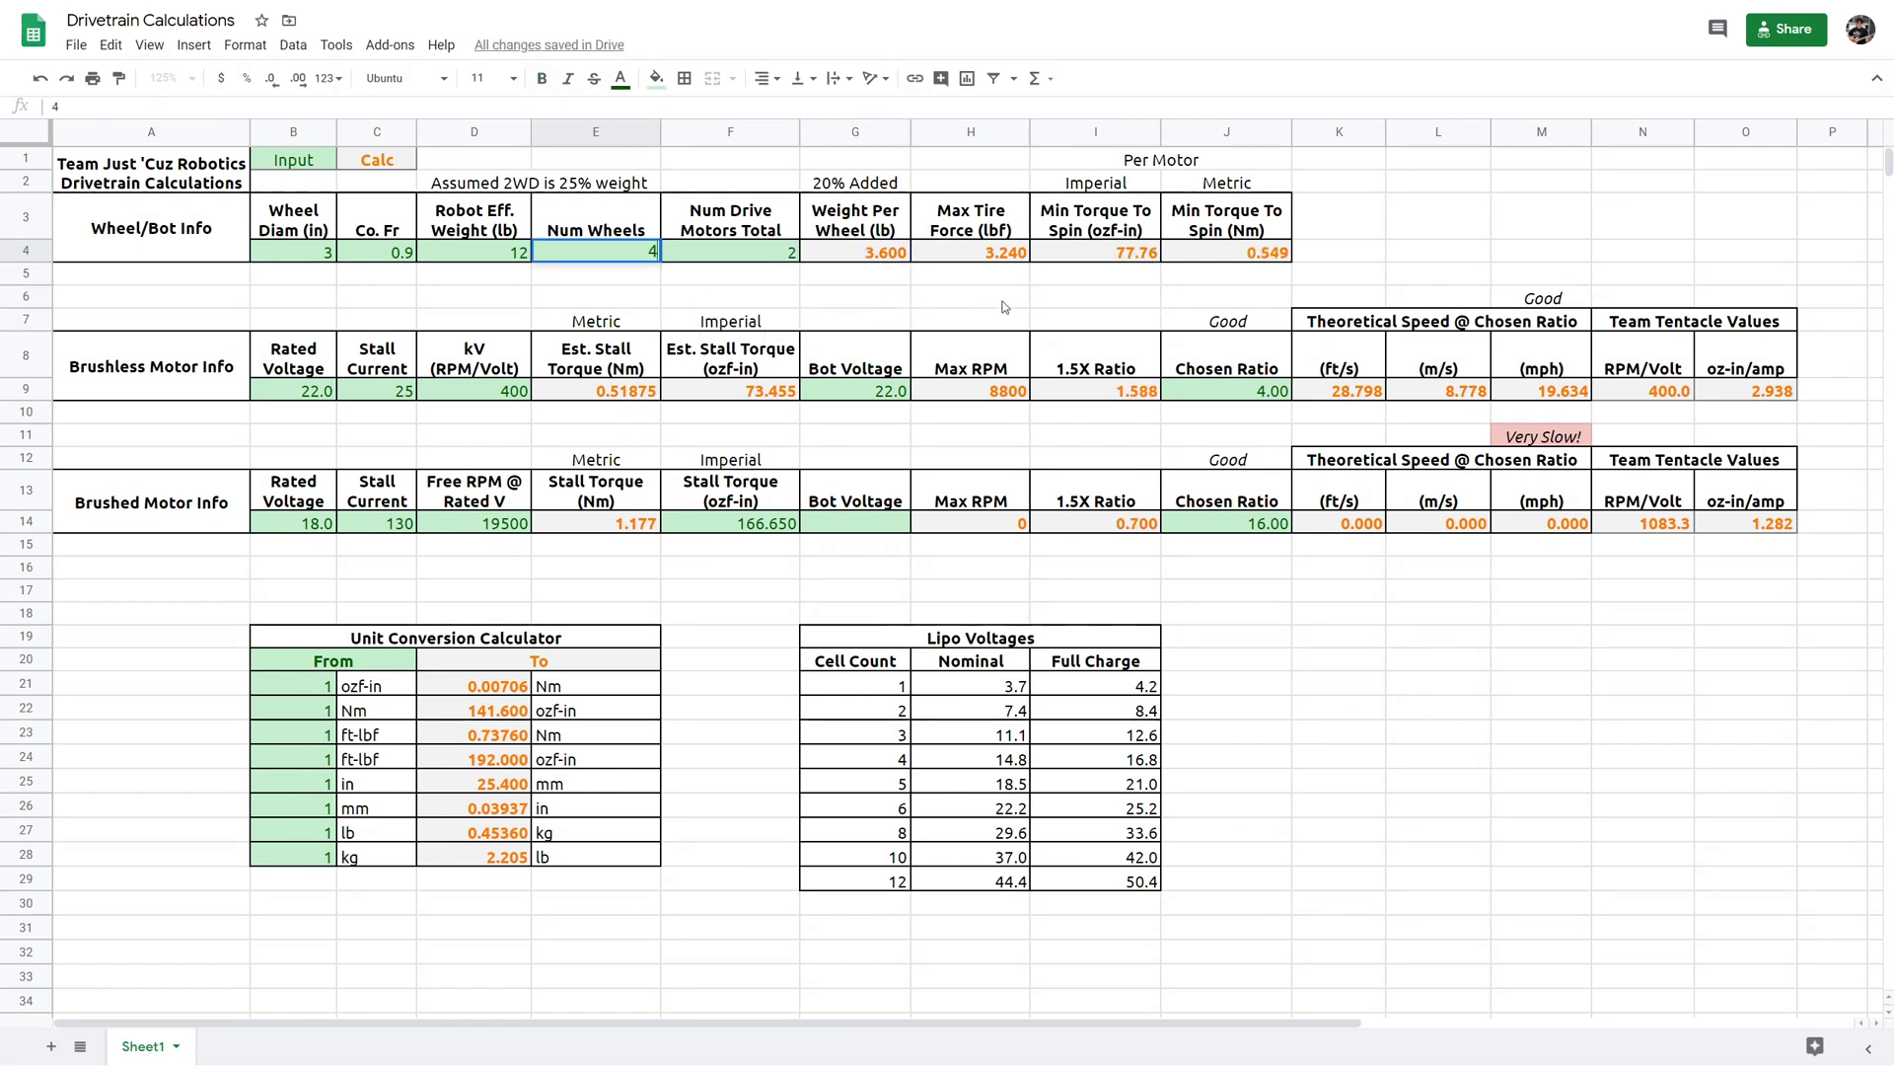
# - Set Num Wheels to 2 to halve the torque, then back to 4 so I4 reads 155.52
pyautogui.click(647, 253)
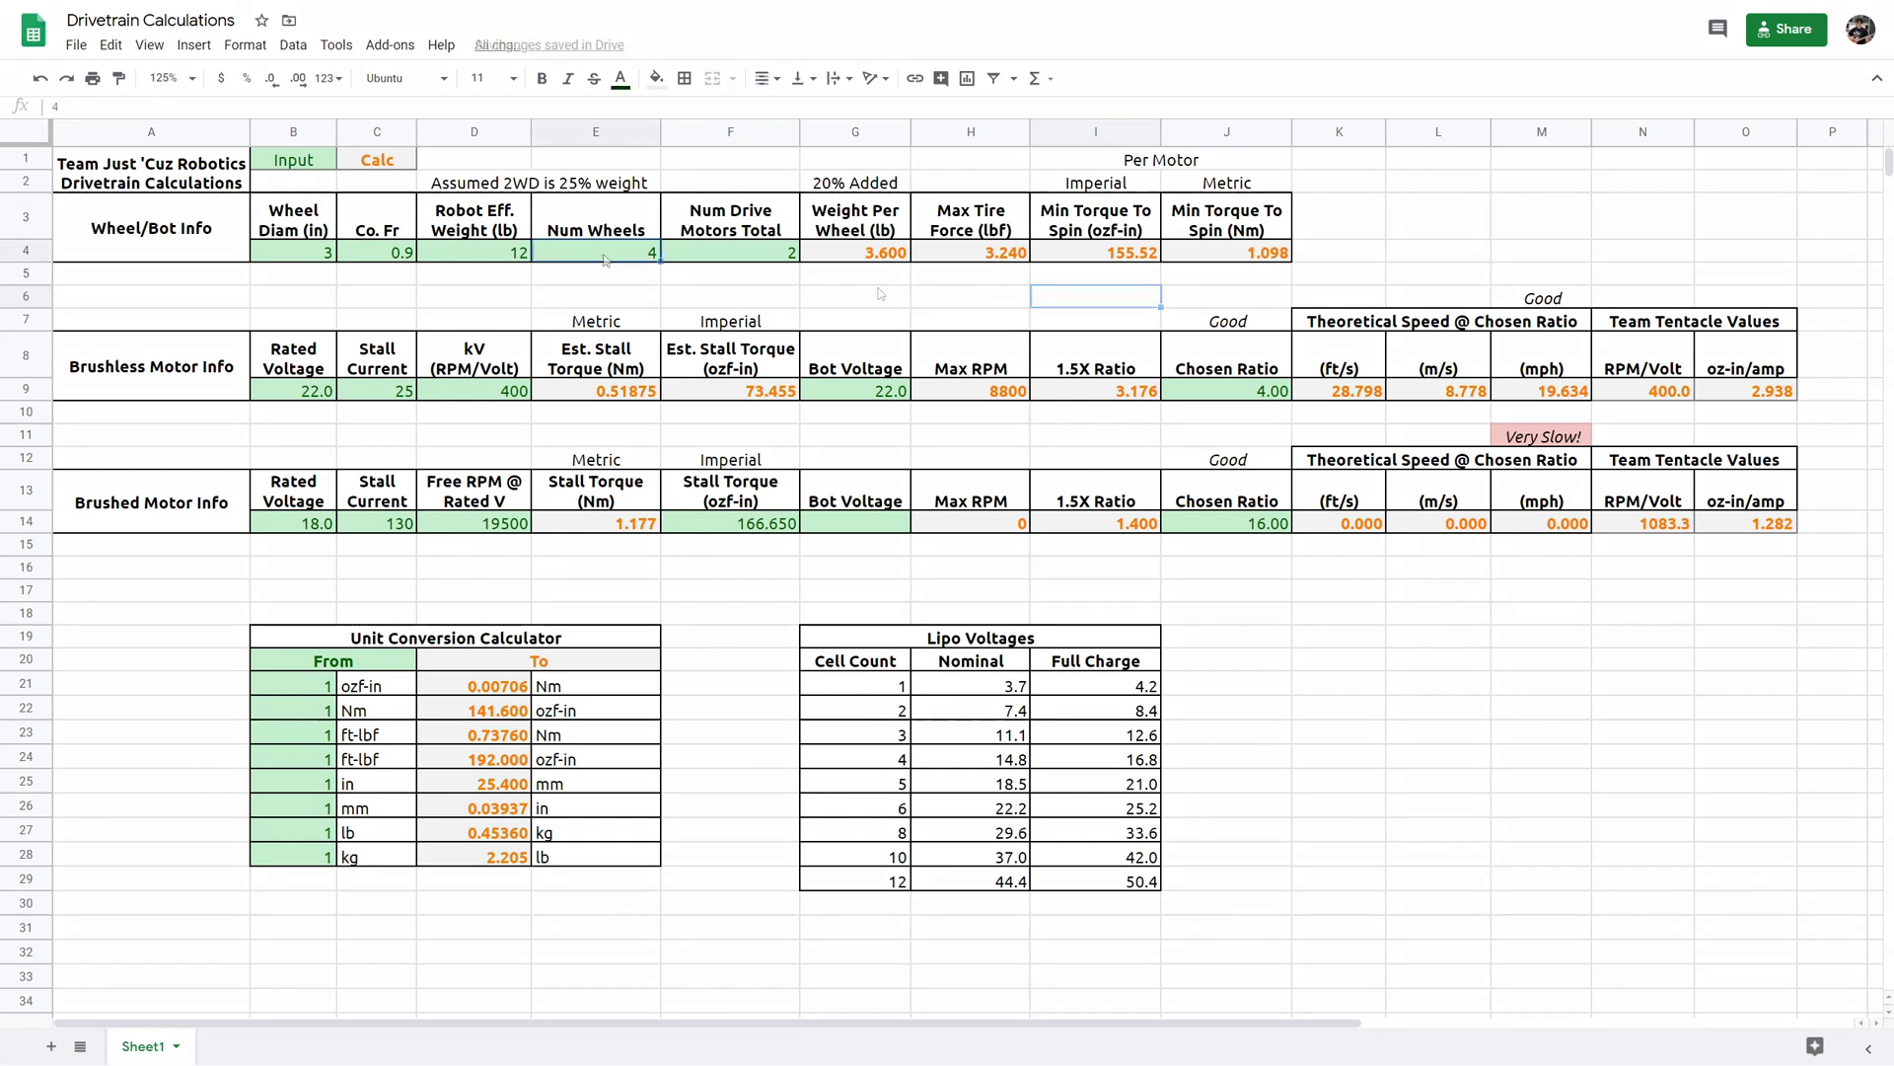
pyautogui.write('2')
pyautogui.click(599, 292)
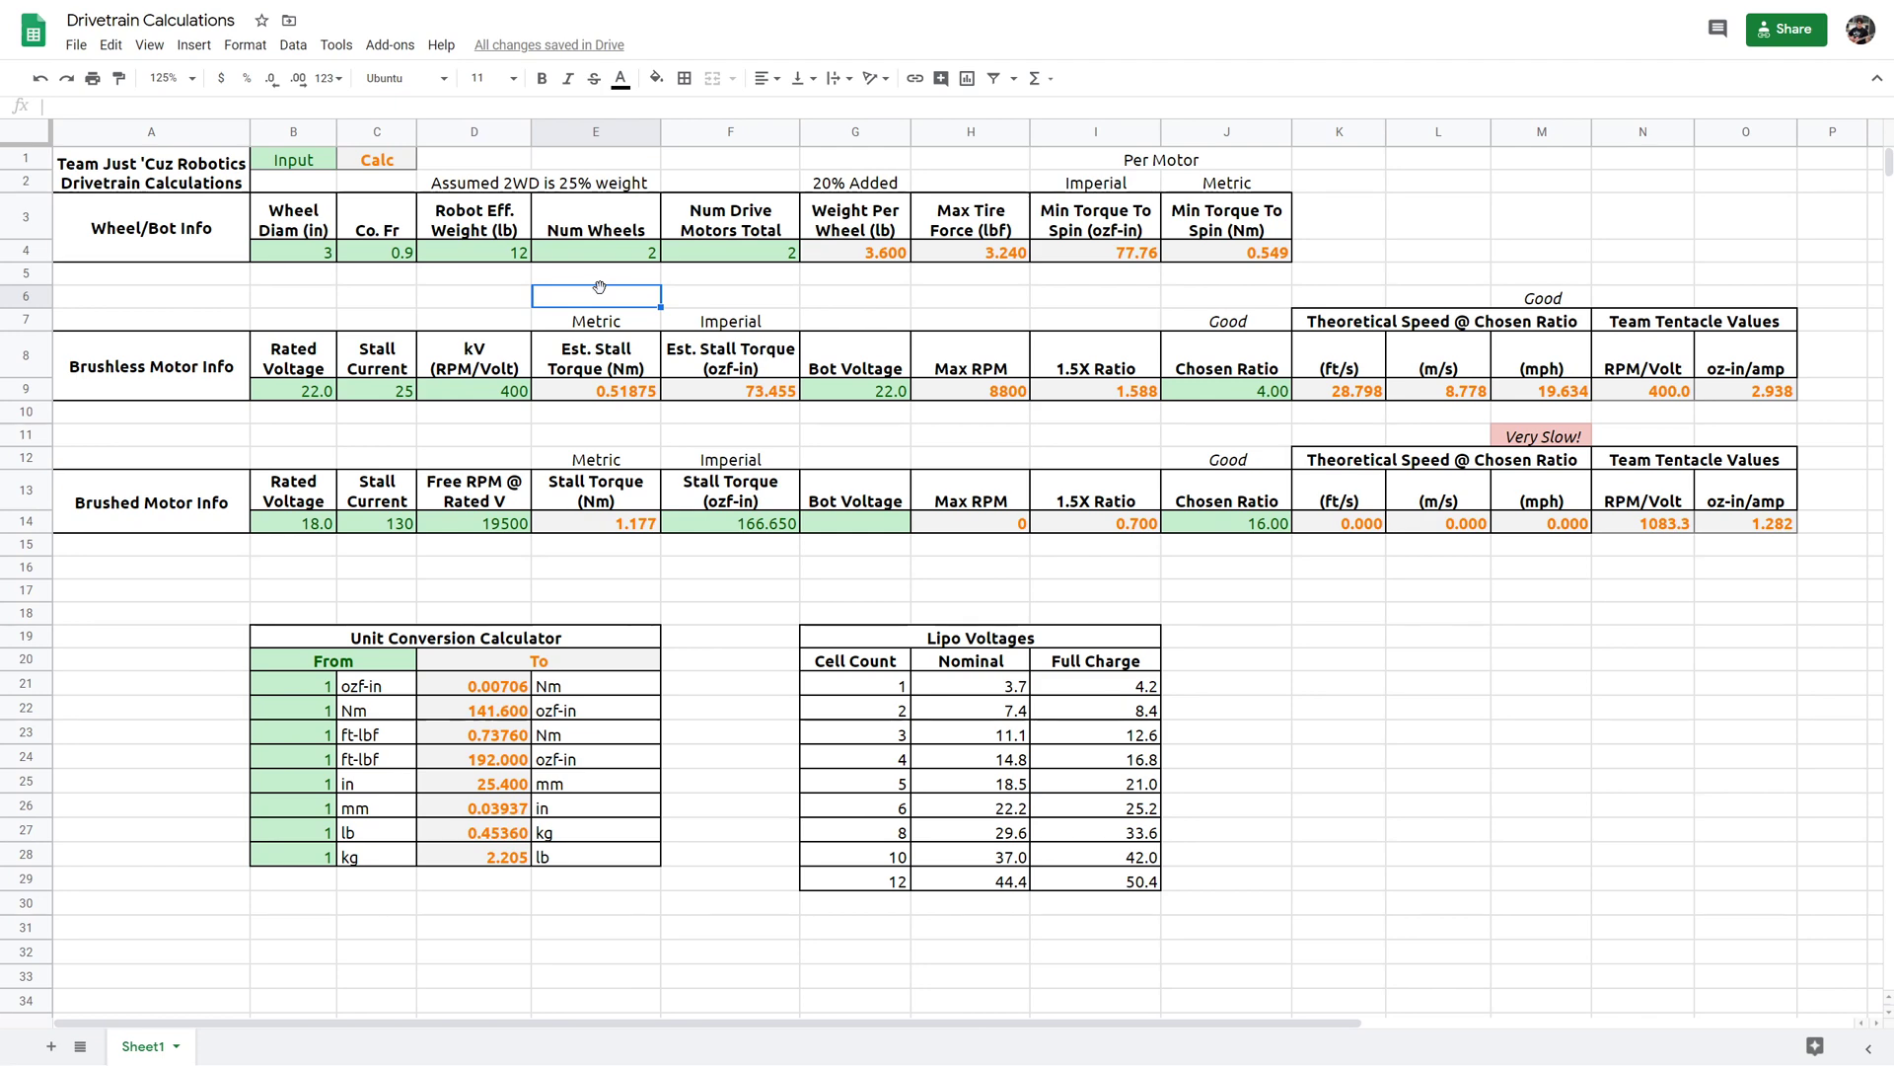
pyautogui.click(629, 248)
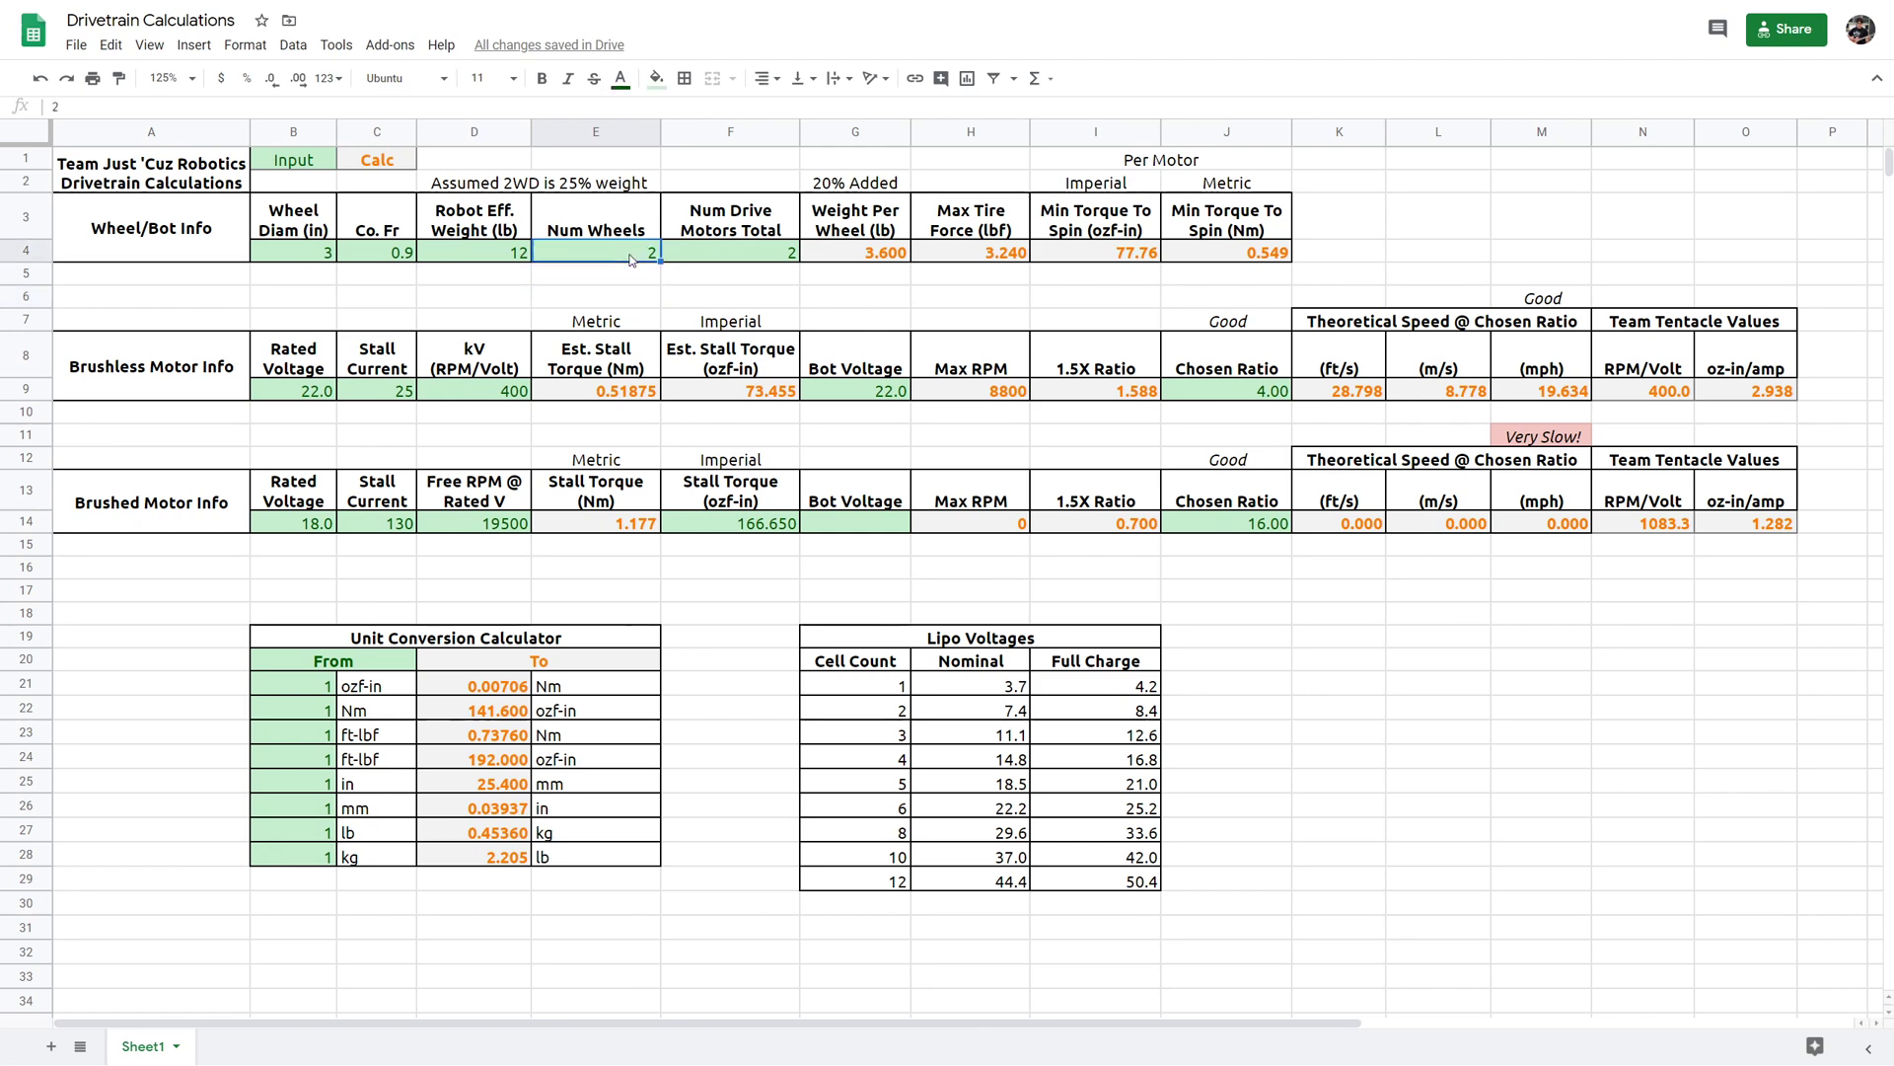
pyautogui.write('4')
pyautogui.click(819, 295)
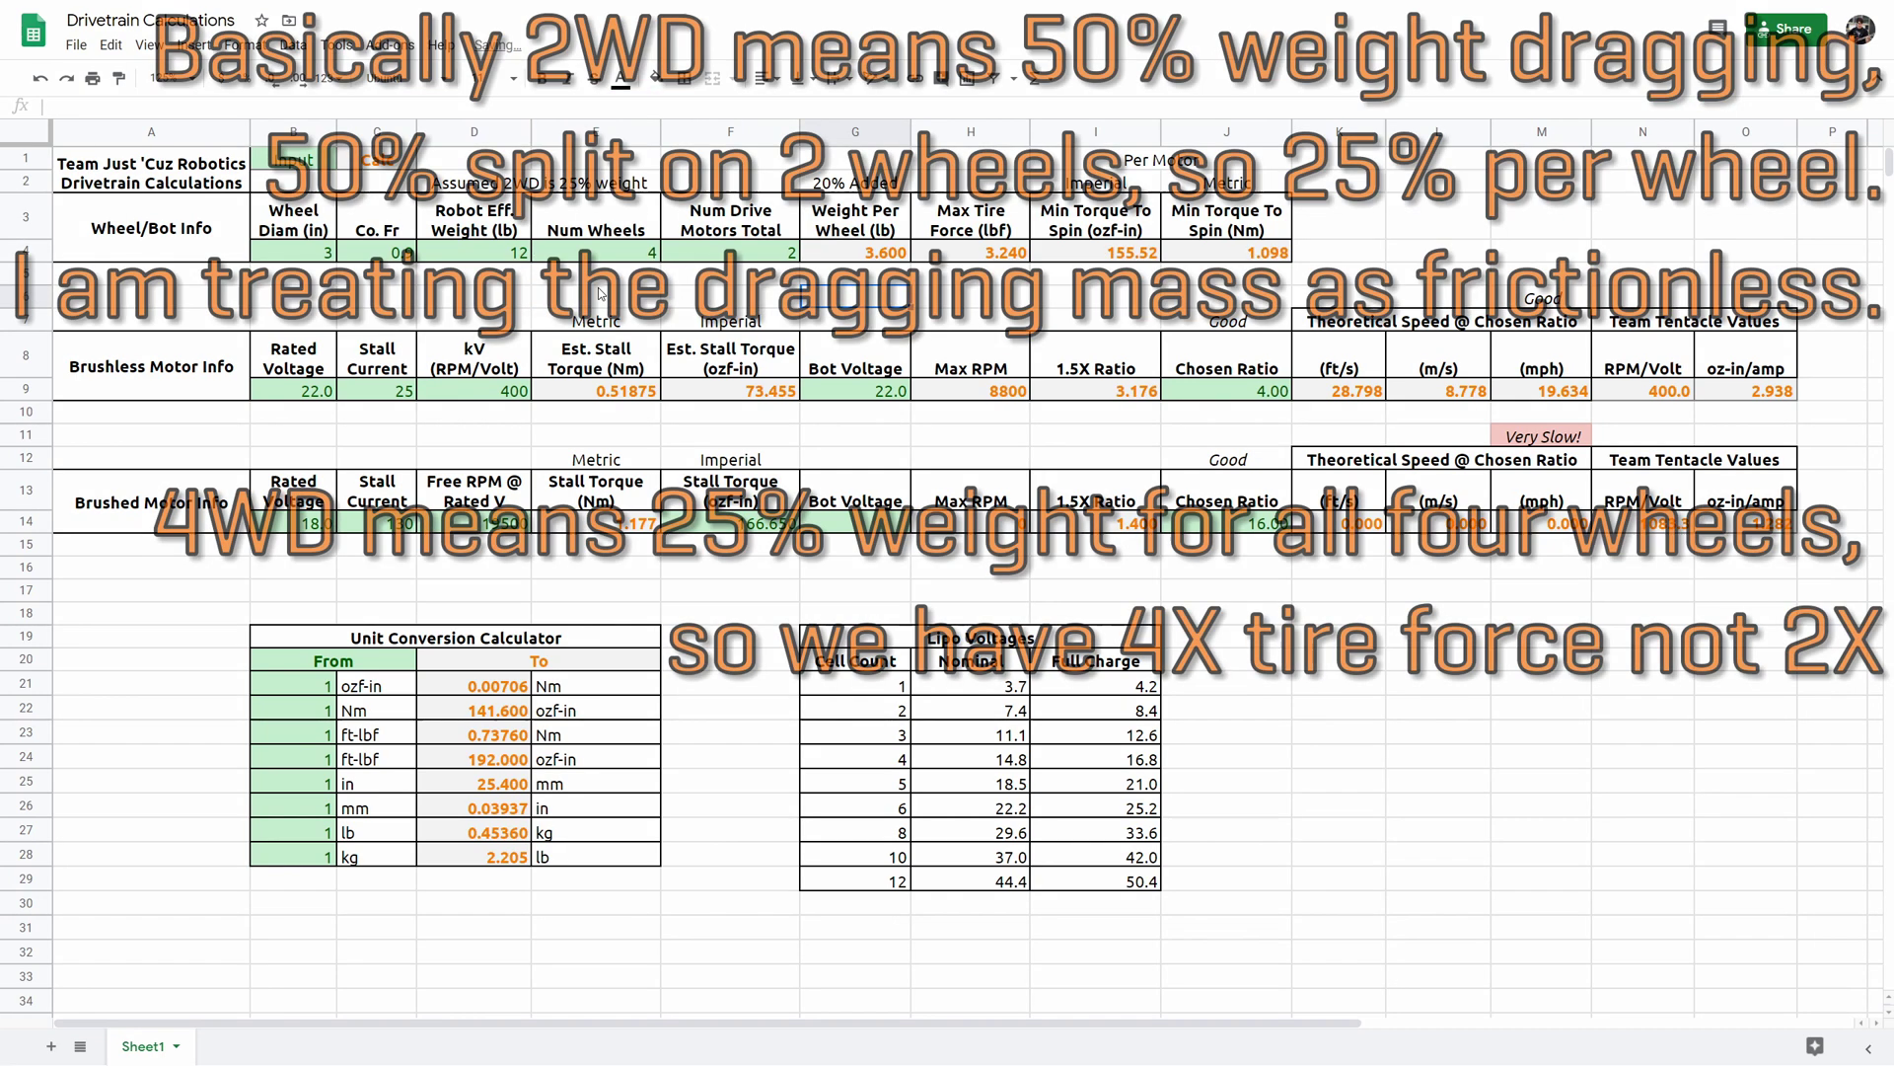
pyautogui.click(596, 295)
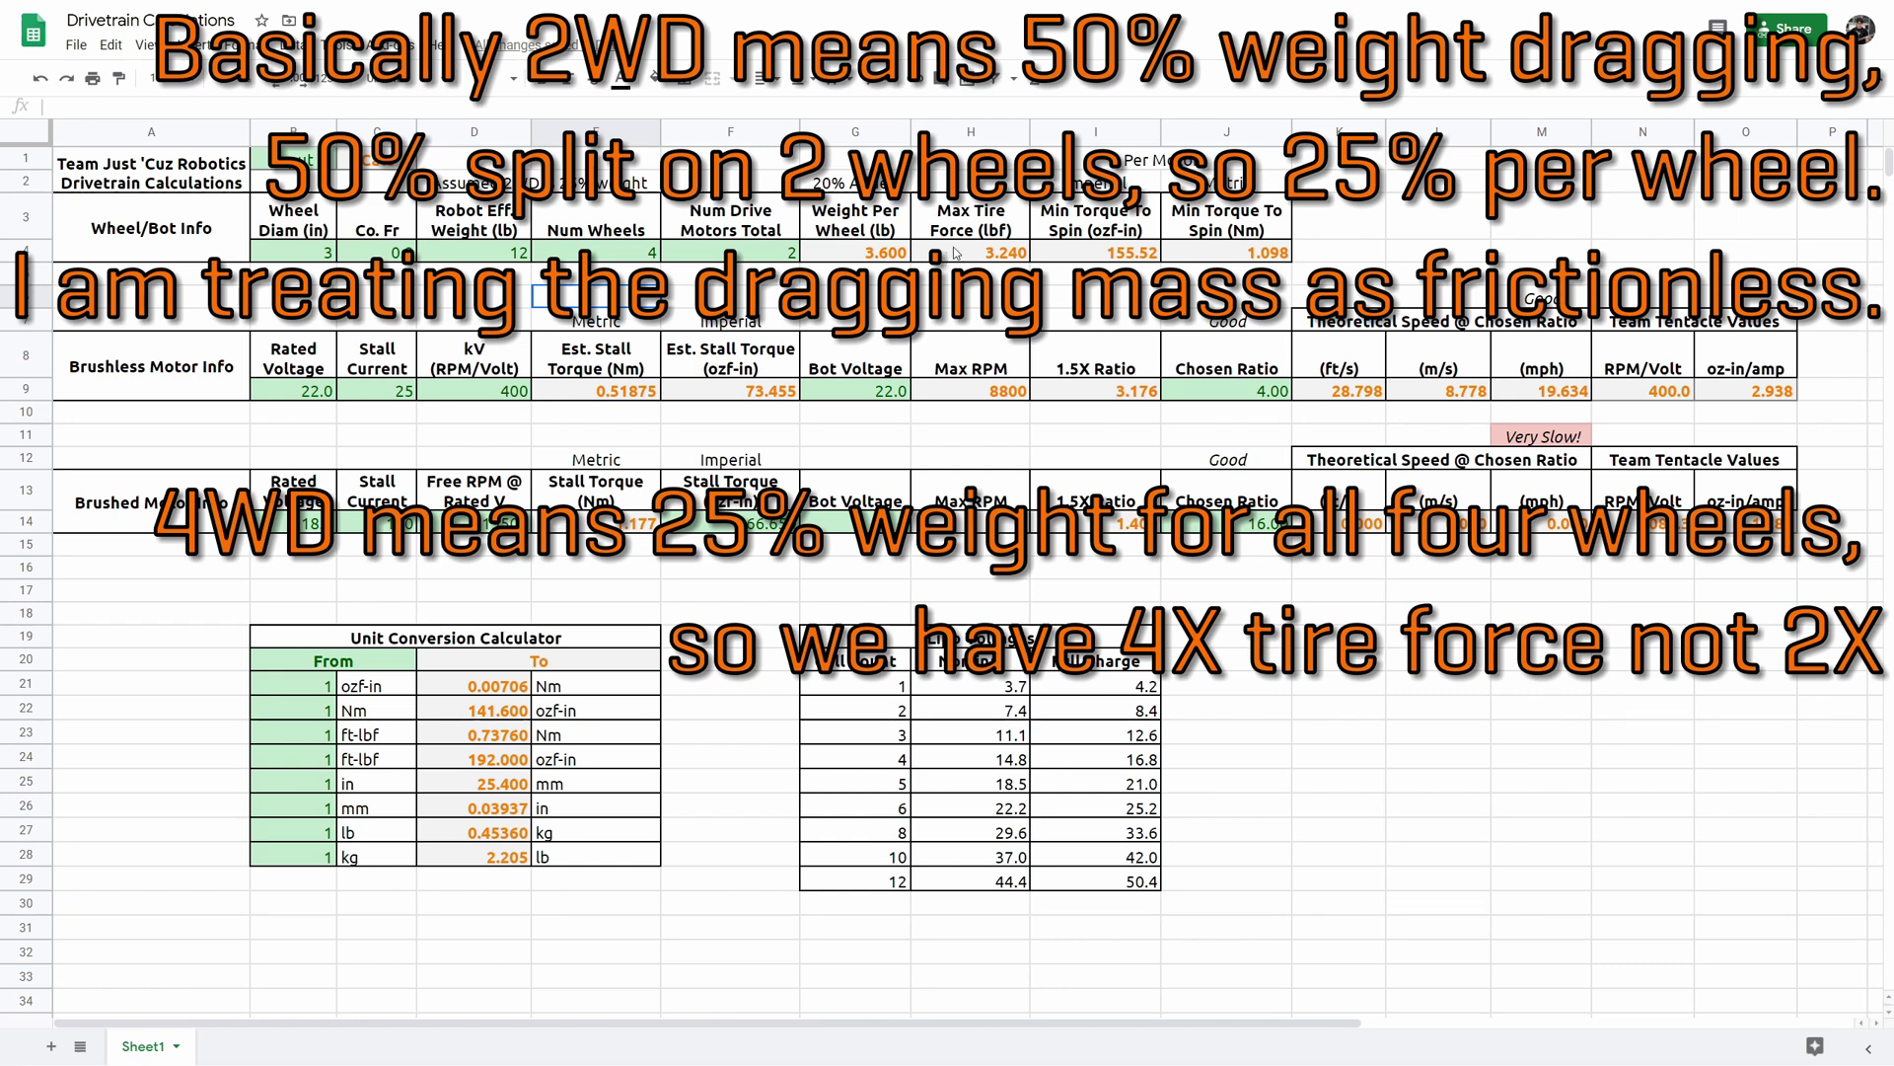
pyautogui.click(972, 255)
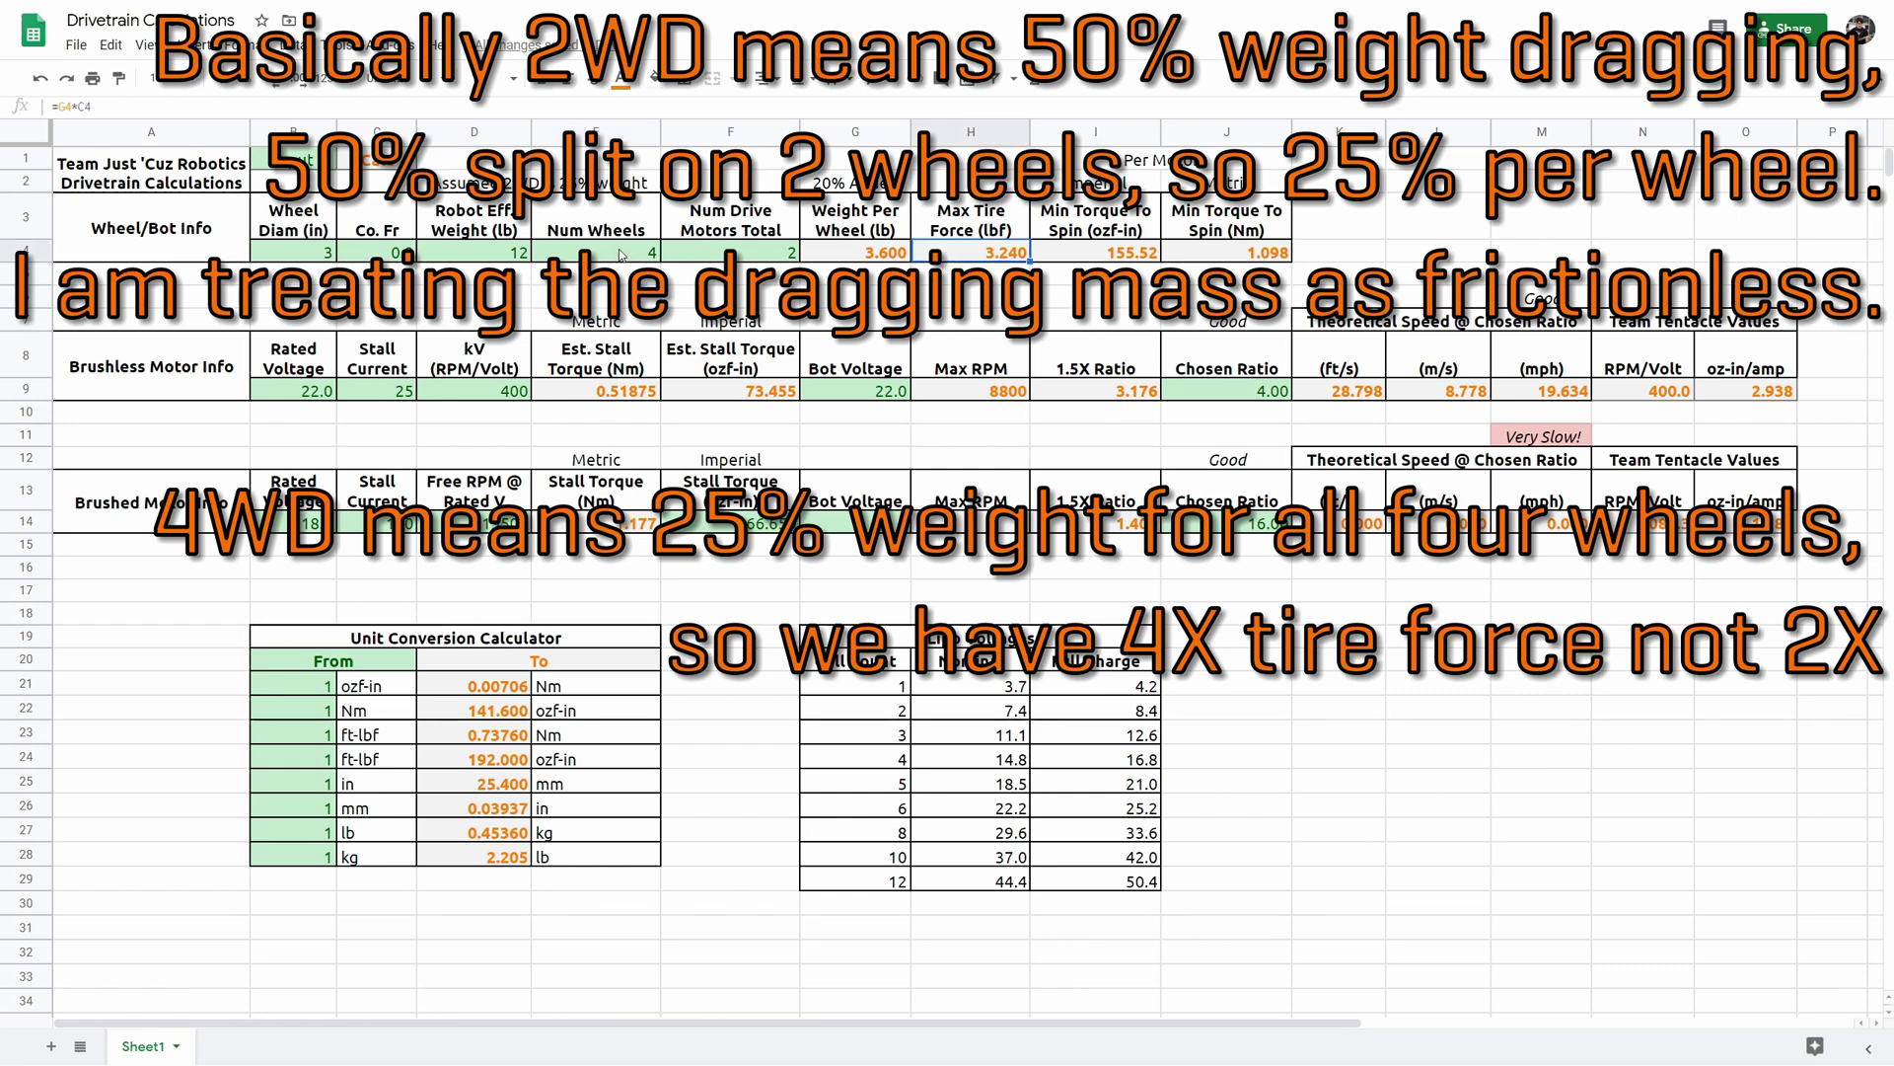
pyautogui.click(622, 255)
pyautogui.click(972, 254)
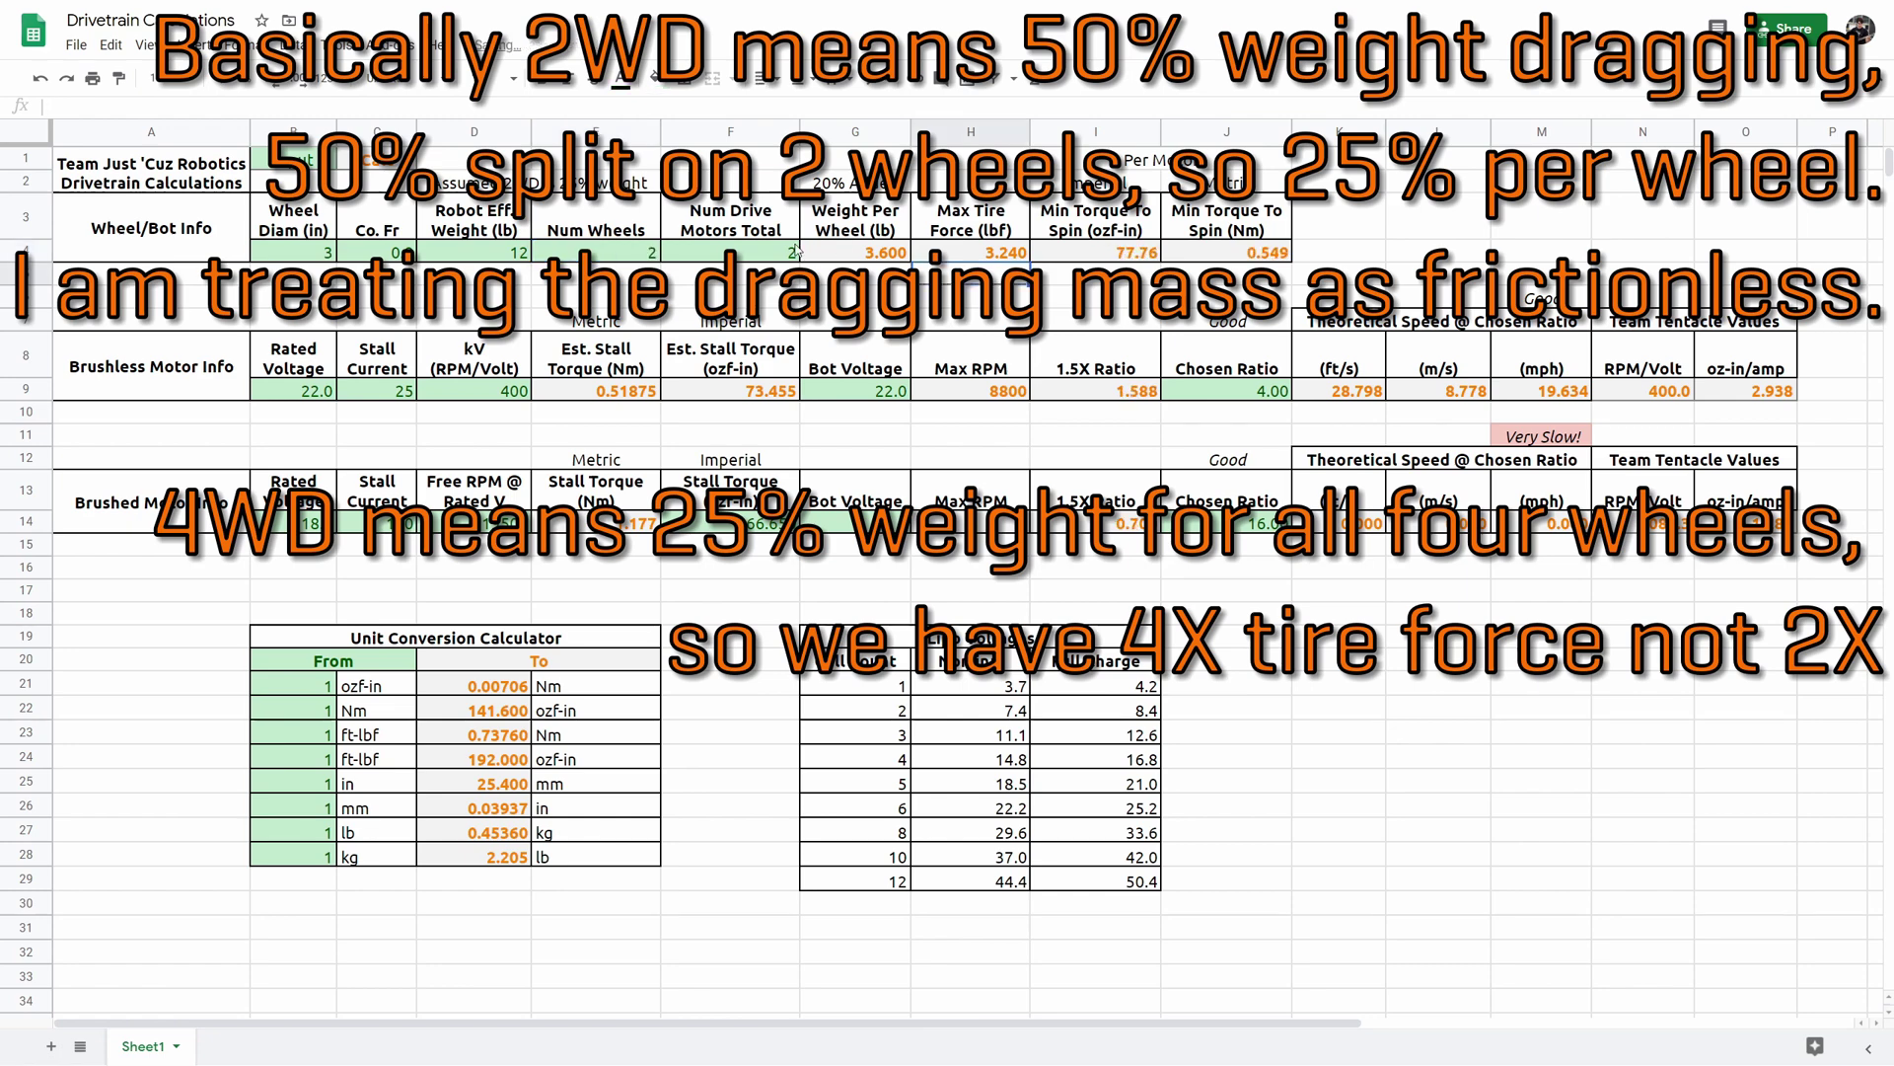
pyautogui.click(631, 255)
pyautogui.write('3')
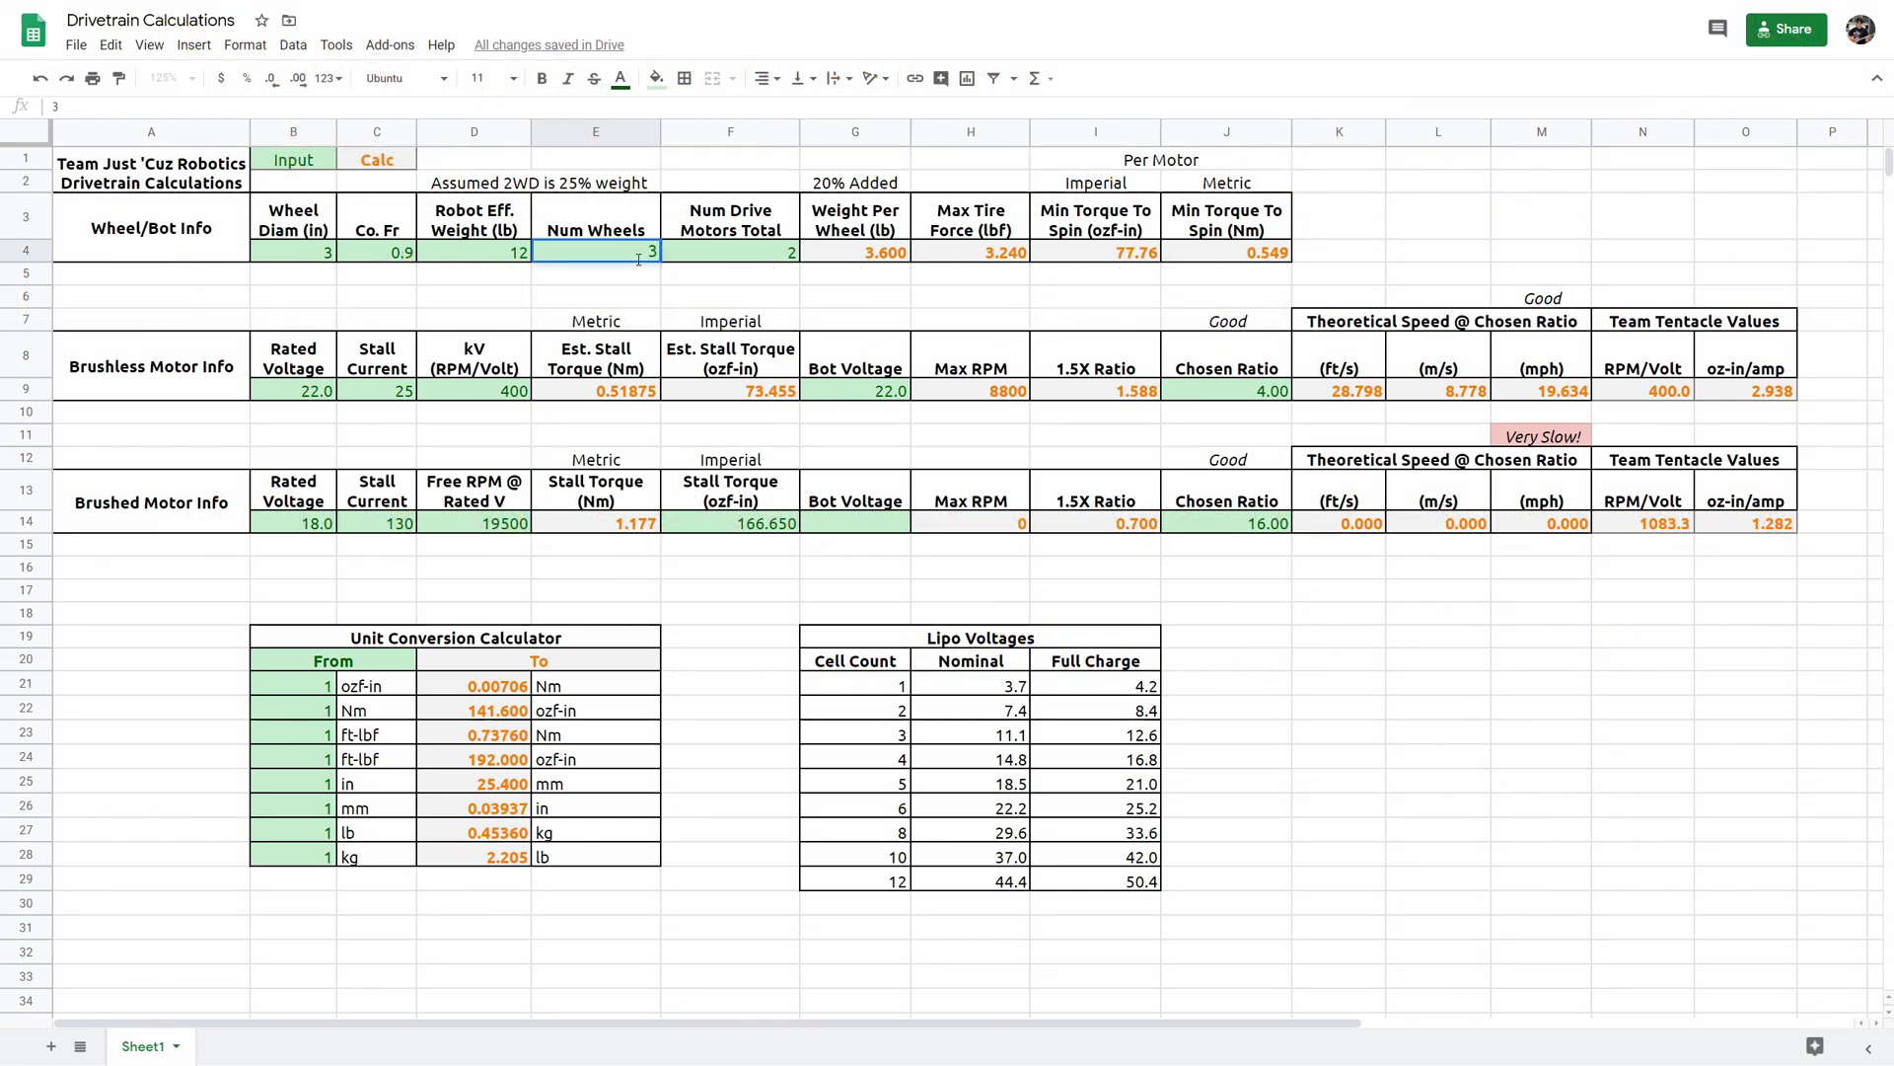
pyautogui.write('.24')
pyautogui.click(805, 285)
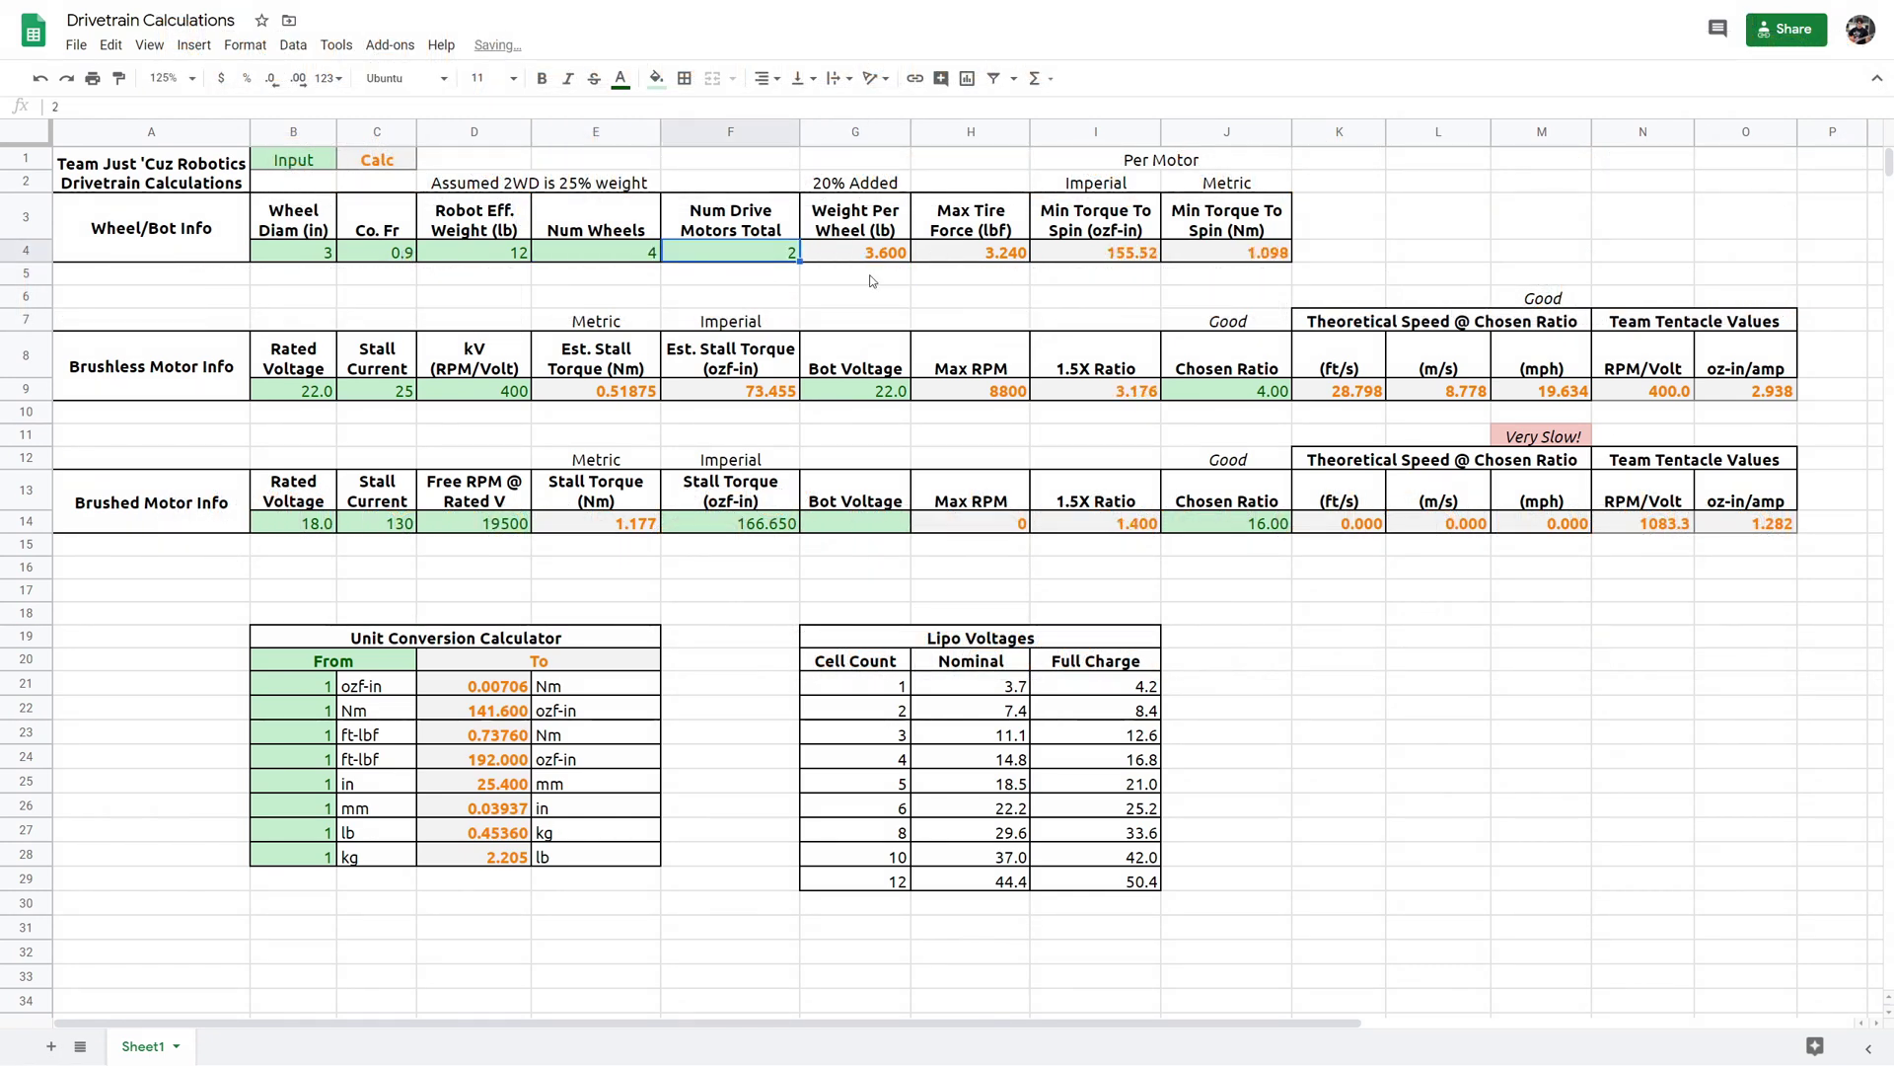
pyautogui.click(1026, 300)
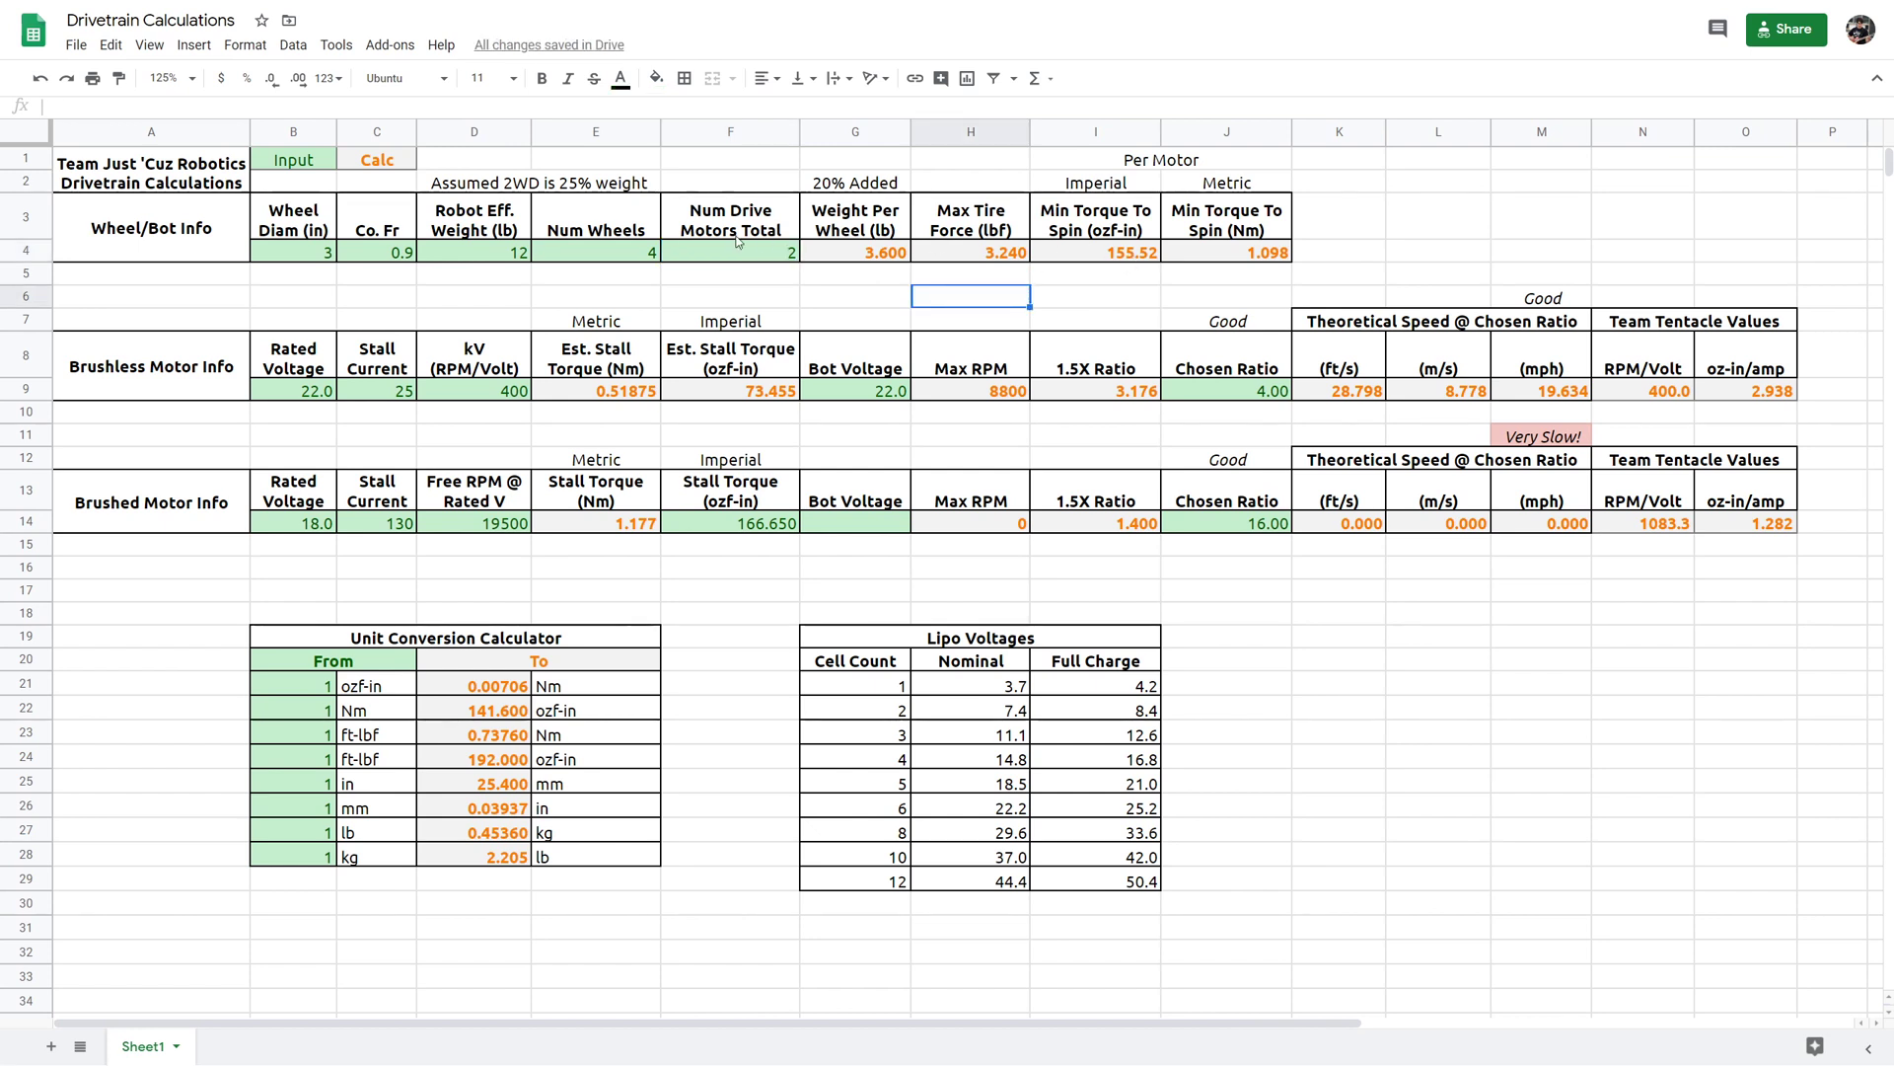
pyautogui.click(1094, 254)
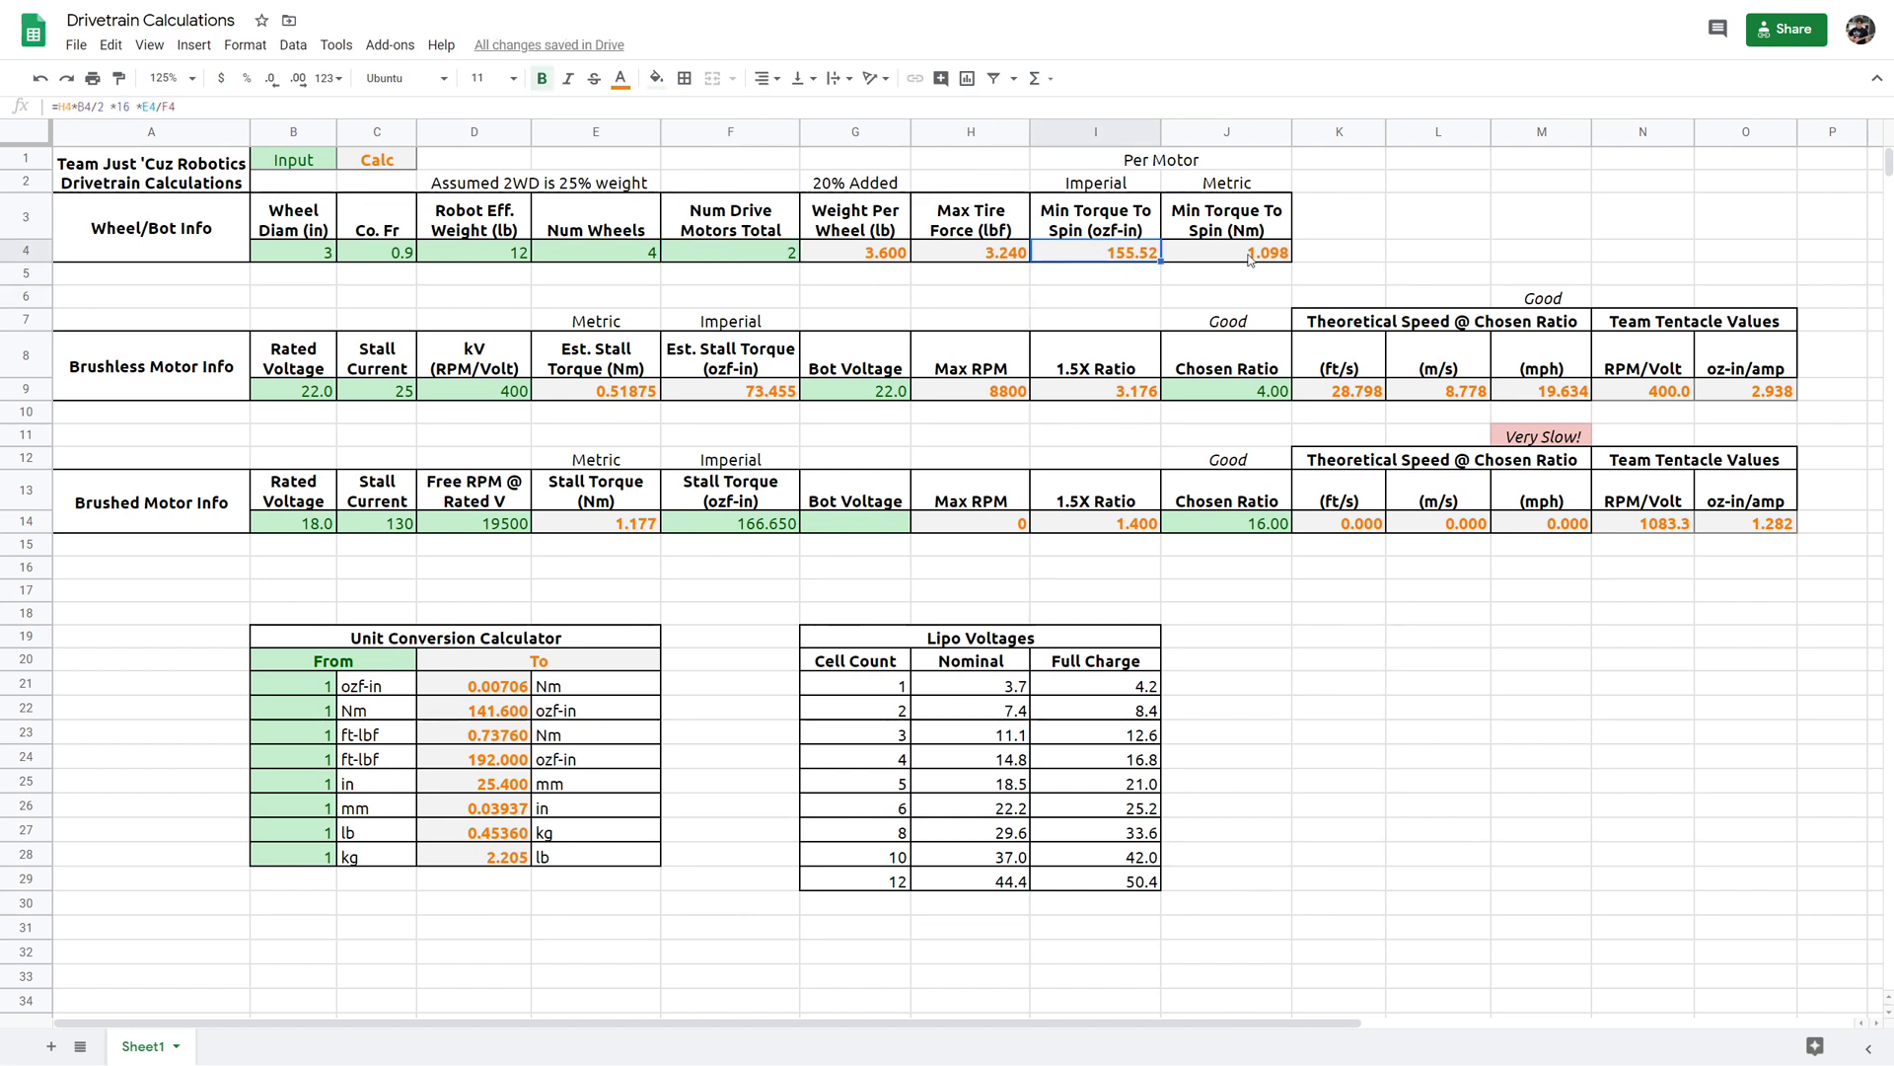
pyautogui.click(1245, 253)
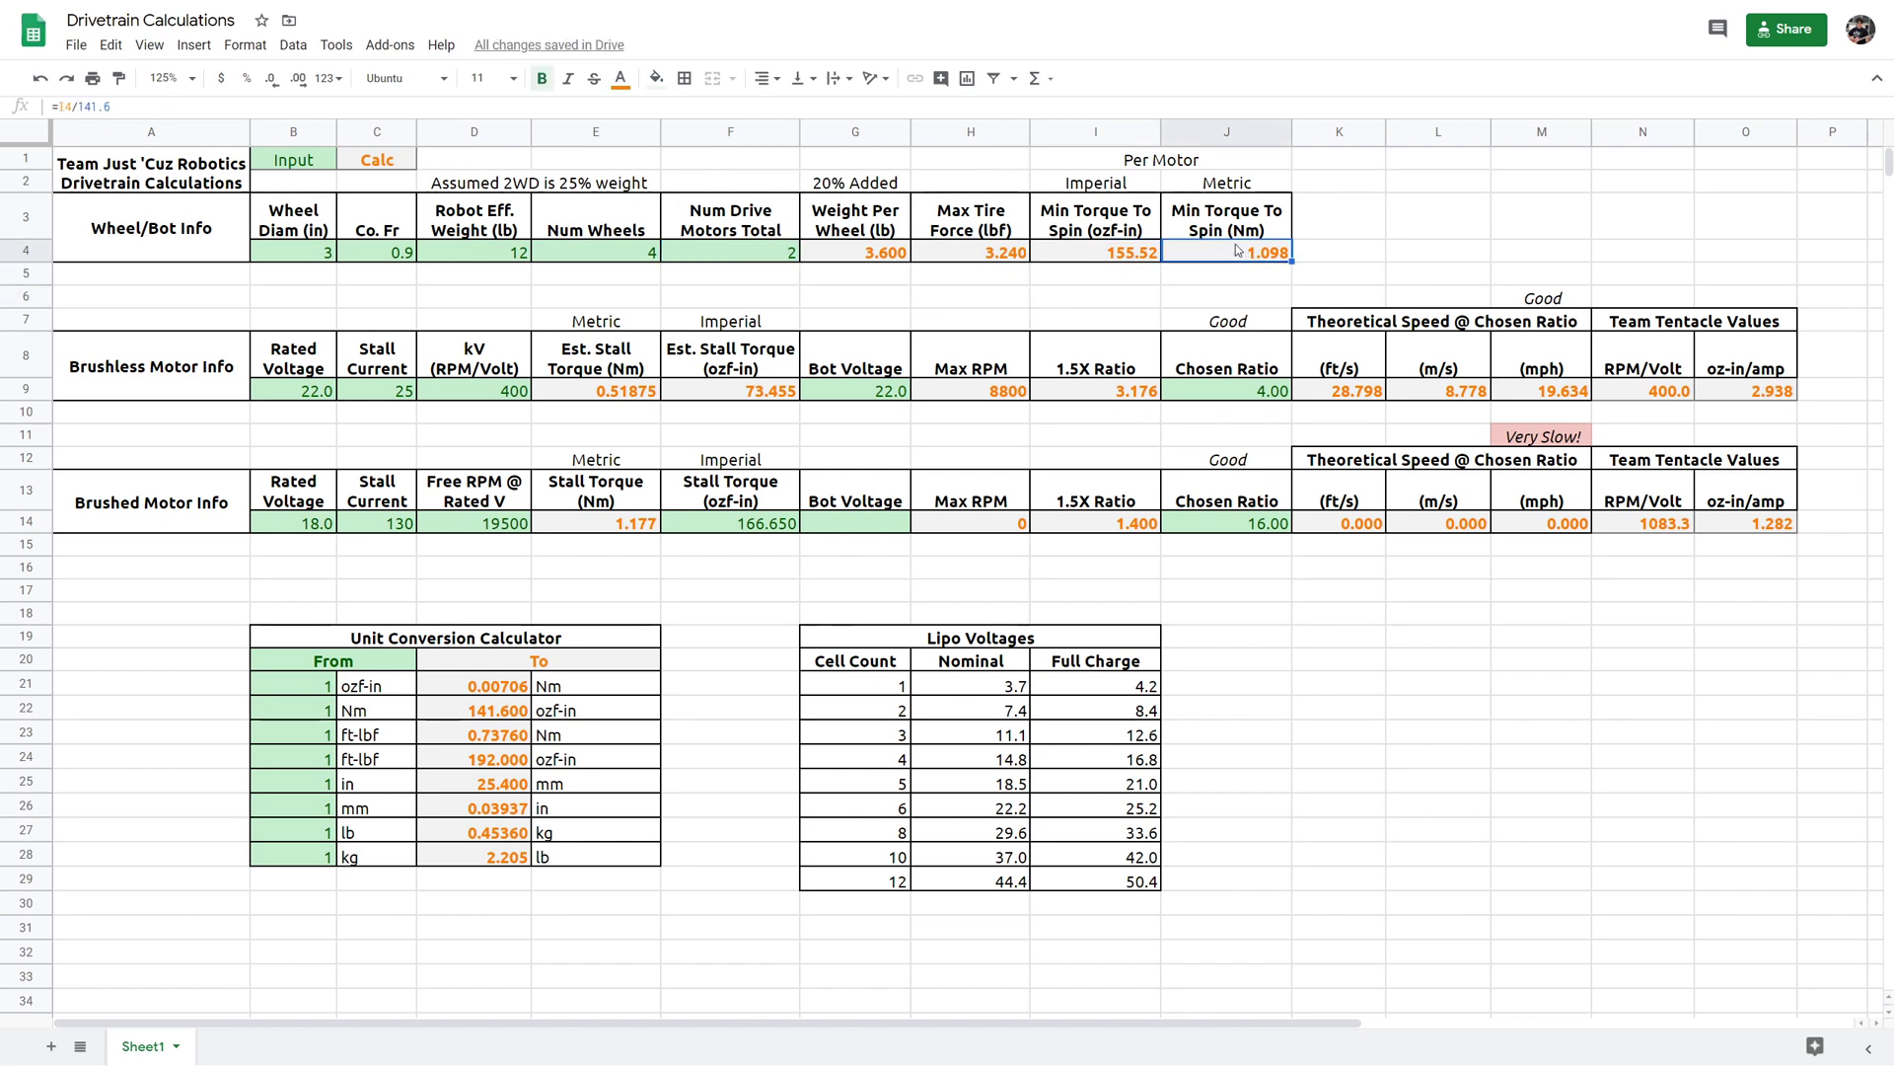
pyautogui.click(1135, 254)
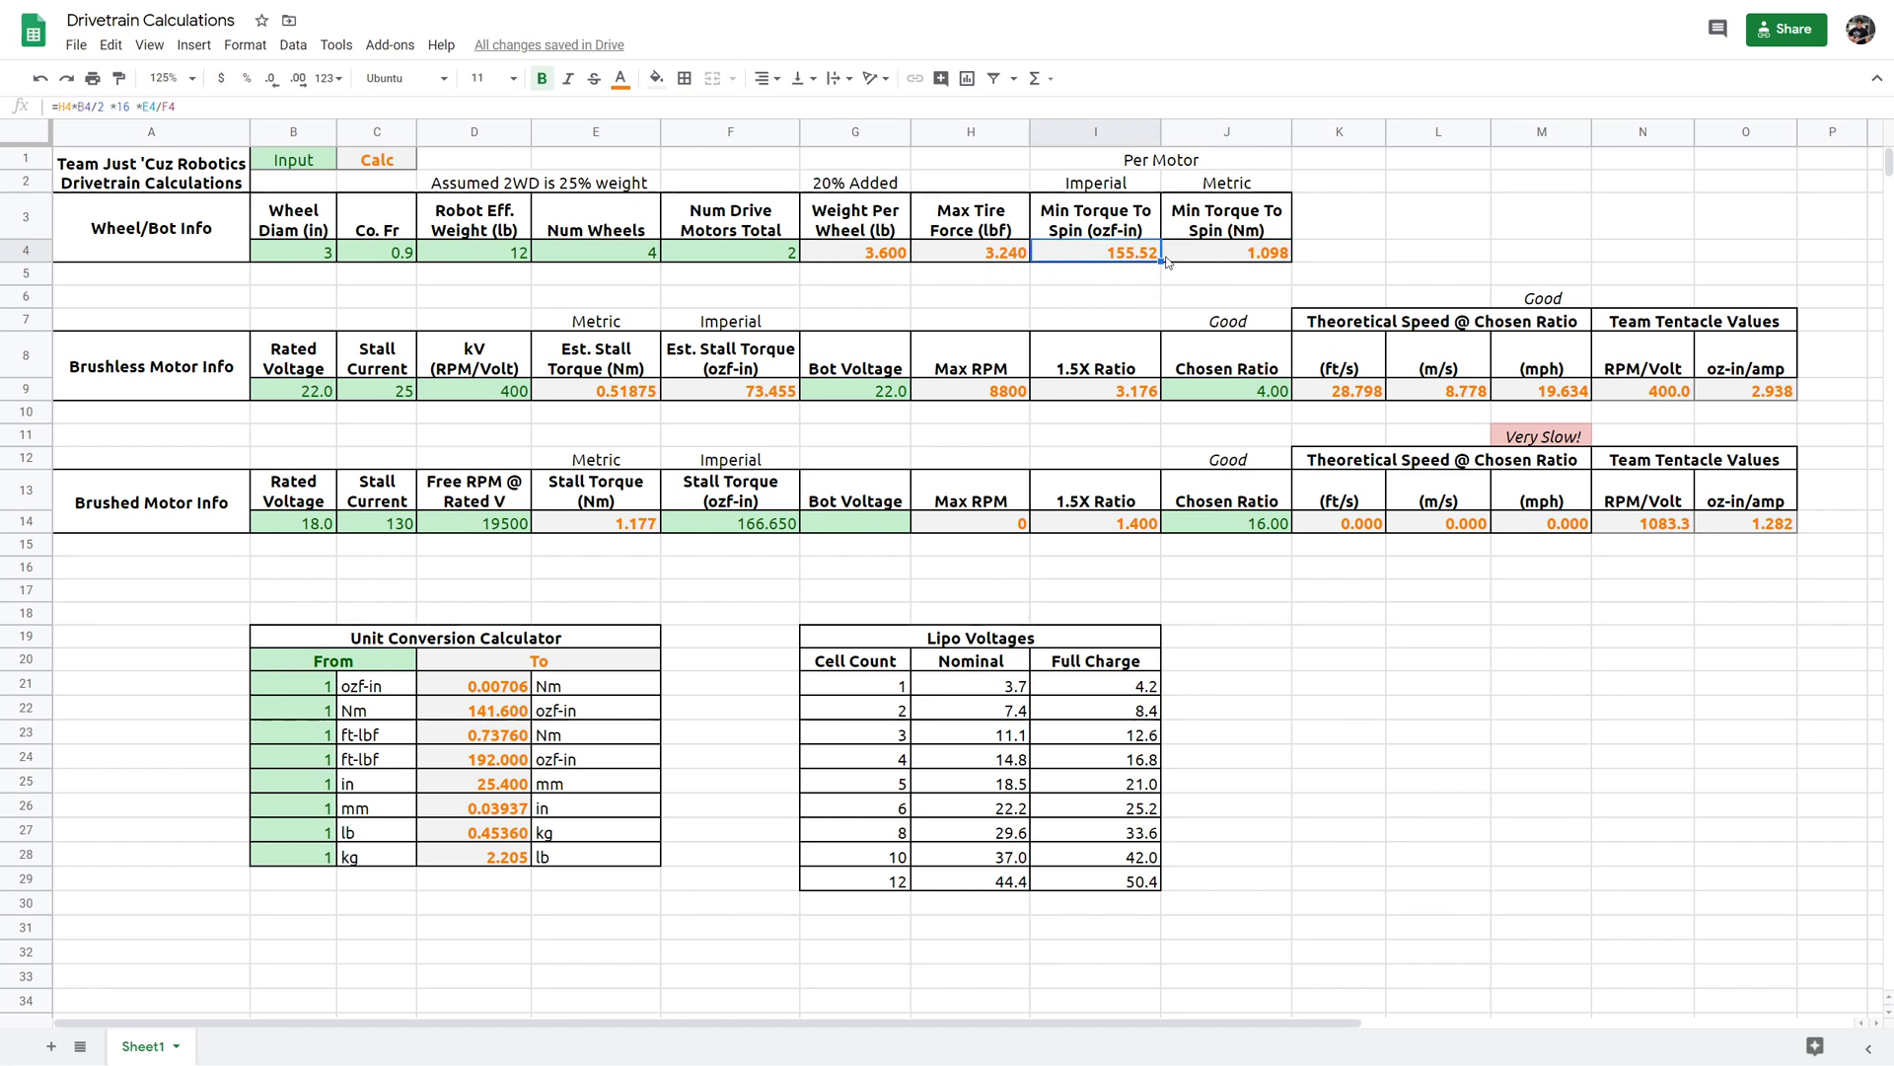
pyautogui.click(1103, 292)
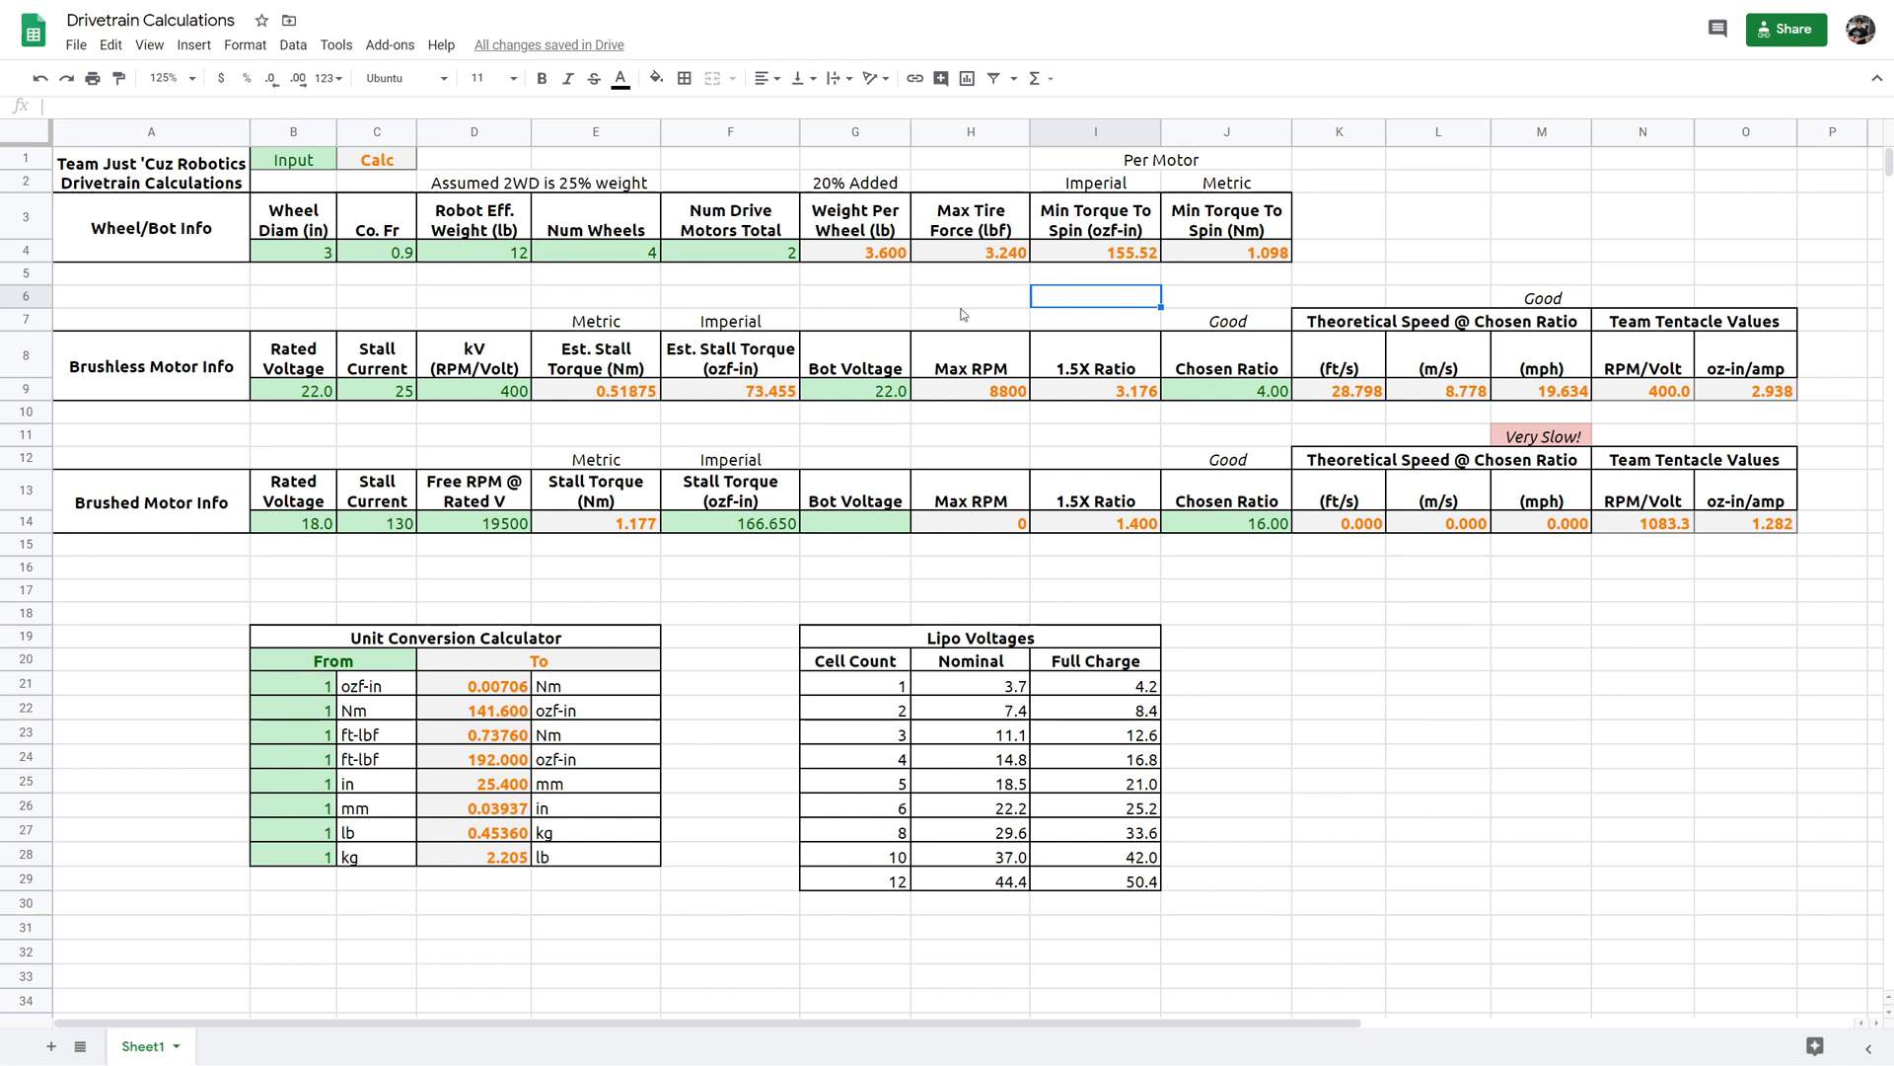
pyautogui.moveTo(148, 367)
pyautogui.mouseDown()
pyautogui.moveTo(1233, 424)
pyautogui.moveTo(1746, 390)
pyautogui.mouseUp()
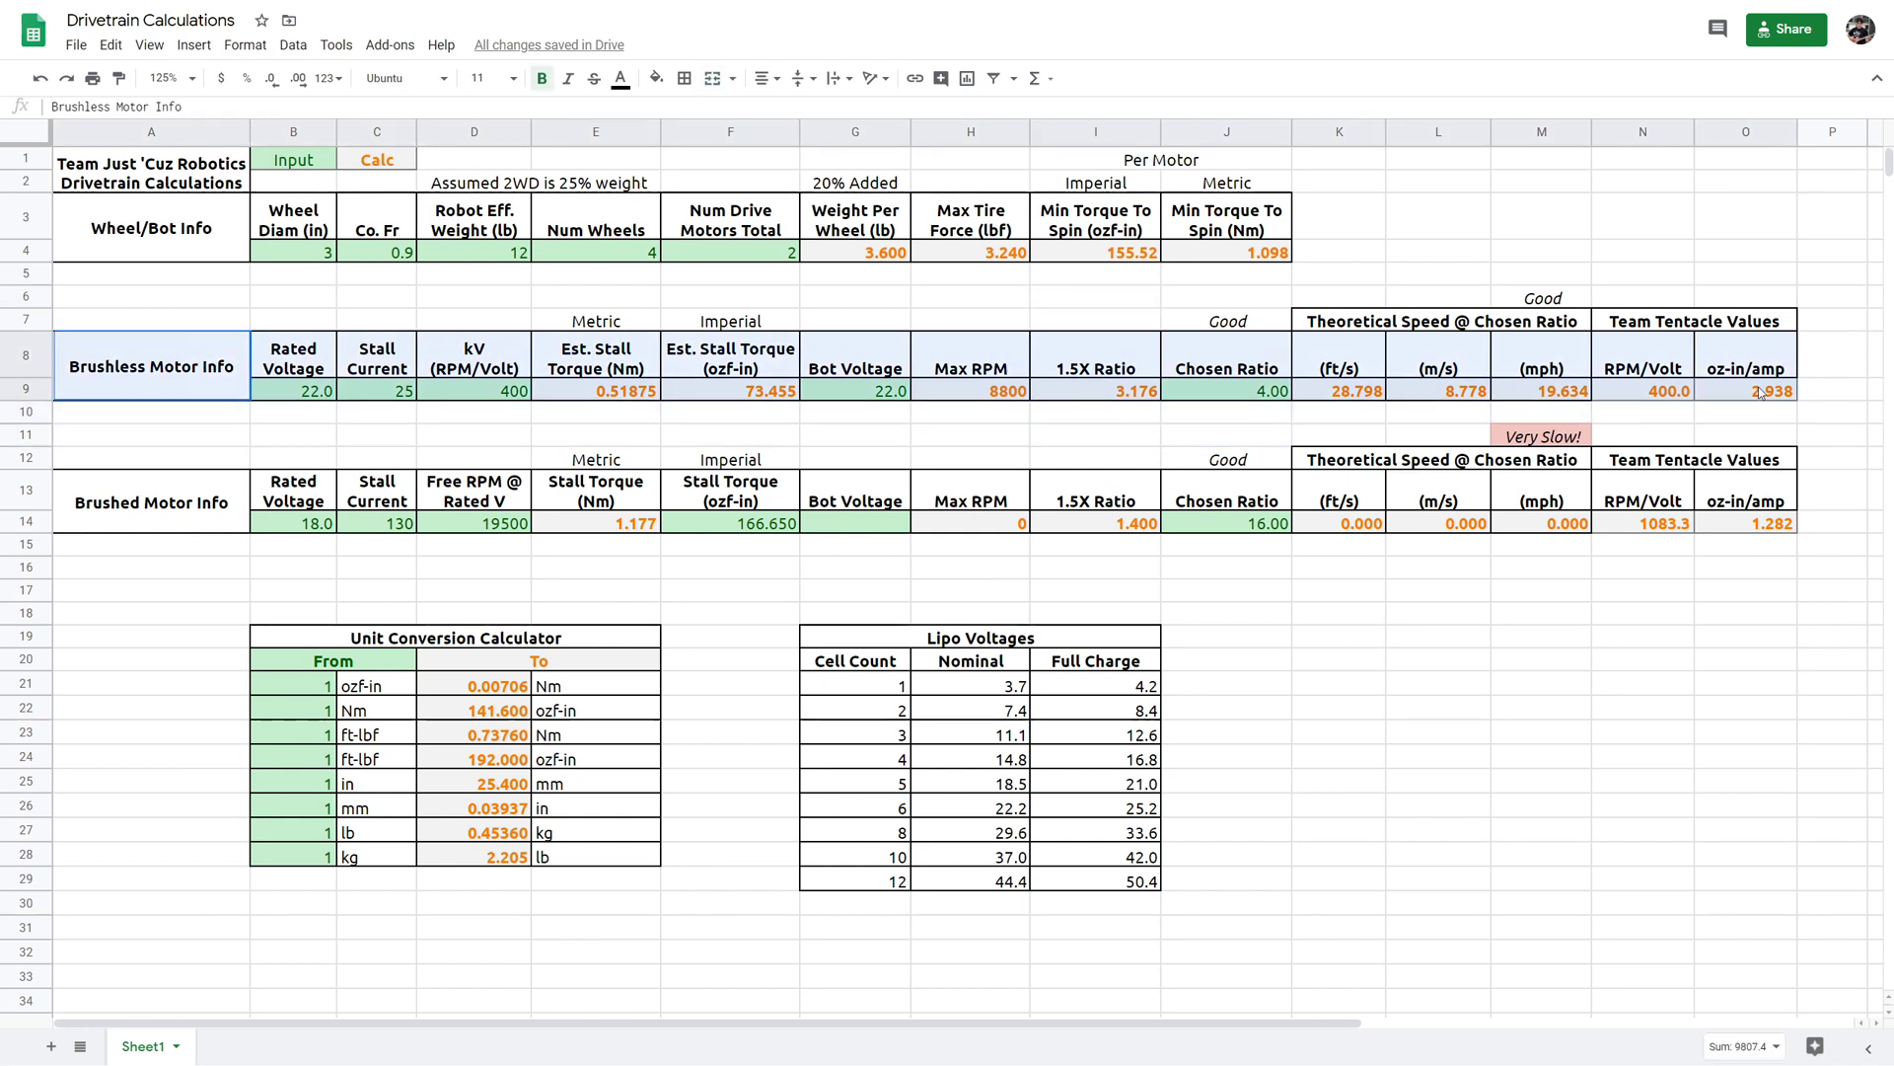
pyautogui.click(1479, 258)
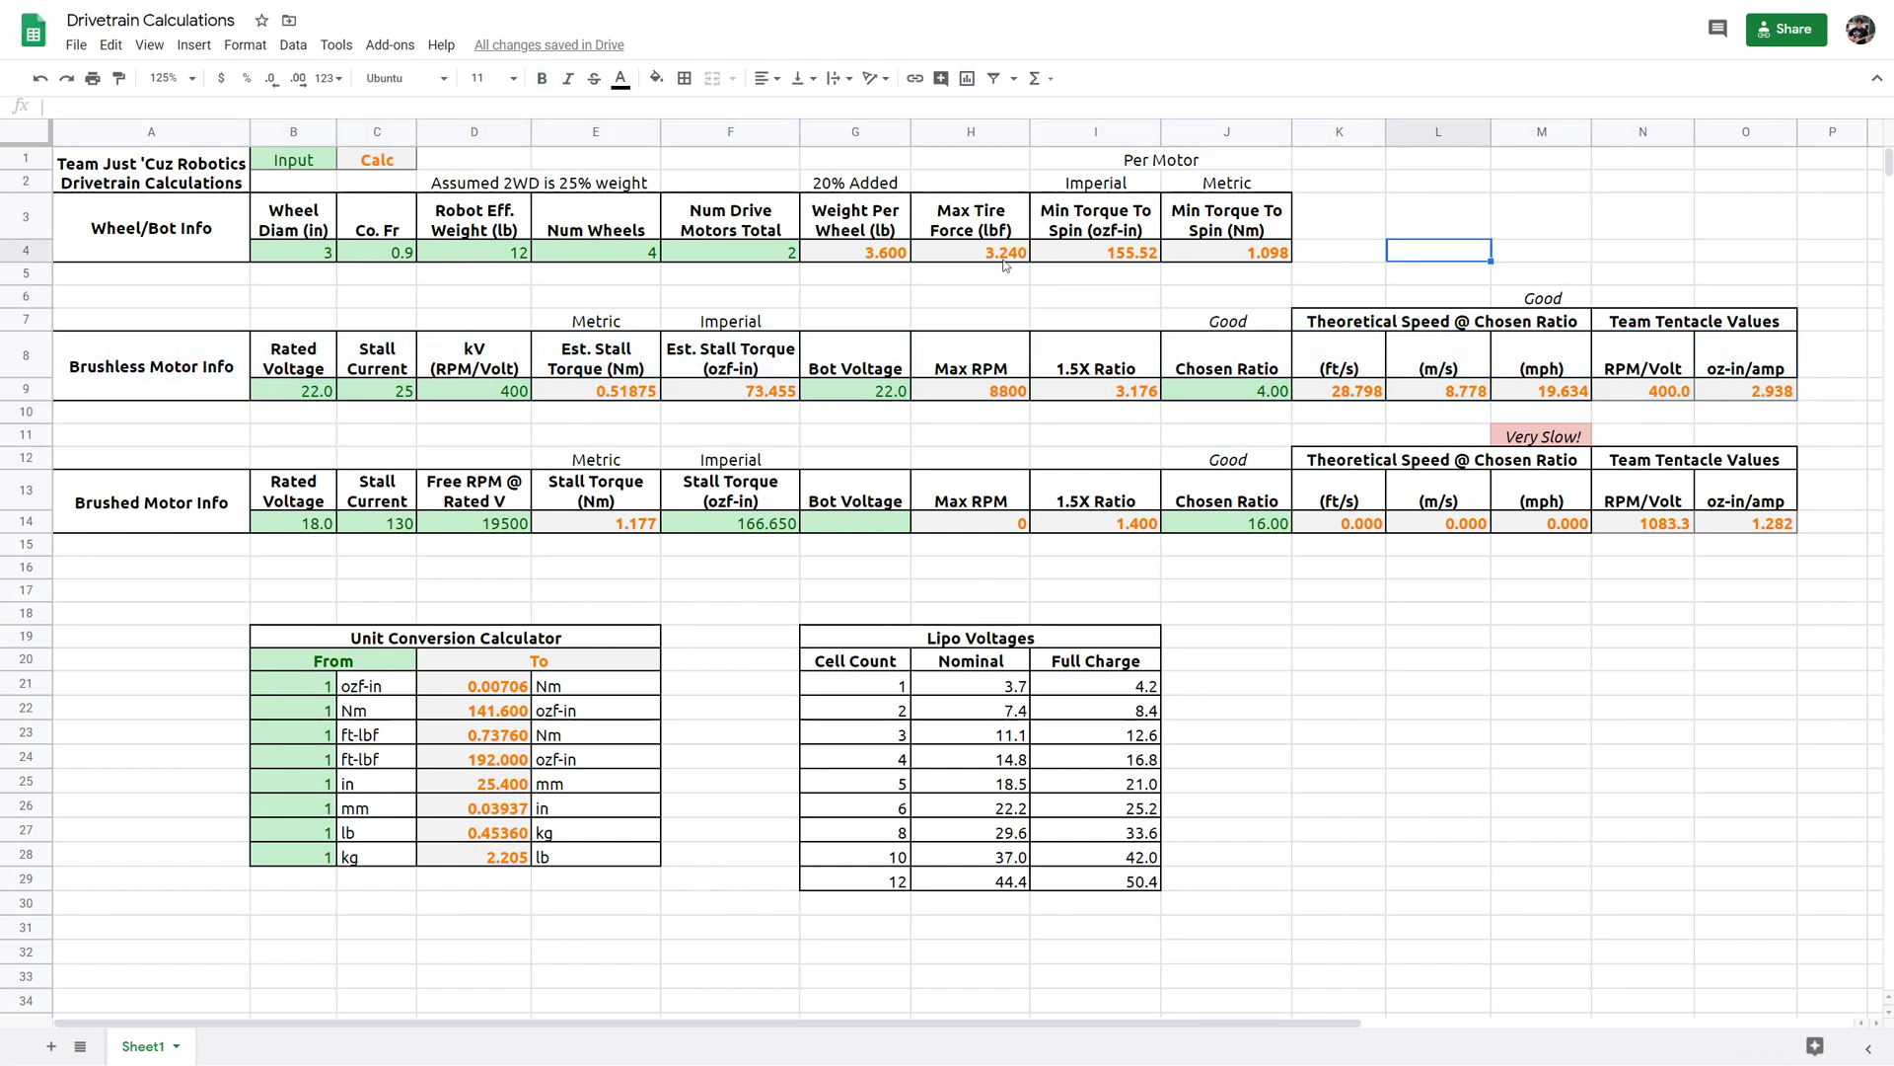
pyautogui.click(1228, 320)
pyautogui.click(1509, 300)
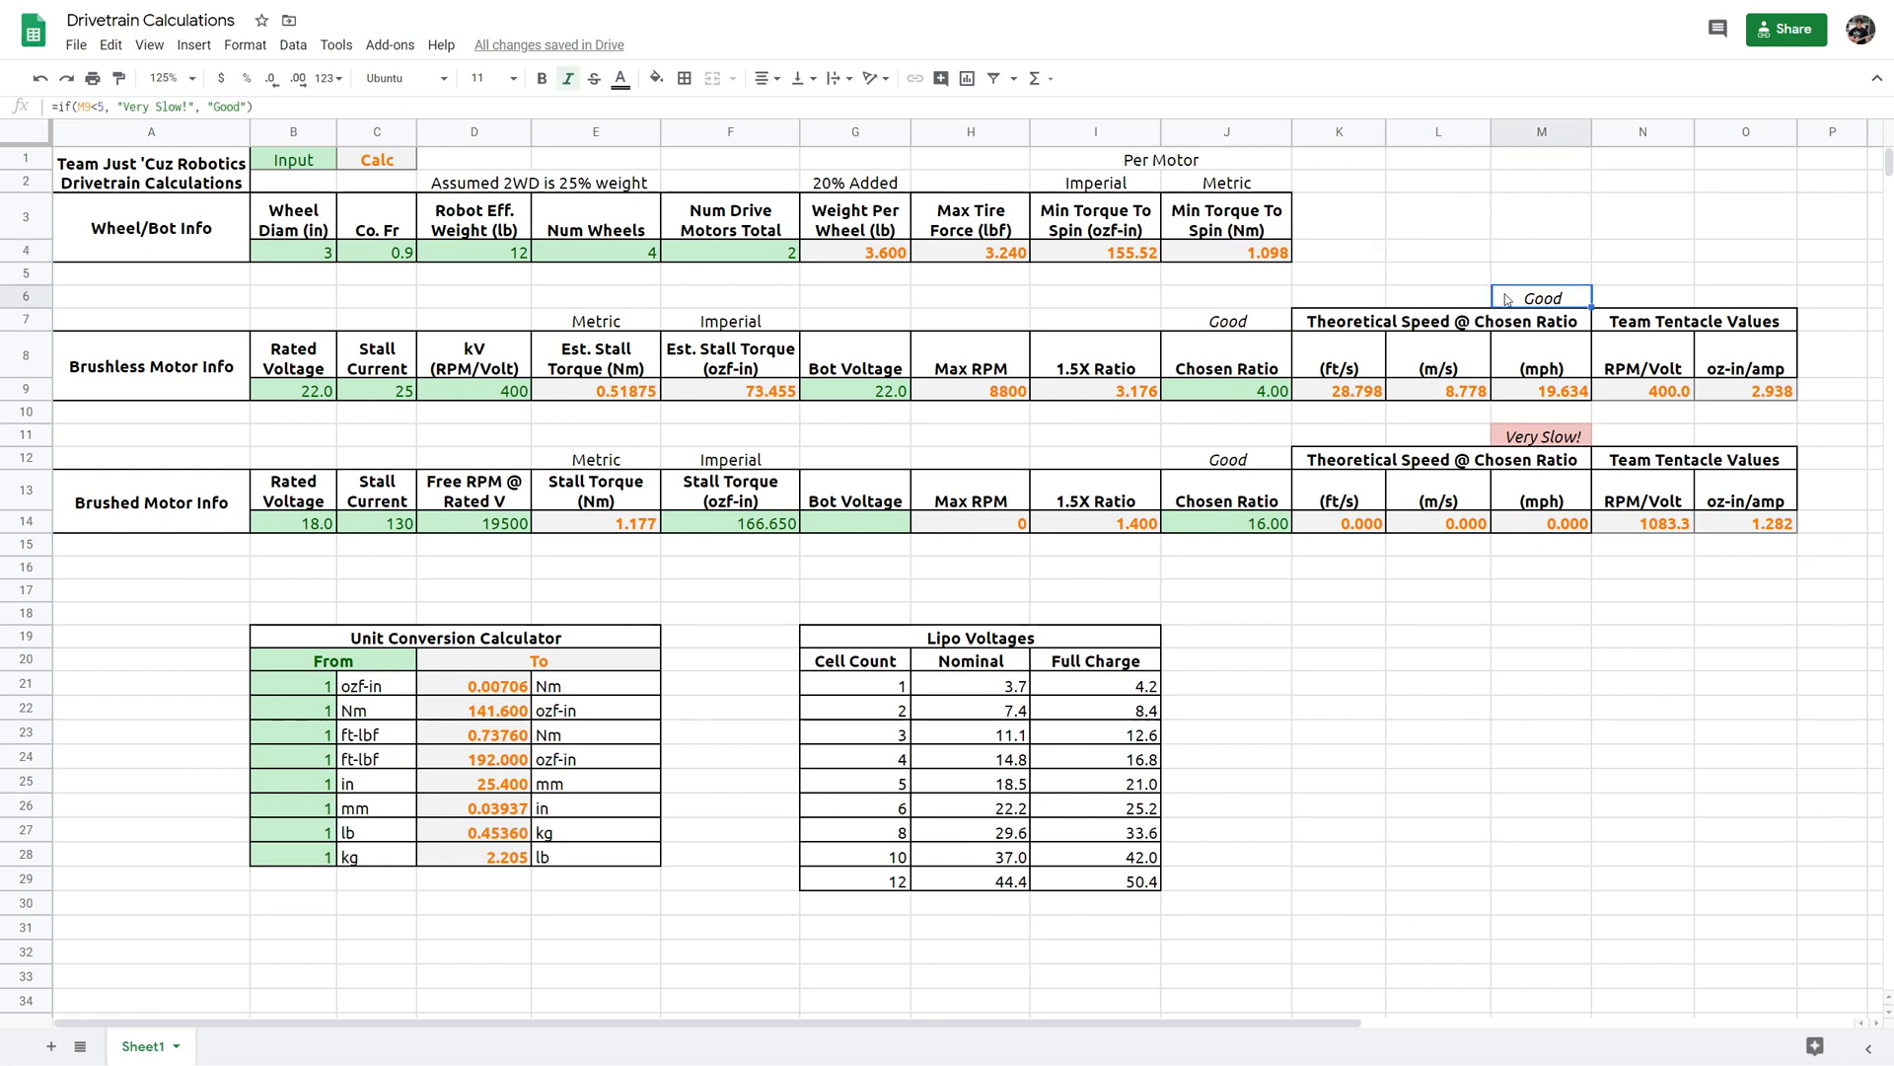
pyautogui.click(1554, 440)
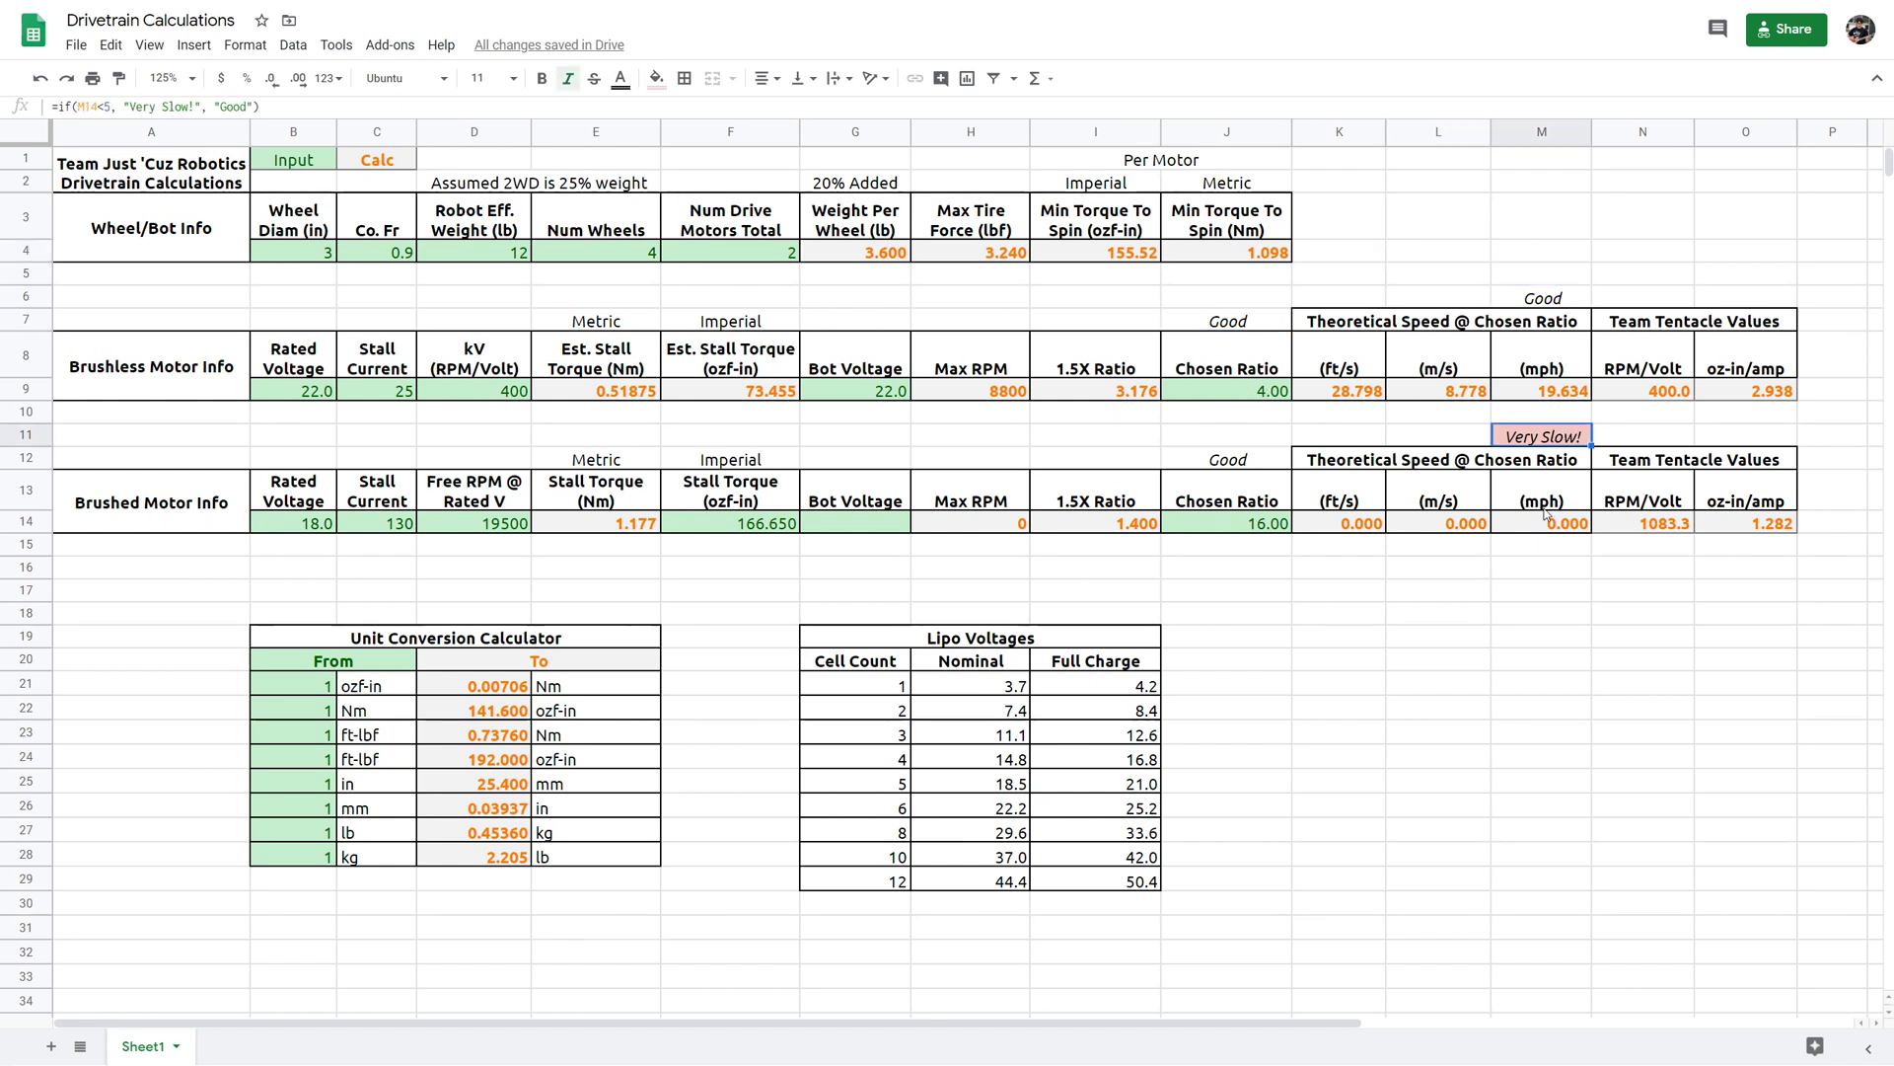
pyautogui.click(1528, 304)
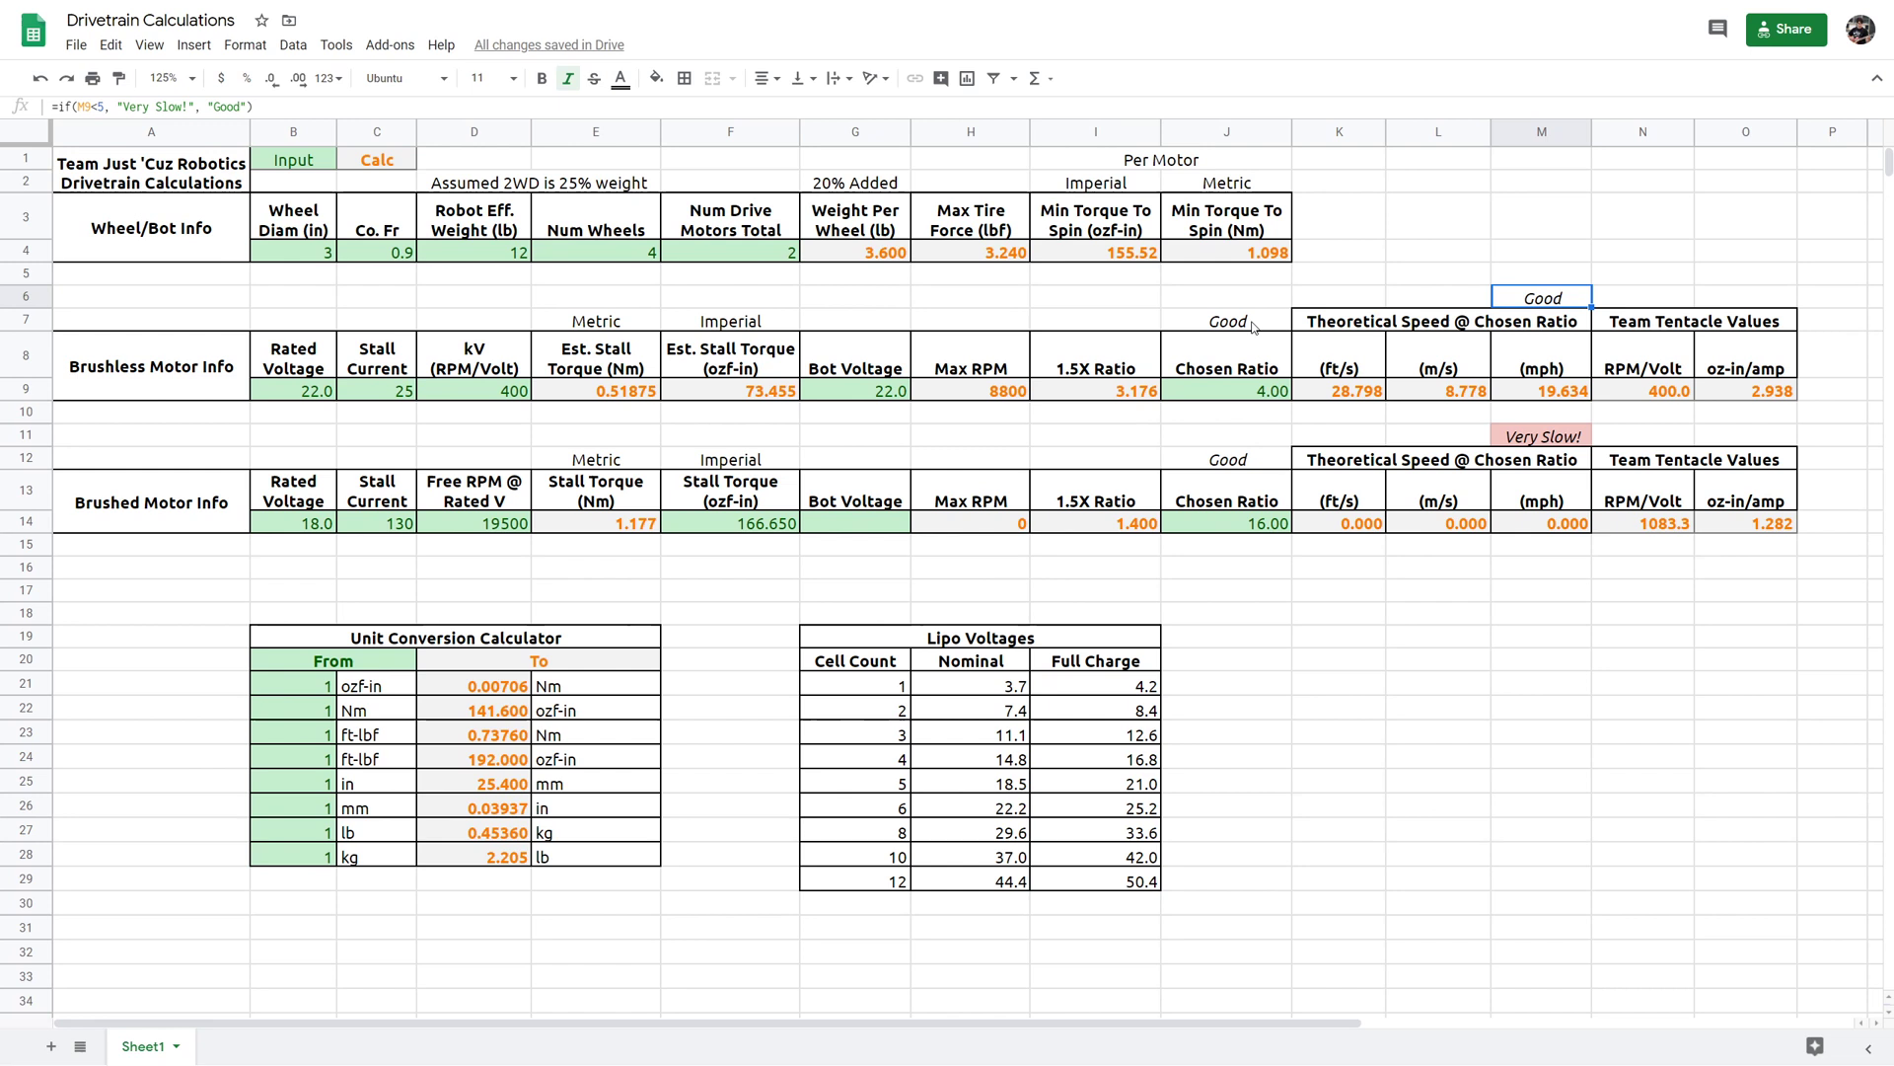
pyautogui.click(1262, 393)
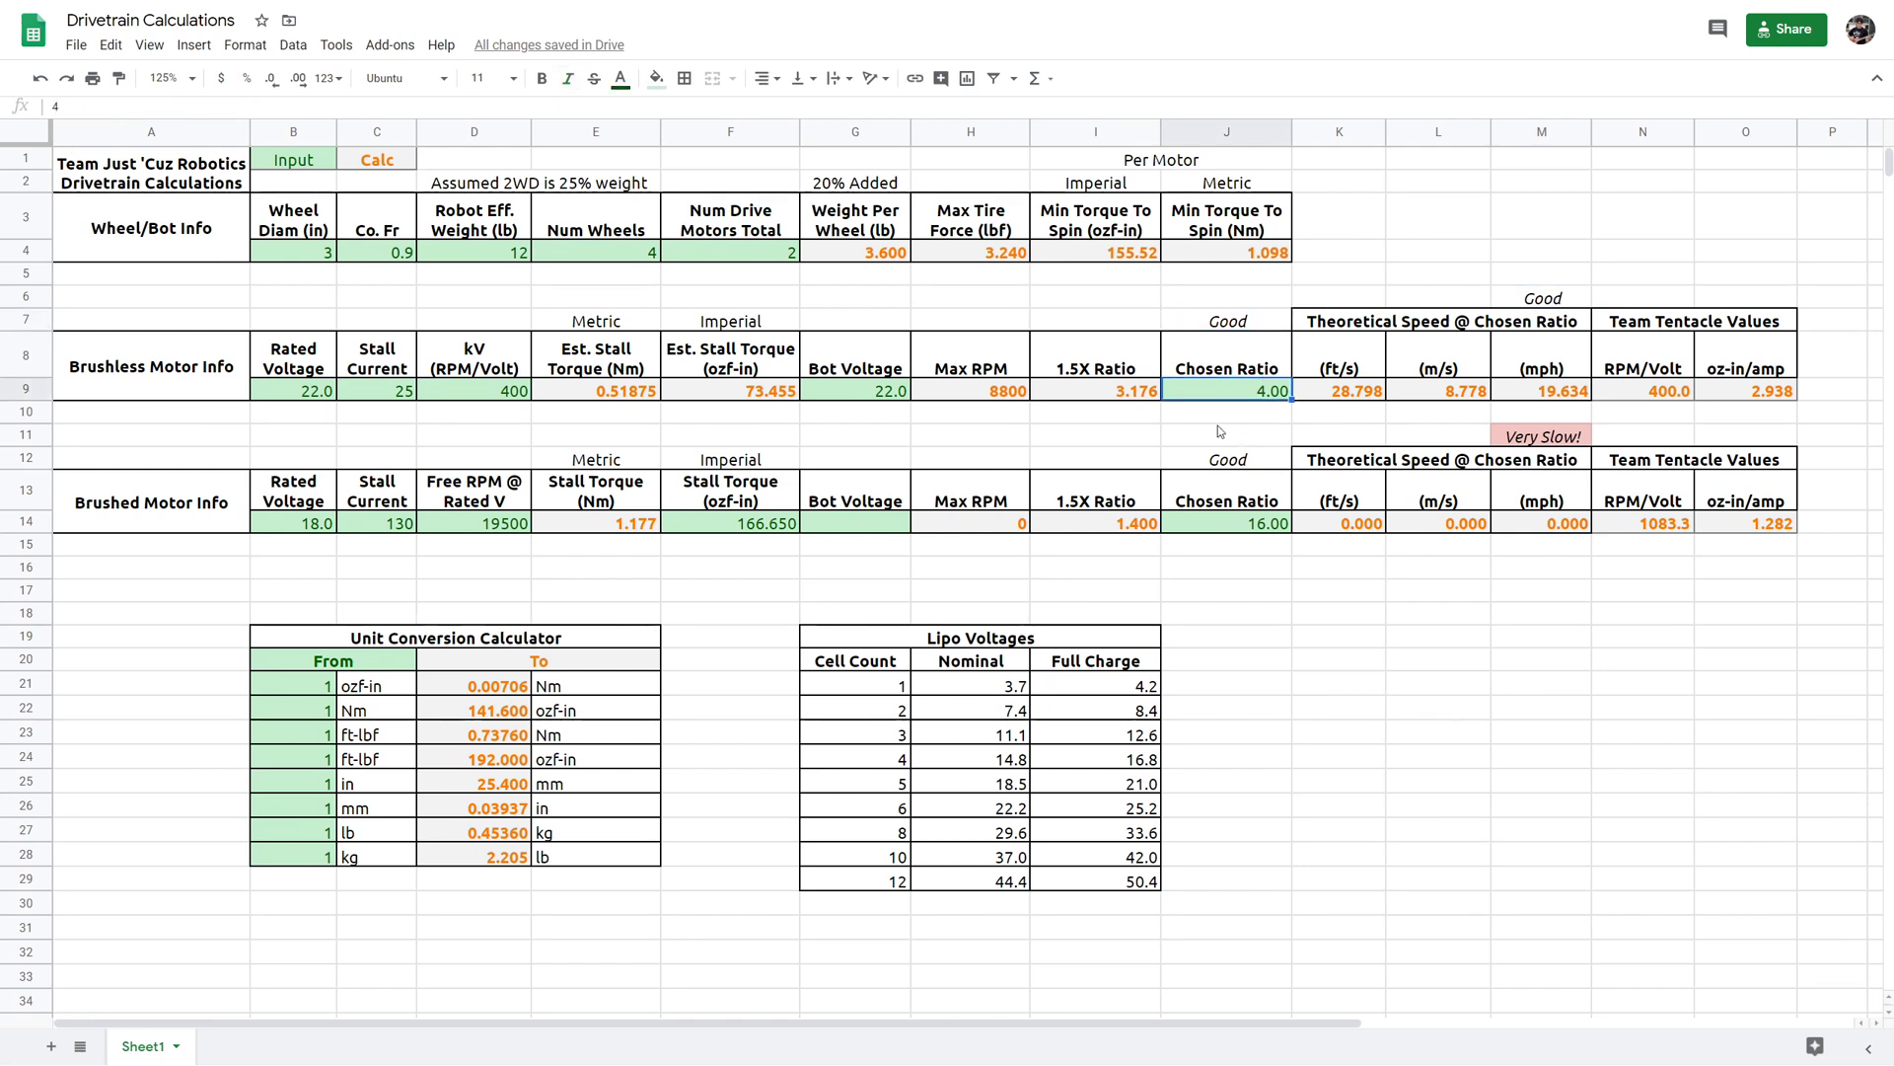
pyautogui.write('1')
pyautogui.press('Return')
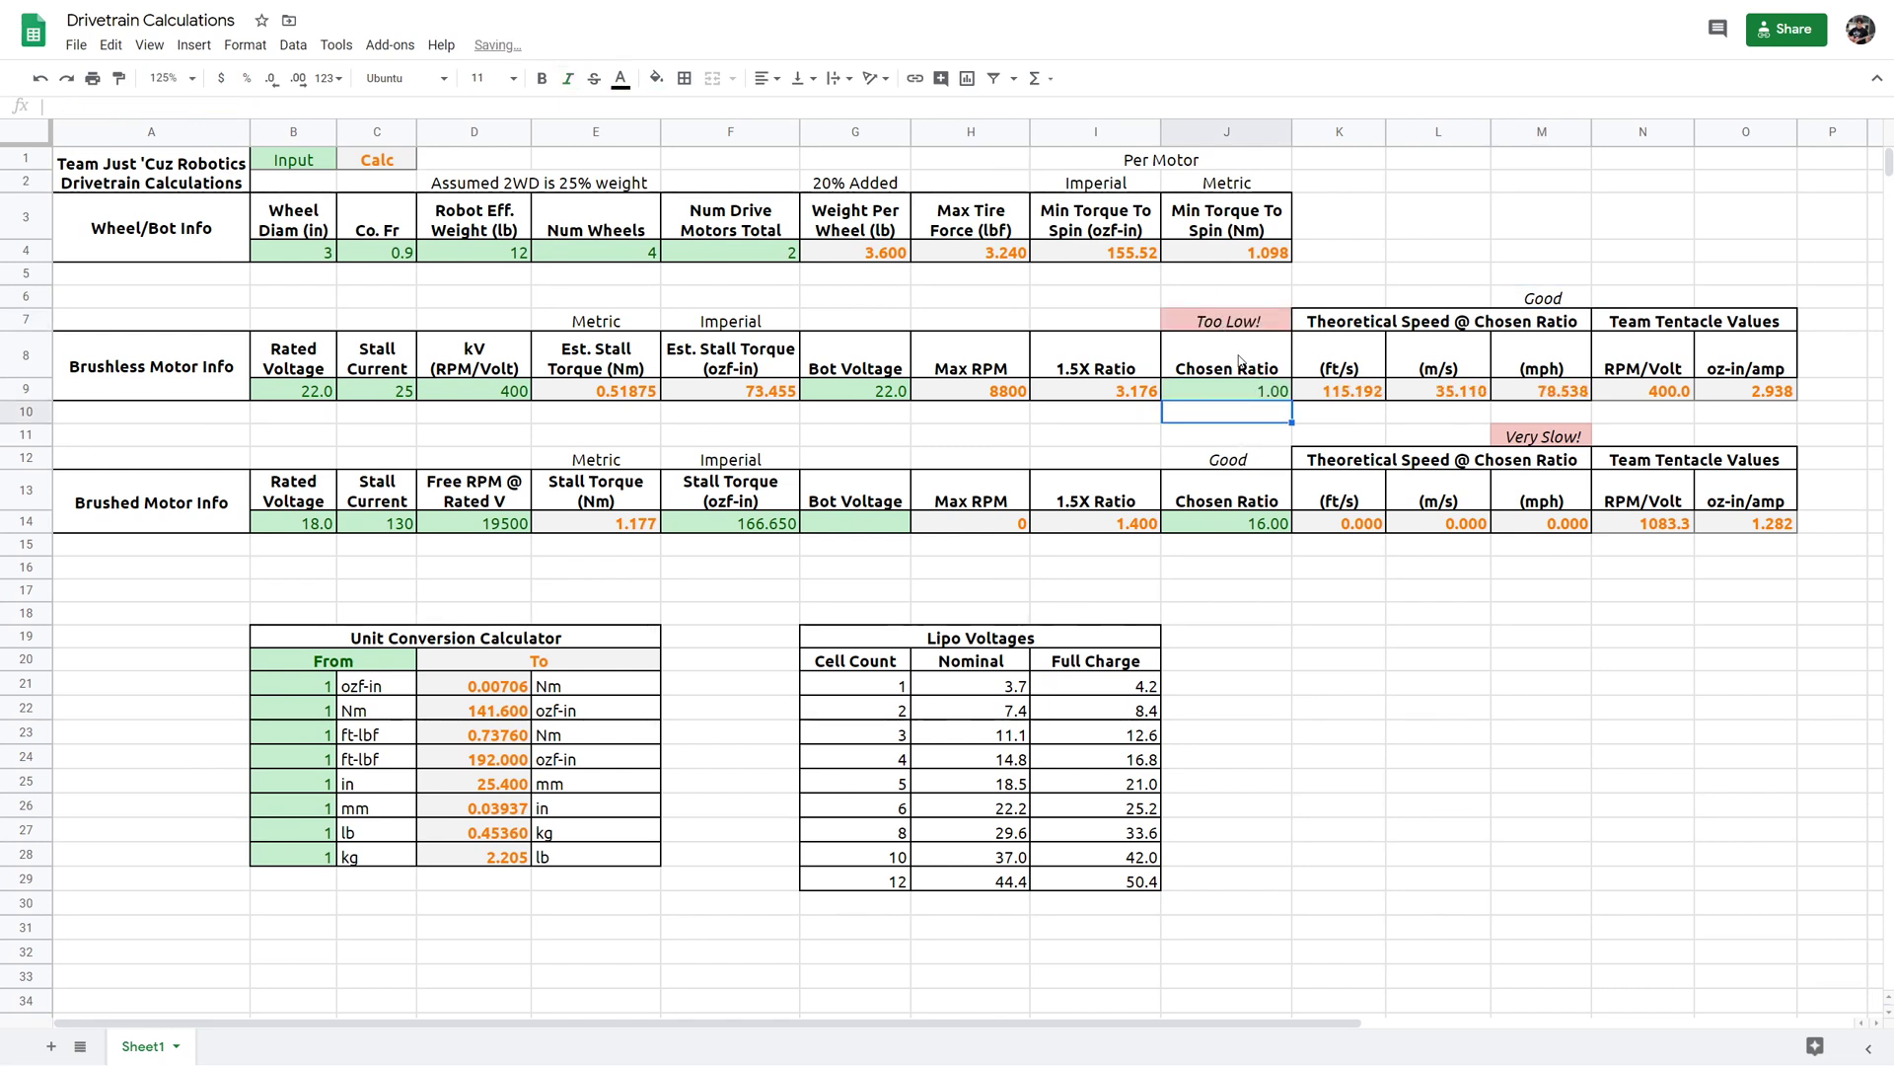
pyautogui.click(1258, 395)
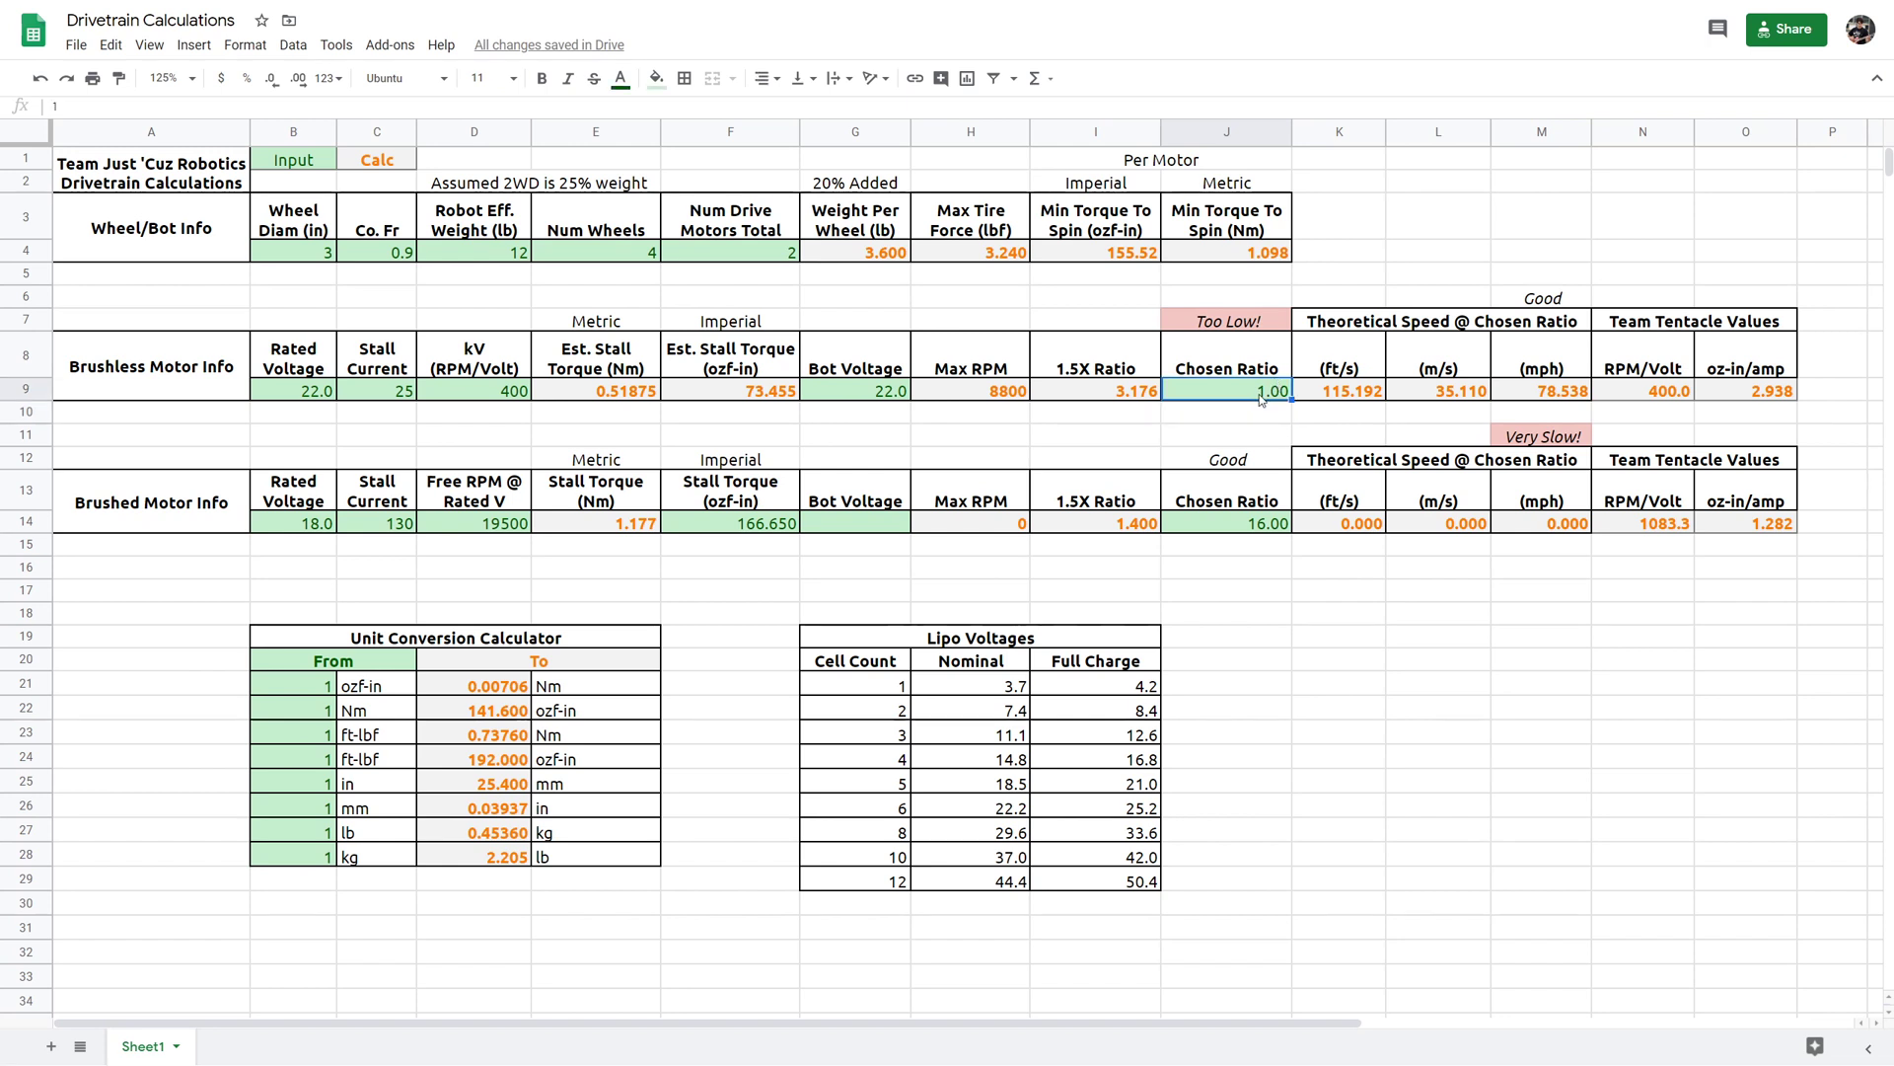
pyautogui.write('4')
pyautogui.press('Return')
pyautogui.click(1109, 434)
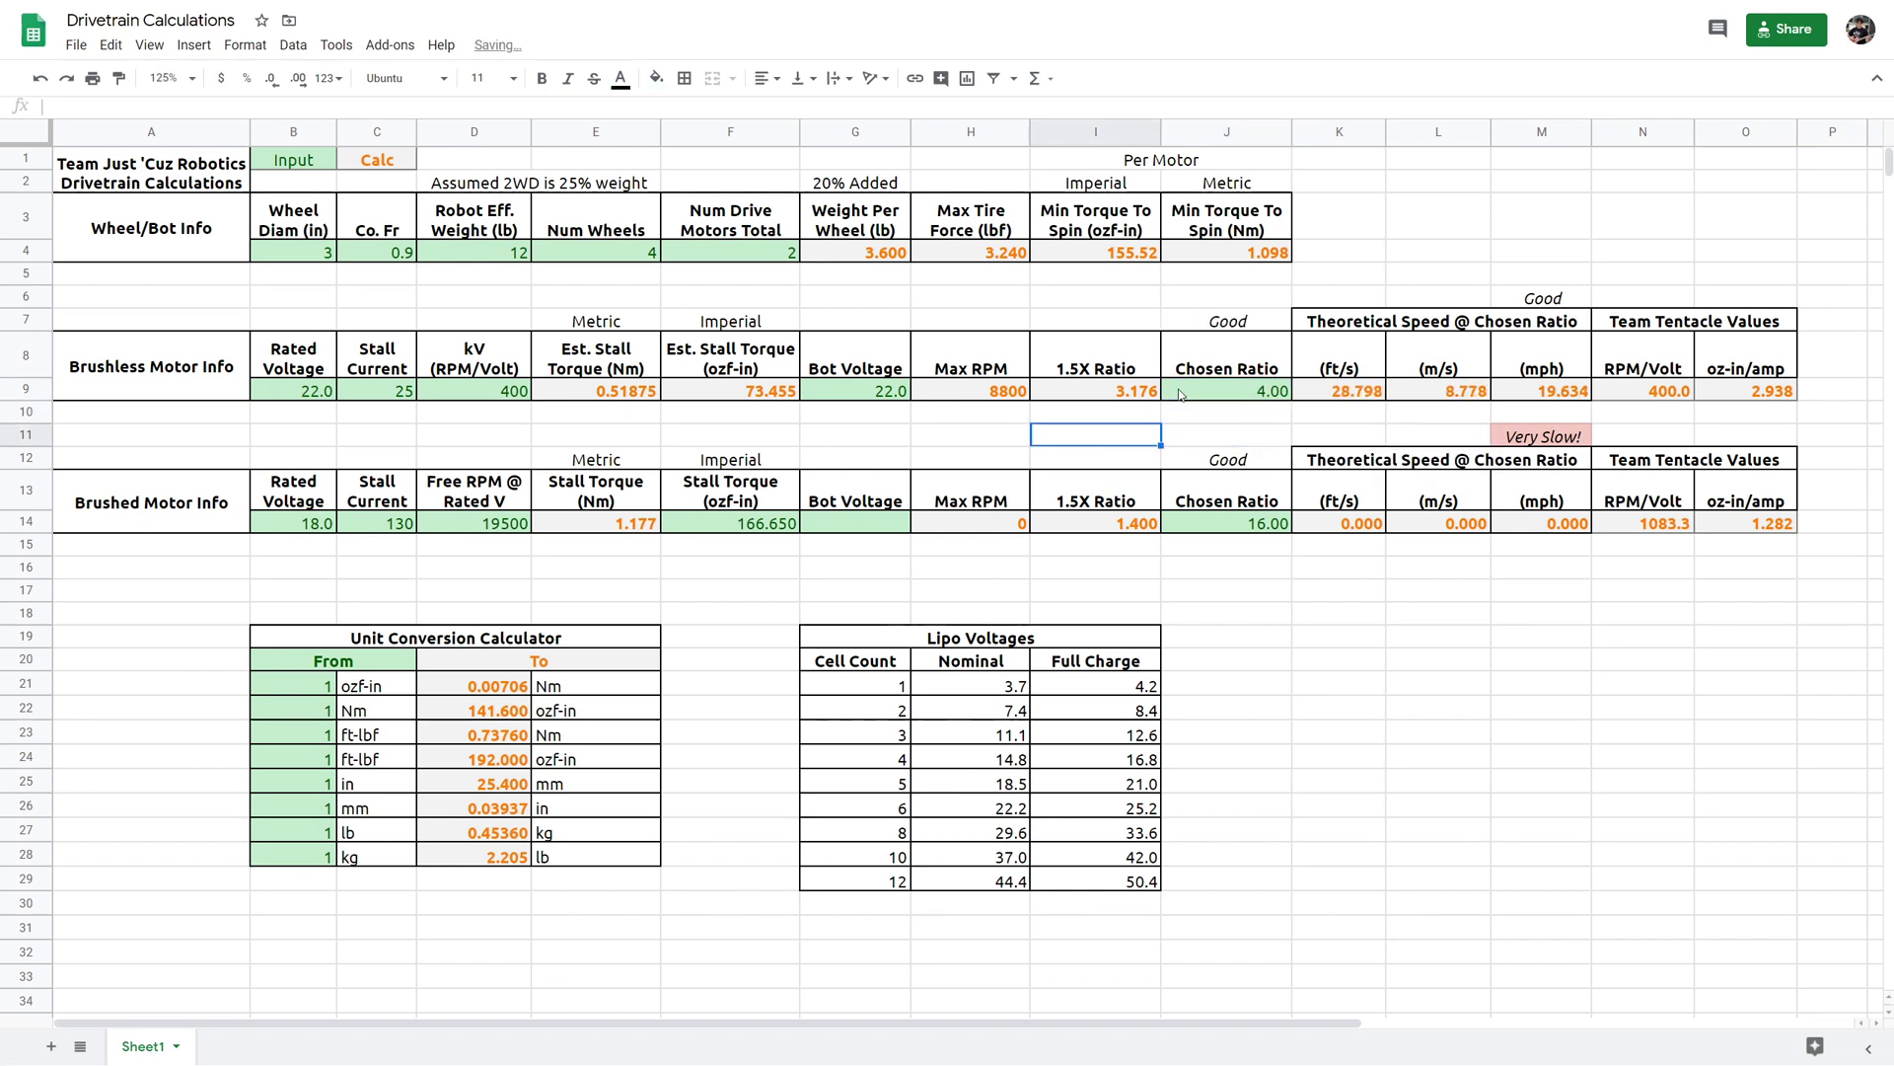
pyautogui.click(1229, 321)
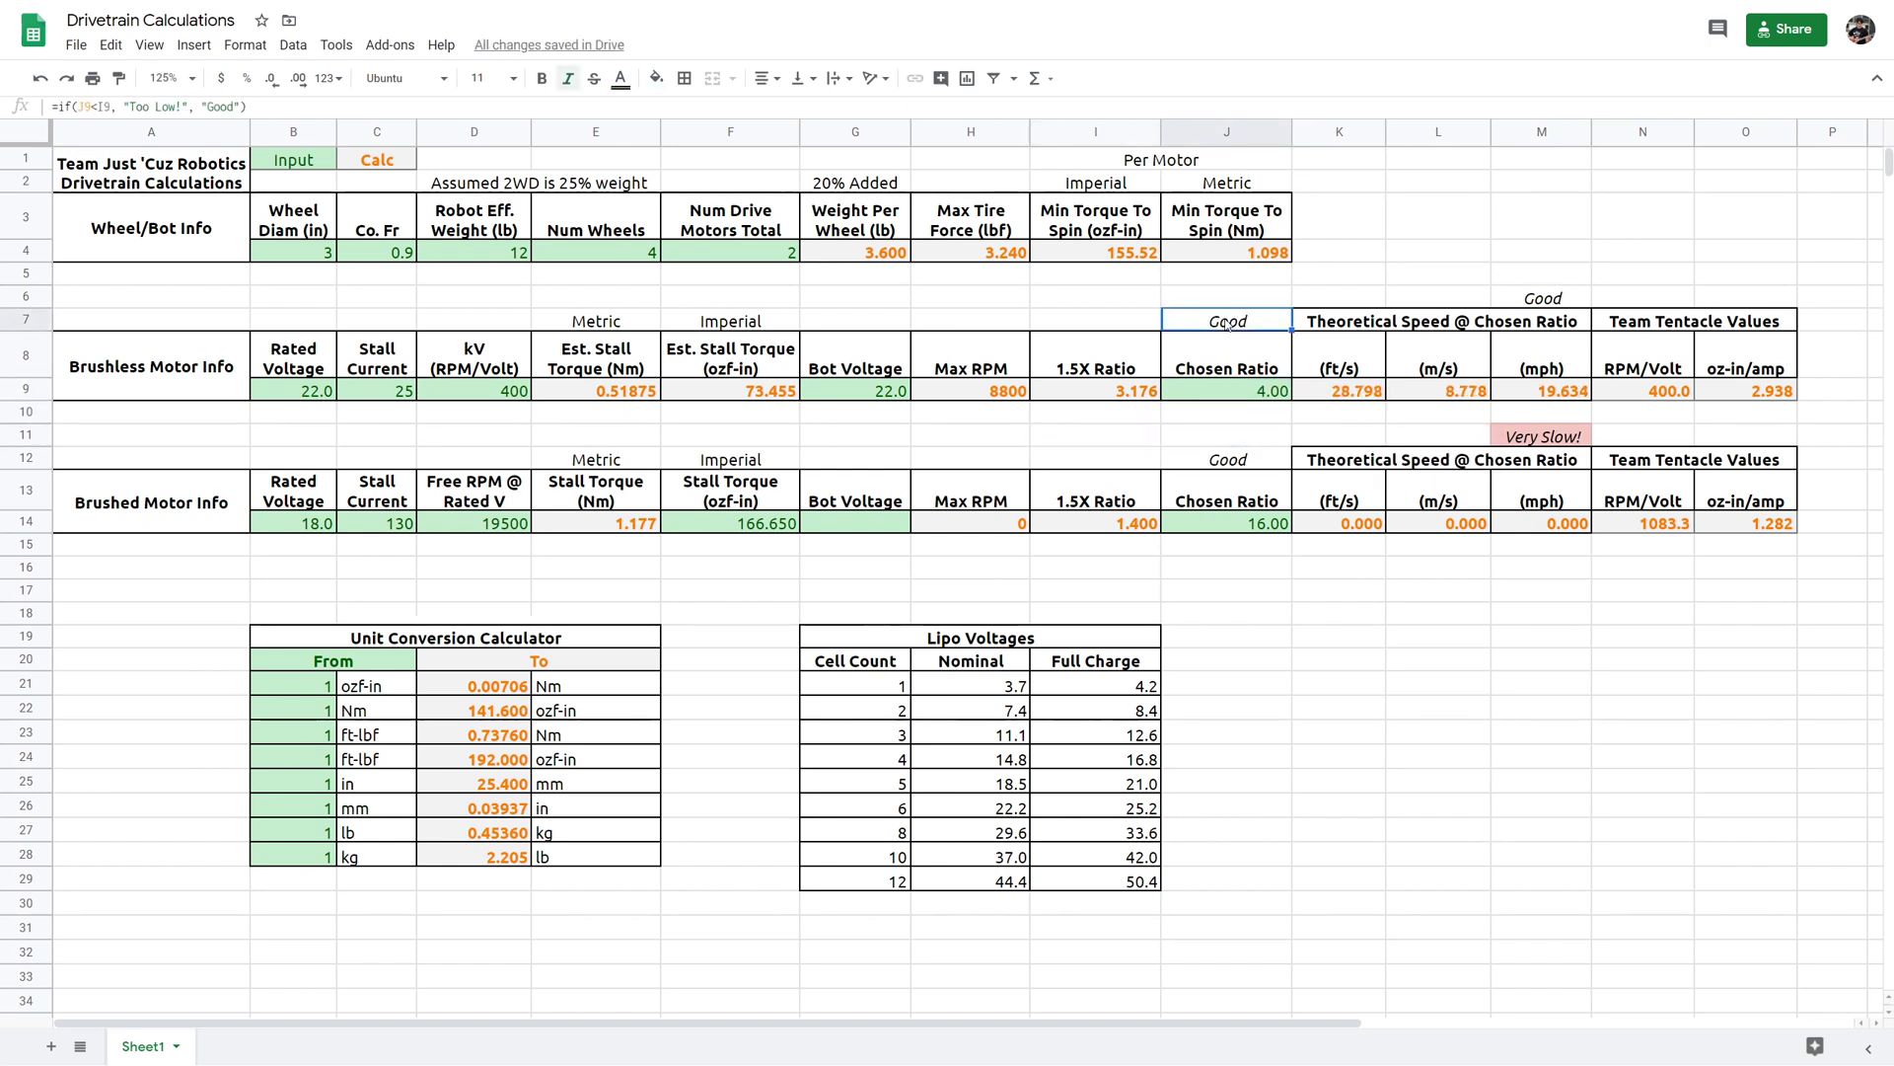
pyautogui.click(855, 391)
pyautogui.click(474, 390)
pyautogui.click(377, 391)
pyautogui.click(279, 397)
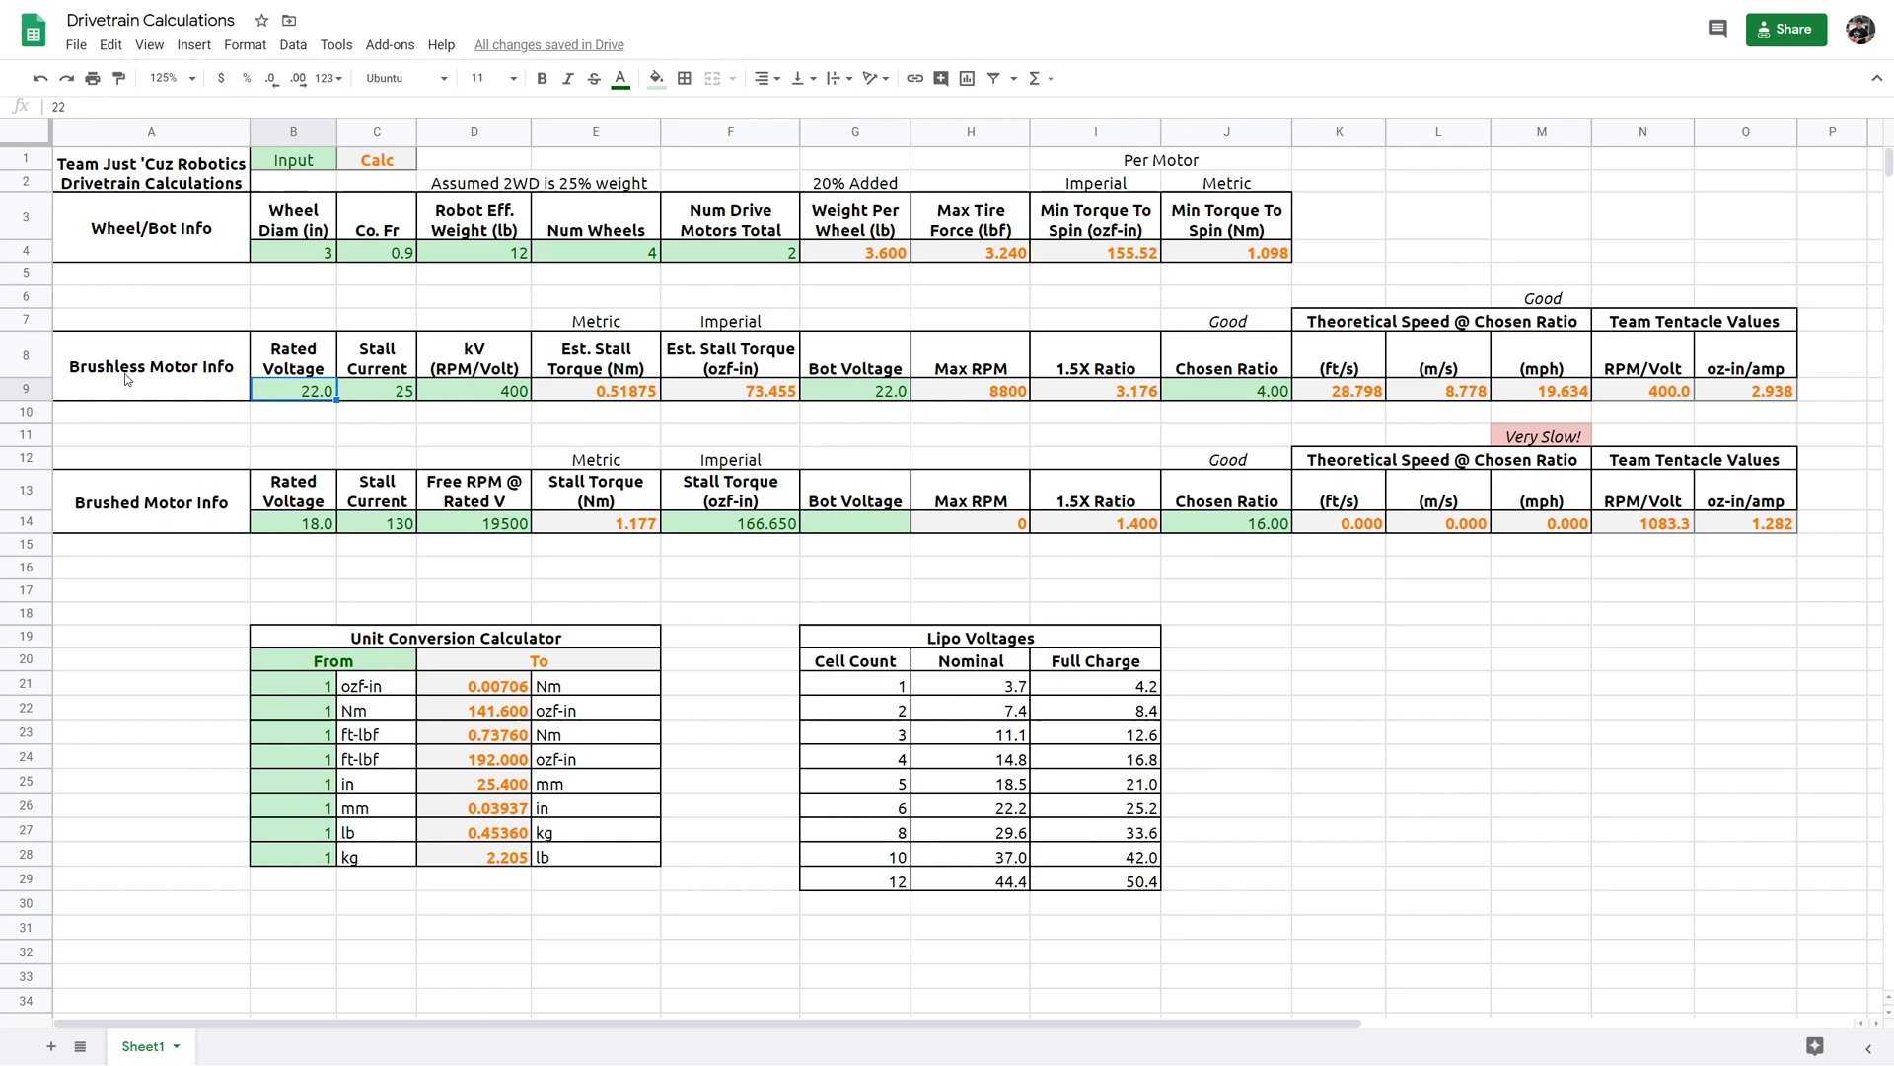
pyautogui.click(381, 393)
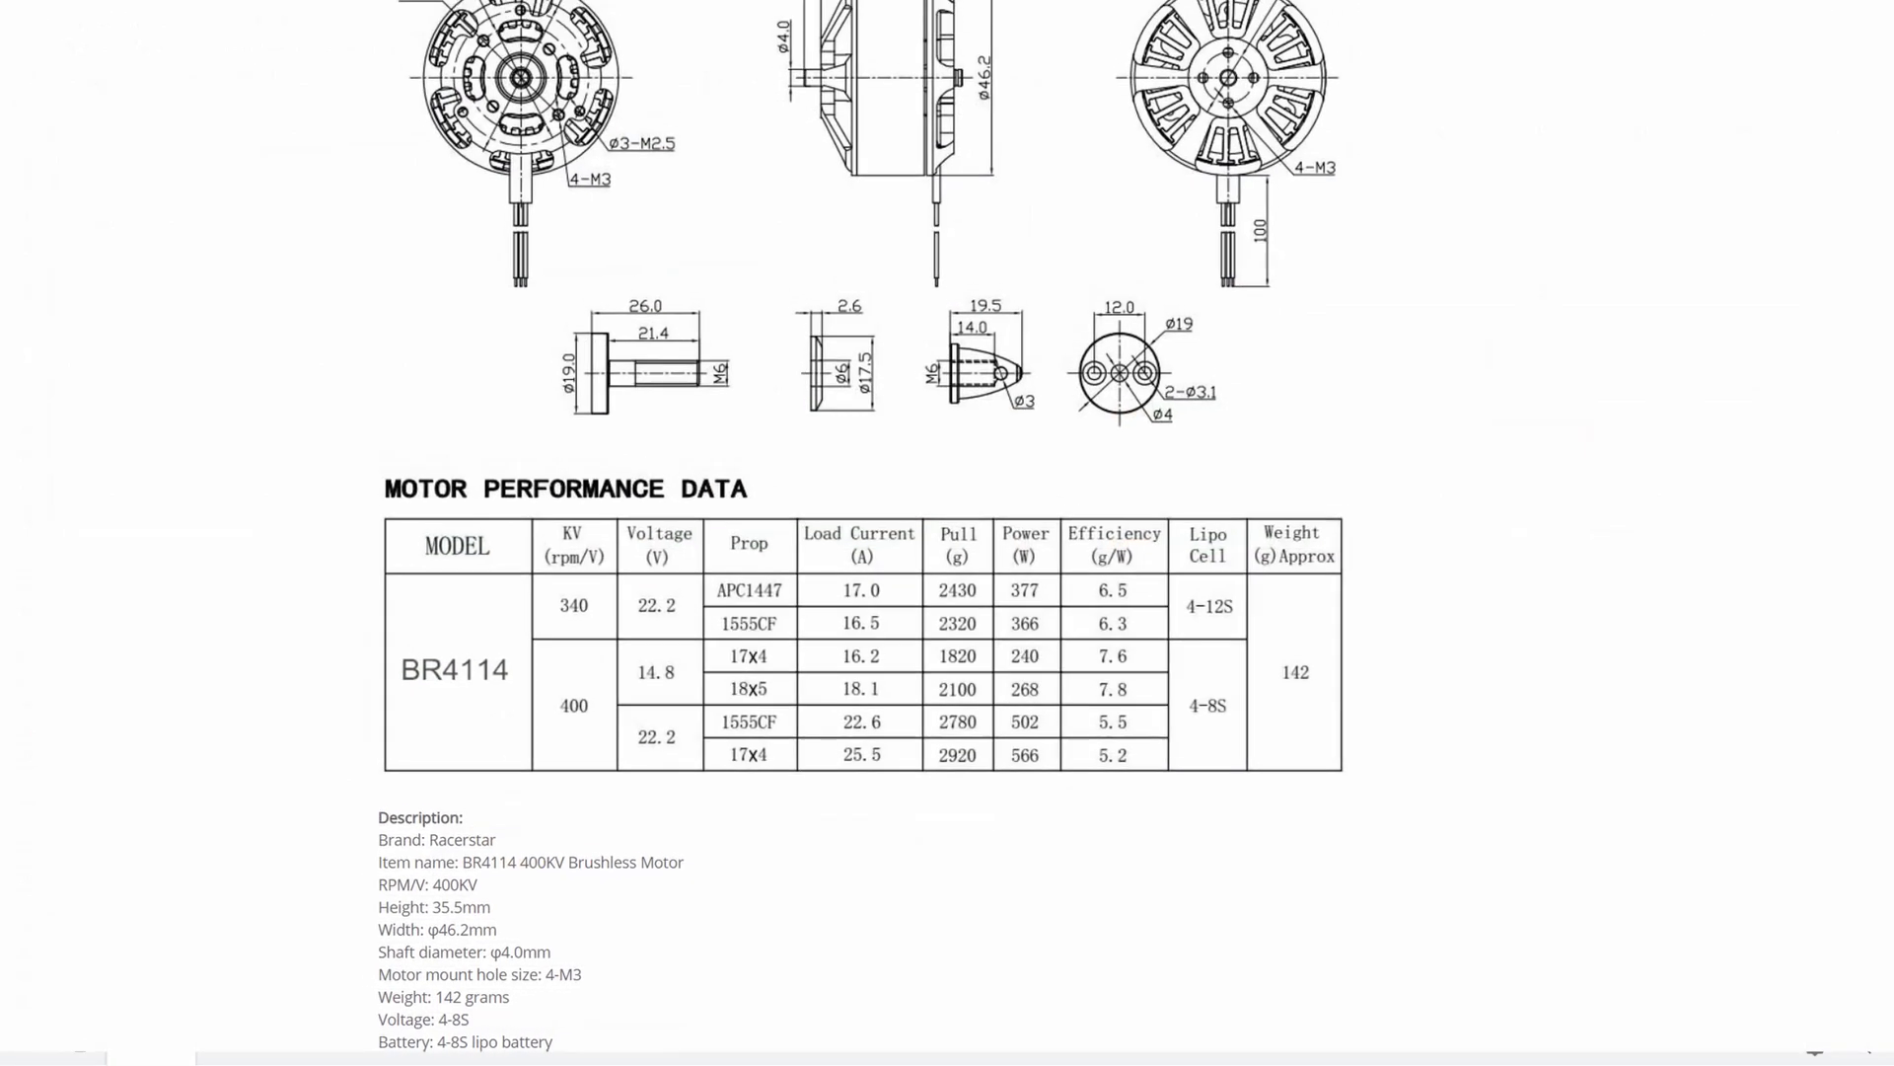
pyautogui.scroll(-4, 893, 1036)
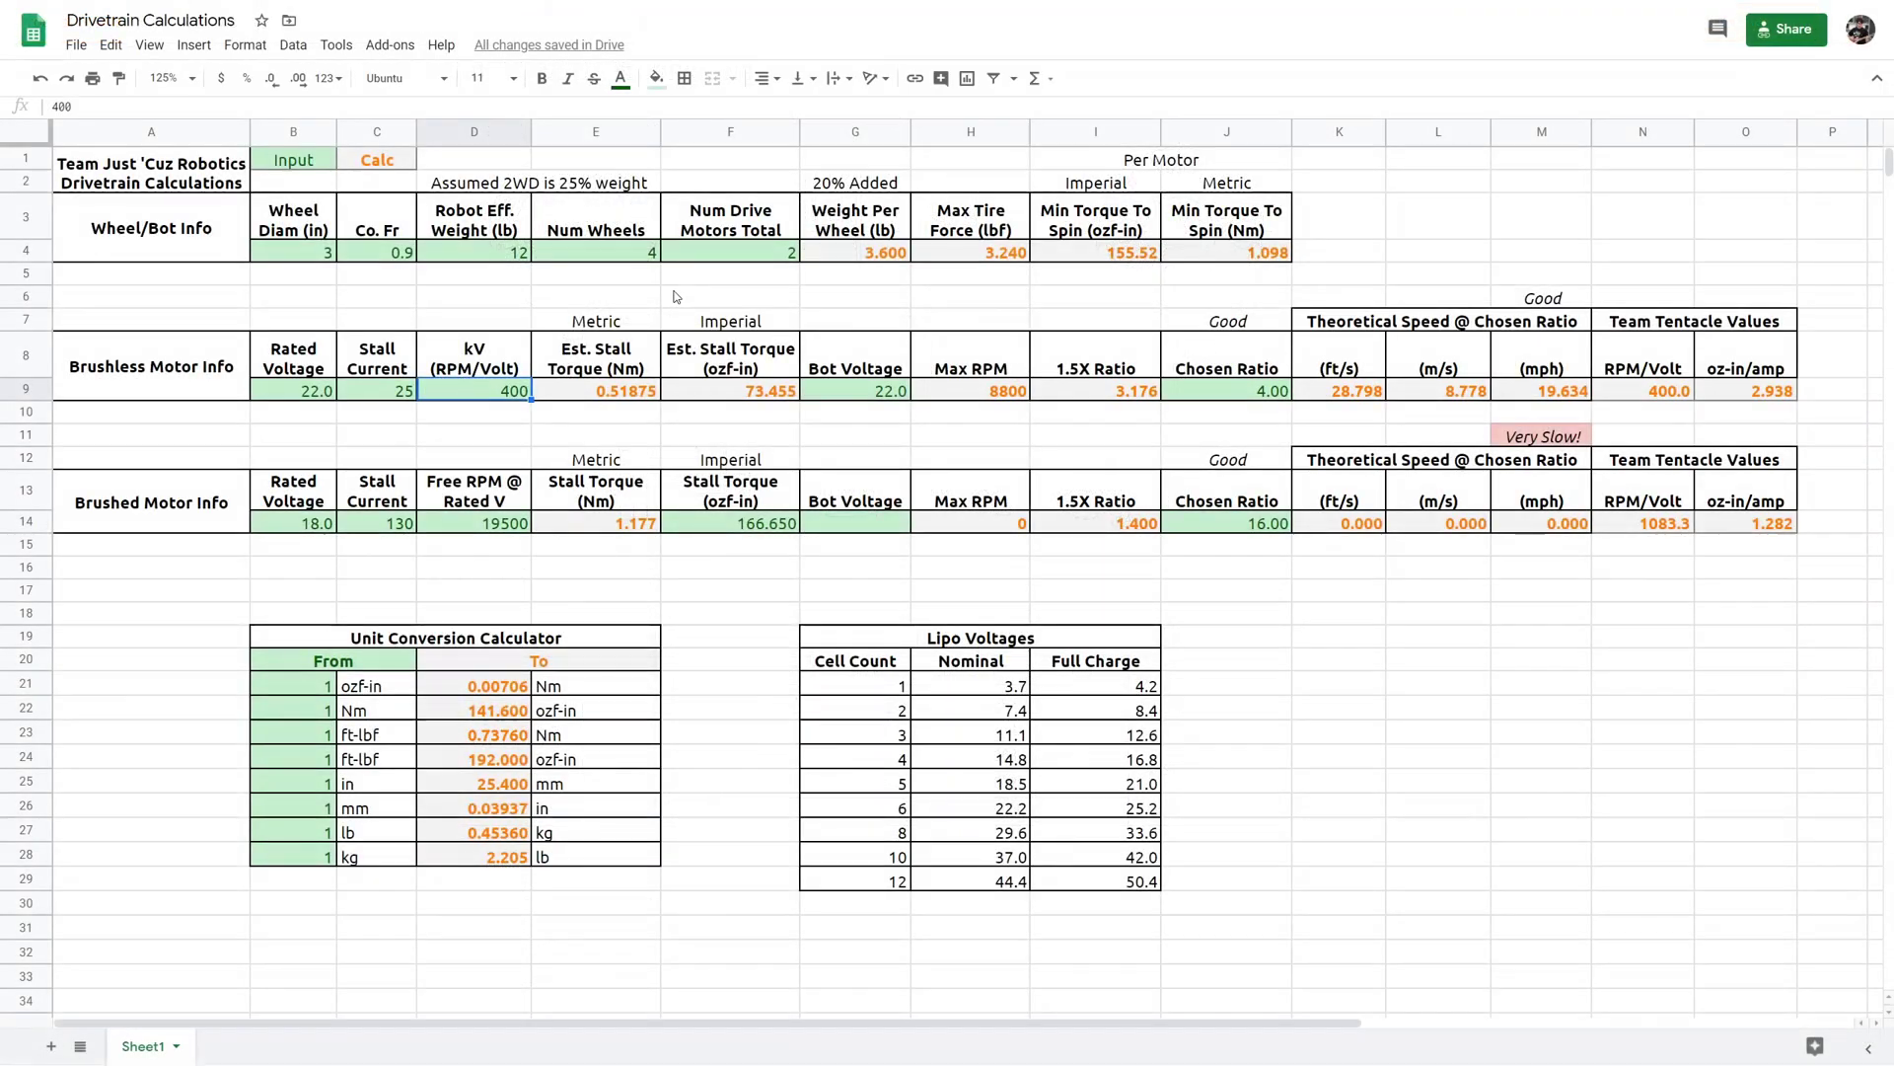
pyautogui.click(613, 390)
pyautogui.press('Right')
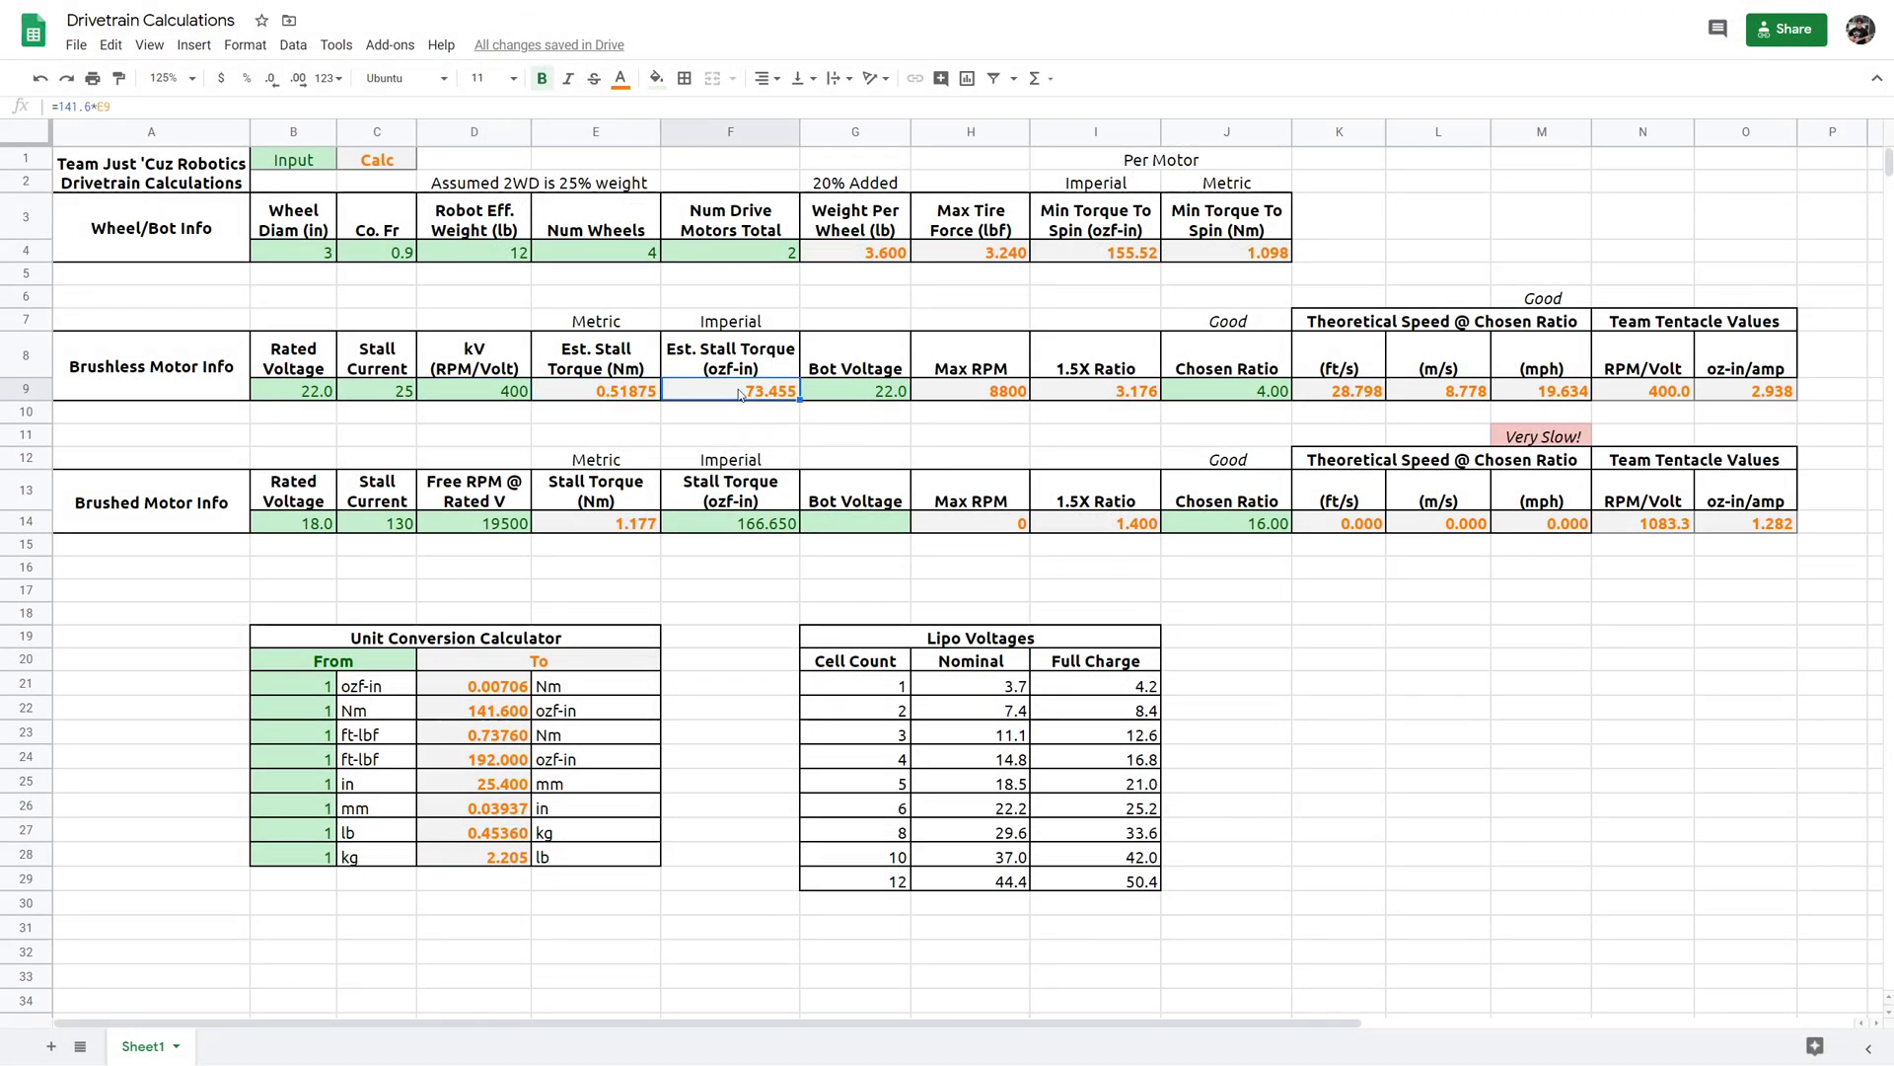
pyautogui.click(629, 521)
pyautogui.click(712, 522)
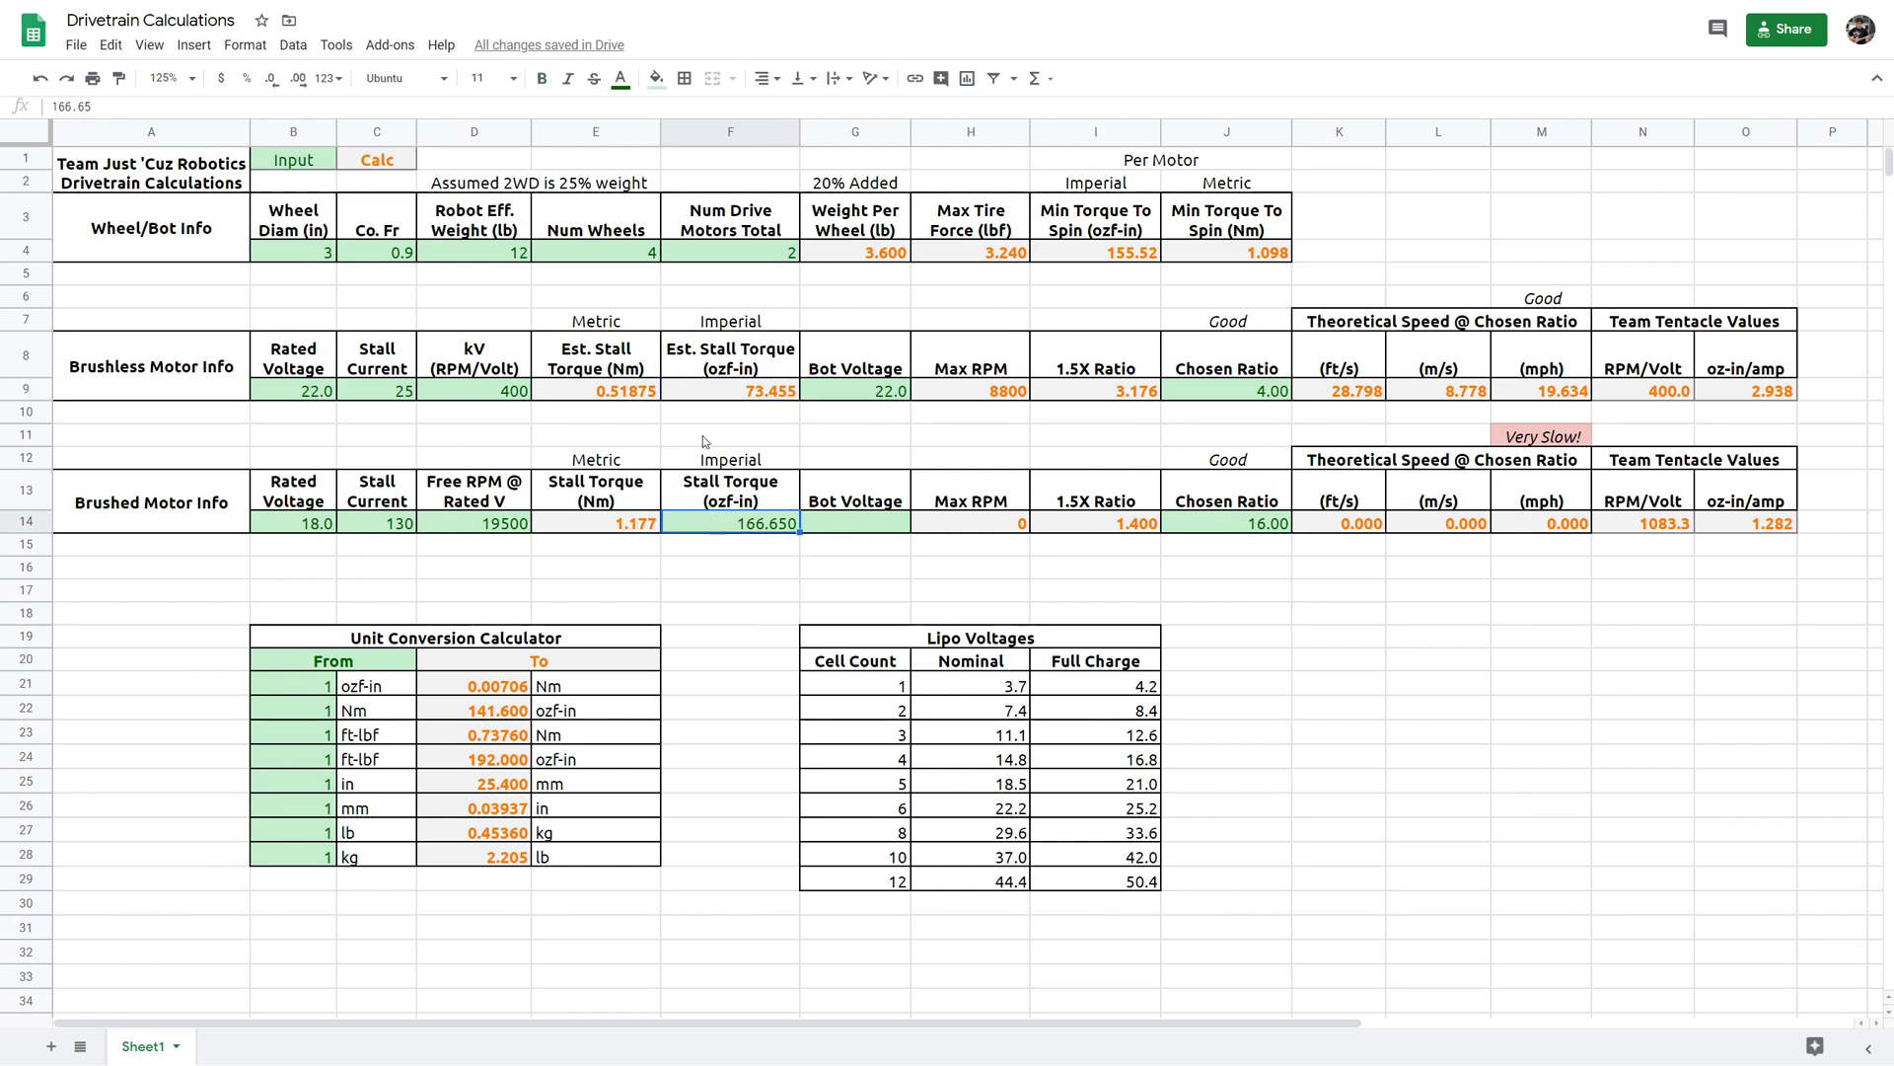
pyautogui.click(703, 390)
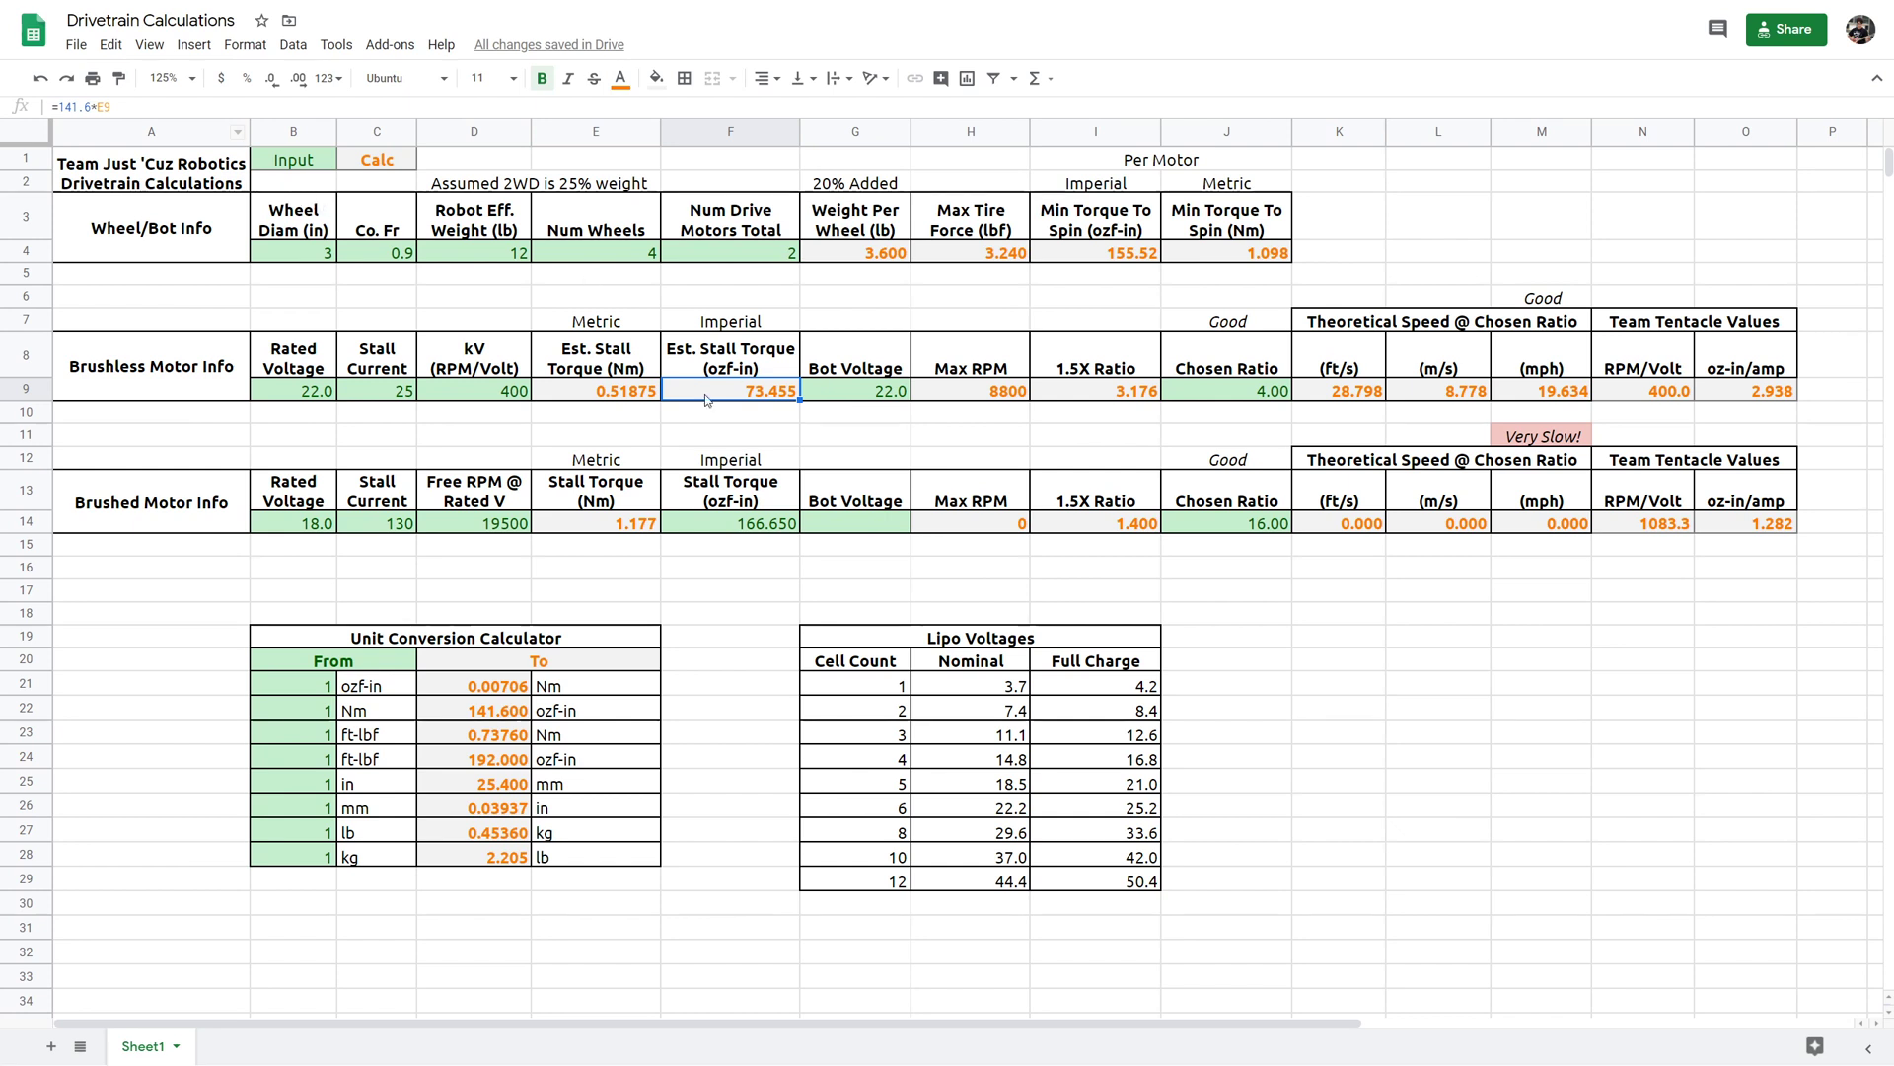
pyautogui.click(612, 391)
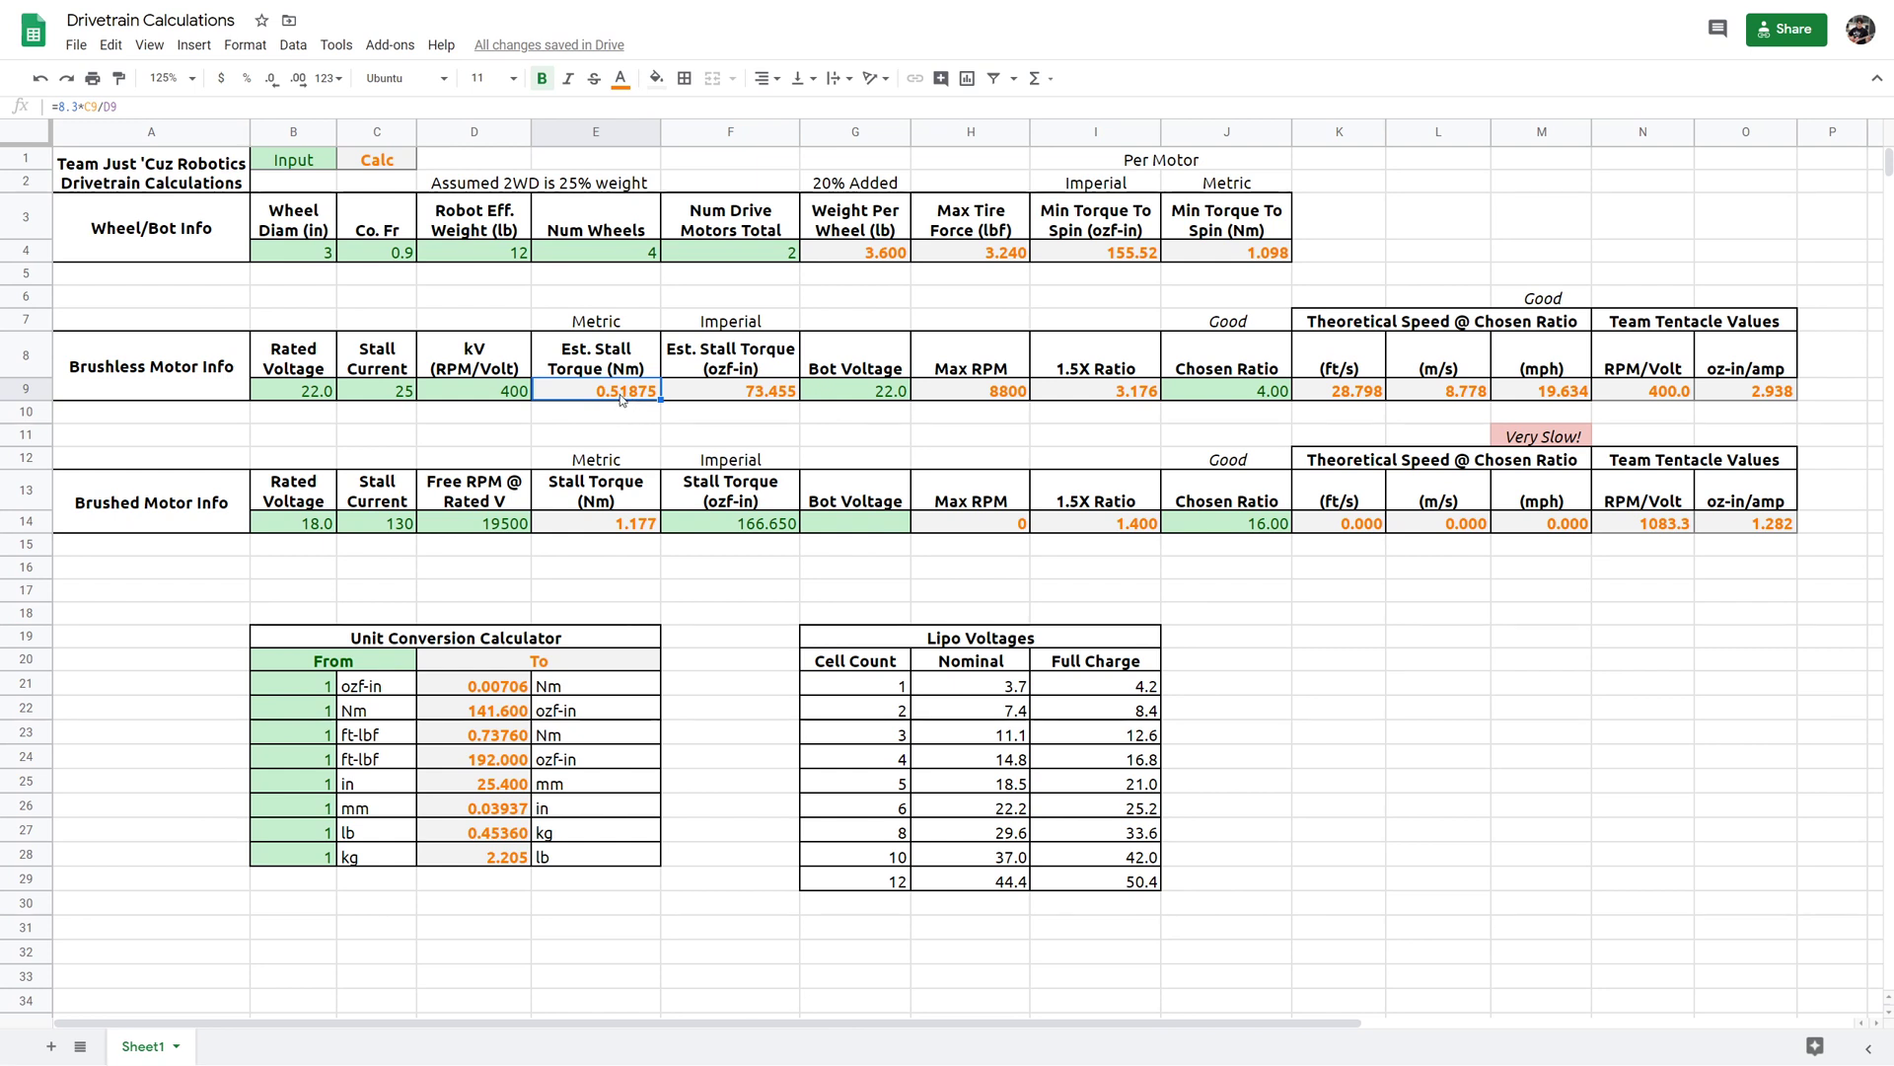
pyautogui.click(761, 395)
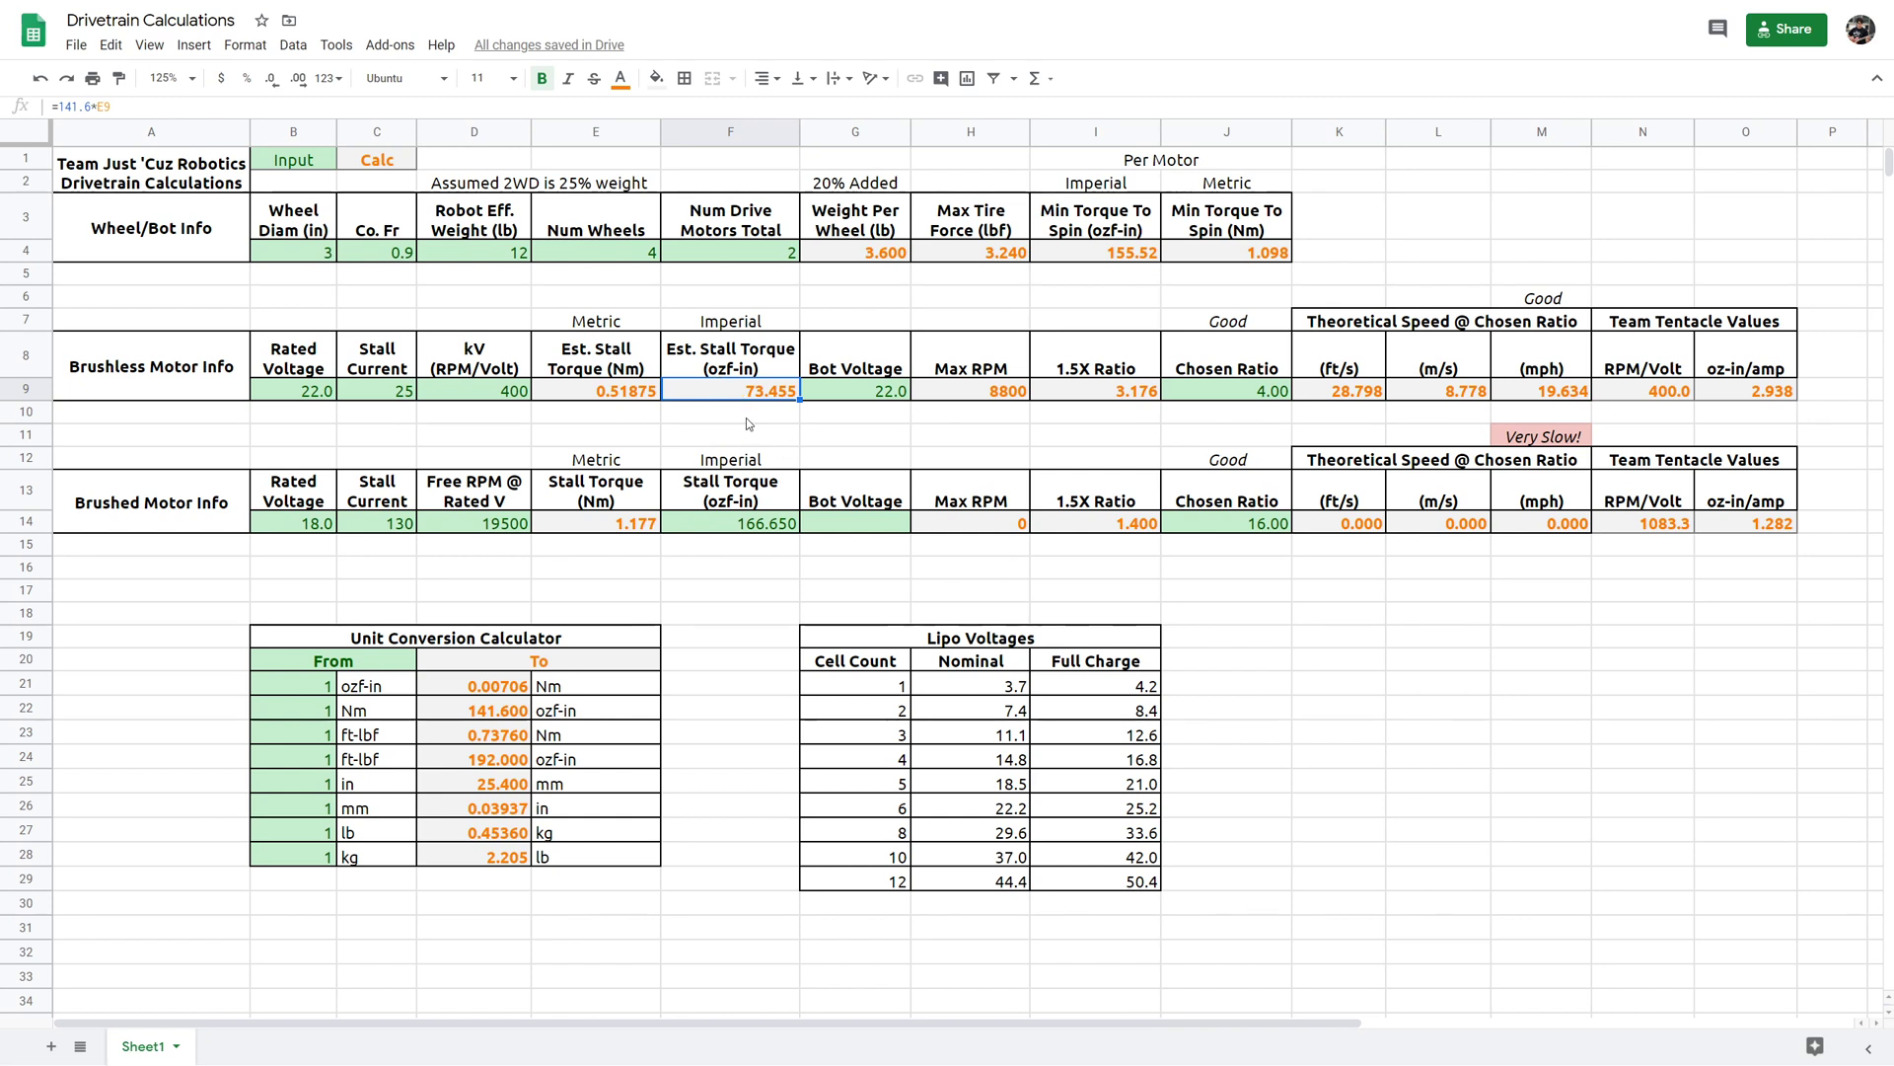
pyautogui.click(737, 530)
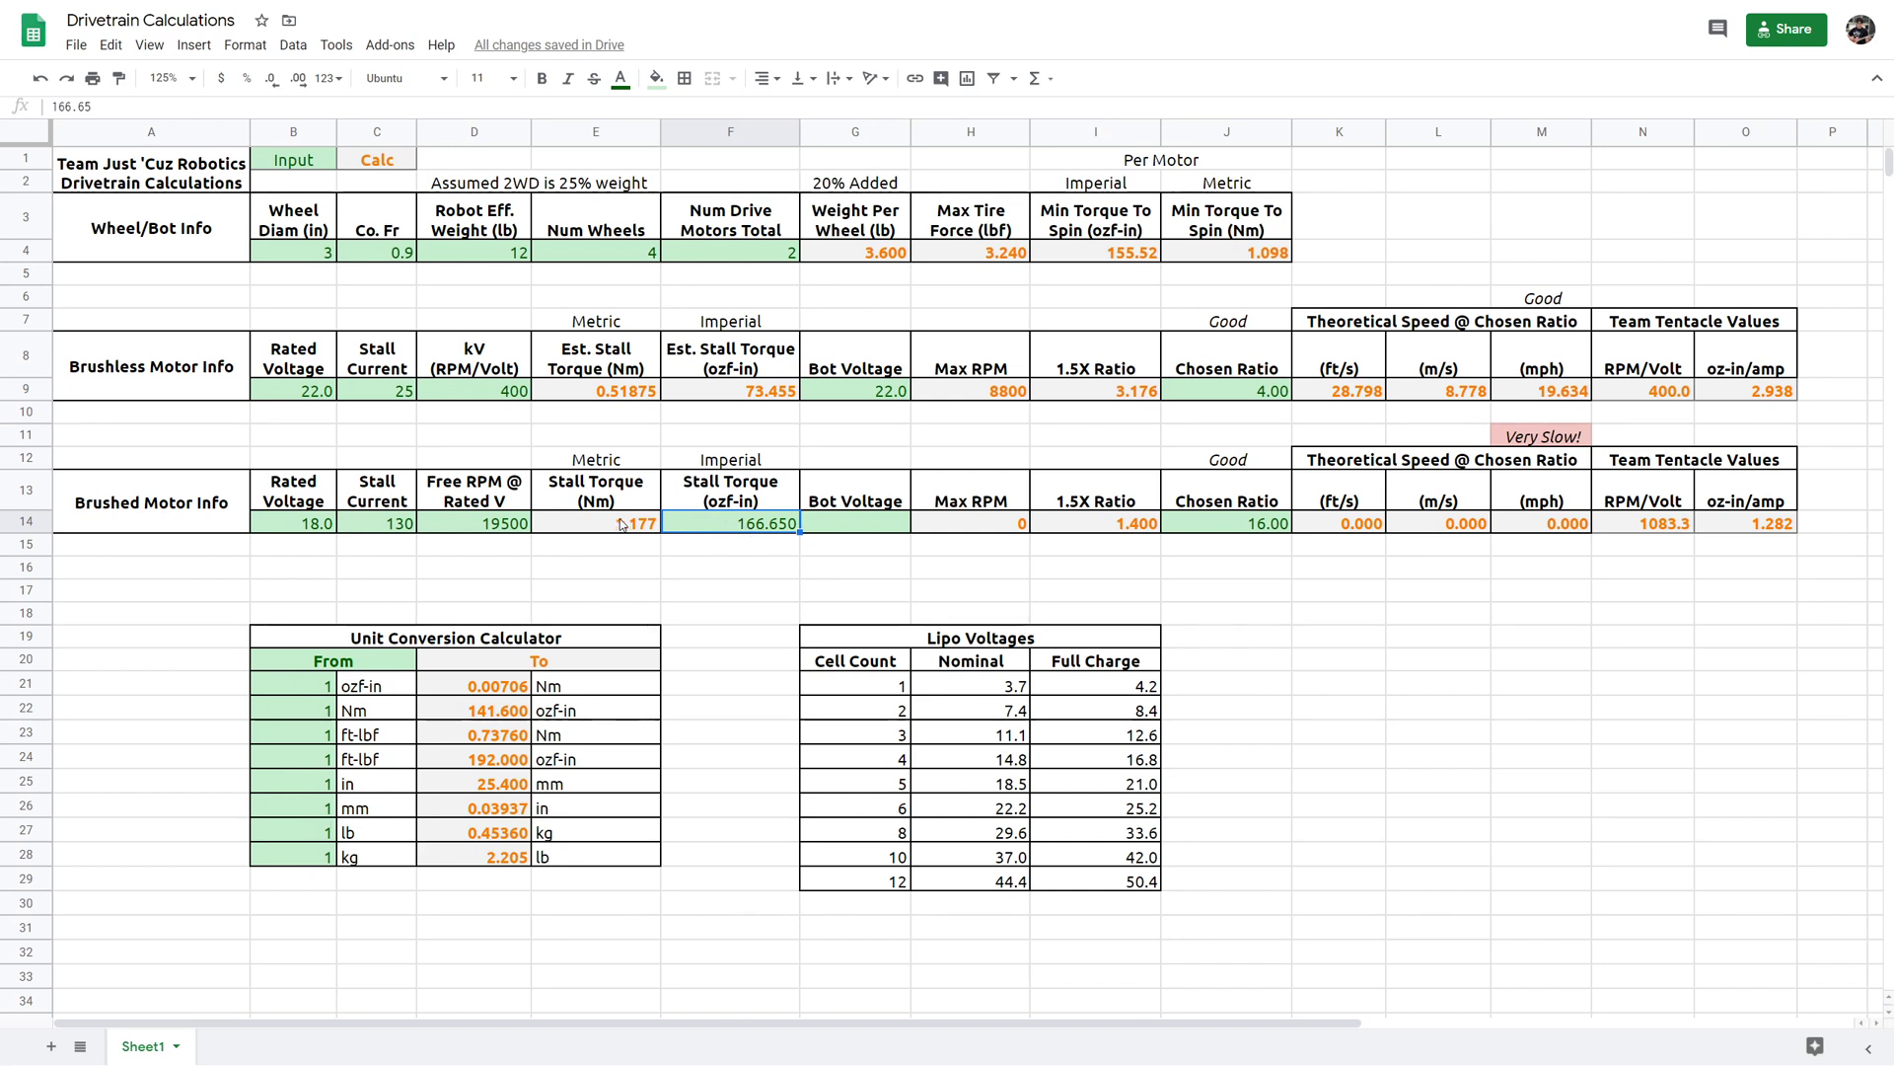
pyautogui.press('Left')
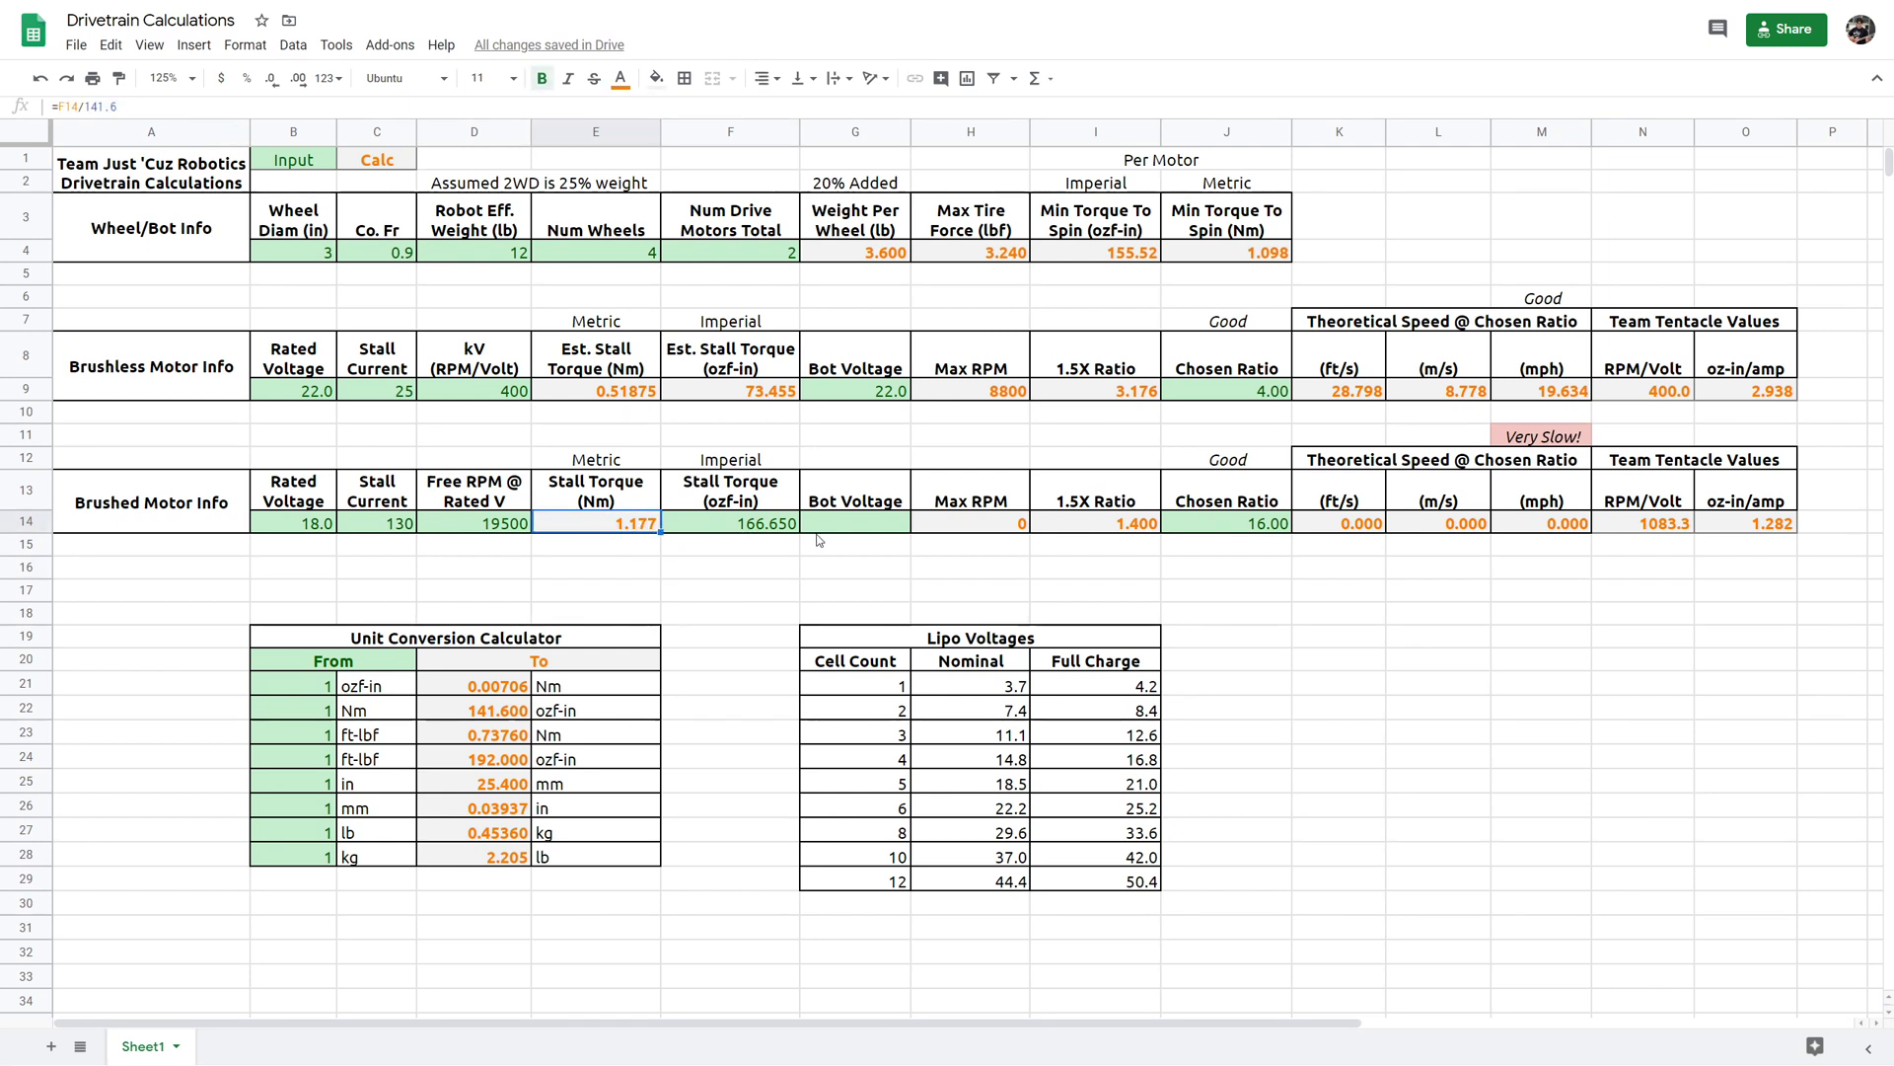
pyautogui.click(745, 536)
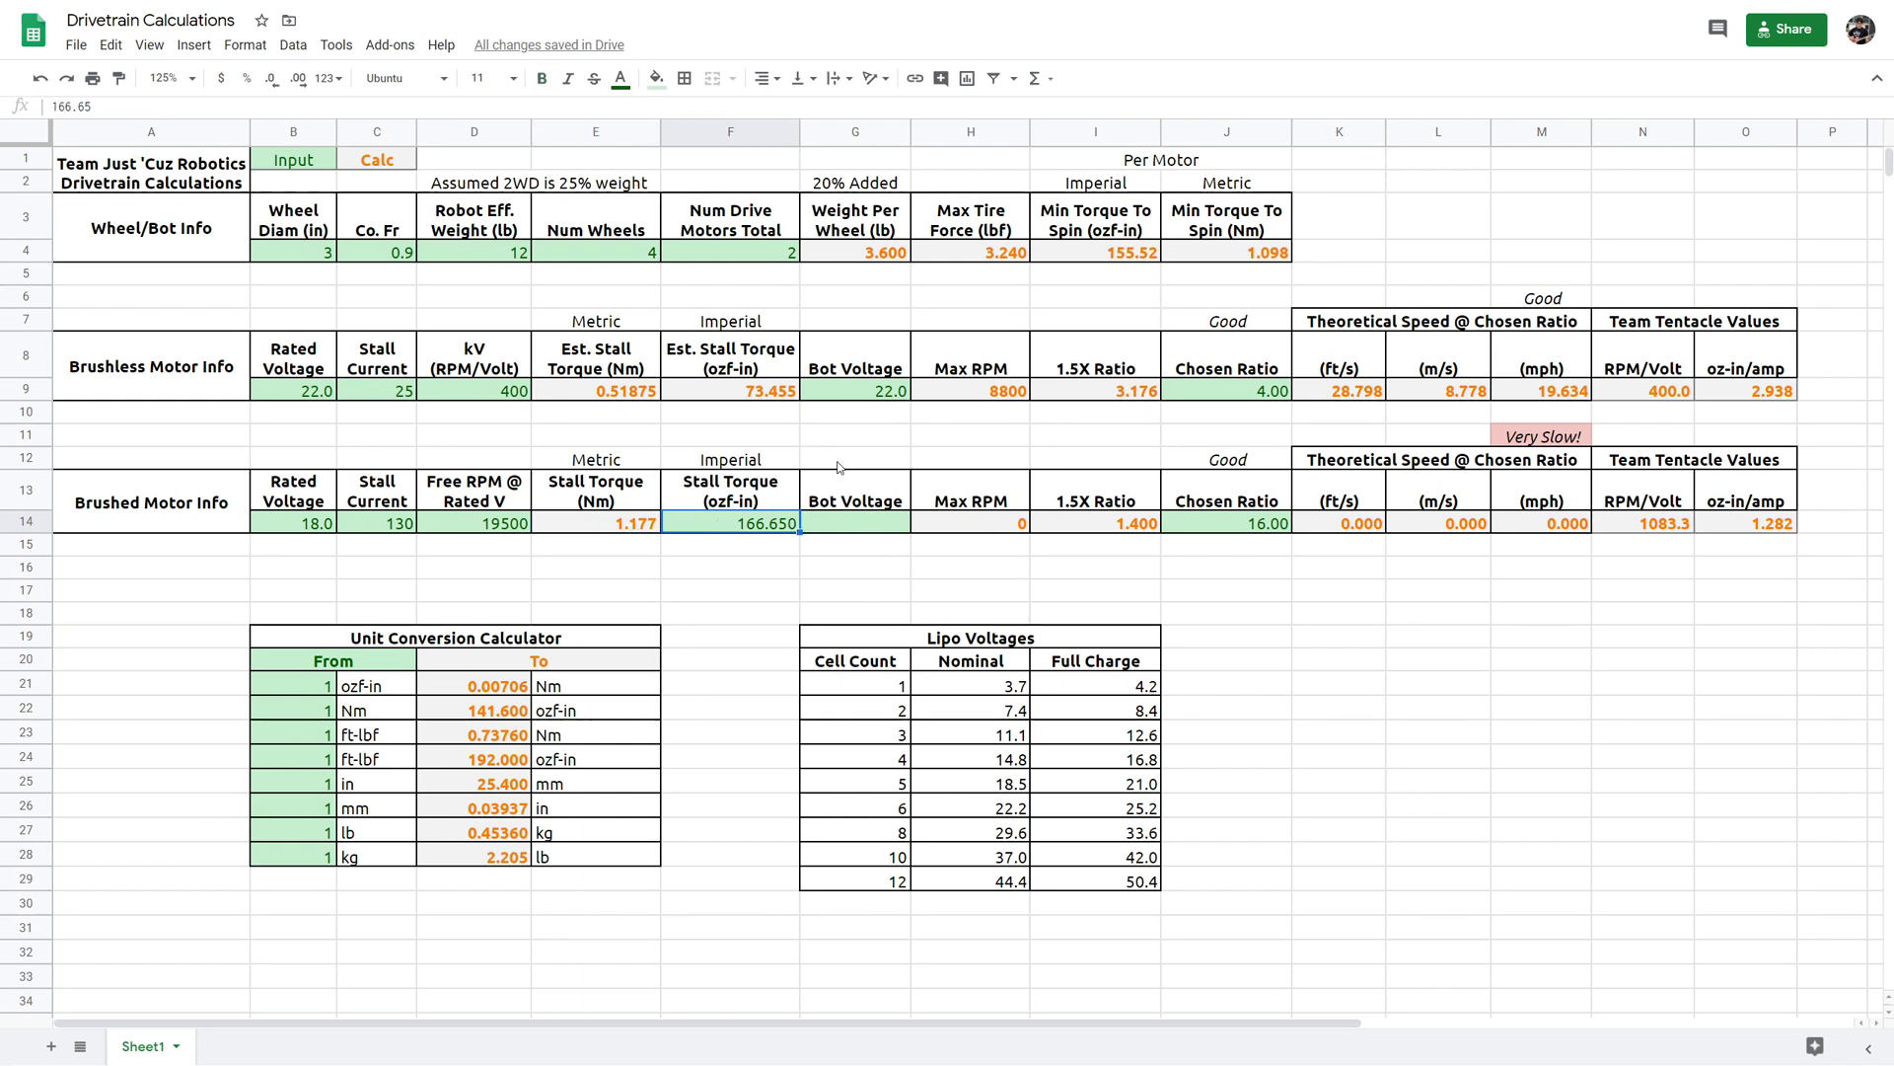
pyautogui.click(762, 413)
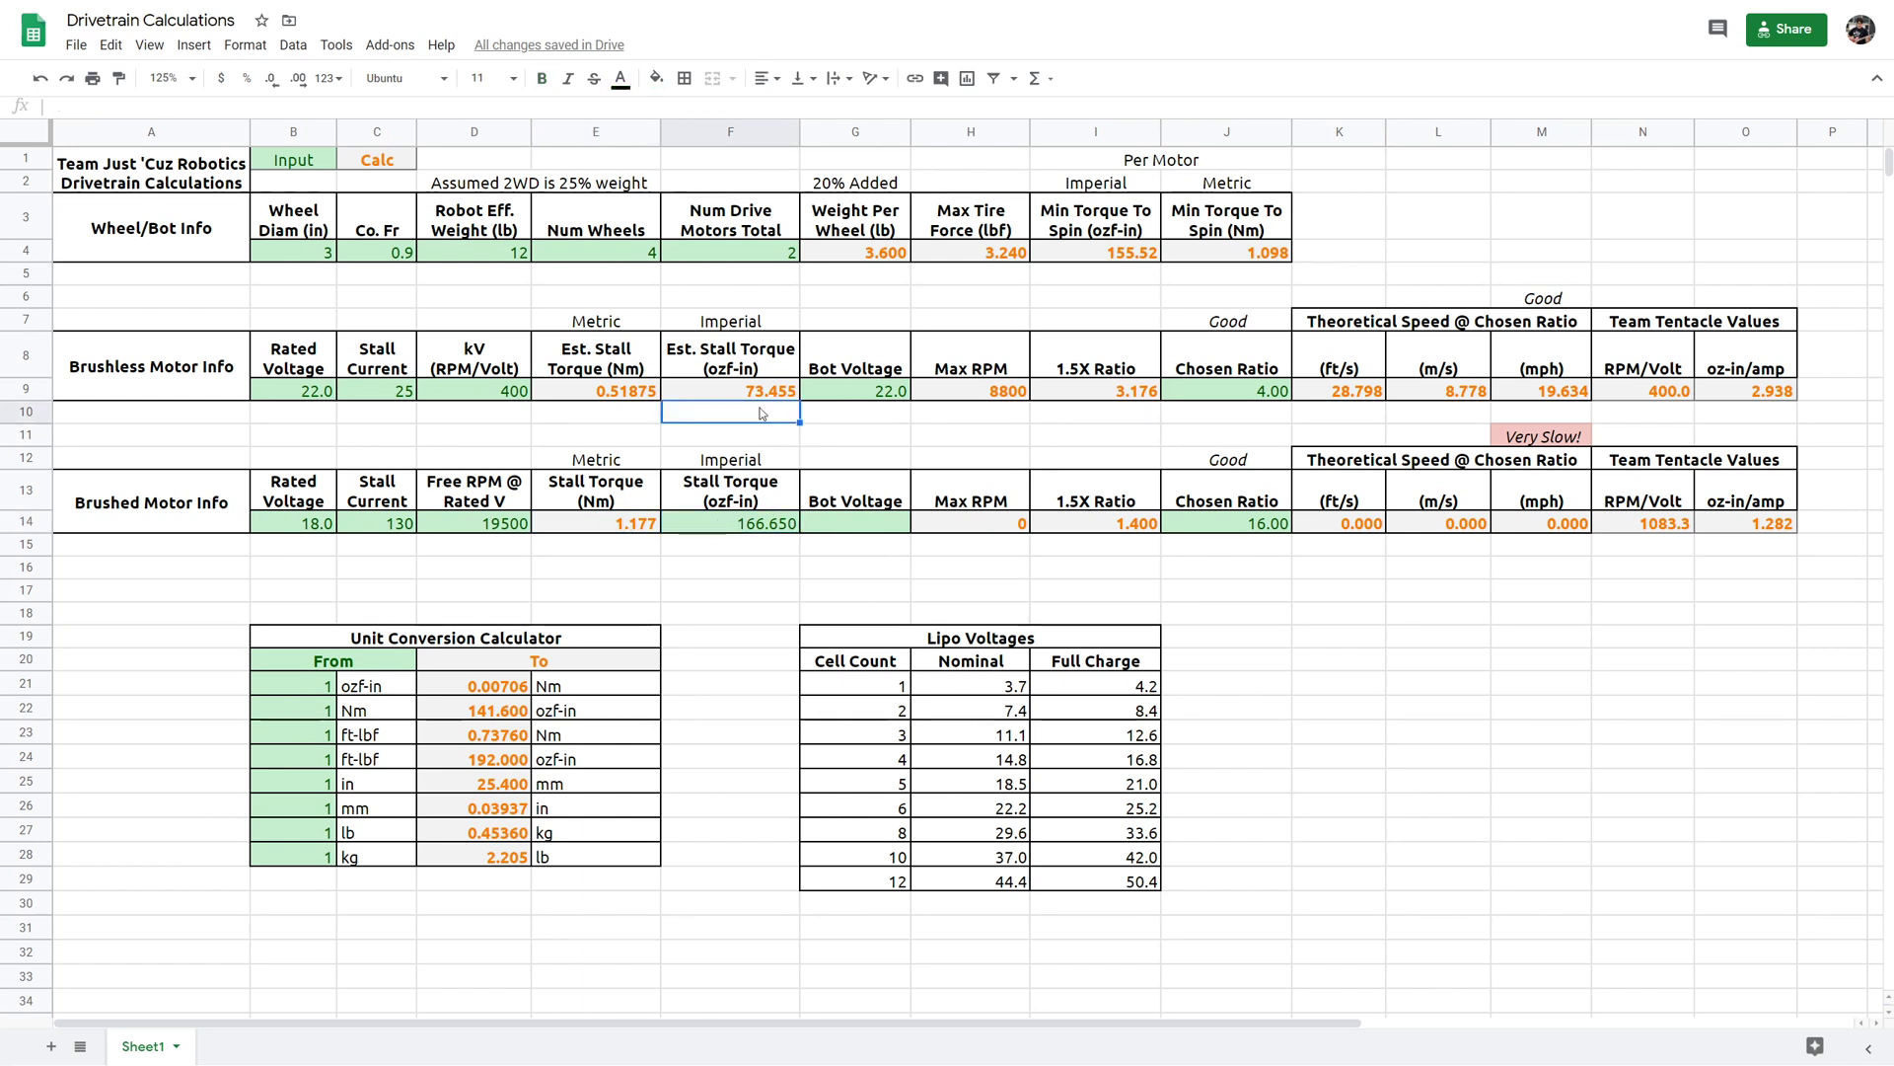
pyautogui.click(850, 395)
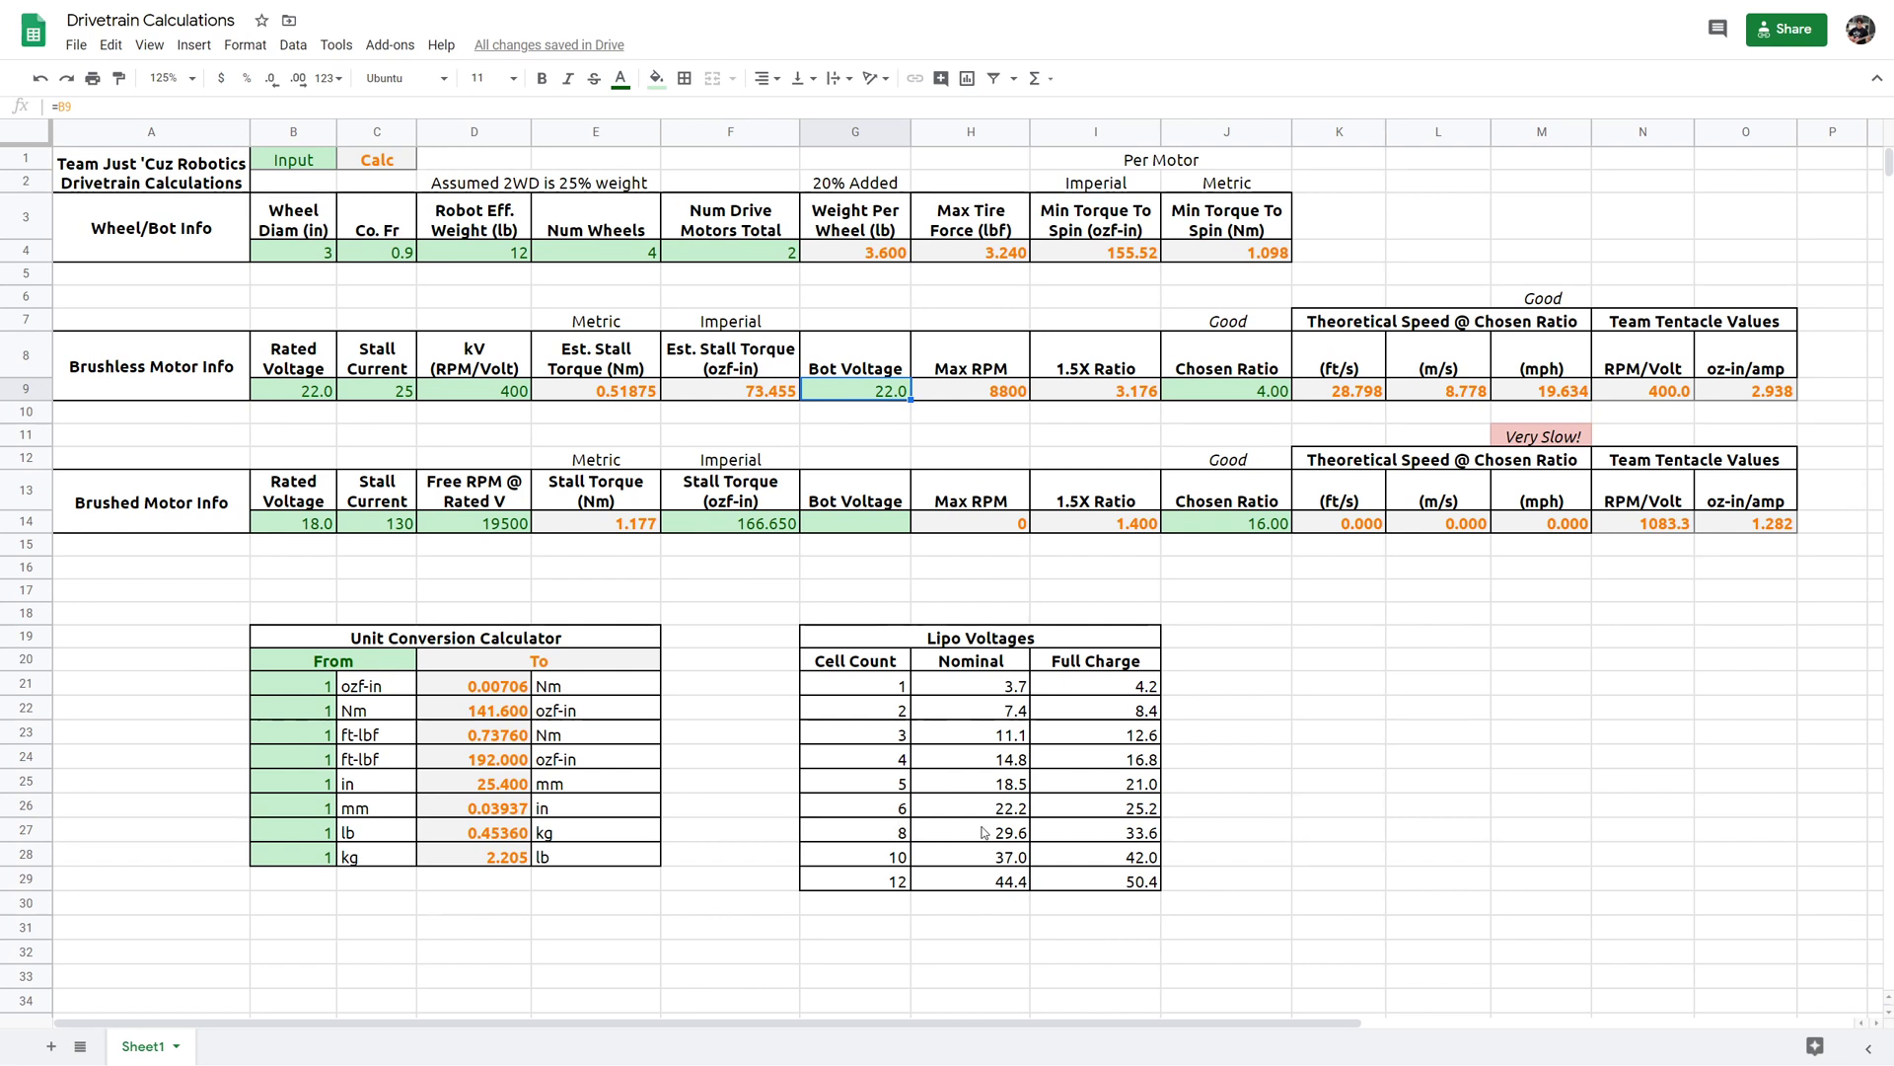
pyautogui.write('30')
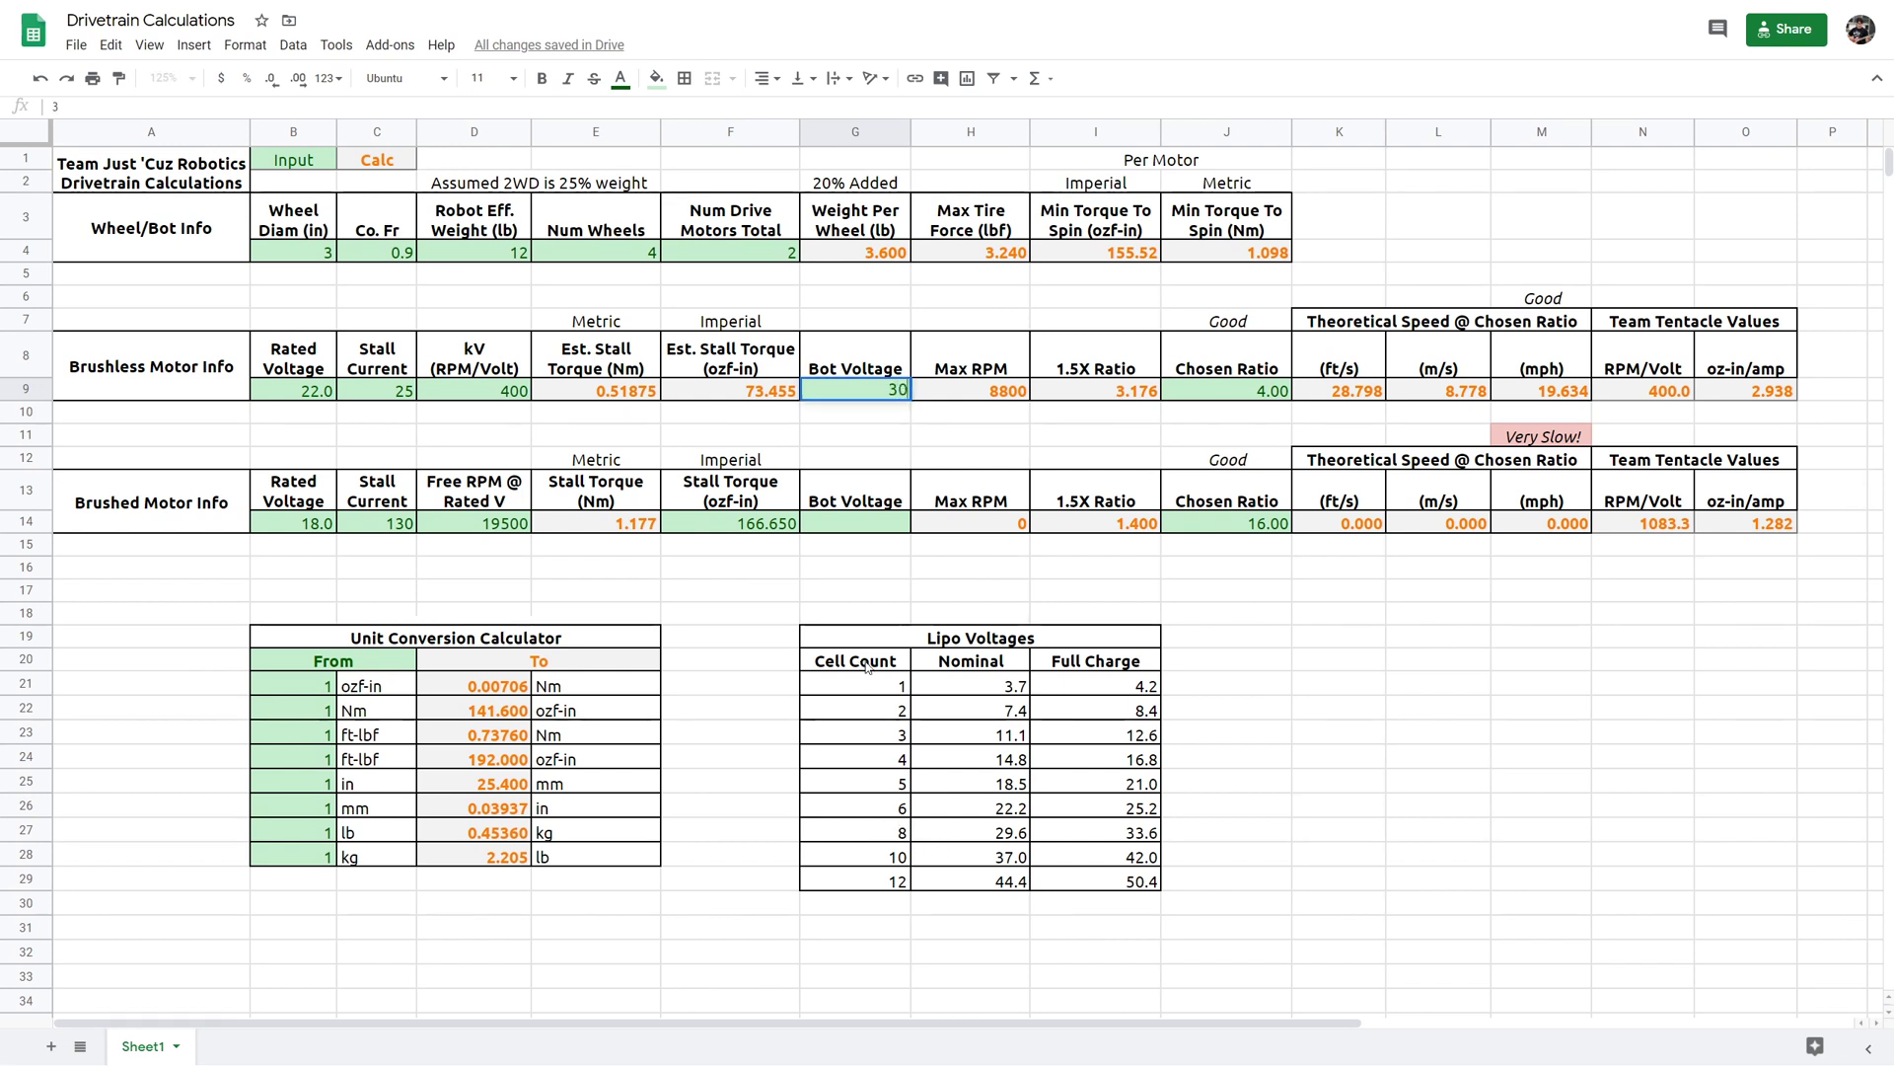
pyautogui.press('Tab')
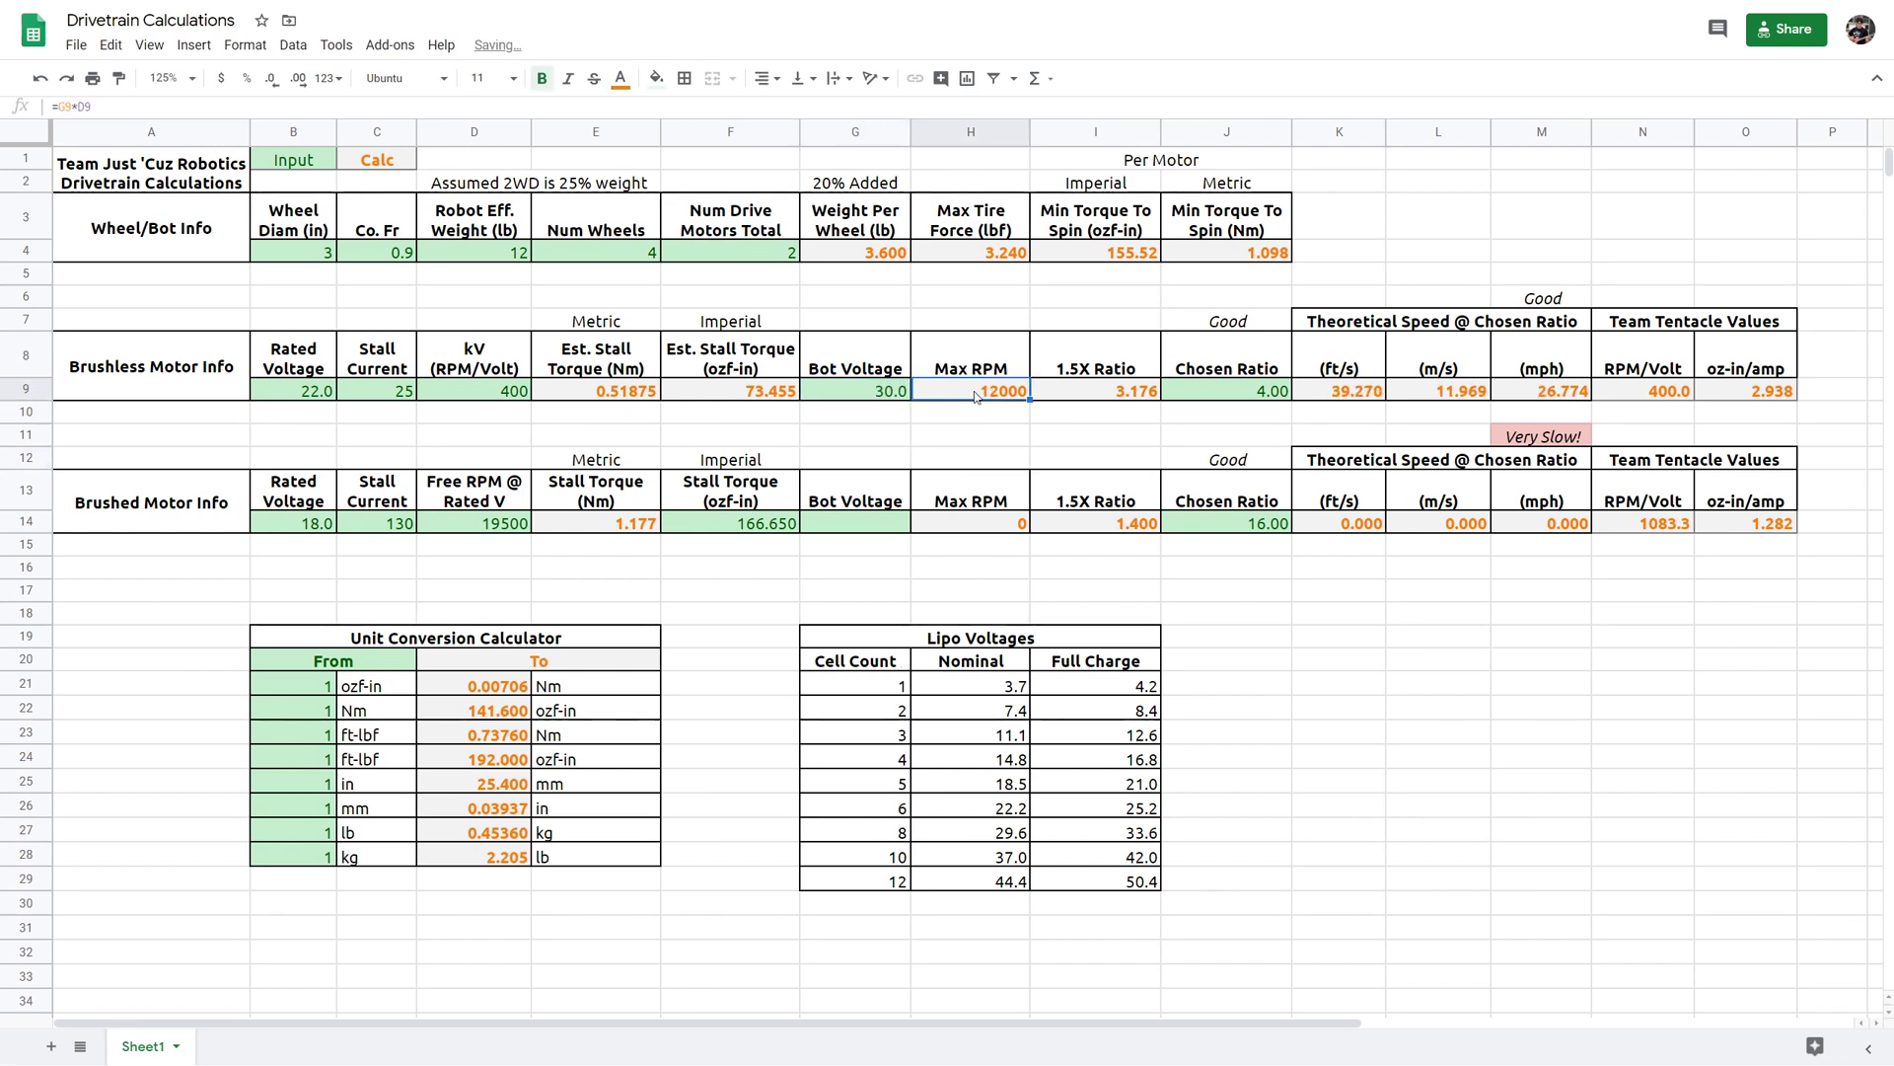
pyautogui.click(872, 392)
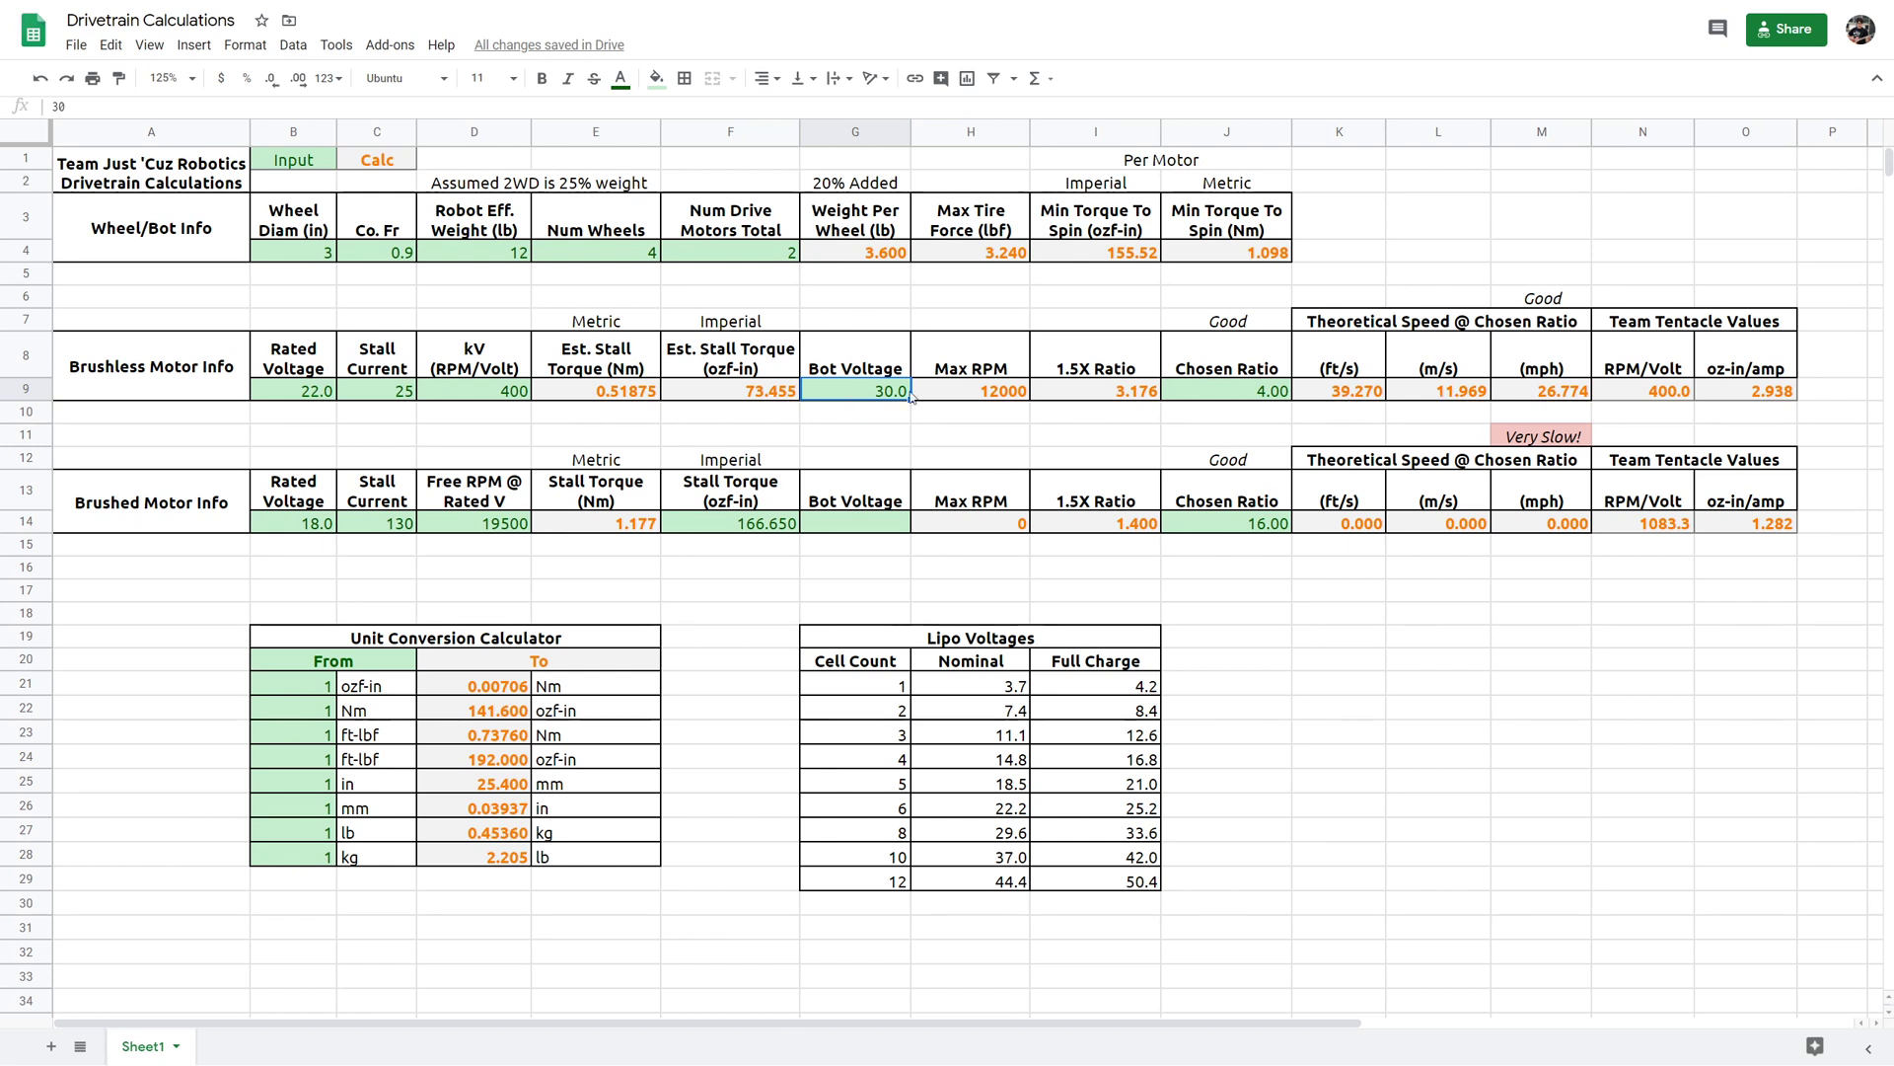
pyautogui.click(1003, 397)
pyautogui.click(884, 394)
pyautogui.write('22')
pyautogui.click(1095, 434)
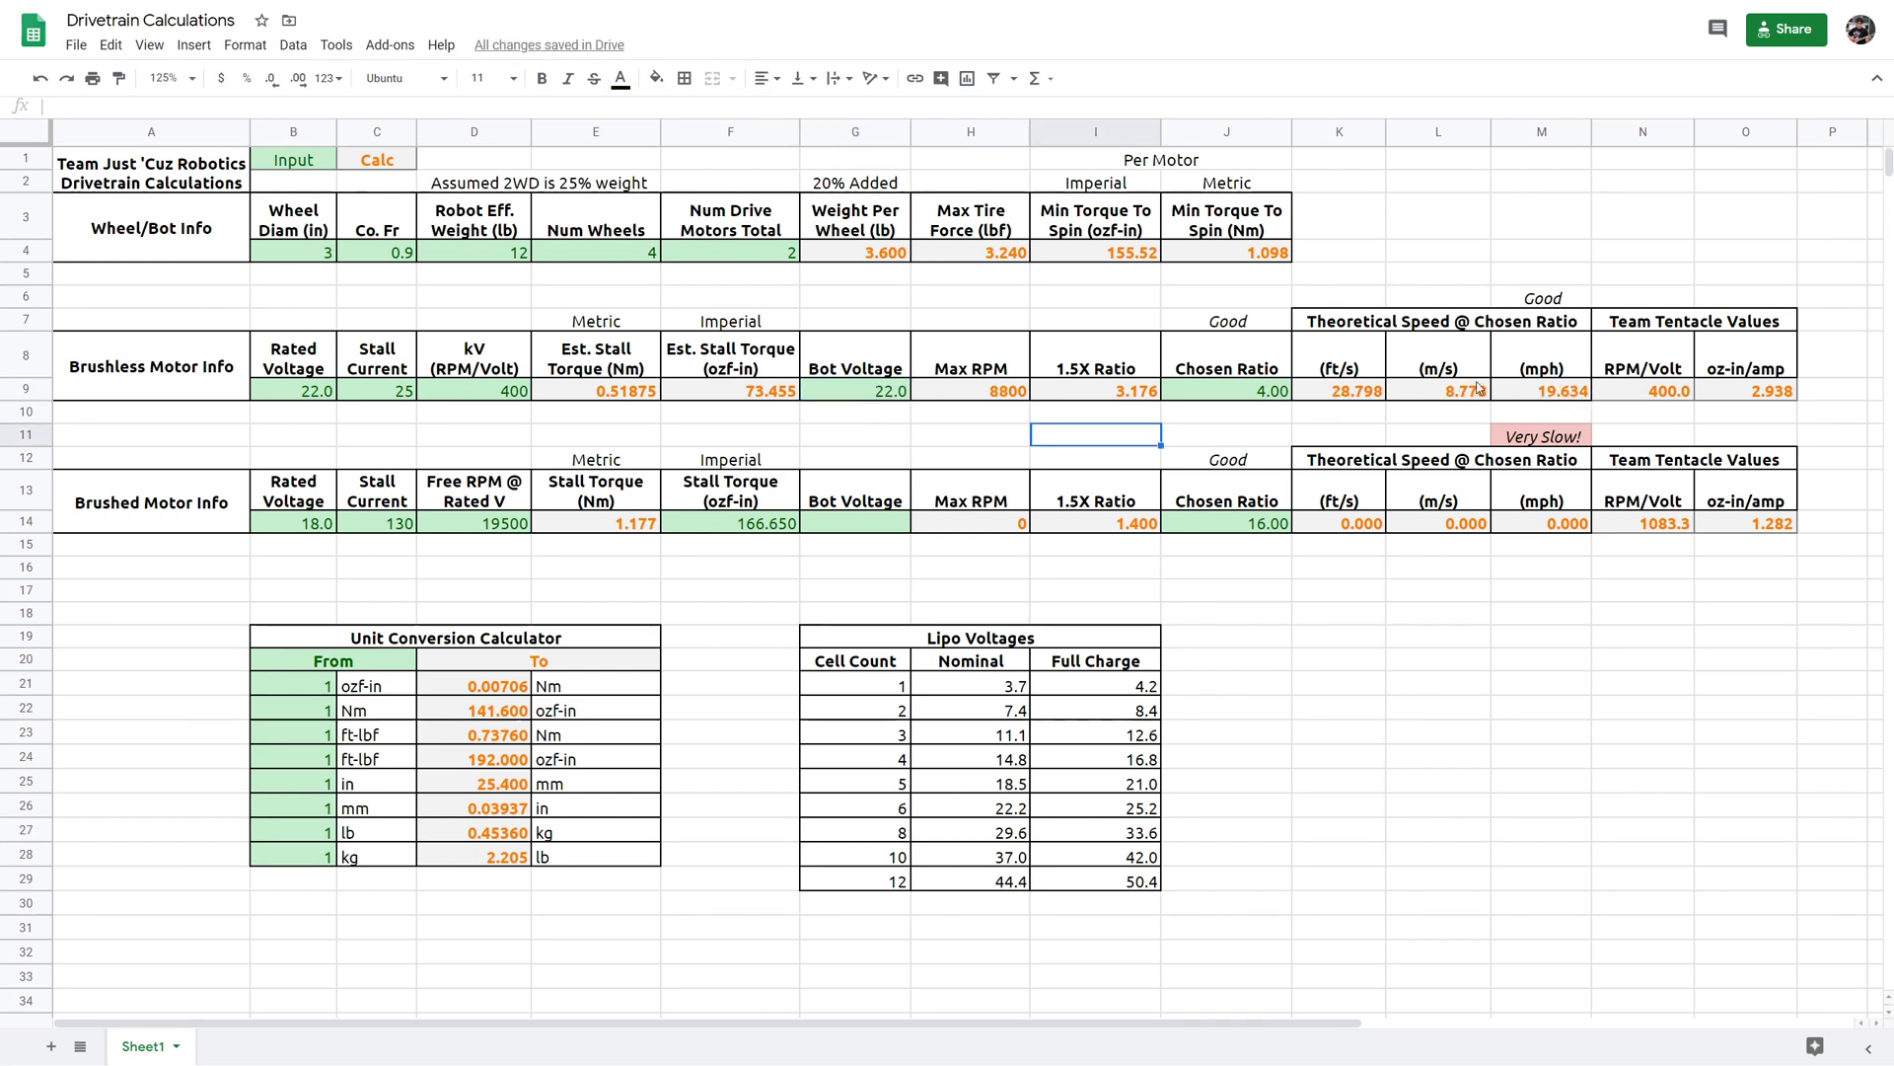
# - Enter 4.25 as the brushless Chosen Ratio in J9
pyautogui.click(1213, 396)
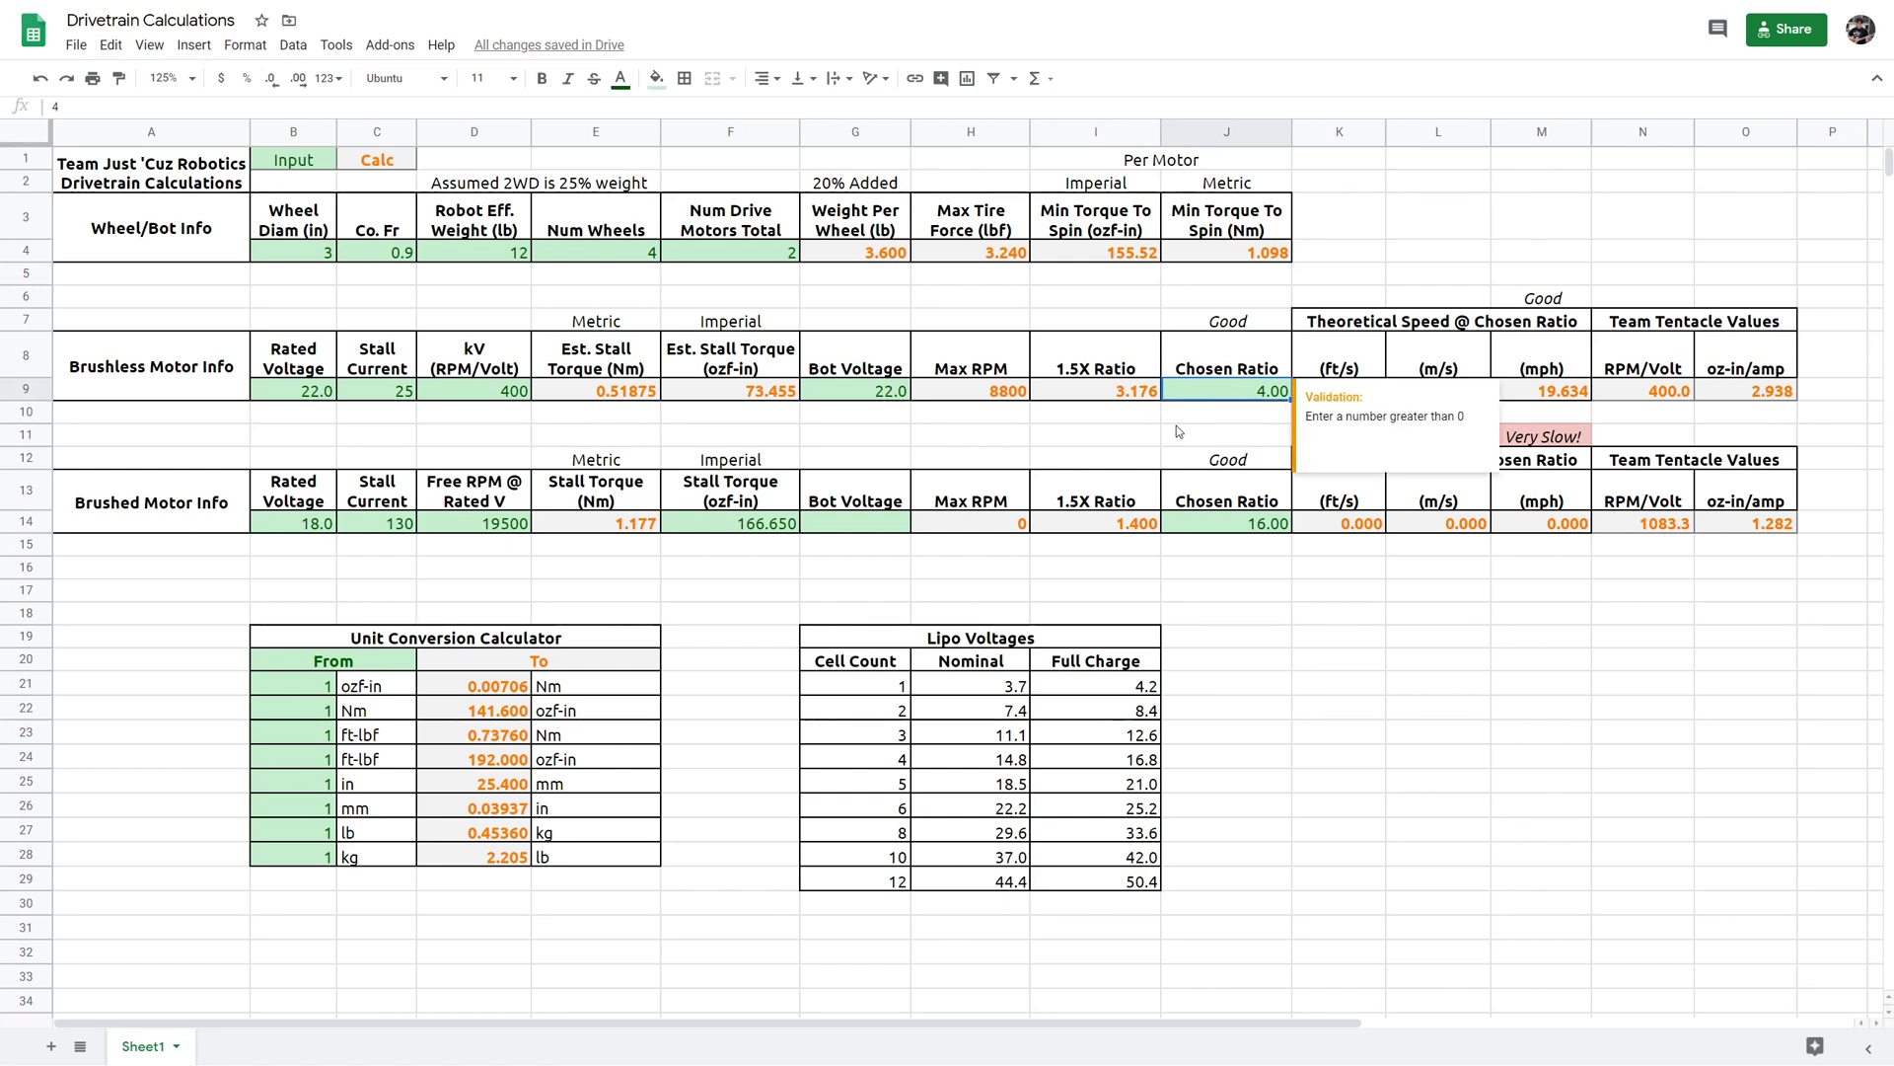
pyautogui.write('4.25')
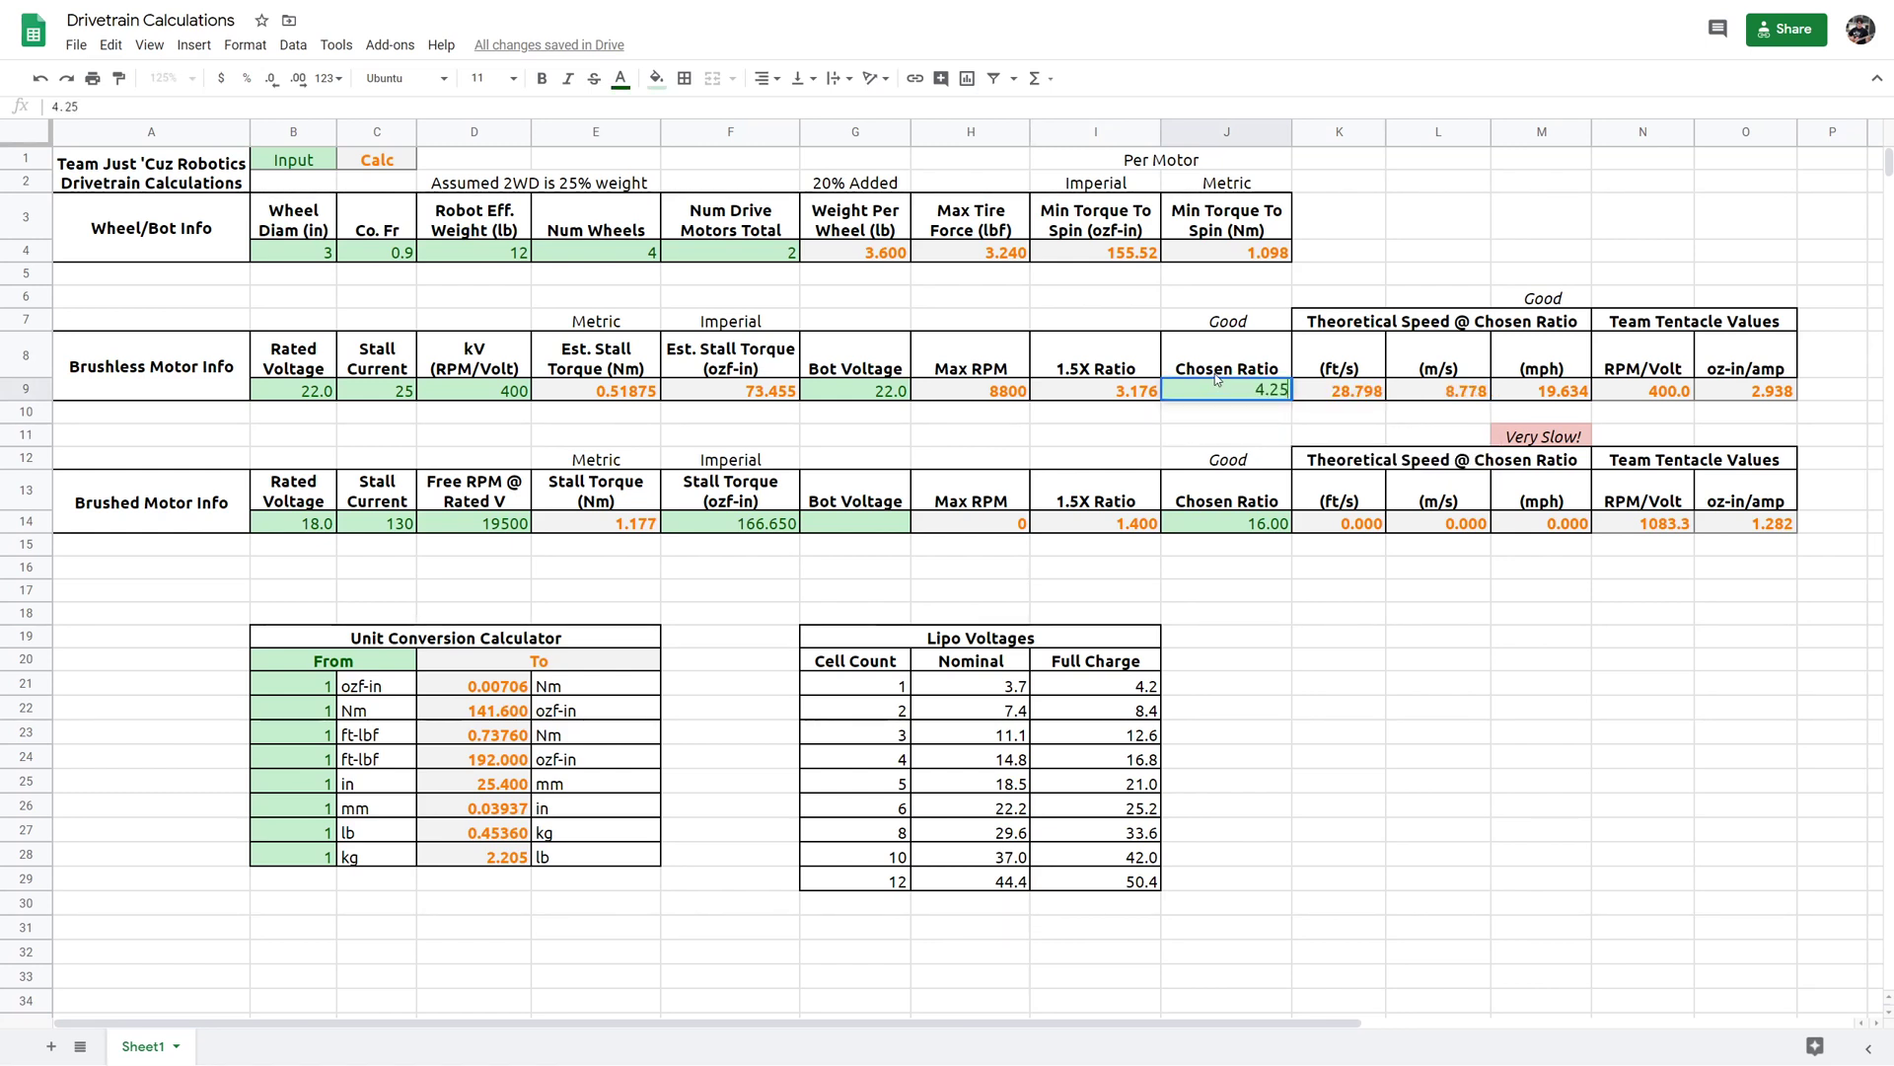
pyautogui.press('Return')
pyautogui.click(1217, 387)
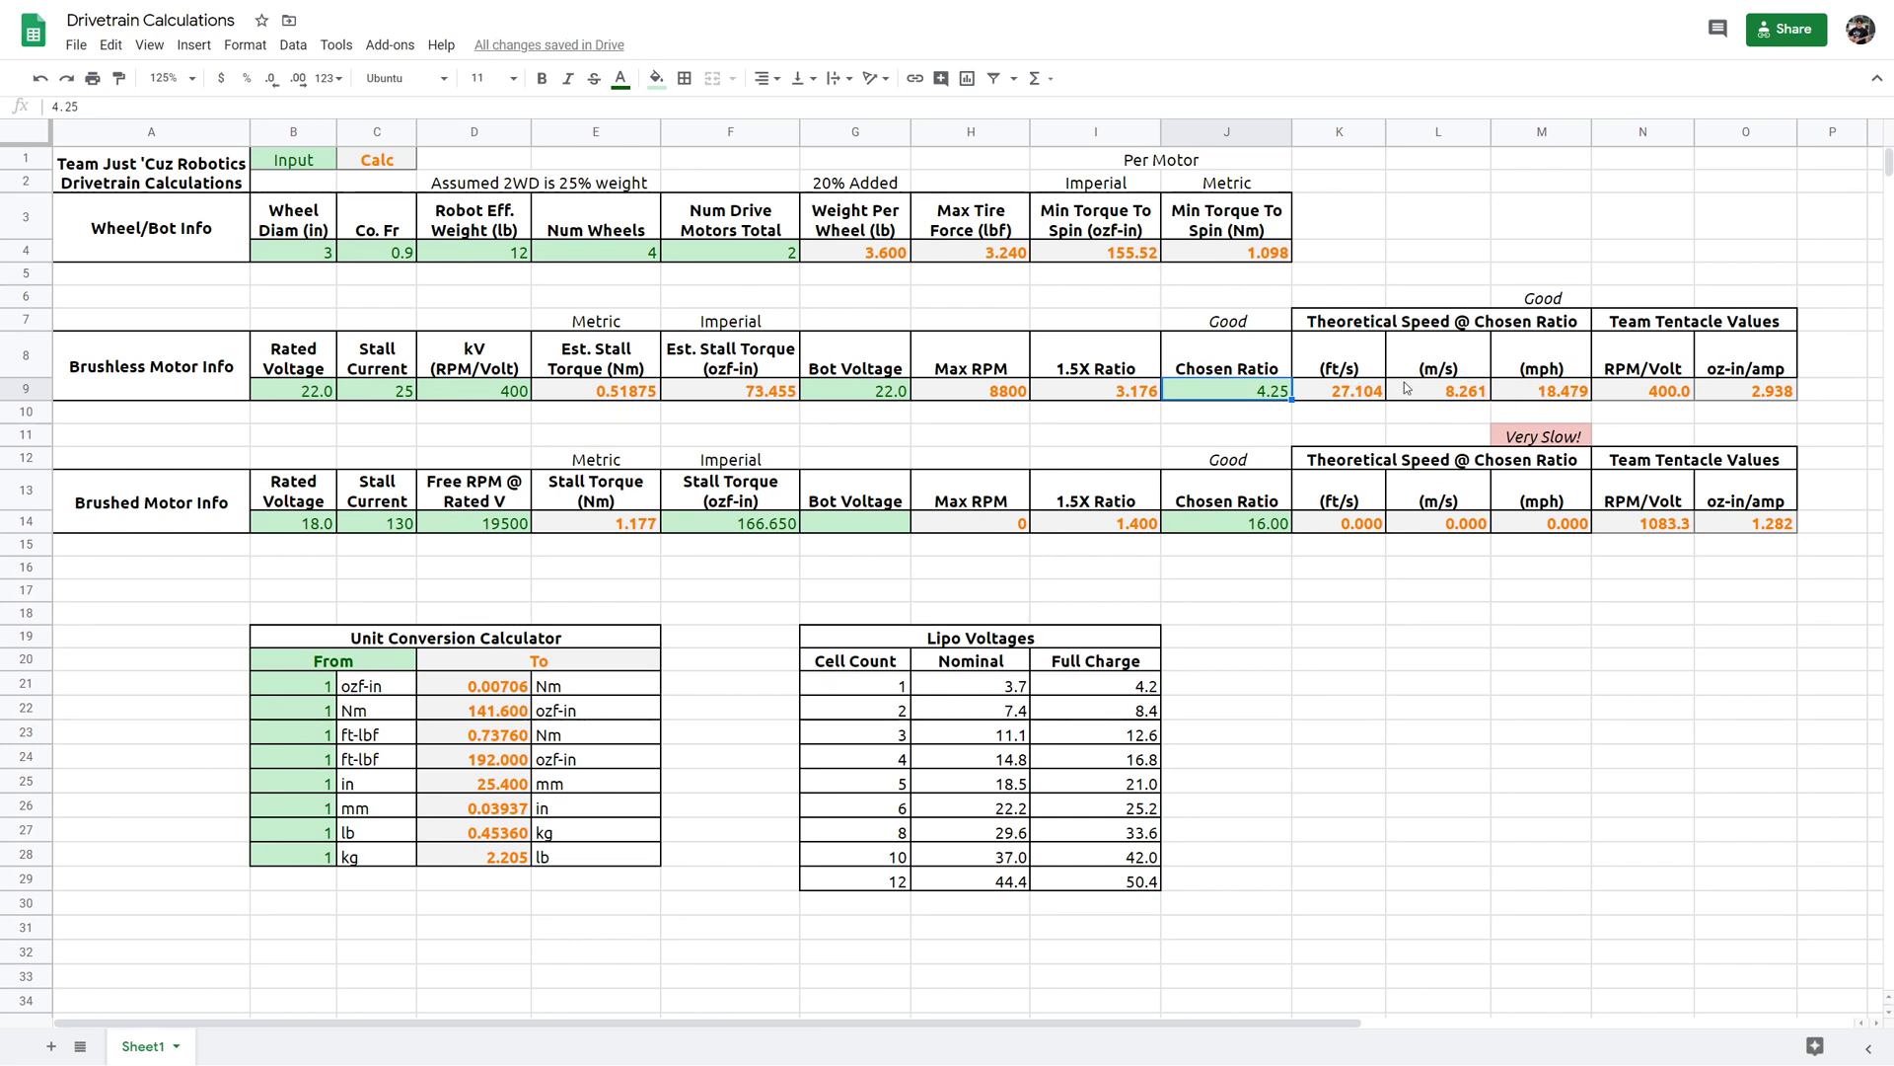
# - Review the ft/s and mph speed, RPM/Volt, oz-in/amp and 1.5X Ratio formulas in row 9
pyautogui.click(1364, 392)
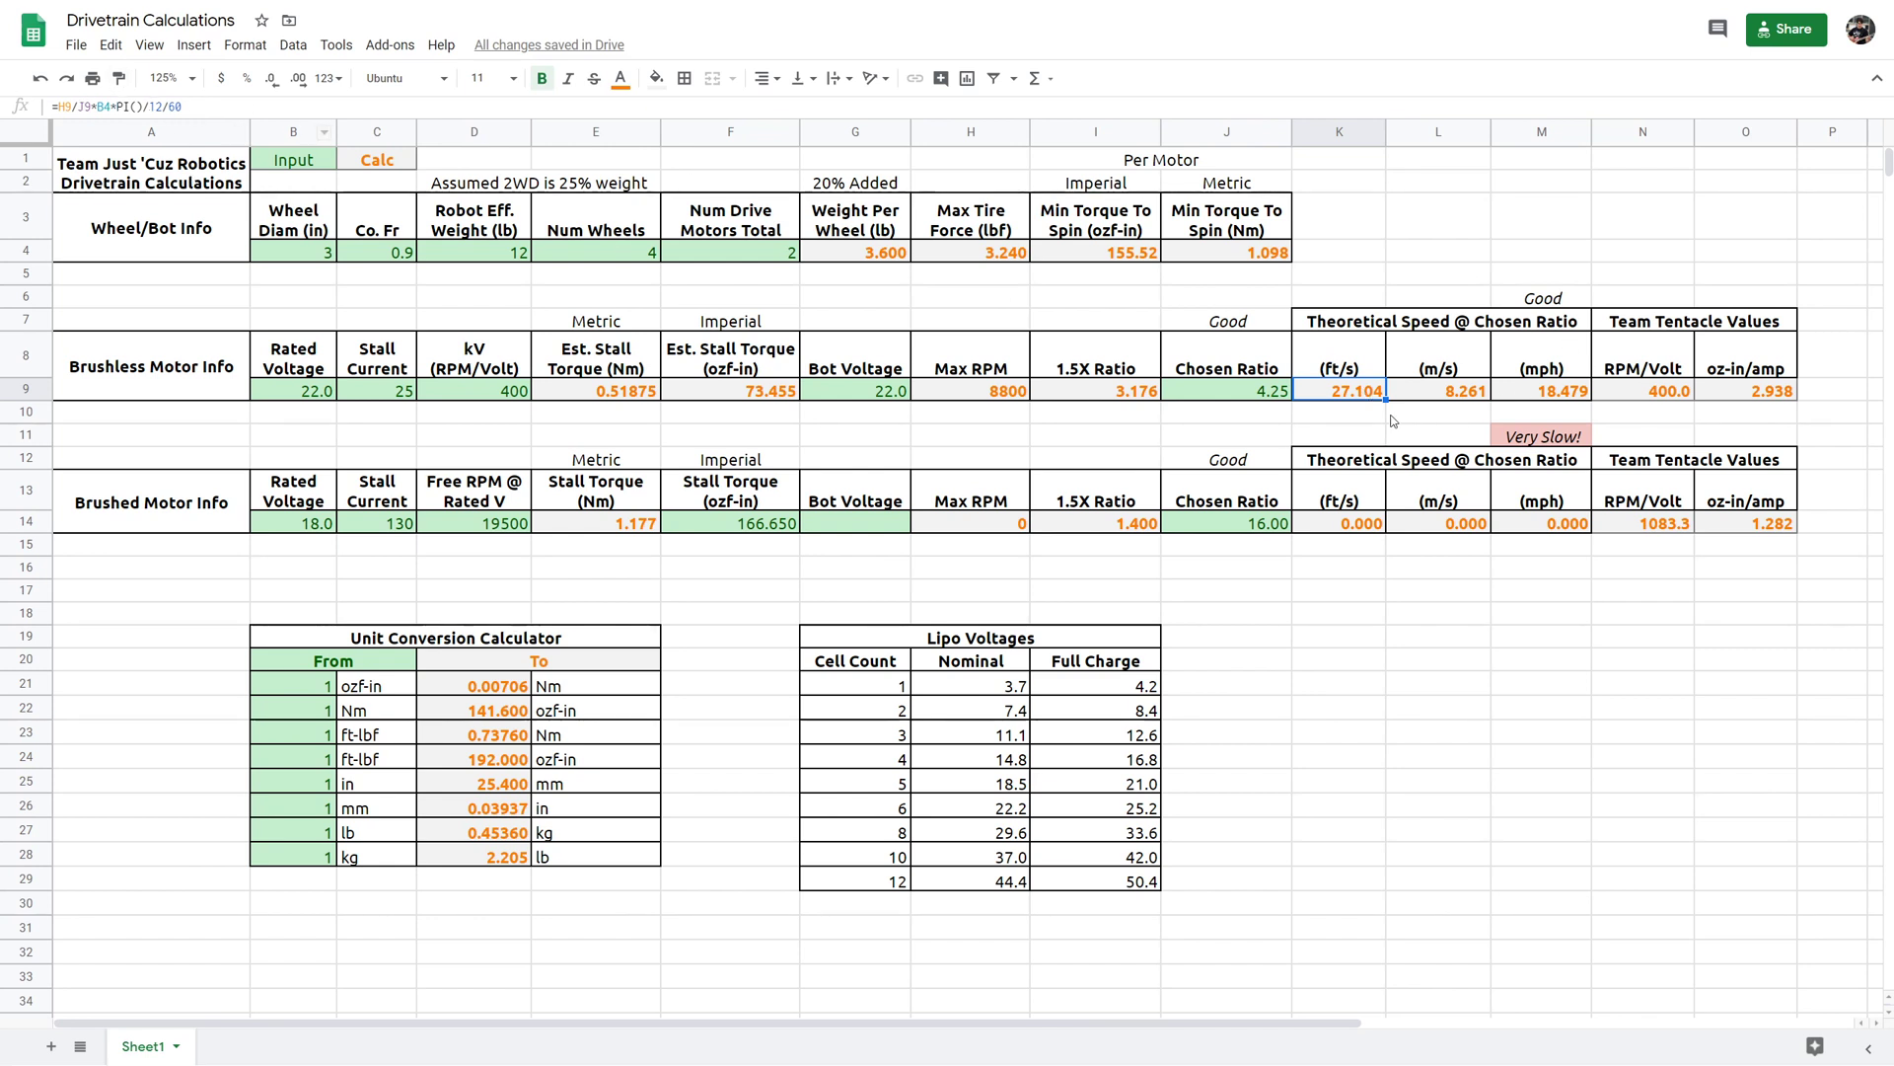
pyautogui.press('Right')
pyautogui.press('Right')
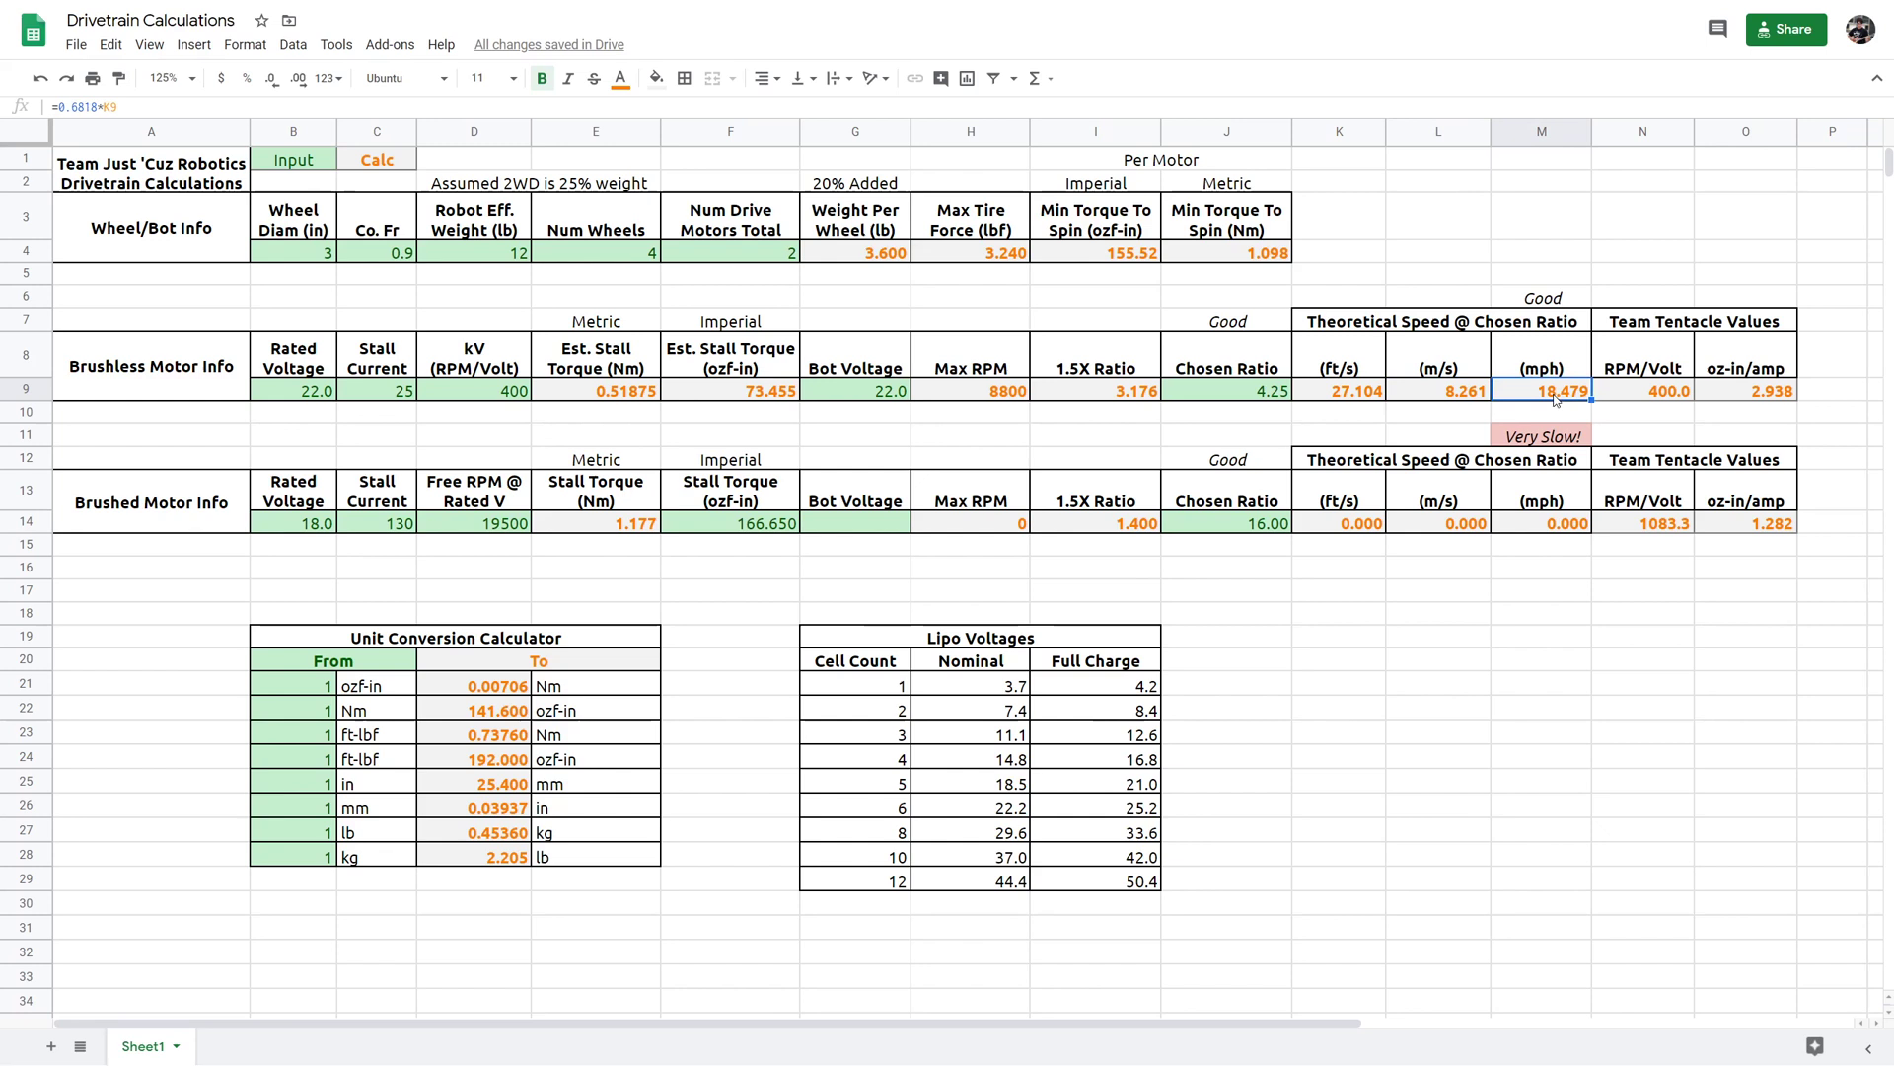
pyautogui.press('Right')
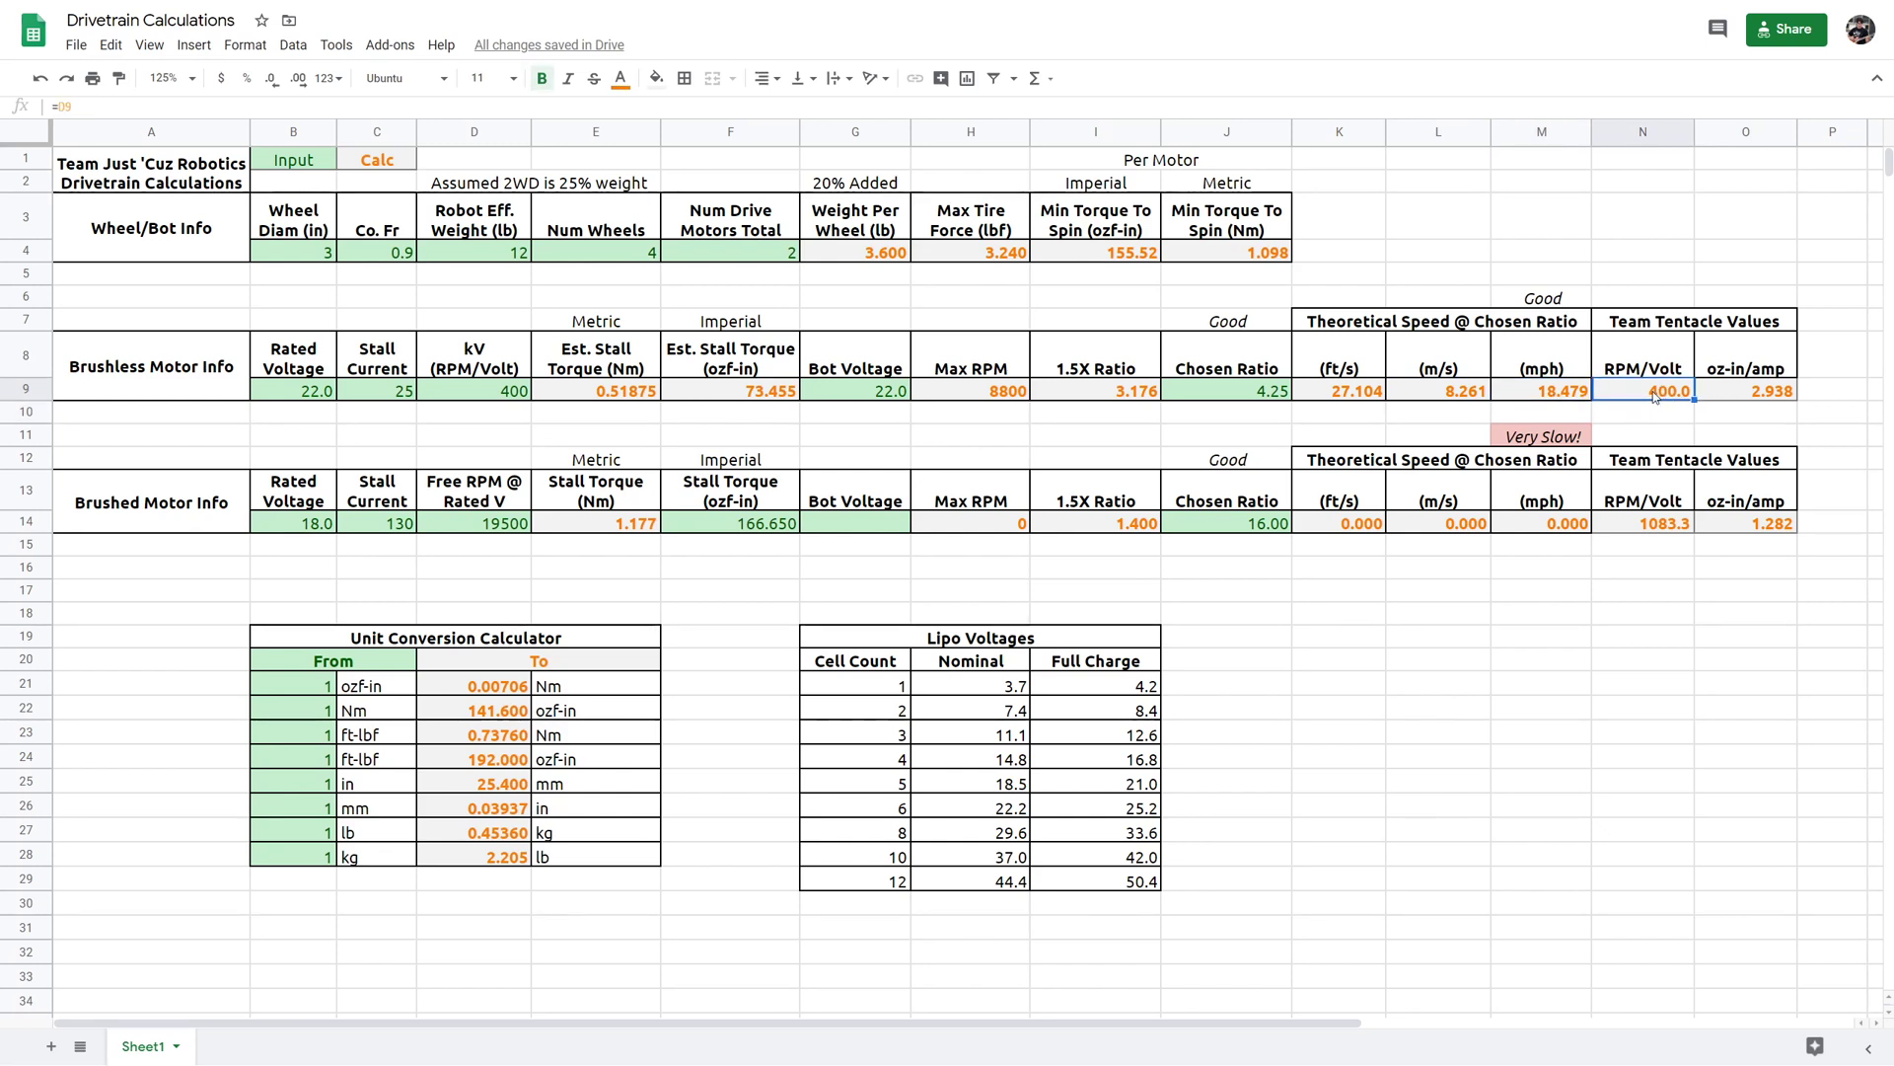
pyautogui.click(1738, 391)
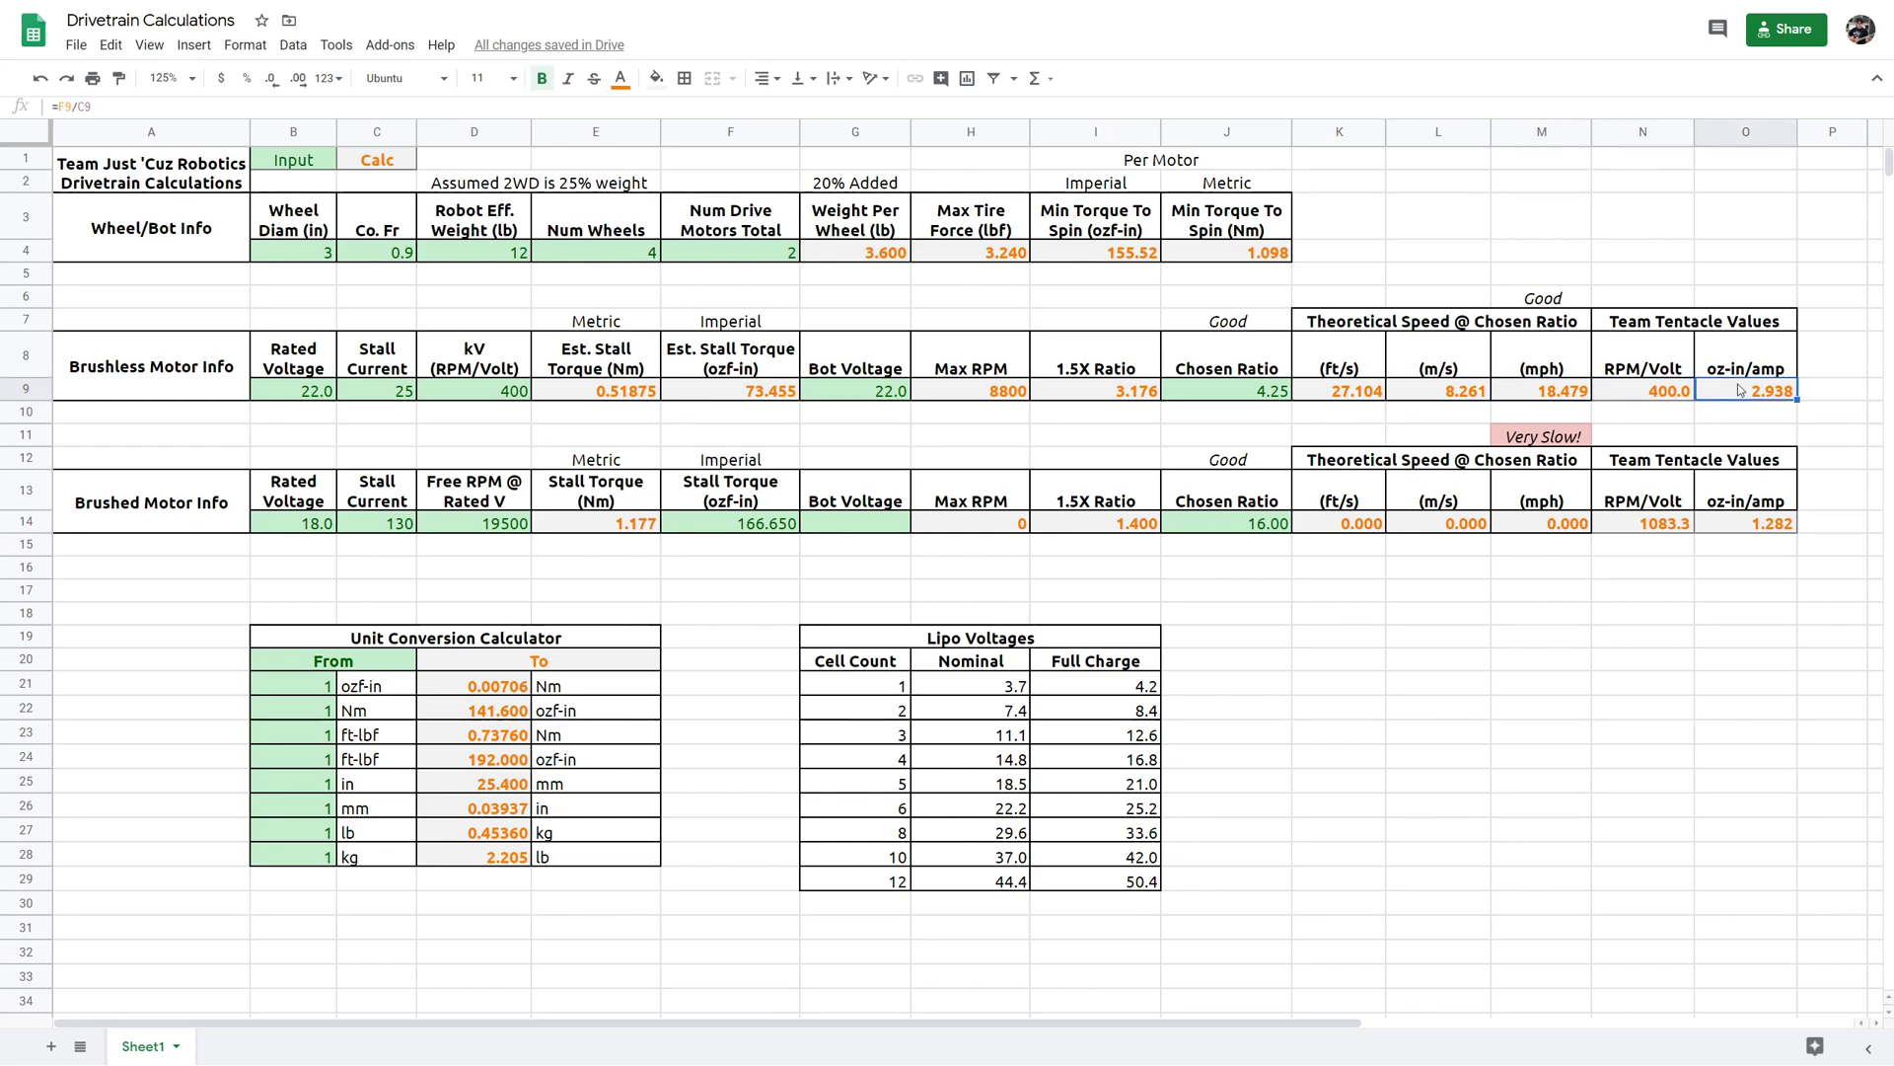
pyautogui.click(1643, 412)
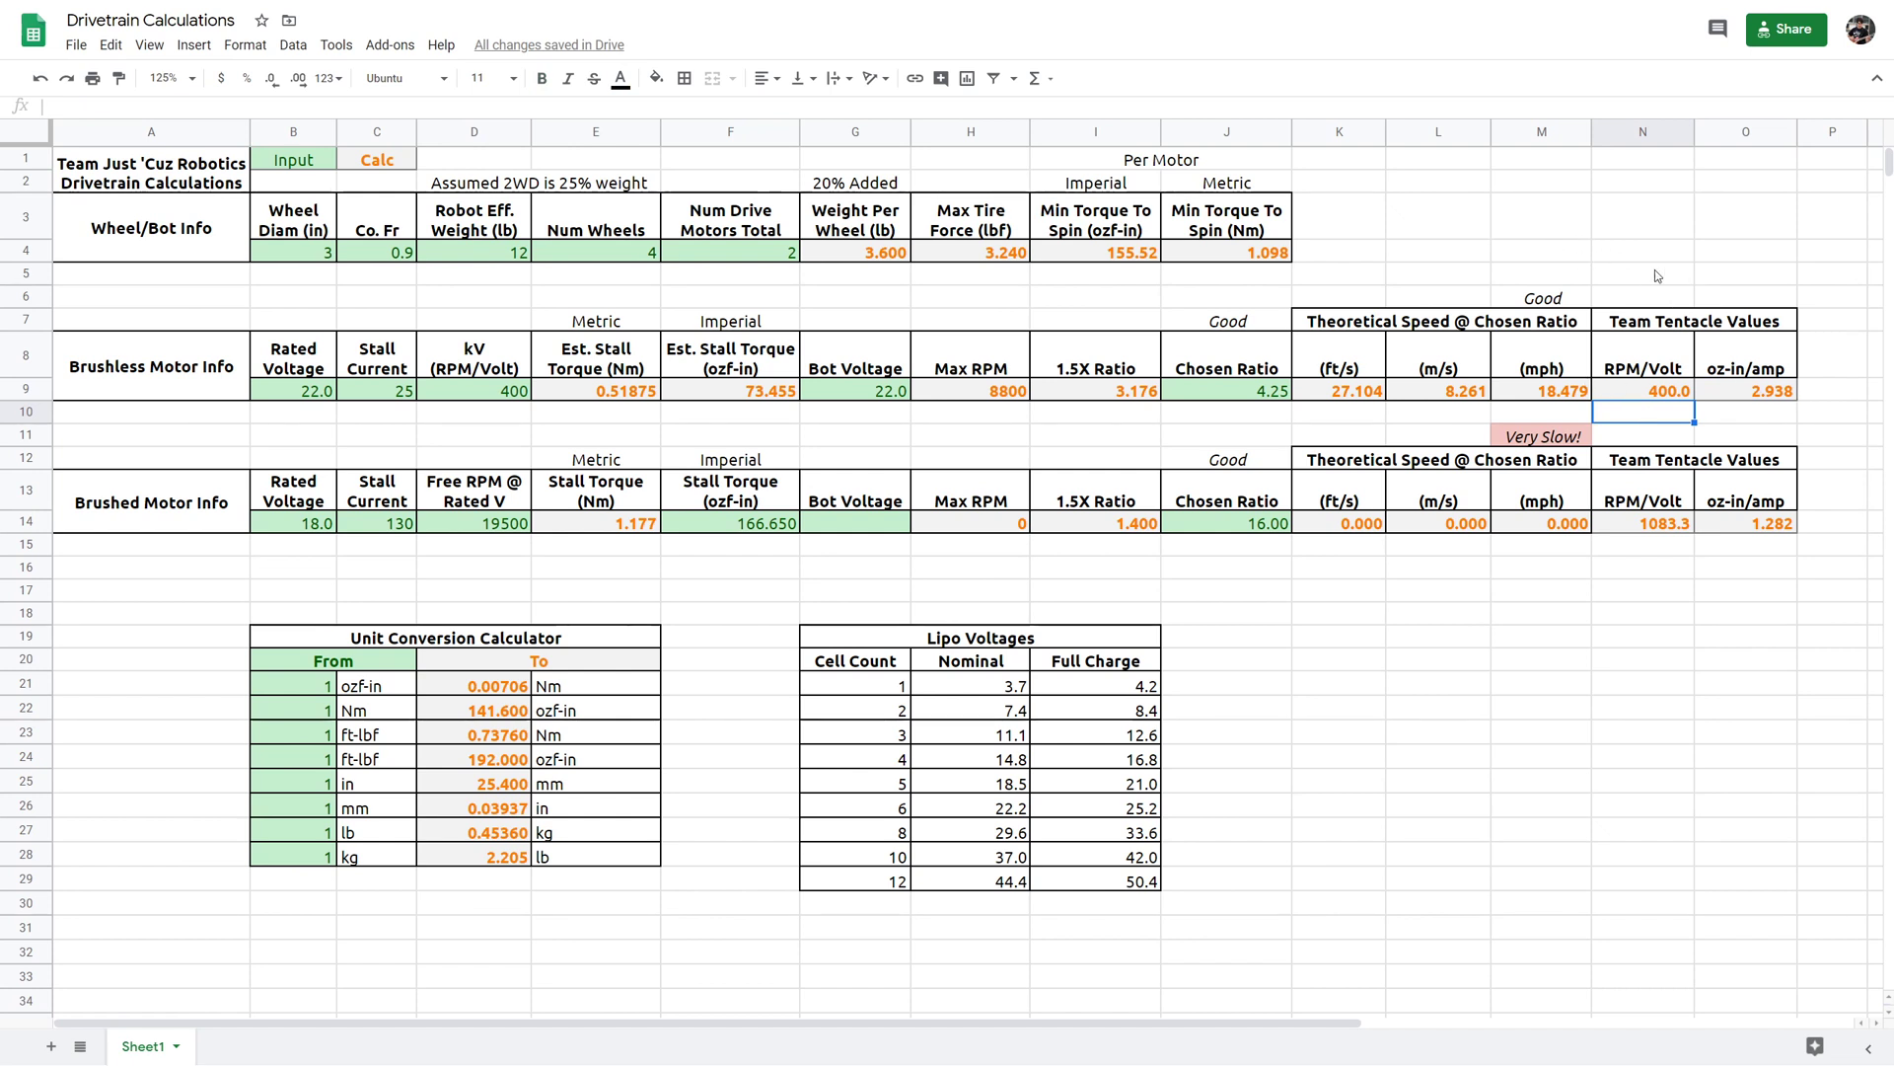
pyautogui.click(1724, 425)
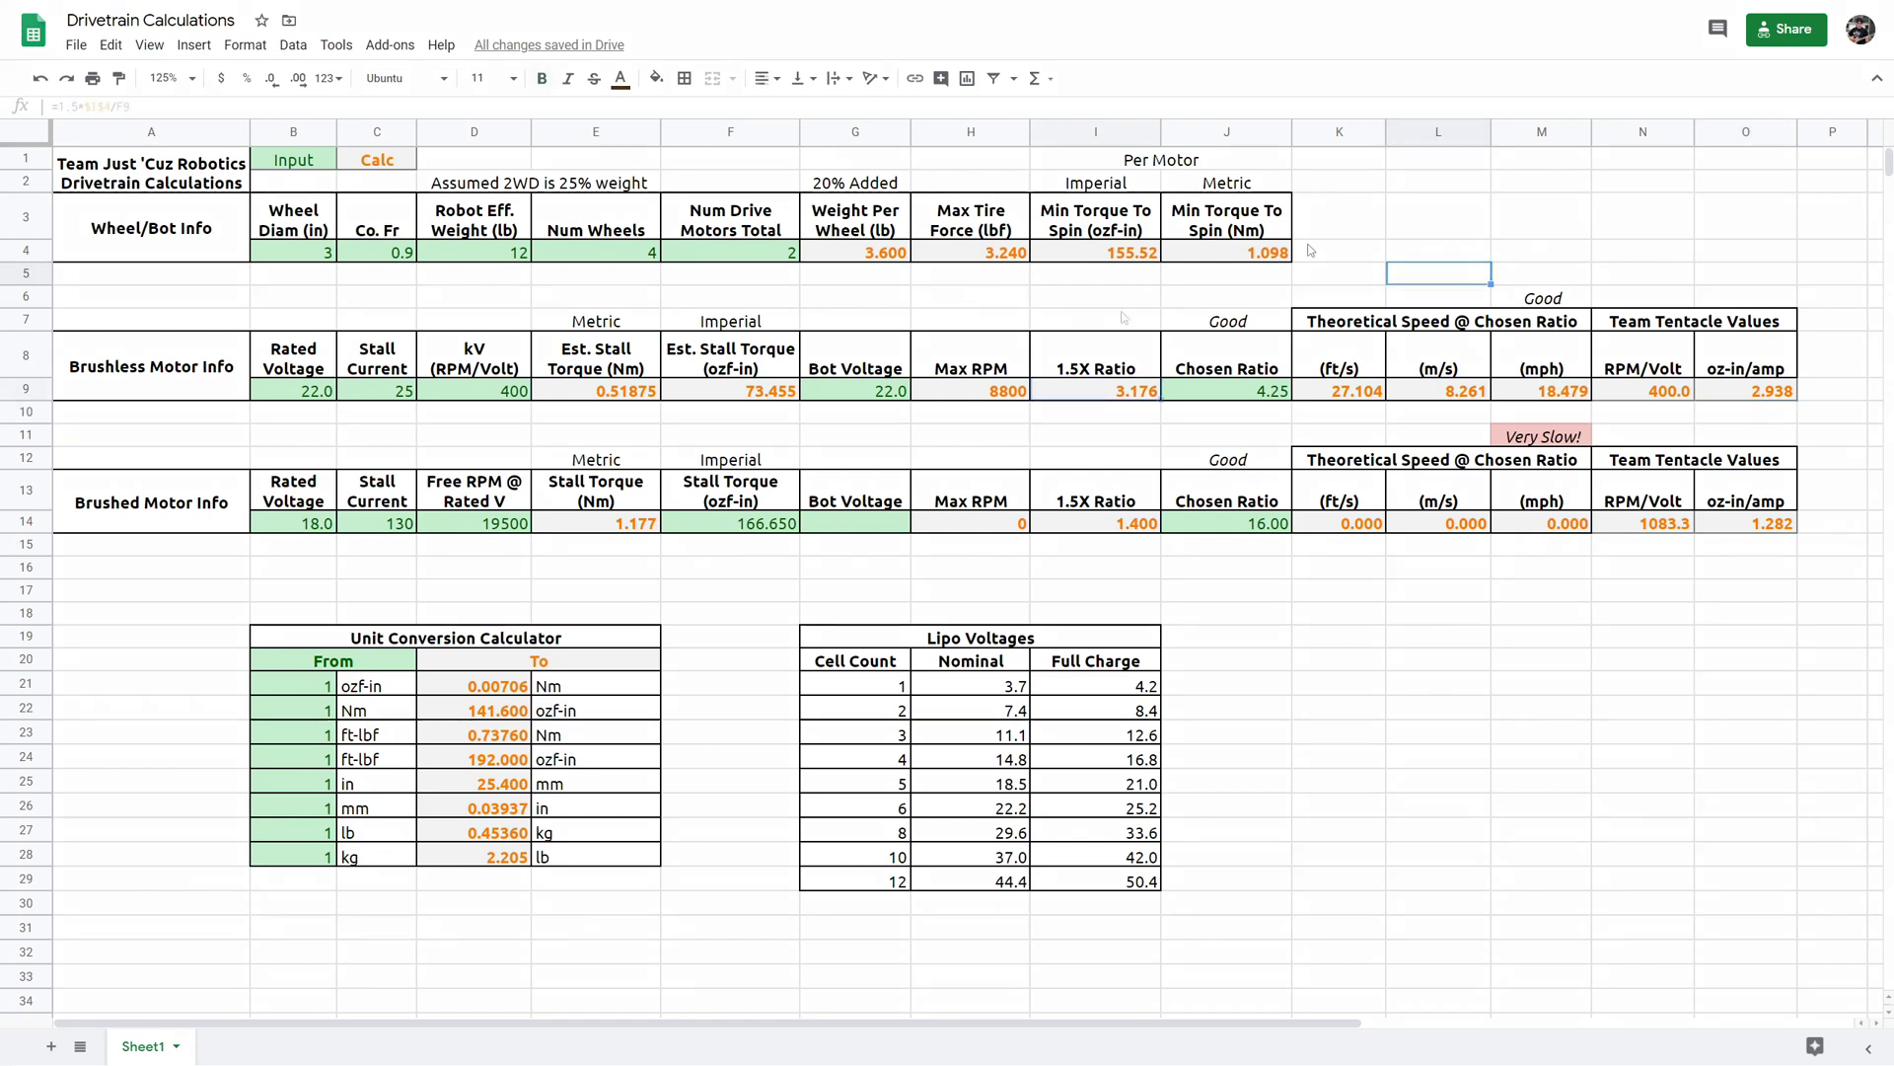
pyautogui.click(1174, 392)
pyautogui.click(1110, 394)
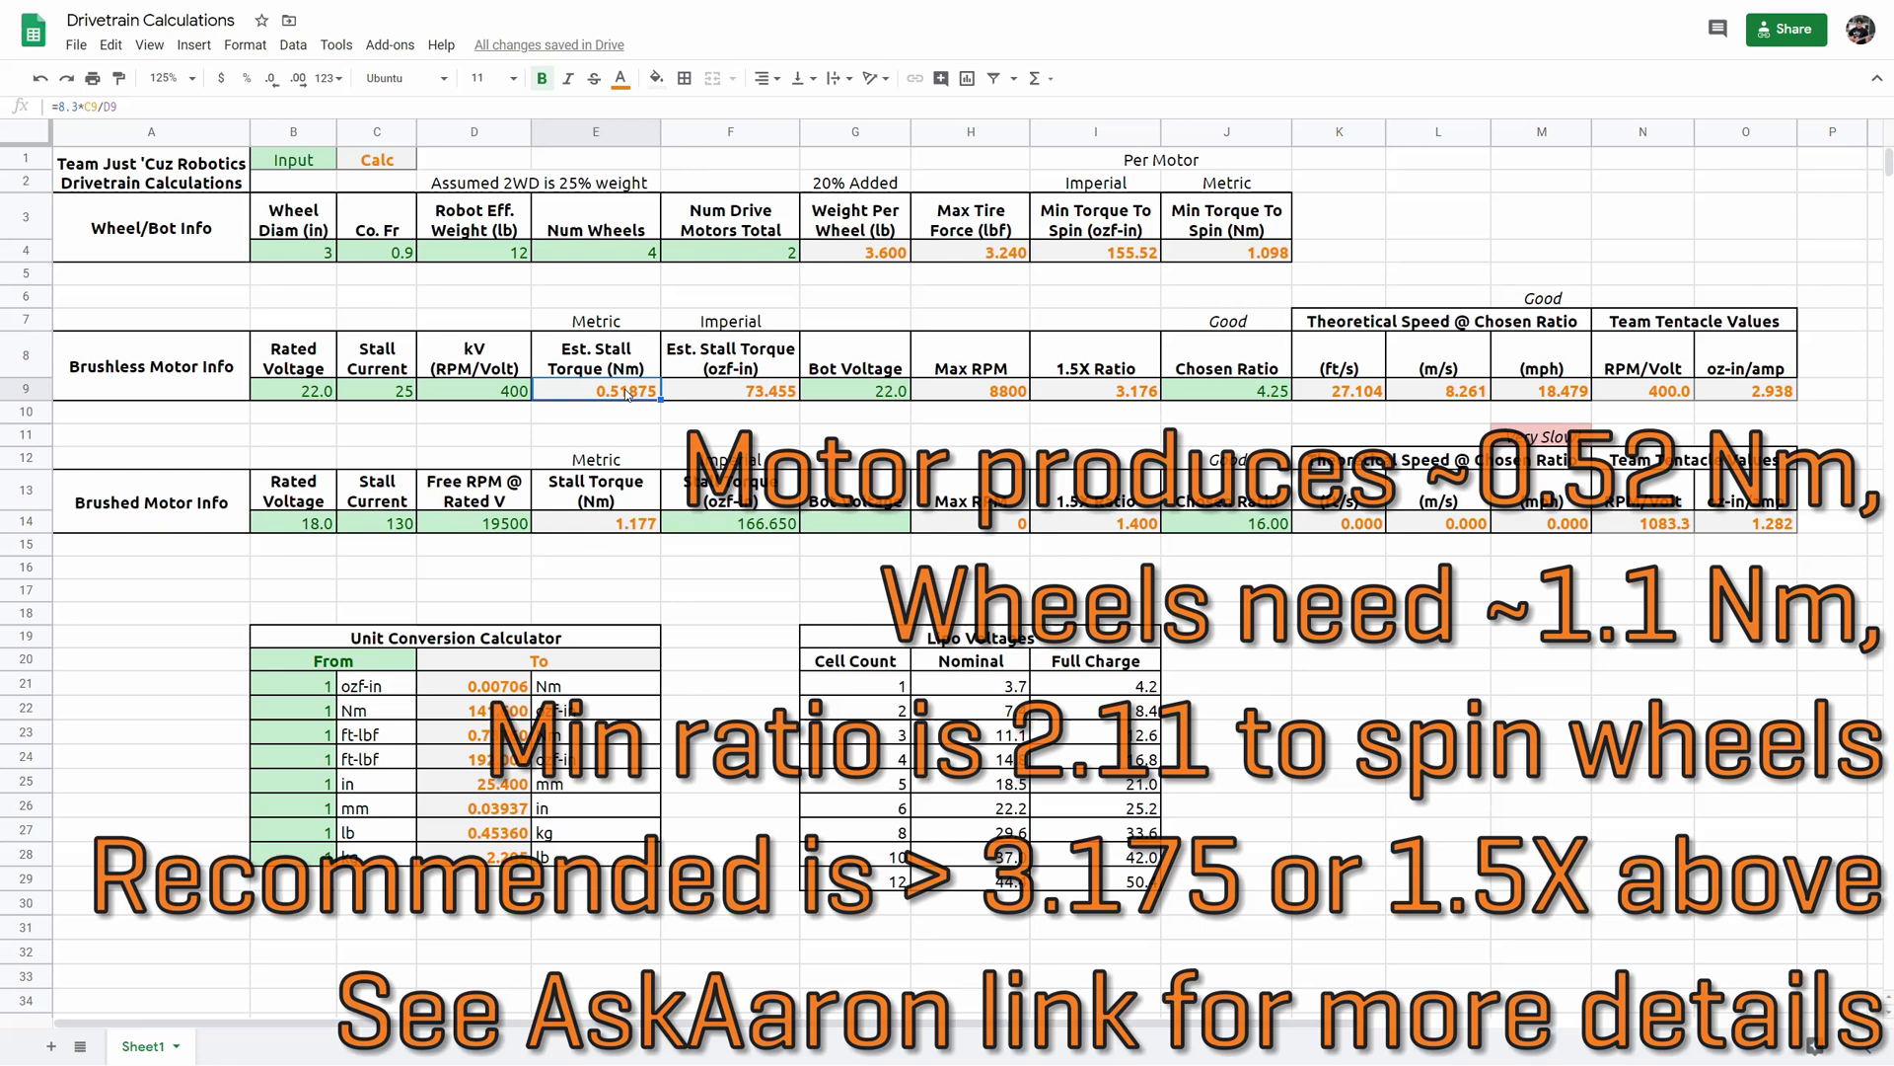
pyautogui.click(588, 395)
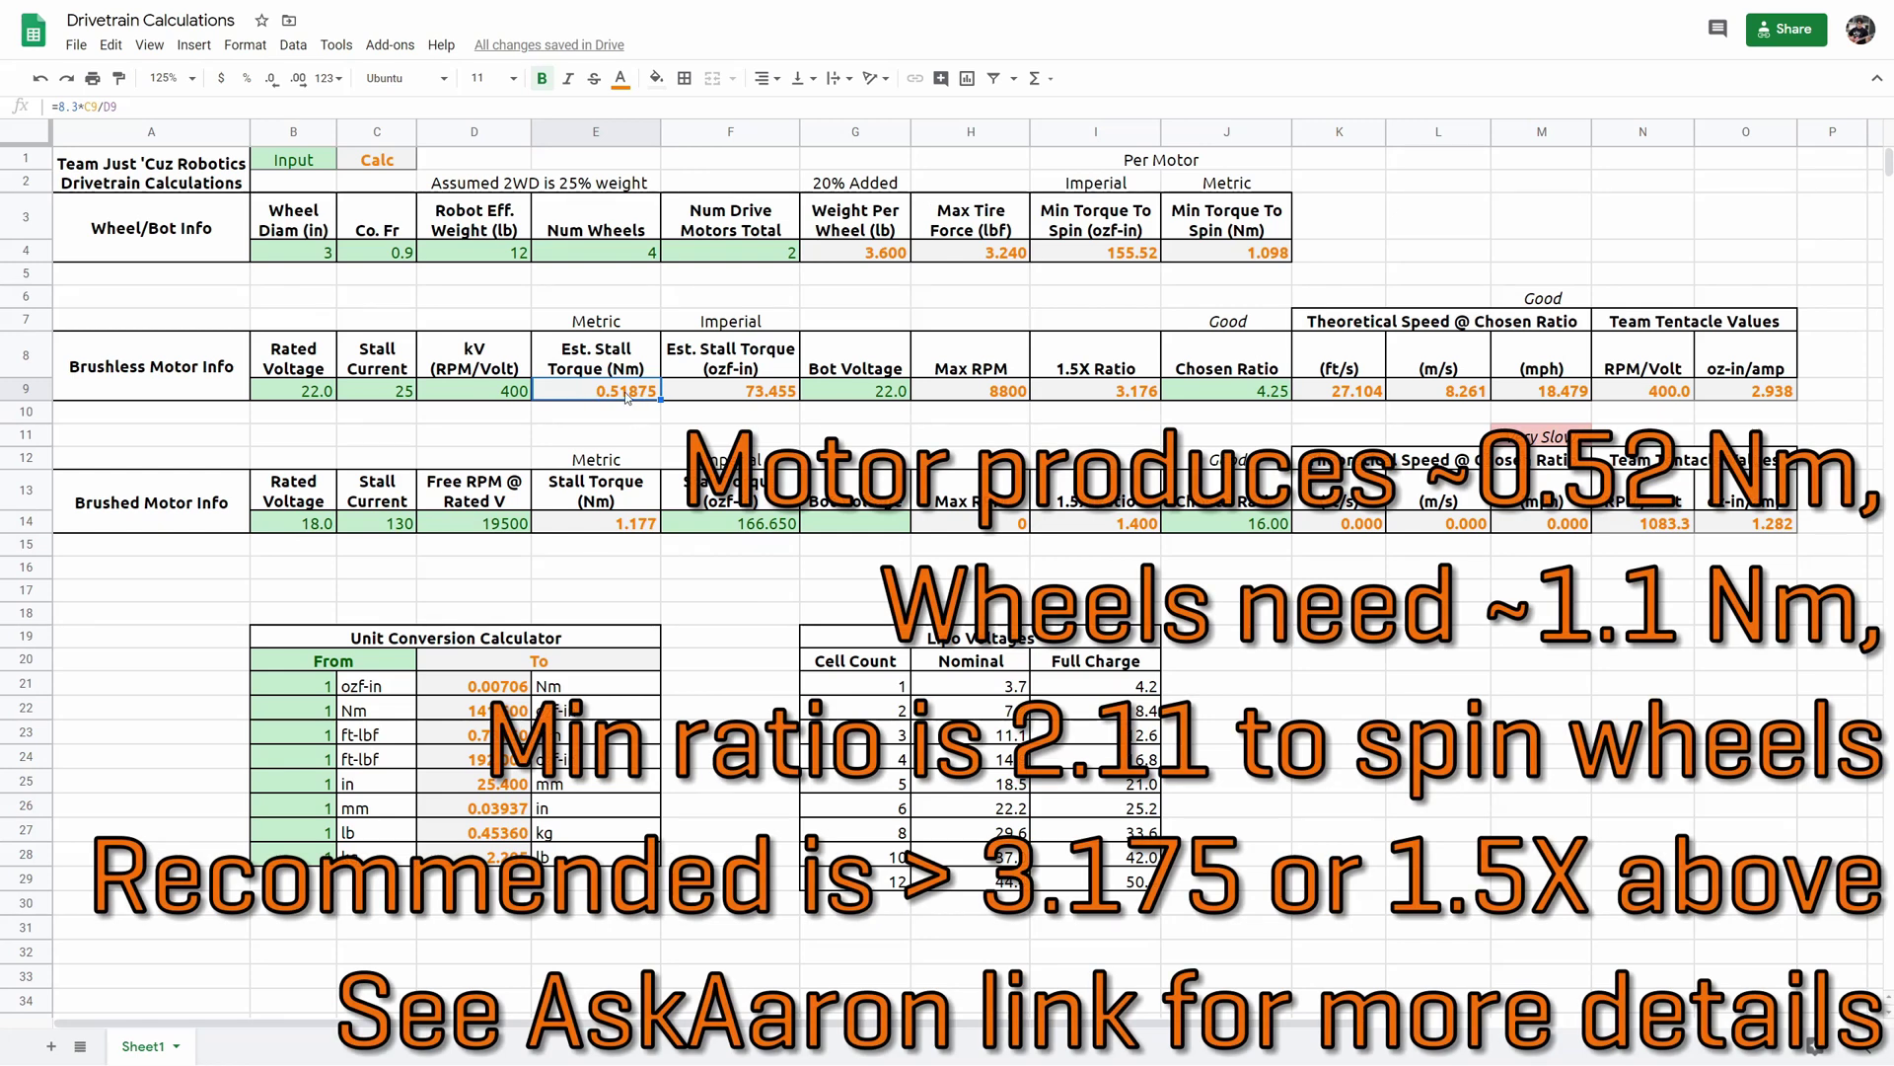
pyautogui.click(1226, 260)
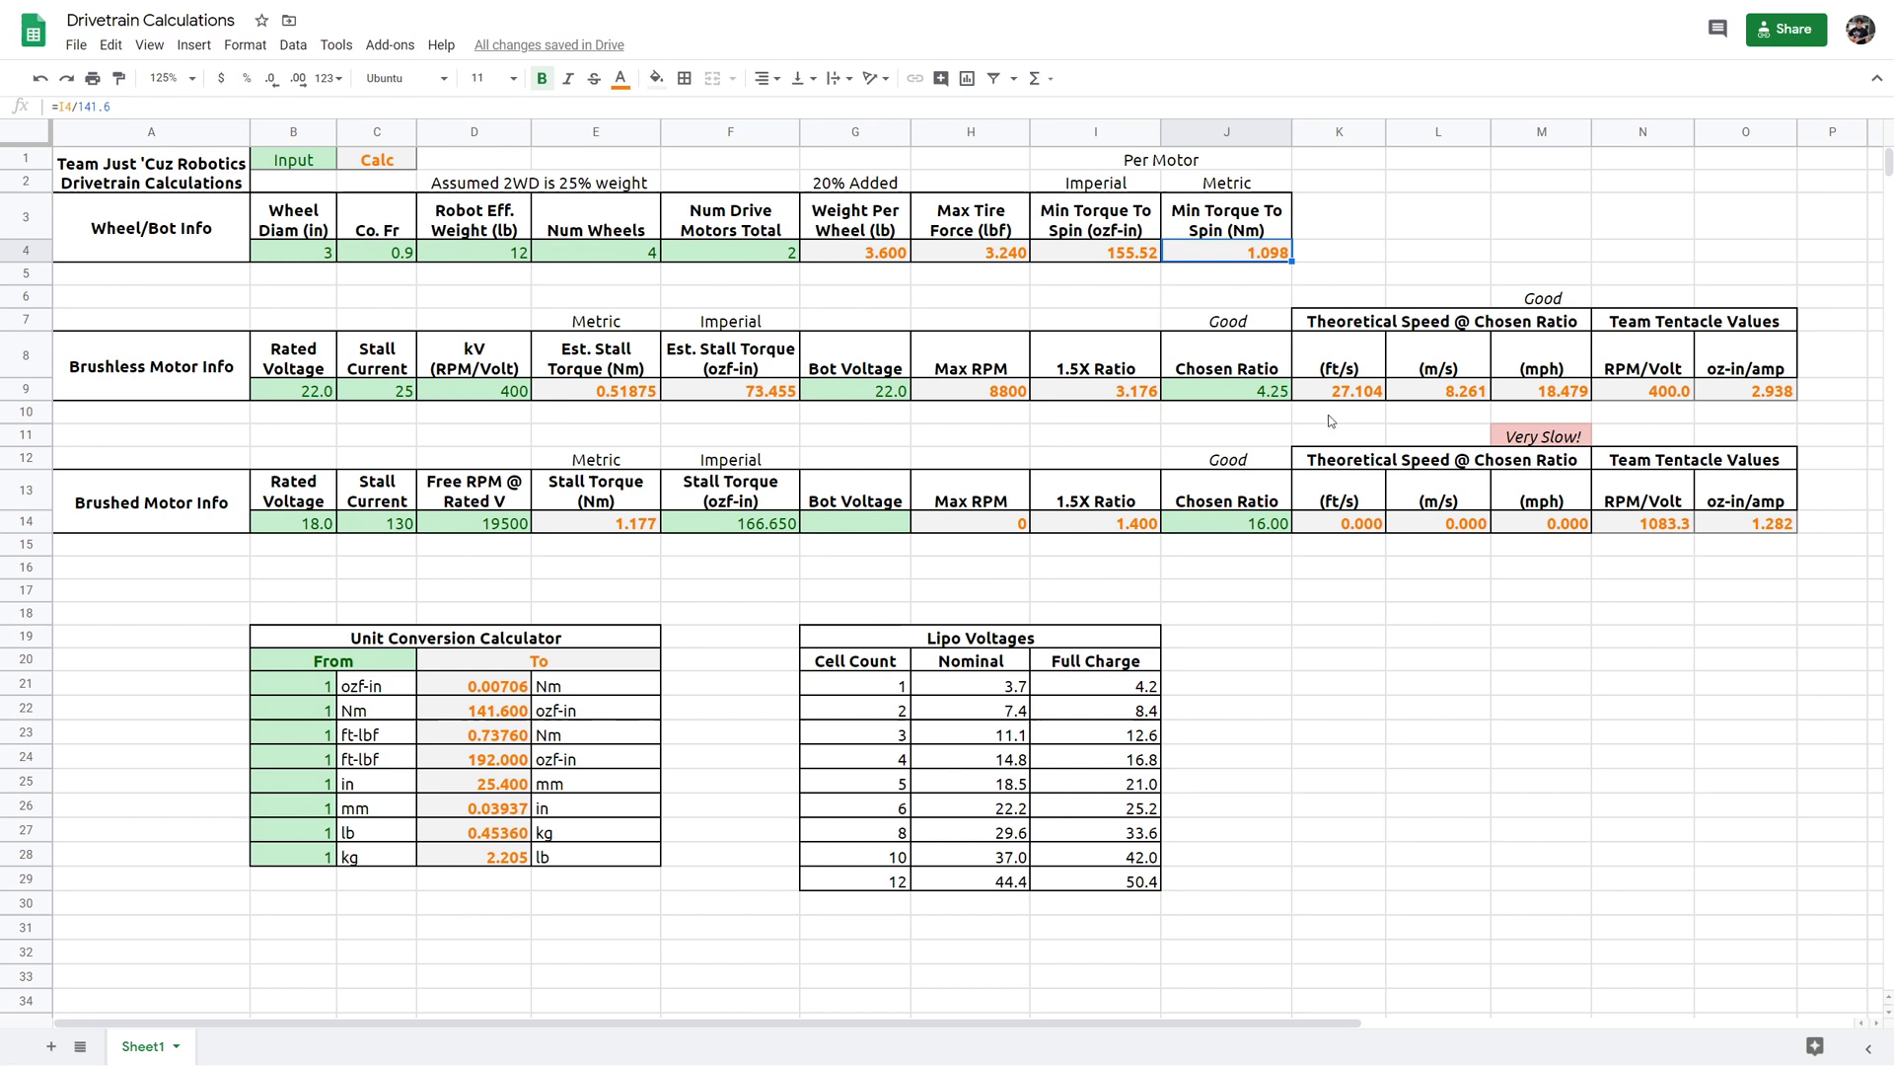
pyautogui.click(1075, 392)
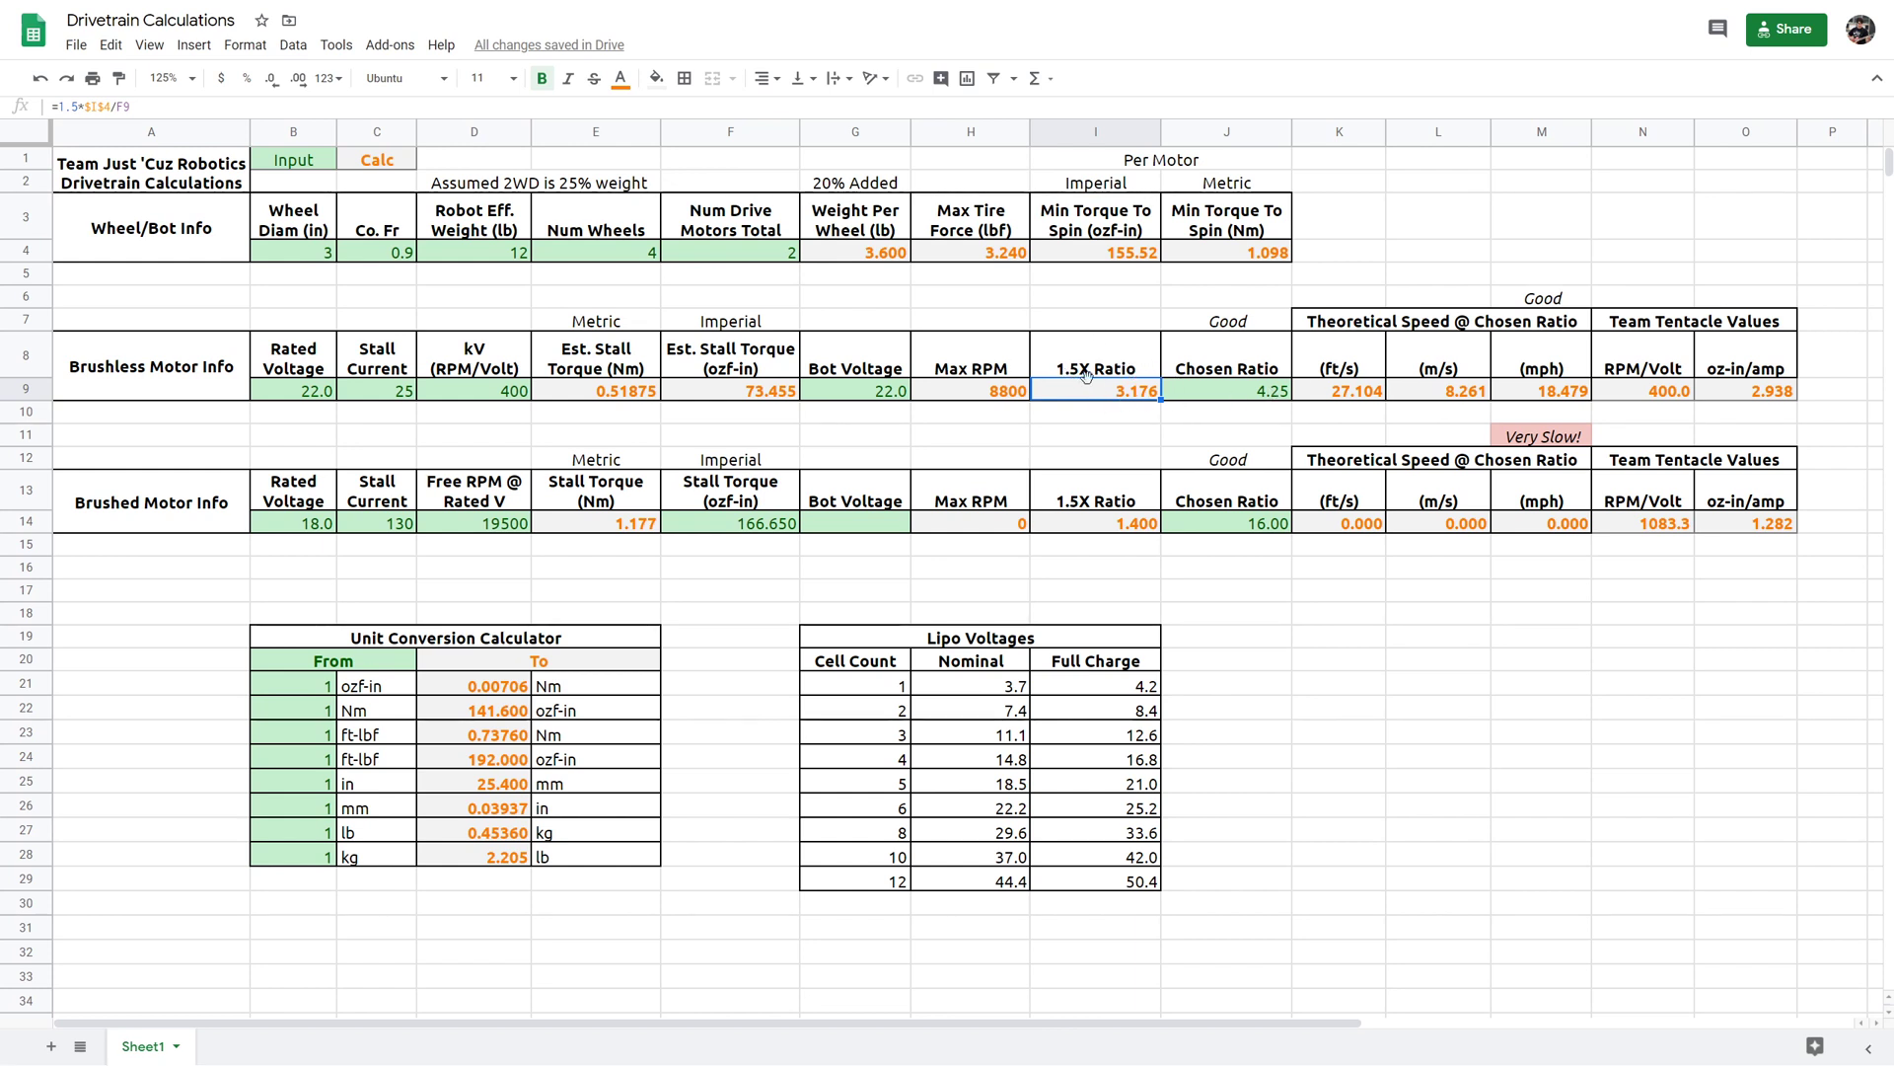
# - Test Chosen Ratio values of 3 (Too Low!) and 4, then undo back to 4.25
pyautogui.click(1235, 396)
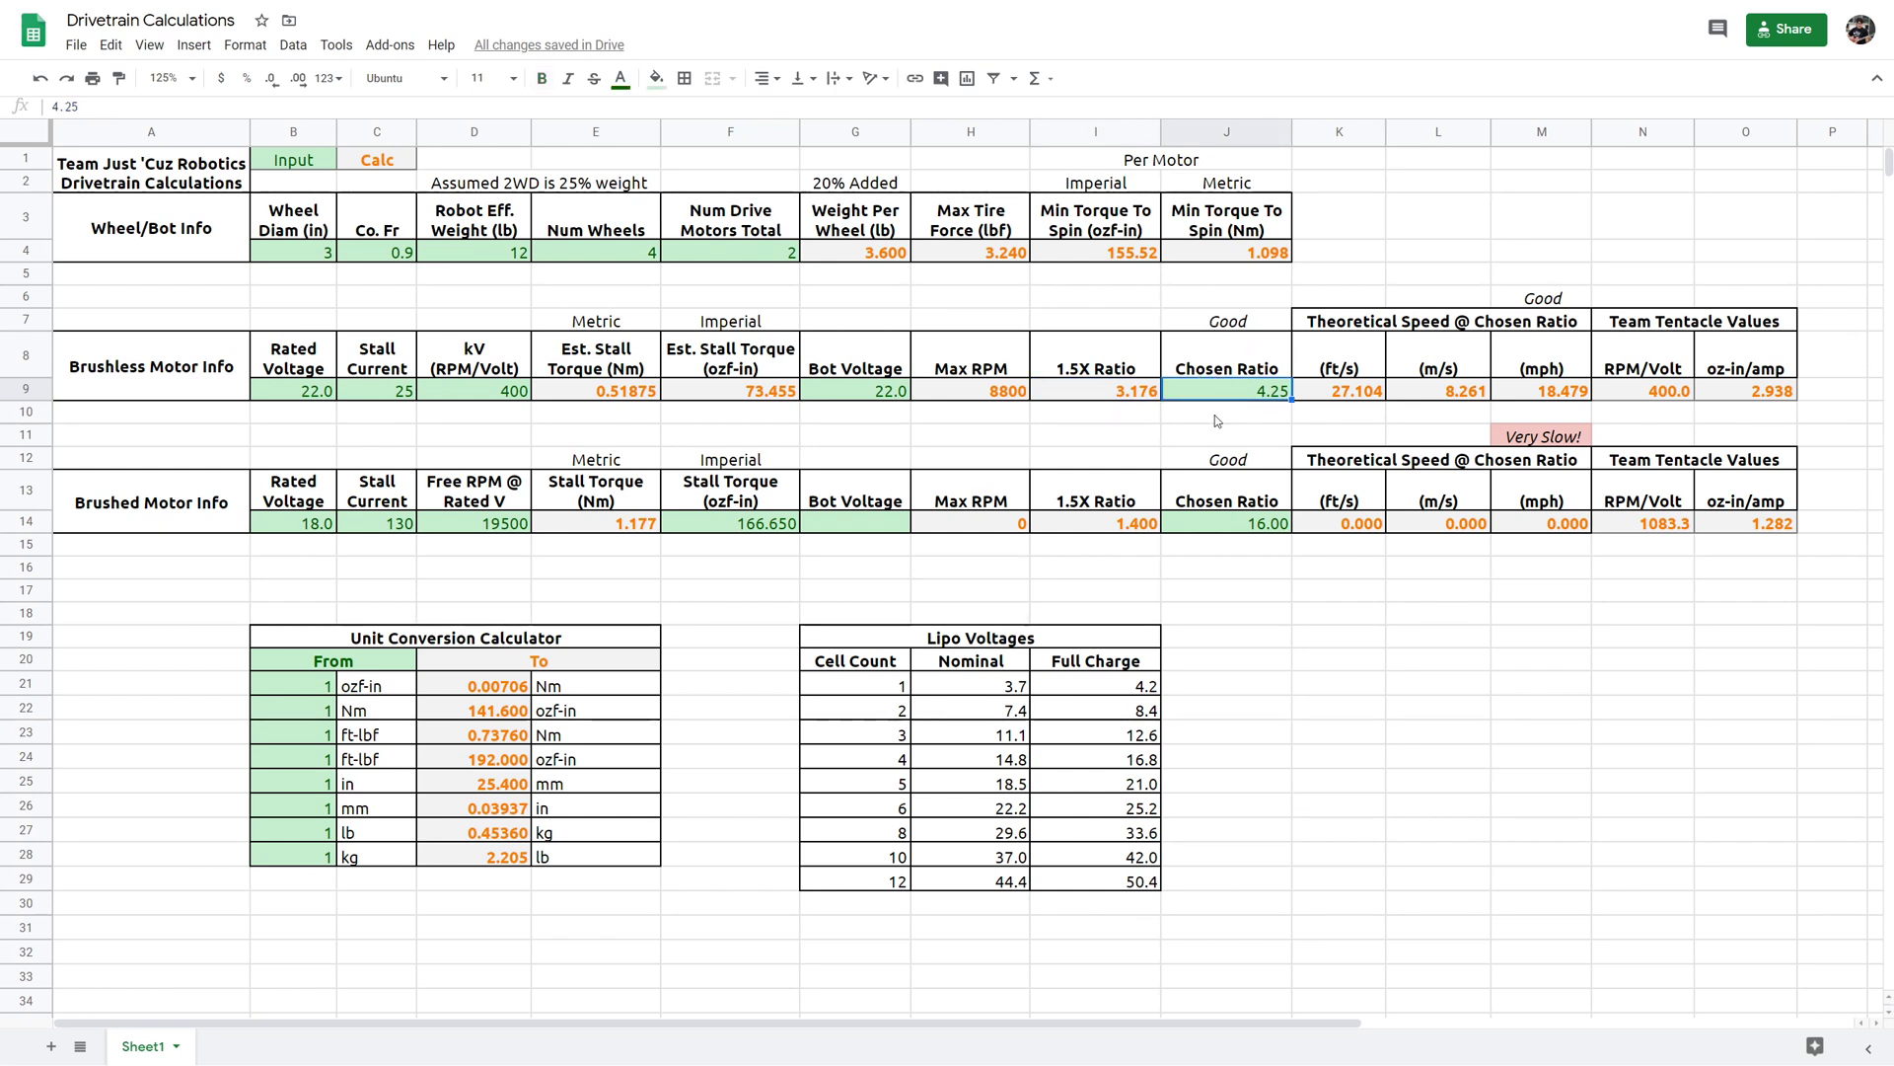
pyautogui.write('3')
pyautogui.press('Return')
pyautogui.press('Up')
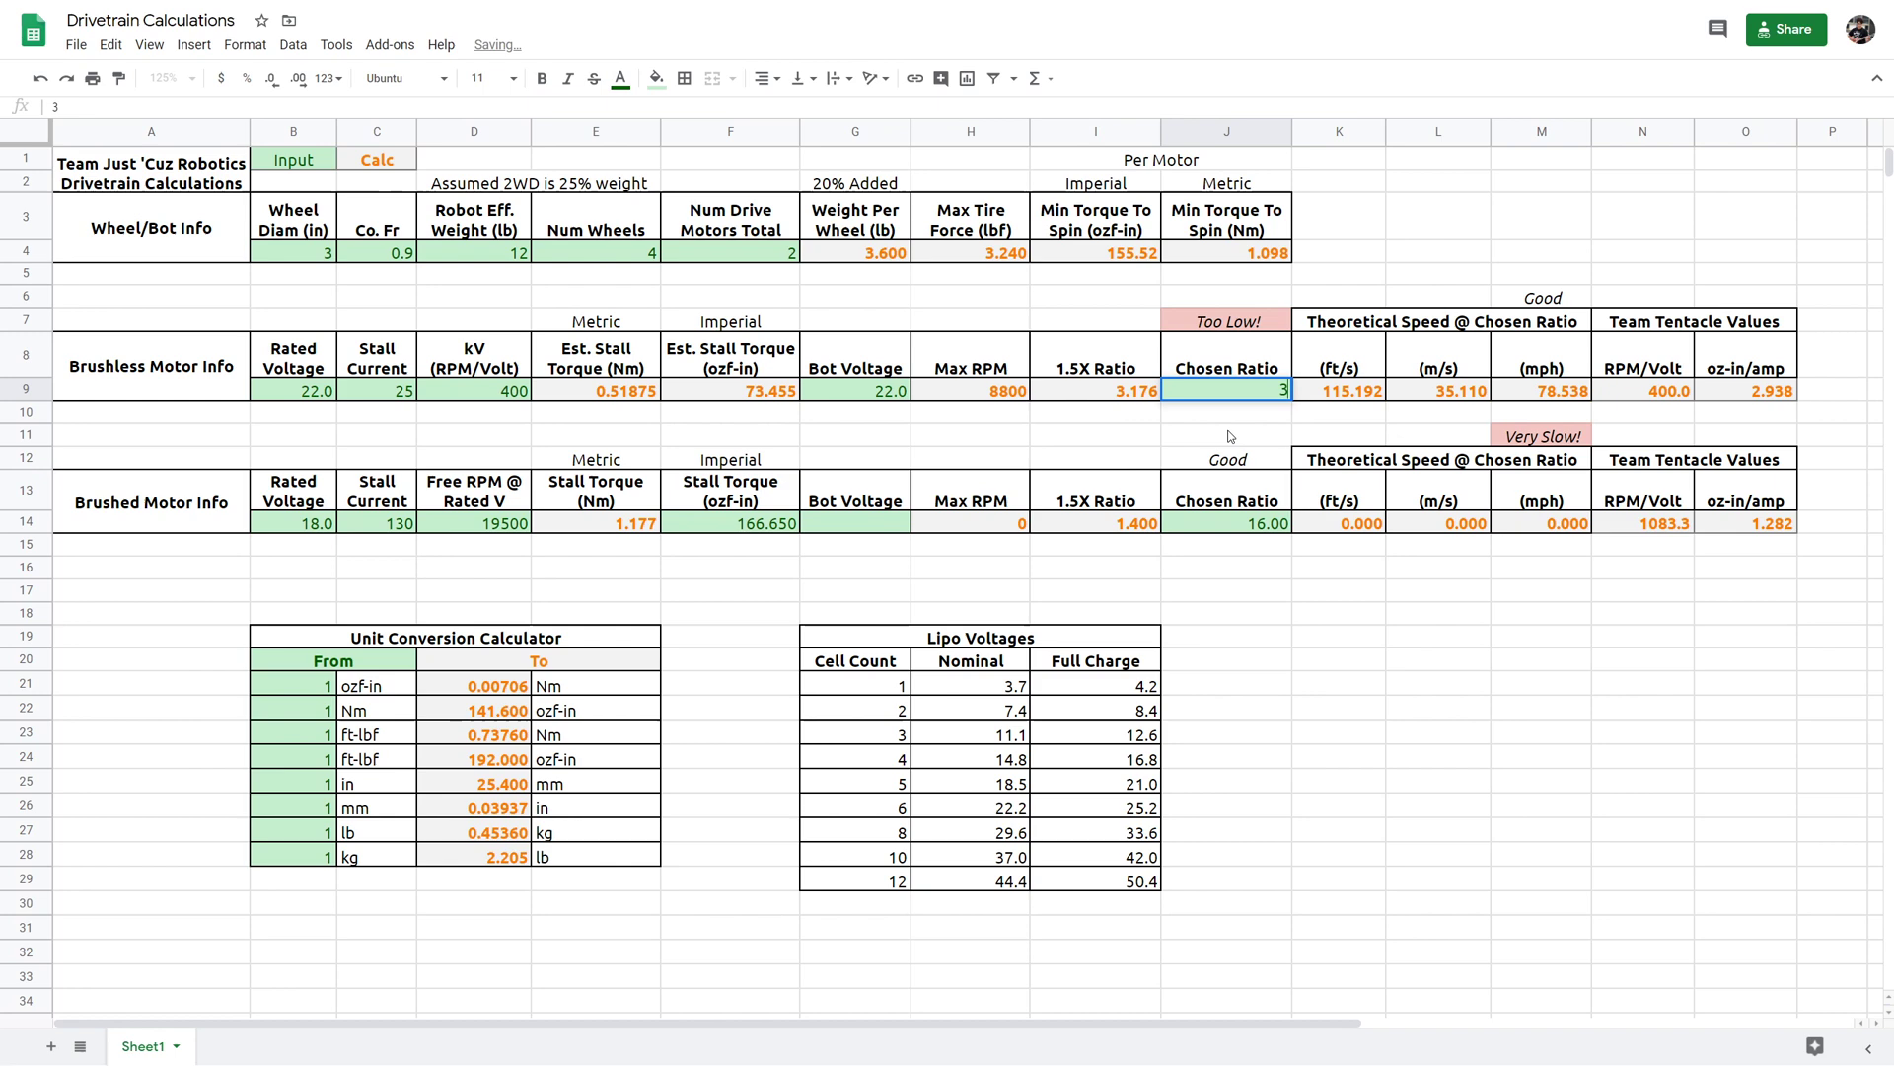
pyautogui.write('4')
pyautogui.press('Return')
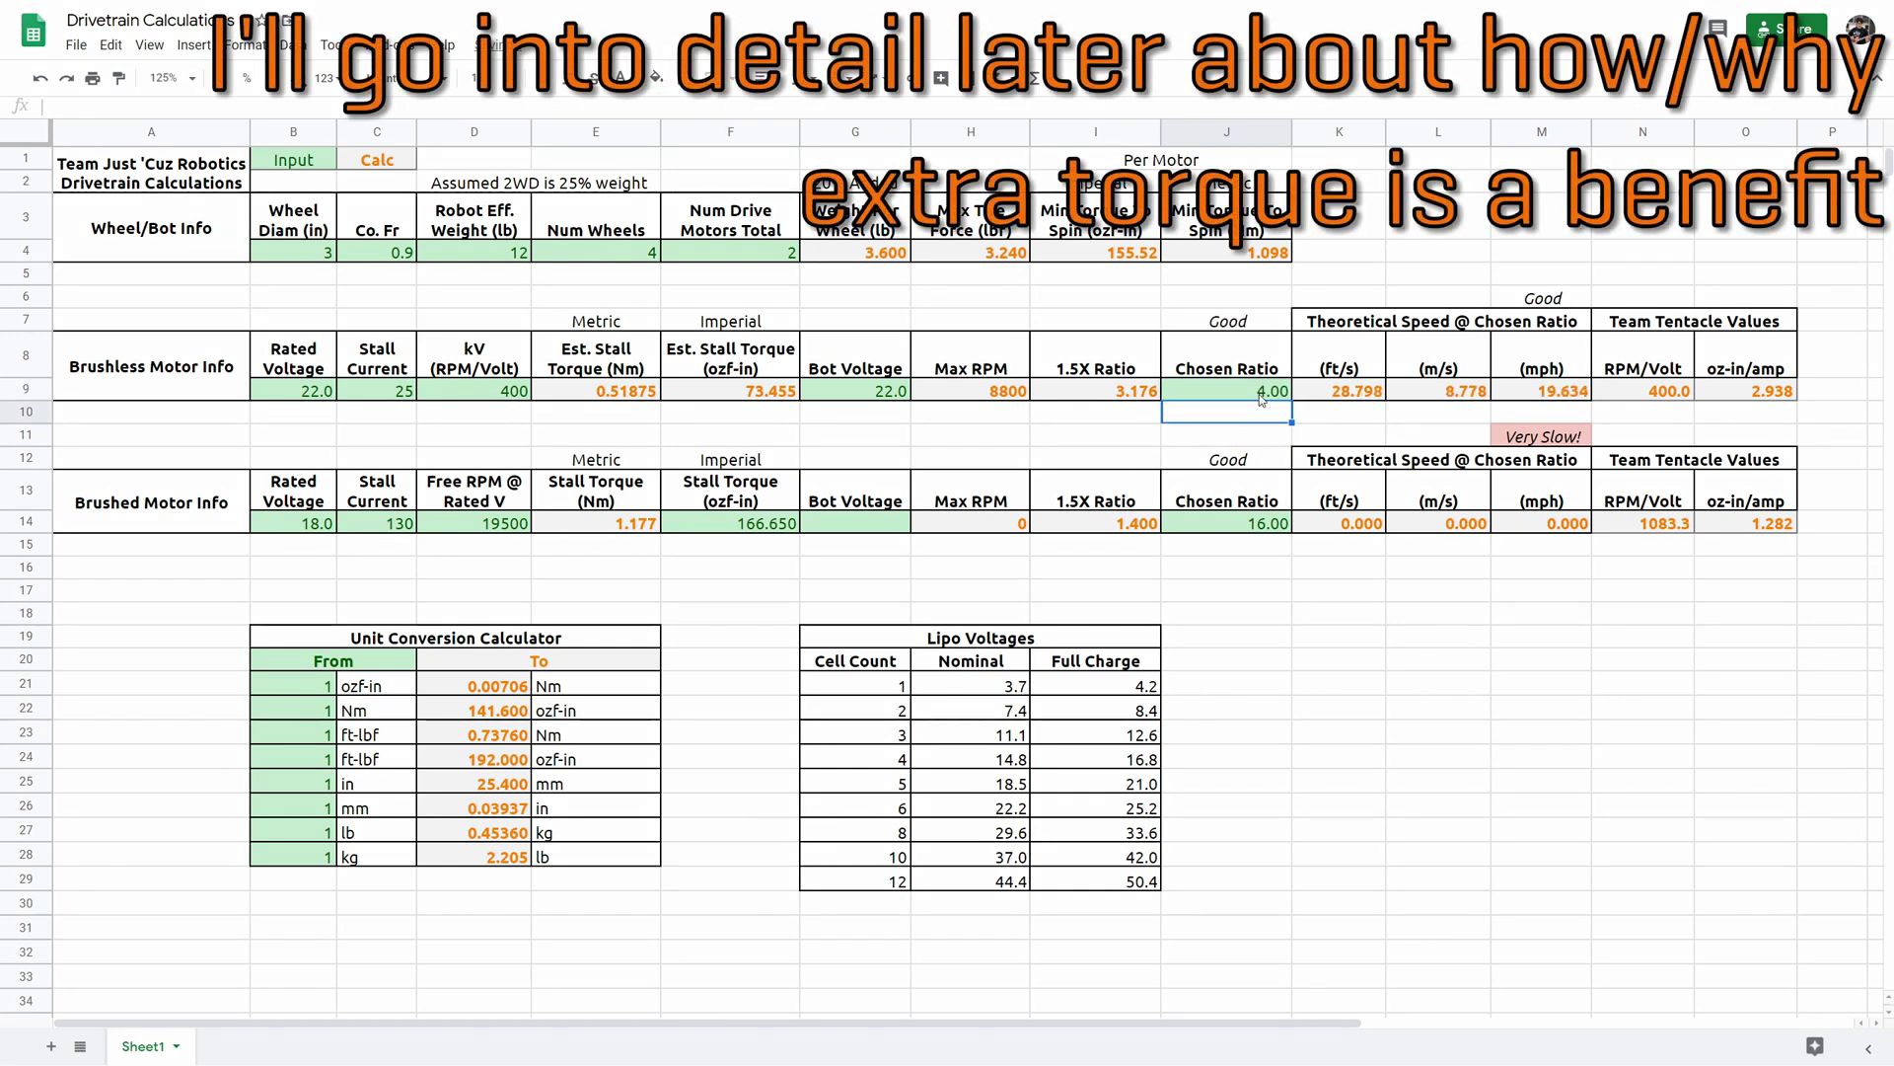
pyautogui.hotkey('ctrl', 'z')
pyautogui.hotkey('ctrl', 'z')
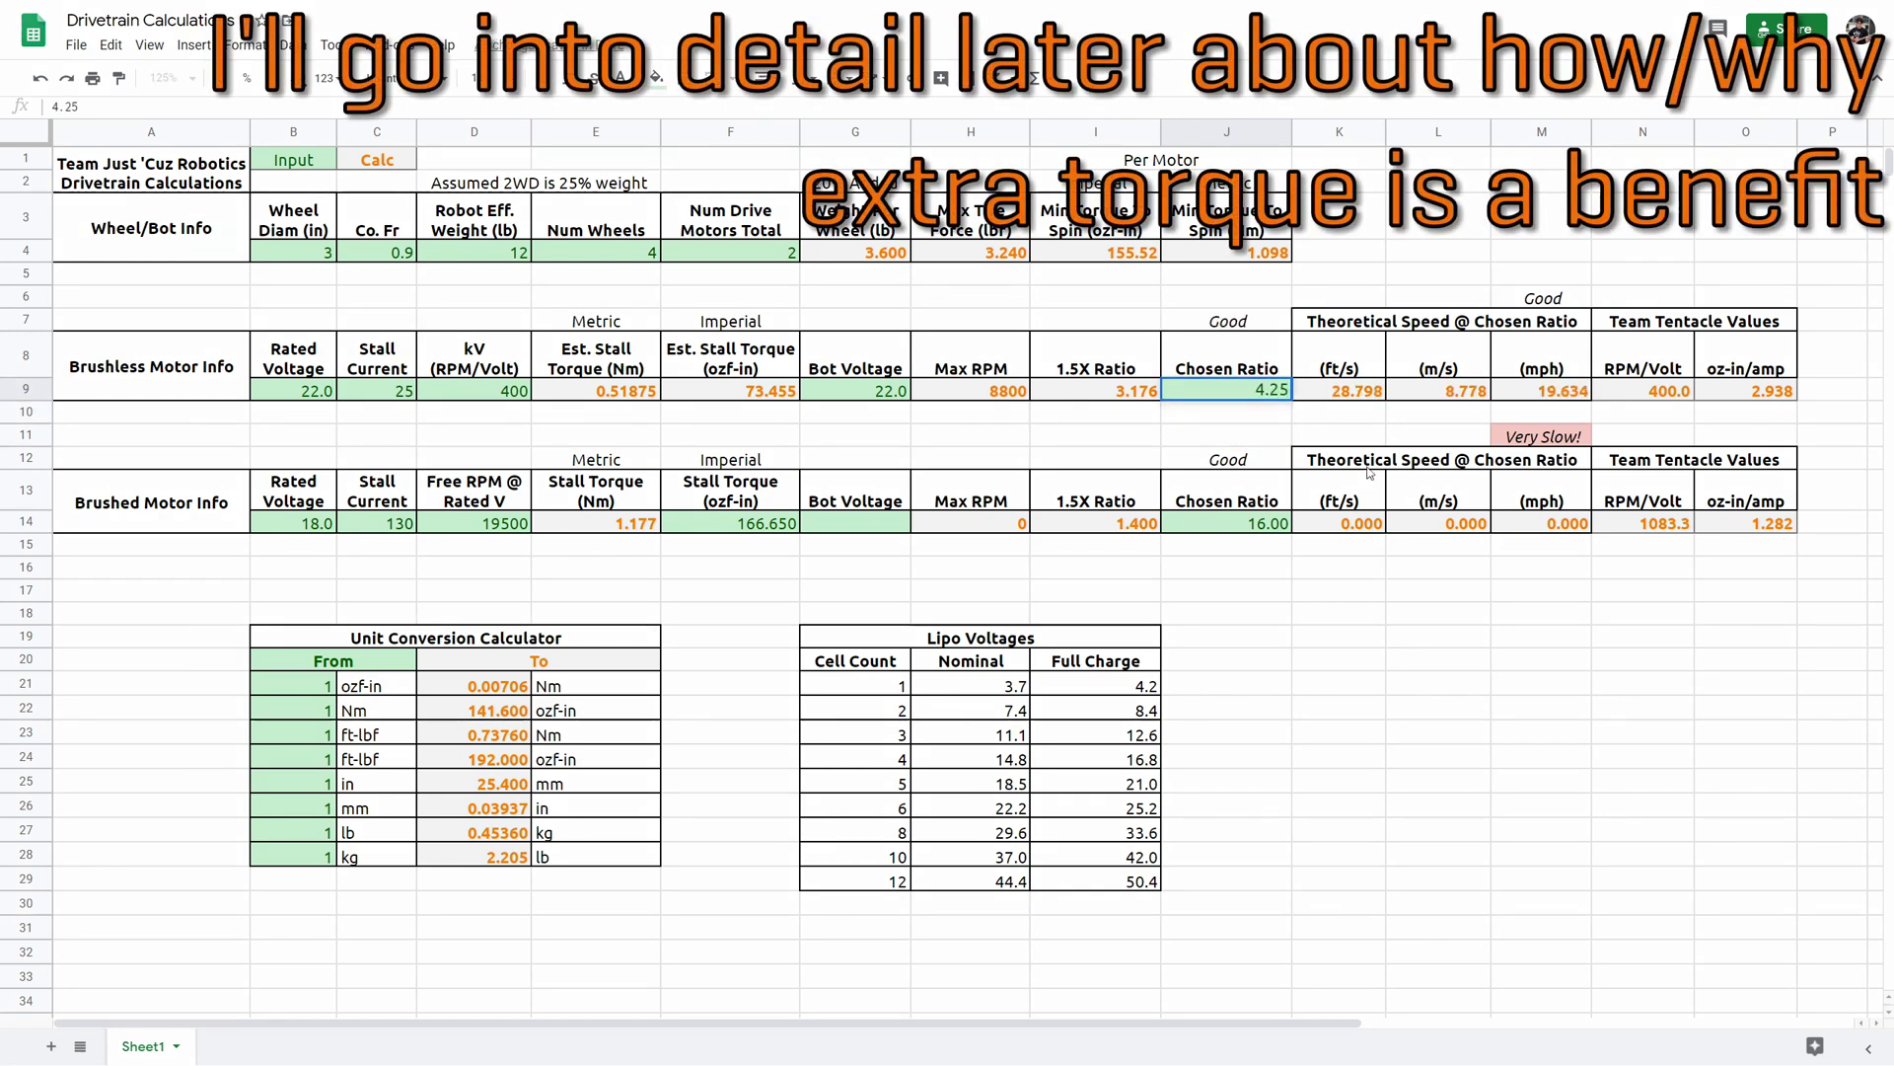
# - Review the three theoretical speed values, then set the Chosen Ratio to 3.18
pyautogui.press('Right')
pyautogui.click(1526, 395)
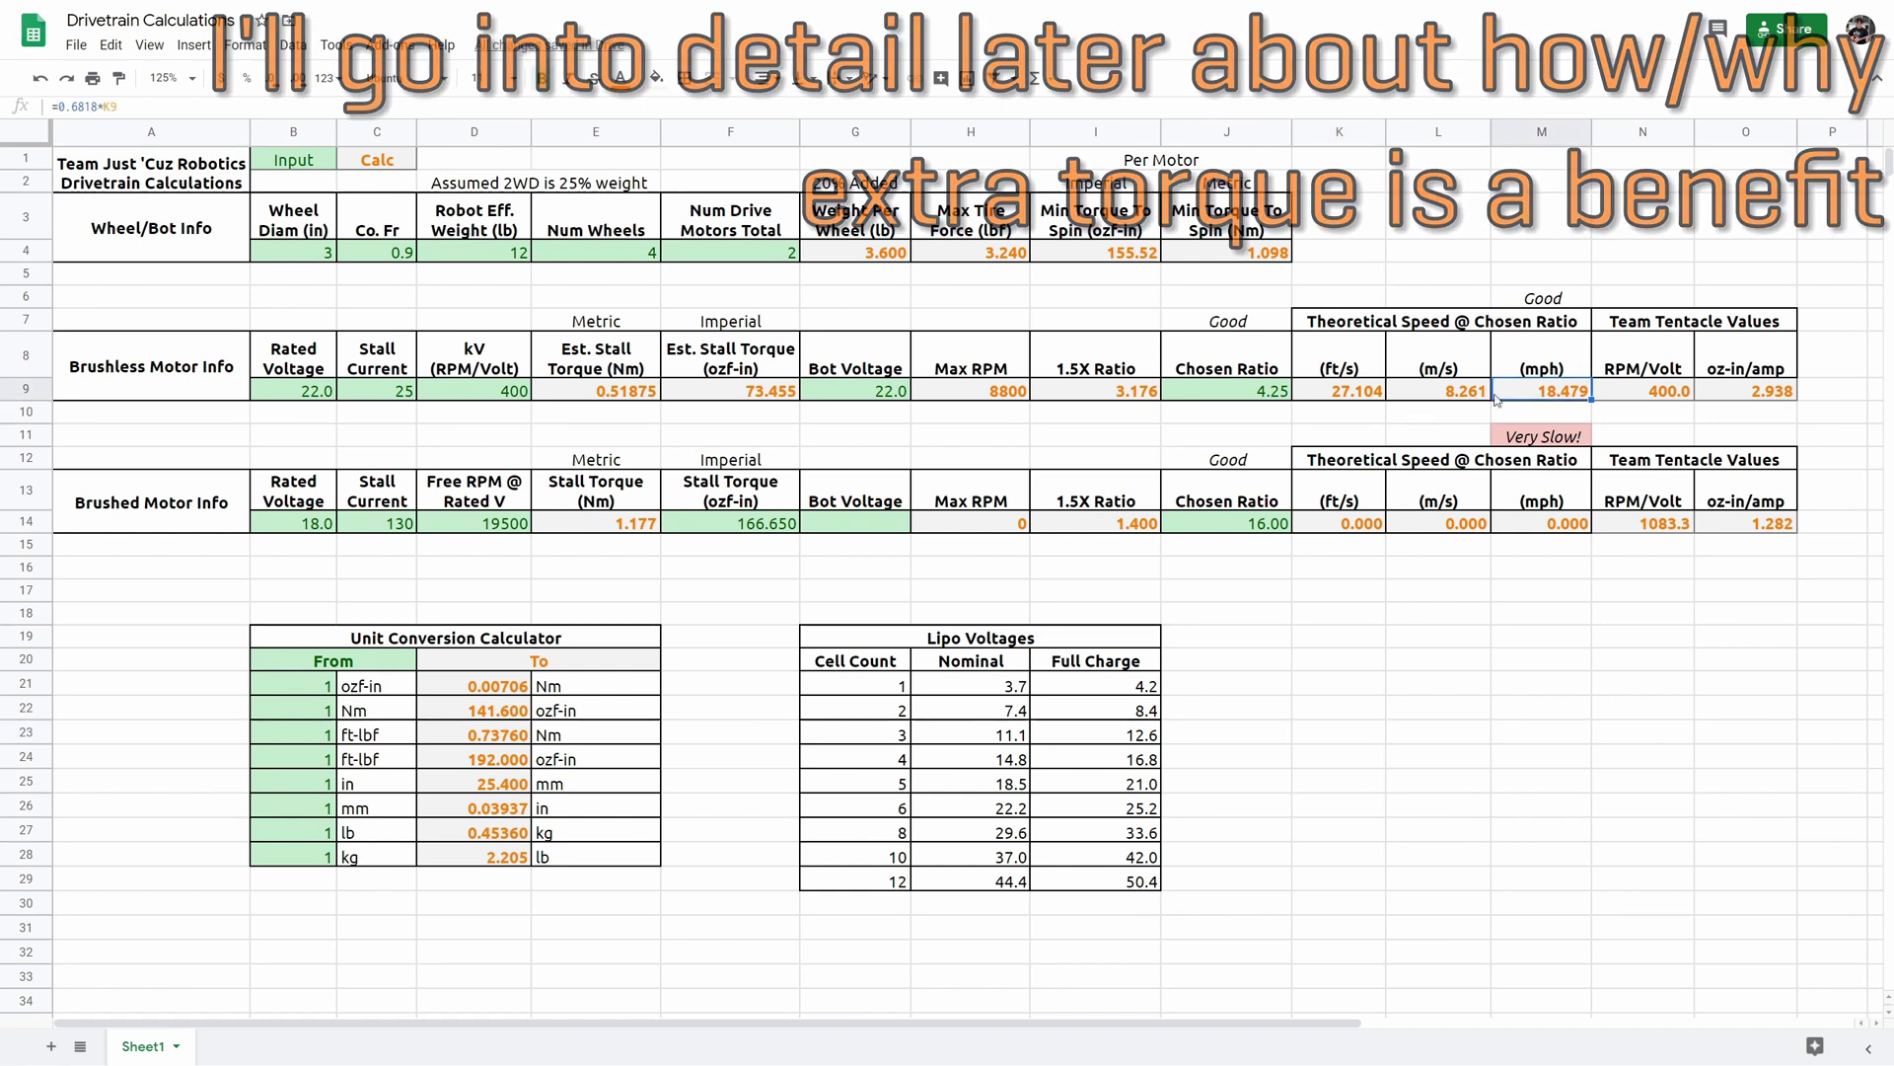
pyautogui.moveTo(1339, 391); pyautogui.dragTo(1539, 393)
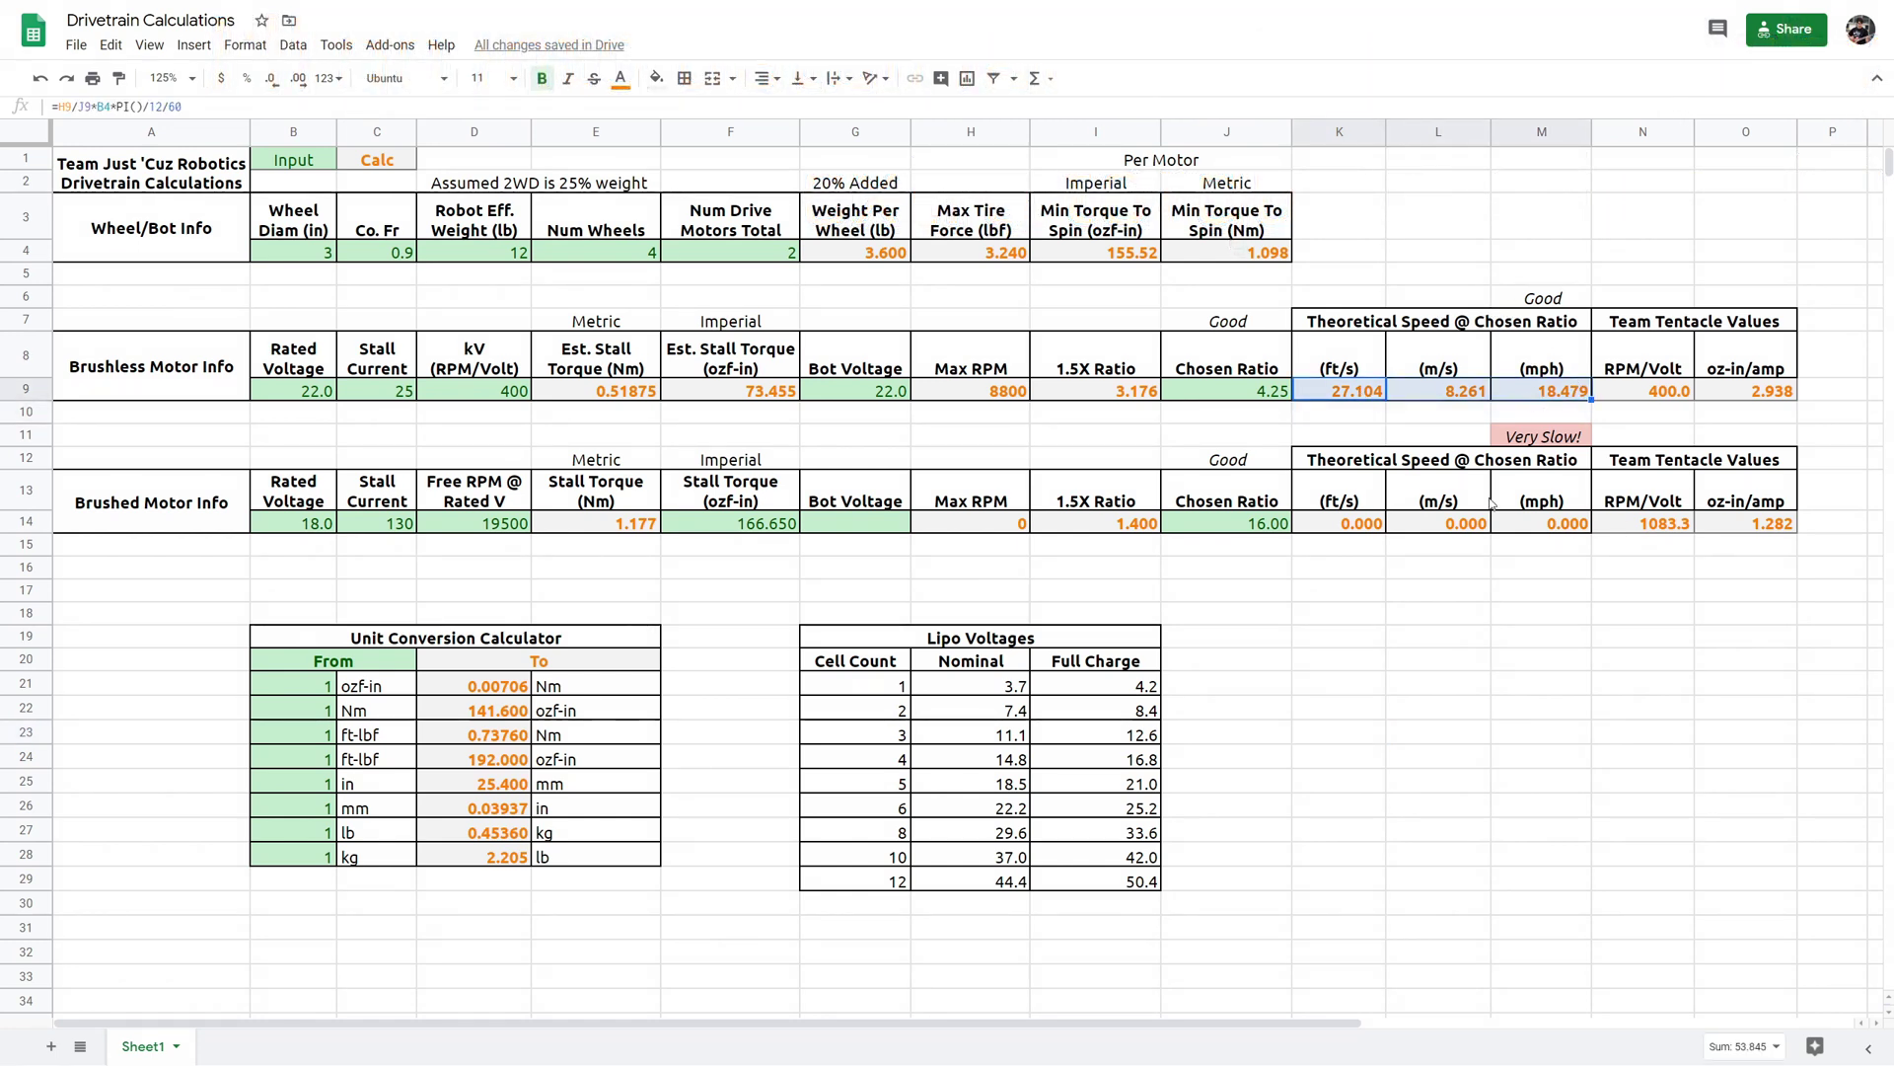
pyautogui.click(1229, 394)
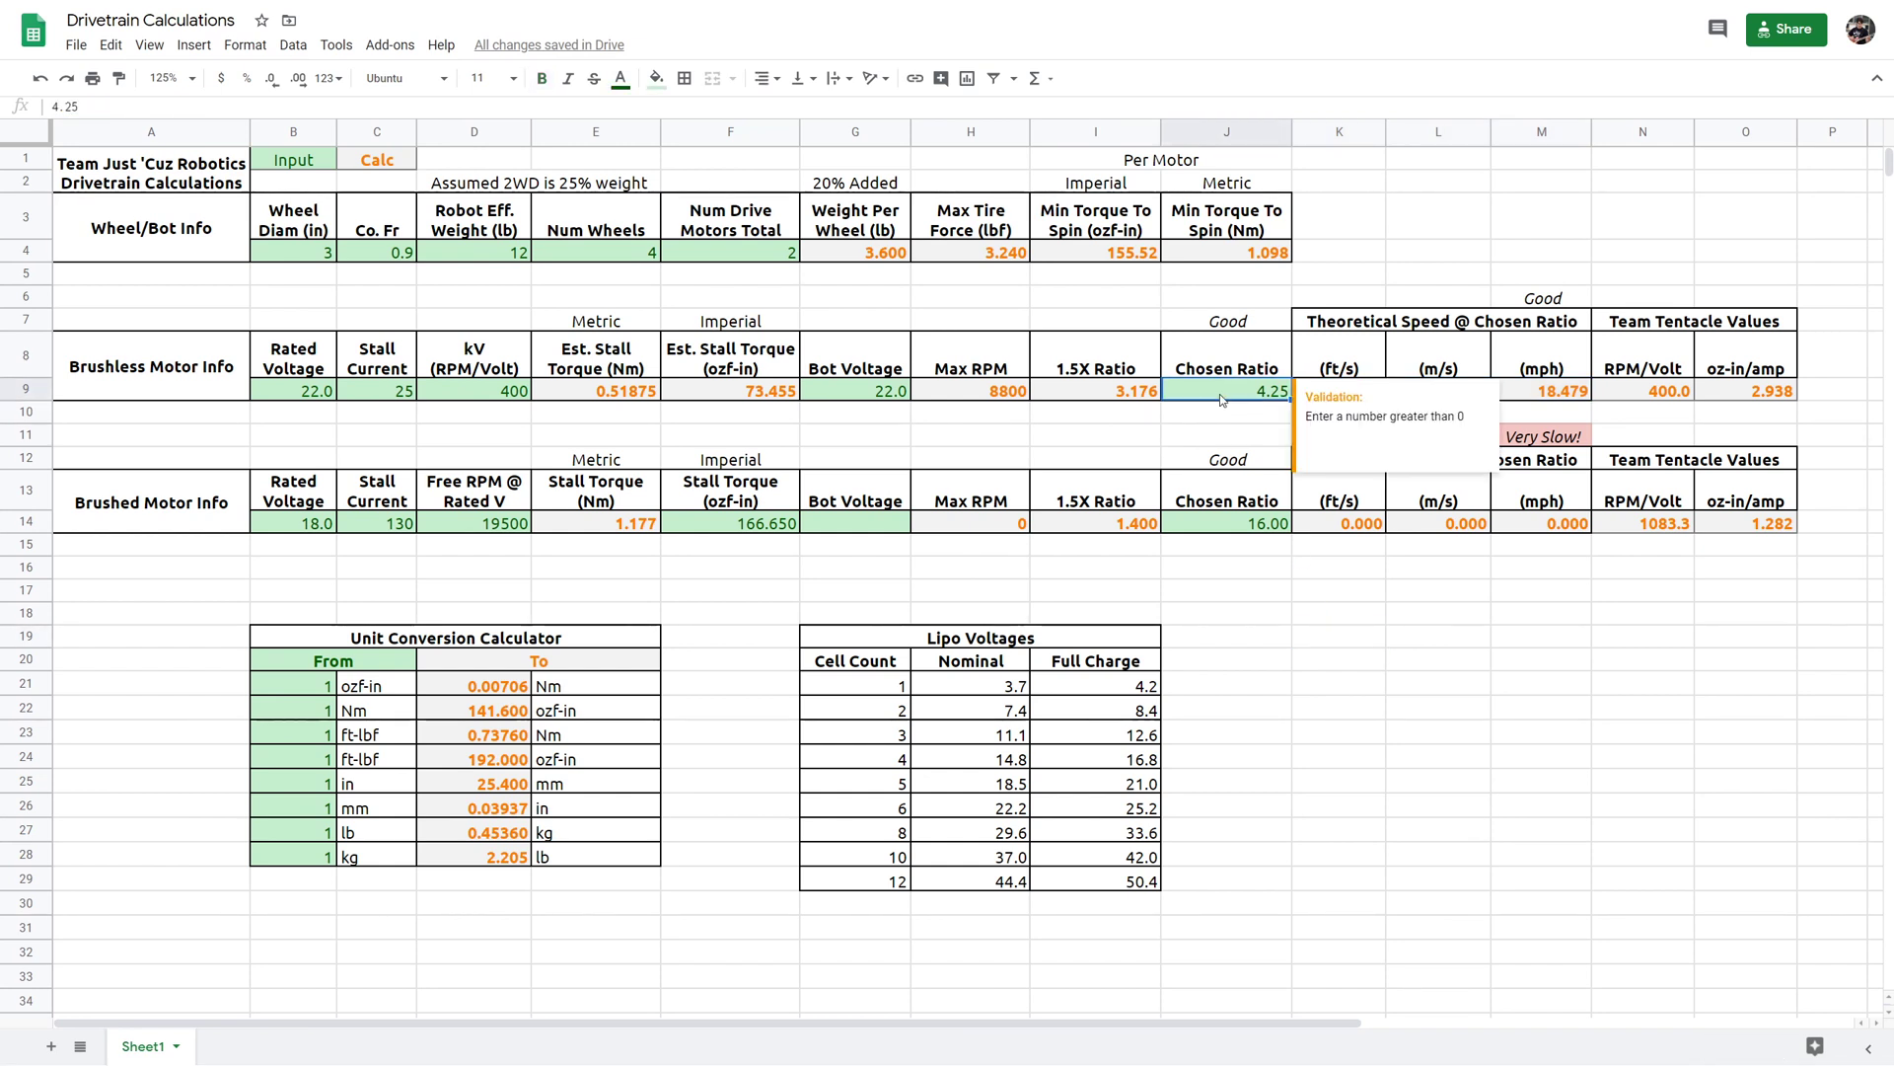
pyautogui.write('3.18')
pyautogui.press('Return')
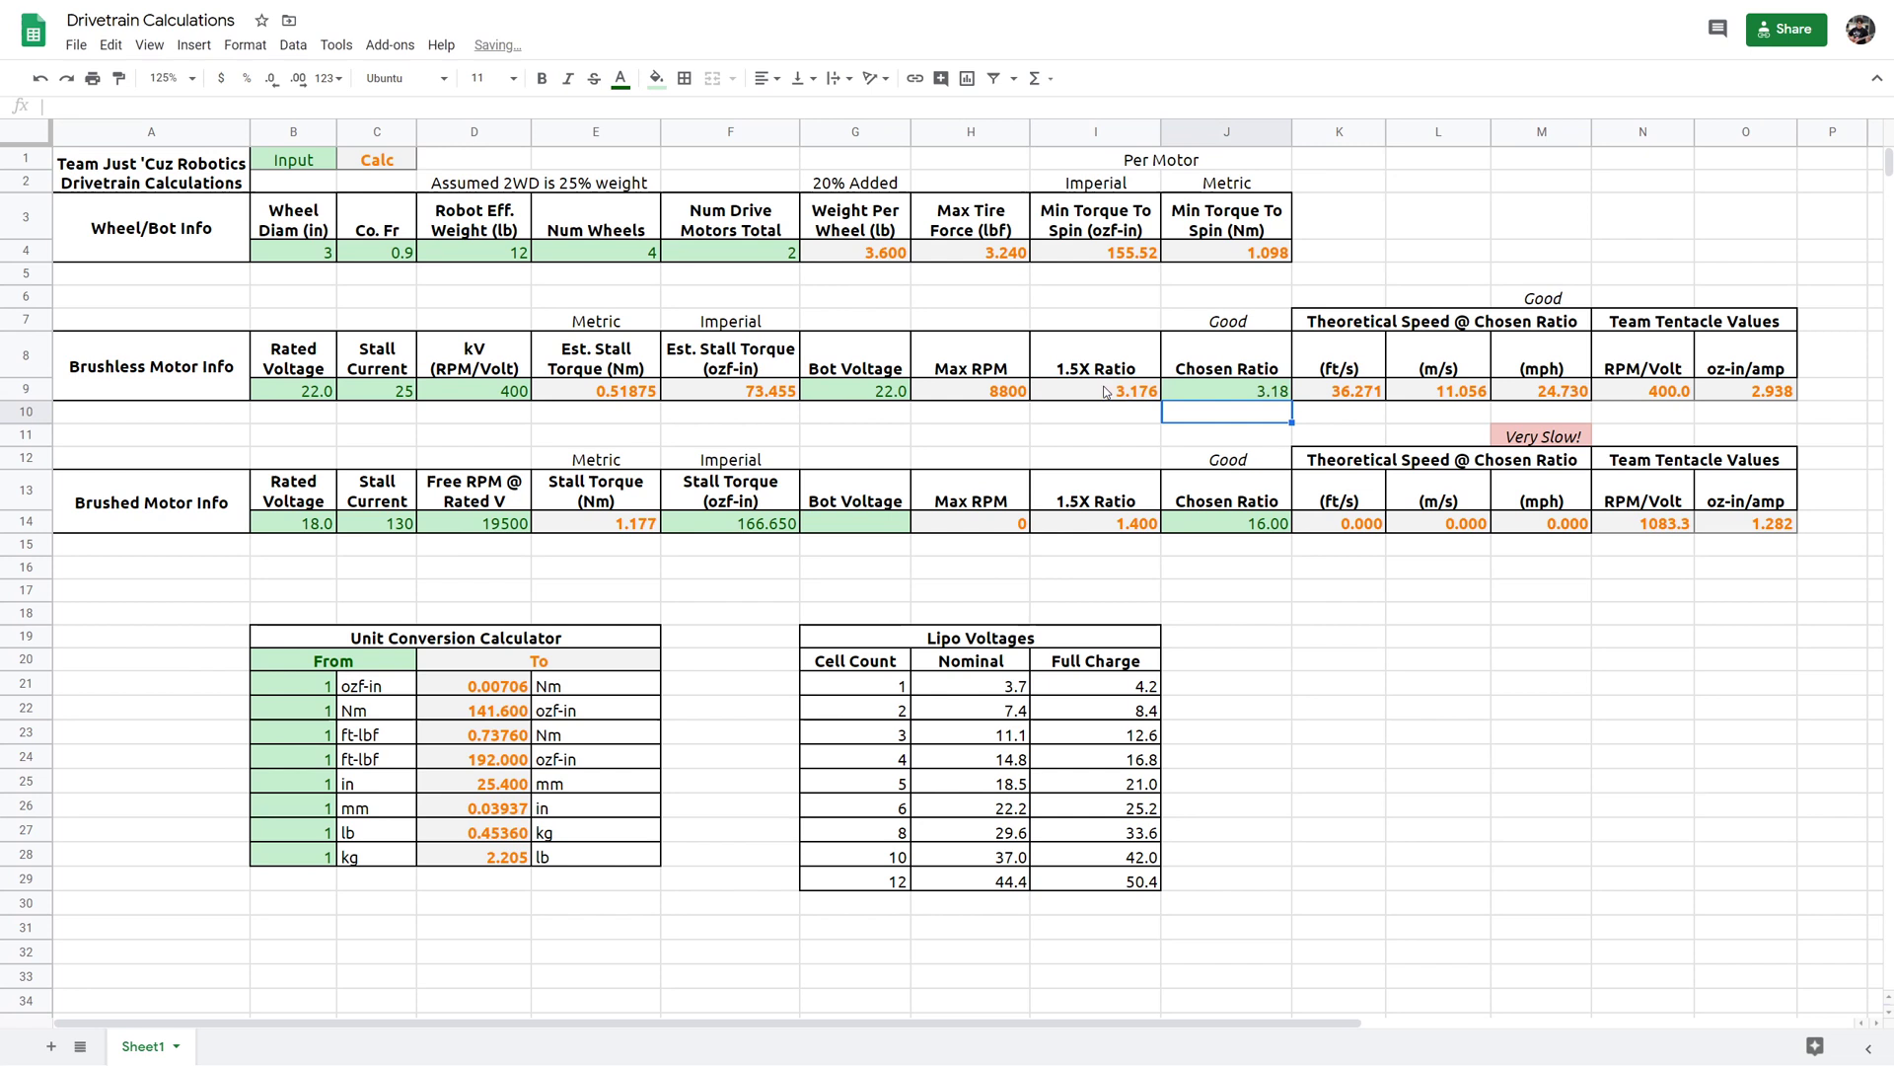
pyautogui.click(1334, 683)
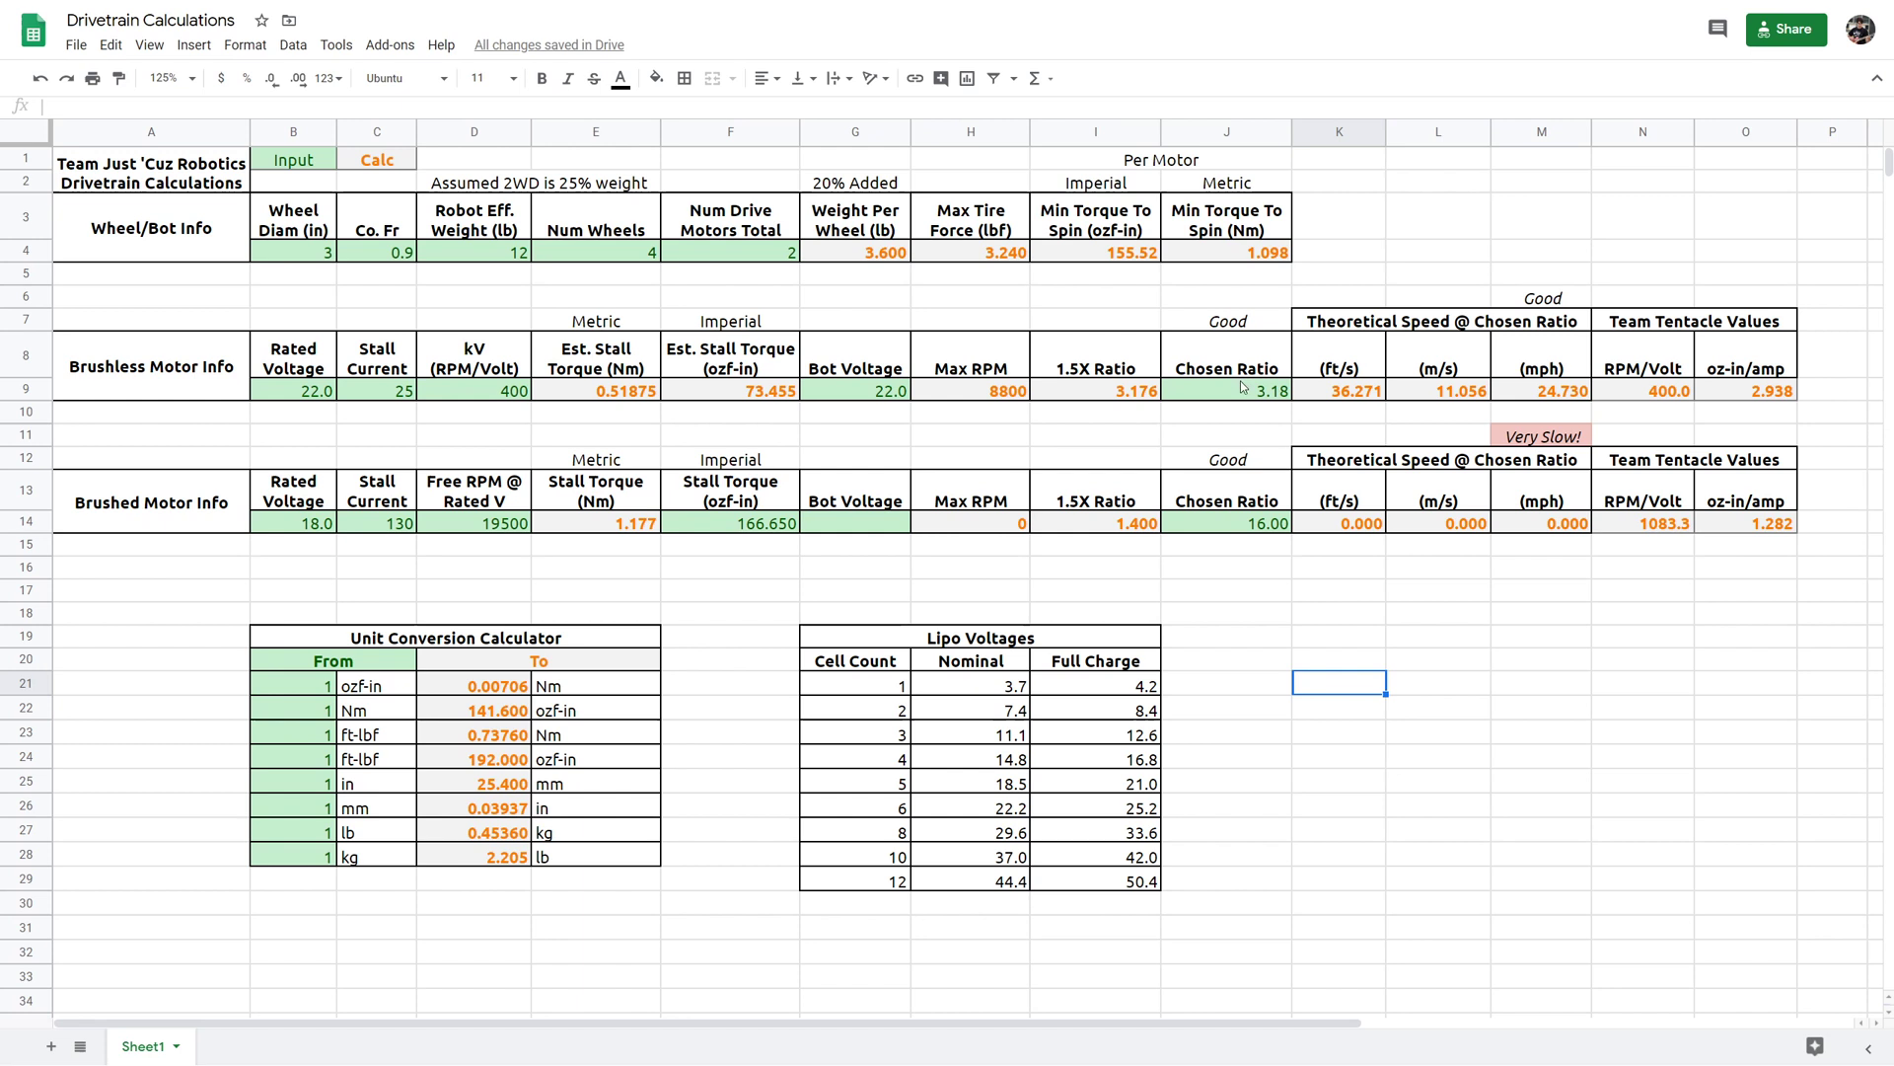
# - Set the brushless Stall Current in C9 to 50 and check the mph speed formula
pyautogui.click(379, 393)
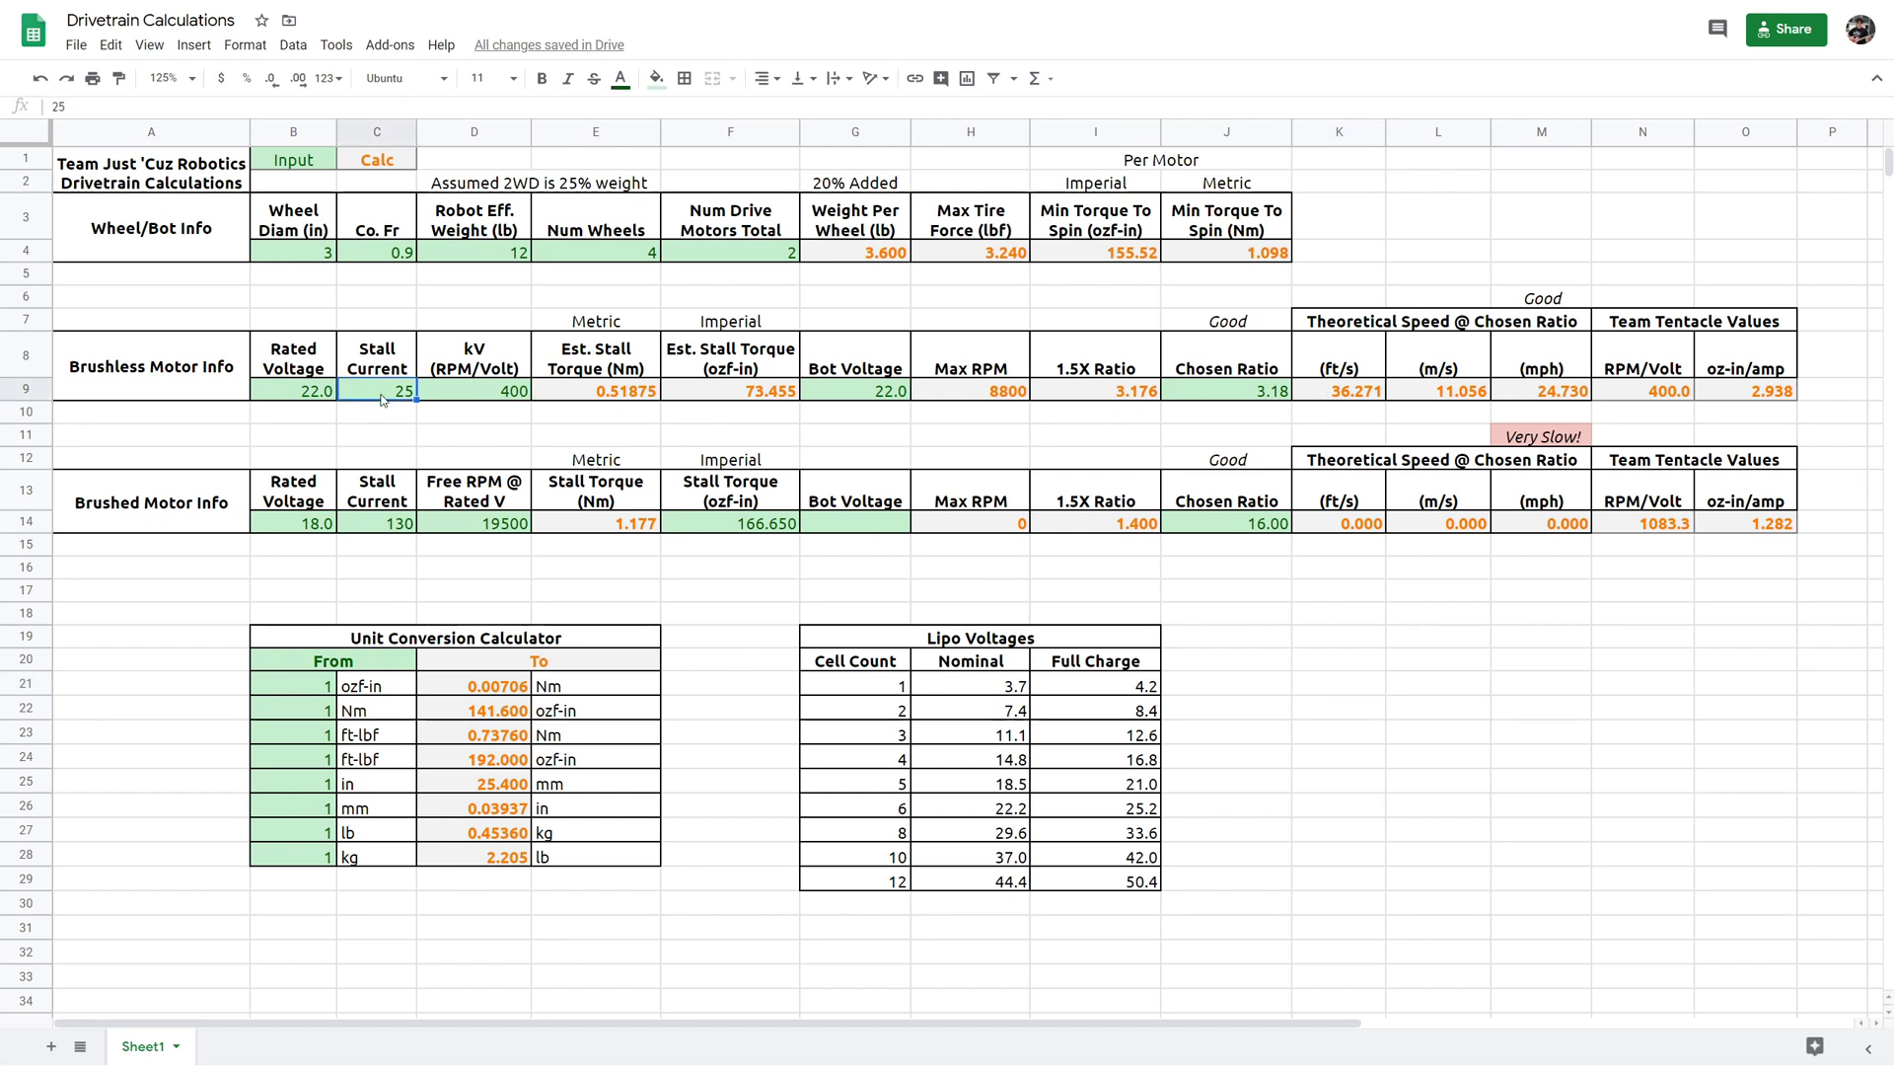
pyautogui.write('50')
pyautogui.click(1339, 732)
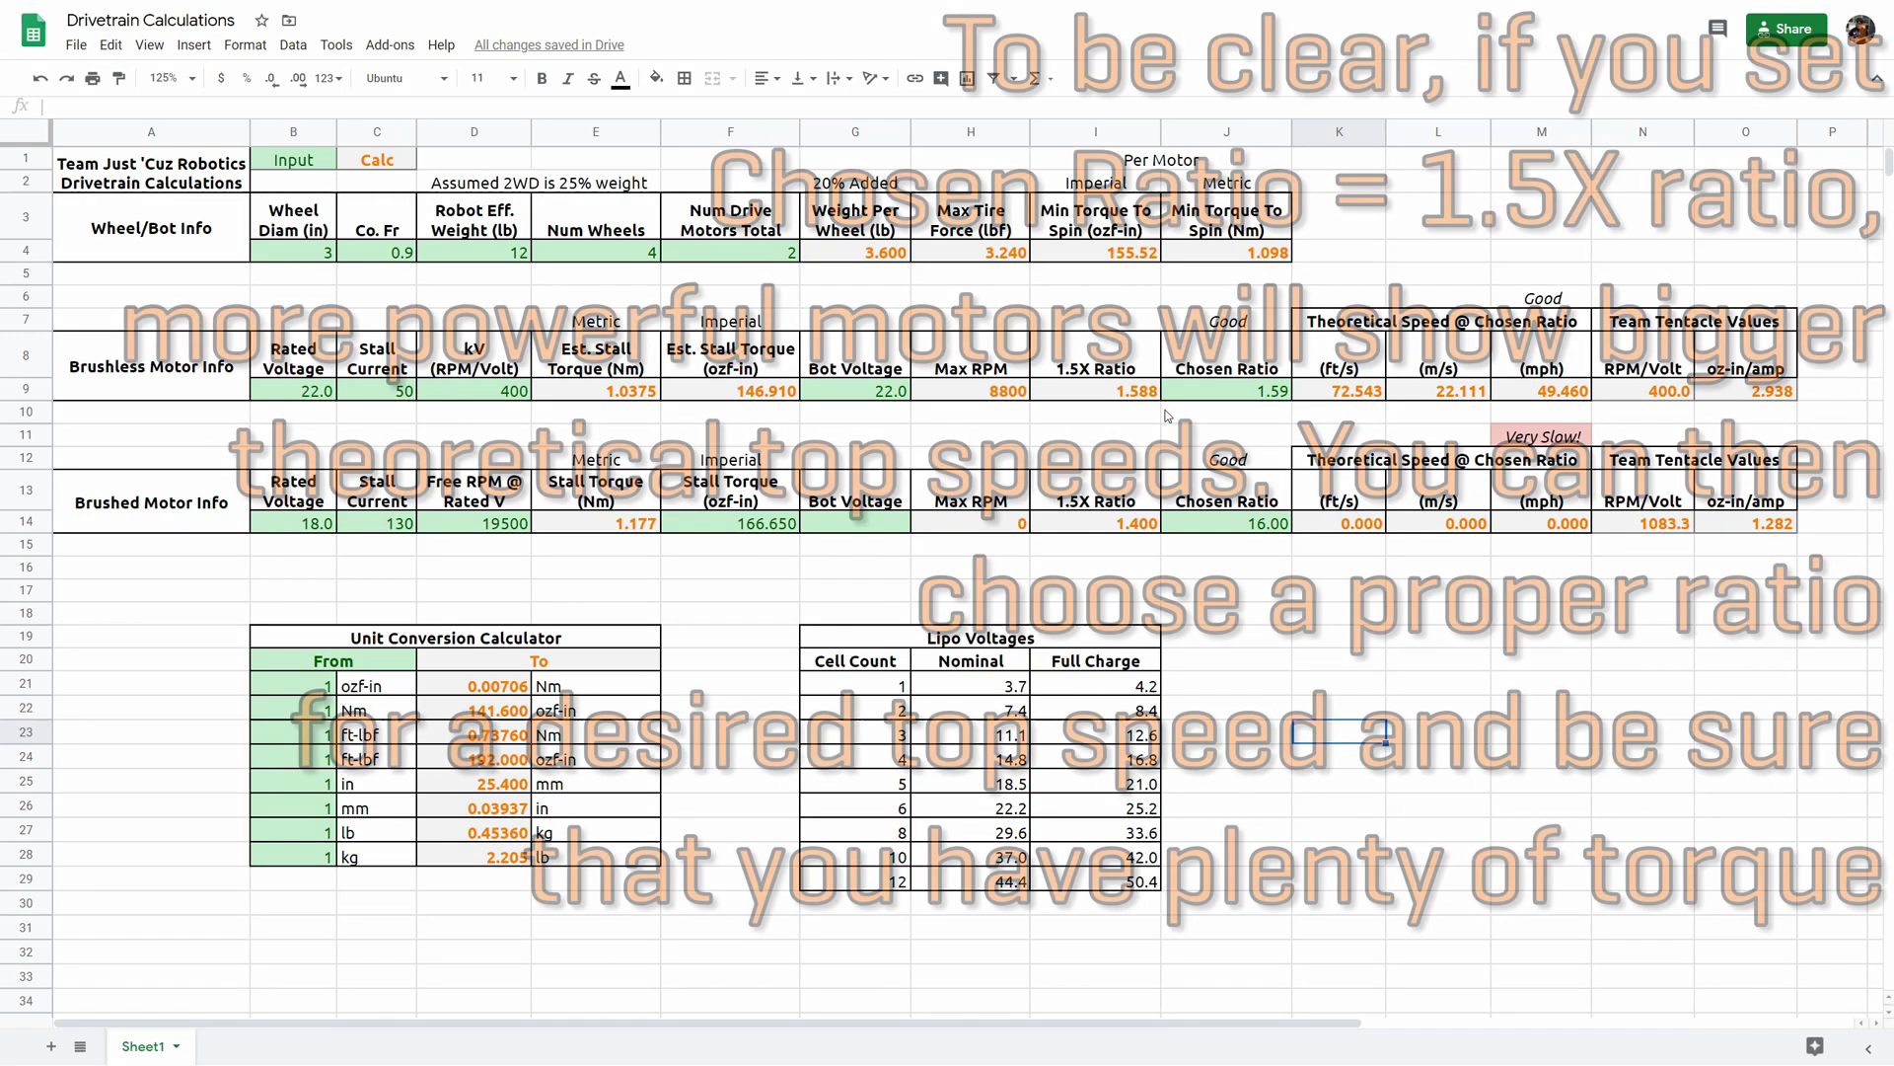
pyautogui.click(1544, 394)
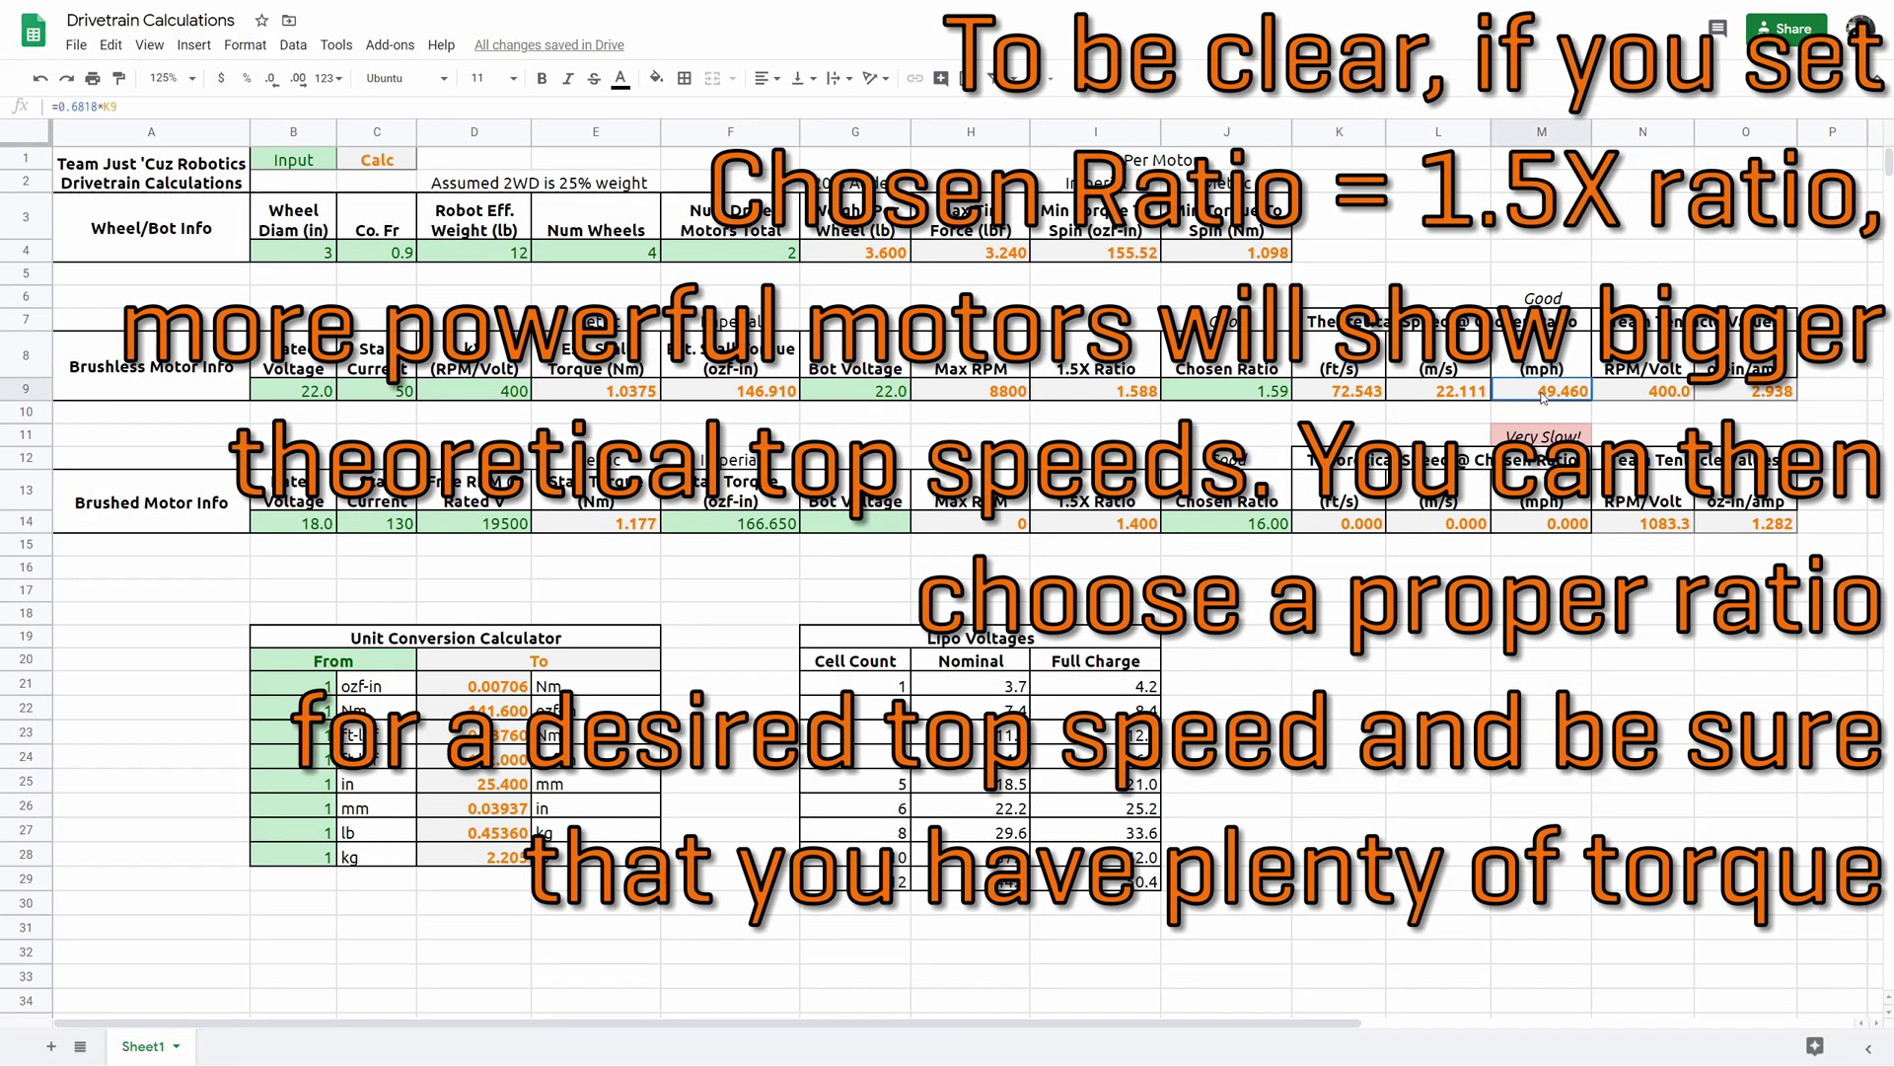
# - Replace the =I9 formula in J9 with 4.25, then review the M9 and O9 formulas
pyautogui.click(1272, 394)
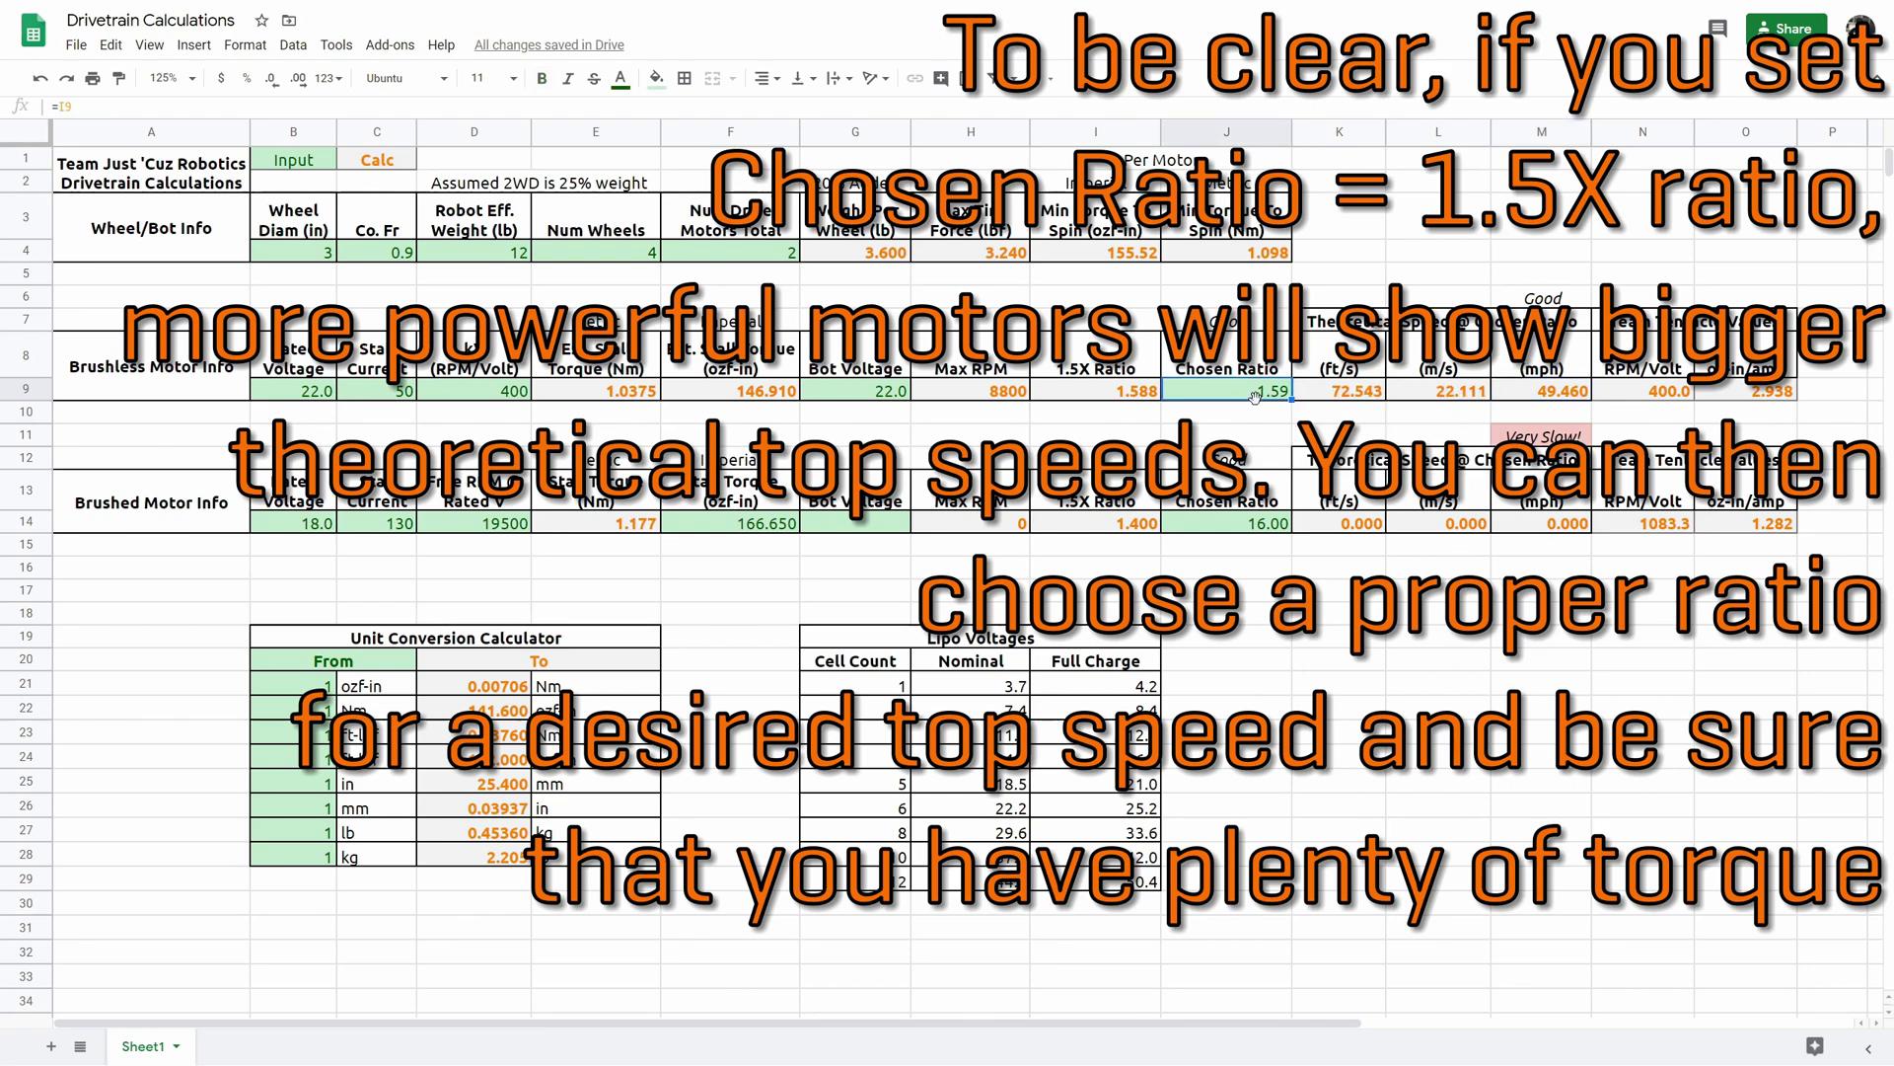
pyautogui.click(1250, 398)
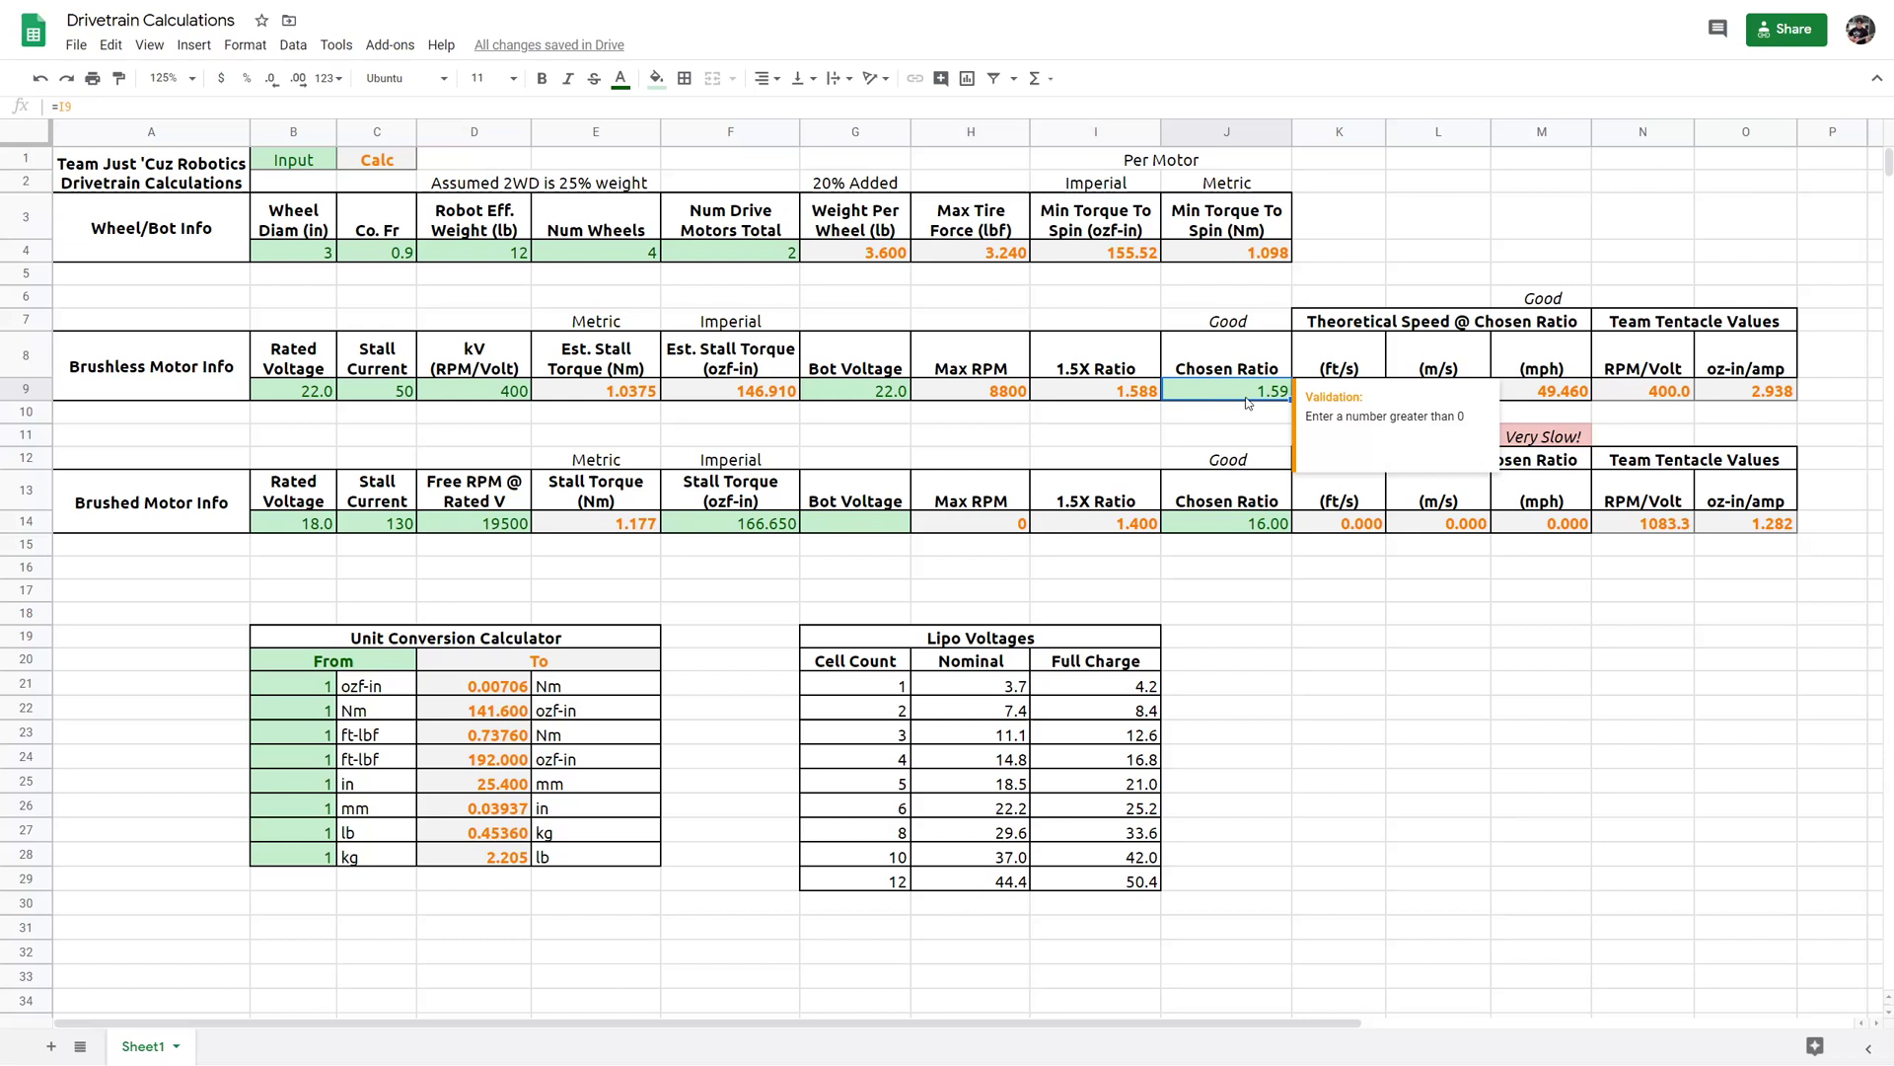
pyautogui.write('4.25')
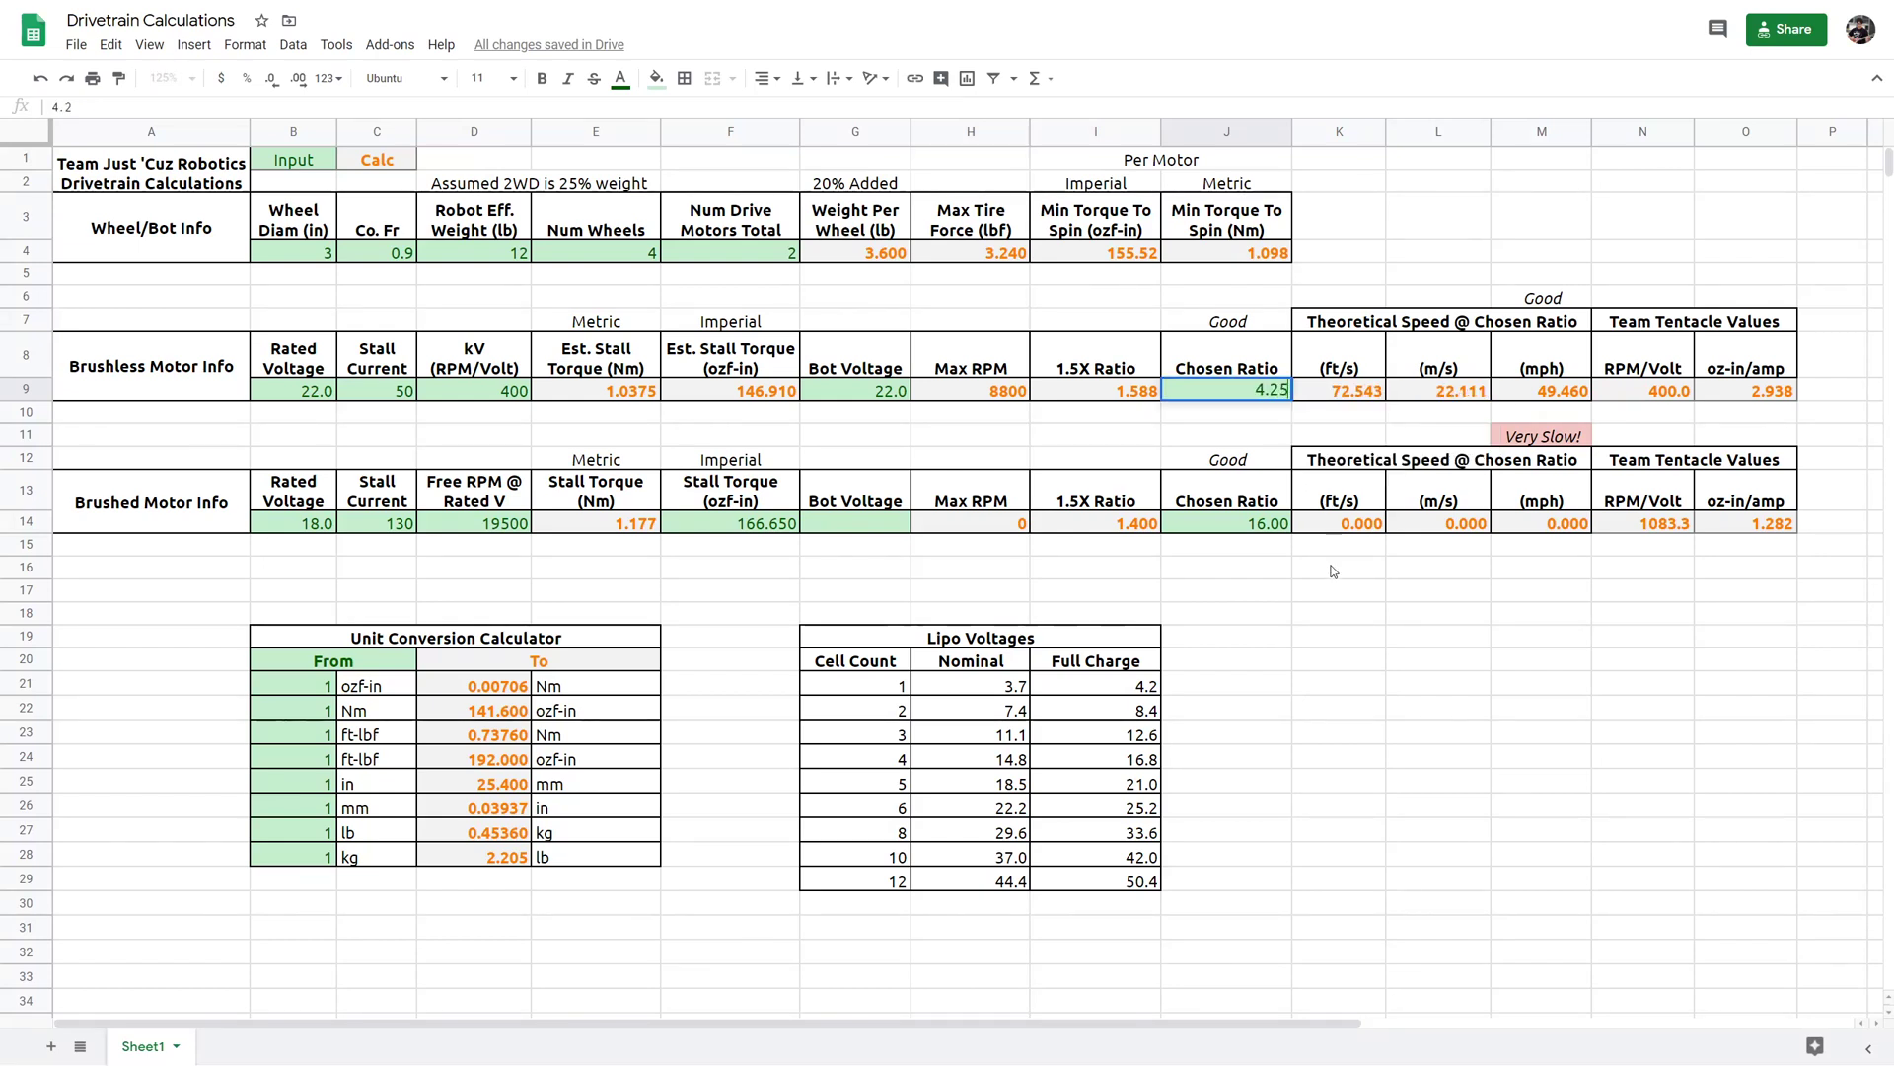
pyautogui.click(1638, 393)
pyautogui.click(1564, 397)
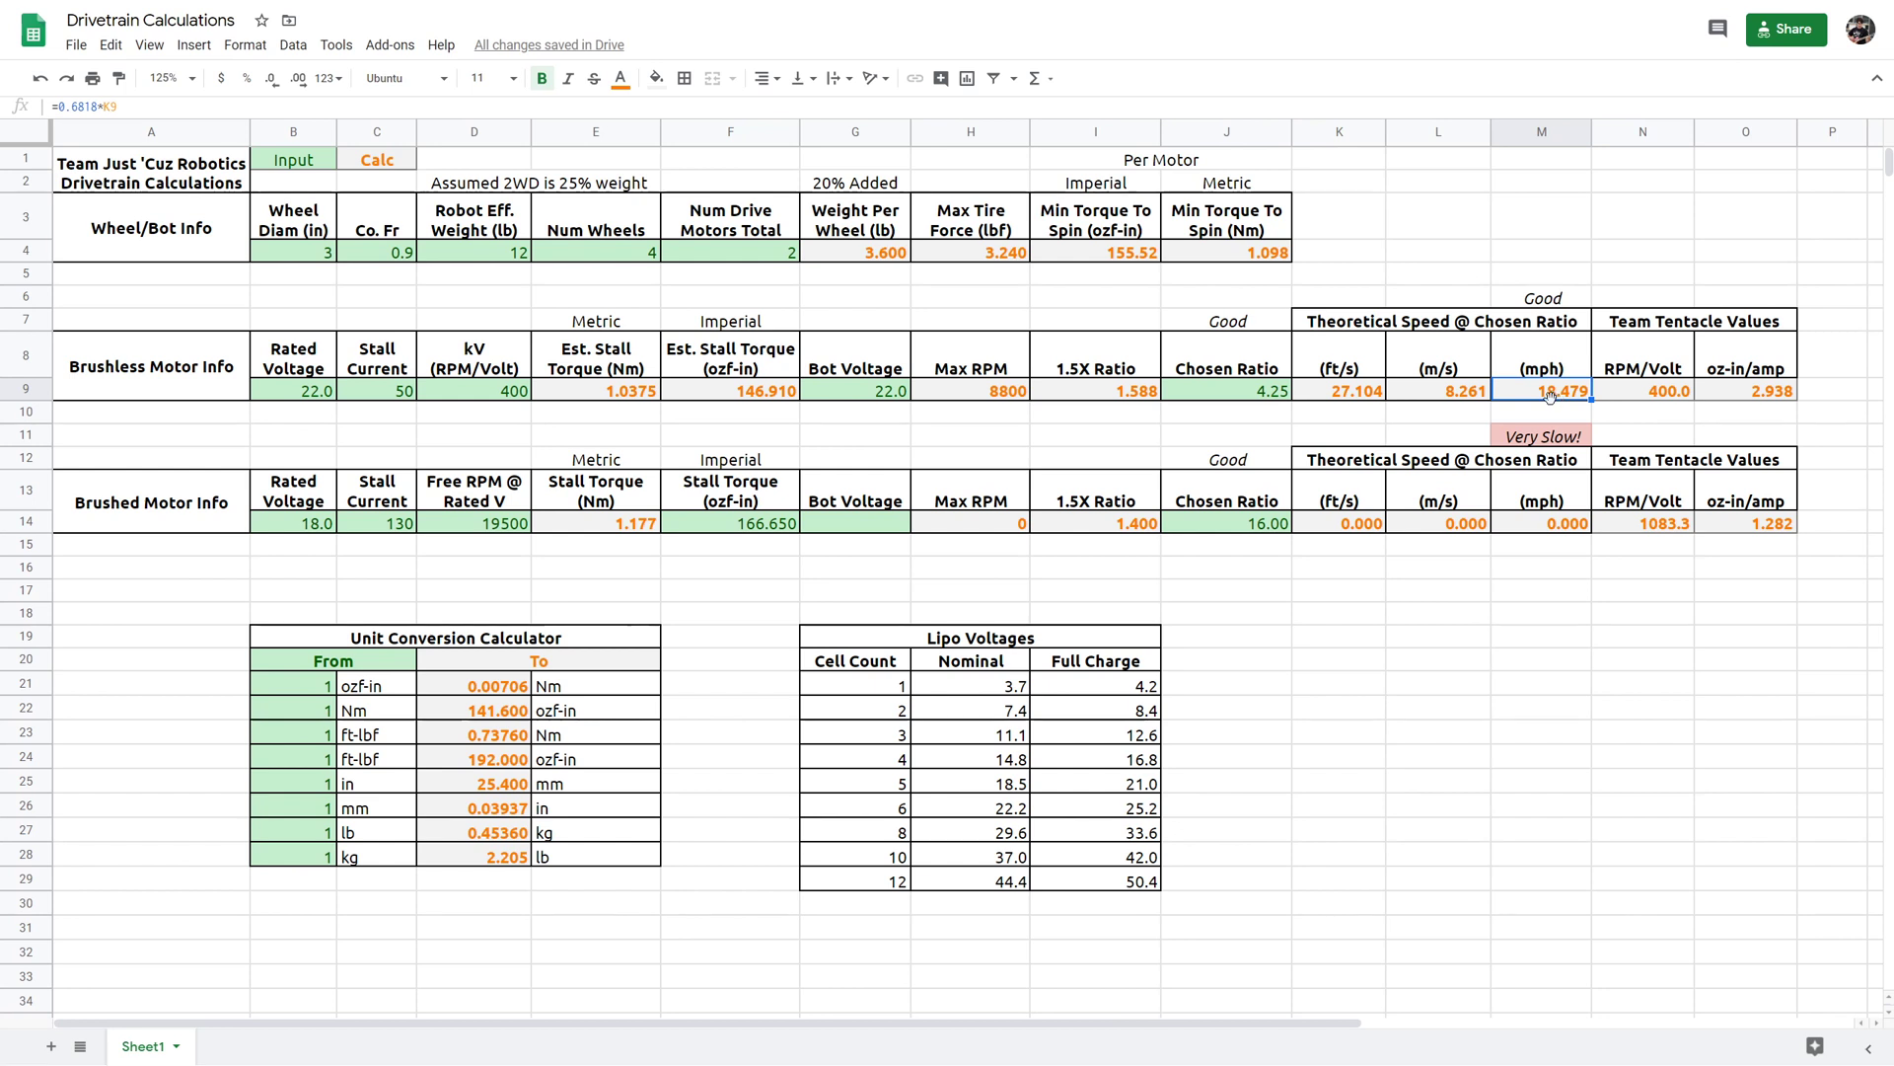
pyautogui.click(1766, 396)
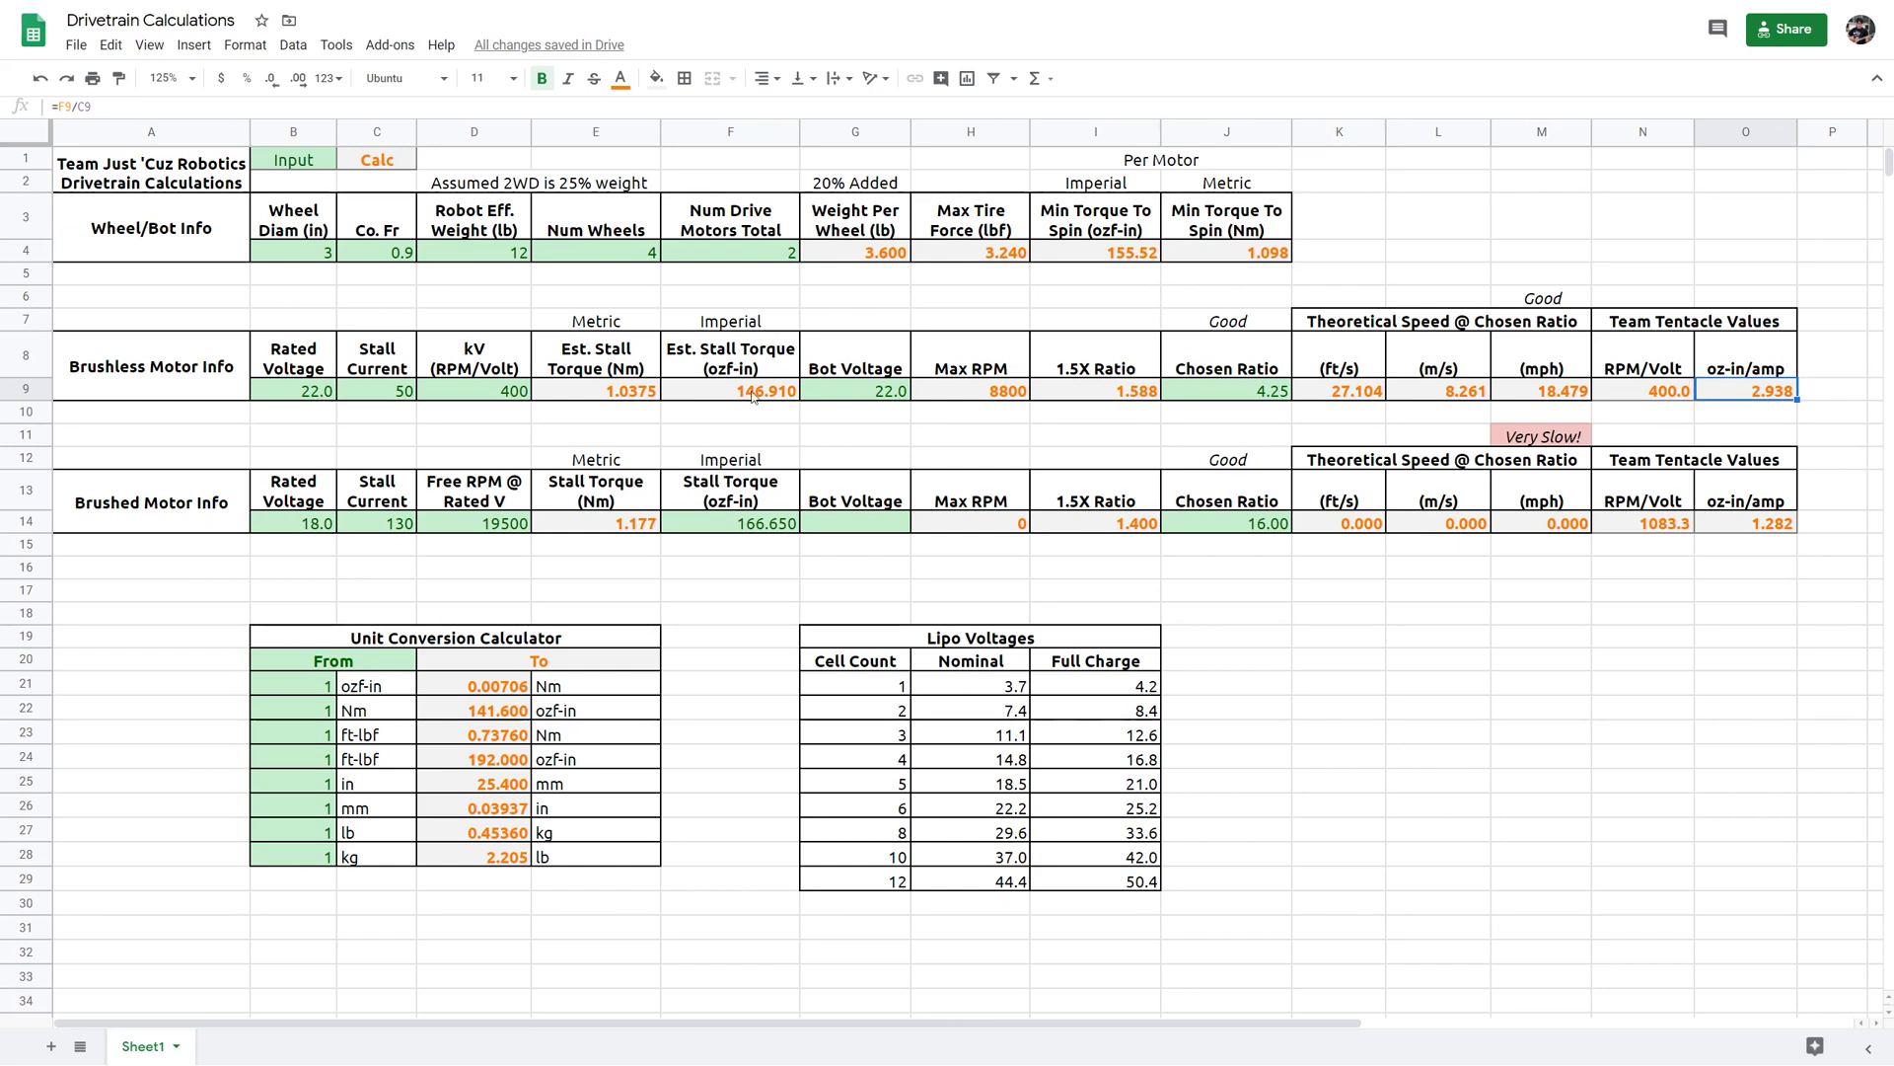
# - Toggle the C9 stall current between 25, 50 and 25, comparing the J9 chosen ratio
pyautogui.click(377, 391)
pyautogui.write('25')
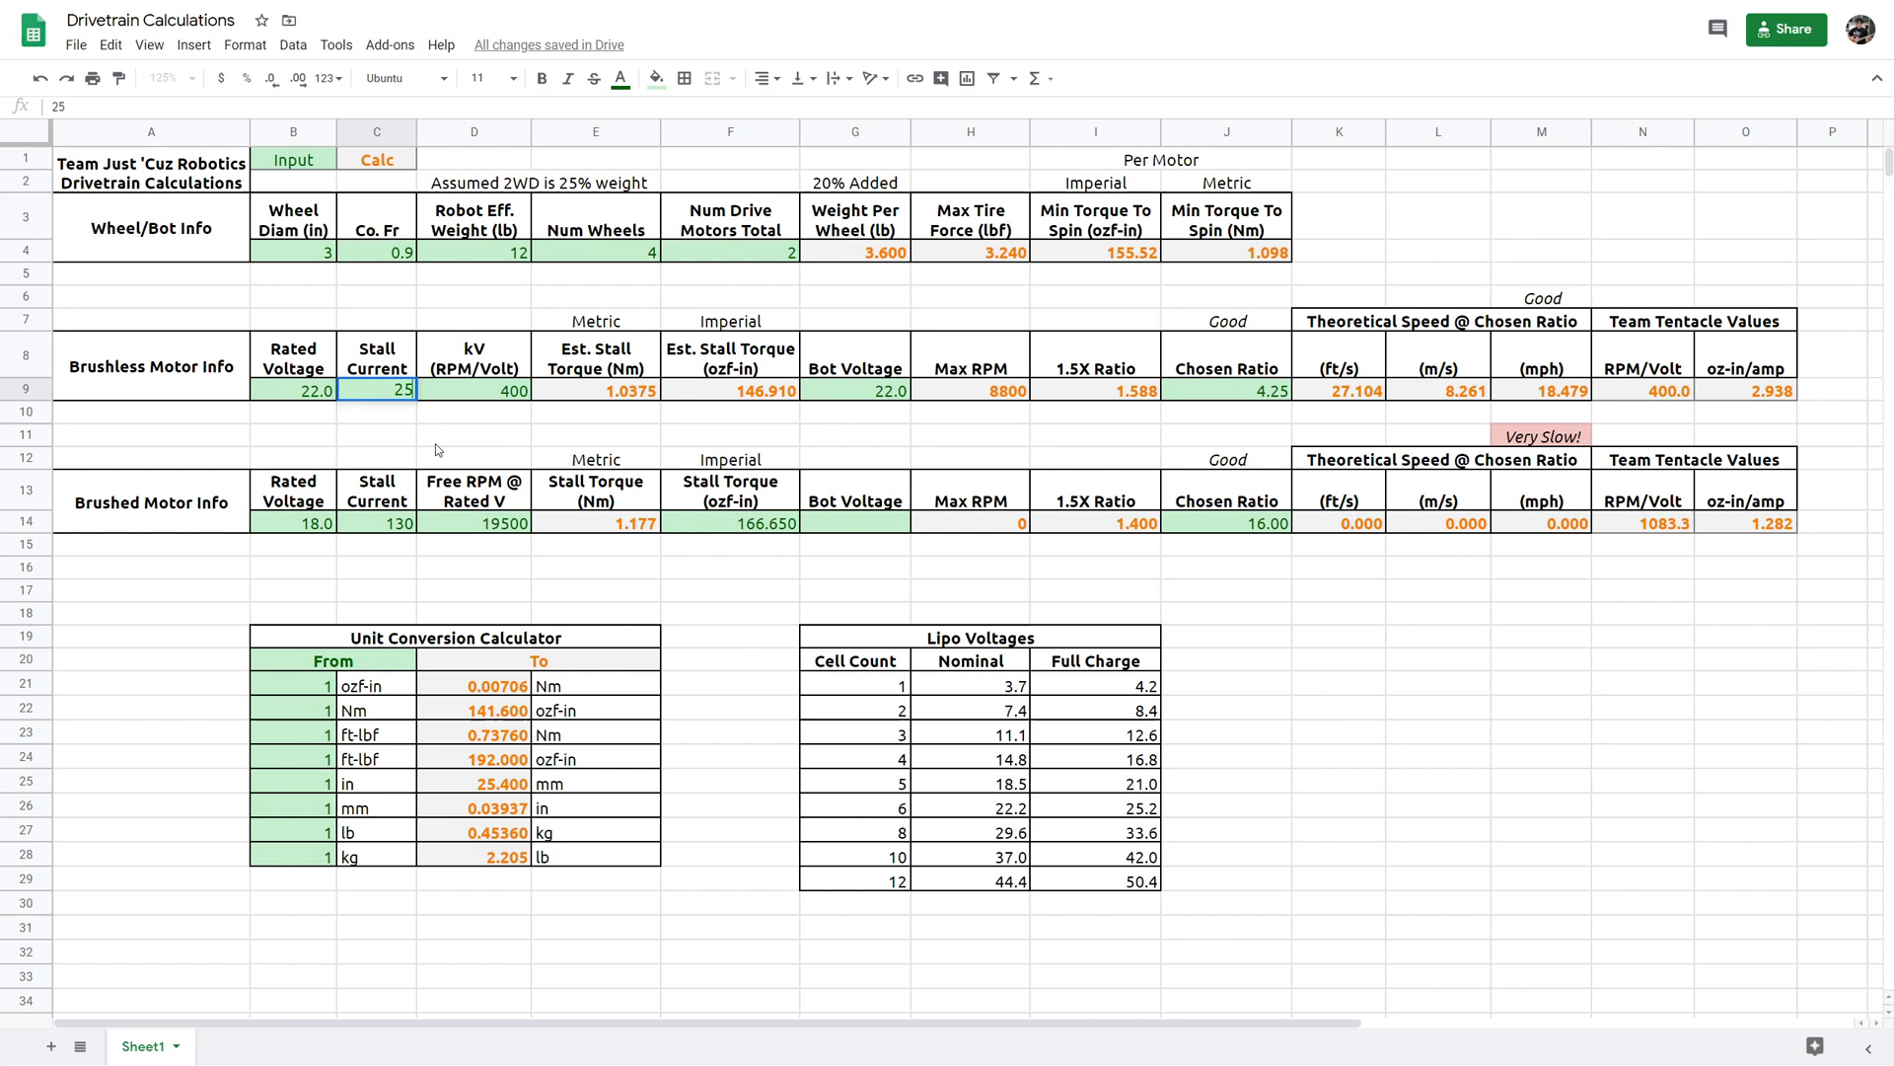
pyautogui.click(435, 442)
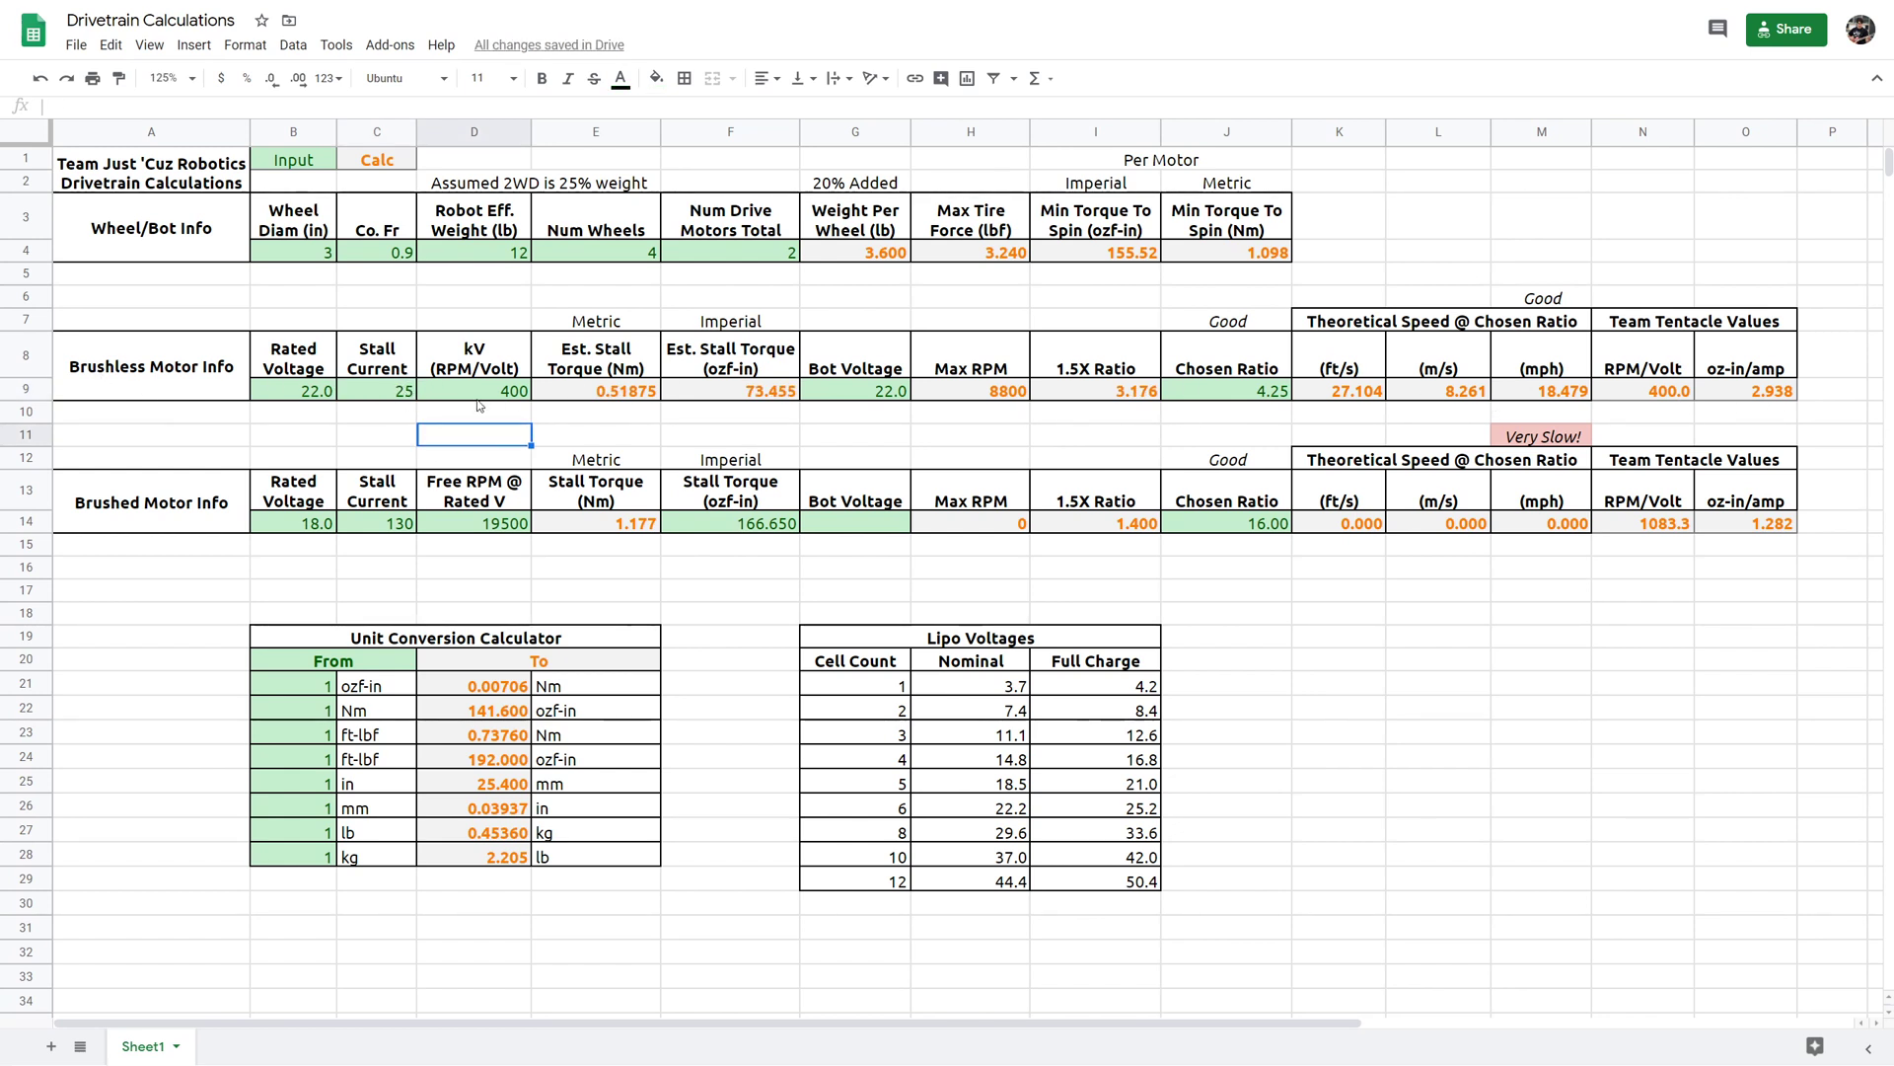
pyautogui.click(377, 391)
pyautogui.write('50')
pyautogui.click(494, 413)
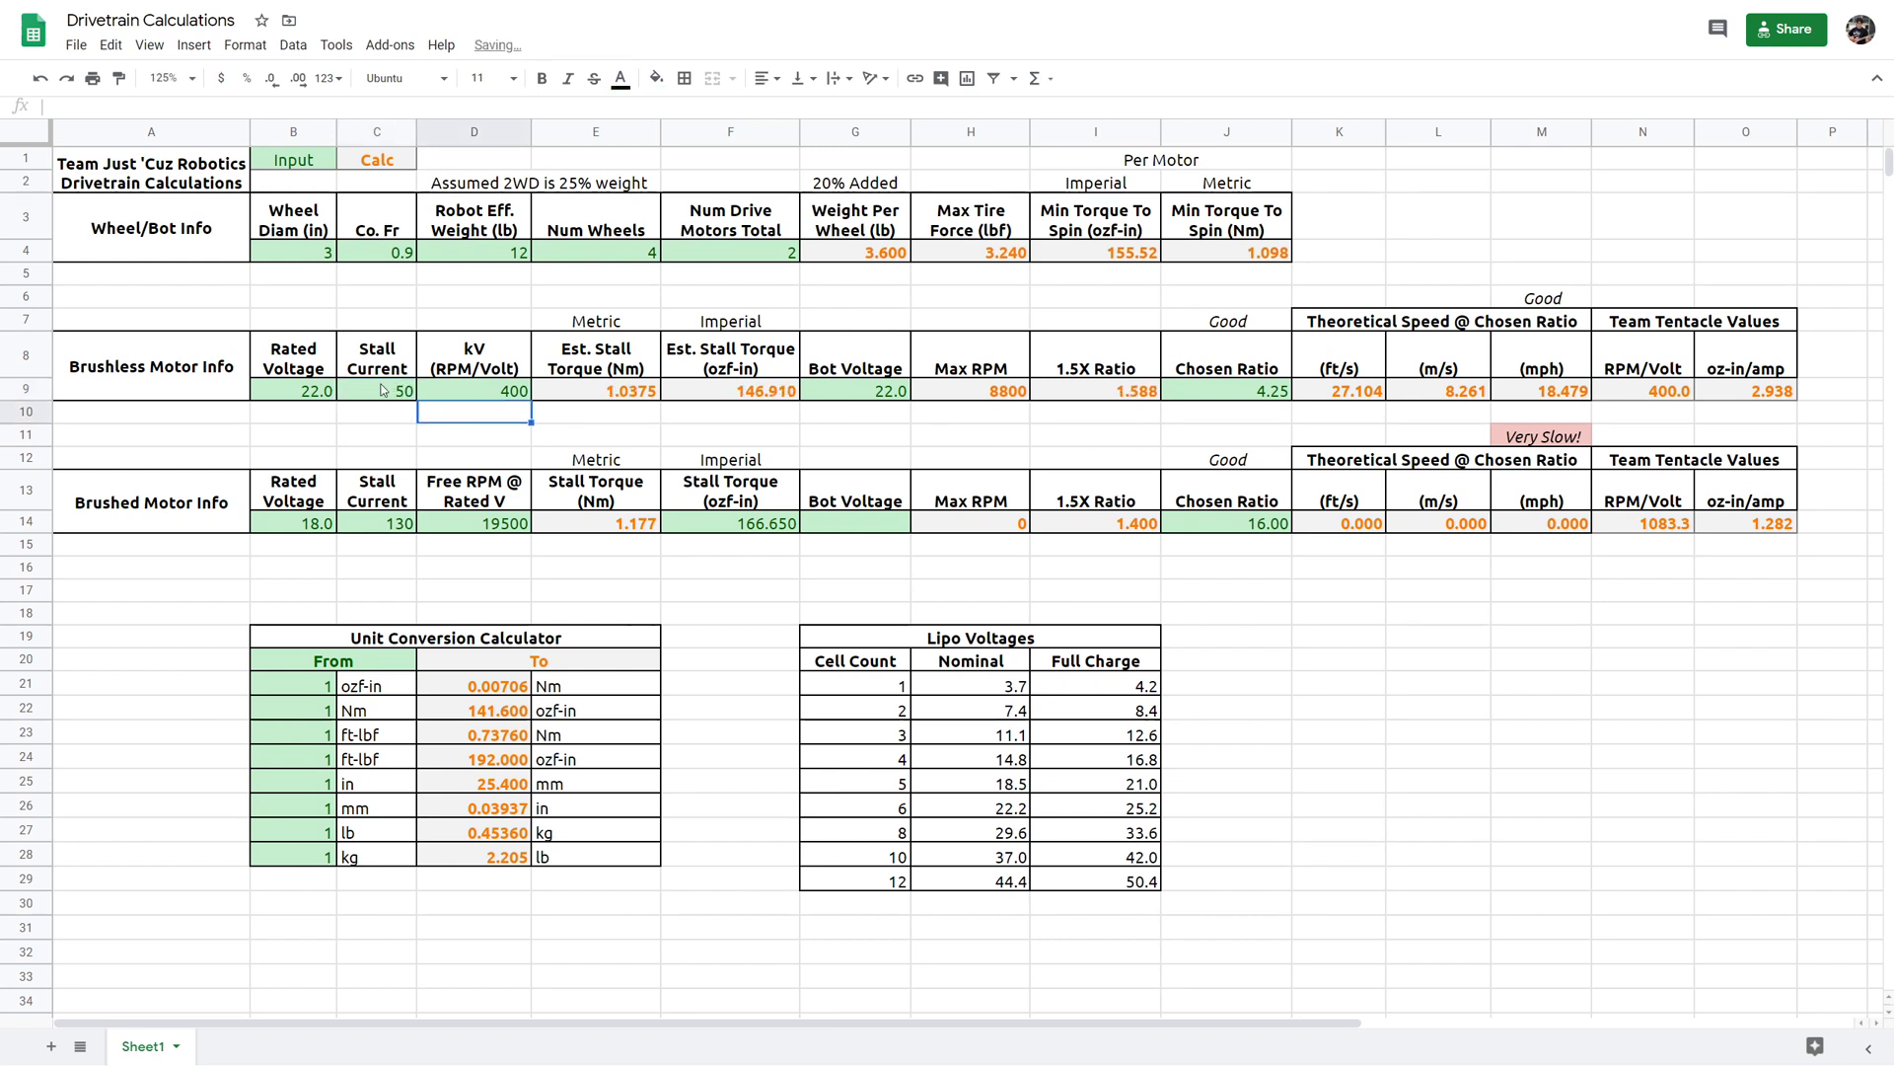
pyautogui.click(384, 391)
pyautogui.write('25')
pyautogui.click(1218, 436)
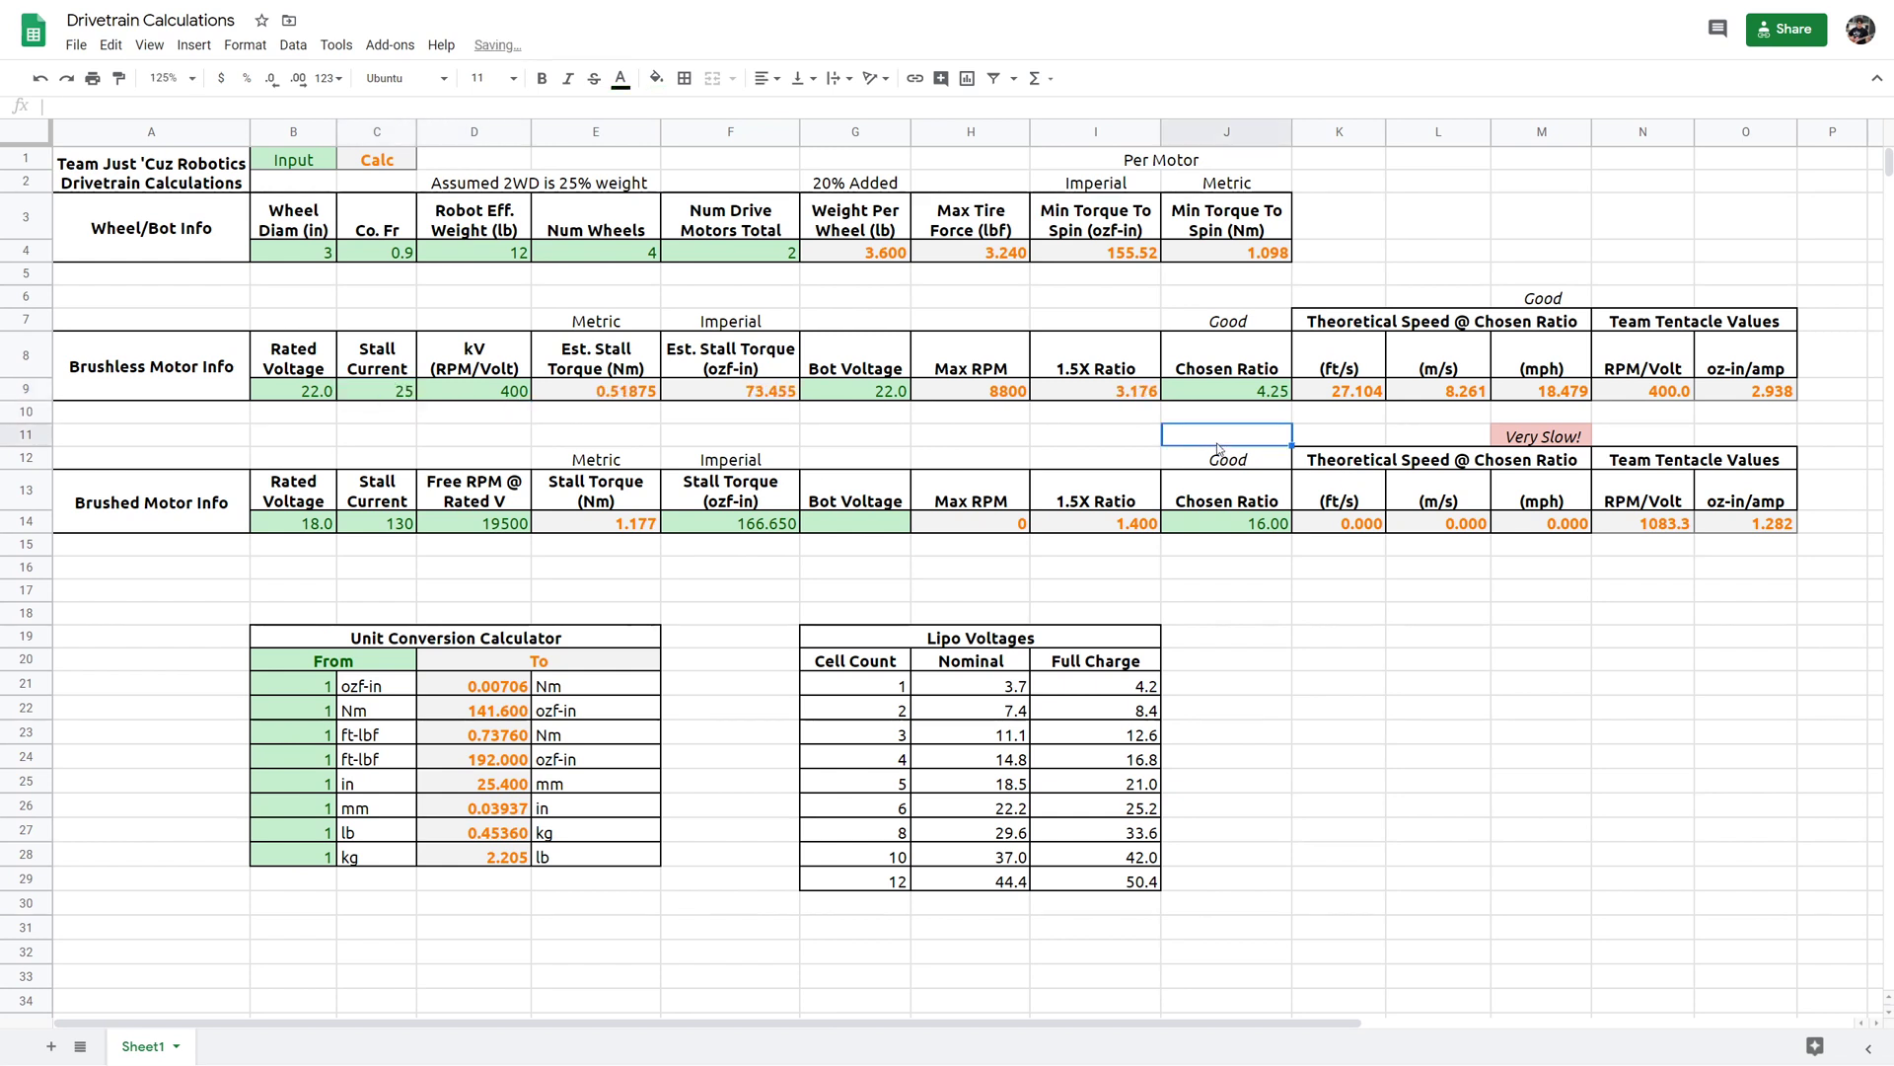
pyautogui.click(1241, 391)
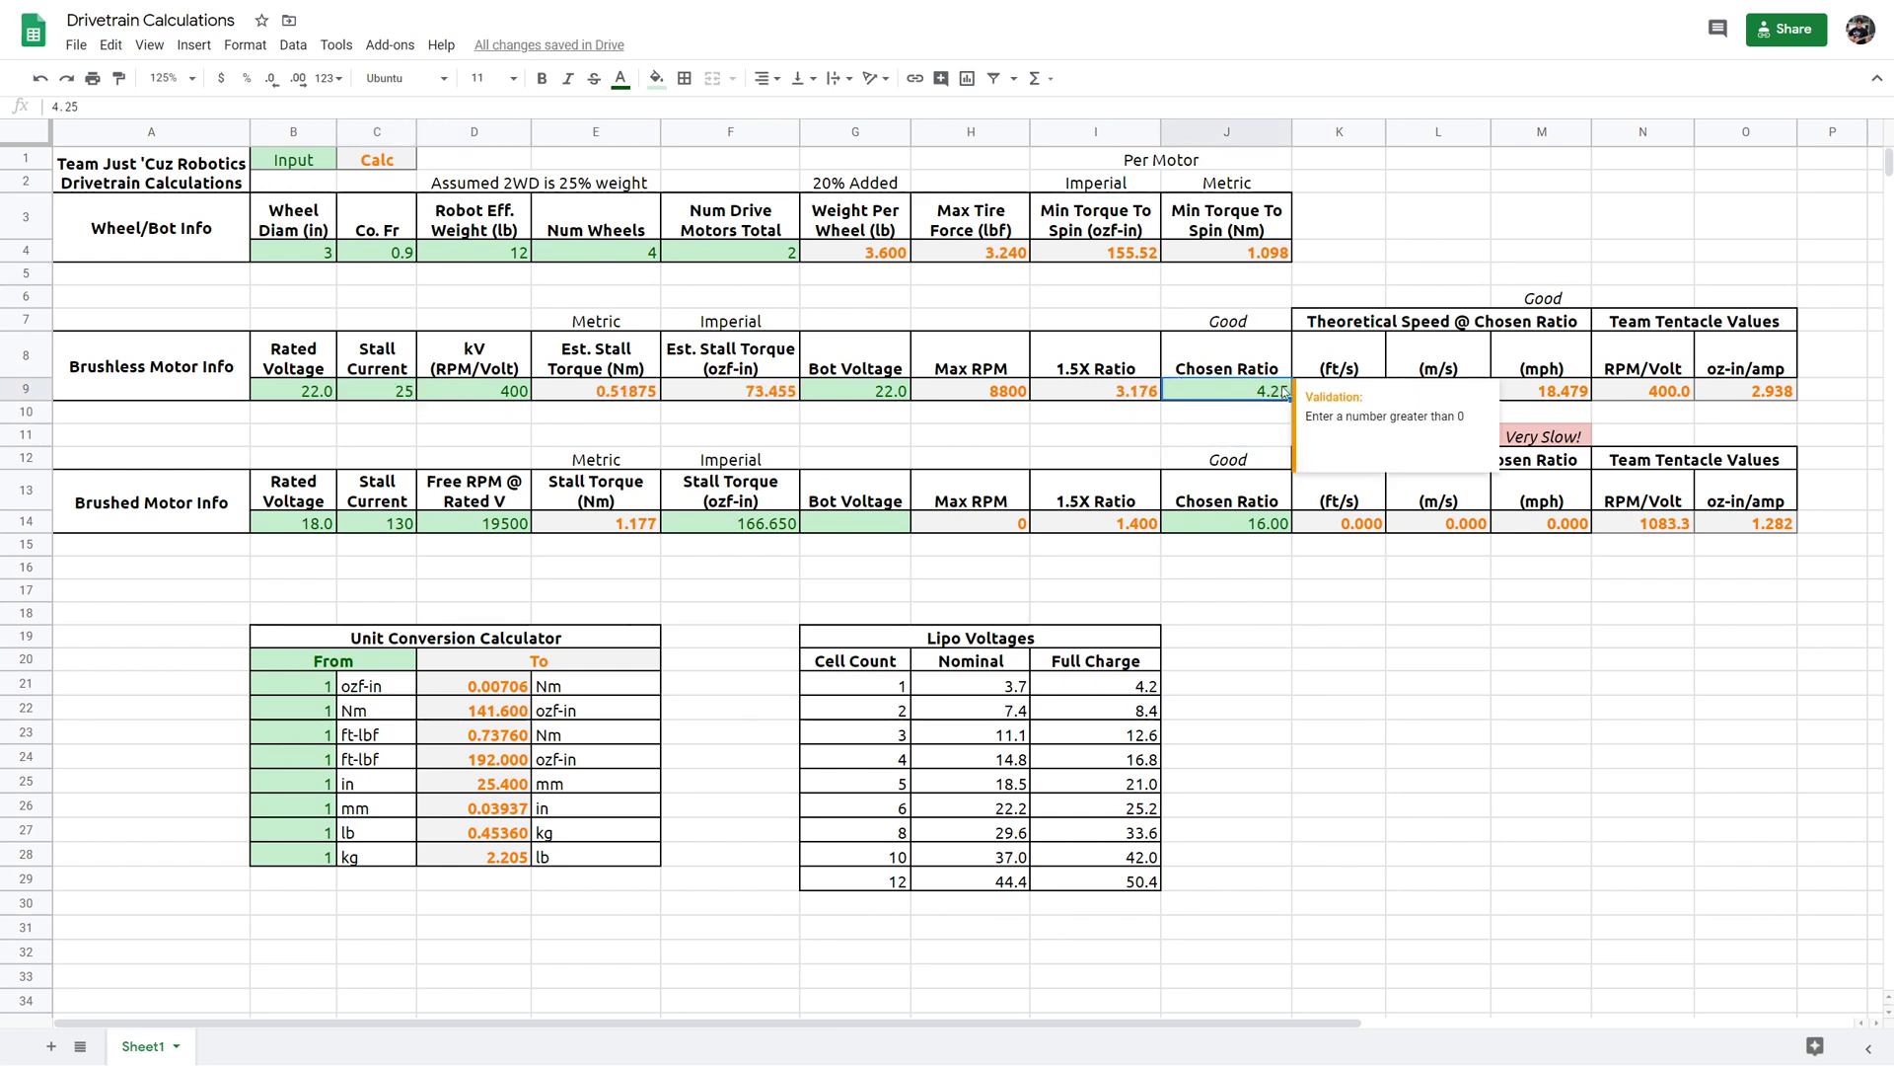
# - Set stall current to 50 again, dismiss the ratio validation note, then return it to 25 and check O9
pyautogui.click(380, 392)
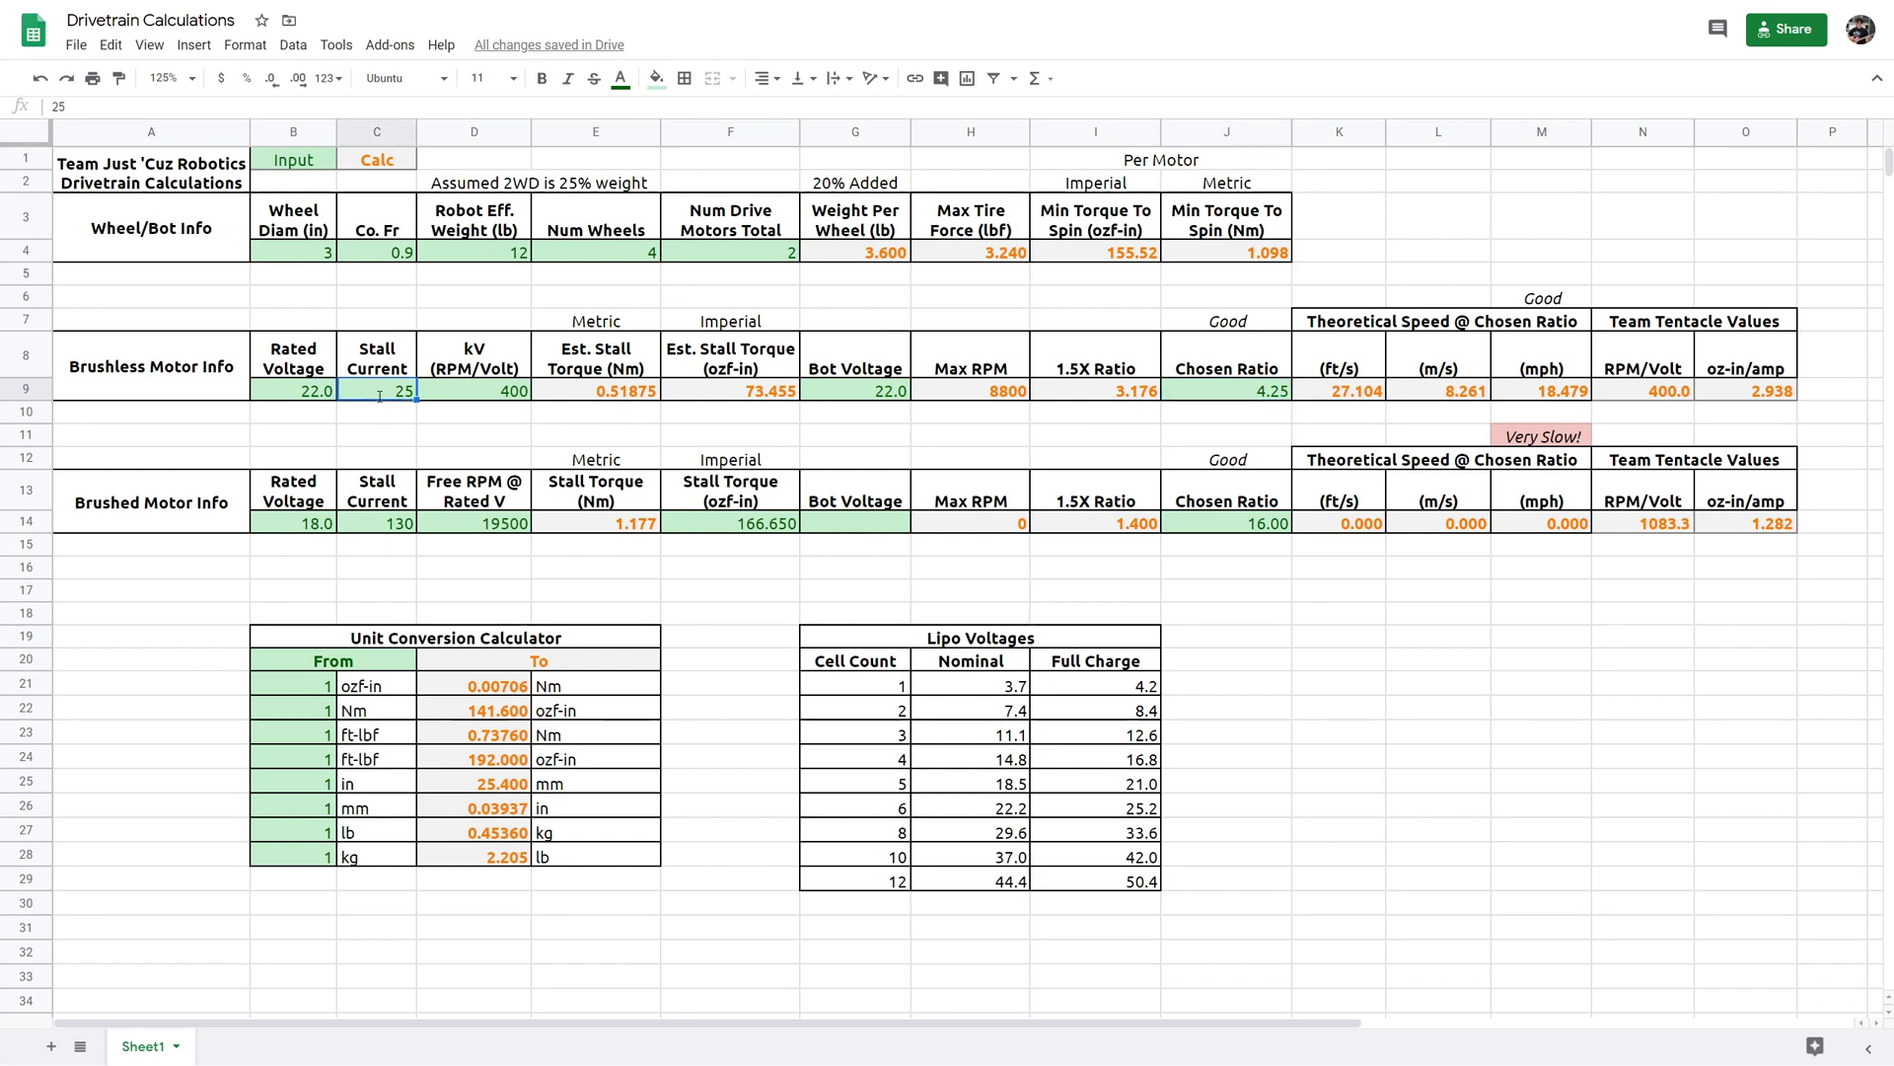
pyautogui.write('50')
pyautogui.click(1233, 392)
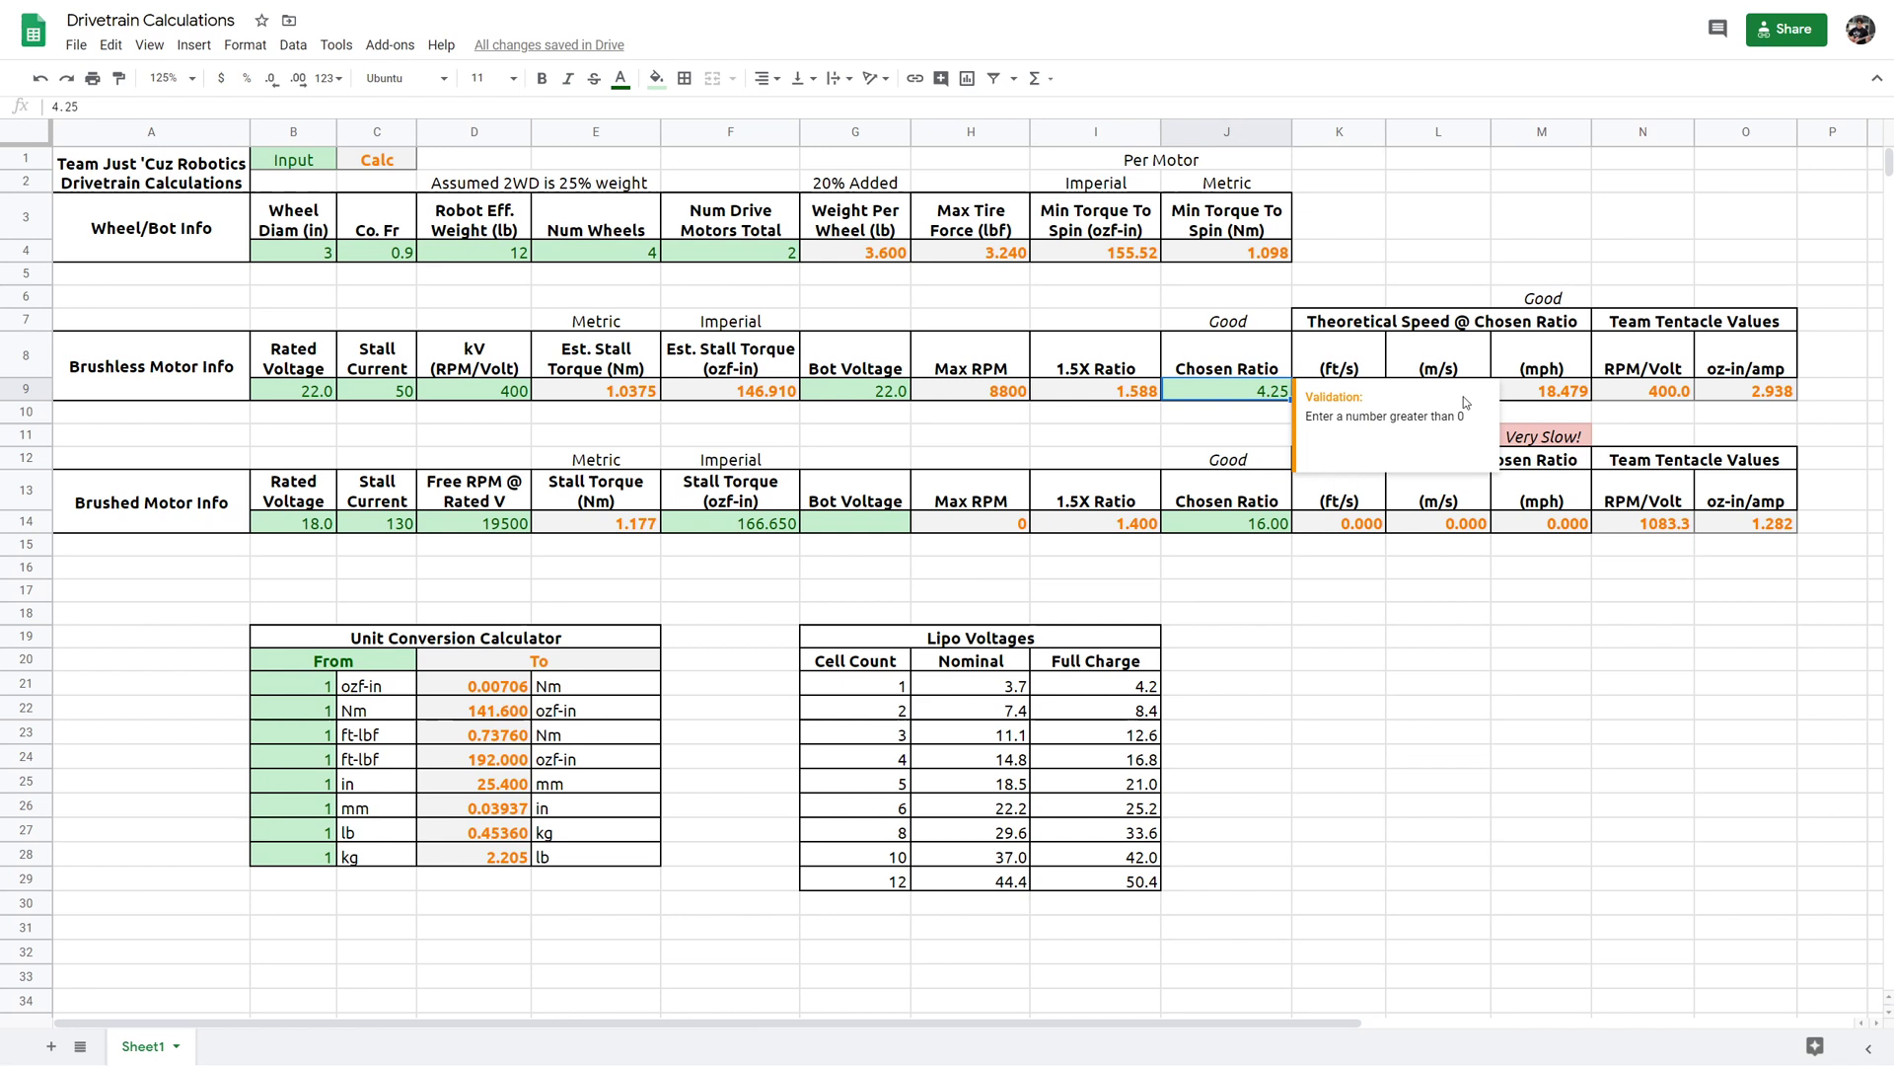
pyautogui.click(1678, 435)
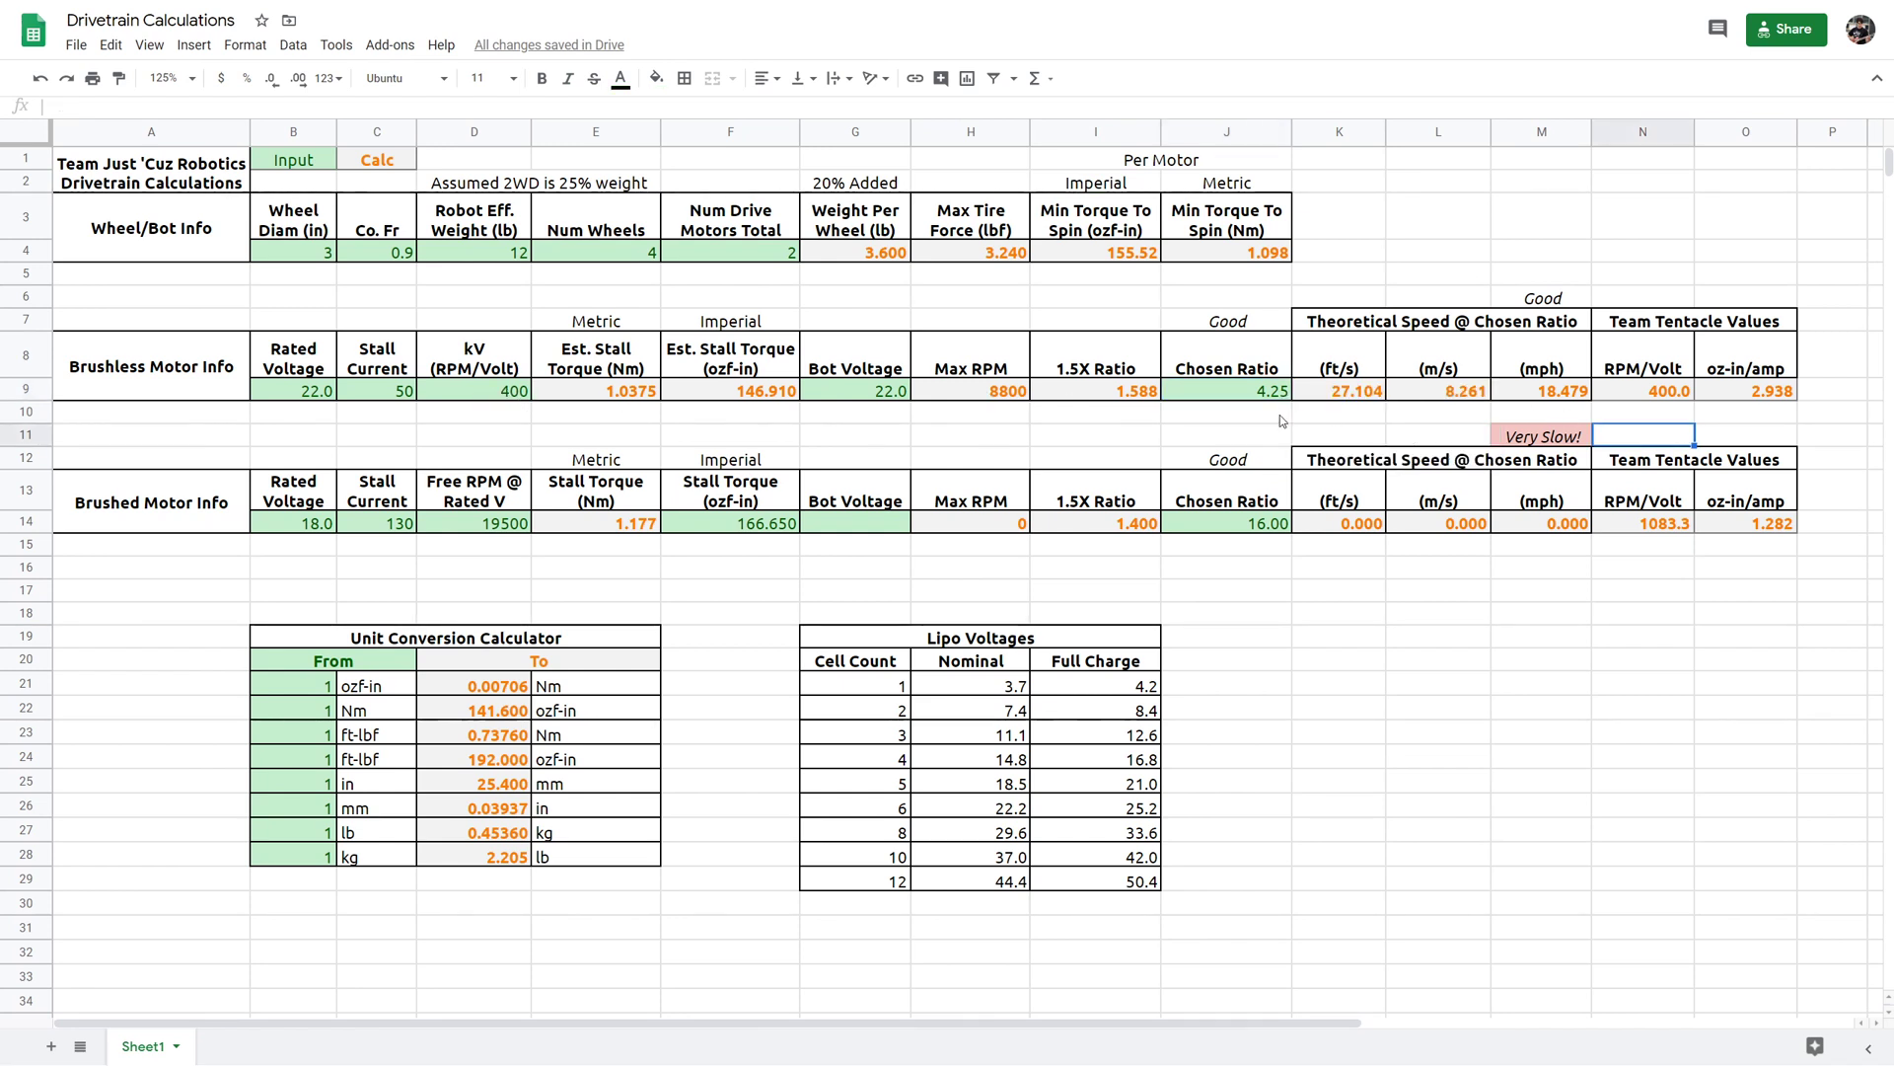
pyautogui.click(387, 391)
pyautogui.write('2')
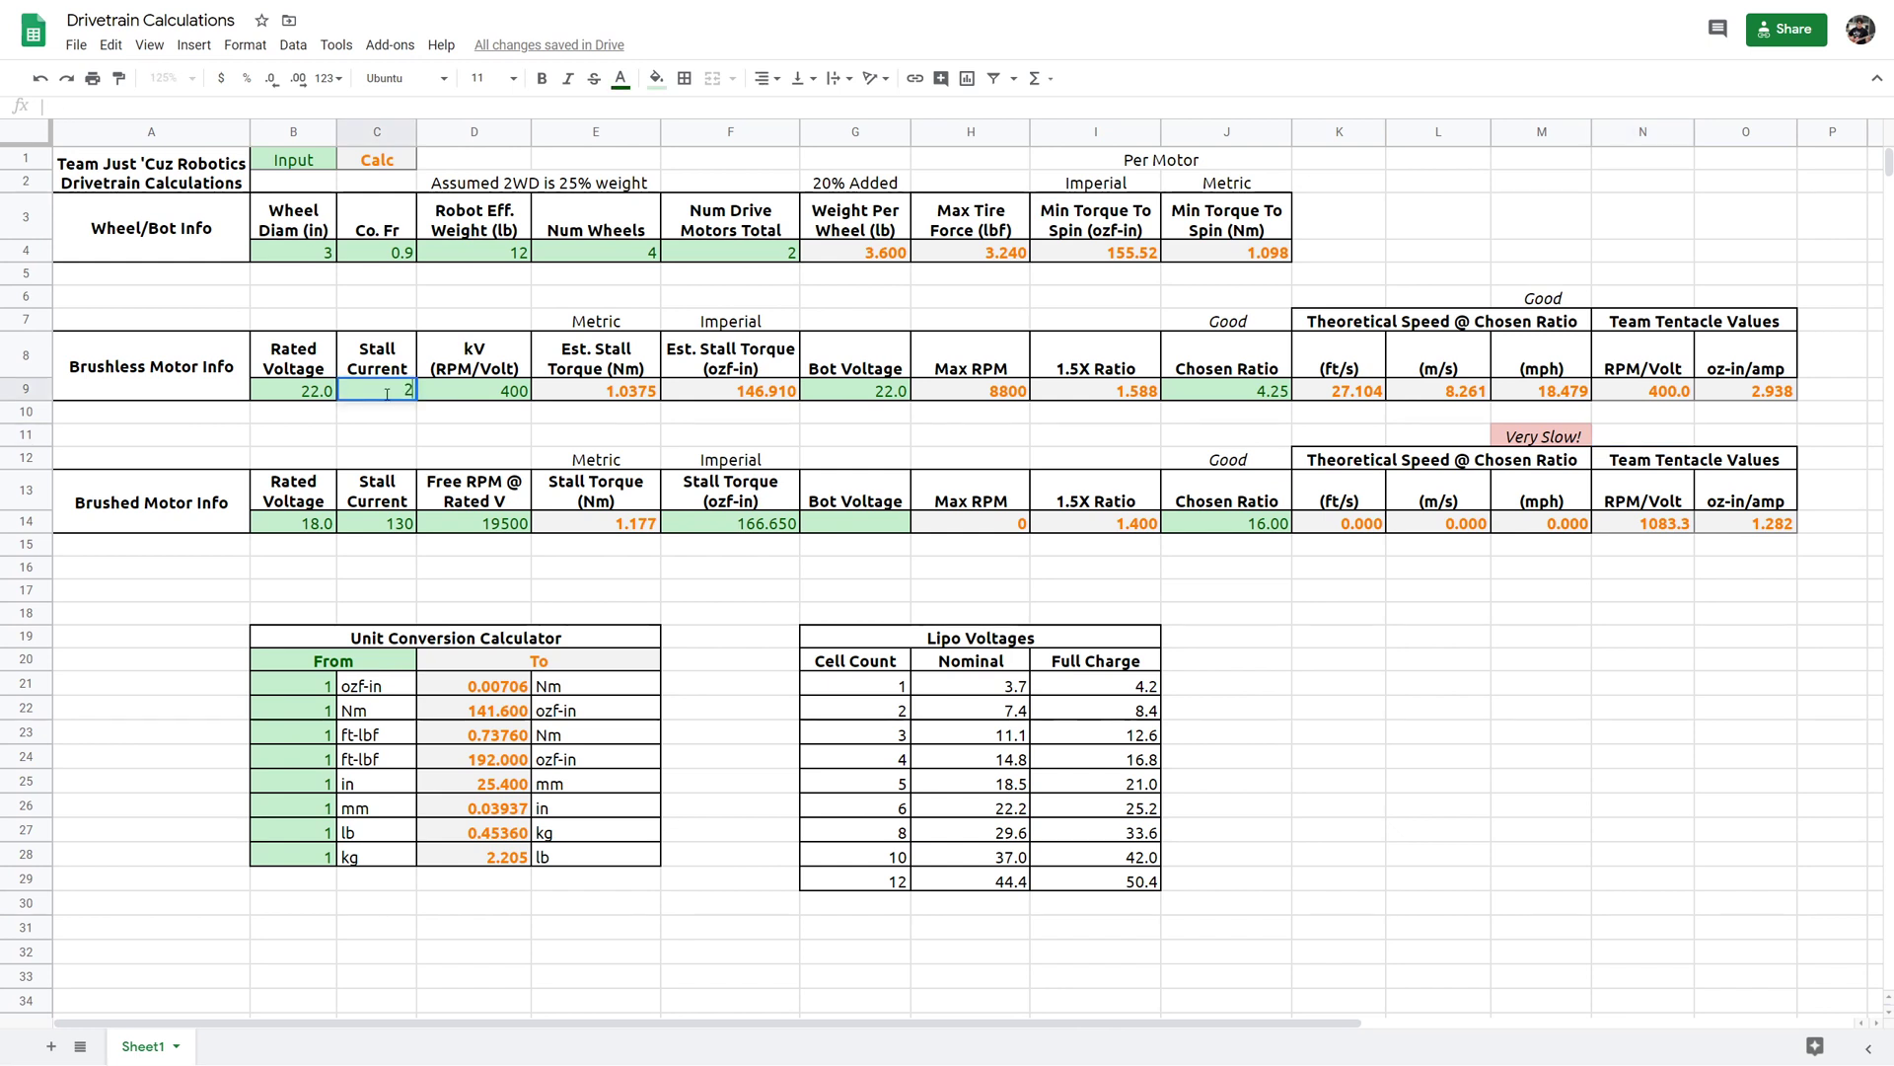
pyautogui.write('5')
pyautogui.click(917, 439)
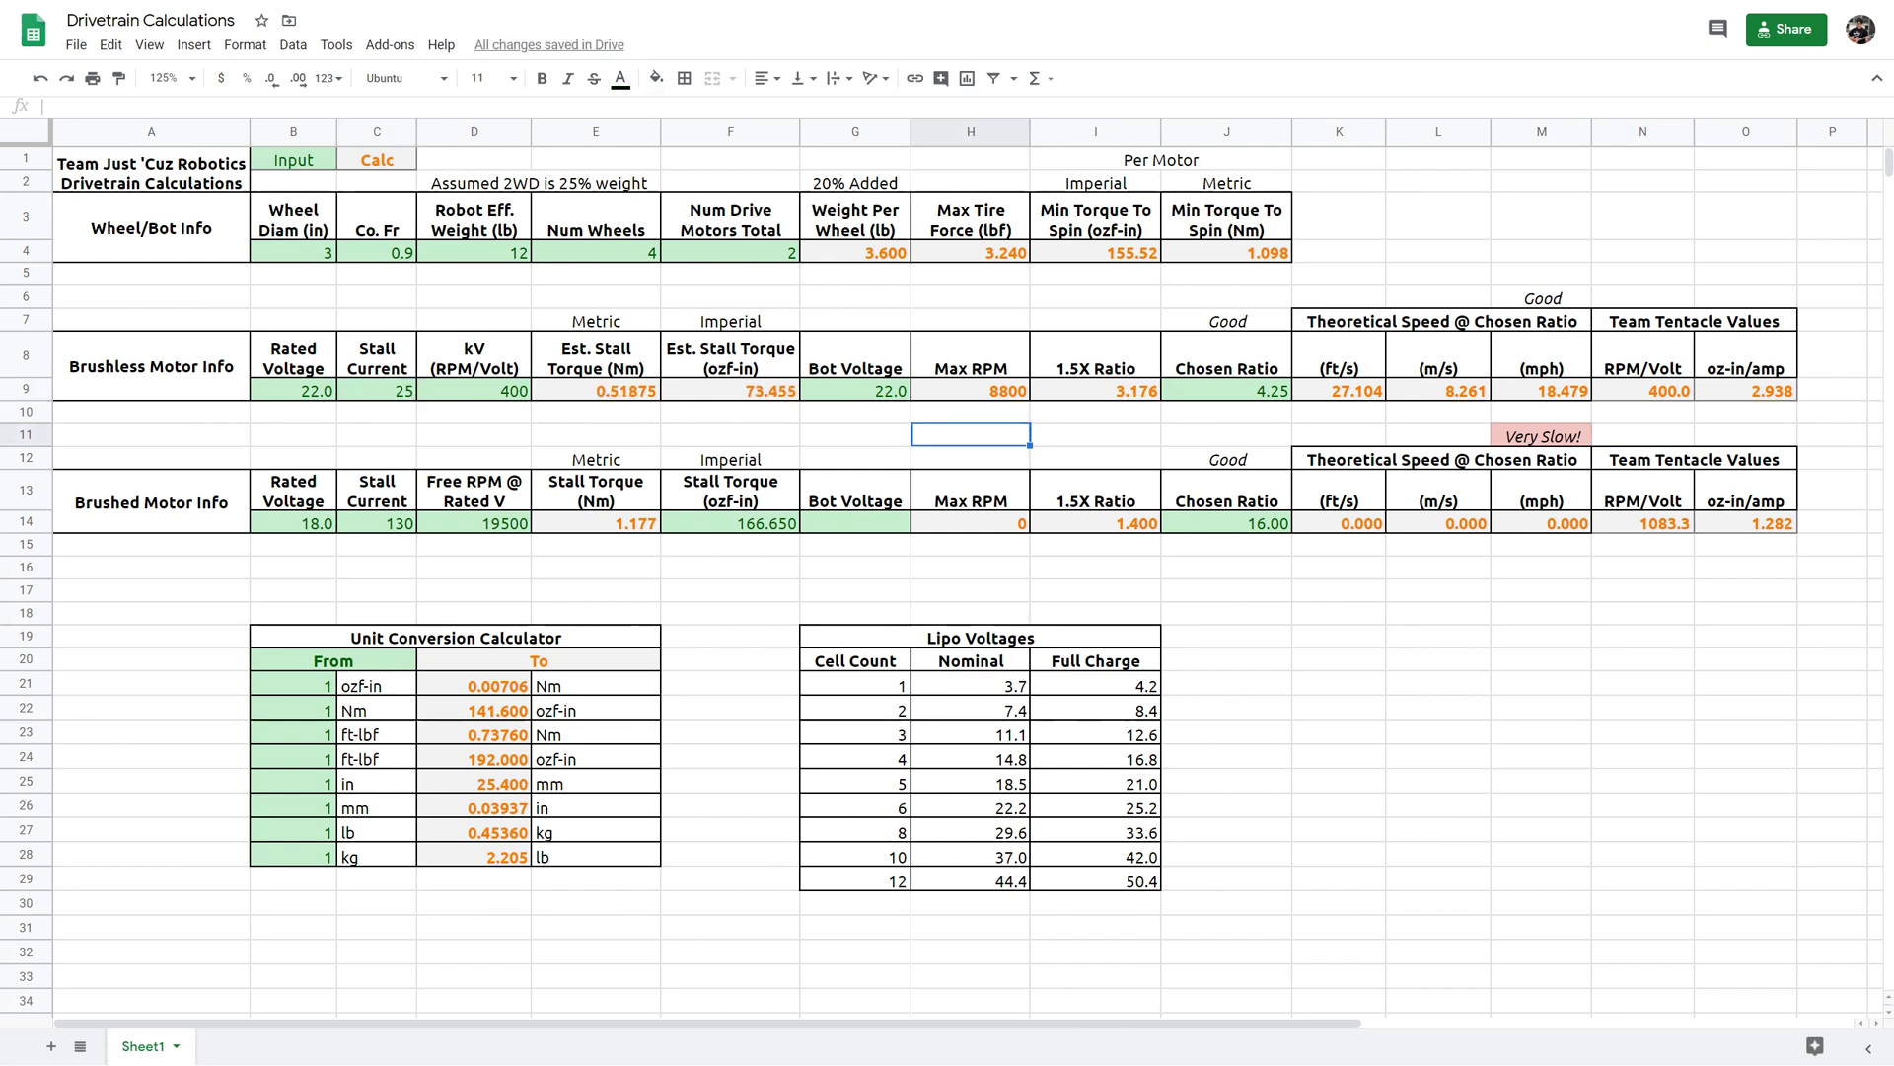
pyautogui.click(1667, 392)
pyautogui.click(1771, 394)
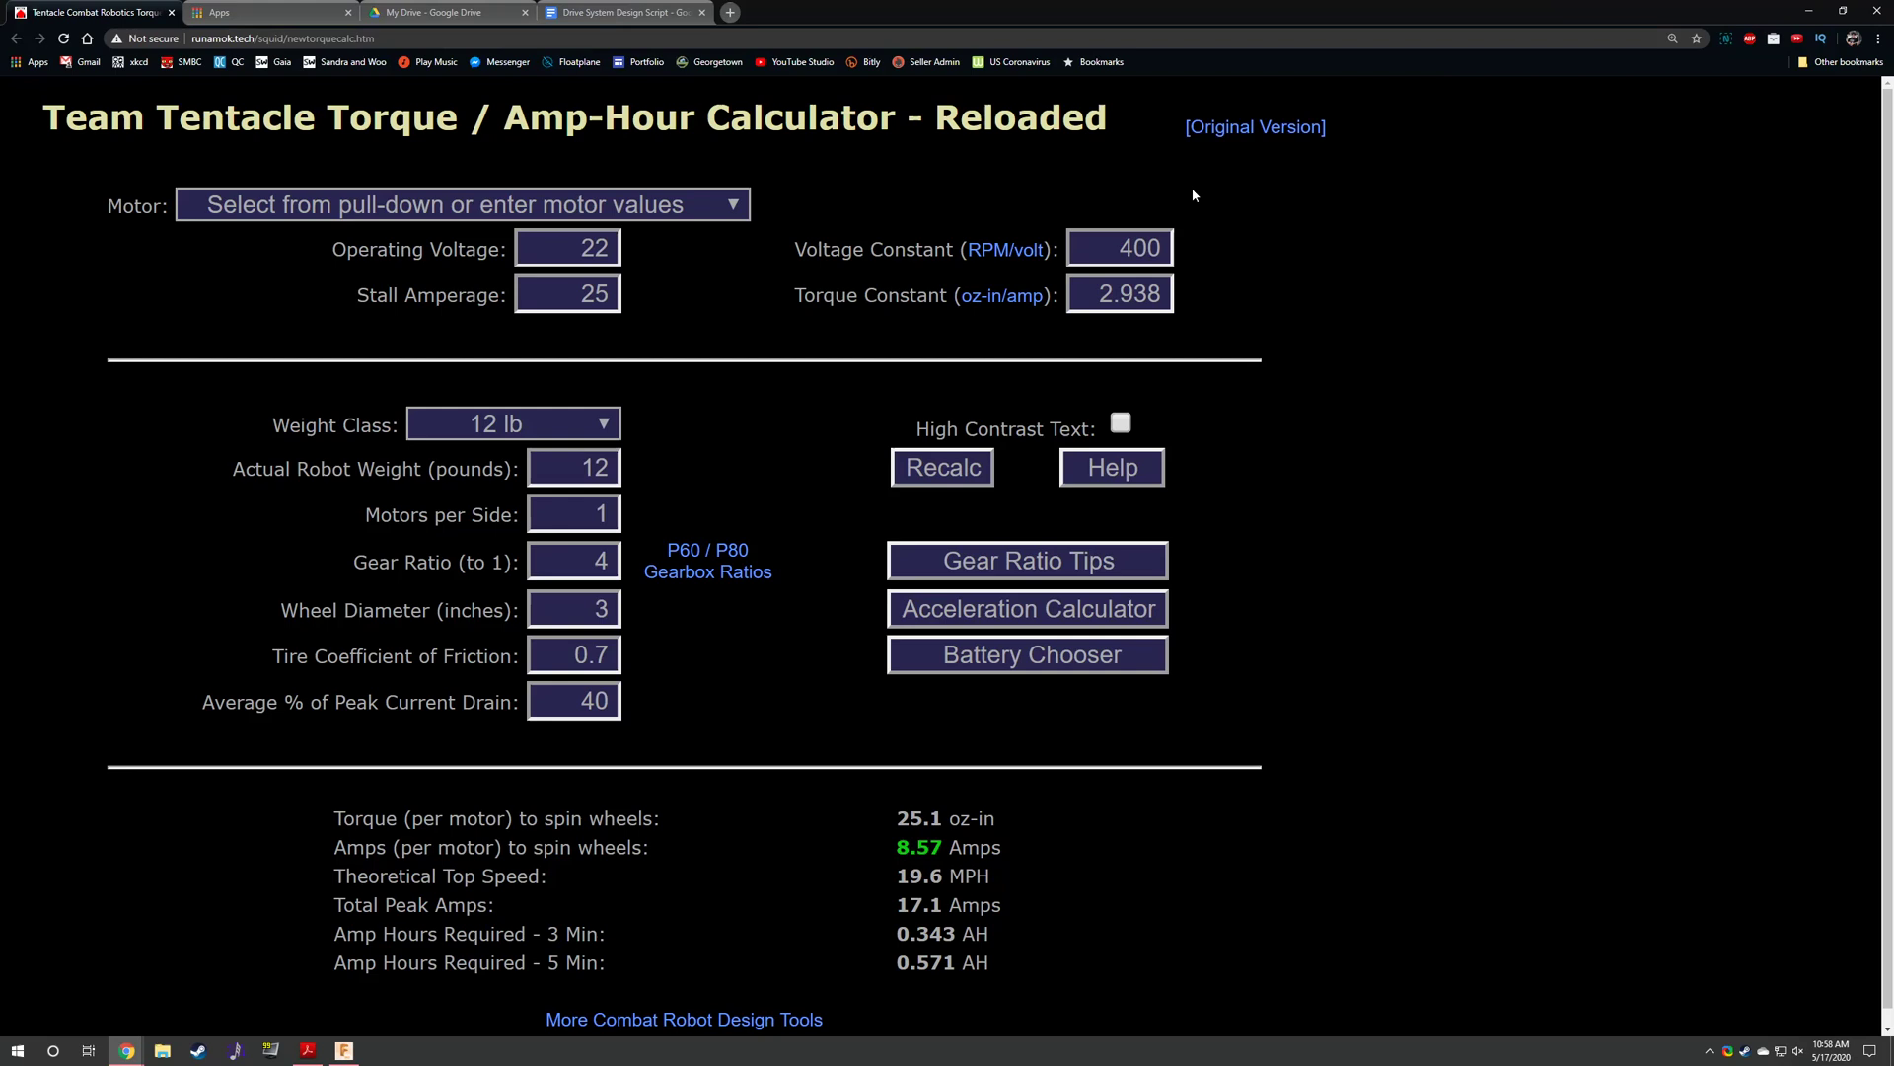
# - Go full screen and point out the 22 V voltage, 2.938 torque constant and one motor per side
pyautogui.press('F11')
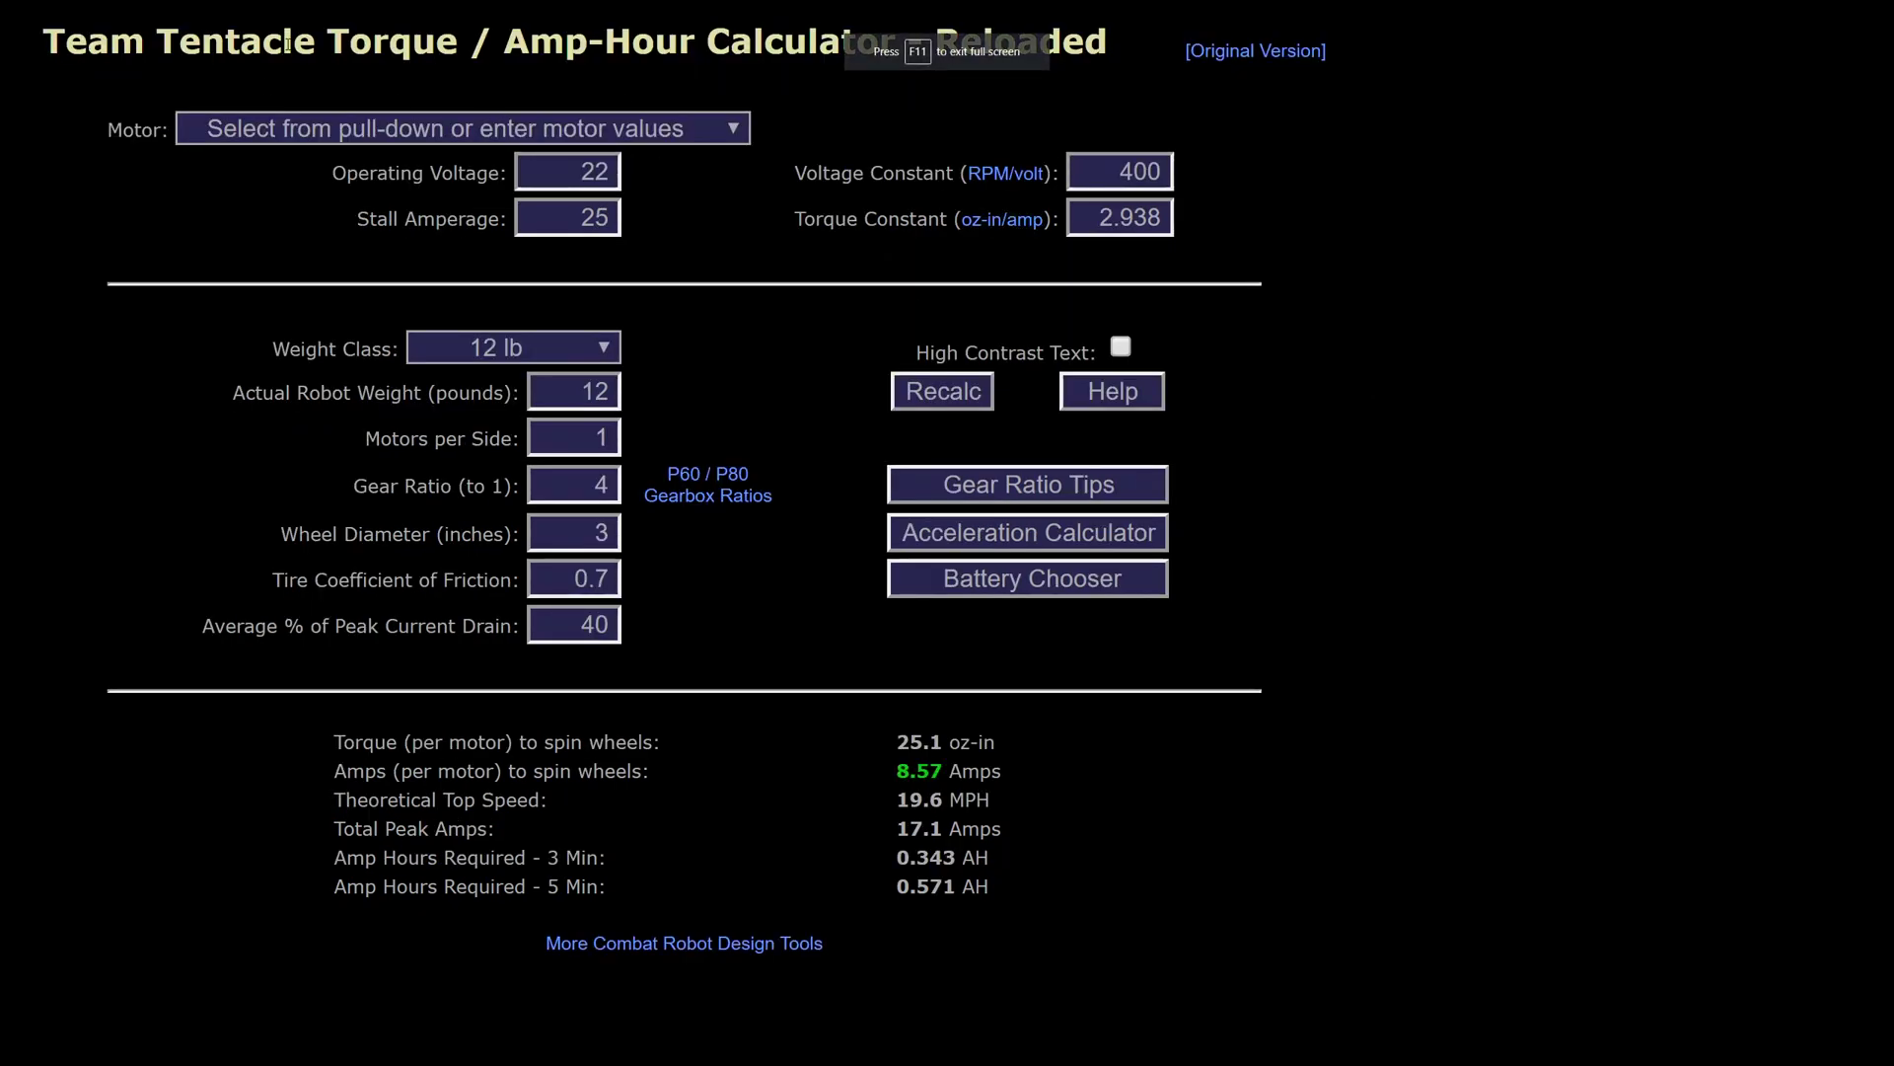
pyautogui.doubleClick(601, 170)
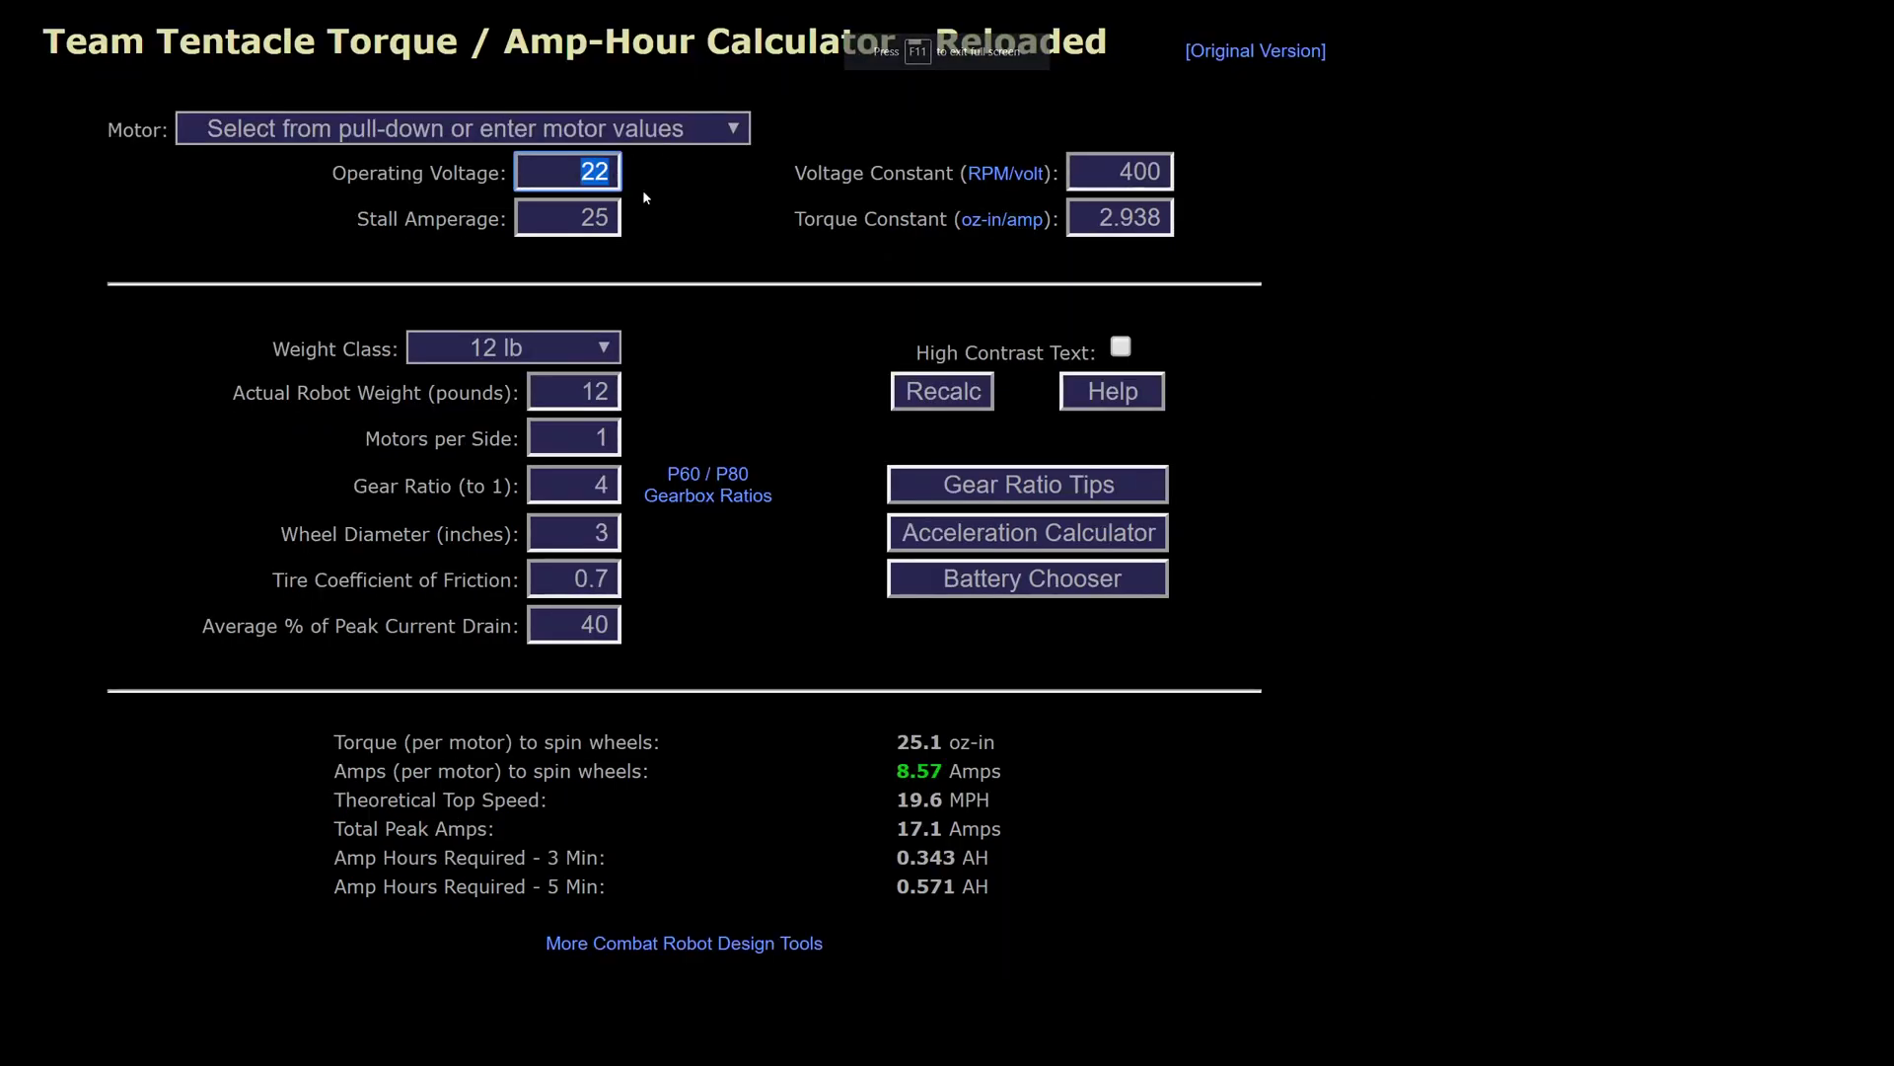
pyautogui.doubleClick(1130, 217)
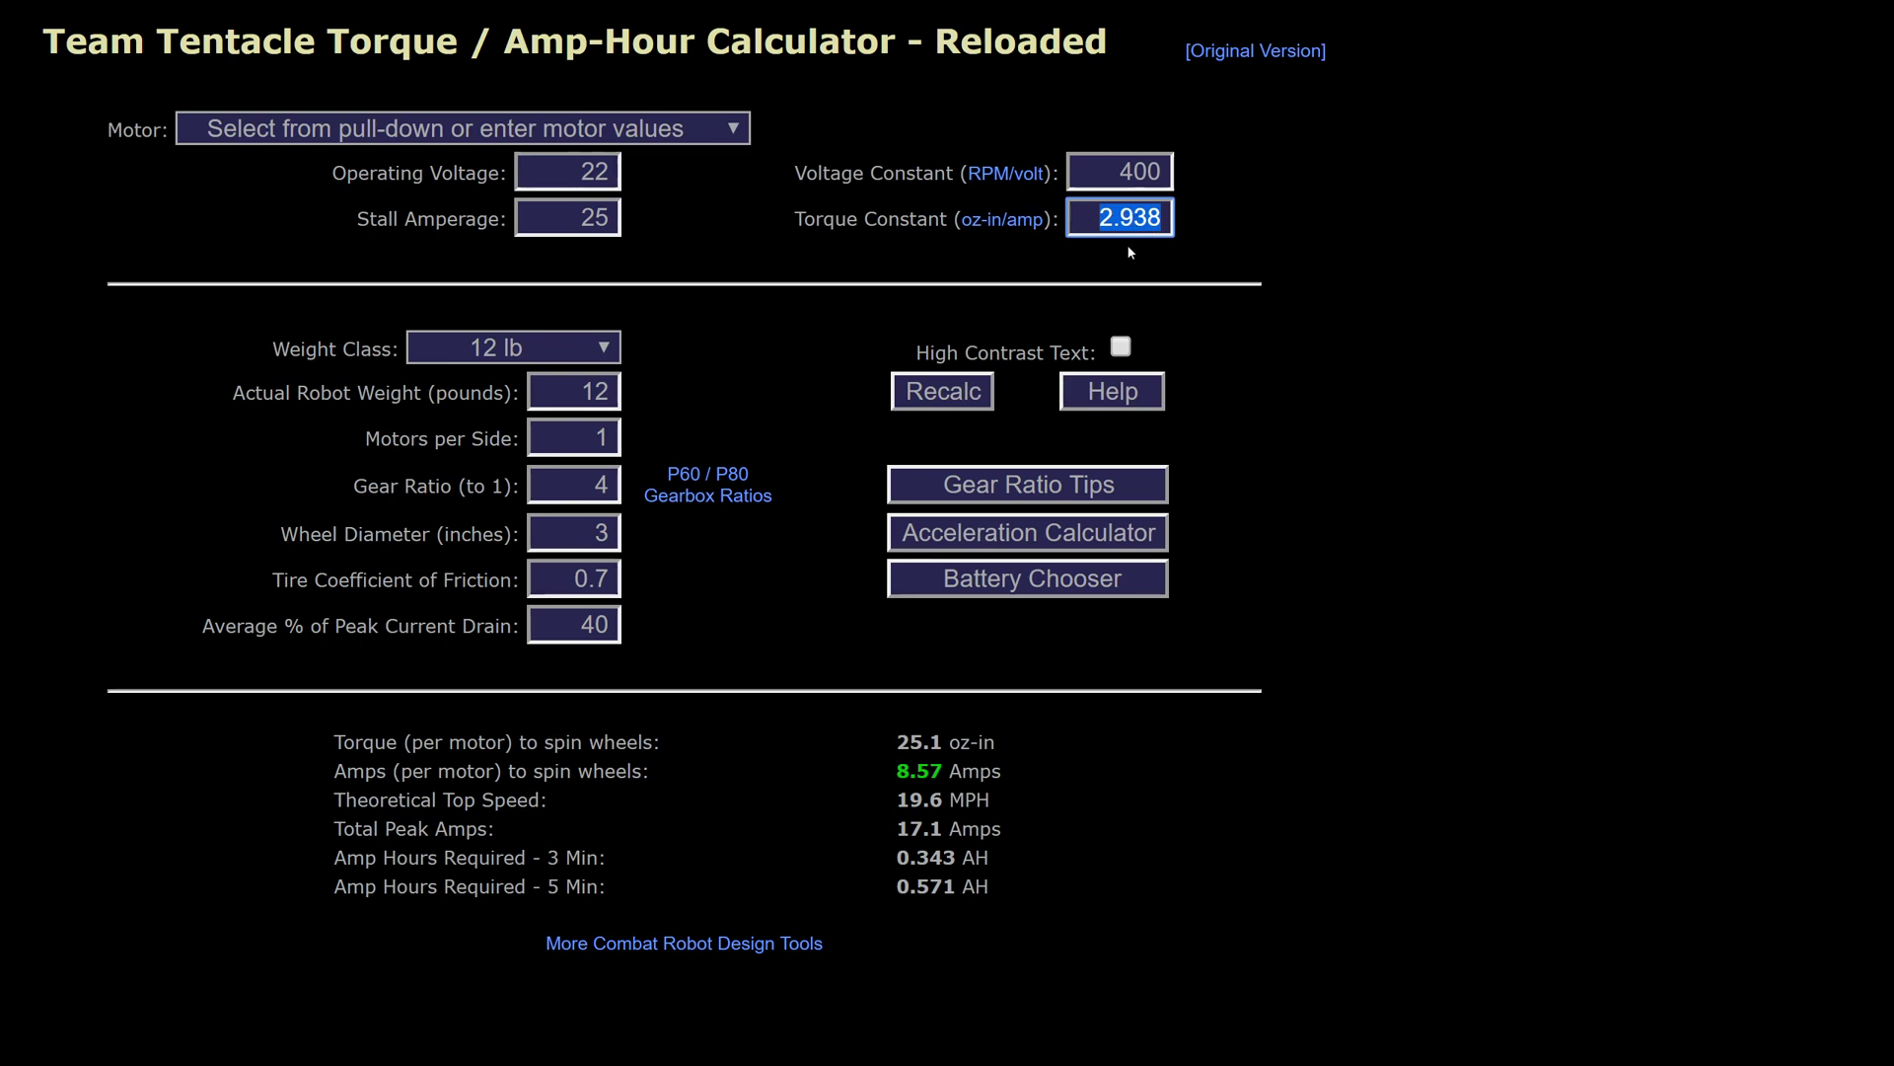
pyautogui.click(804, 293)
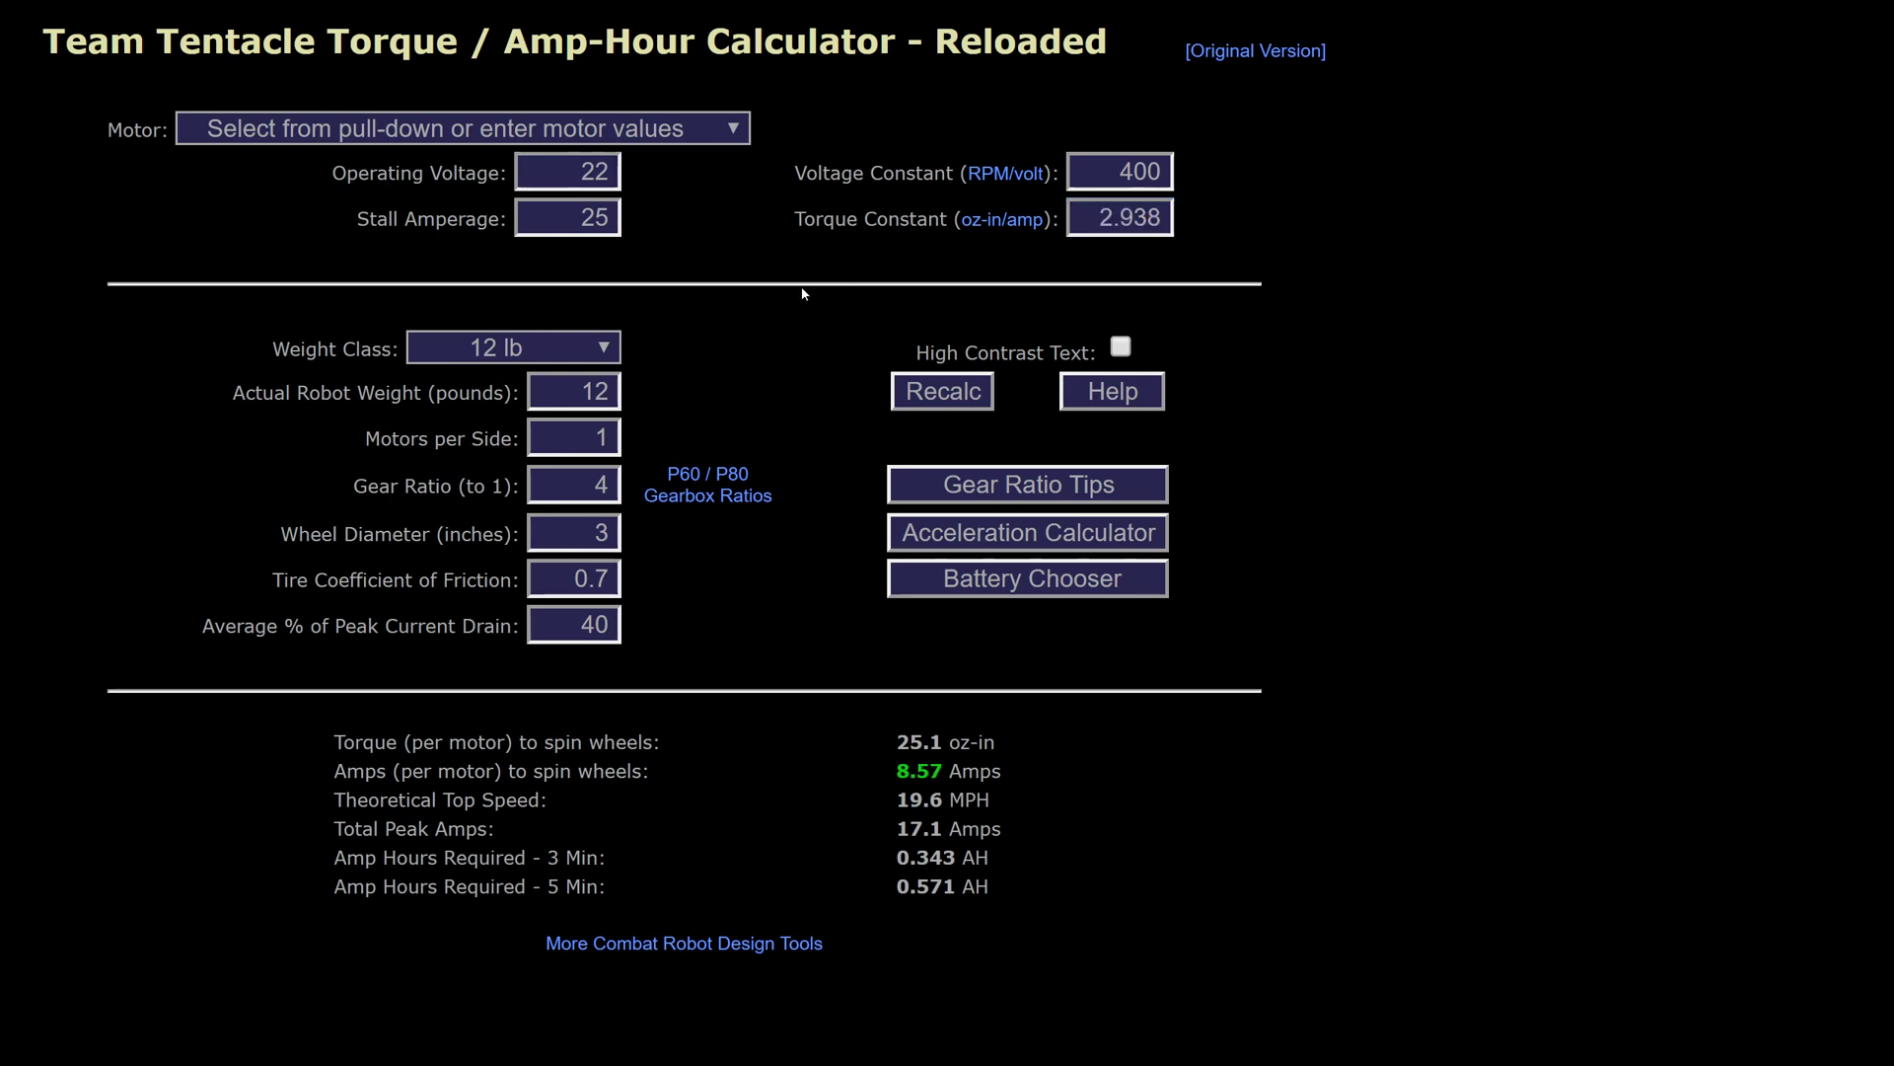
pyautogui.doubleClick(616, 441)
# - Set Gear Ratio to 4.25 and tire friction to .9, then highlight the 10.3 Amps result
pyautogui.click(595, 484)
pyautogui.write('4.25')
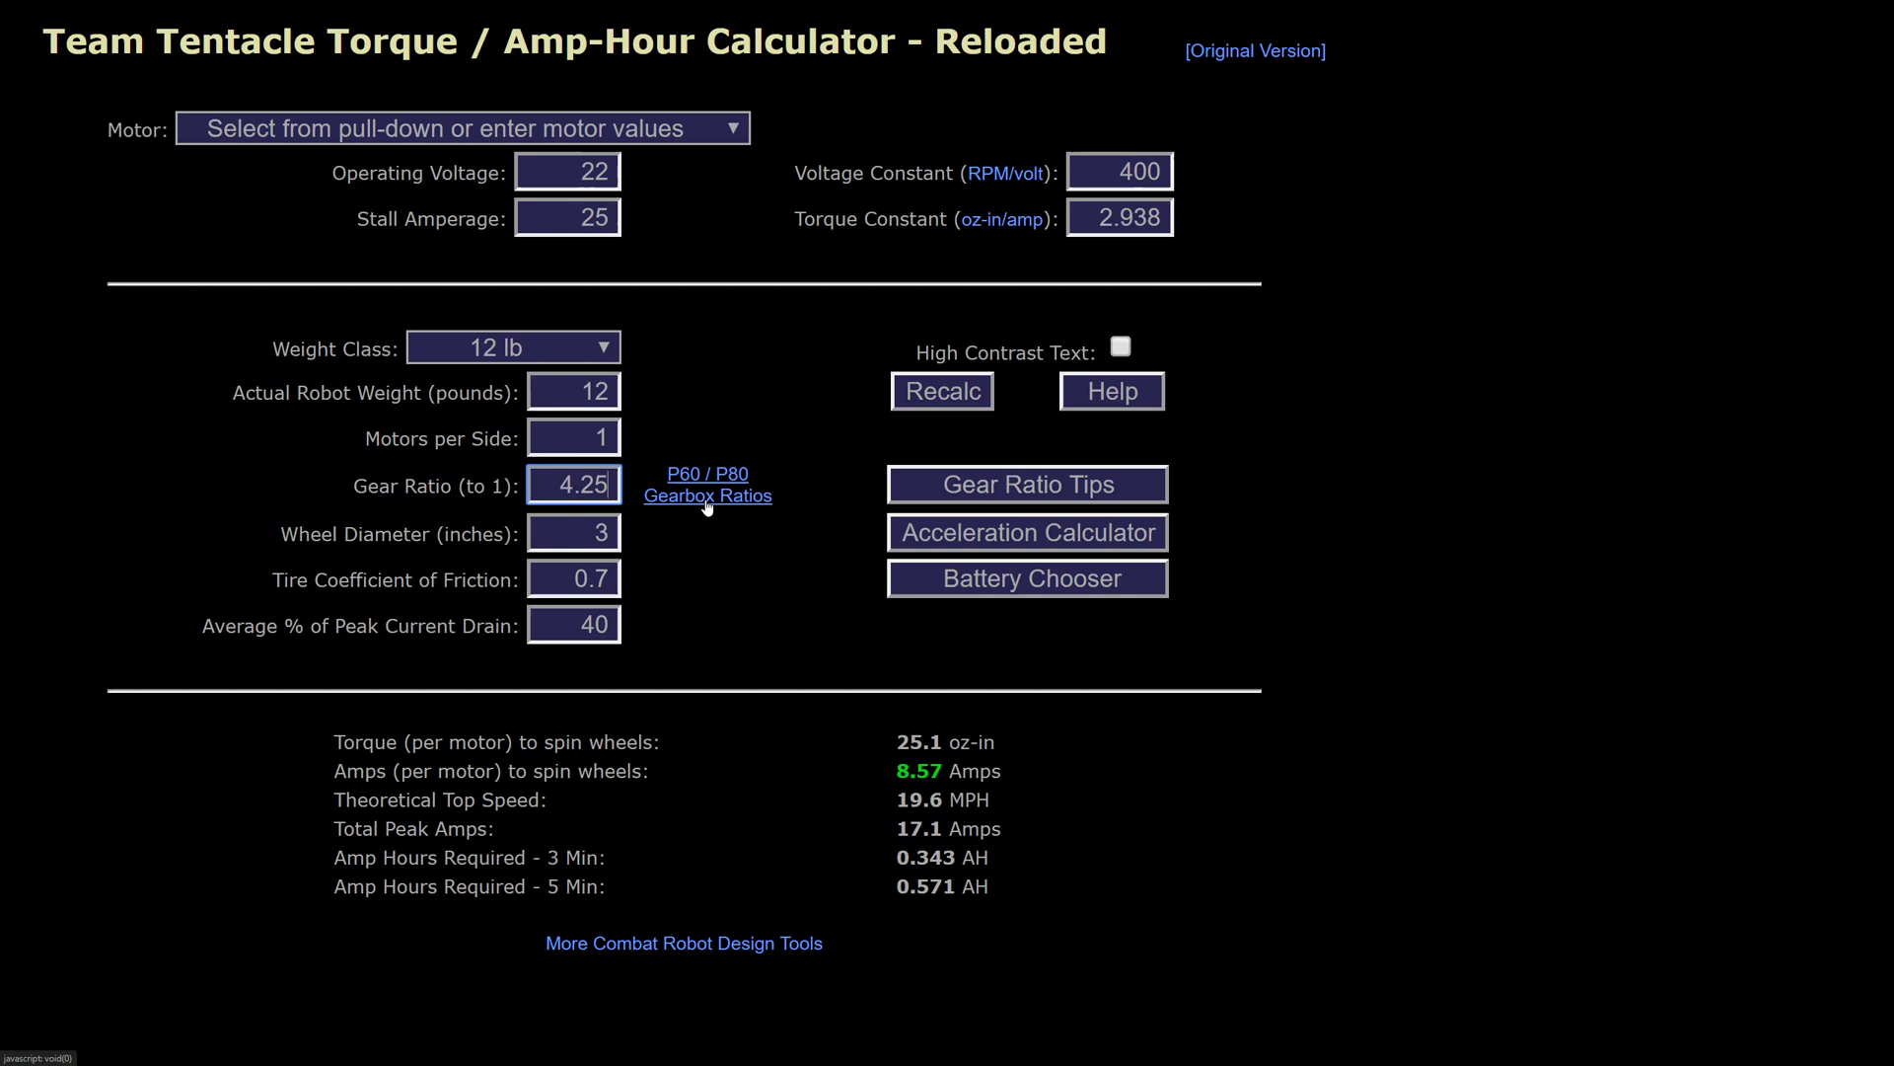
pyautogui.click(1296, 565)
pyautogui.click(601, 544)
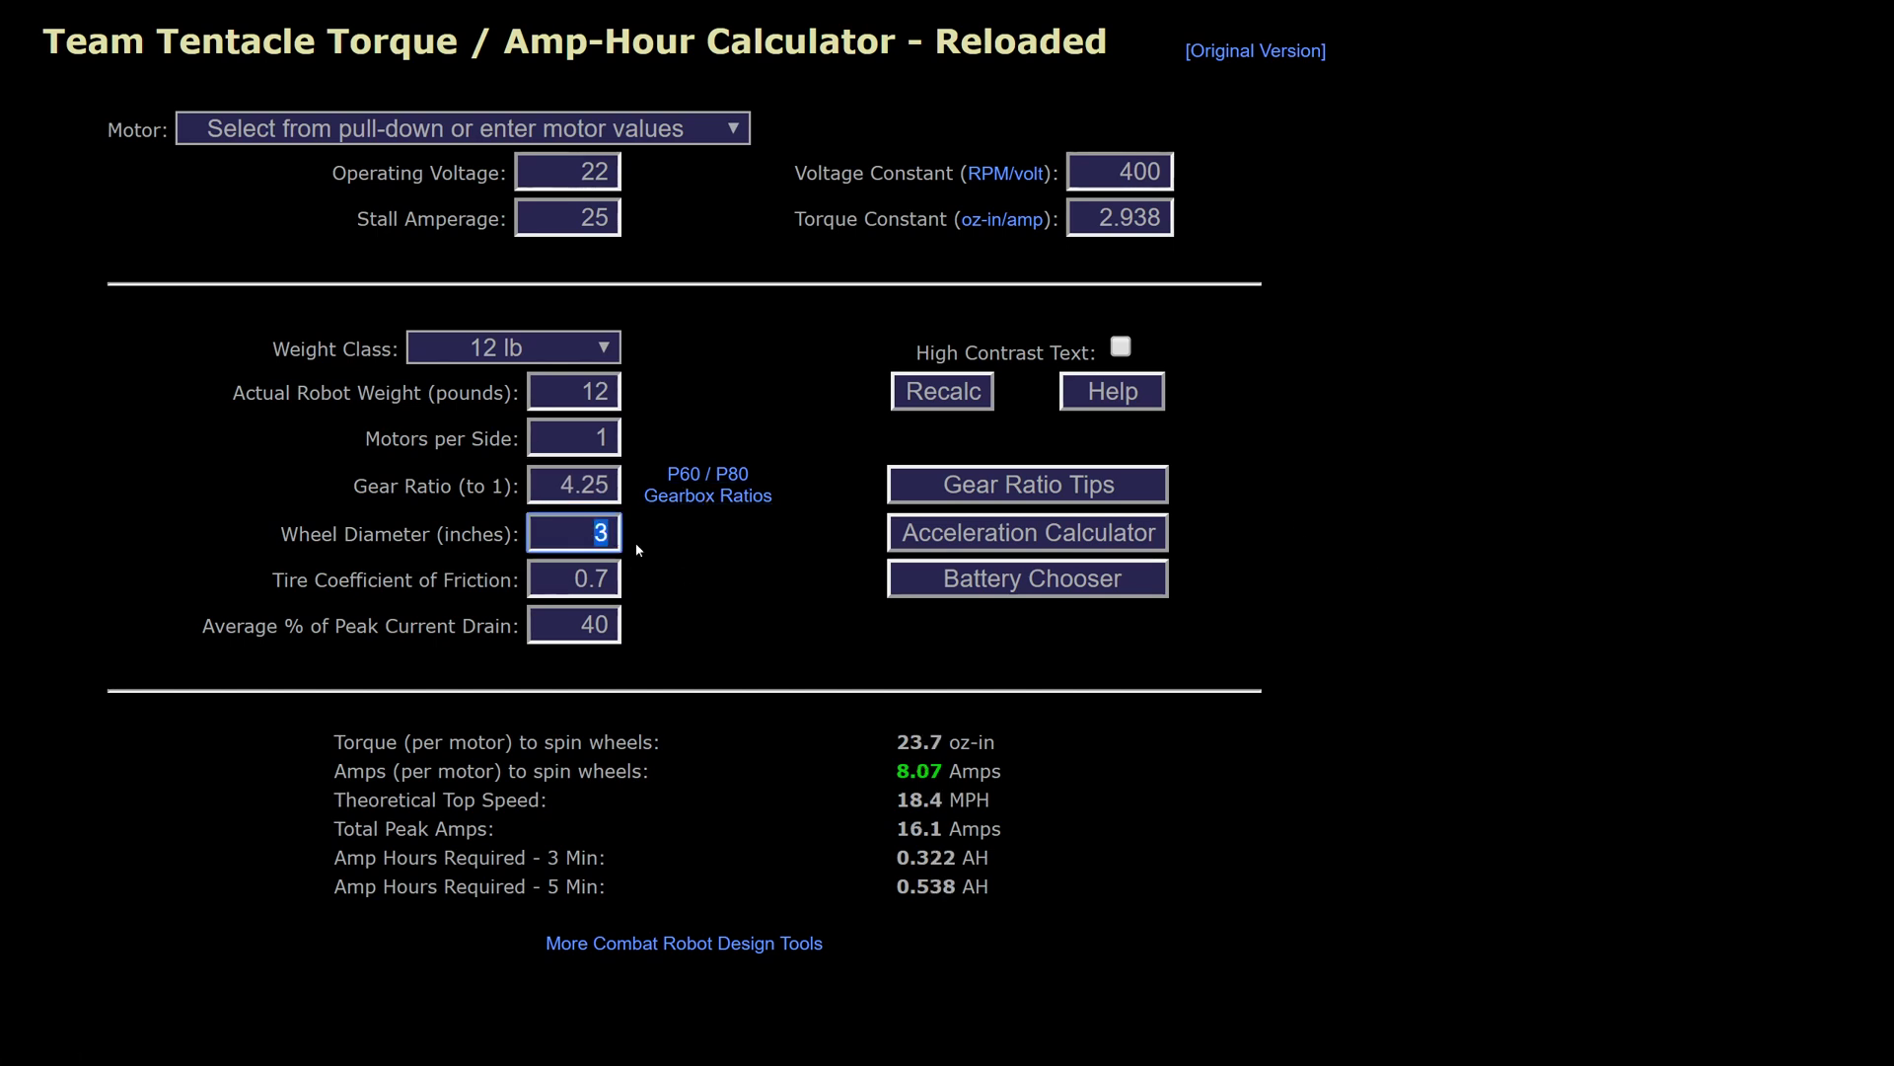
pyautogui.click(604, 589)
pyautogui.write('.9')
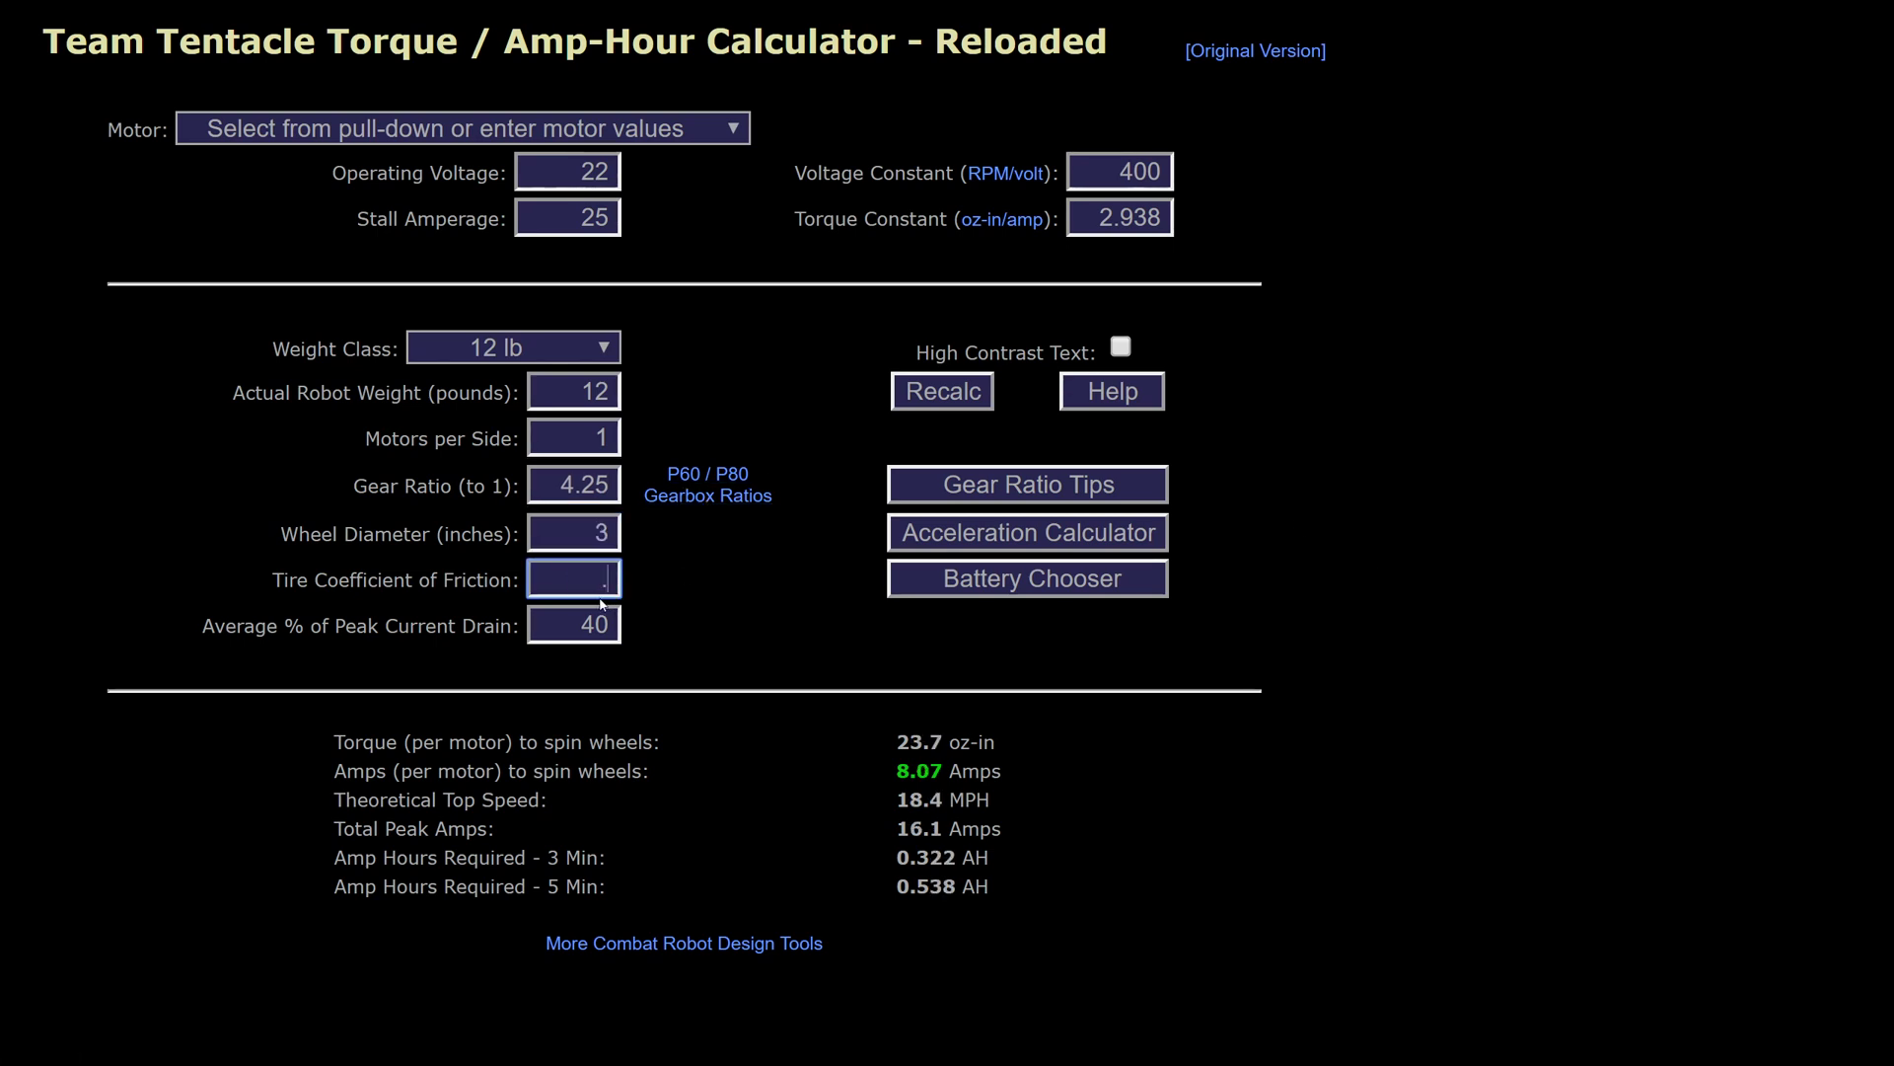
pyautogui.click(731, 607)
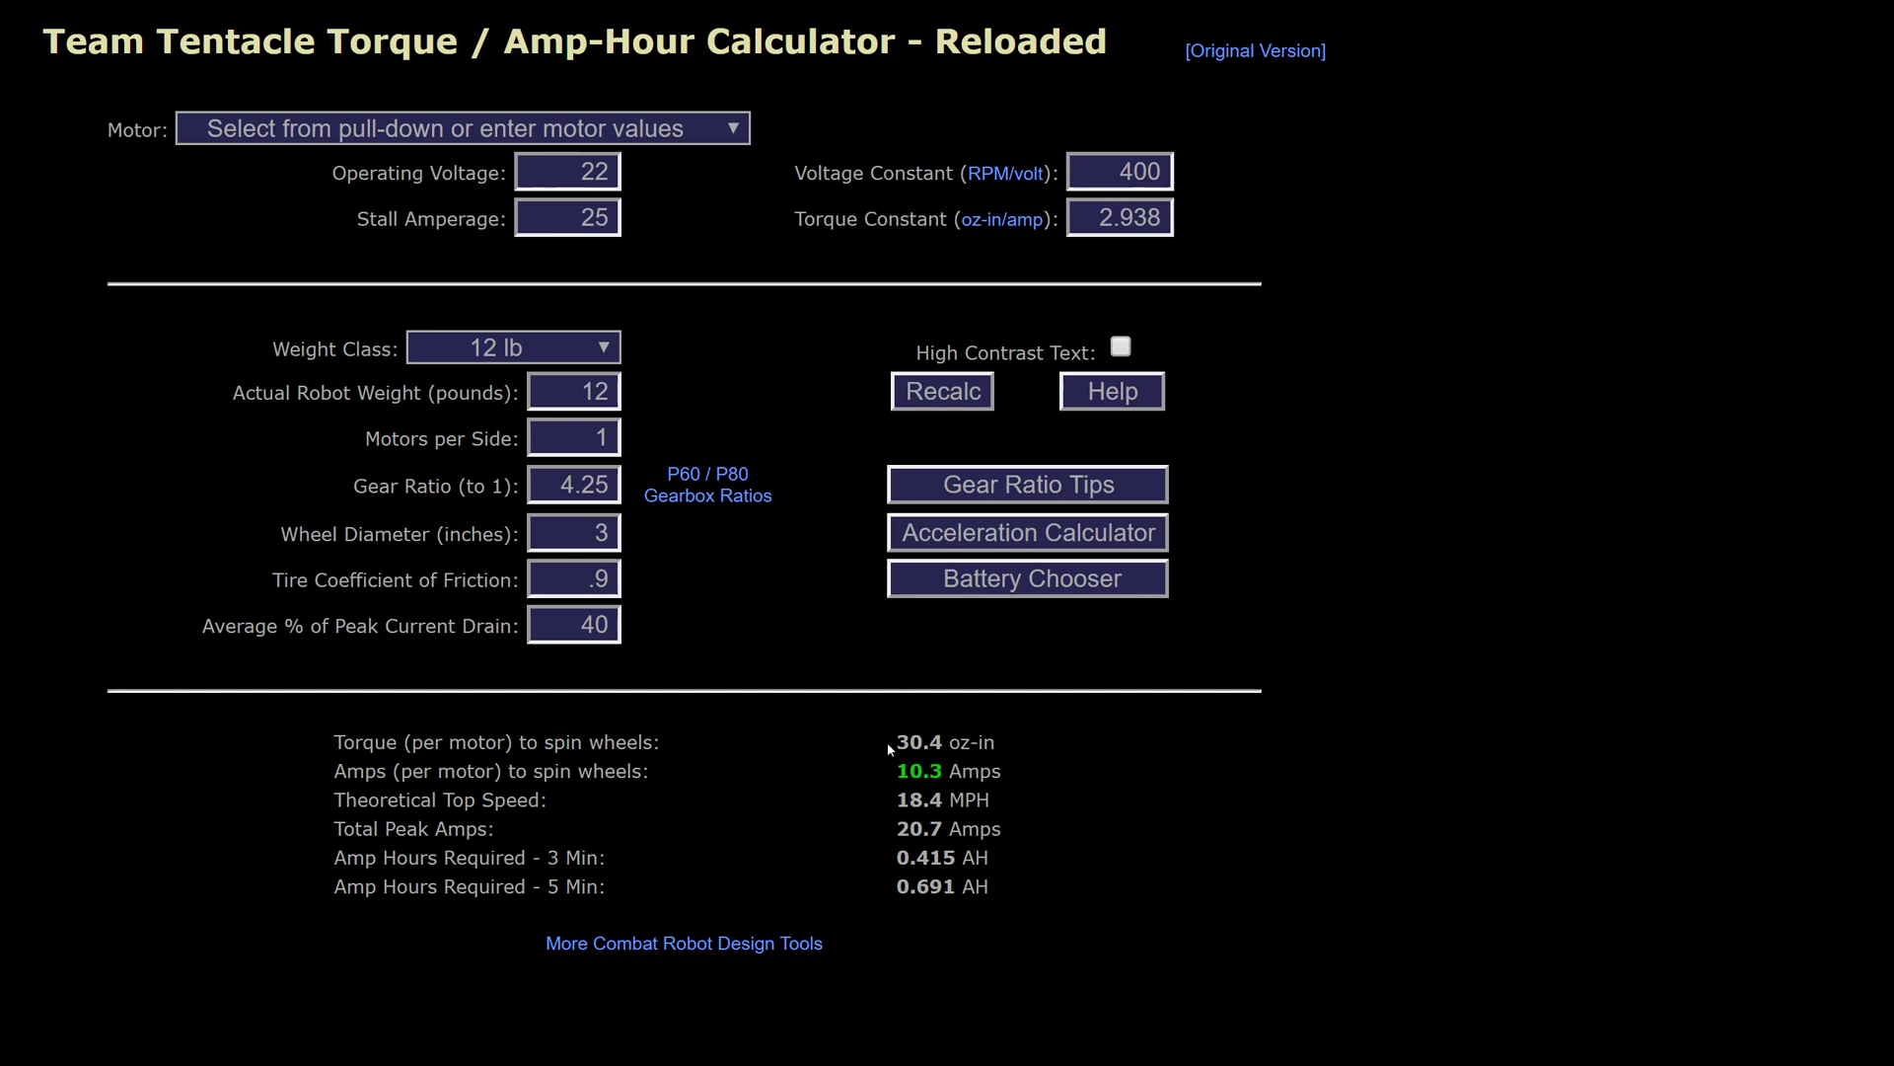
pyautogui.moveTo(893, 774); pyautogui.dragTo(1034, 773)
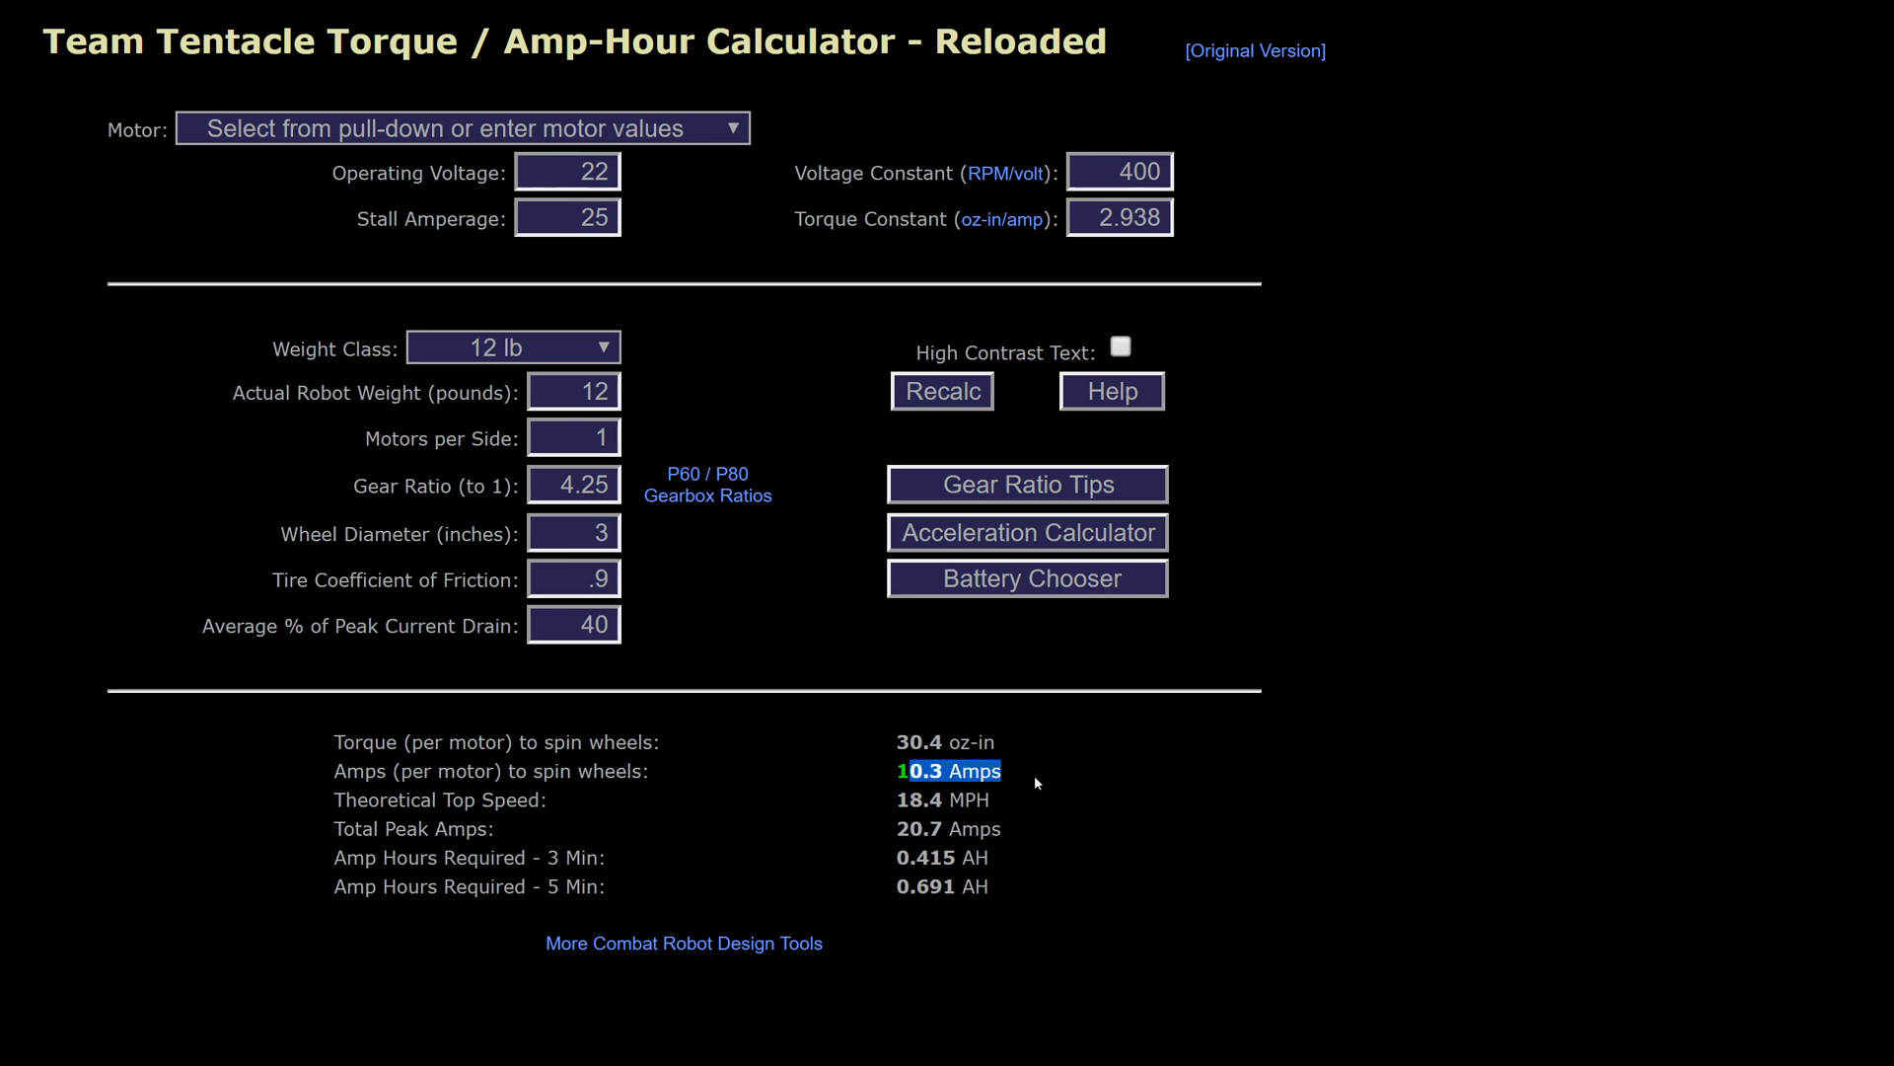
pyautogui.moveTo(894, 783); pyautogui.dragTo(1018, 777)
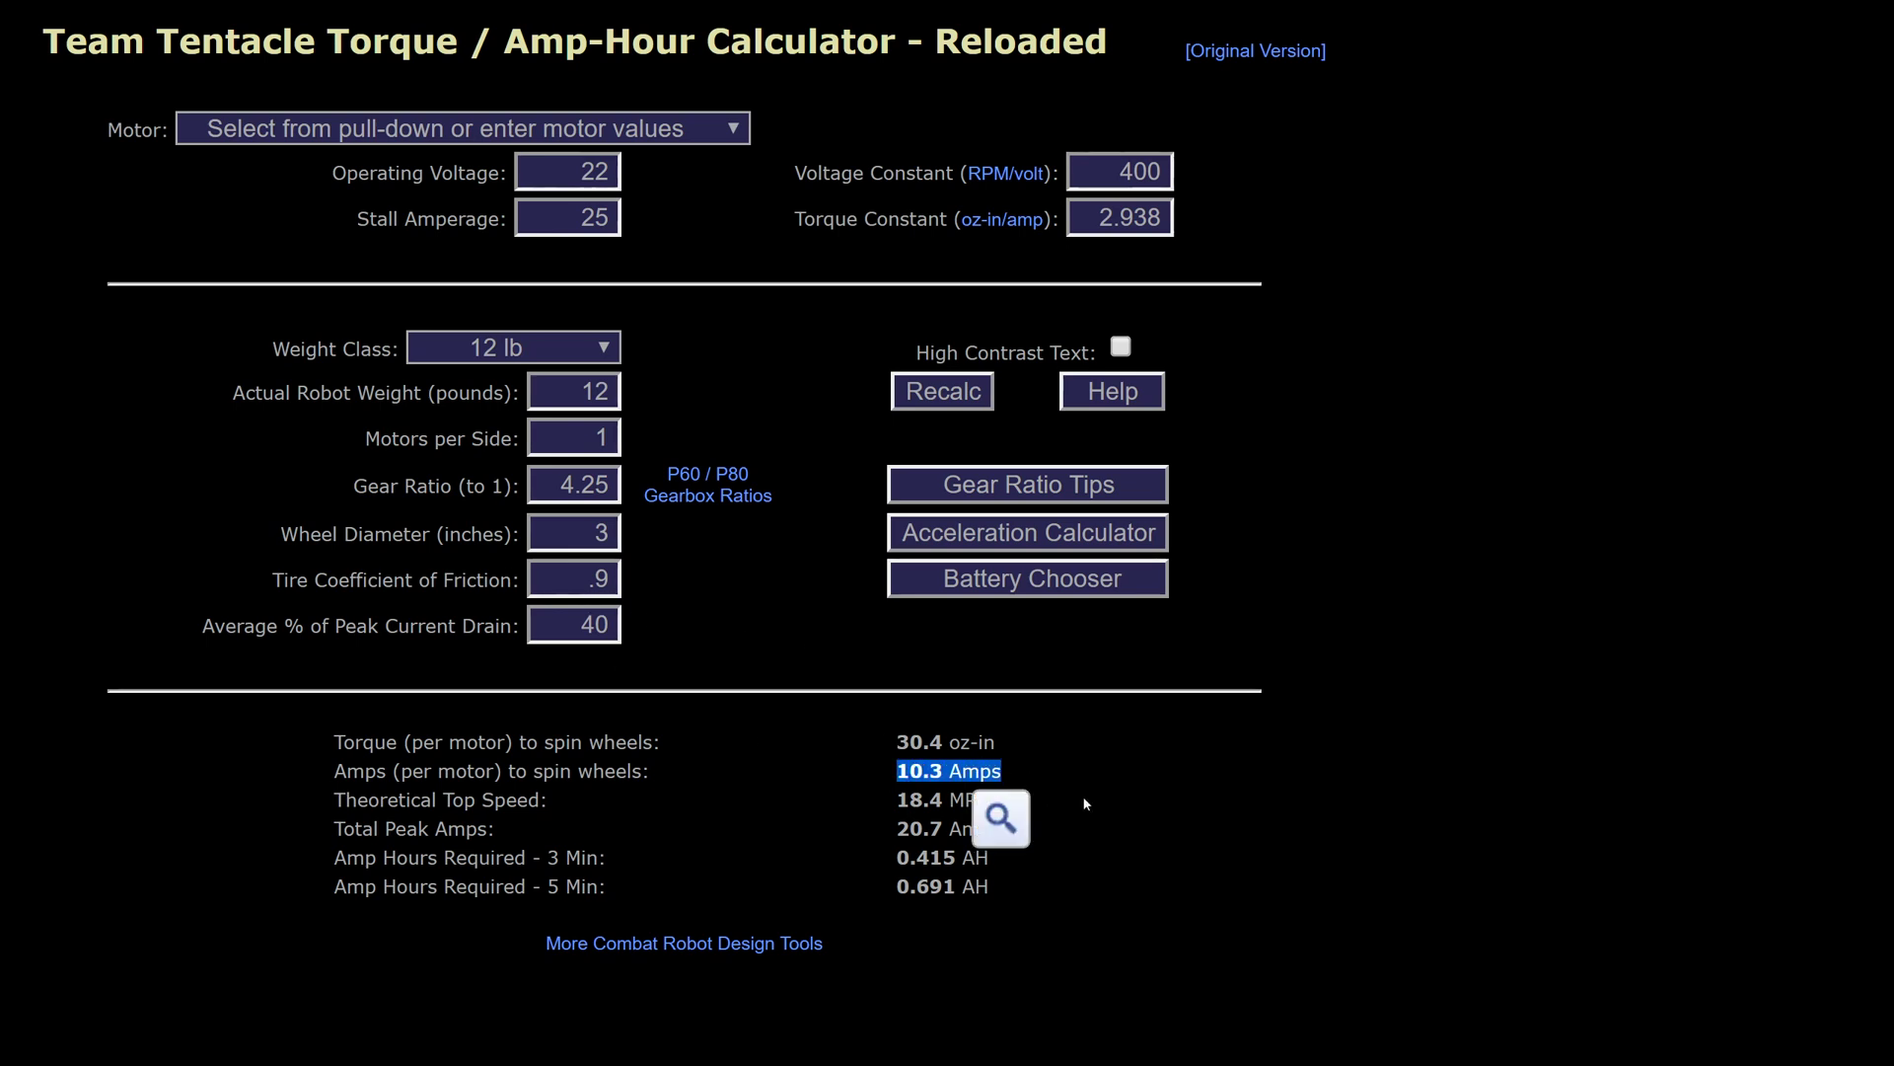
pyautogui.click(1018, 780)
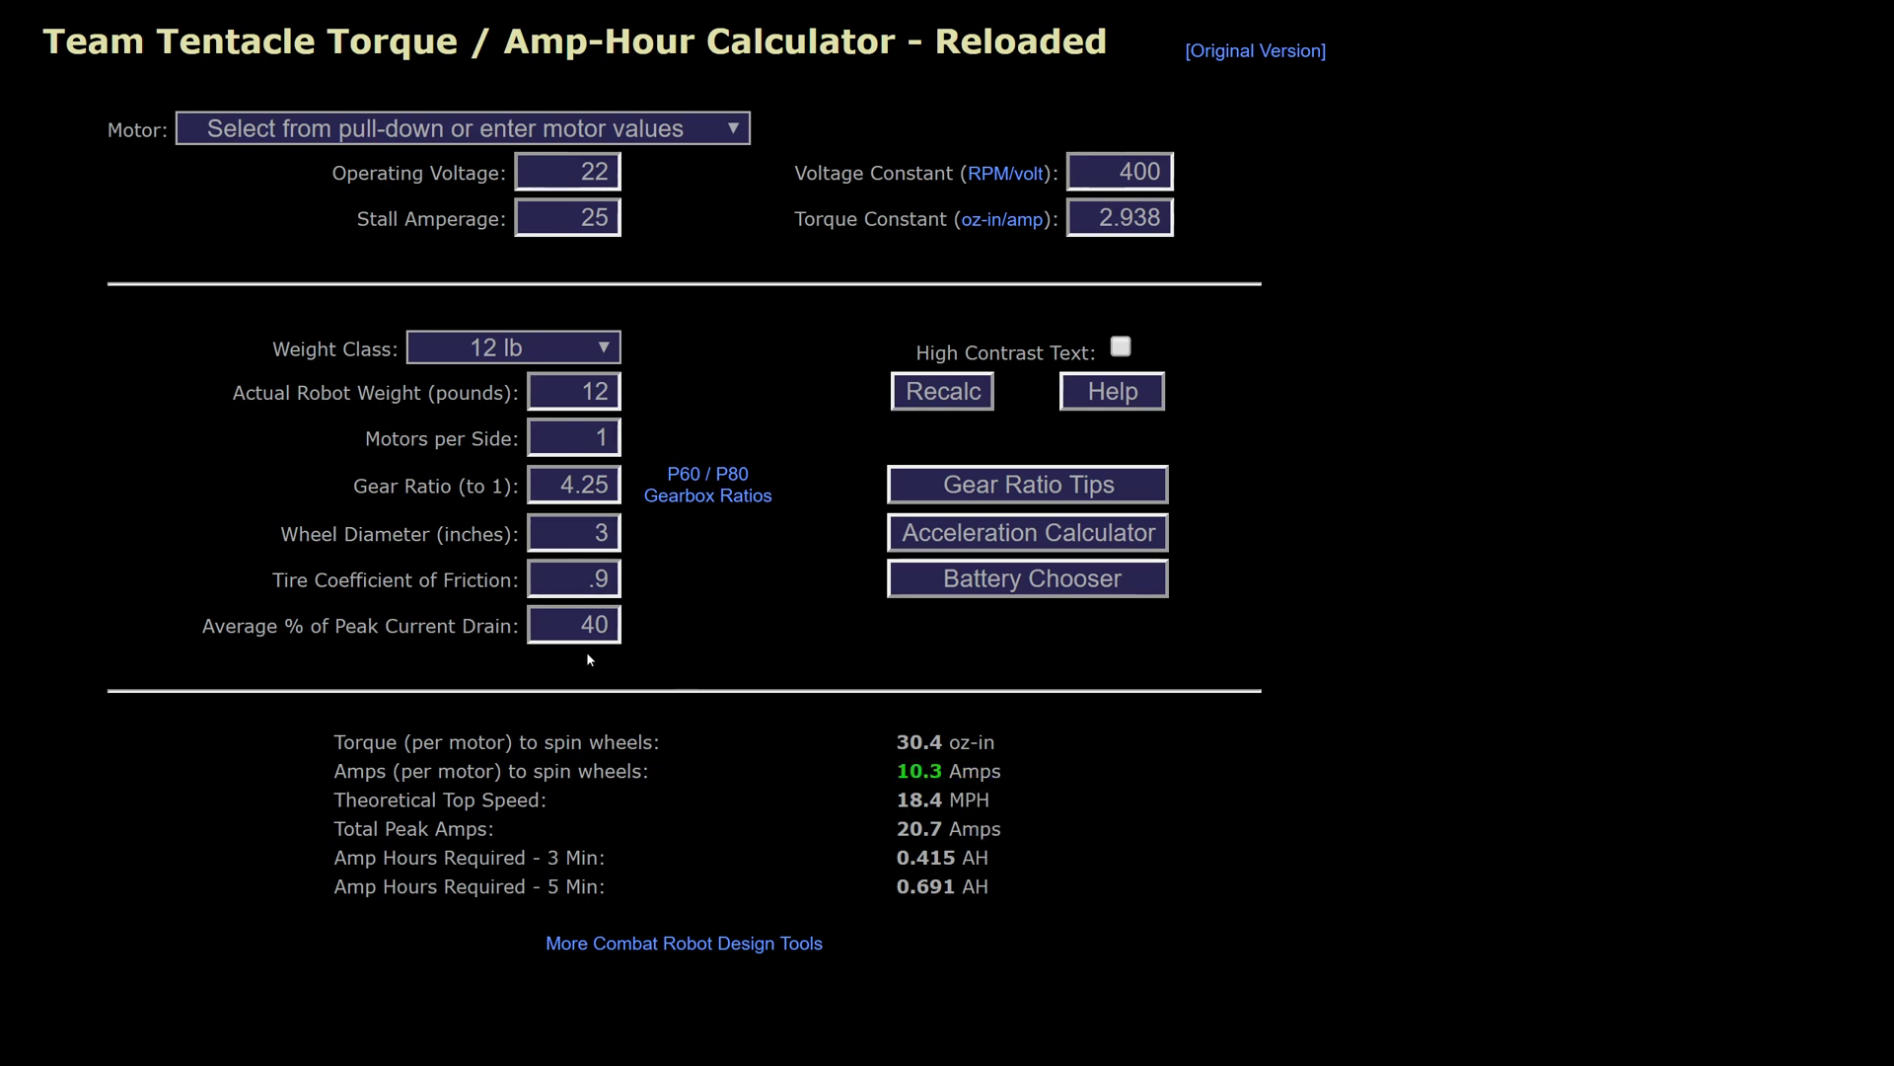
# - Open the acceleration calculator and move its results window aside
pyautogui.click(987, 534)
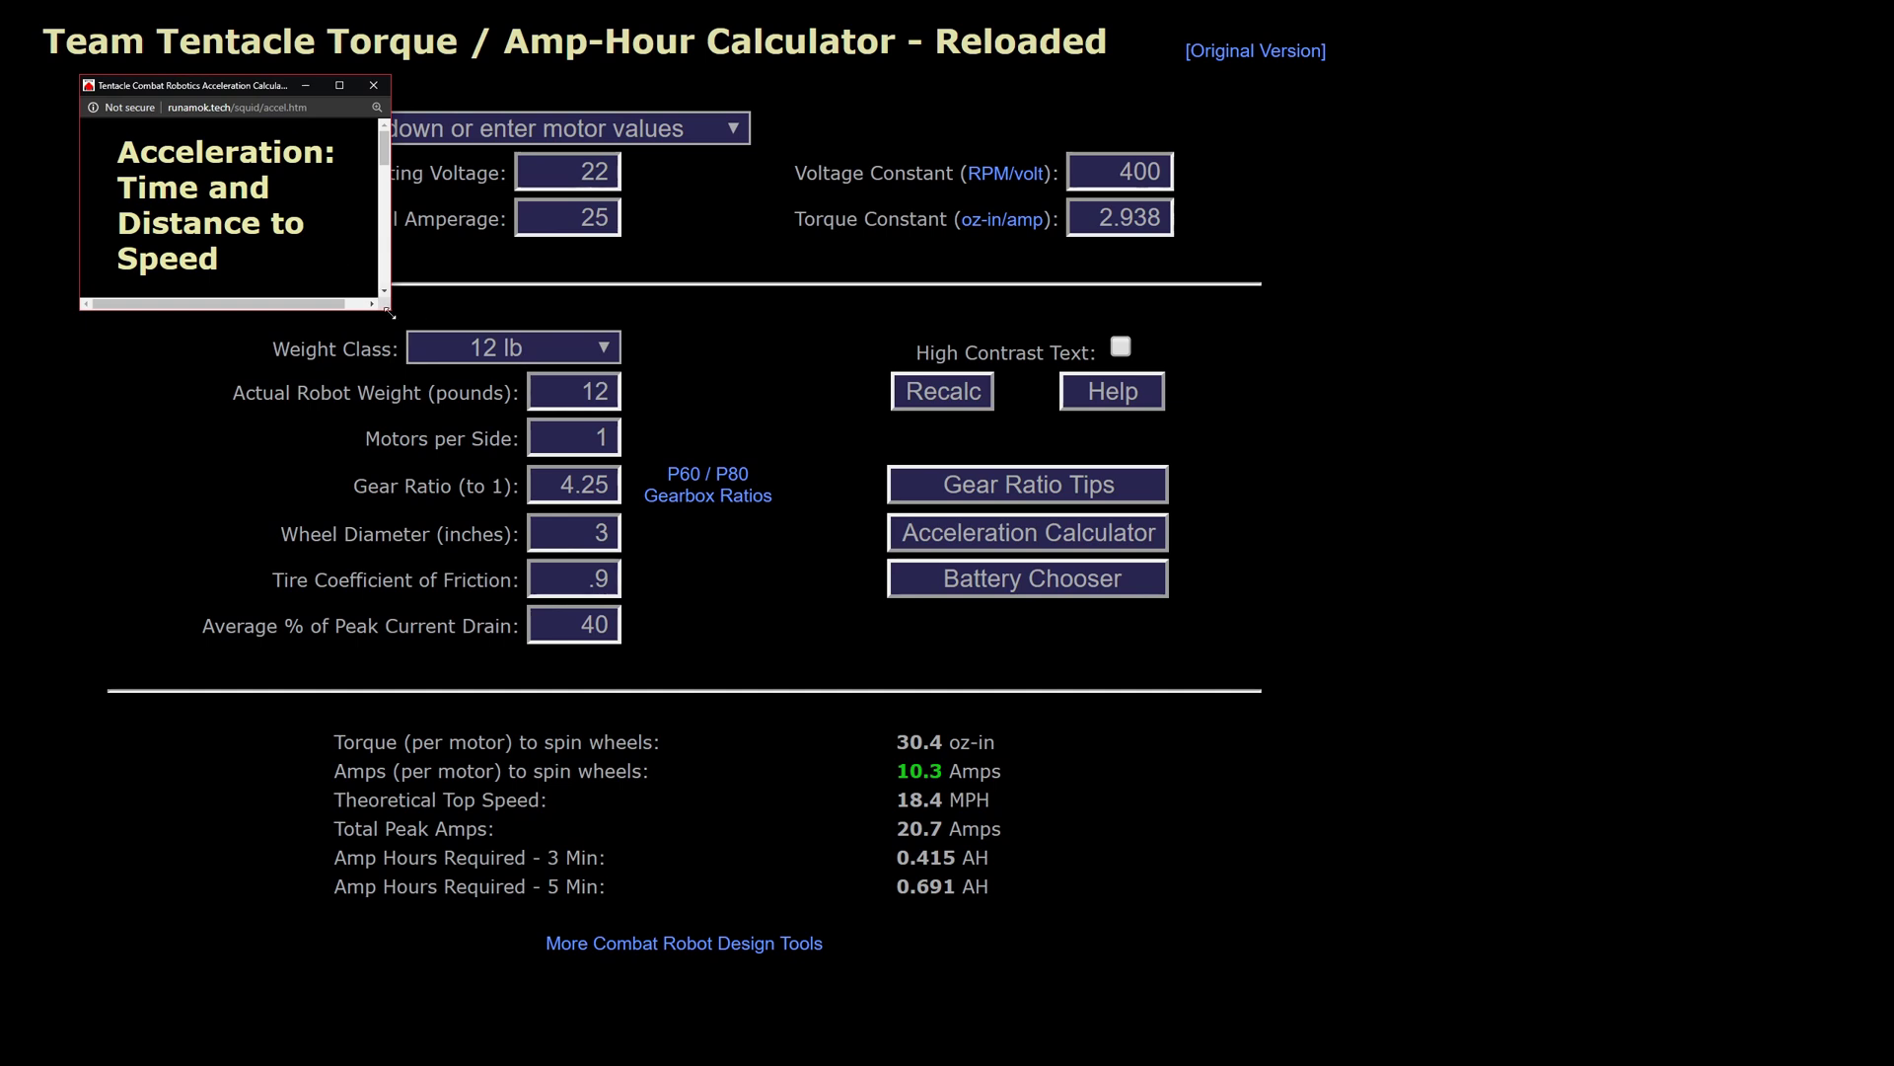
pyautogui.moveTo(390, 313); pyautogui.dragTo(942, 633)
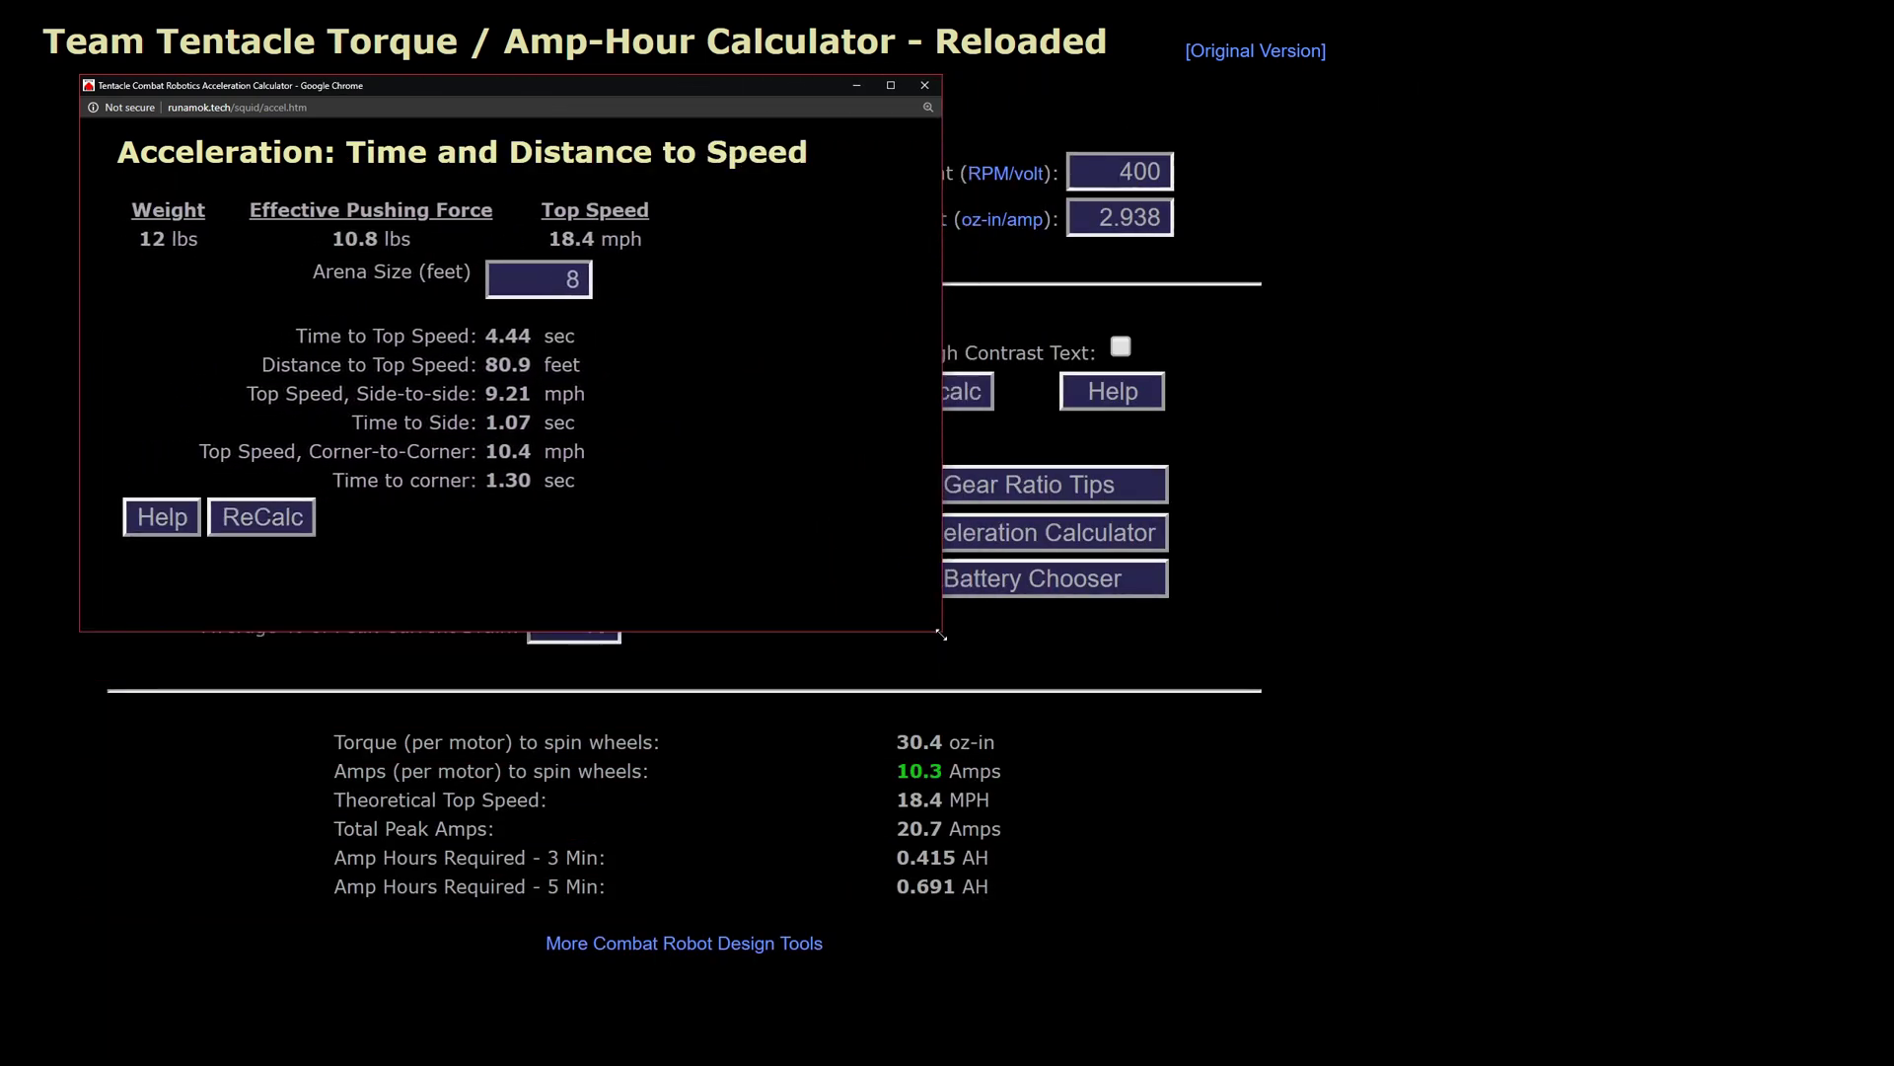
pyautogui.moveTo(445, 89); pyautogui.dragTo(1382, 454)
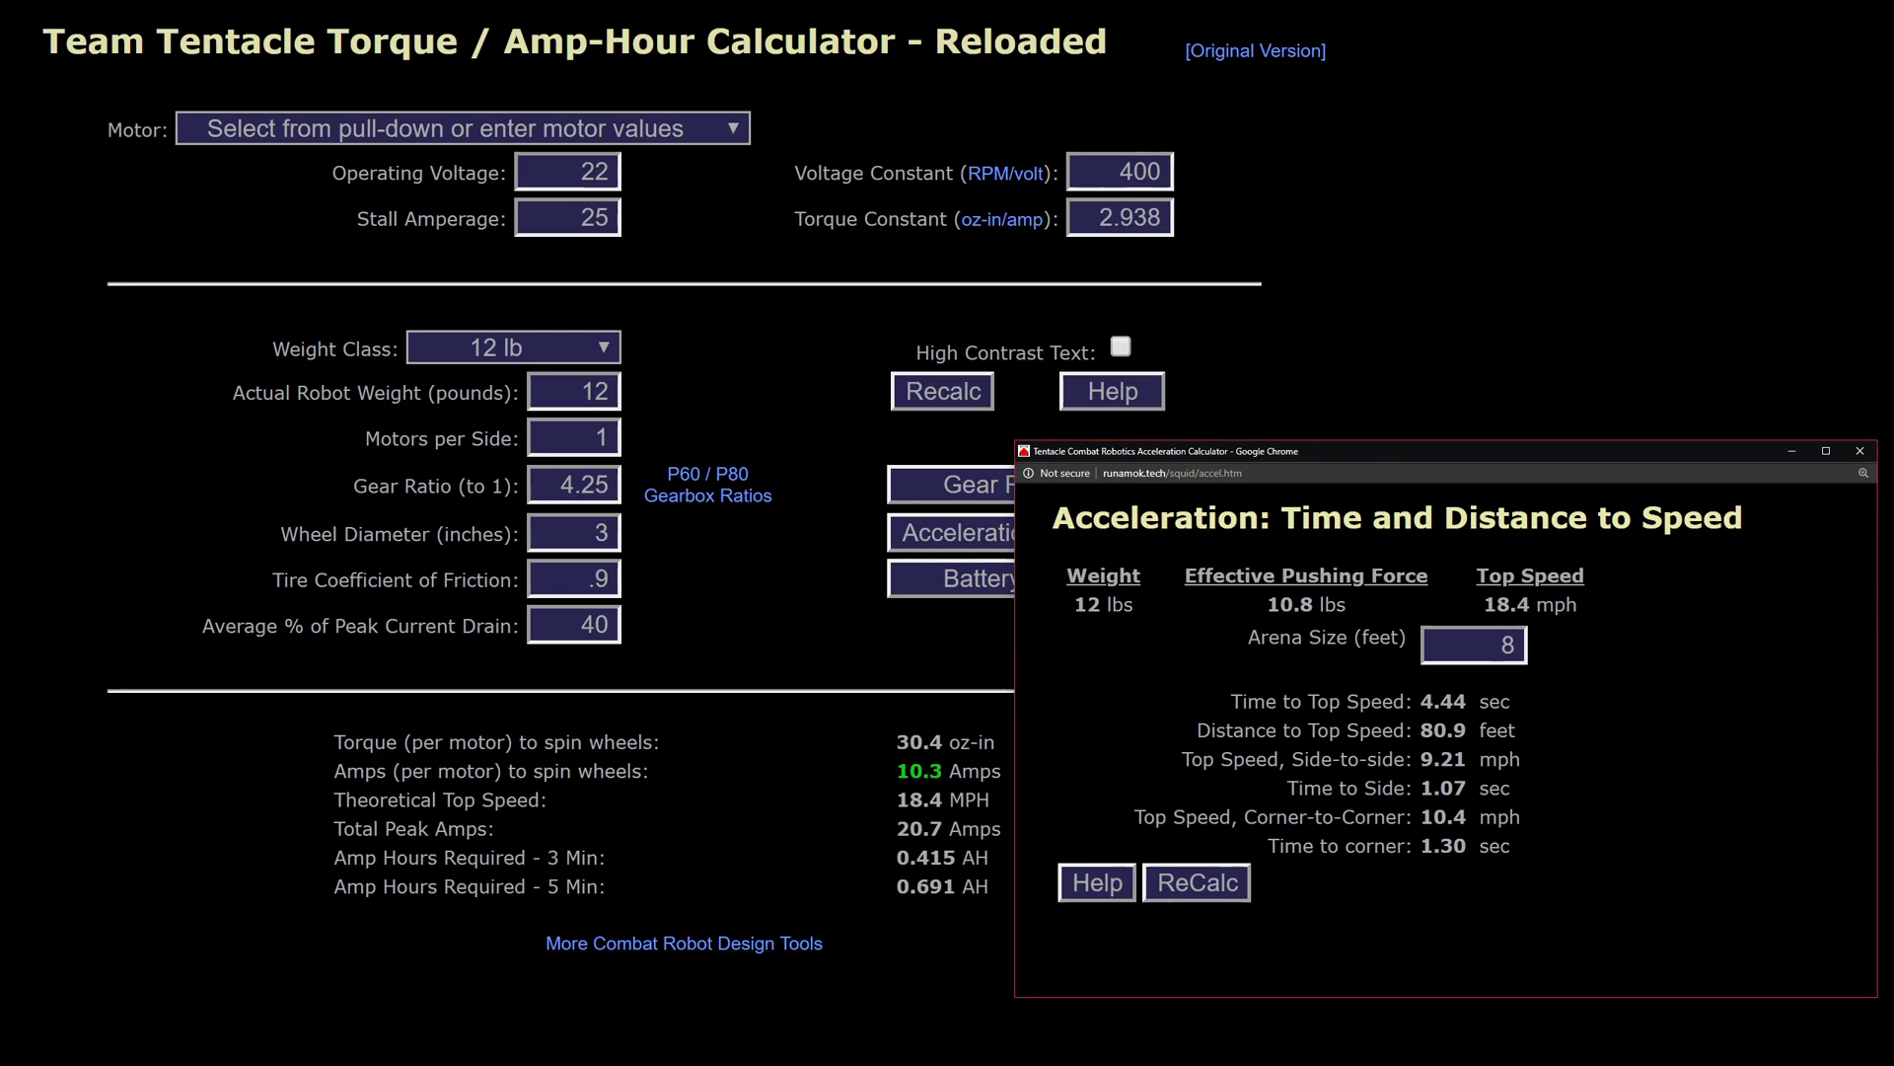
pyautogui.moveTo(336, 970)
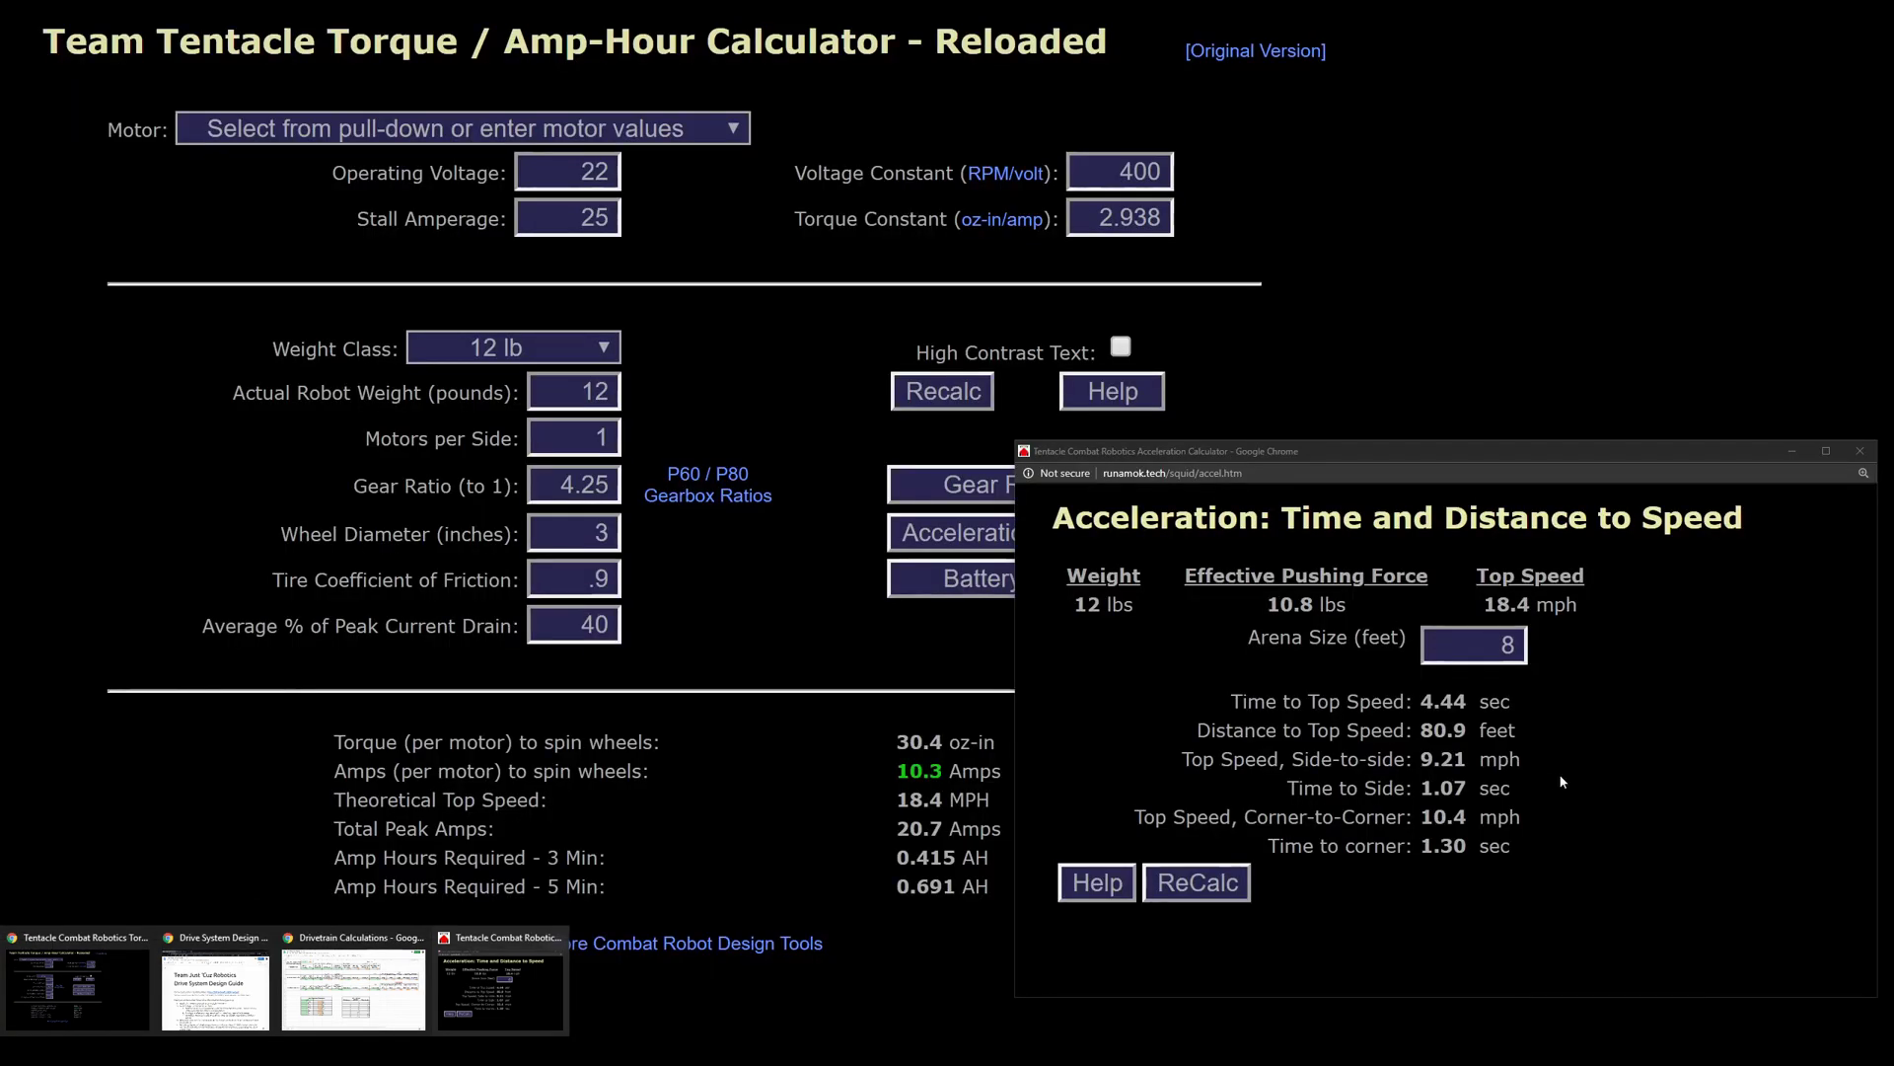
pyautogui.click(1562, 781)
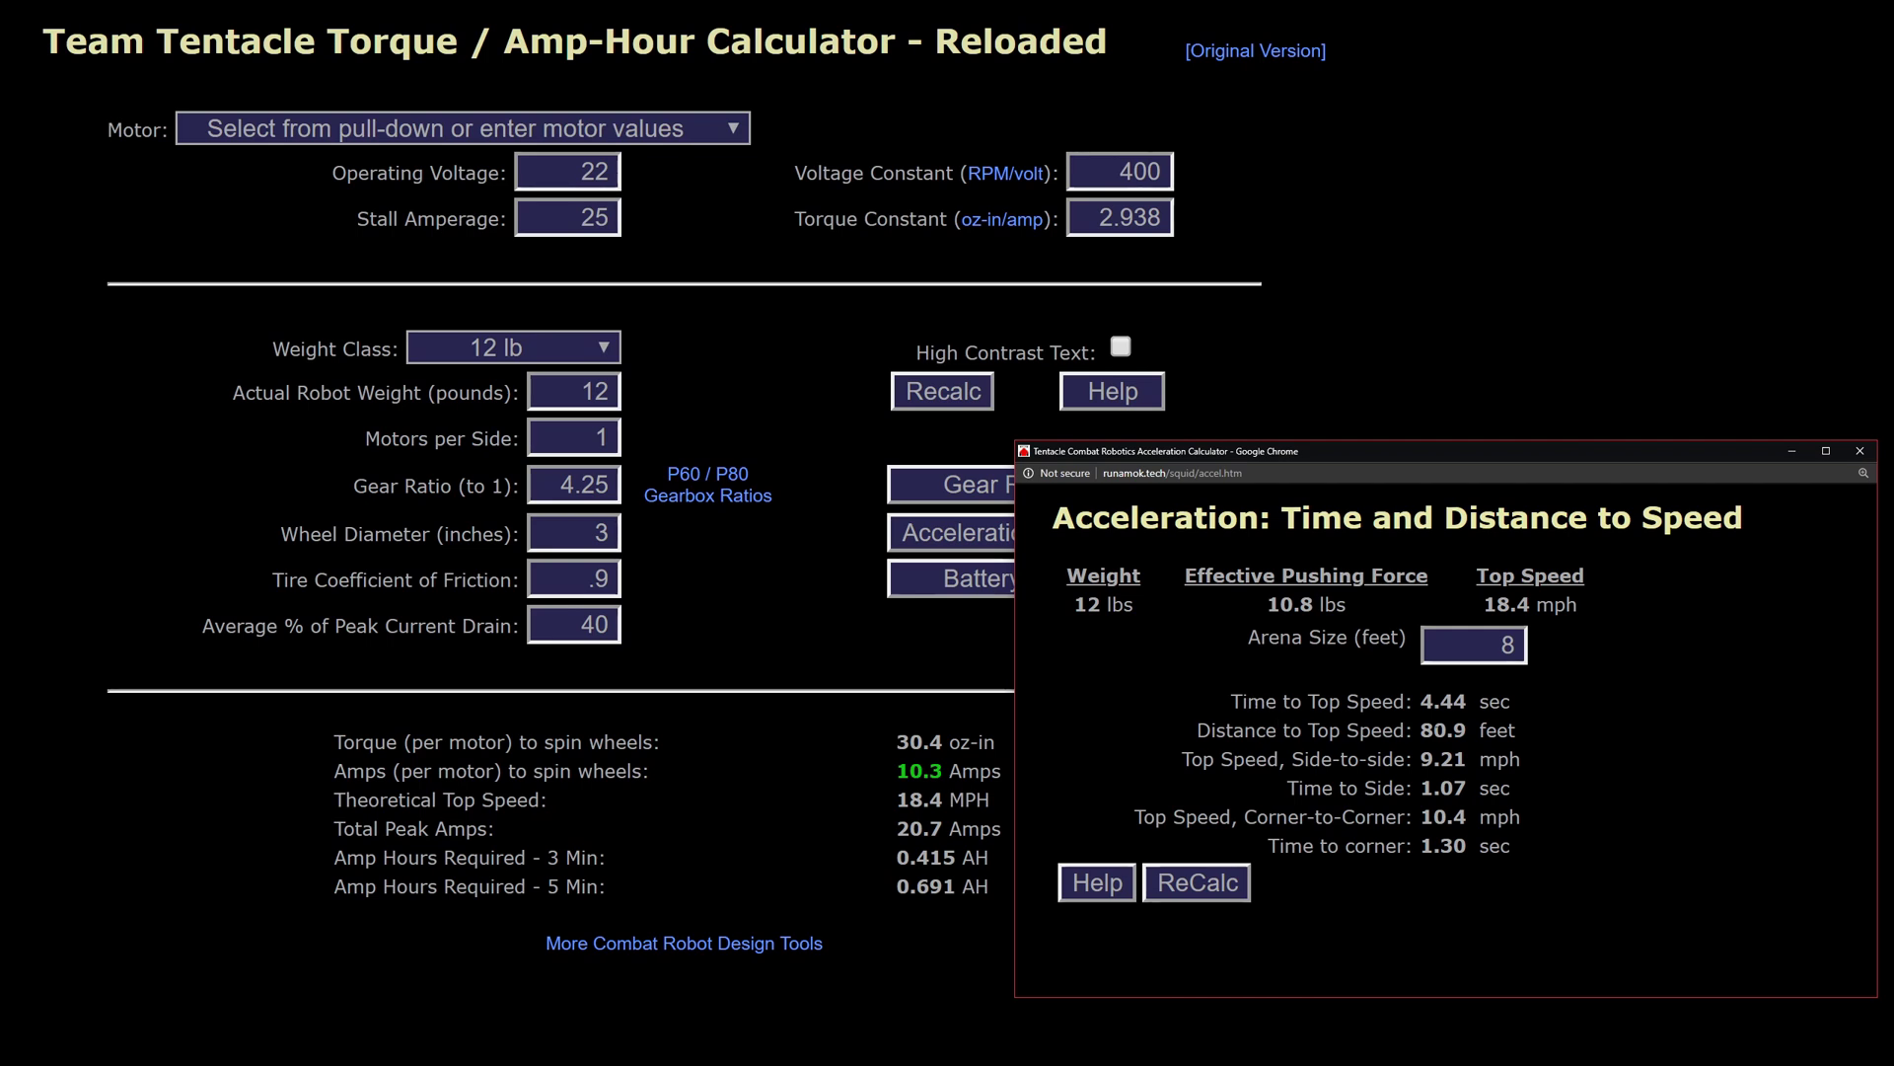
# - Change Arena Size from 8 to 16 and note the 80.9 feet distance
pyautogui.click(1508, 644)
pyautogui.write('156')
pyautogui.press('BackSpace')
pyautogui.press('BackSpace')
pyautogui.write('6')
pyautogui.press('Tab')
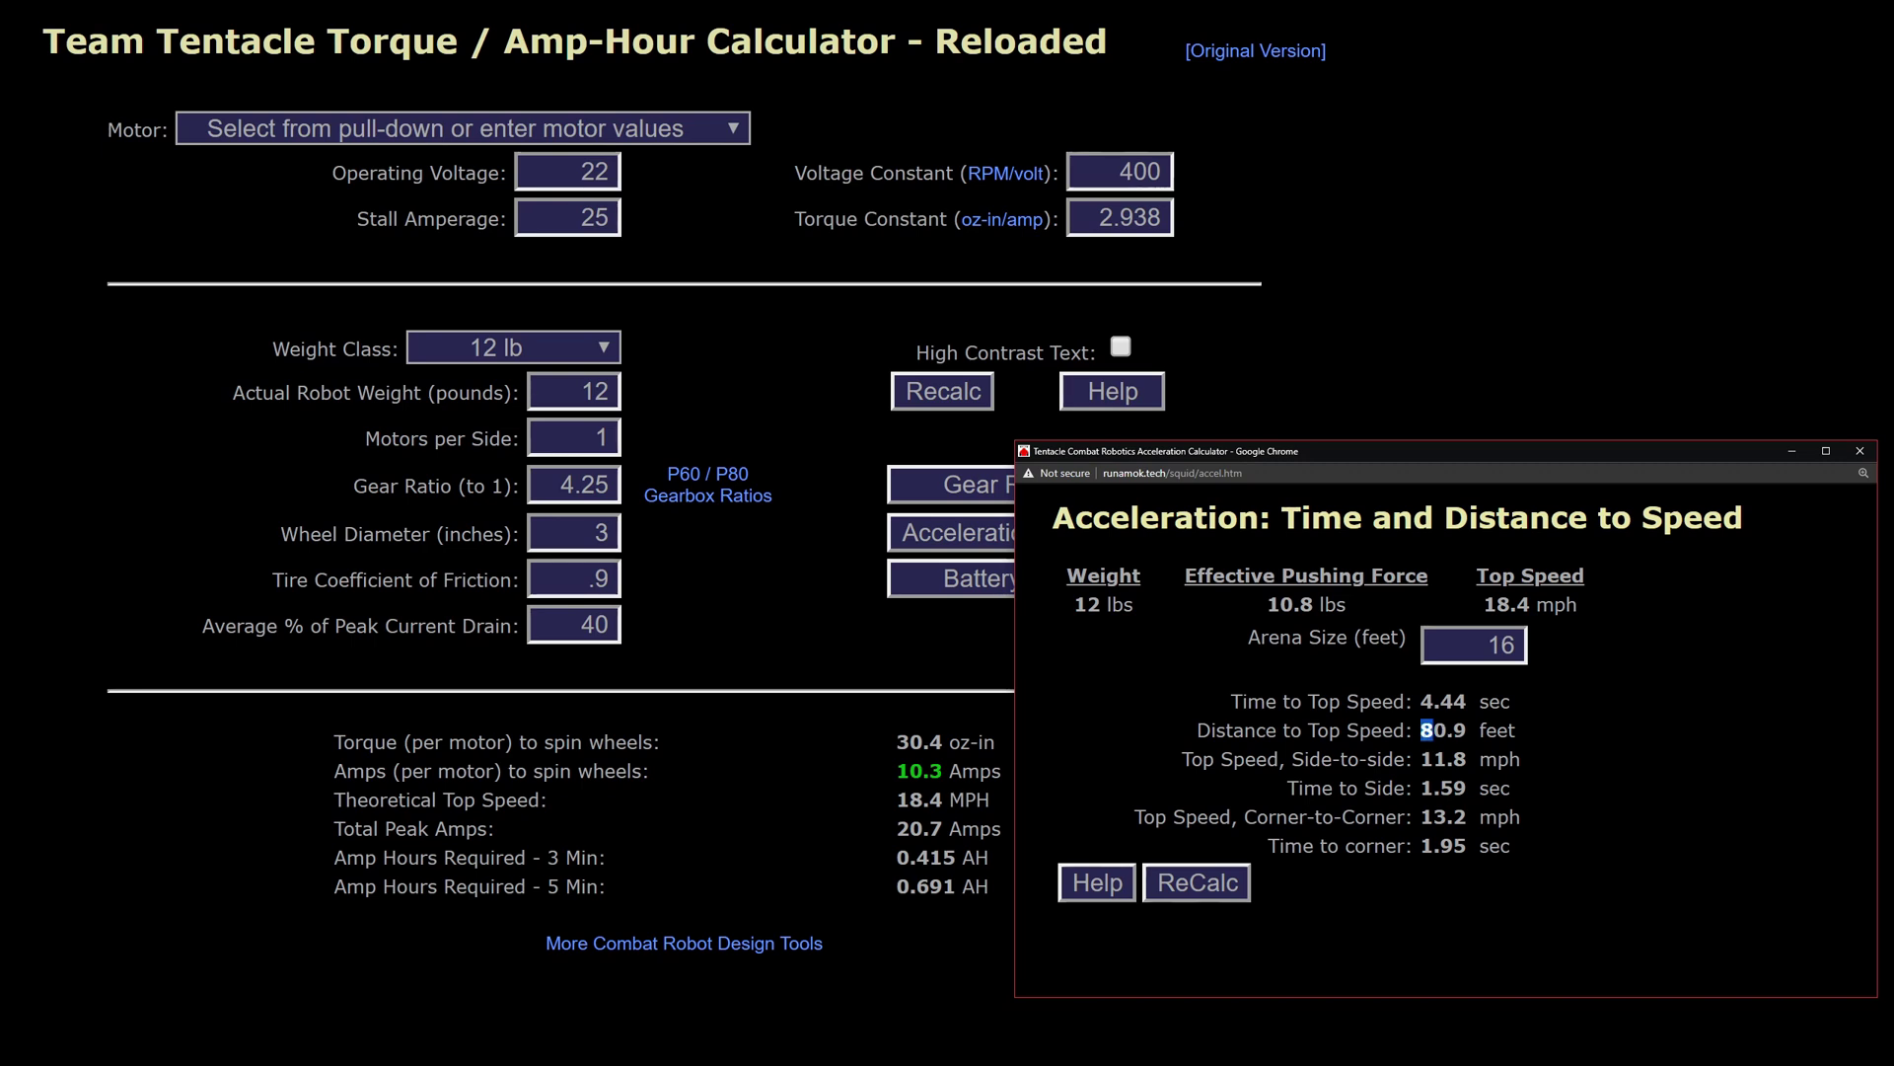
pyautogui.moveTo(1432, 730); pyautogui.dragTo(1467, 731)
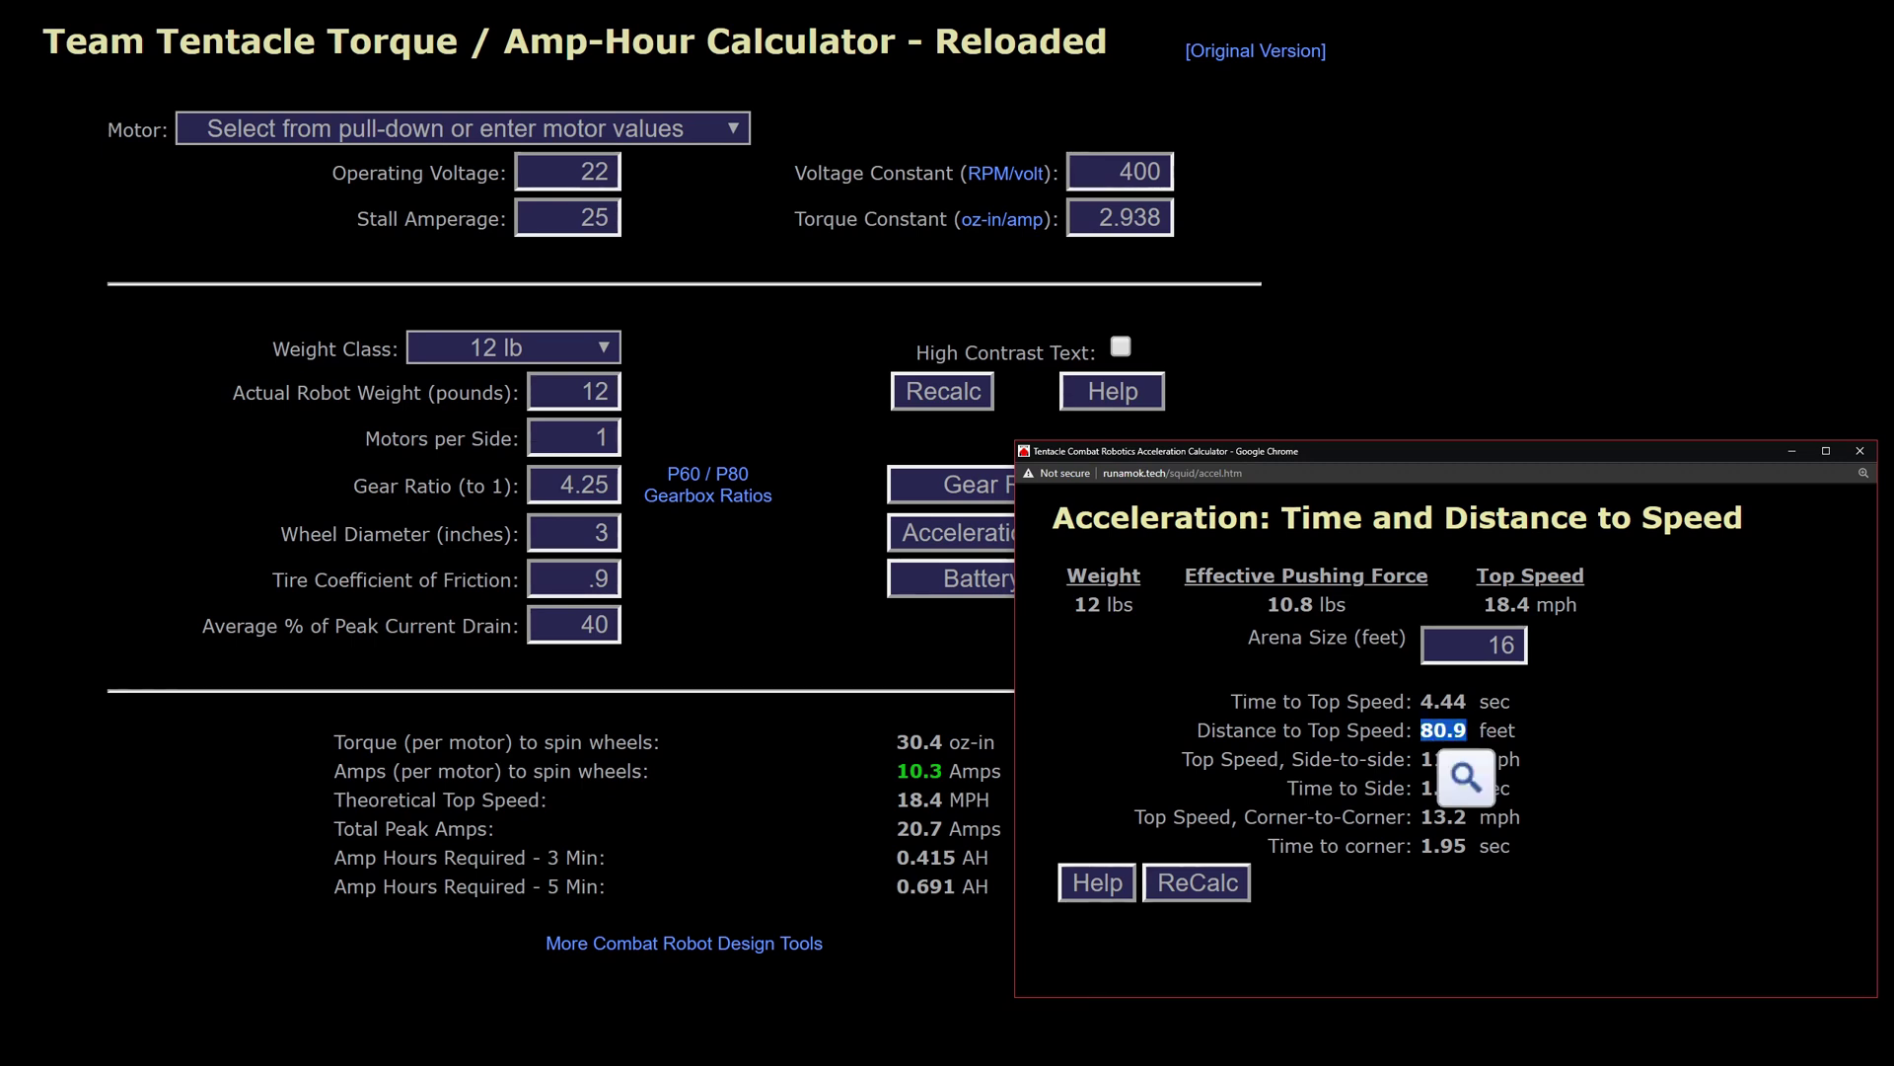
pyautogui.click(1617, 802)
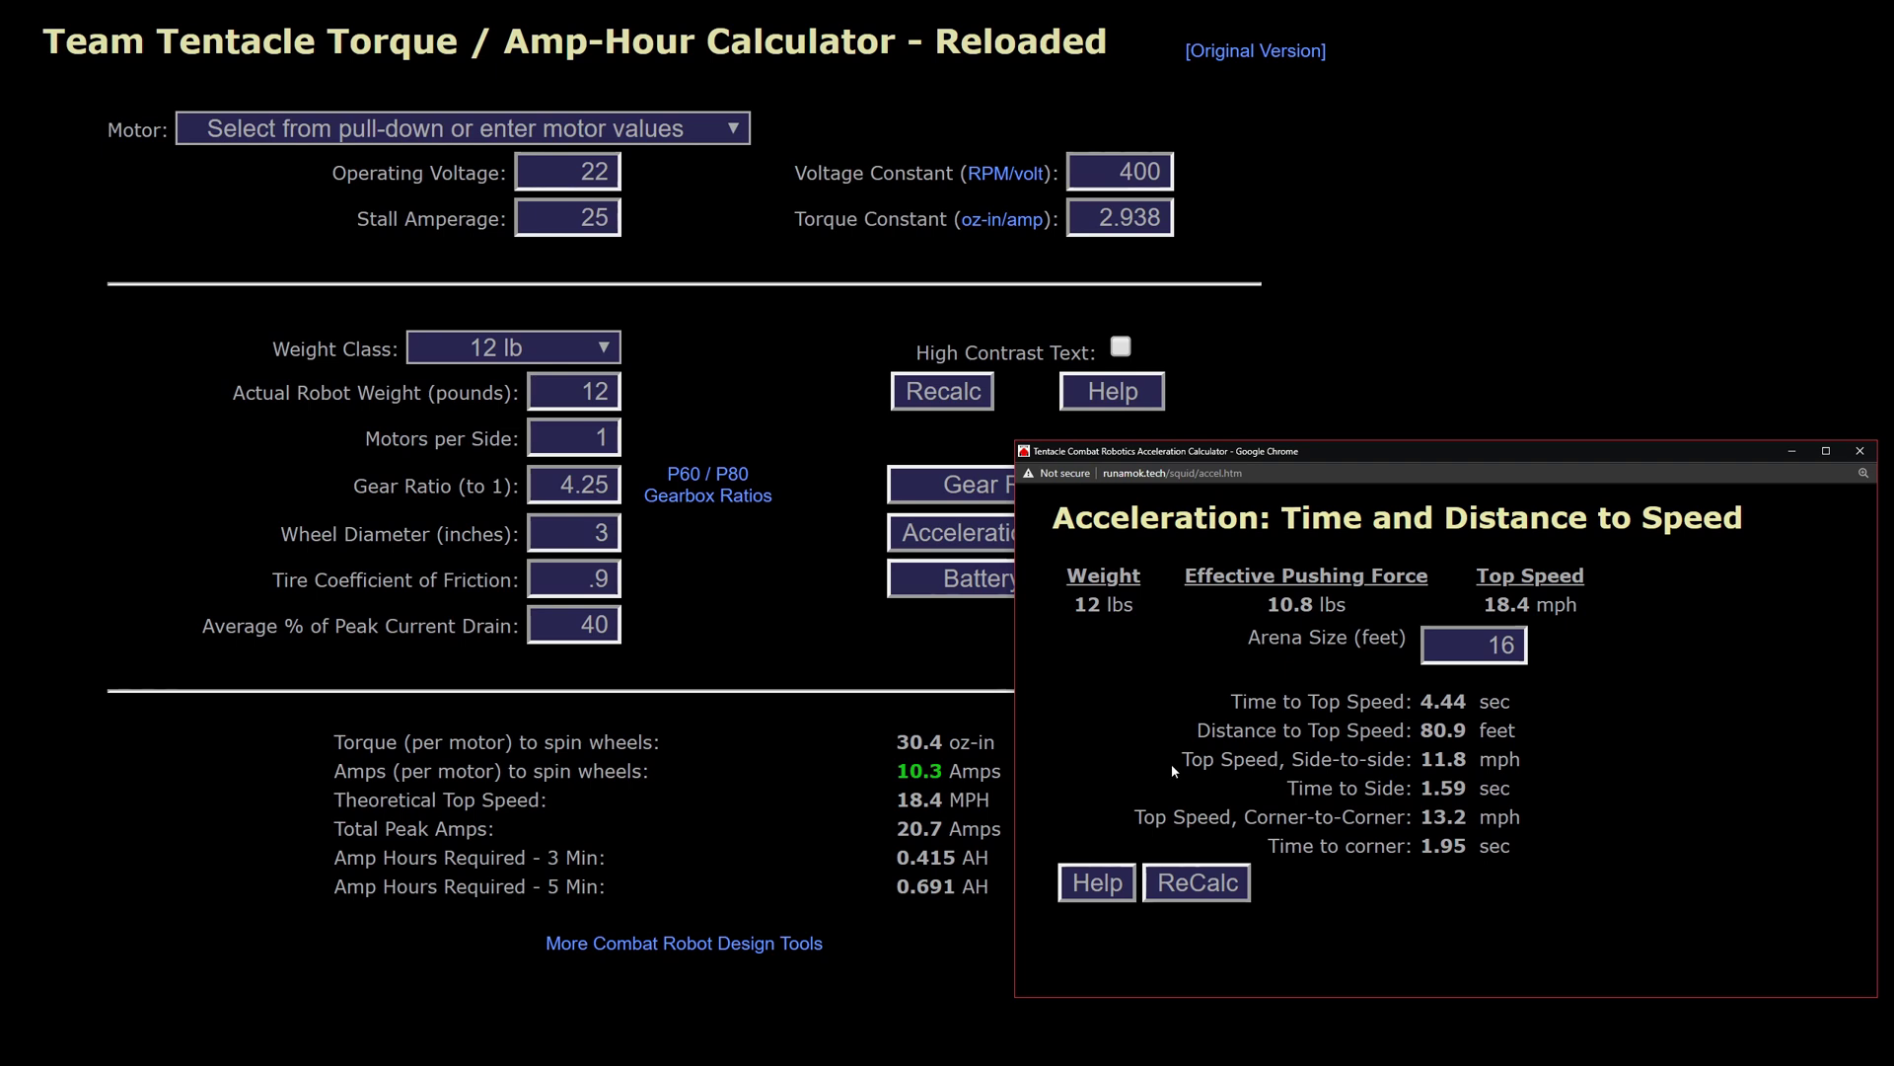
# - Review the 11.8 mph side-to-side, 13.2 mph corner and 18.4 mph top speeds, then return to the spreadsheet
pyautogui.moveTo(1423, 759); pyautogui.dragTo(1467, 758)
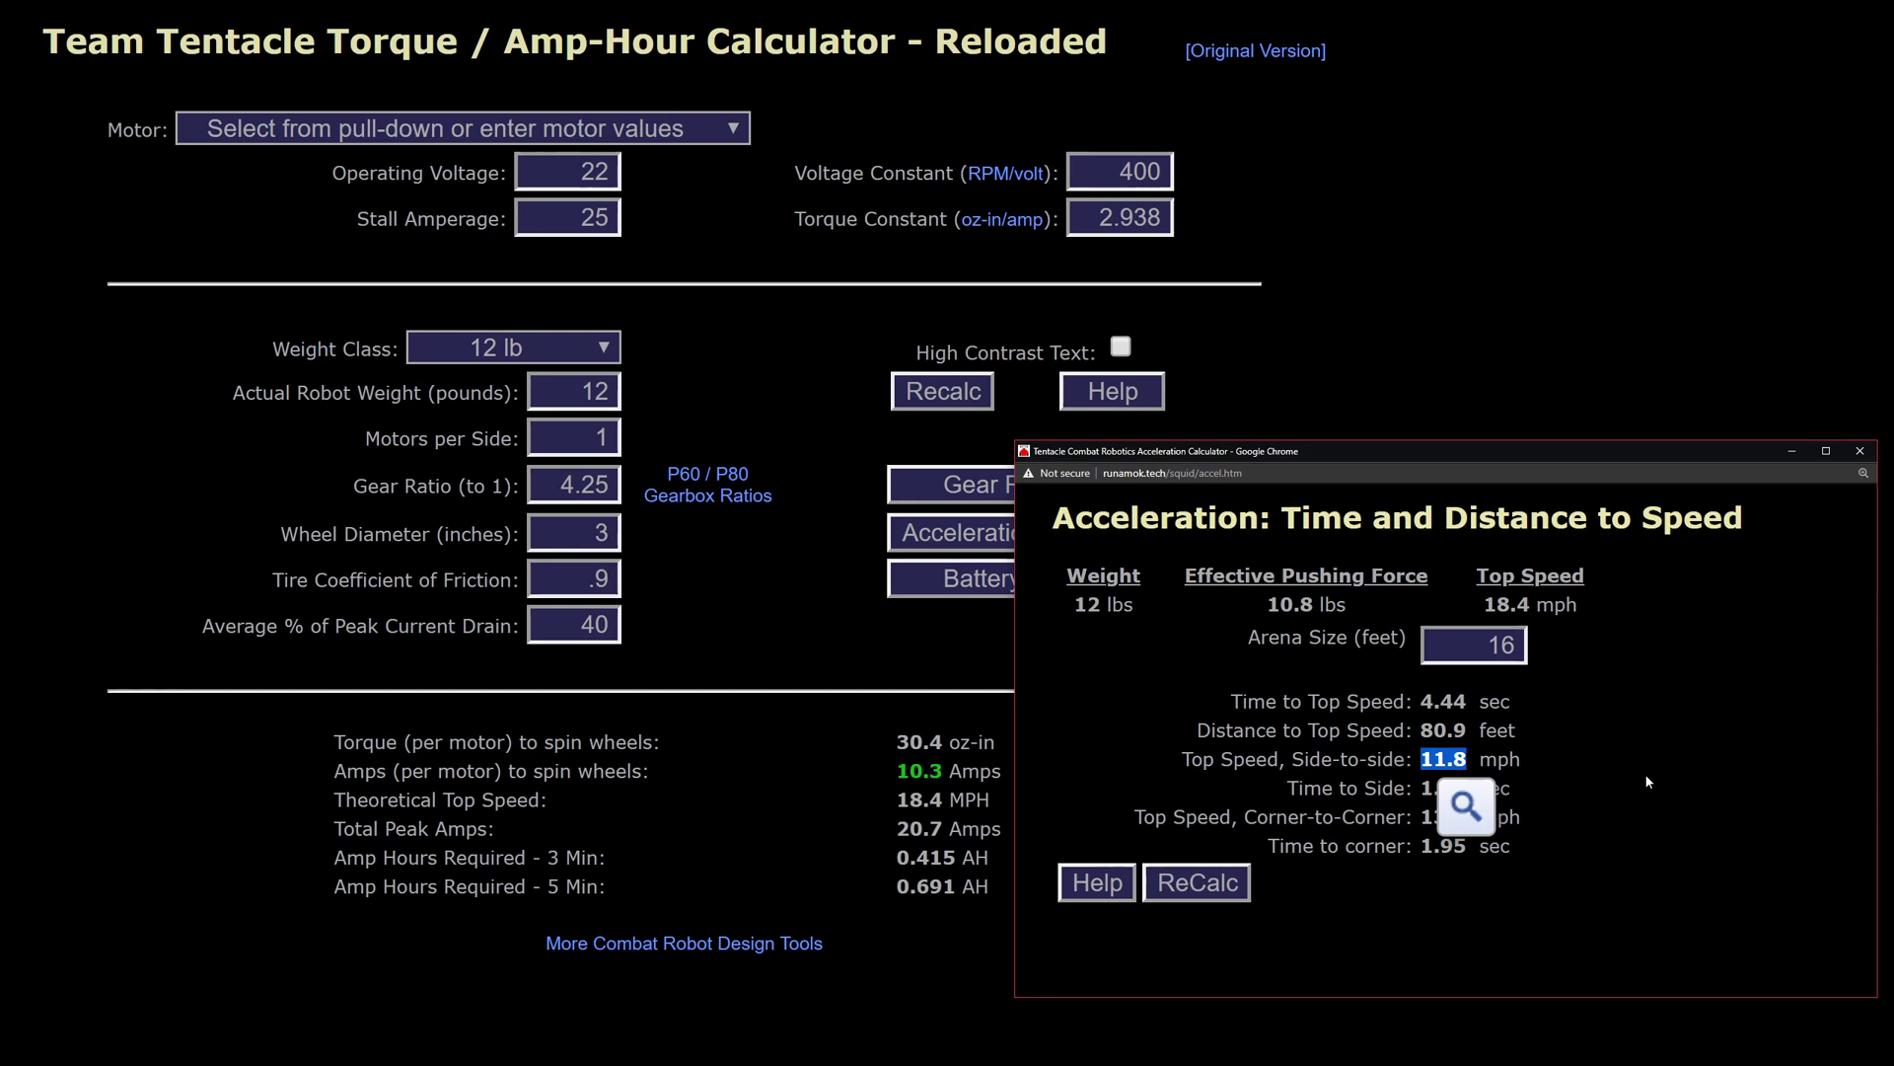
pyautogui.click(1514, 768)
pyautogui.doubleClick(1443, 817)
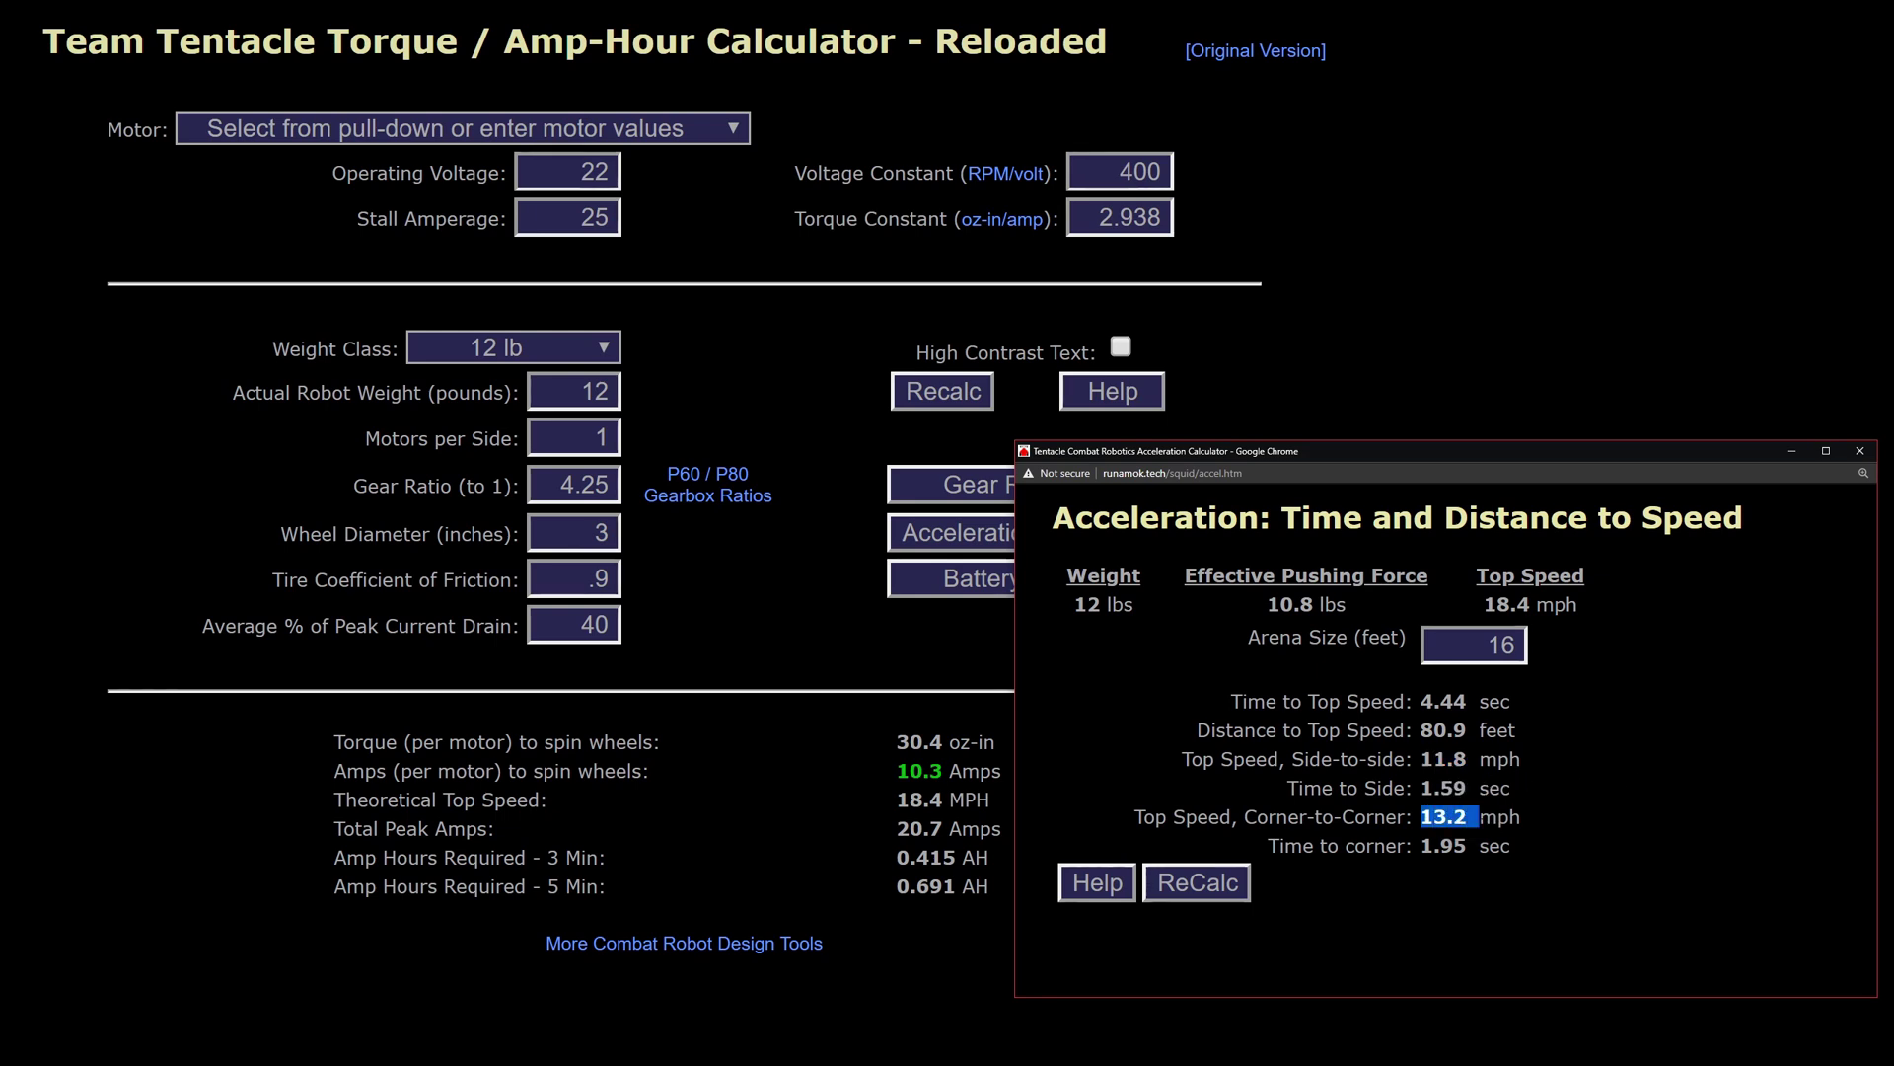
pyautogui.click(1606, 807)
pyautogui.doubleClick(1501, 603)
pyautogui.click(1699, 690)
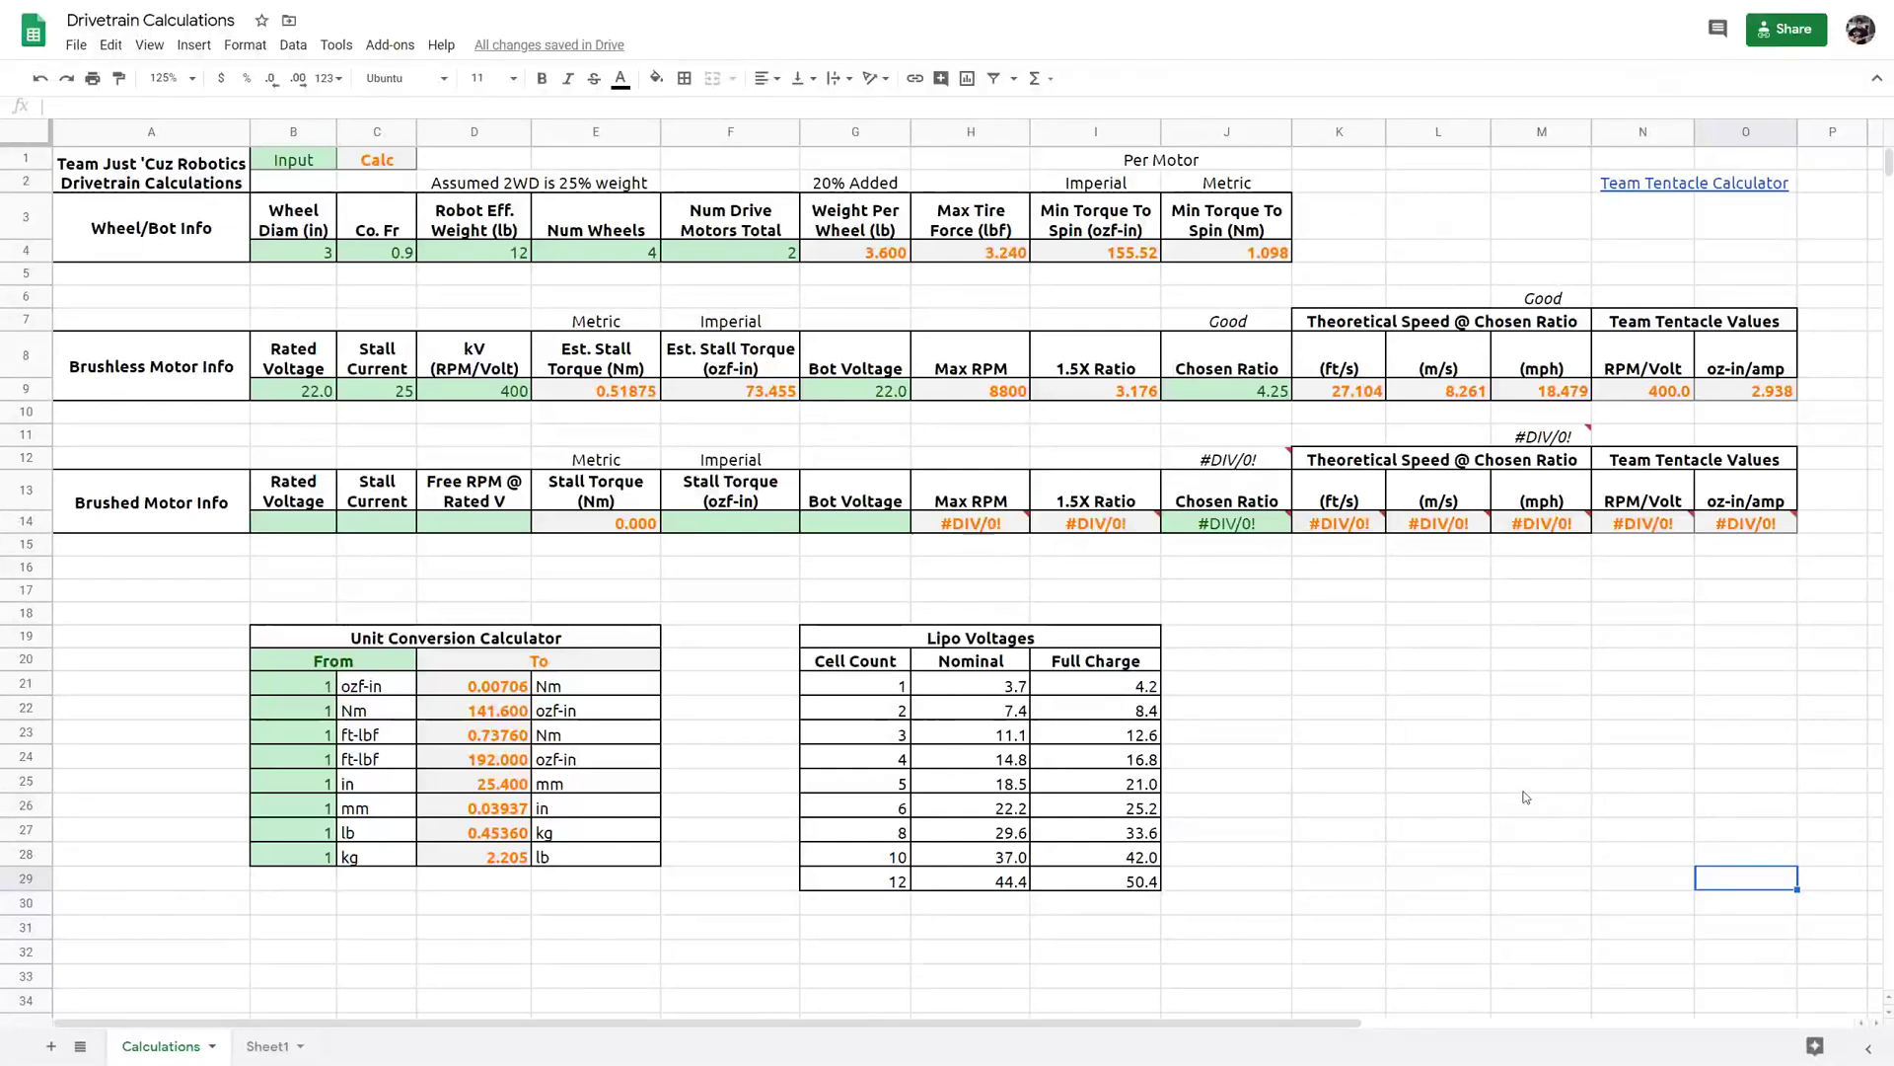
pyautogui.press('Left')
pyautogui.press('Left')
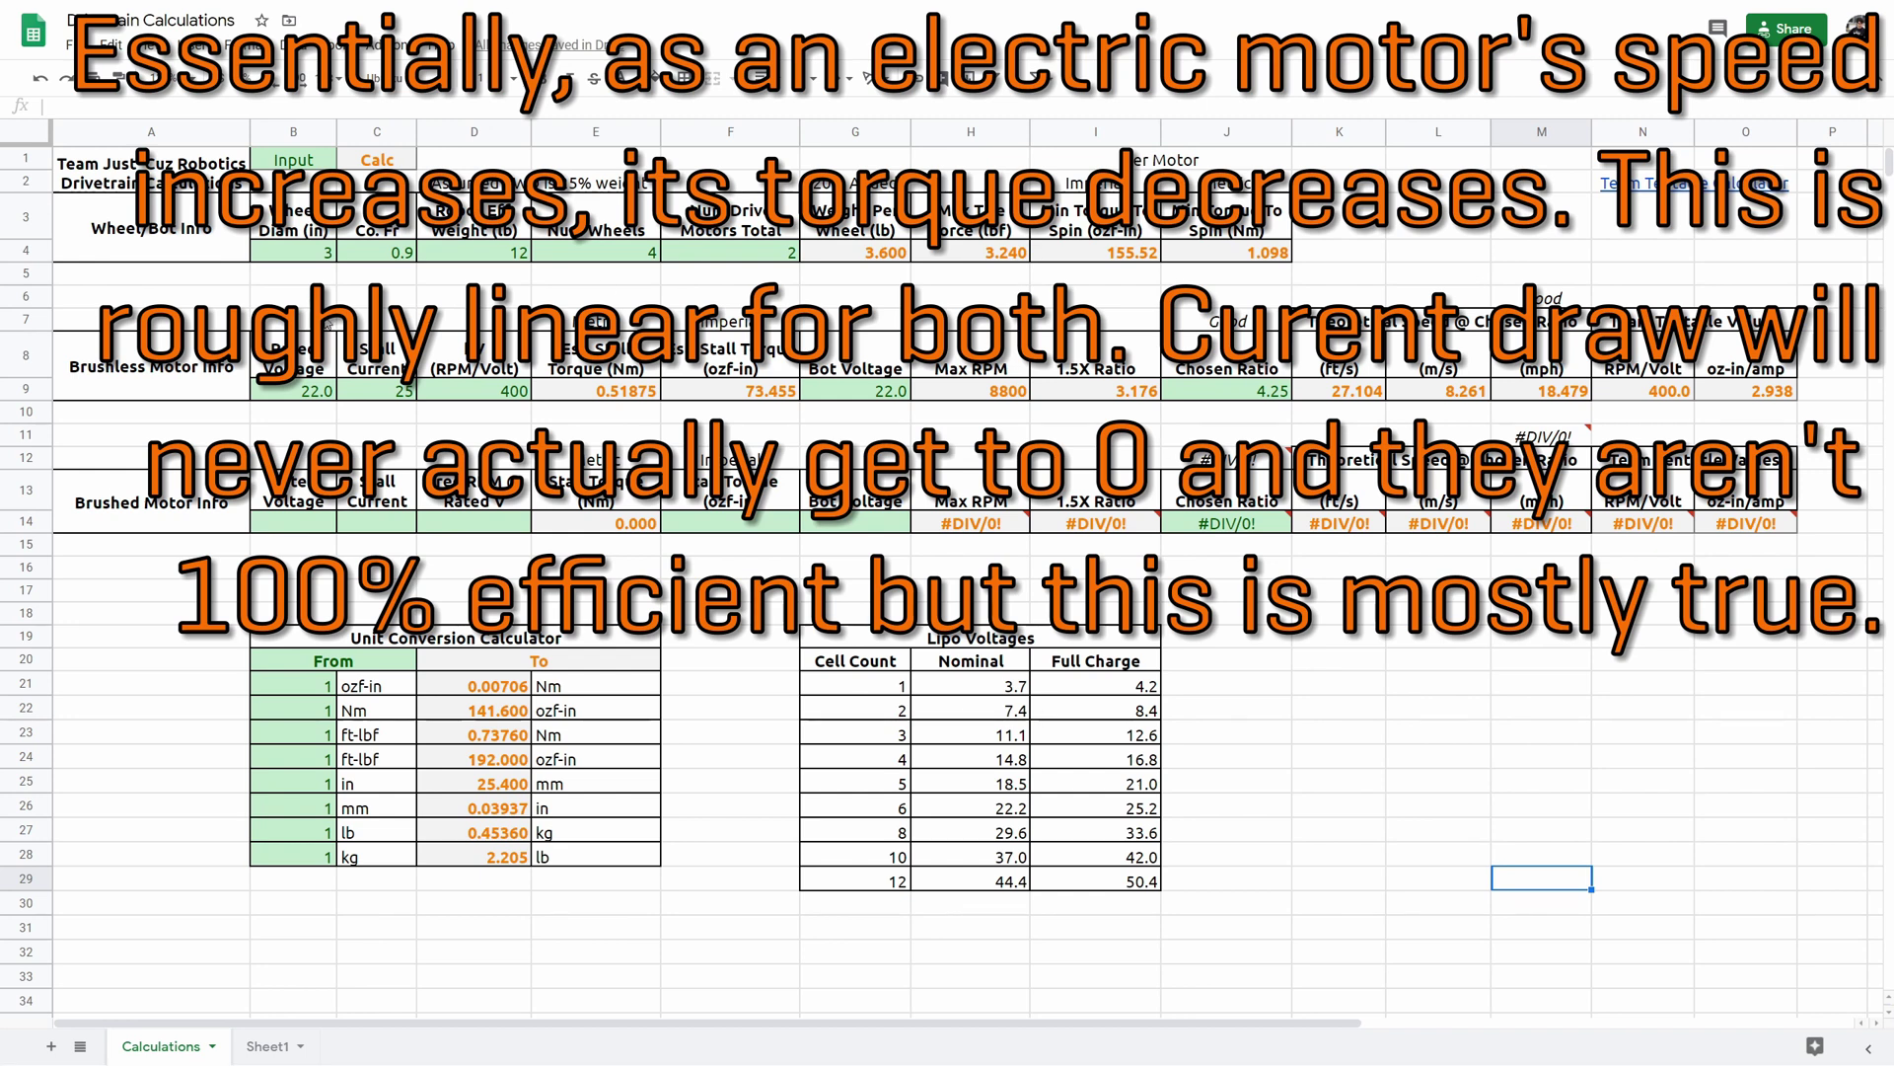
pyautogui.click(270, 1048)
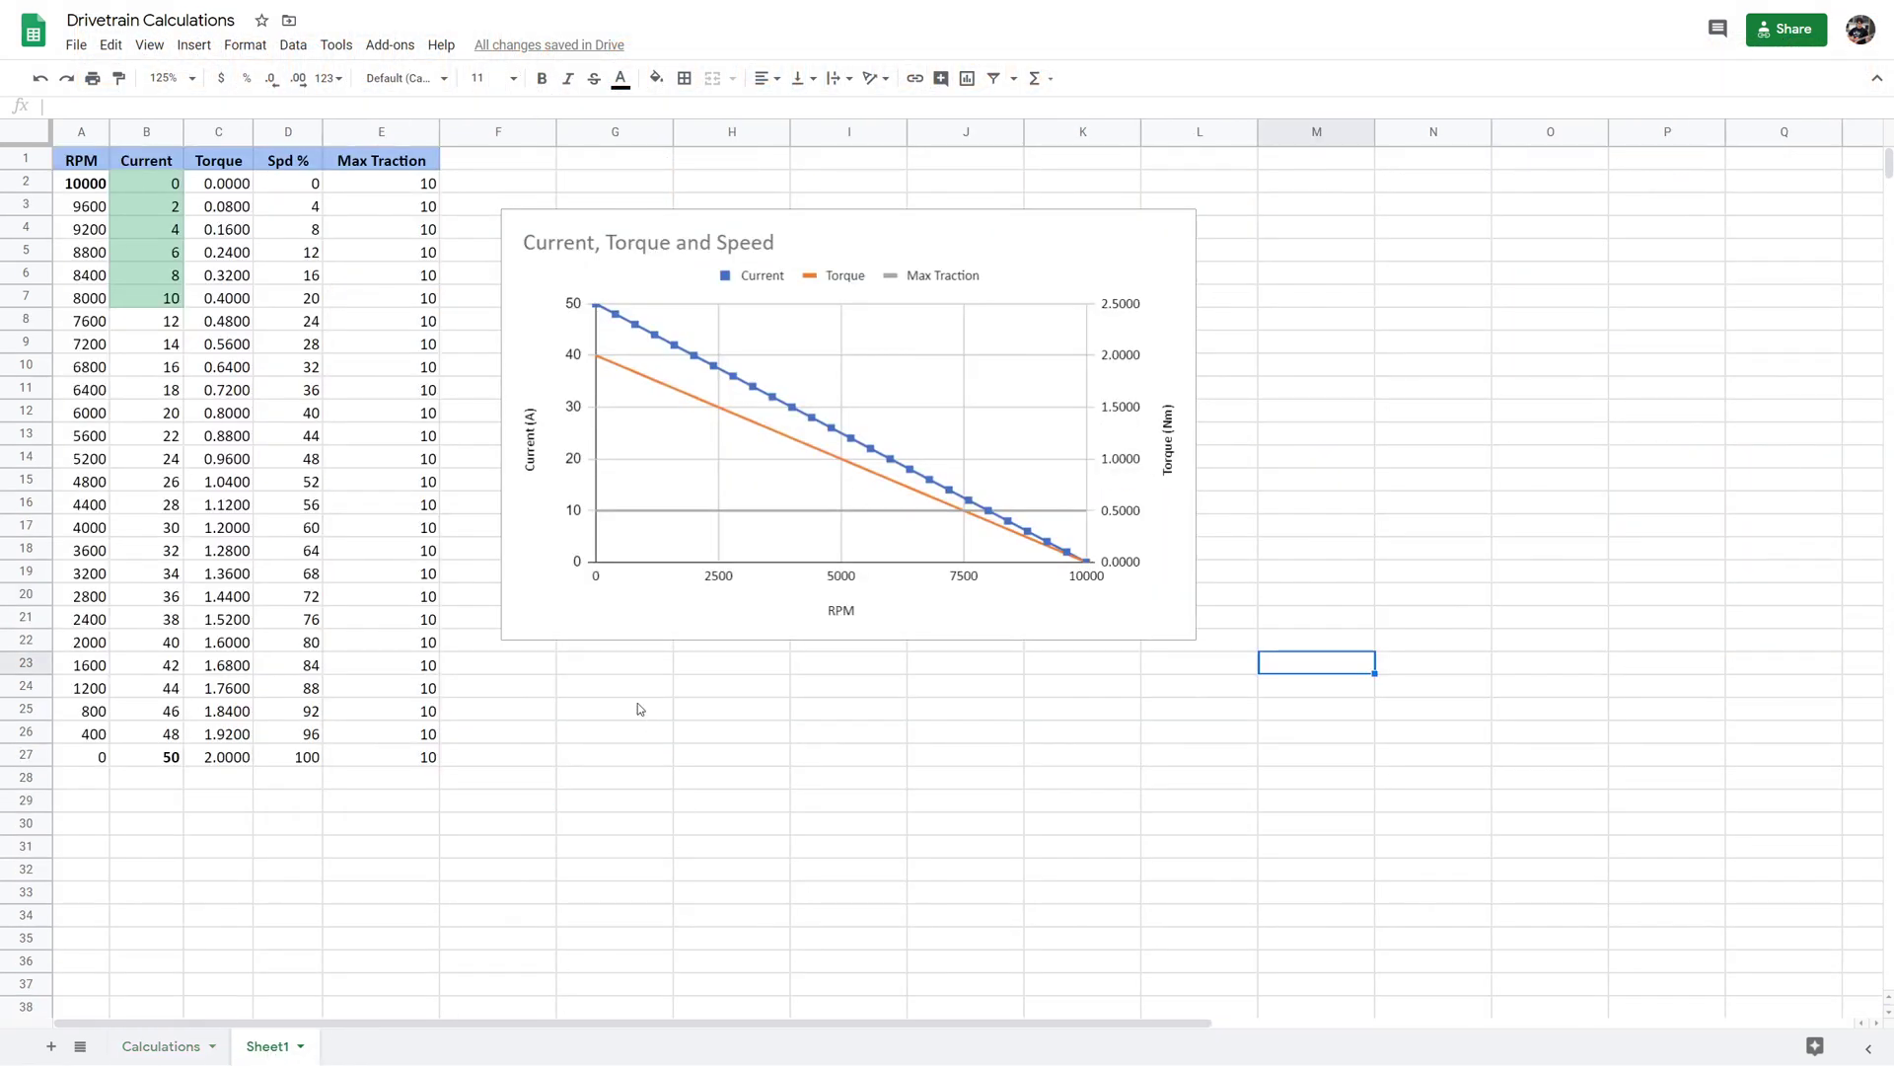
pyautogui.click(661, 740)
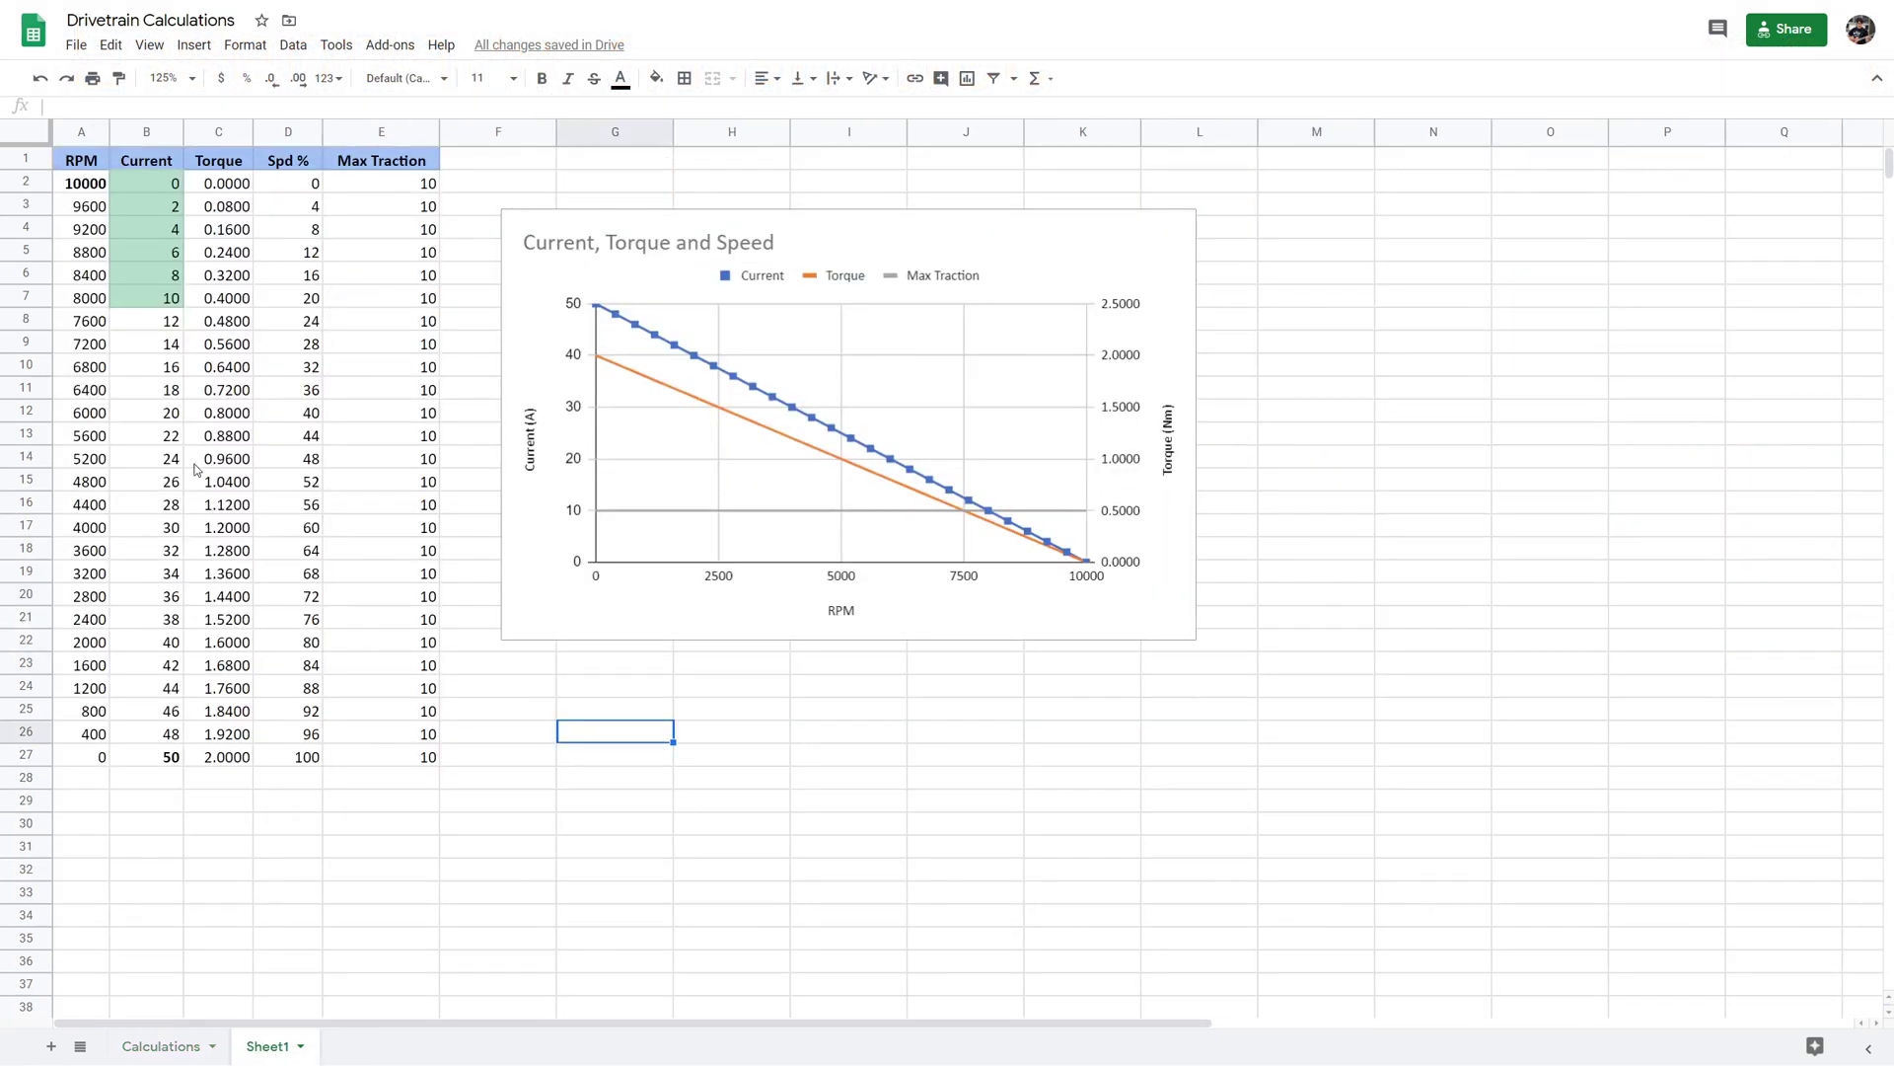
pyautogui.click(164, 761)
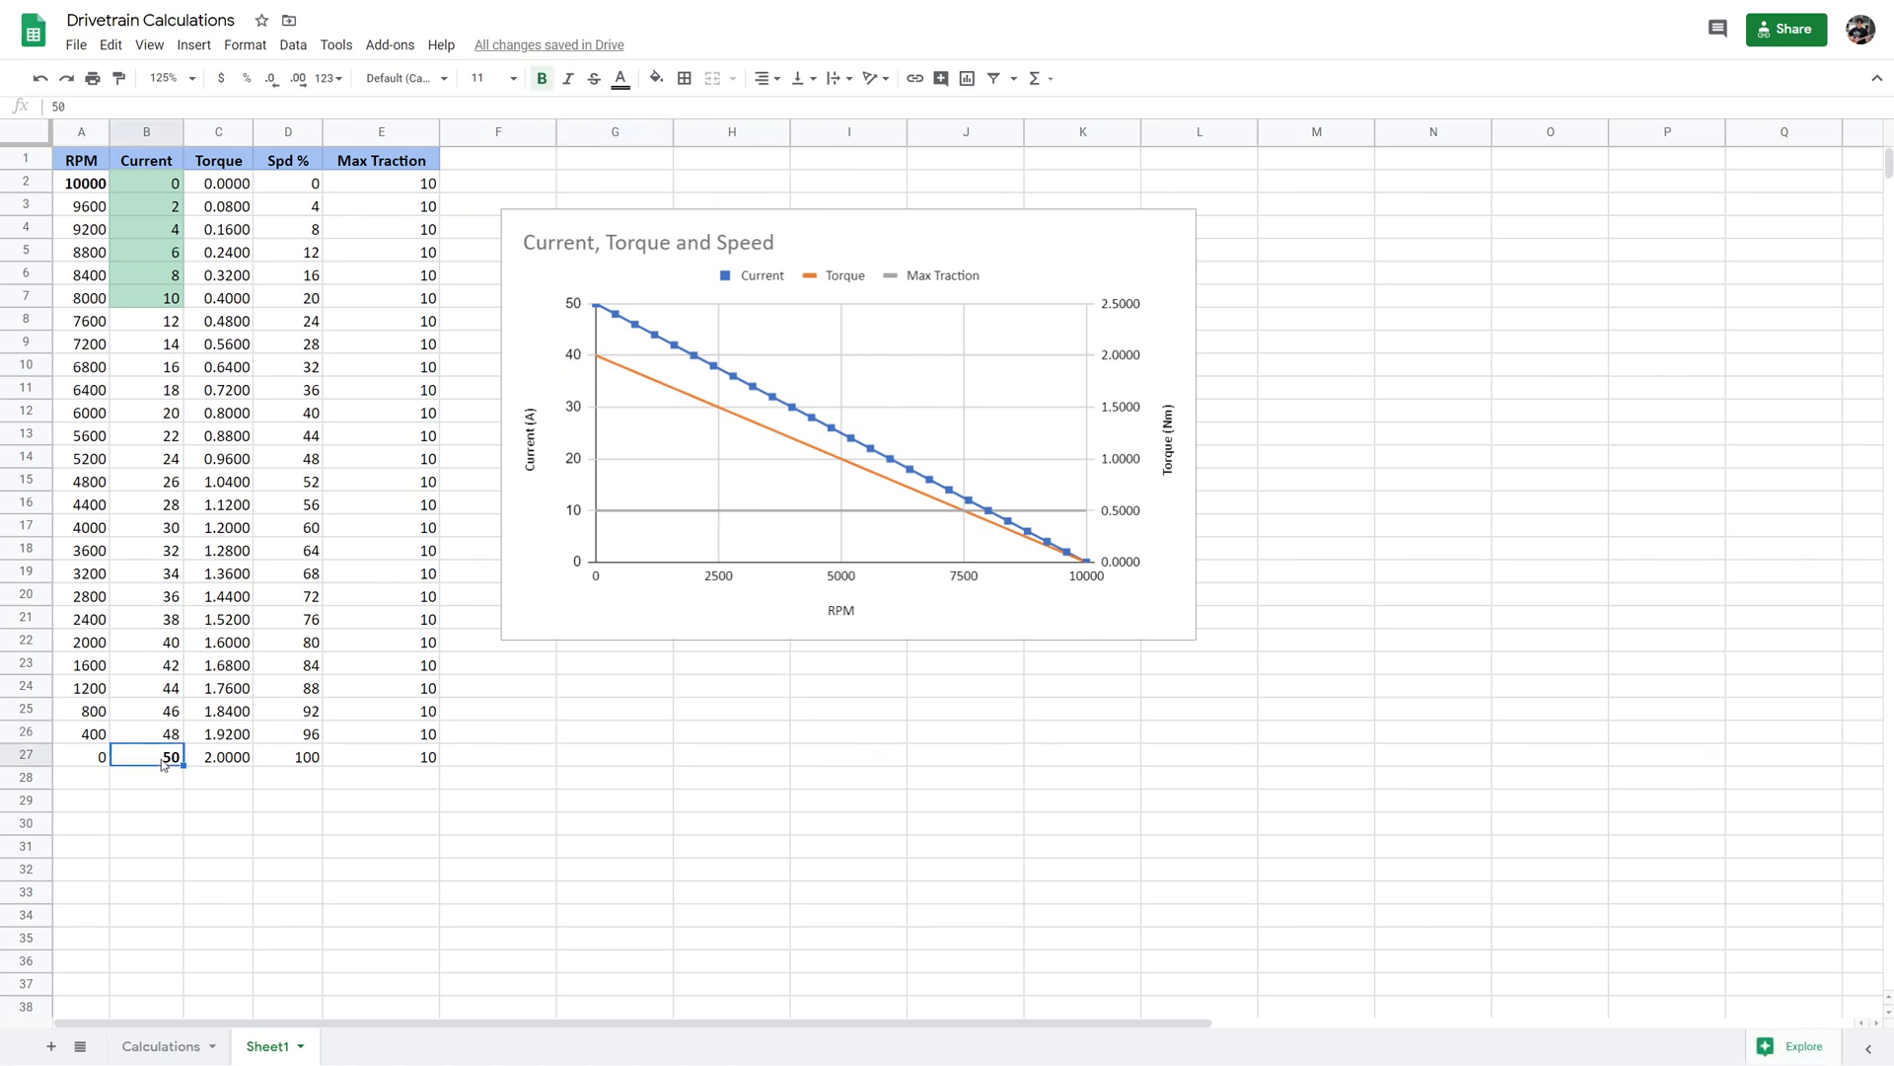
pyautogui.click(78, 188)
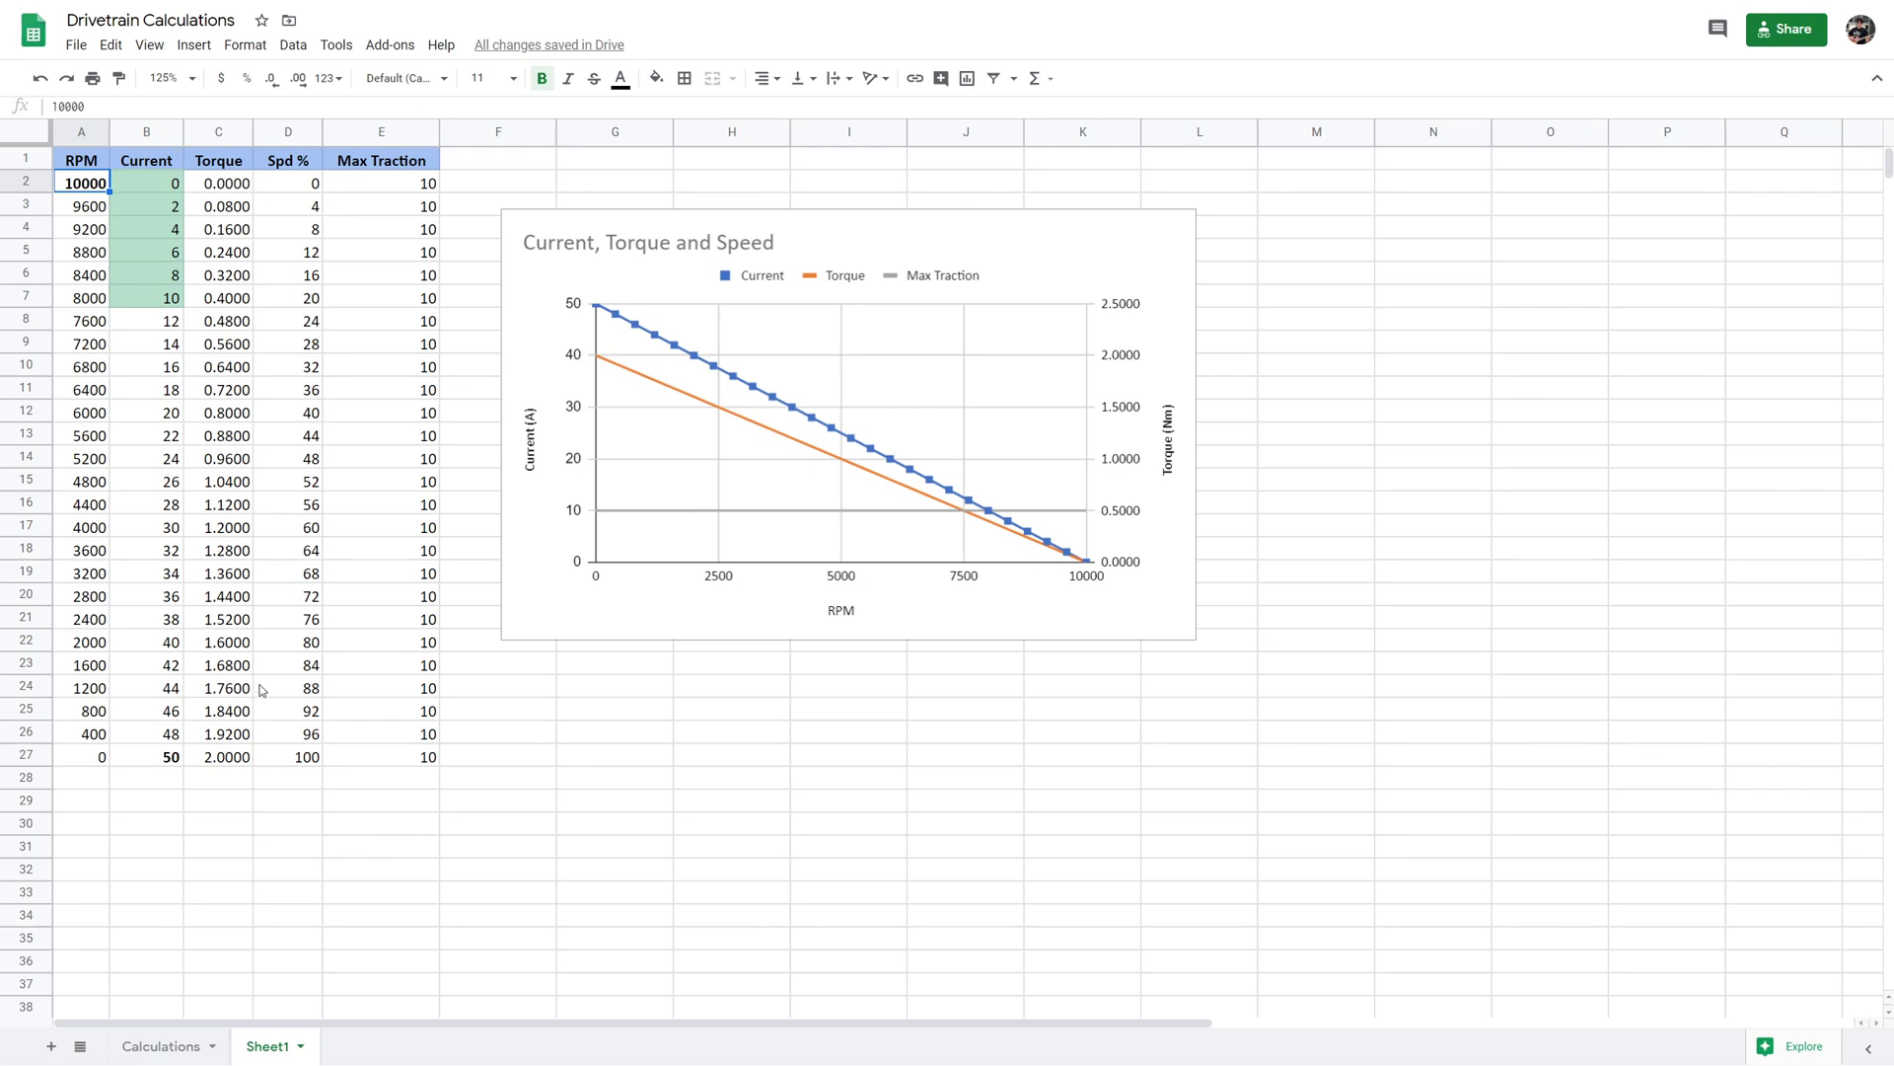
pyautogui.click(219, 766)
pyautogui.click(172, 758)
pyautogui.click(220, 757)
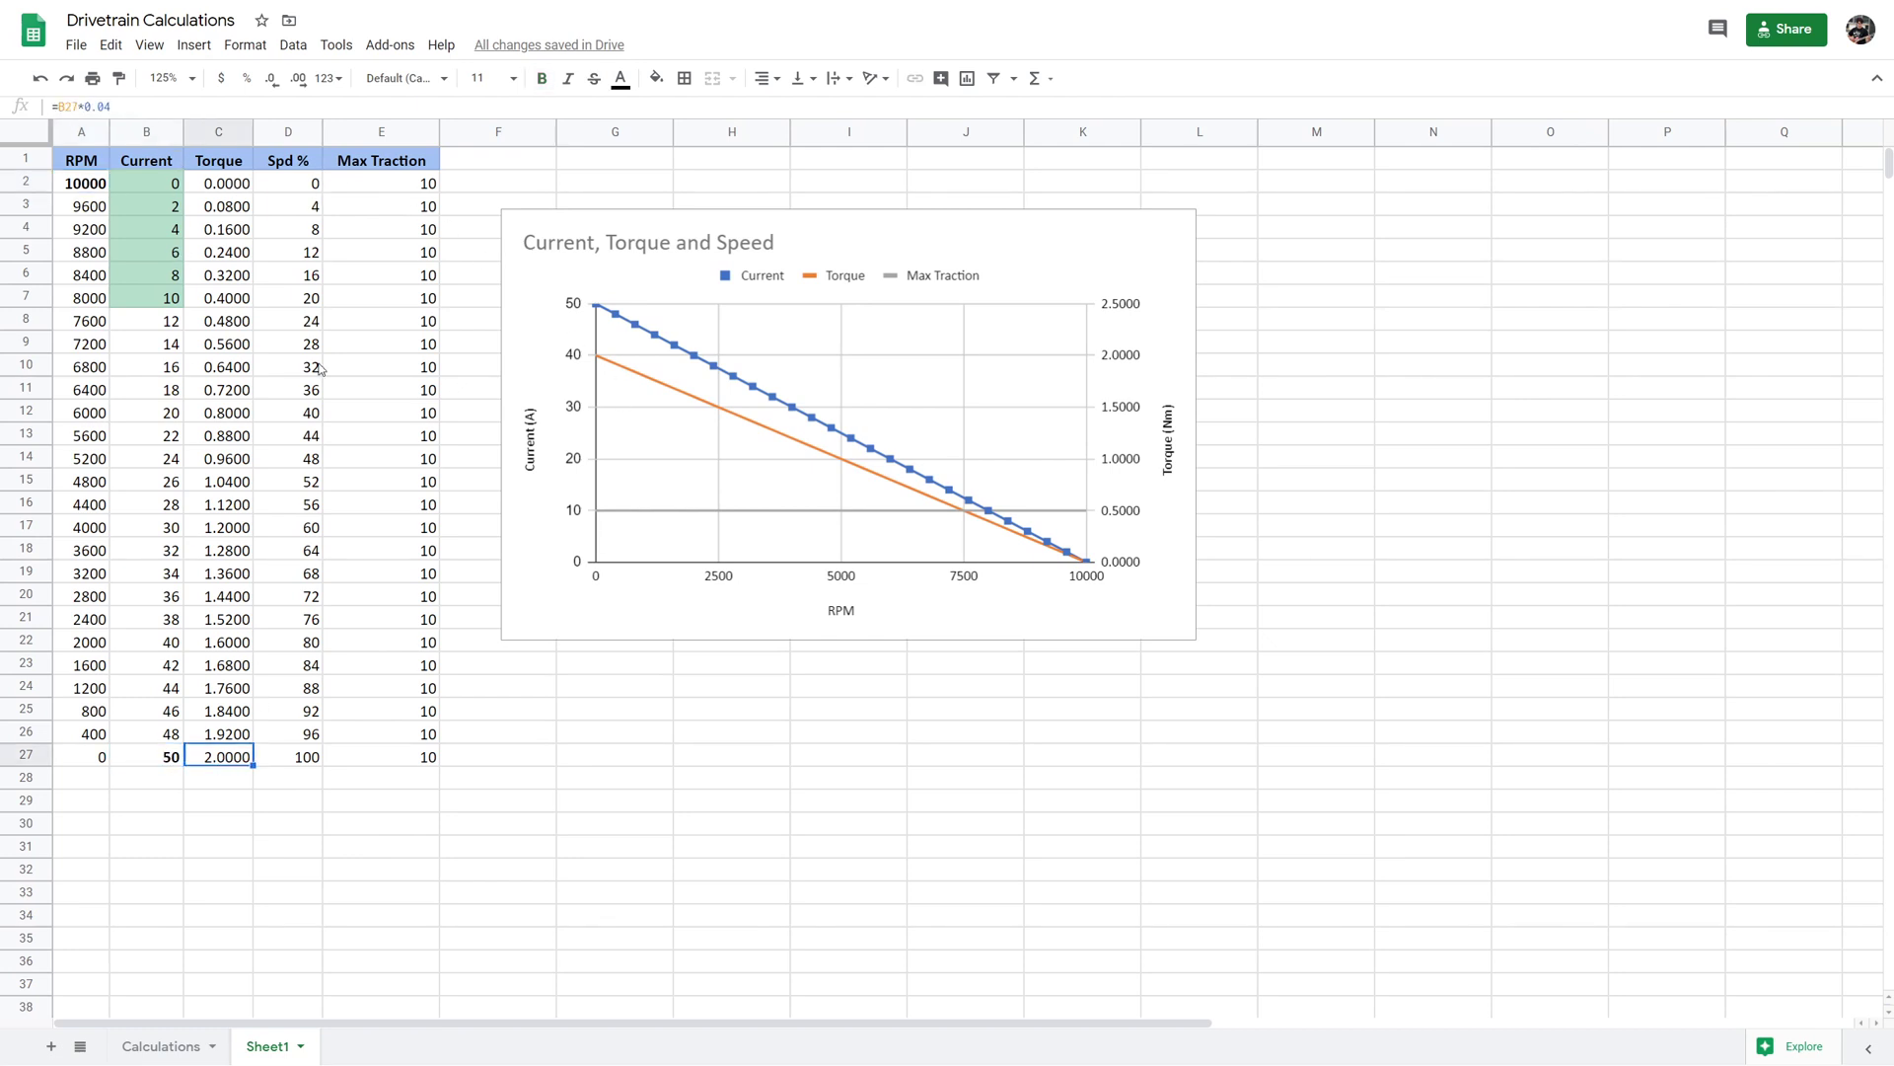
pyautogui.click(286, 185)
pyautogui.hotkey('ctrl', 'shift', 'Down')
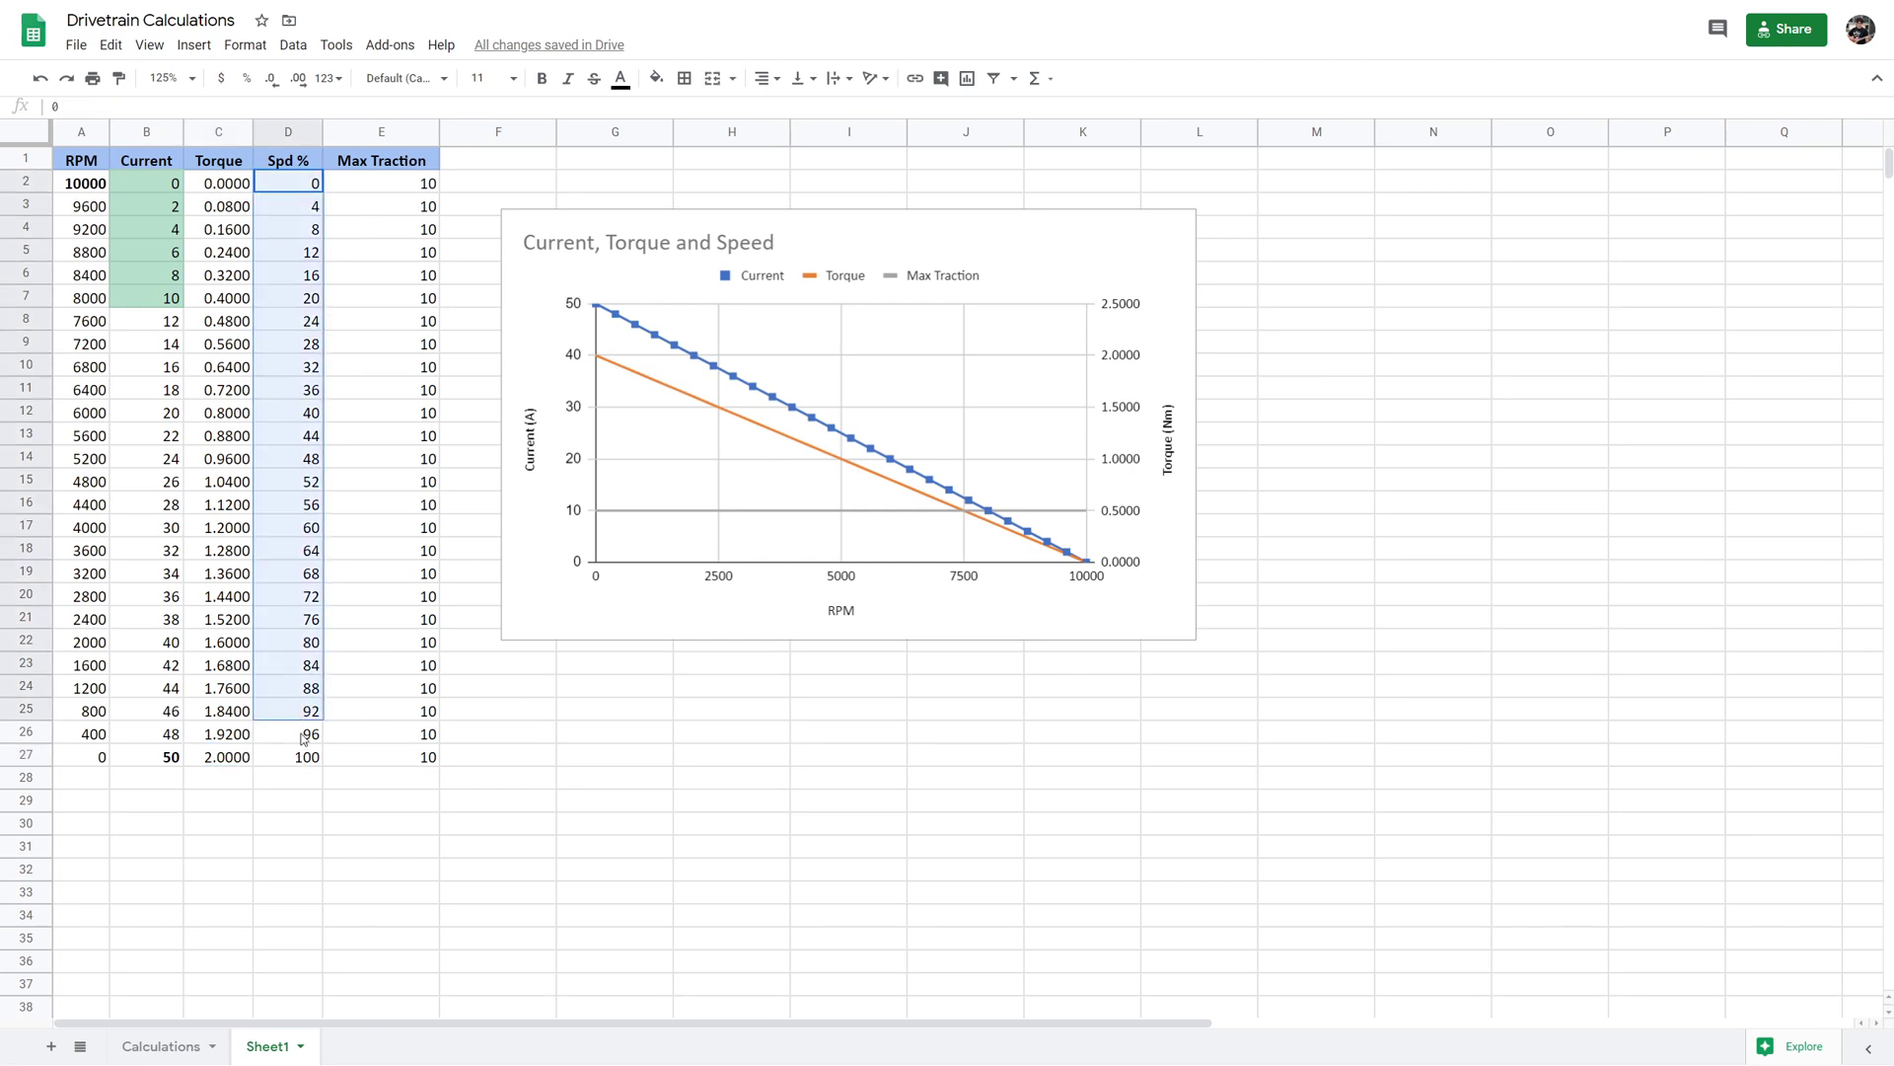
pyautogui.click(601, 754)
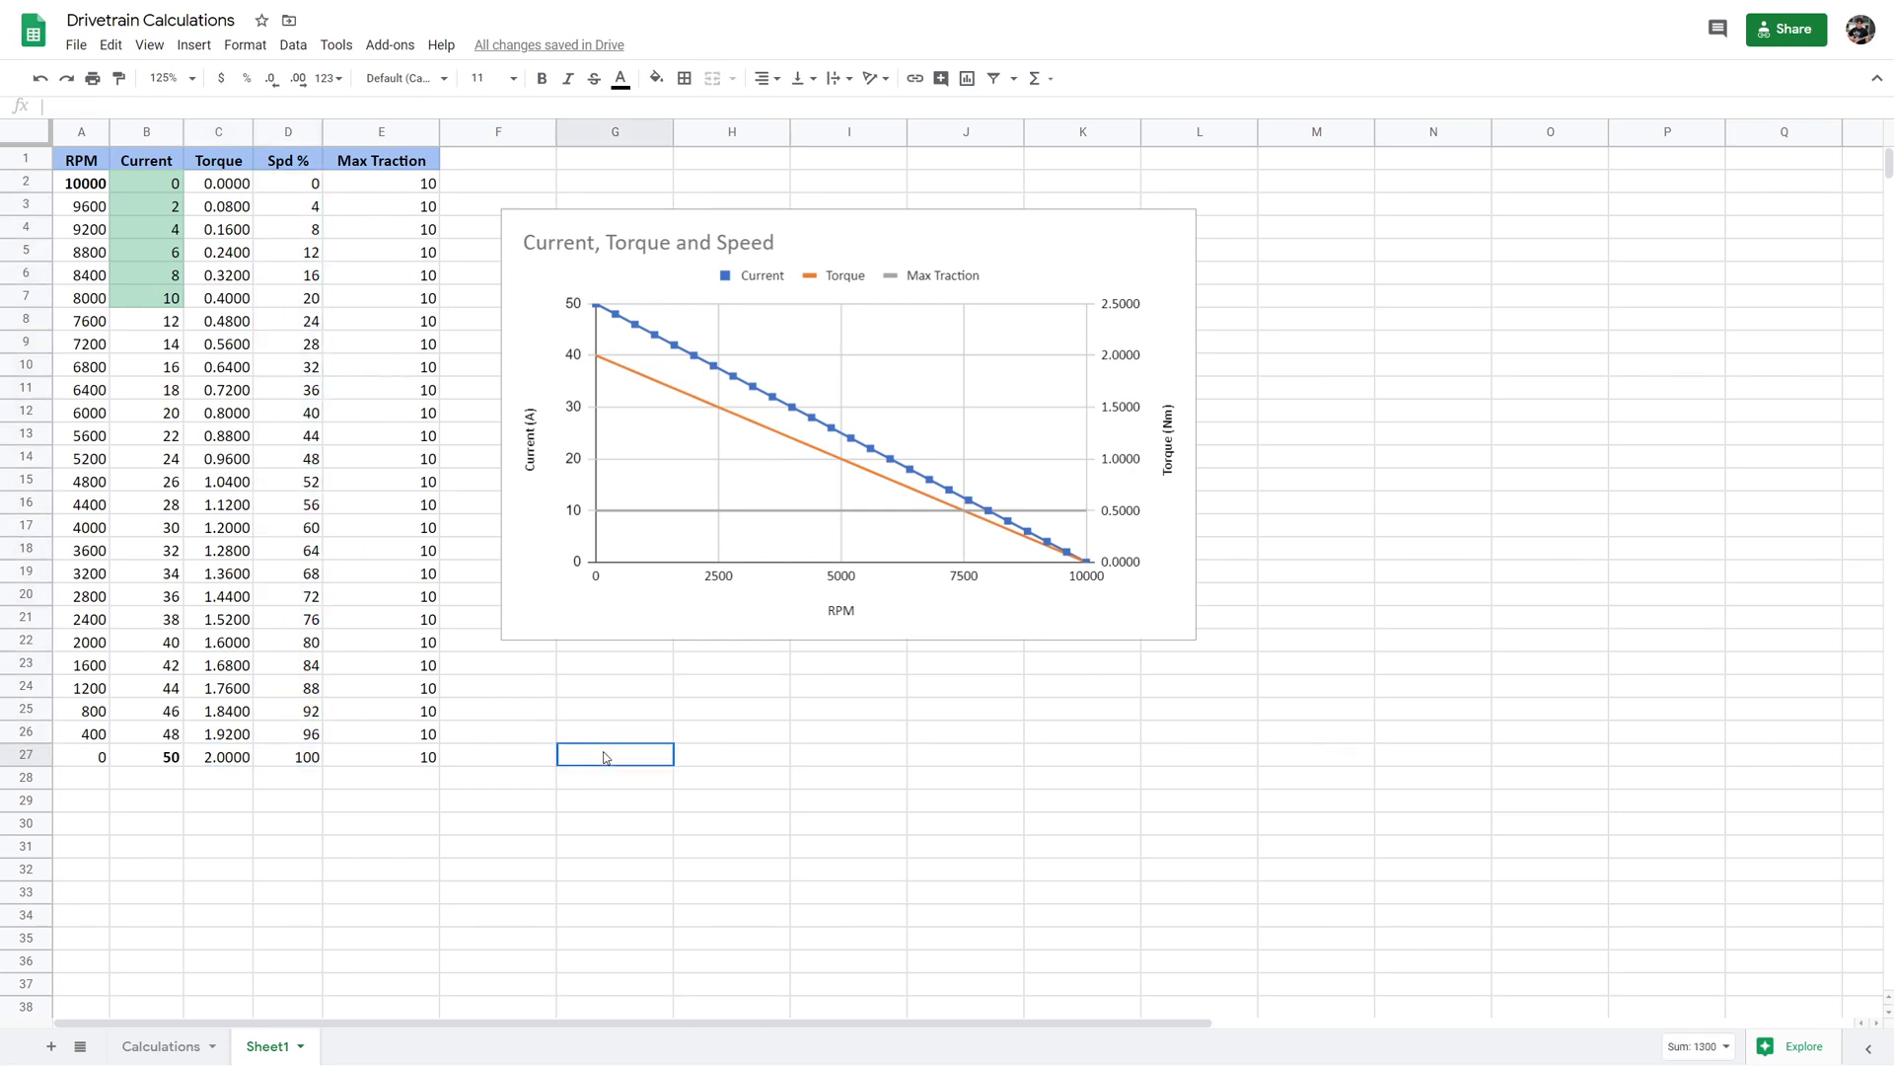
pyautogui.click(187, 1043)
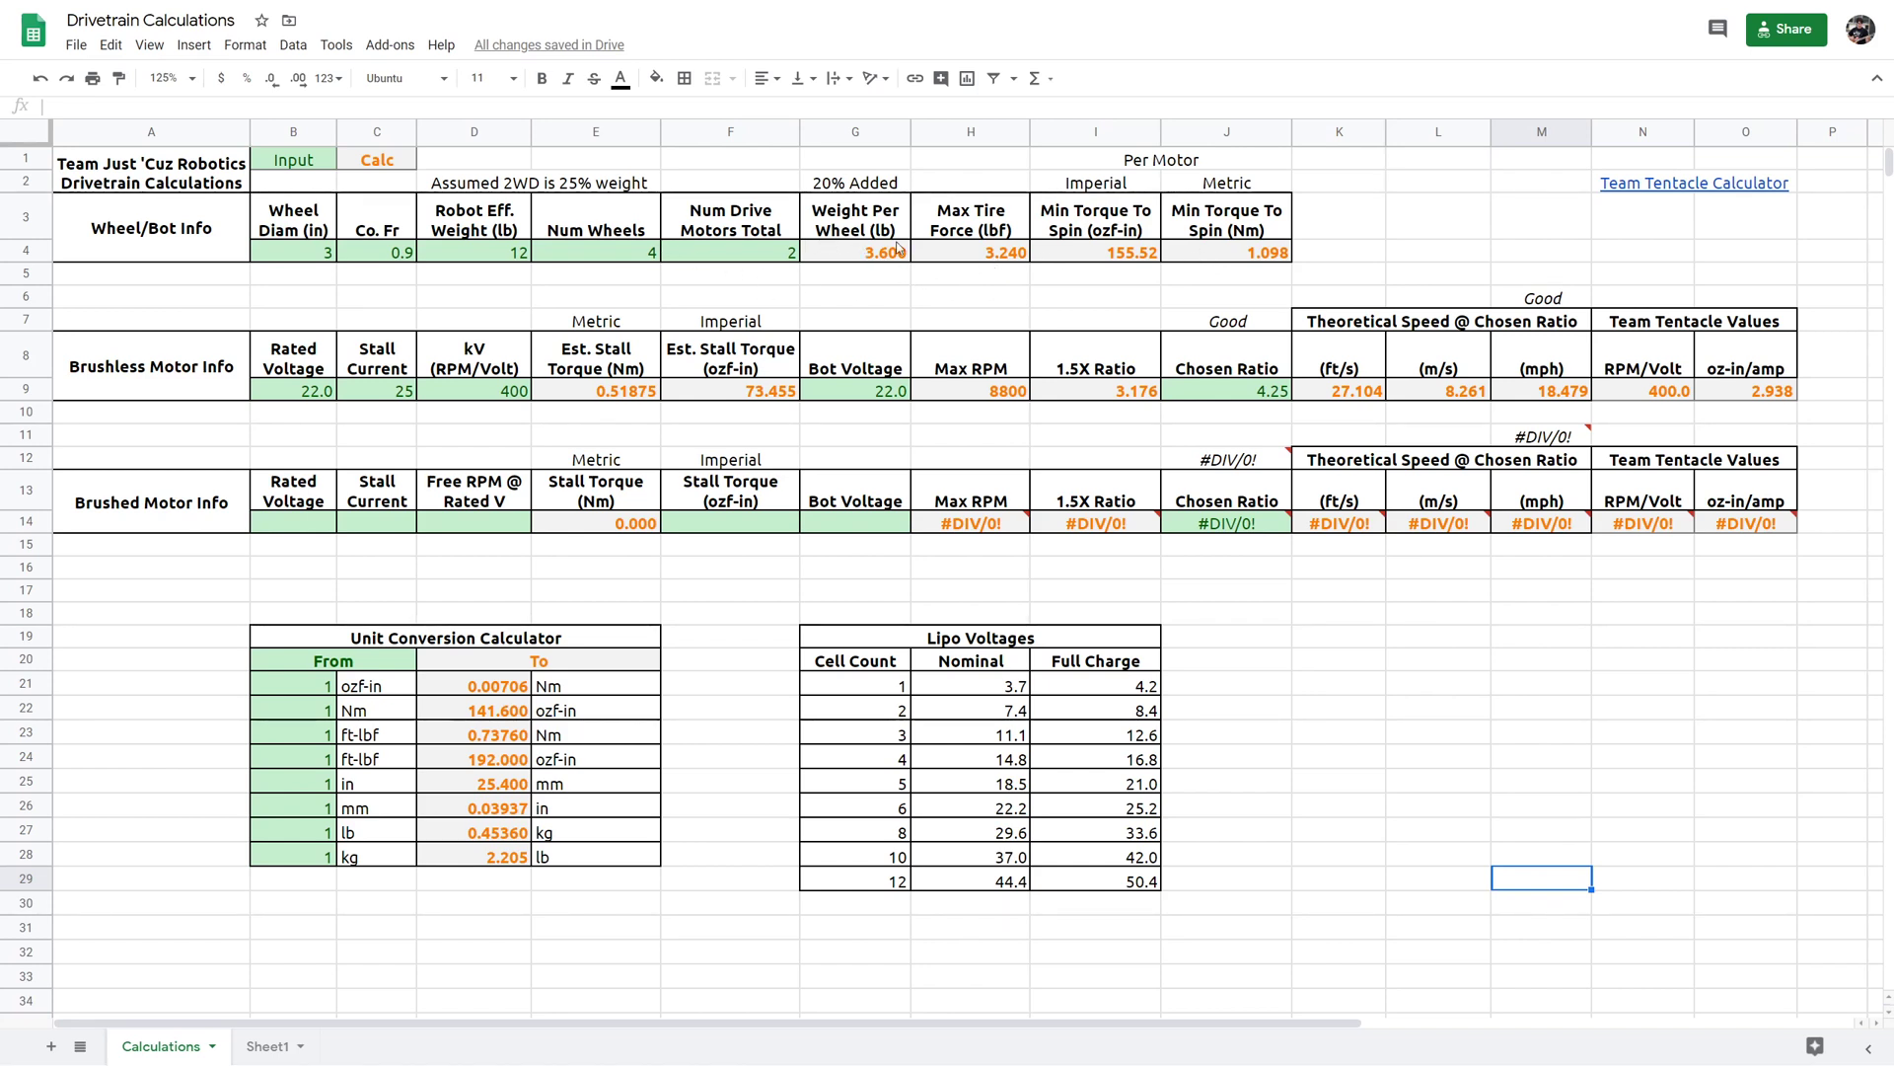
# - Inspect the H4 tire force and J4 metric torque formulas, then switch to Sheet1
pyautogui.click(998, 256)
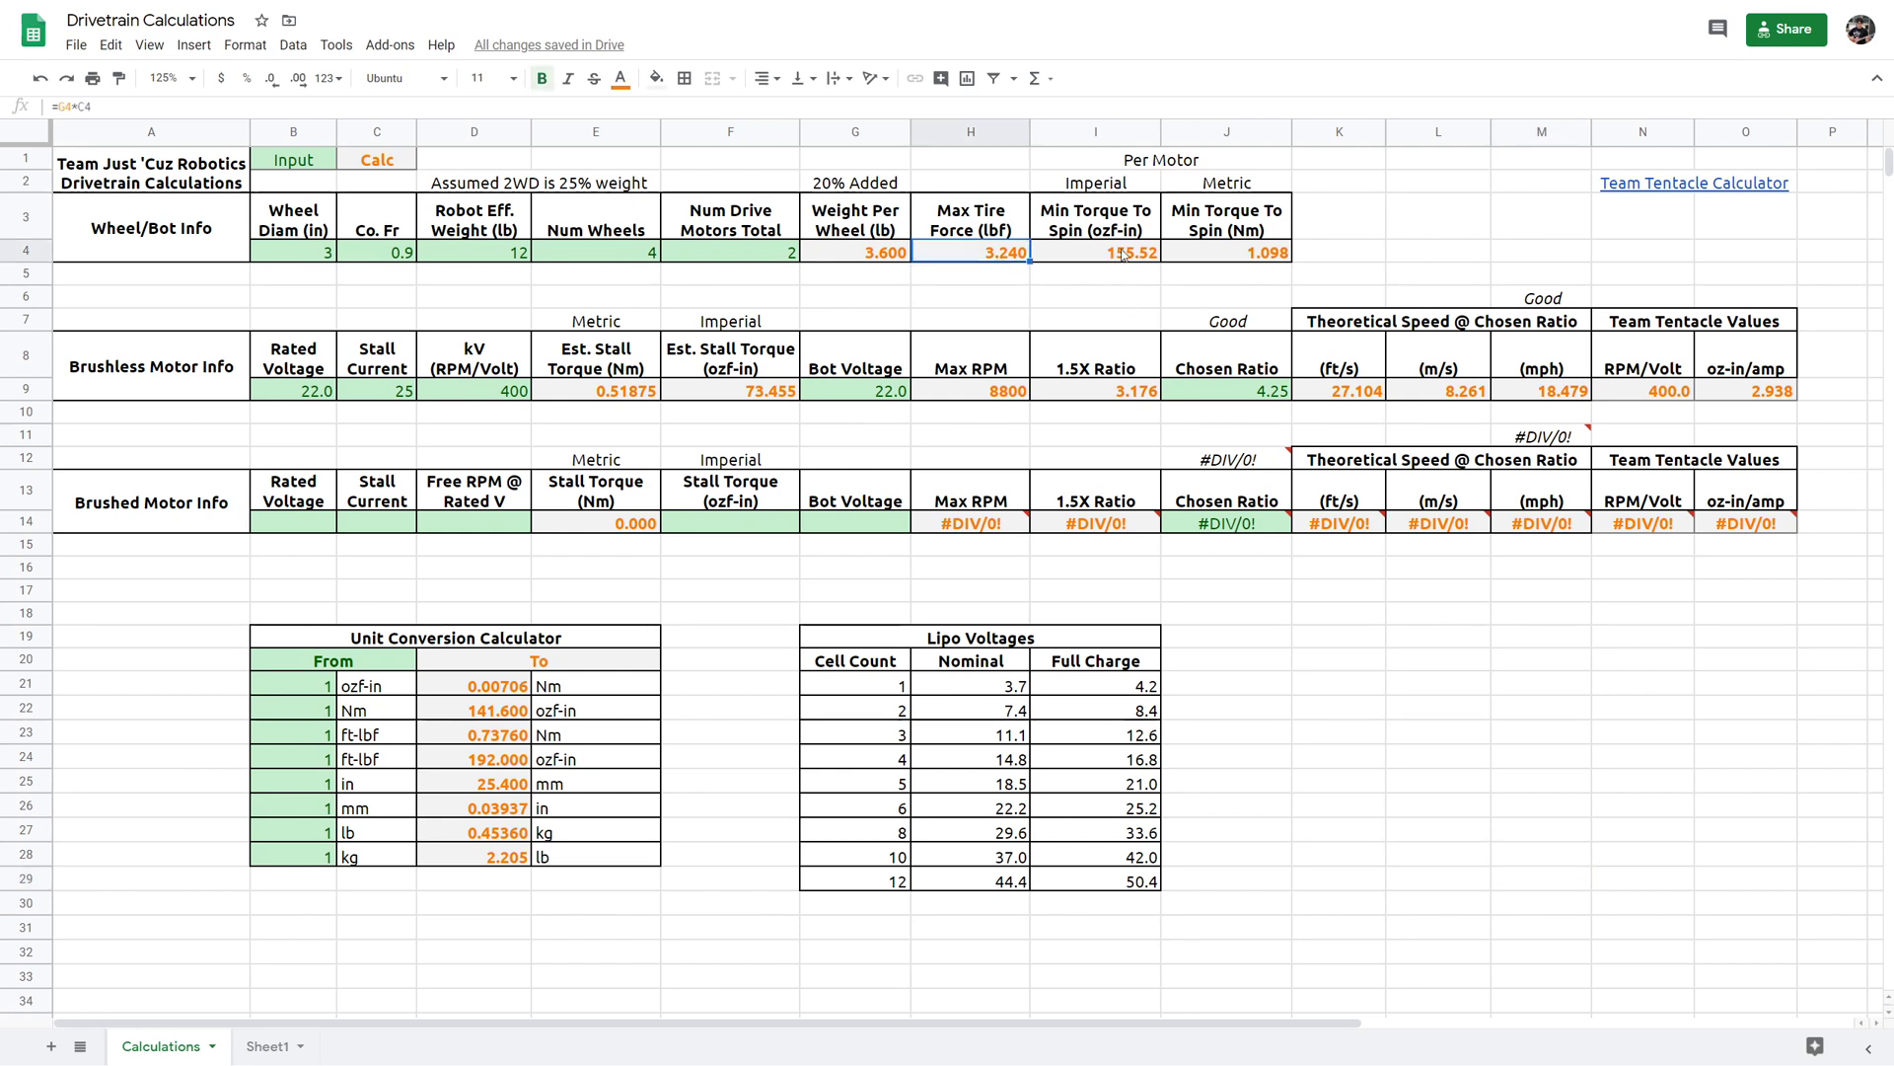
pyautogui.click(1231, 254)
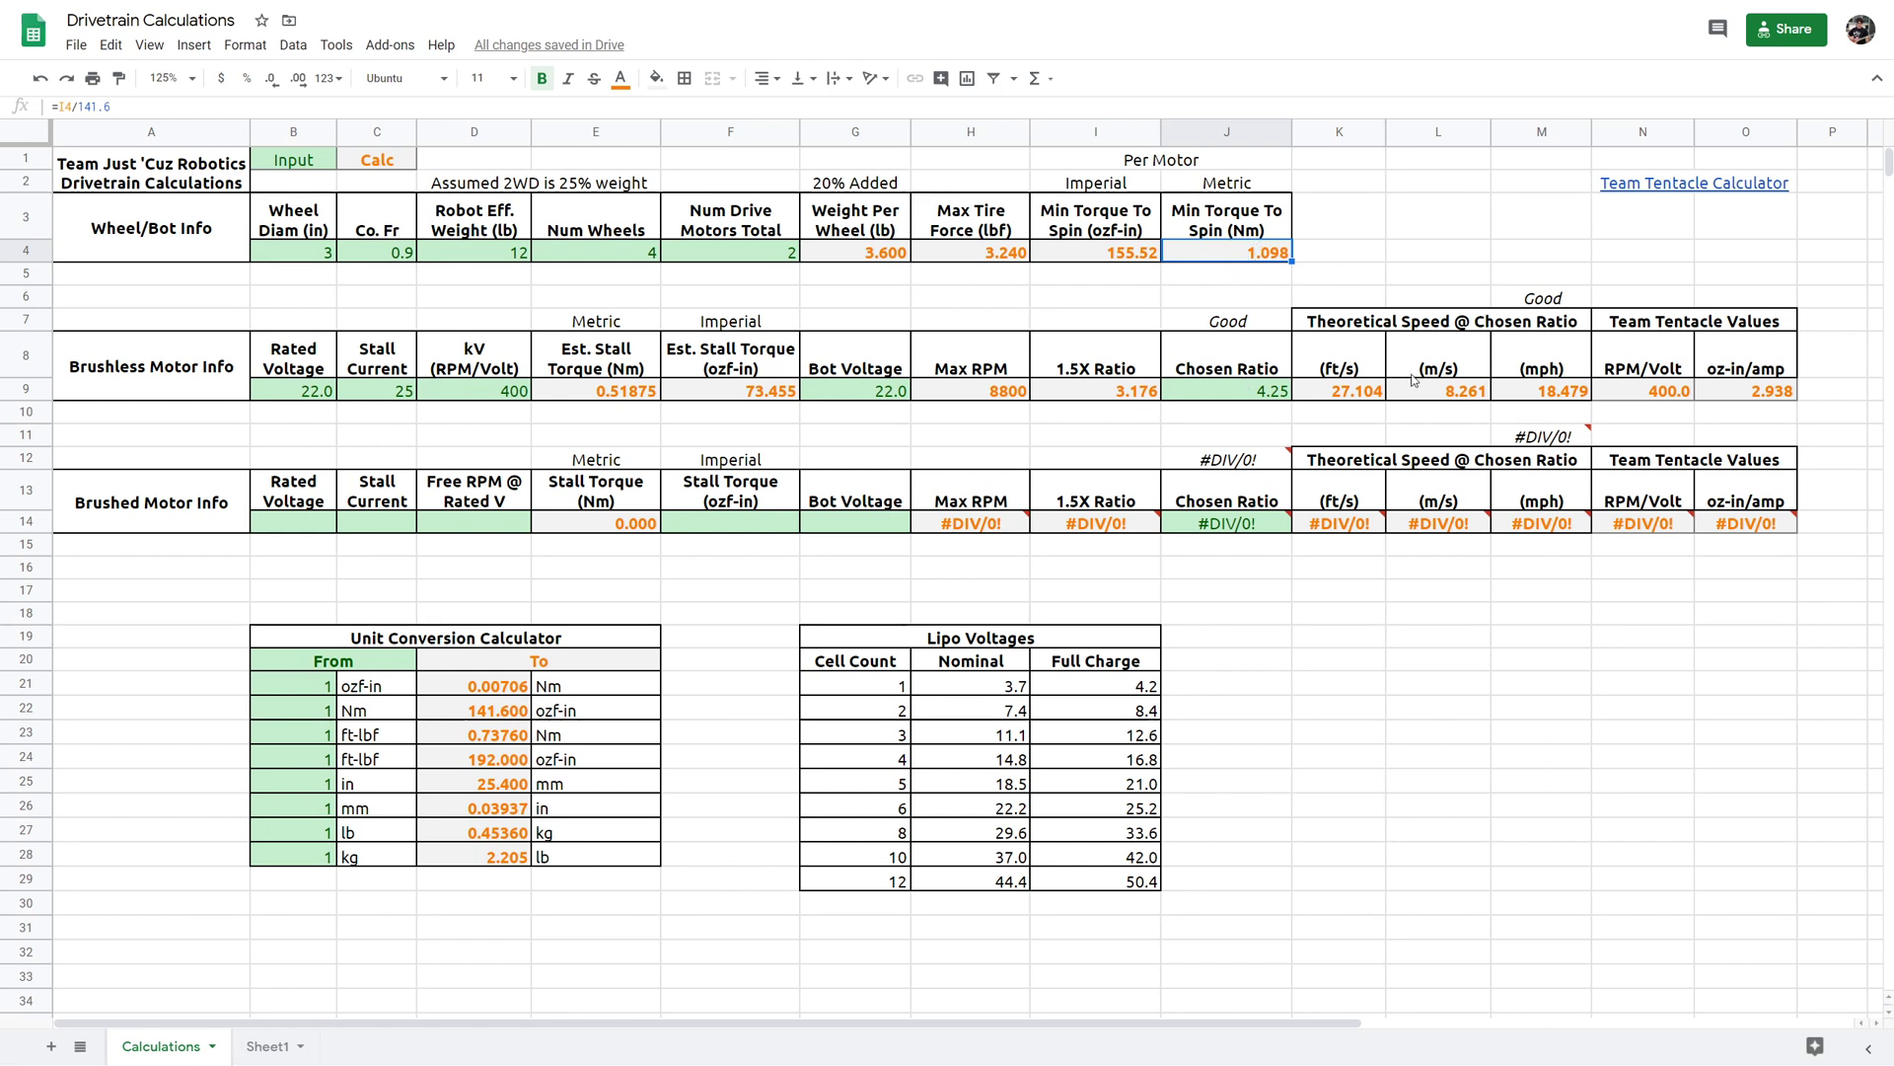
pyautogui.click(255, 1047)
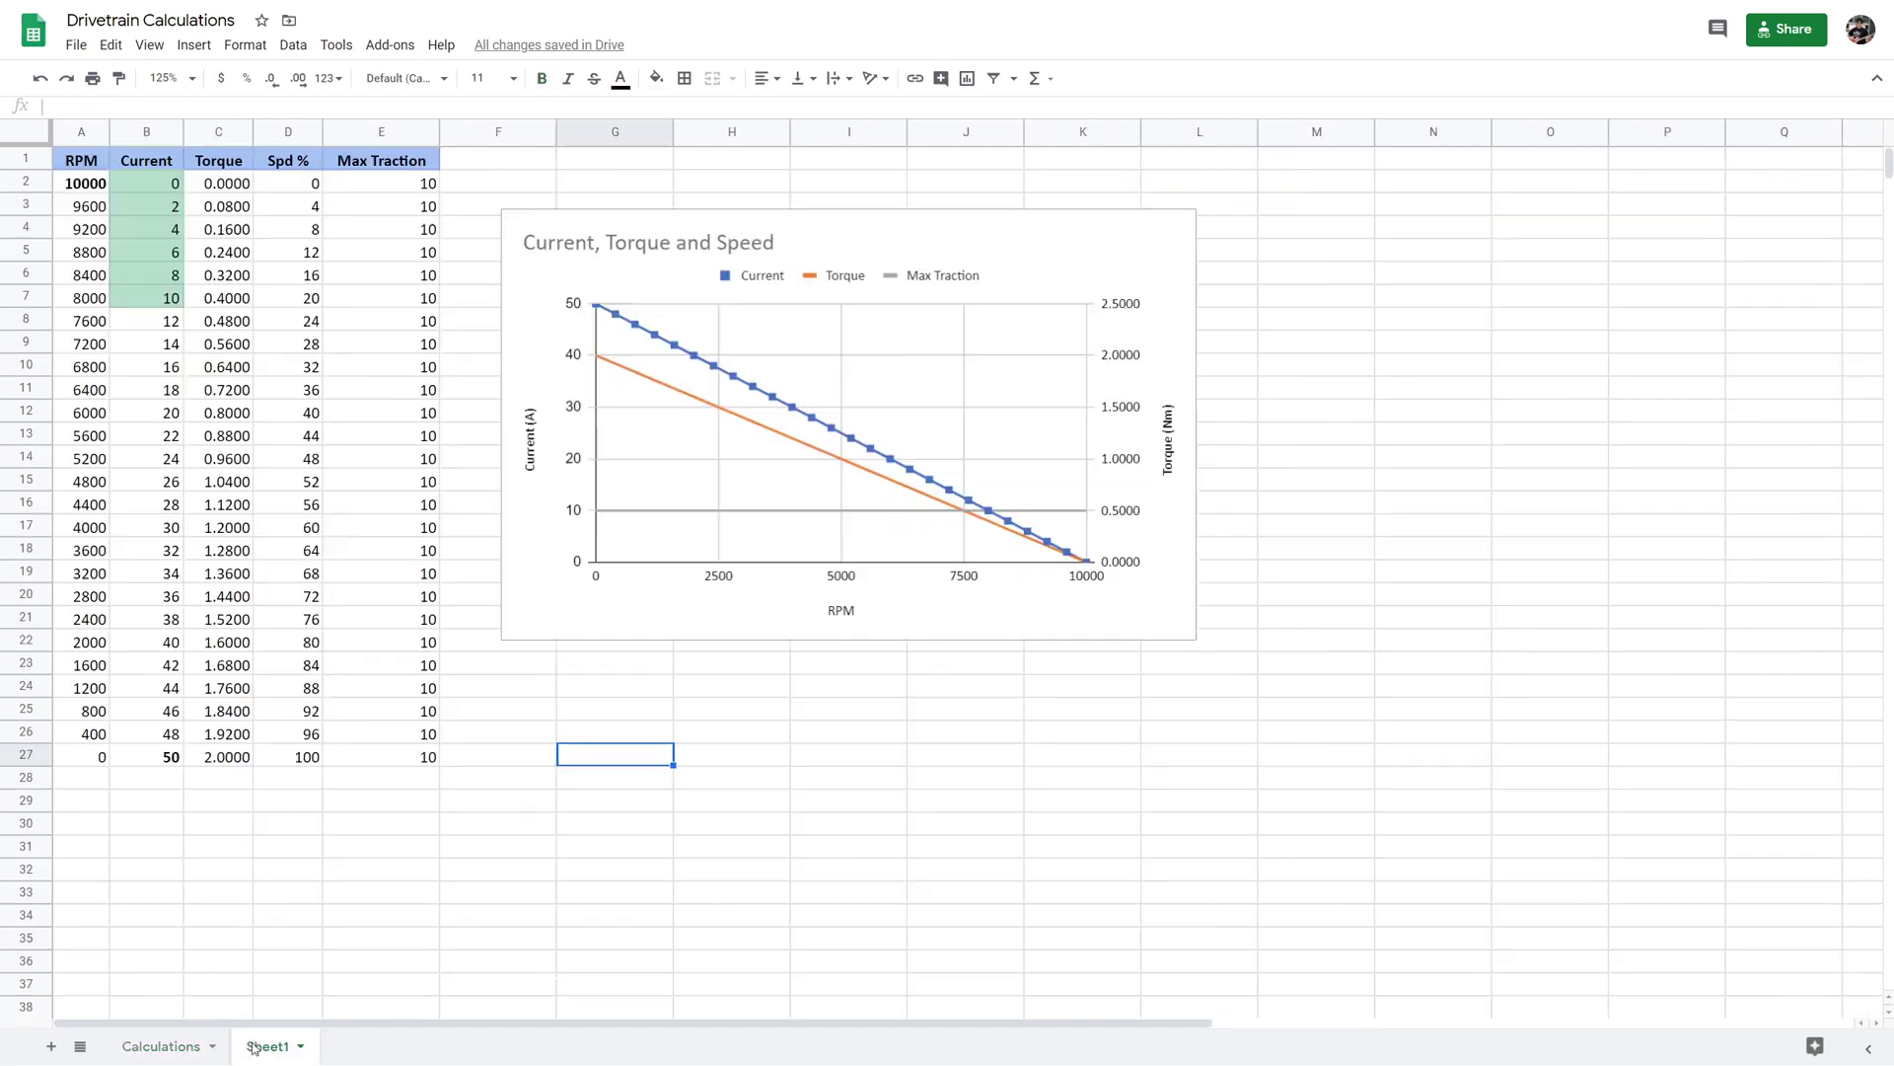
# - On Sheet1, inspect the C7 torque formula and select the stall current cell B27
pyautogui.click(721, 737)
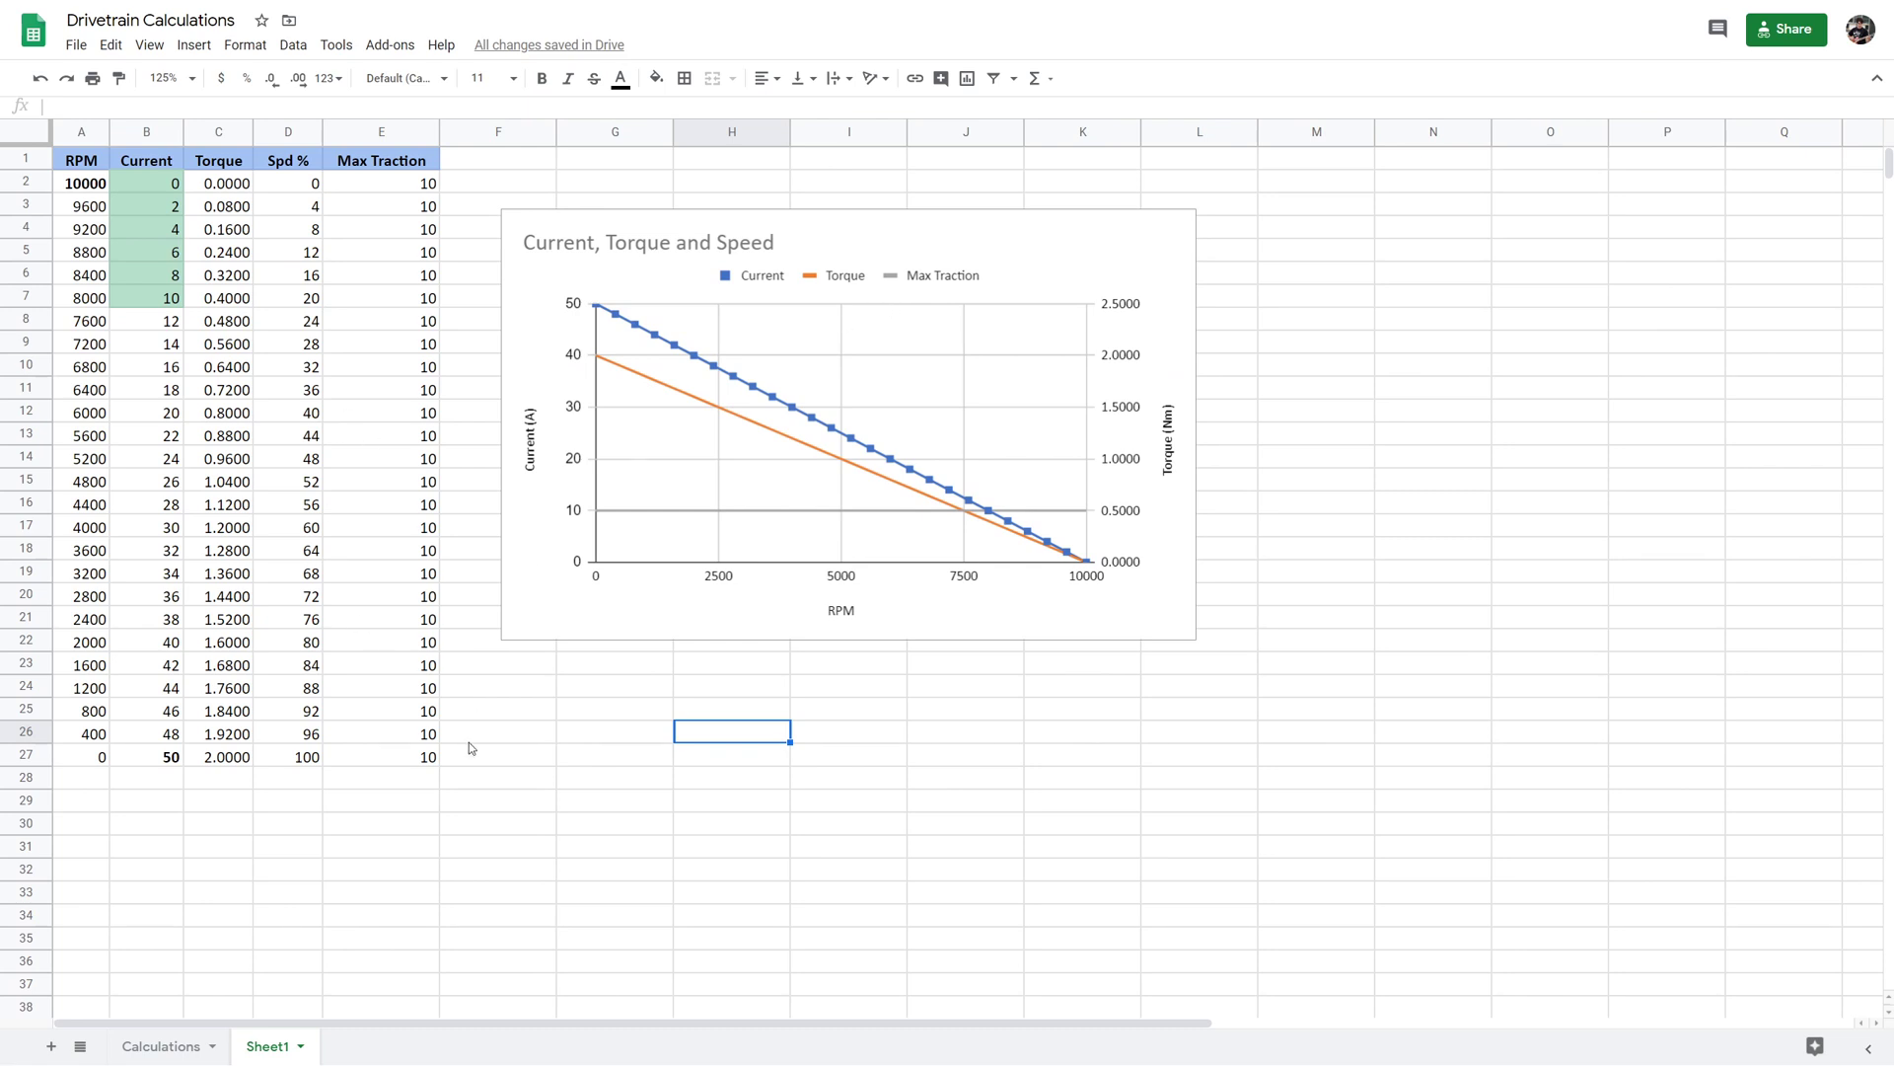
pyautogui.click(534, 867)
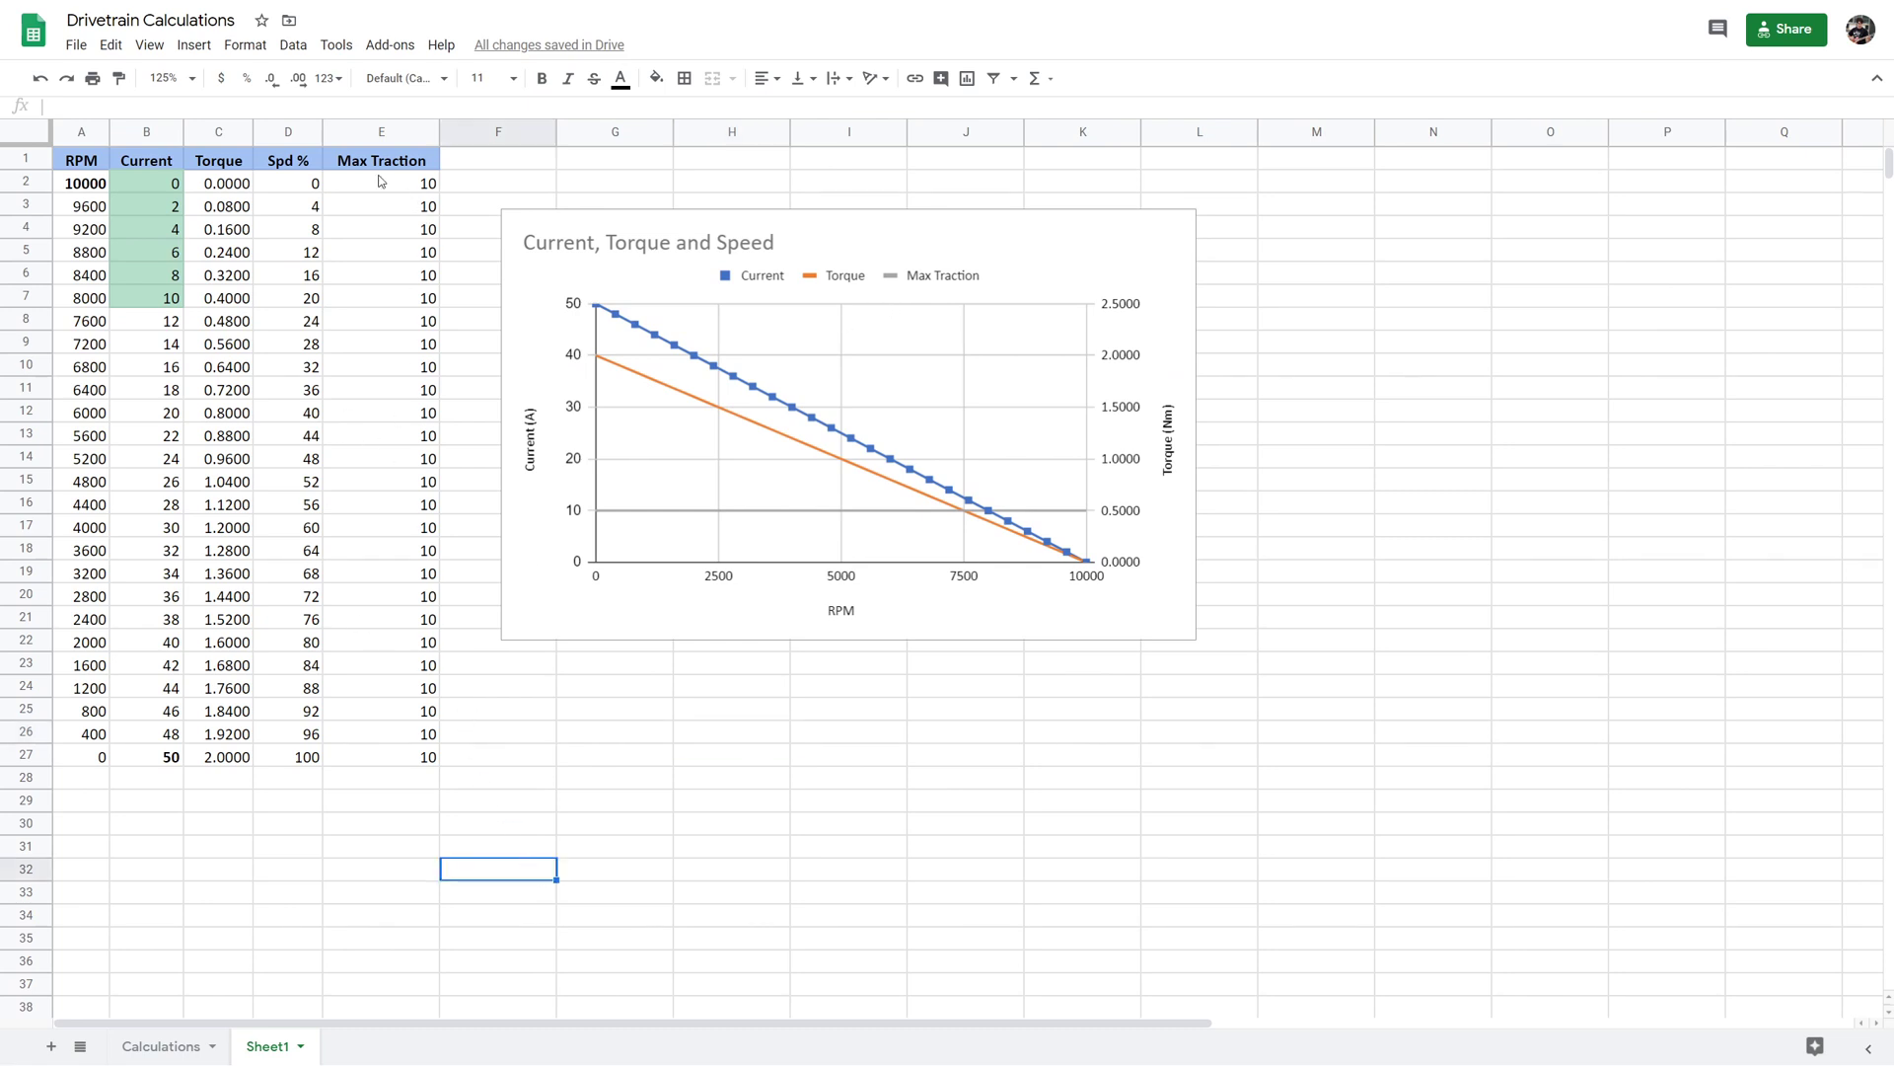
pyautogui.click(208, 302)
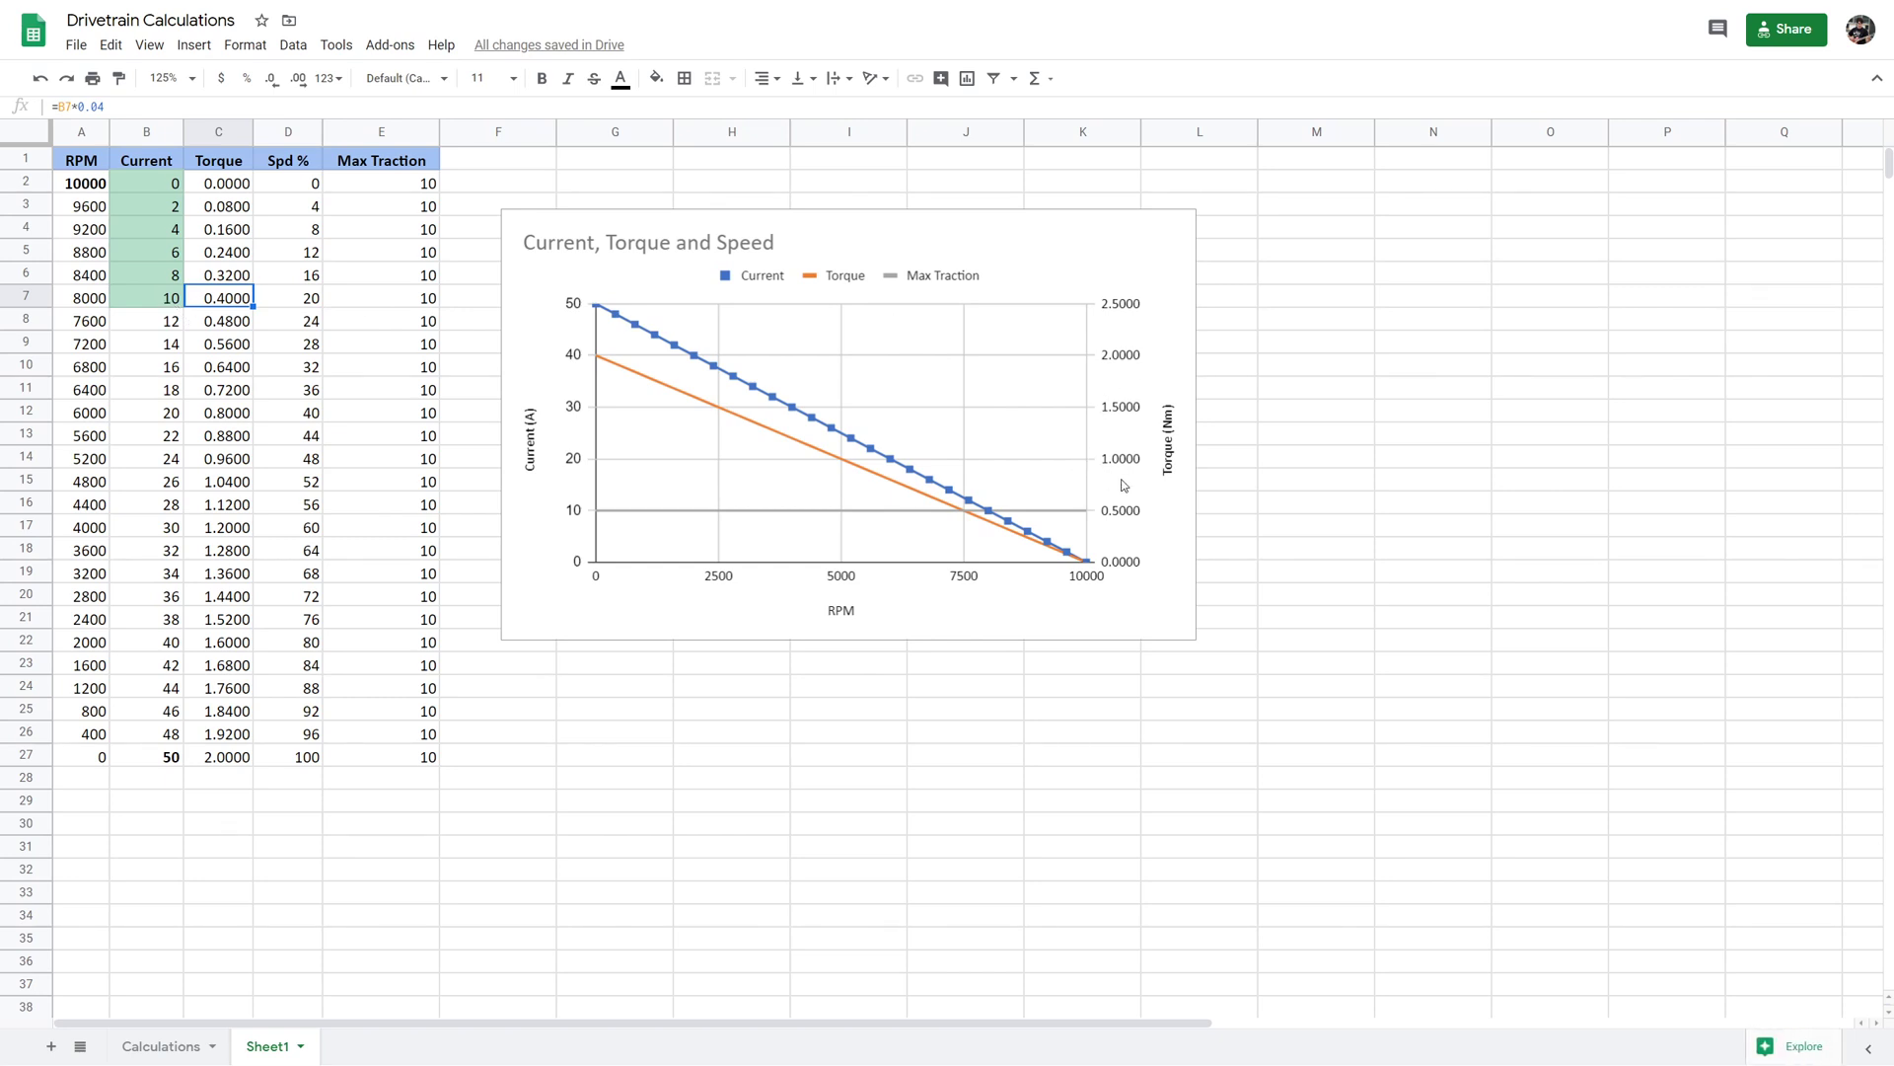
pyautogui.click(1325, 739)
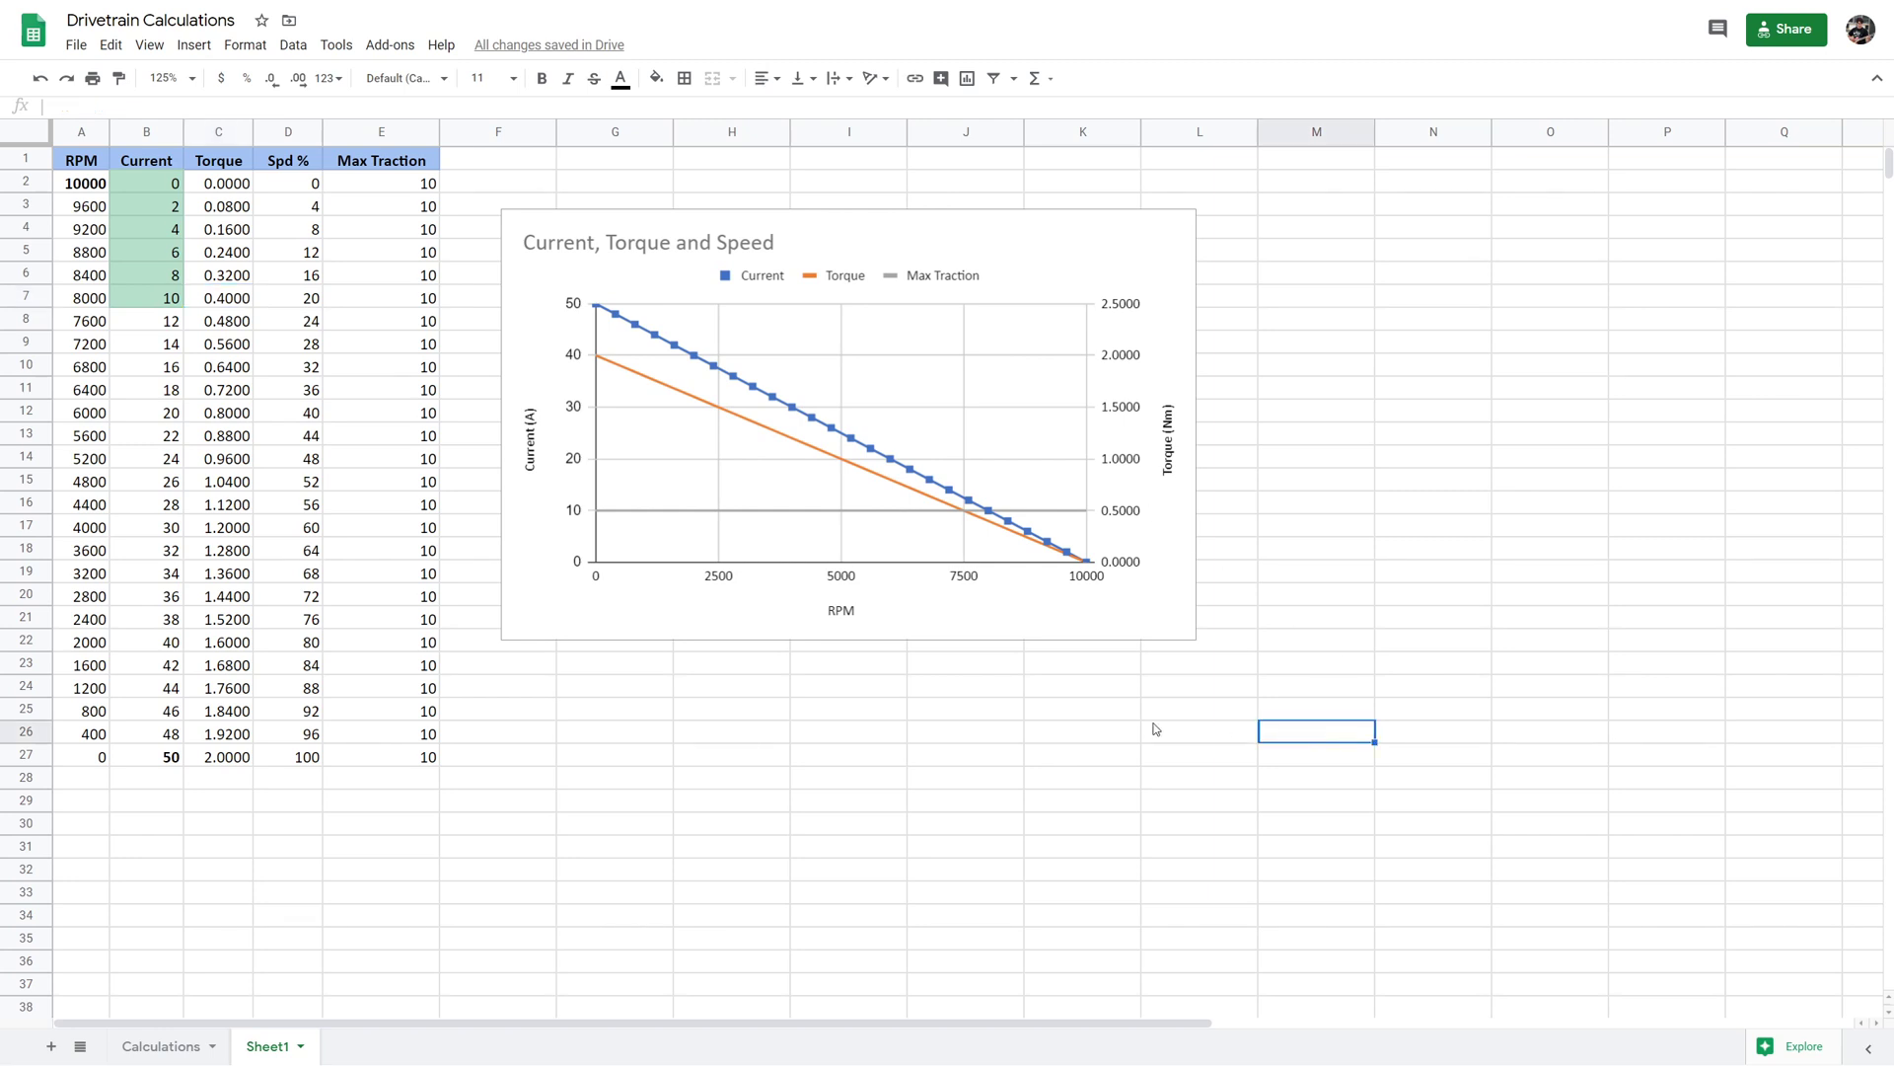
pyautogui.click(174, 764)
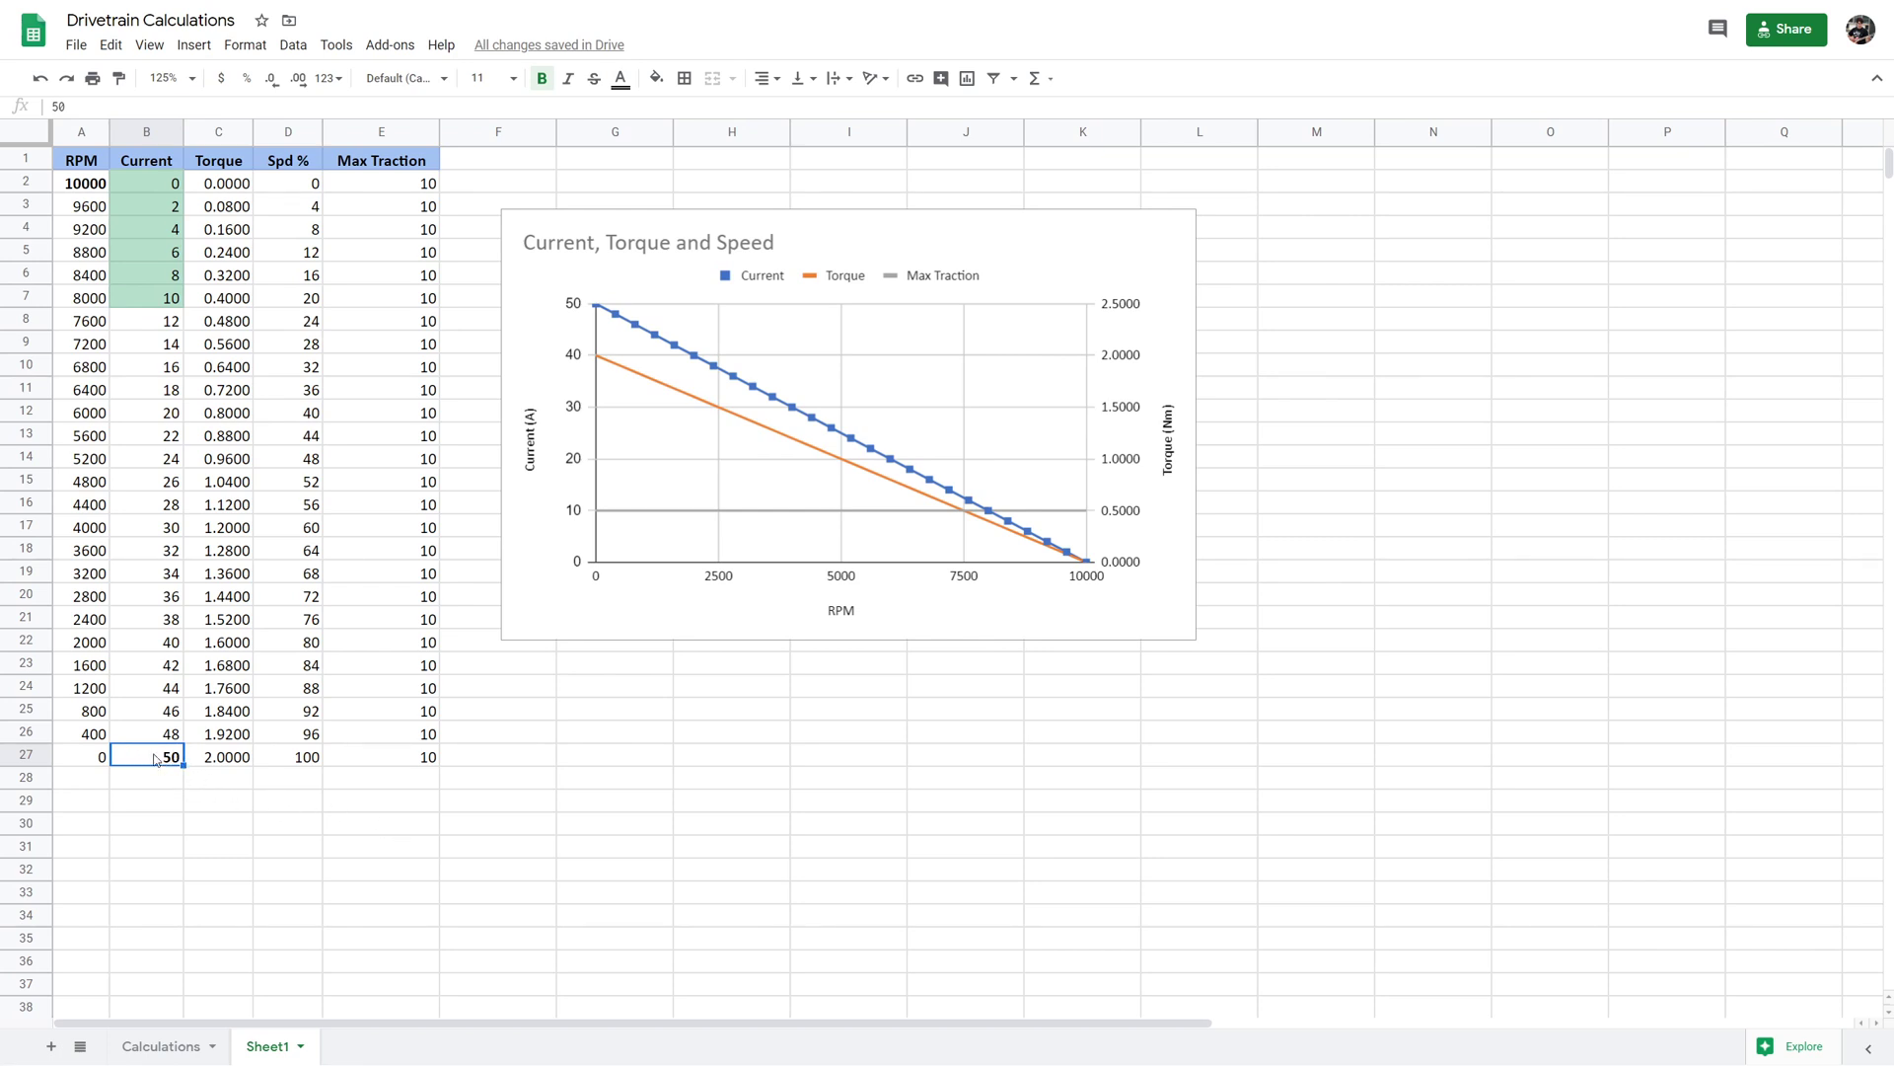
# - Enter 25 as the stall current in B27
pyautogui.write('25')
pyautogui.click(225, 808)
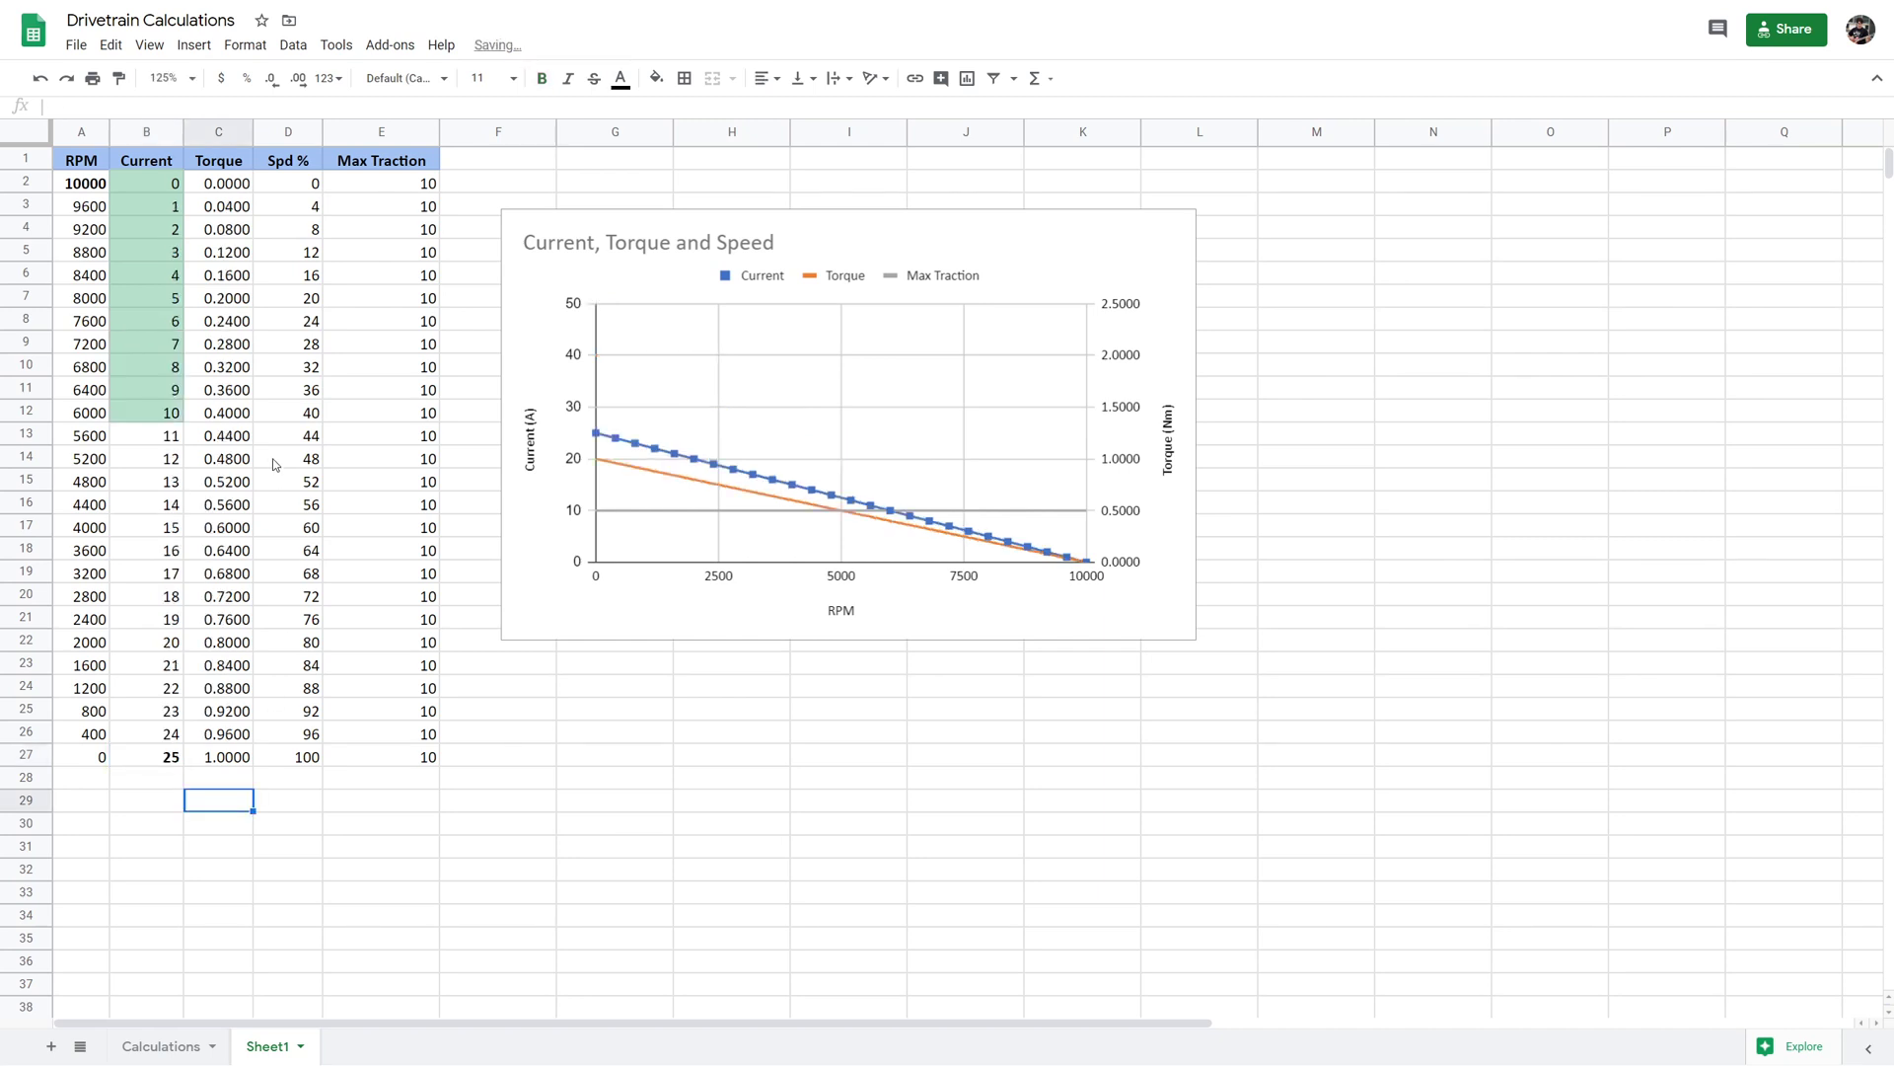
pyautogui.click(728, 779)
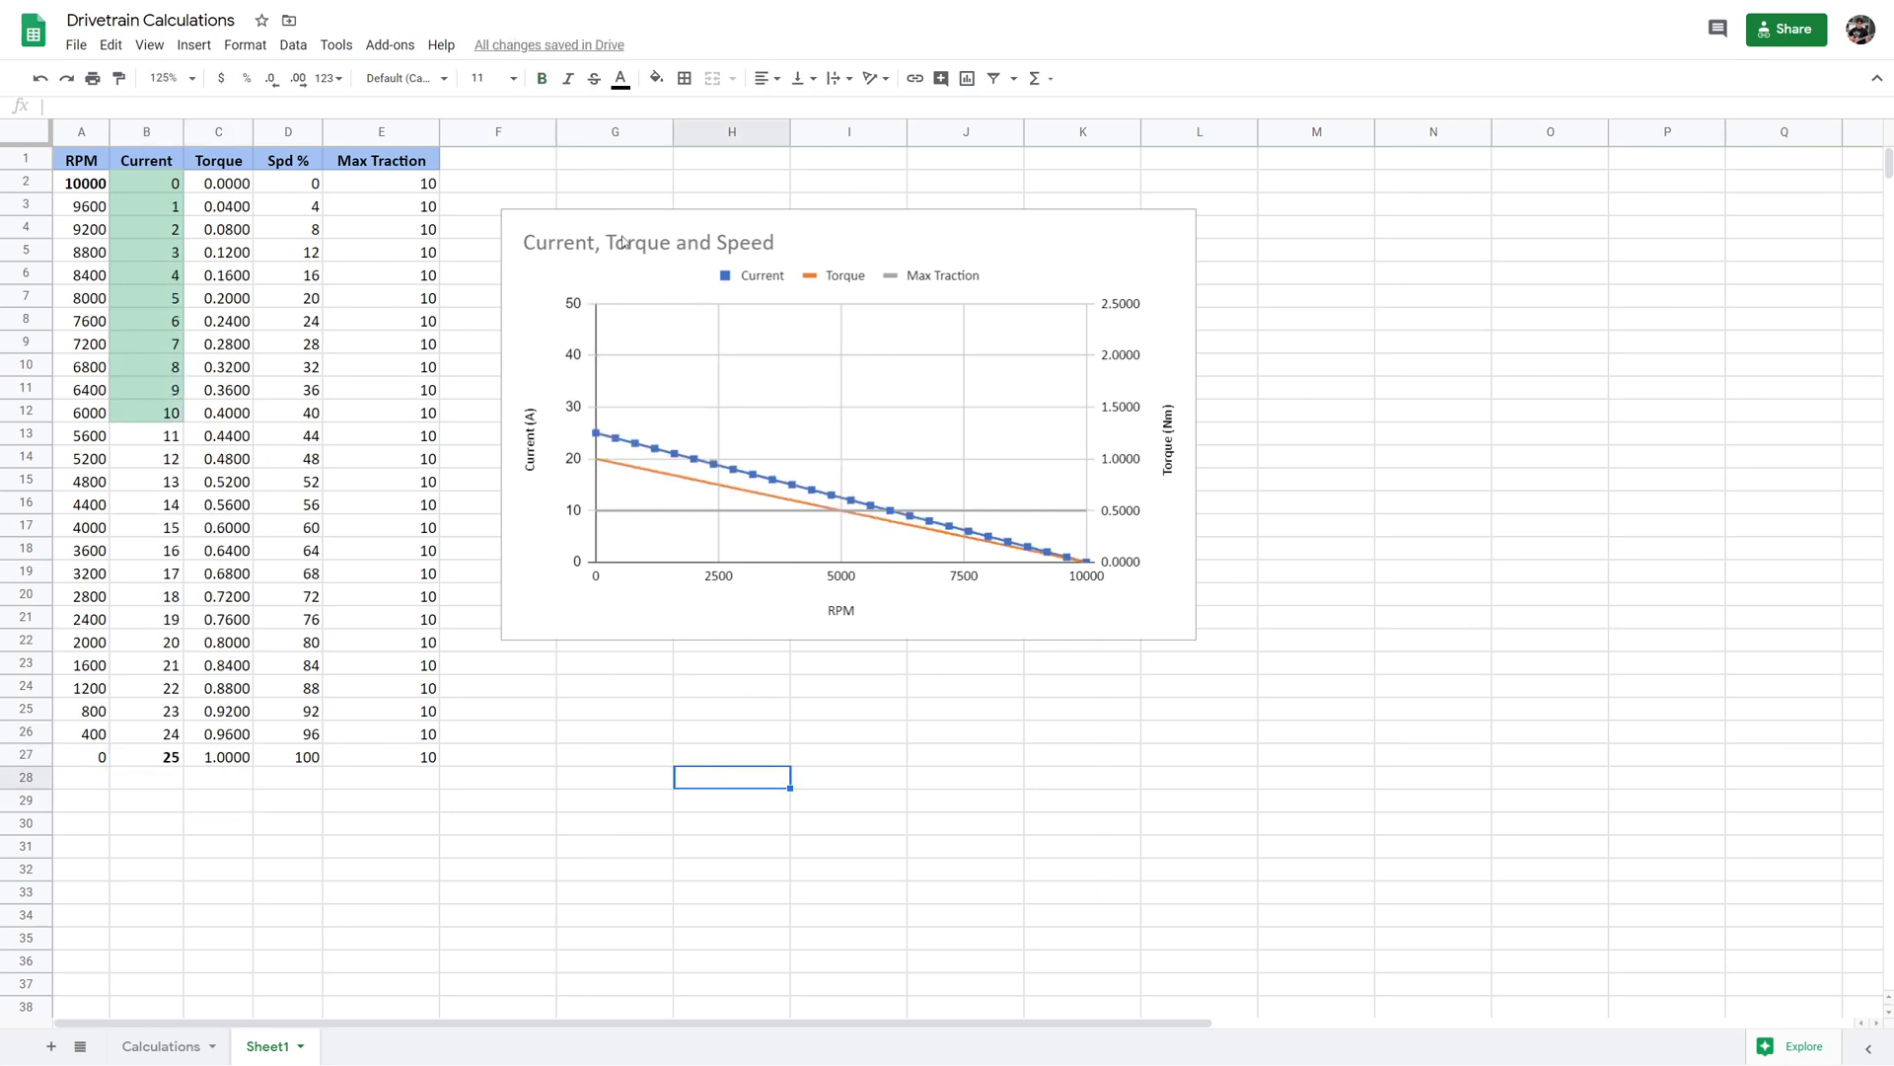
# - Drag the Current, Torque and Speed chart's corner to make it larger, then check A2's 10000 RPM
pyautogui.click(1024, 260)
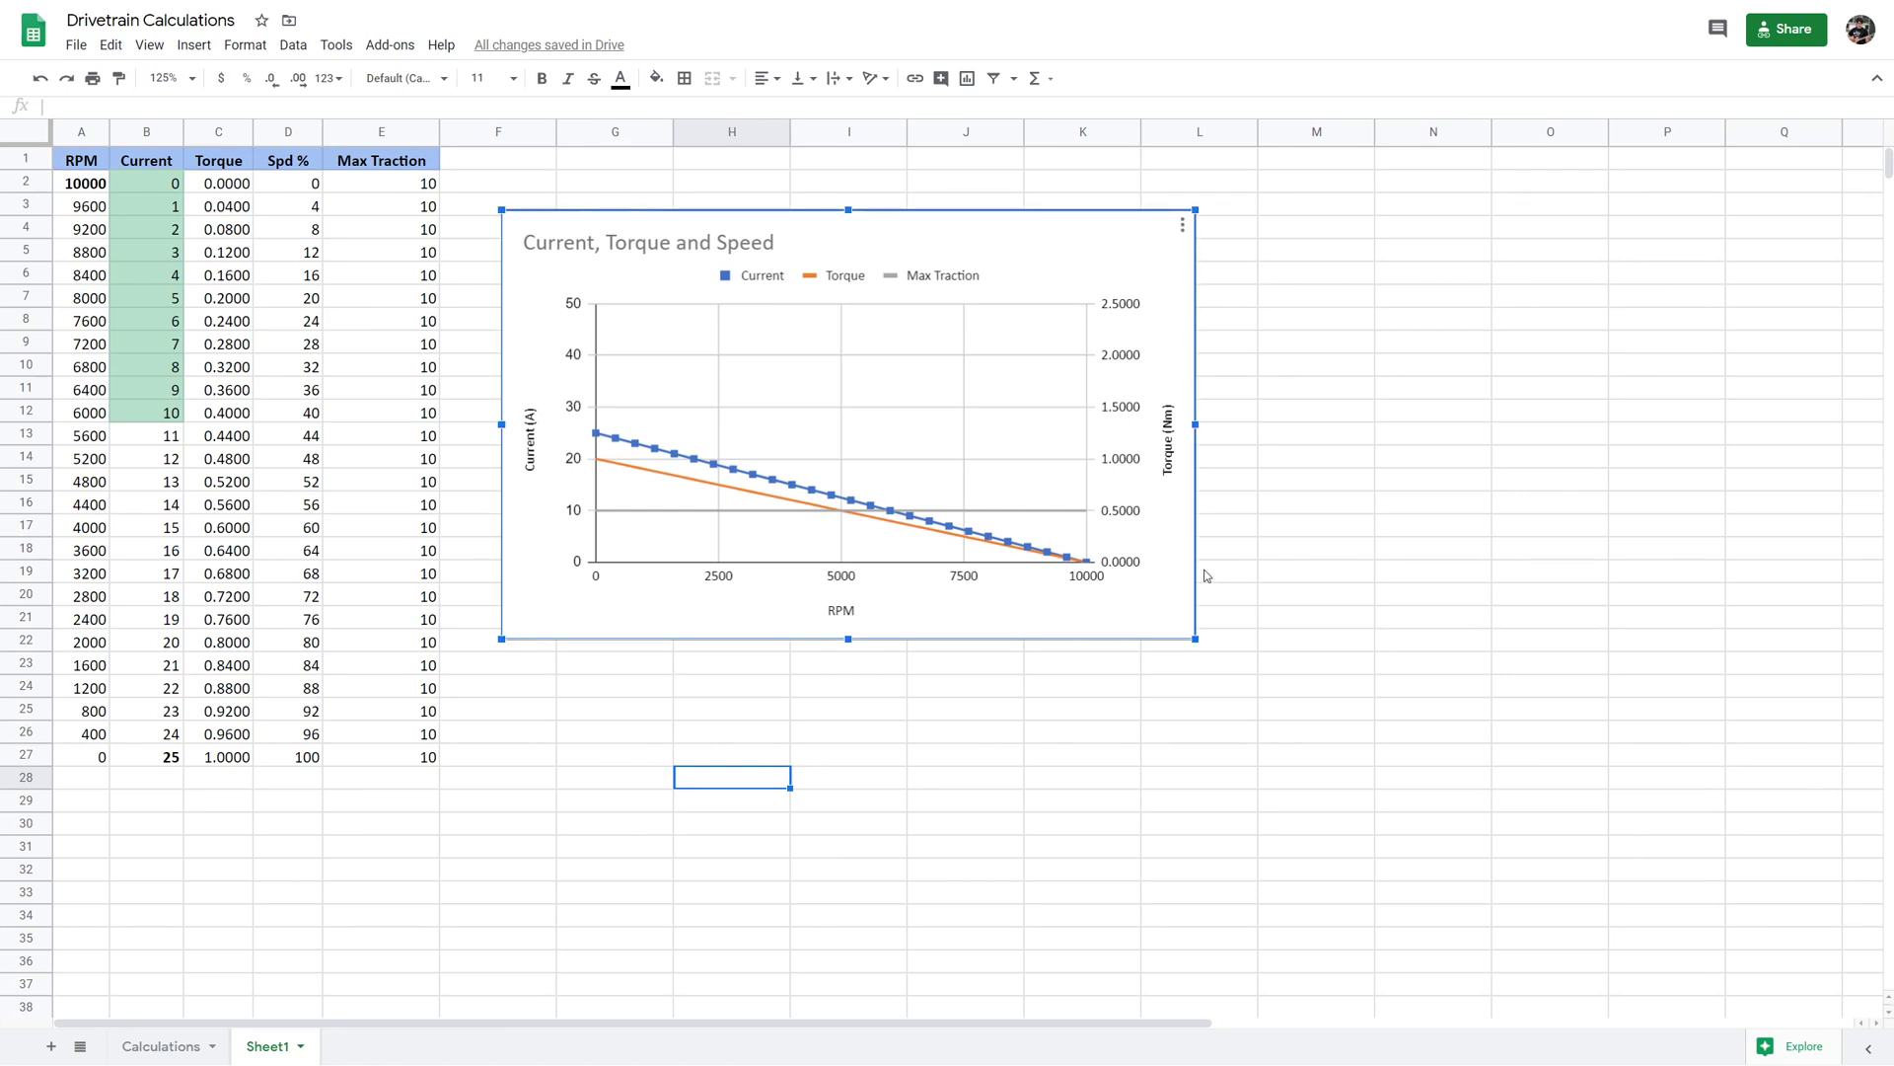
pyautogui.moveTo(1195, 639); pyautogui.dragTo(1643, 916)
pyautogui.moveTo(1807, 926); pyautogui.dragTo(1355, 776)
pyautogui.scroll(1, 434, 755)
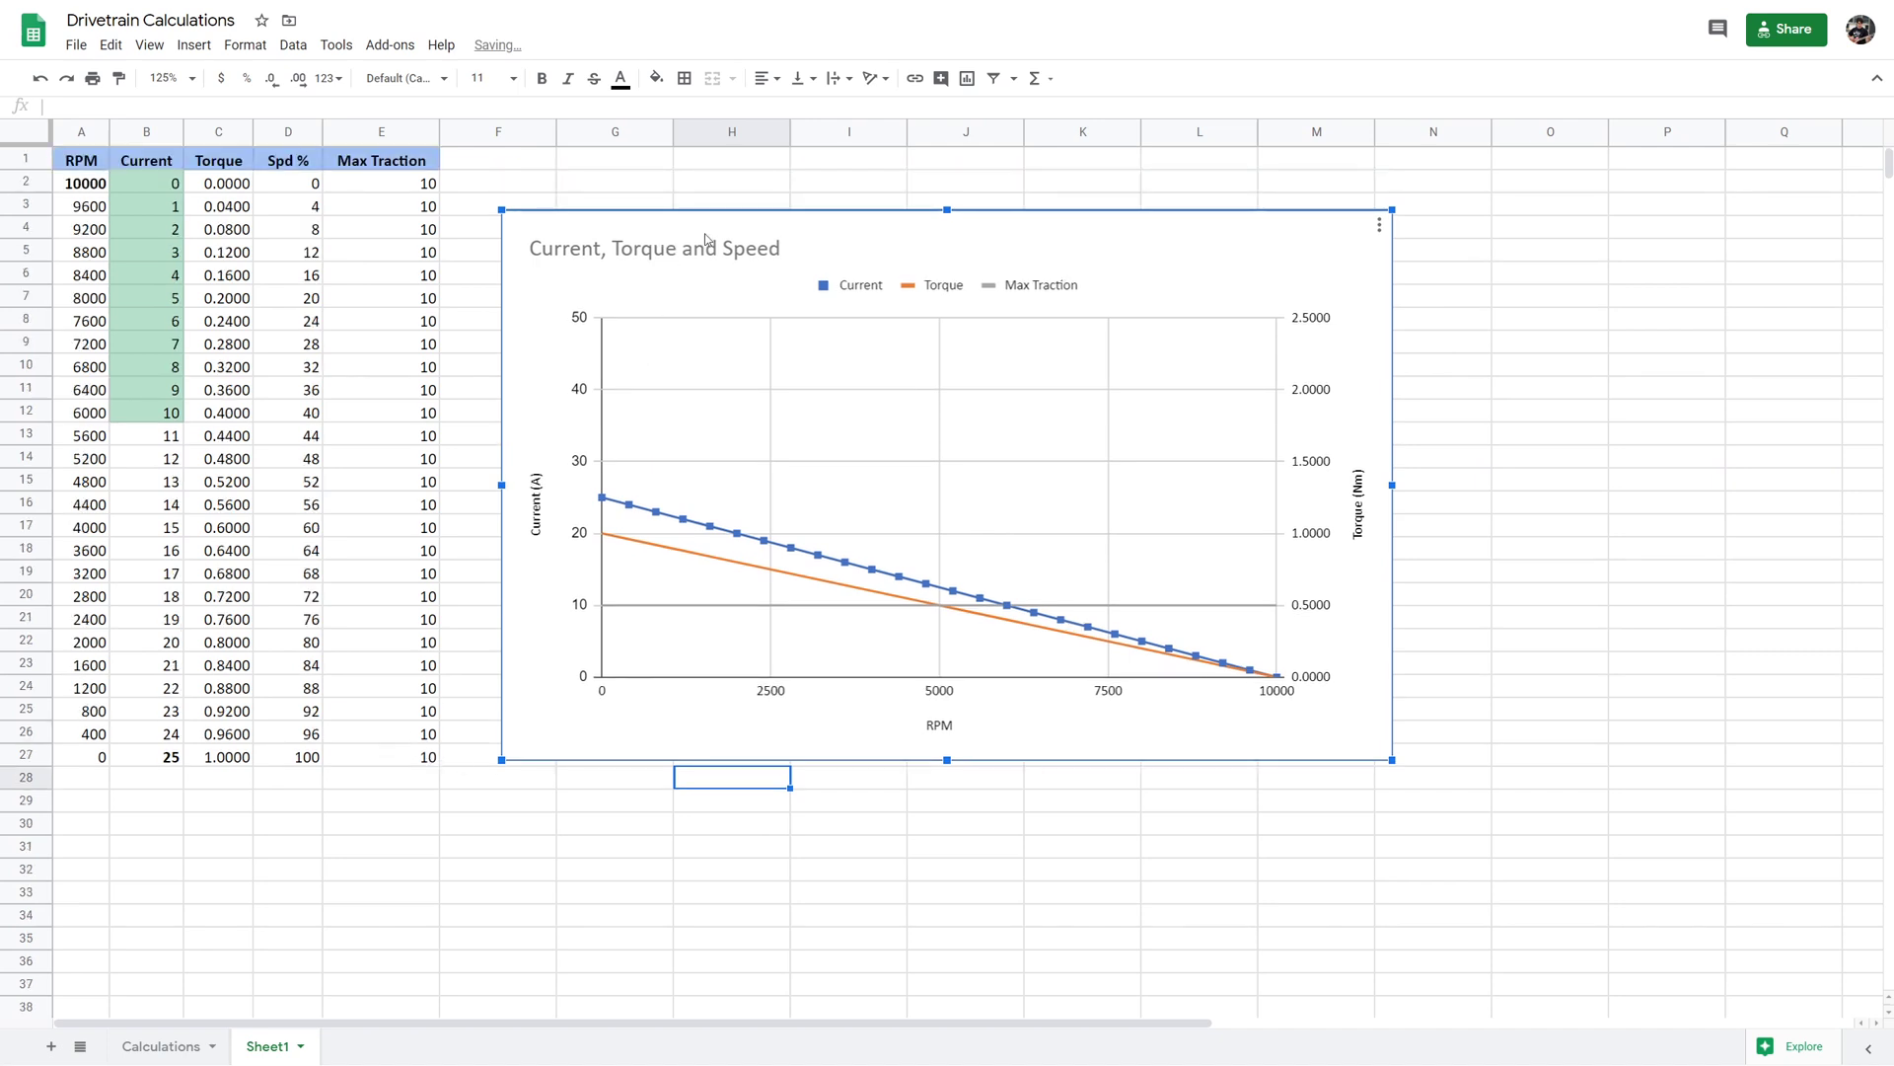
pyautogui.click(1310, 826)
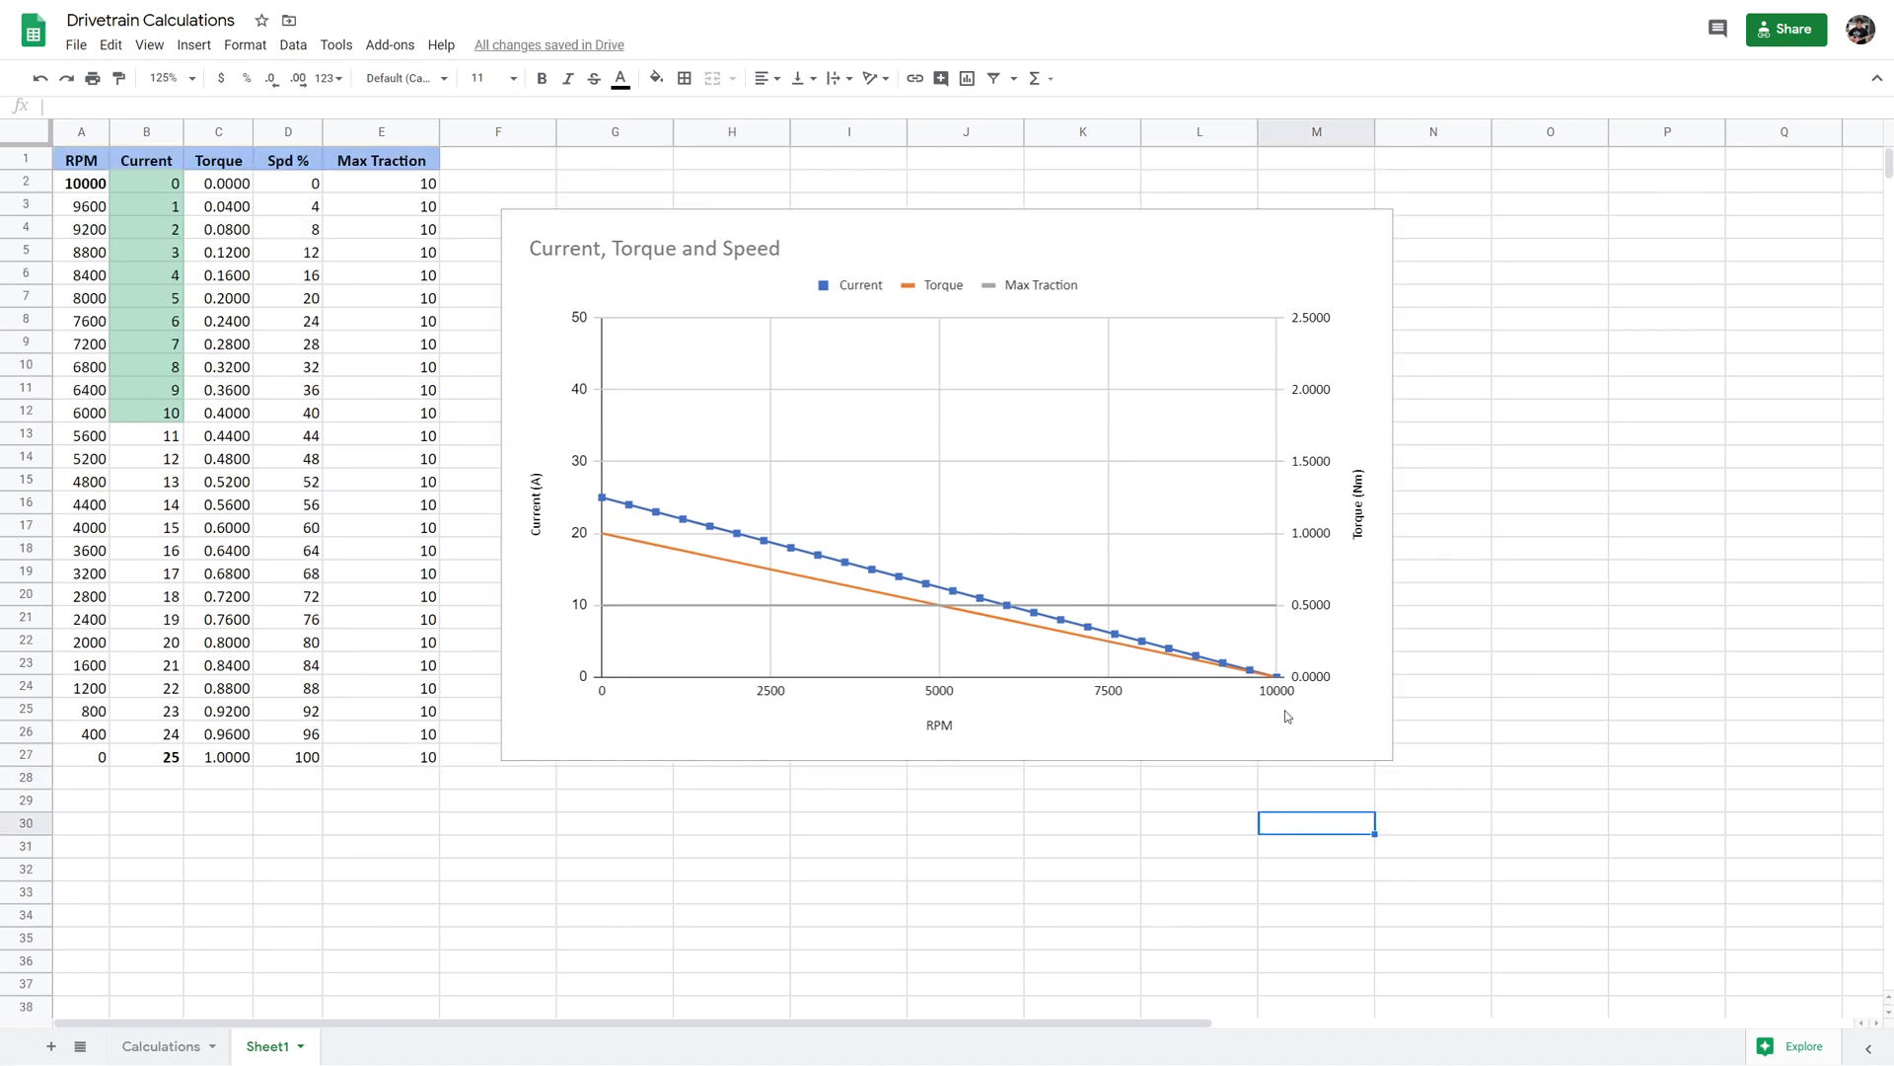
pyautogui.click(74, 186)
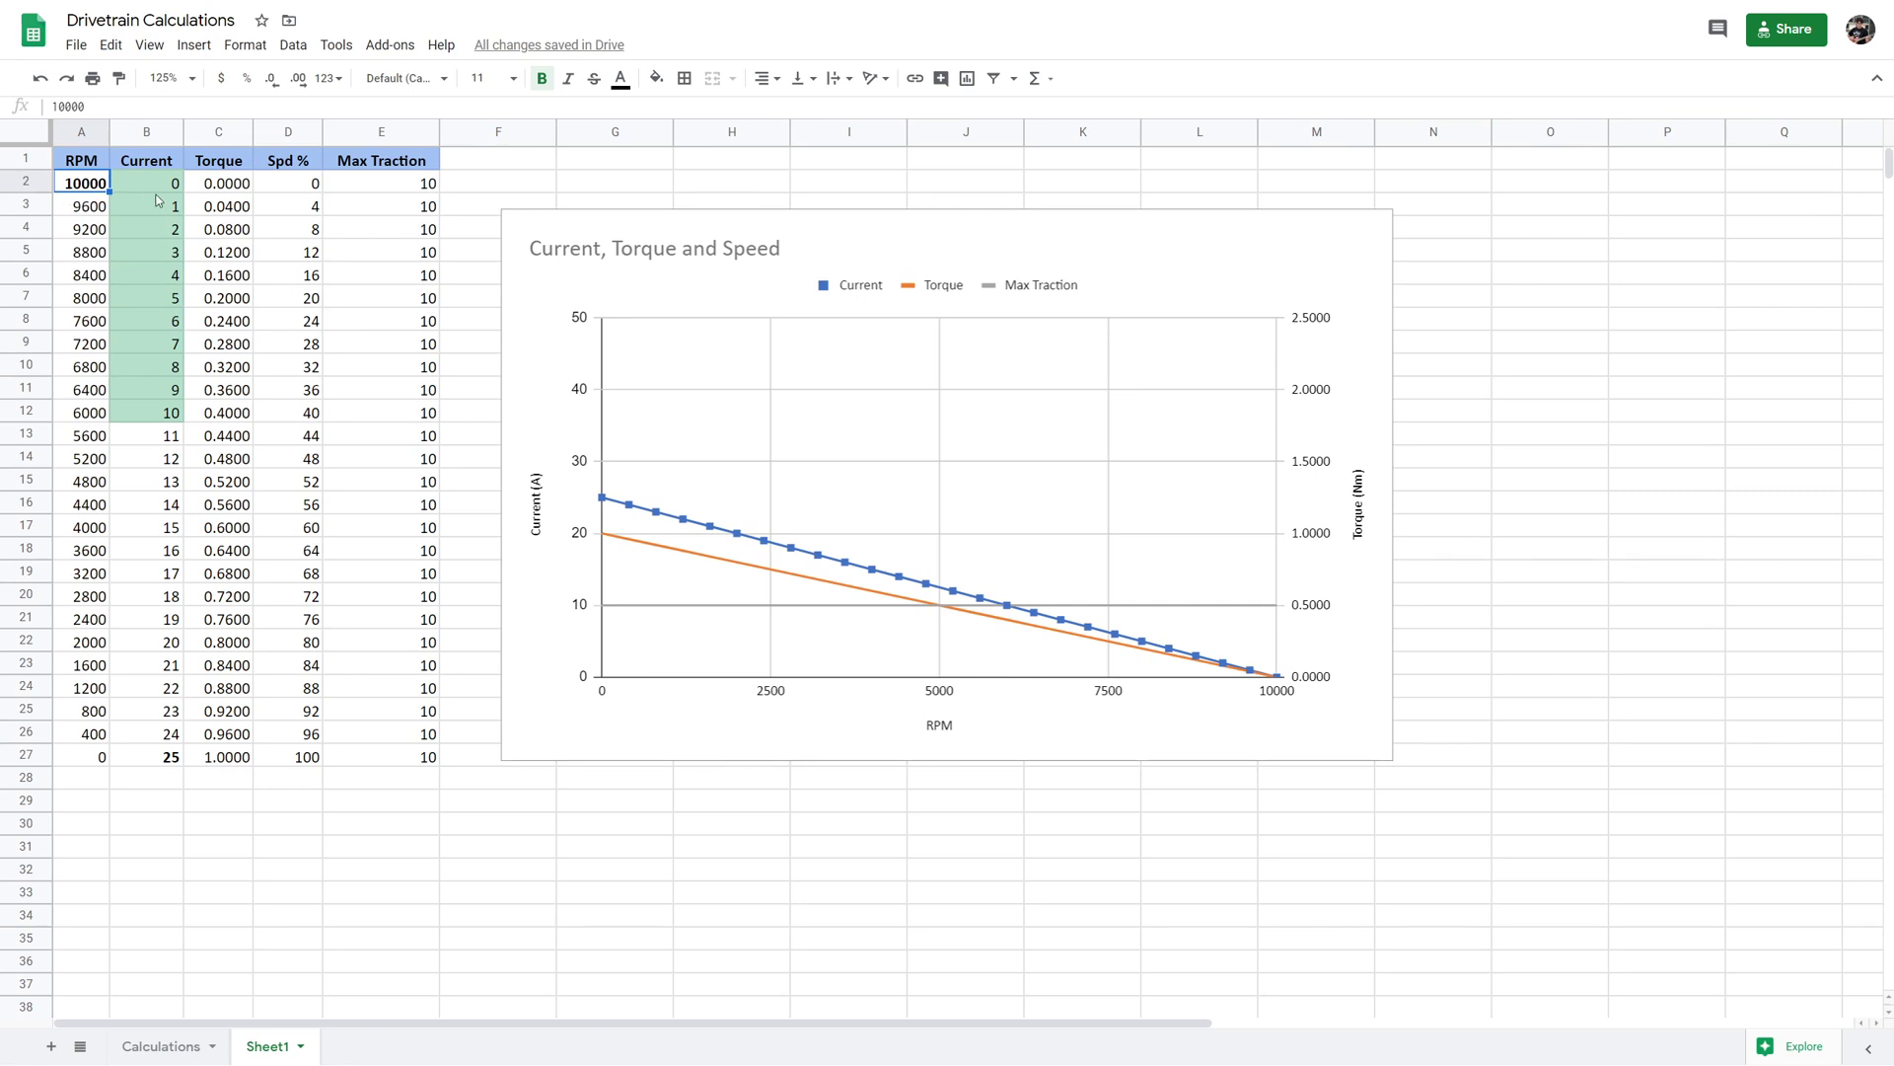
# - Try stall current 50, then 25, in B27 and select the current values B2:B12
pyautogui.click(161, 757)
pyautogui.write('50')
pyautogui.click(288, 823)
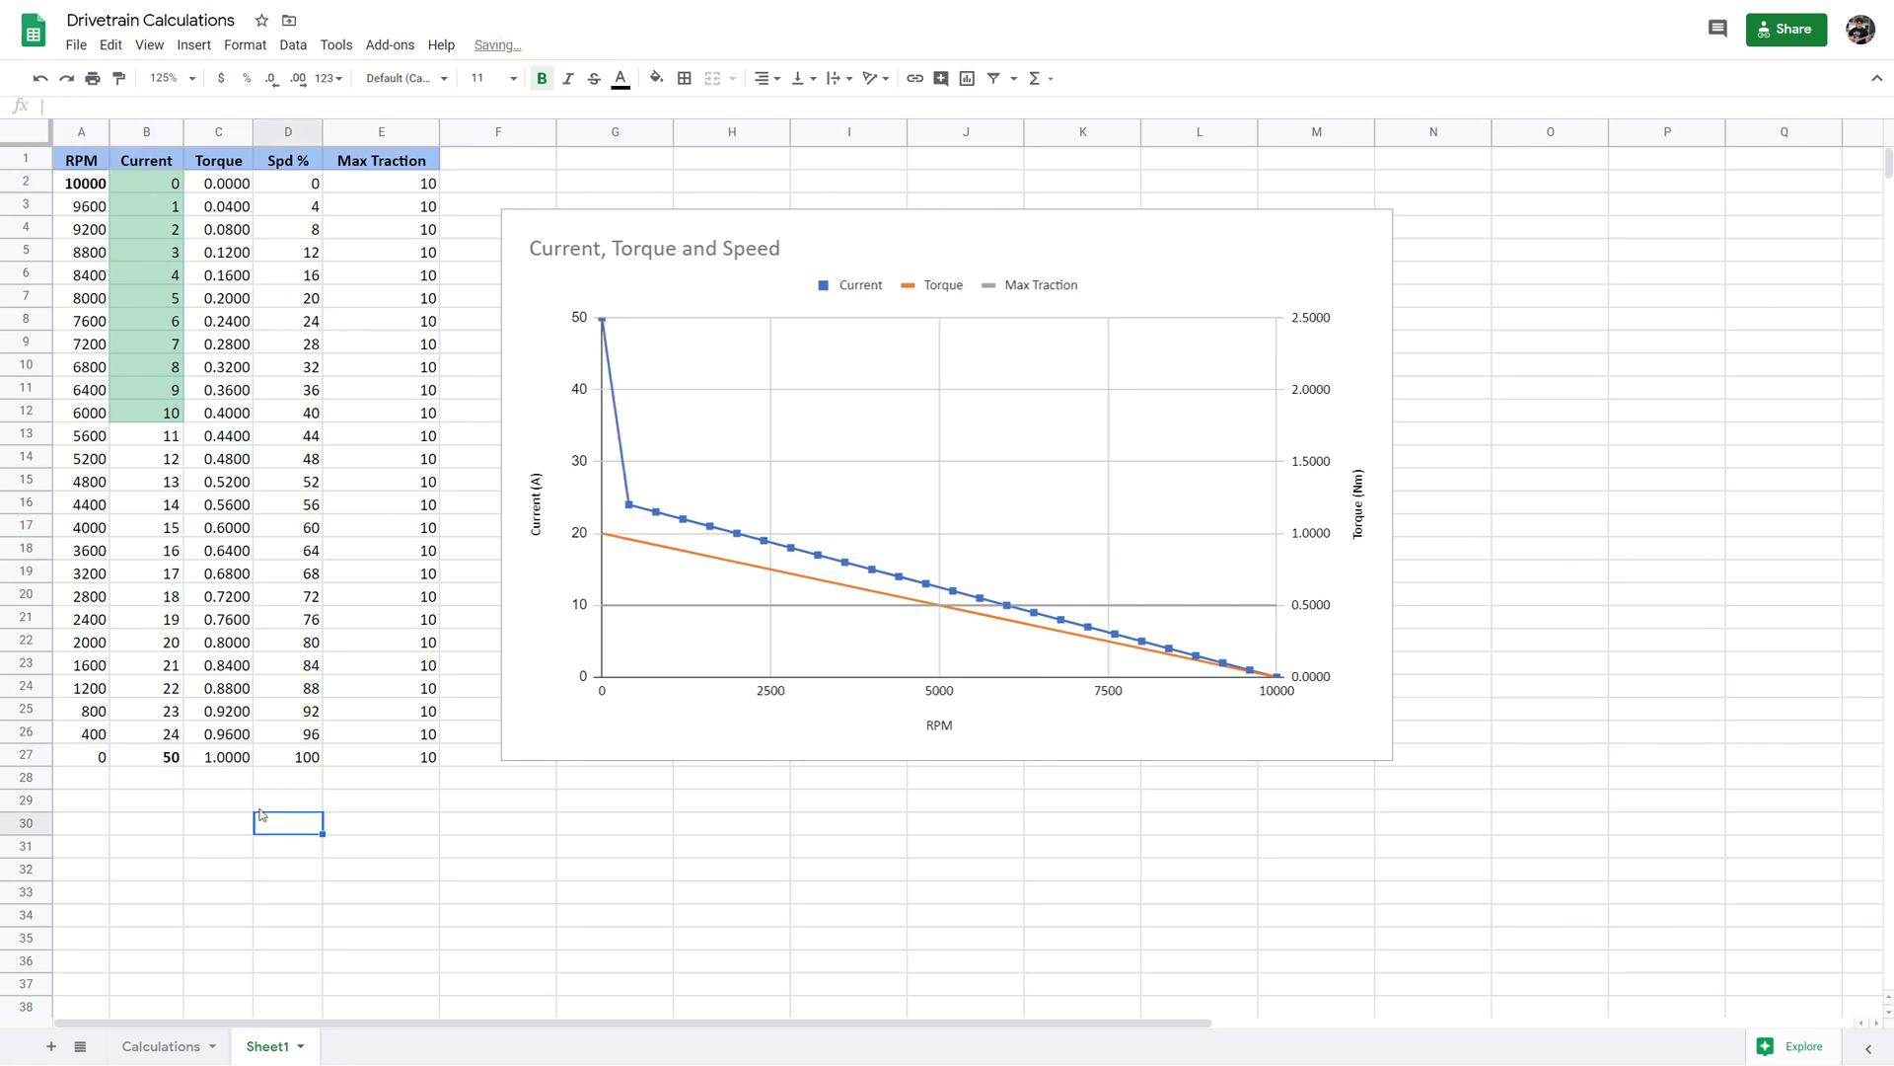
pyautogui.click(161, 758)
pyautogui.write('25')
pyautogui.click(288, 845)
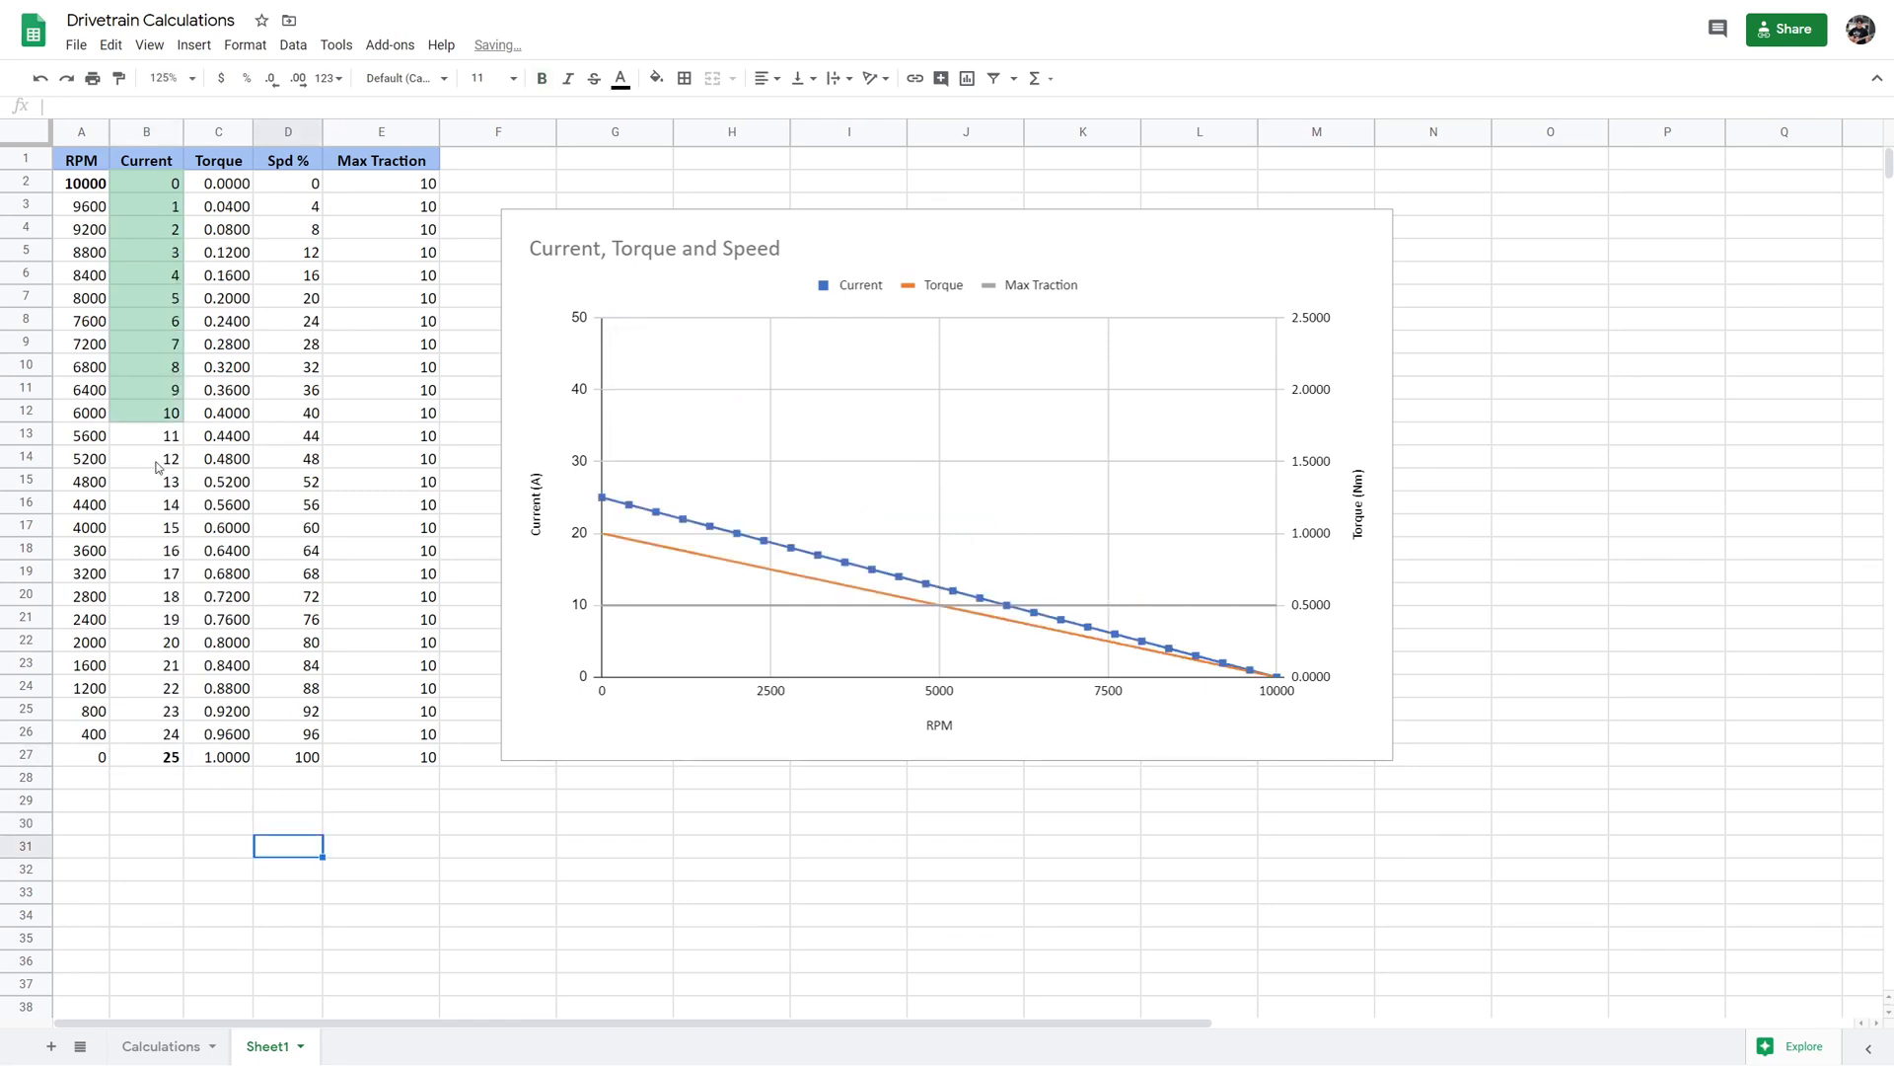
pyautogui.moveTo(145, 190); pyautogui.dragTo(160, 426)
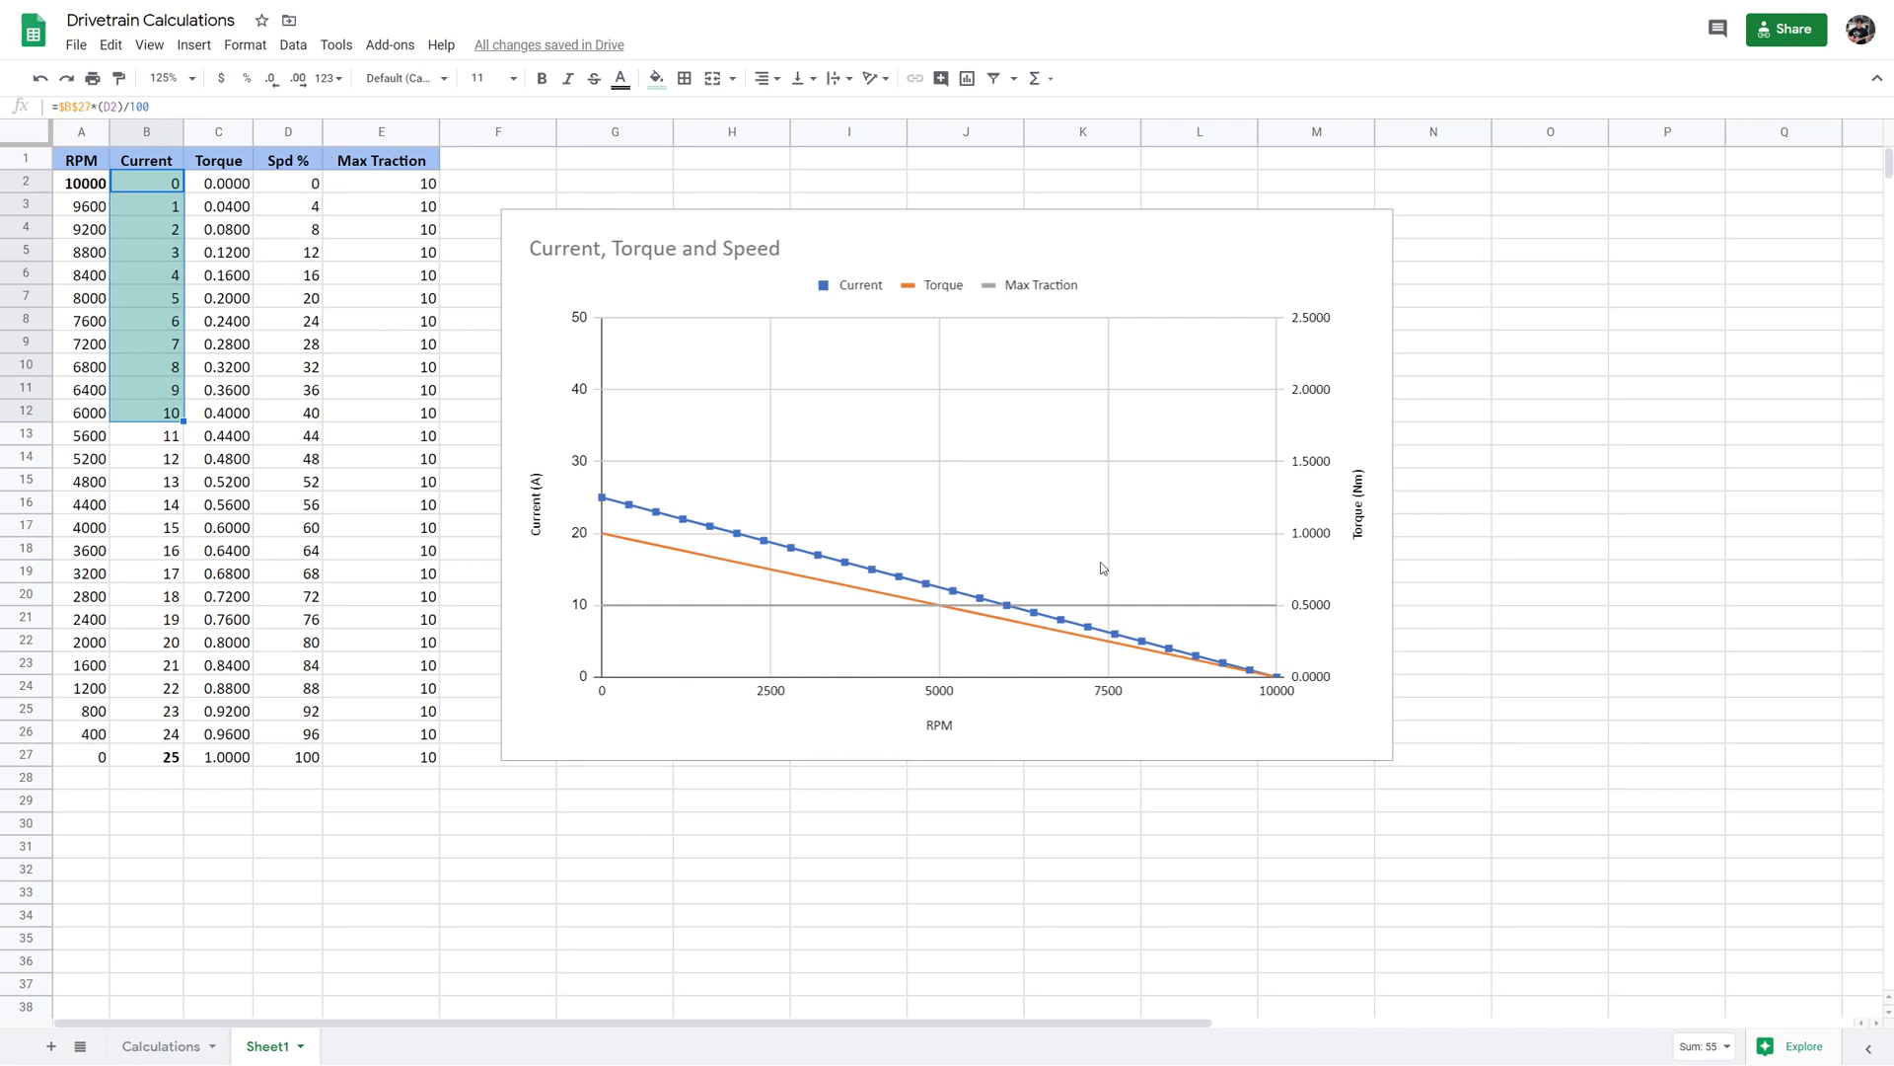
# - Compare the chart's lines with B27 at 50 A and then 25 A
pyautogui.click(668, 608)
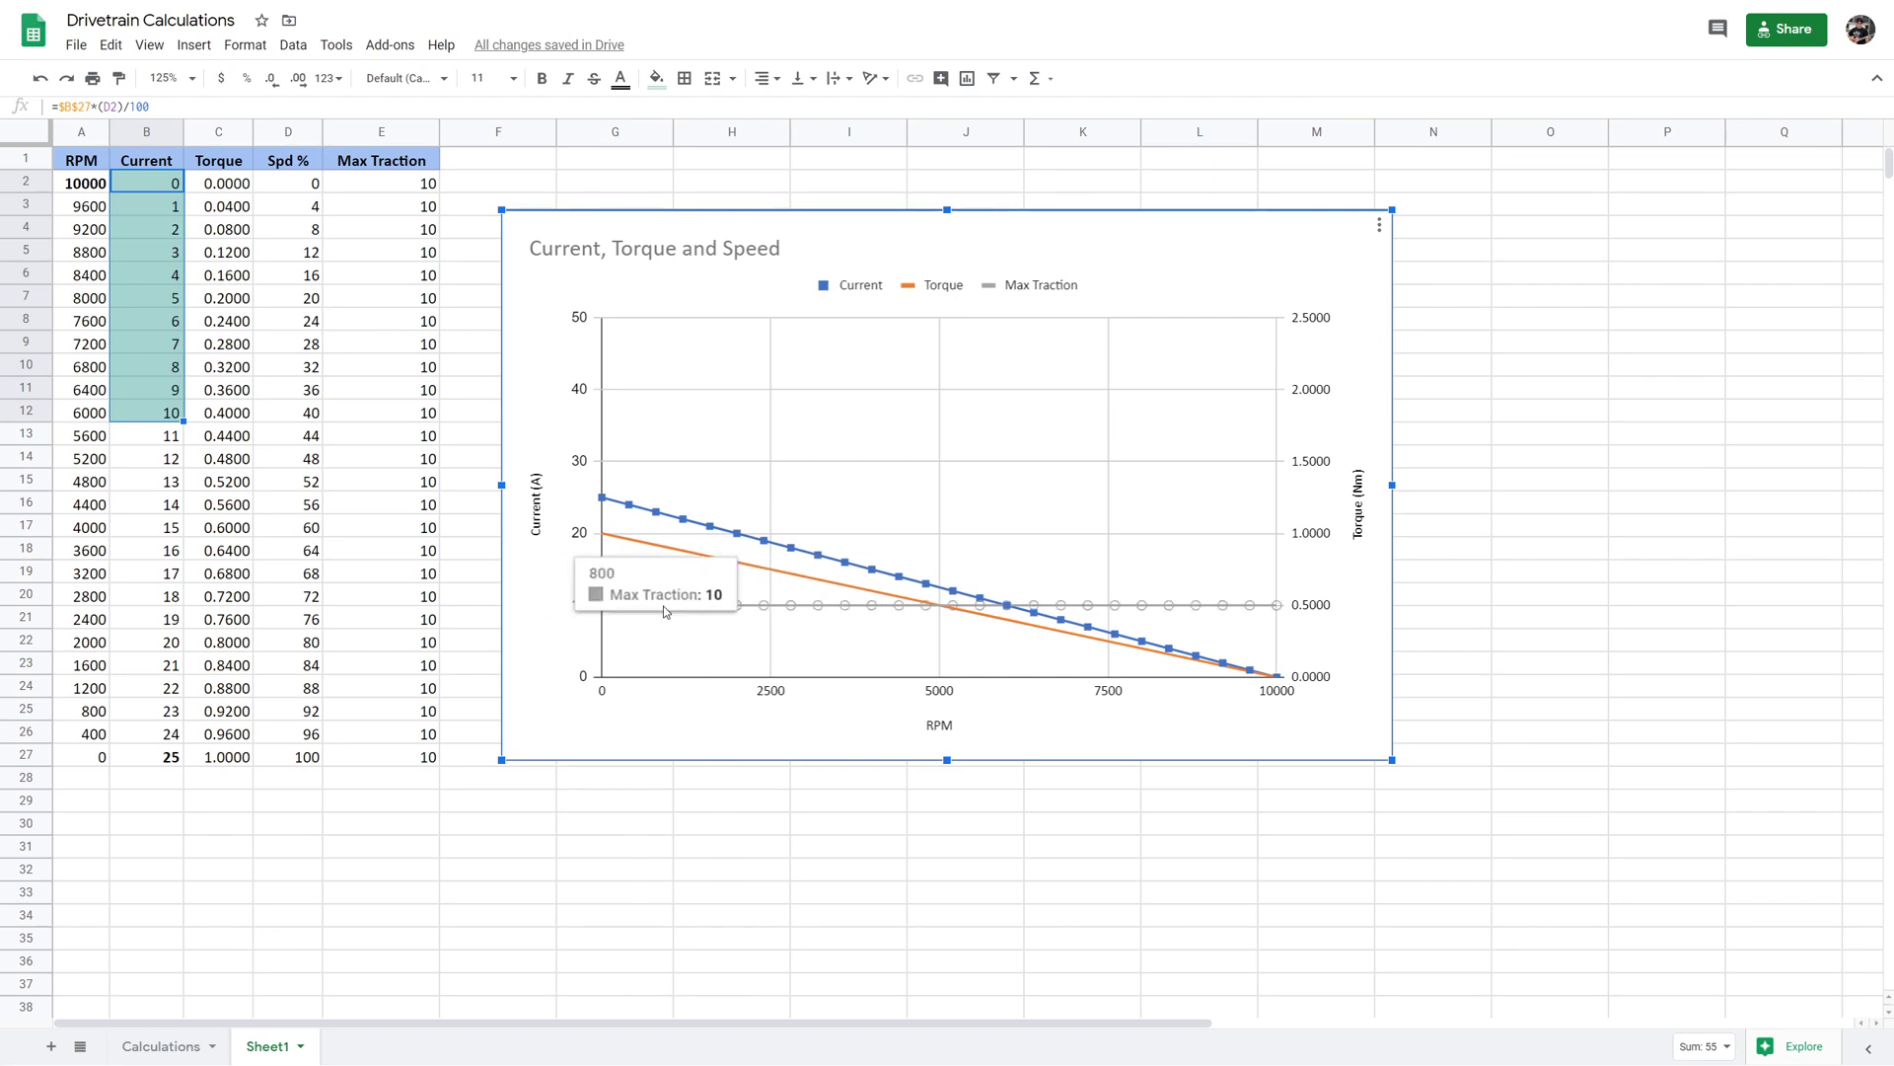
pyautogui.click(170, 762)
pyautogui.write('5')
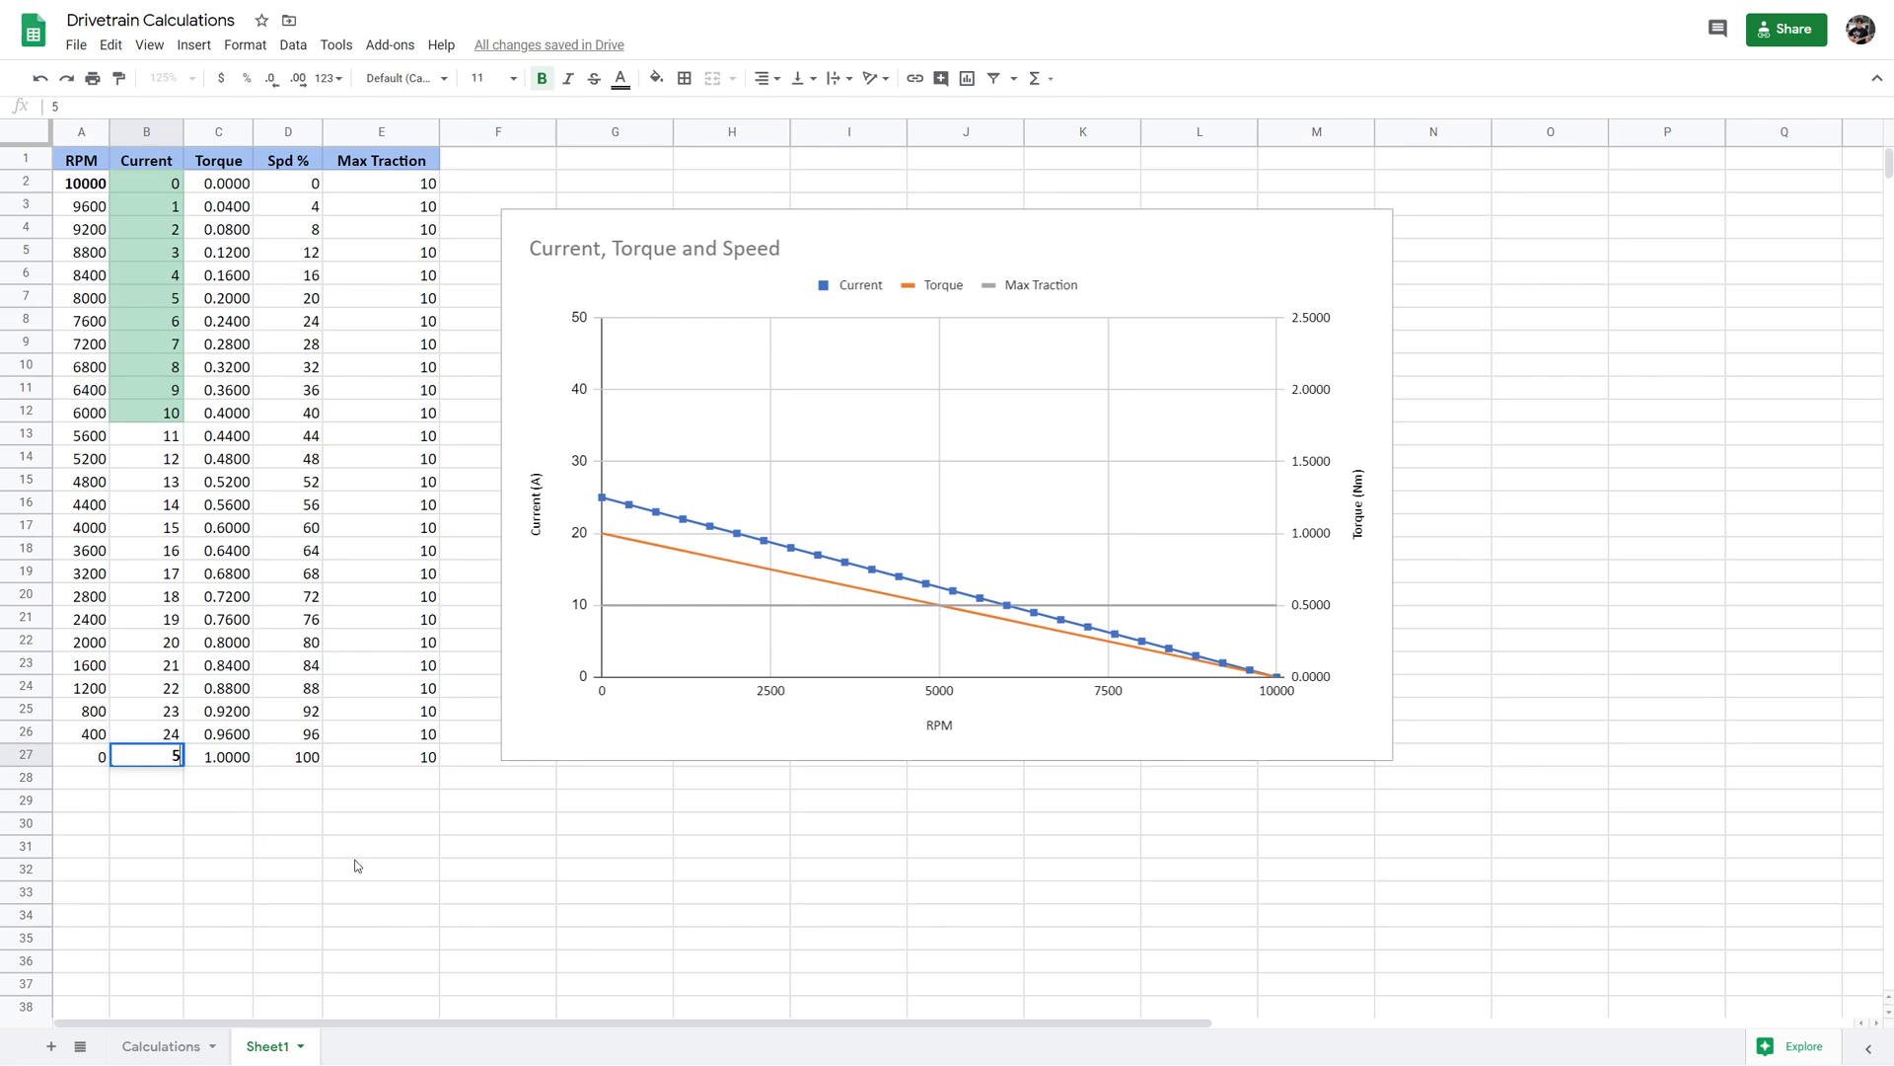
pyautogui.write('0')
pyautogui.click(361, 870)
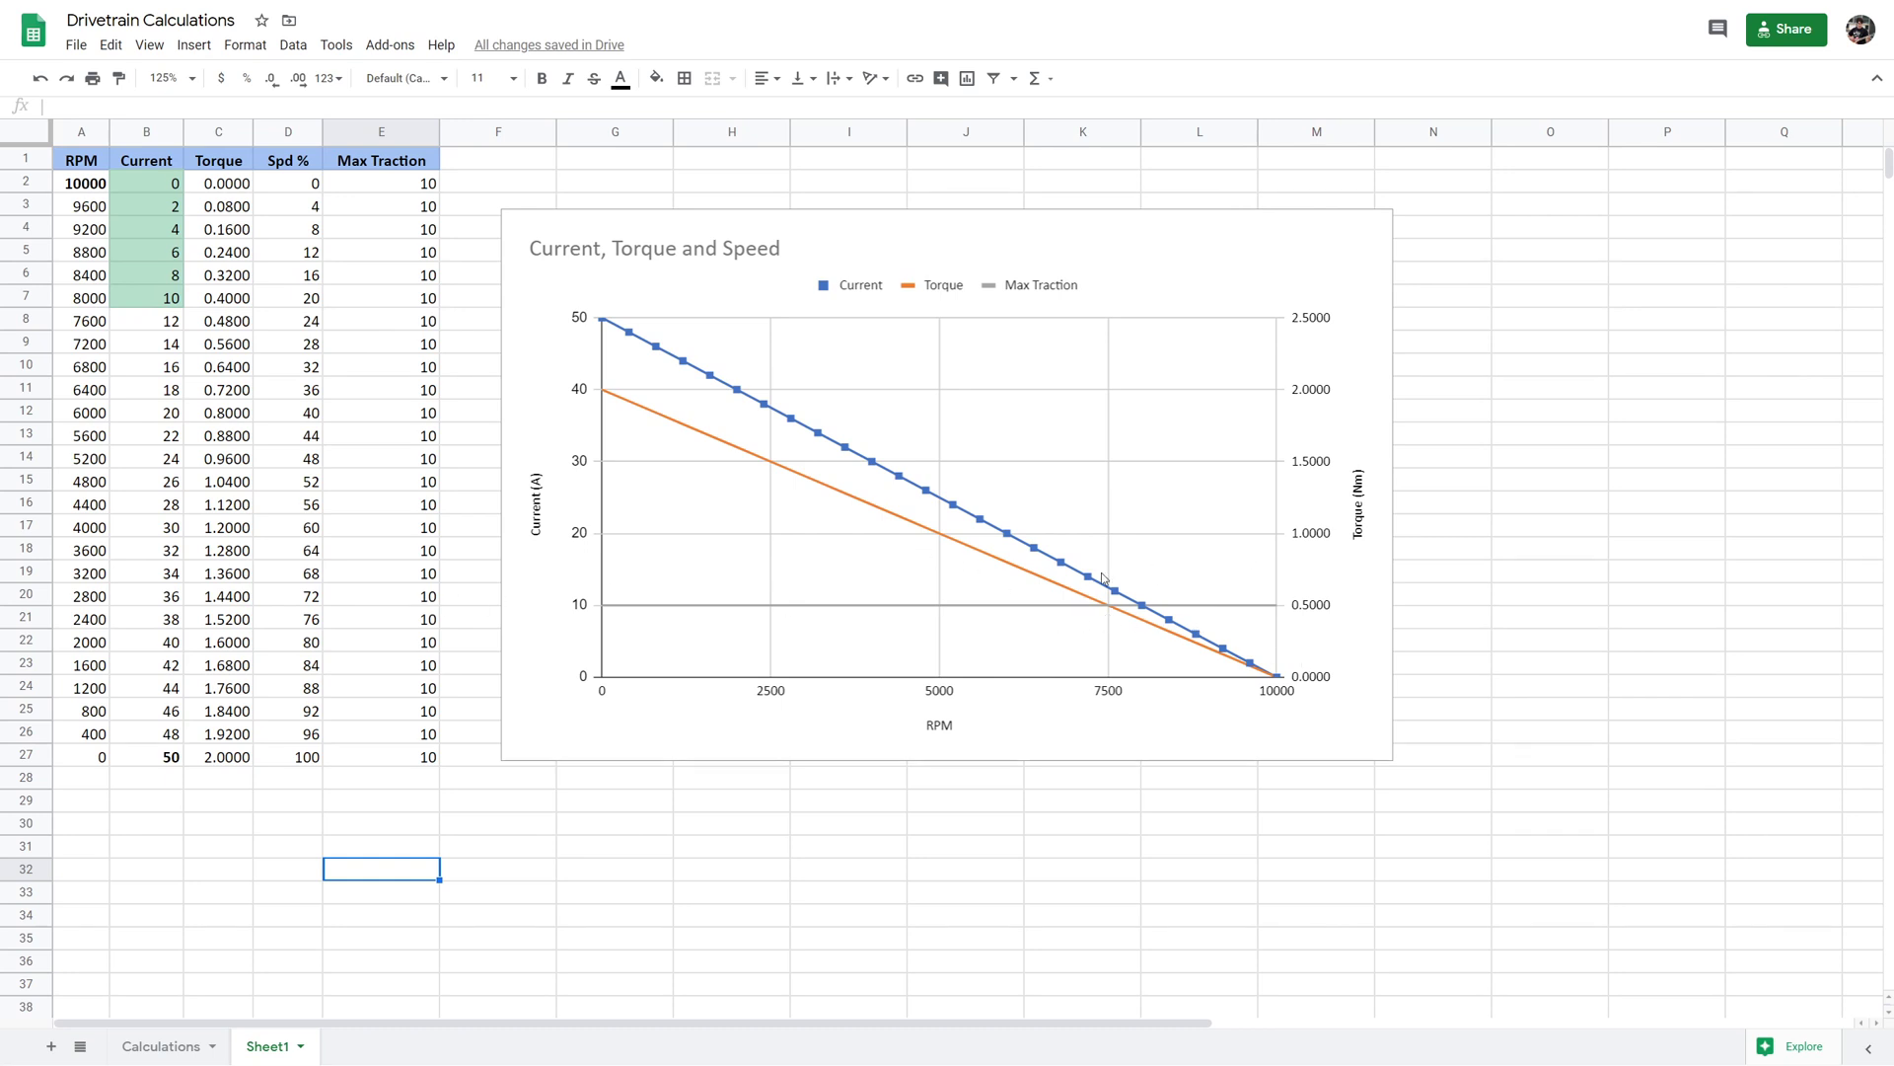
pyautogui.click(166, 757)
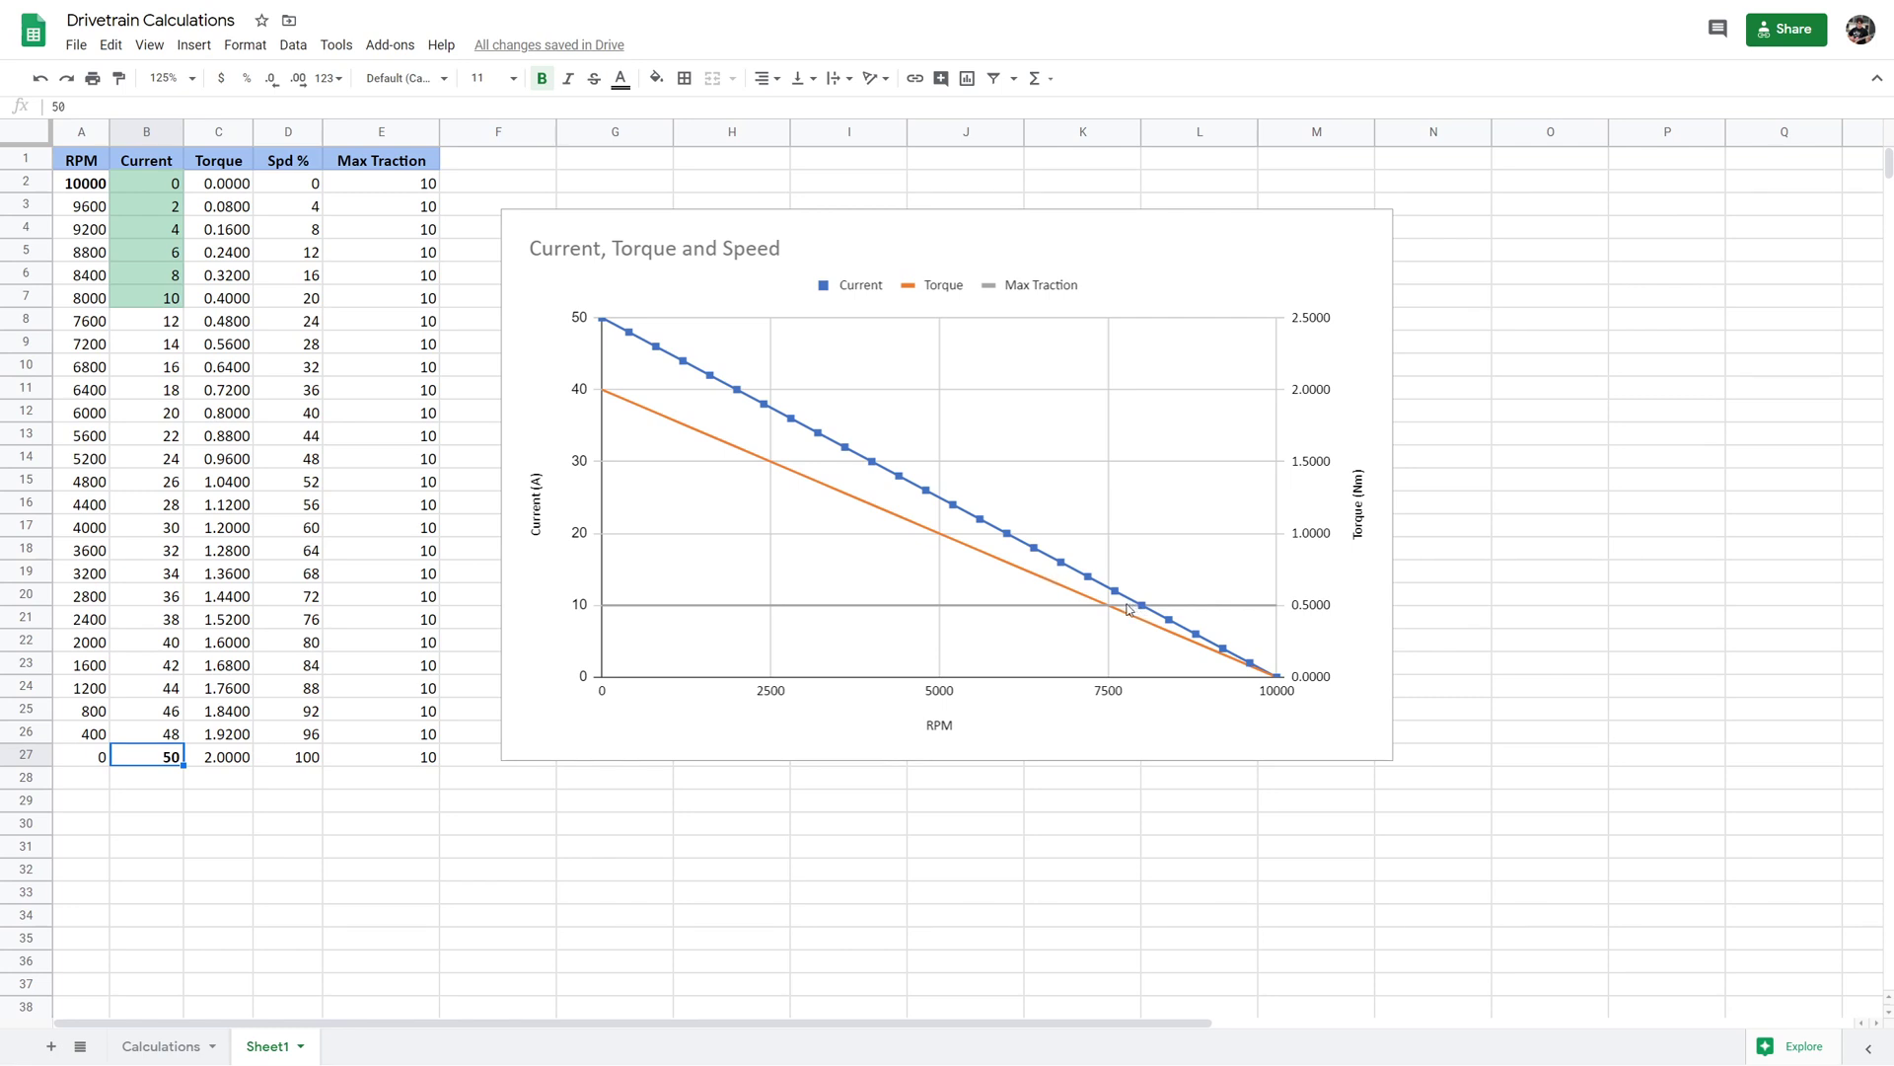
pyautogui.write('25')
pyautogui.click(296, 801)
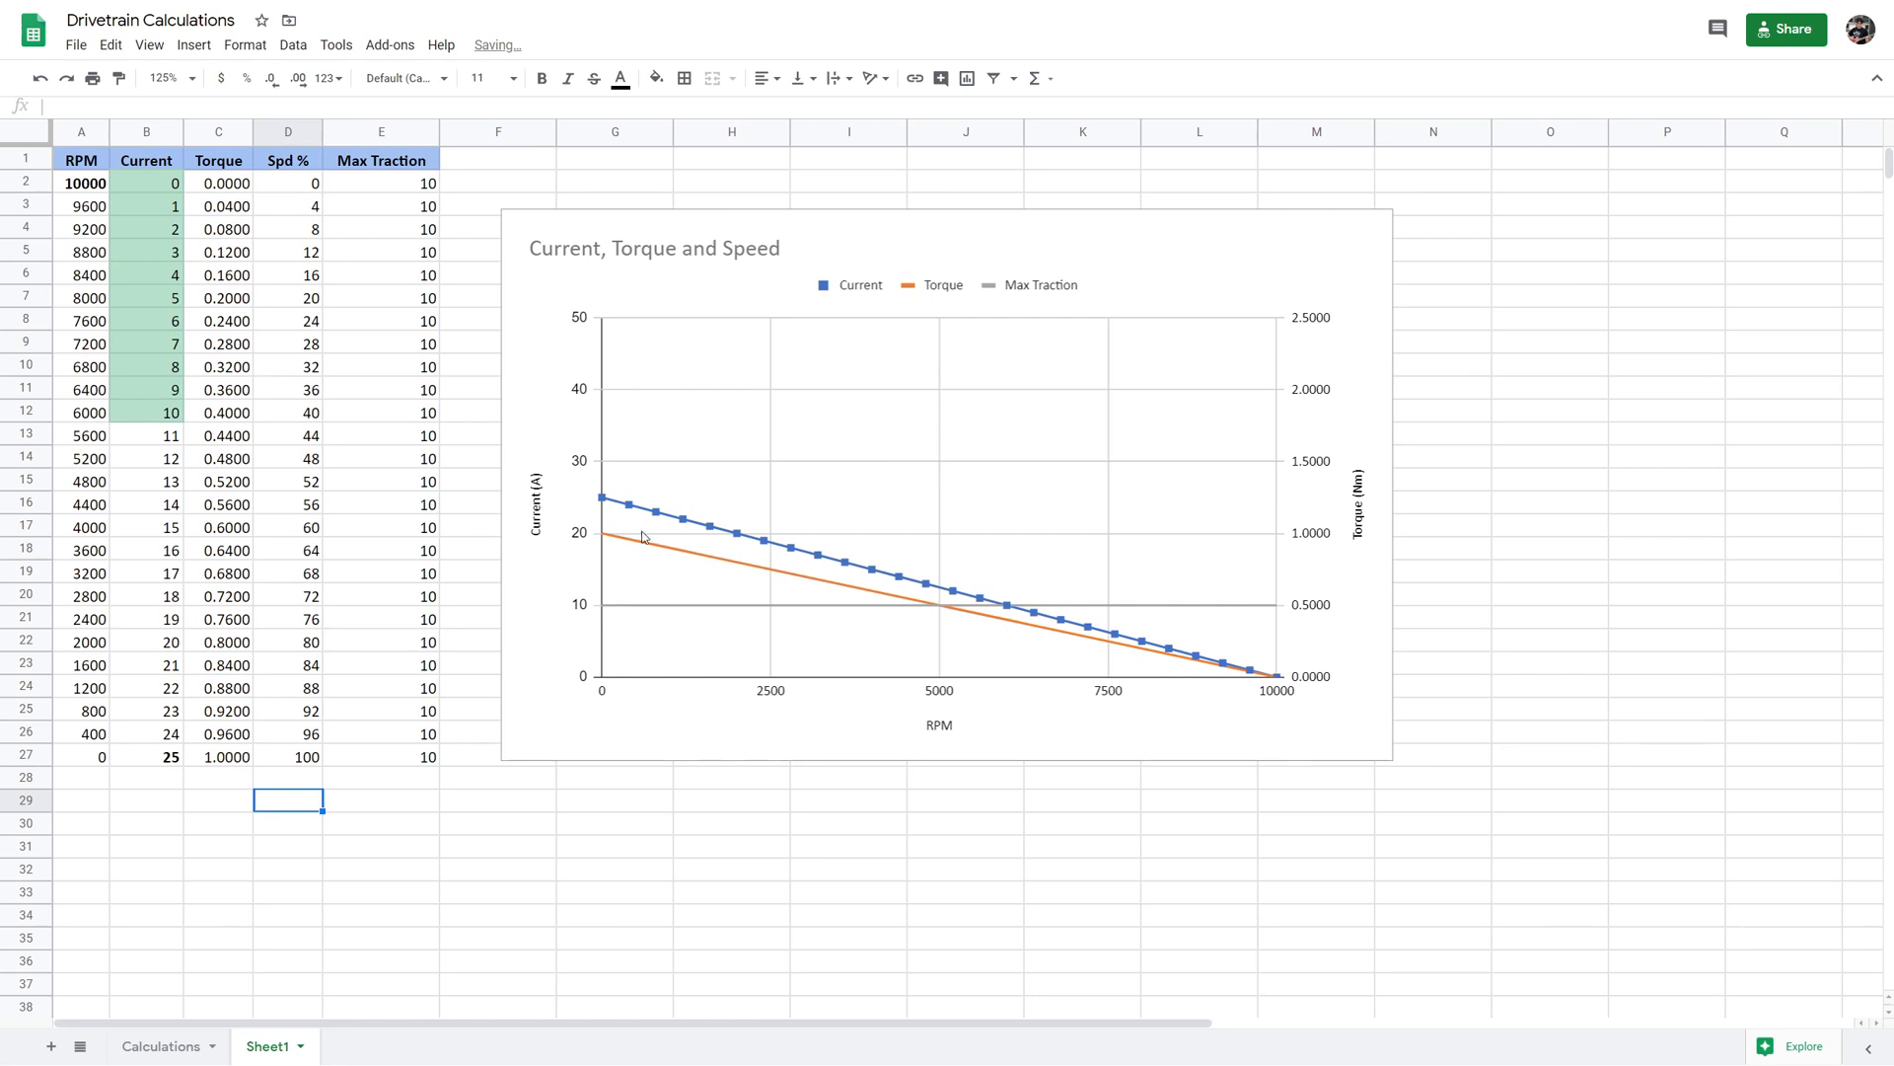
# - Set B27 back to 50 and check the chart's Max Traction values
pyautogui.click(904, 596)
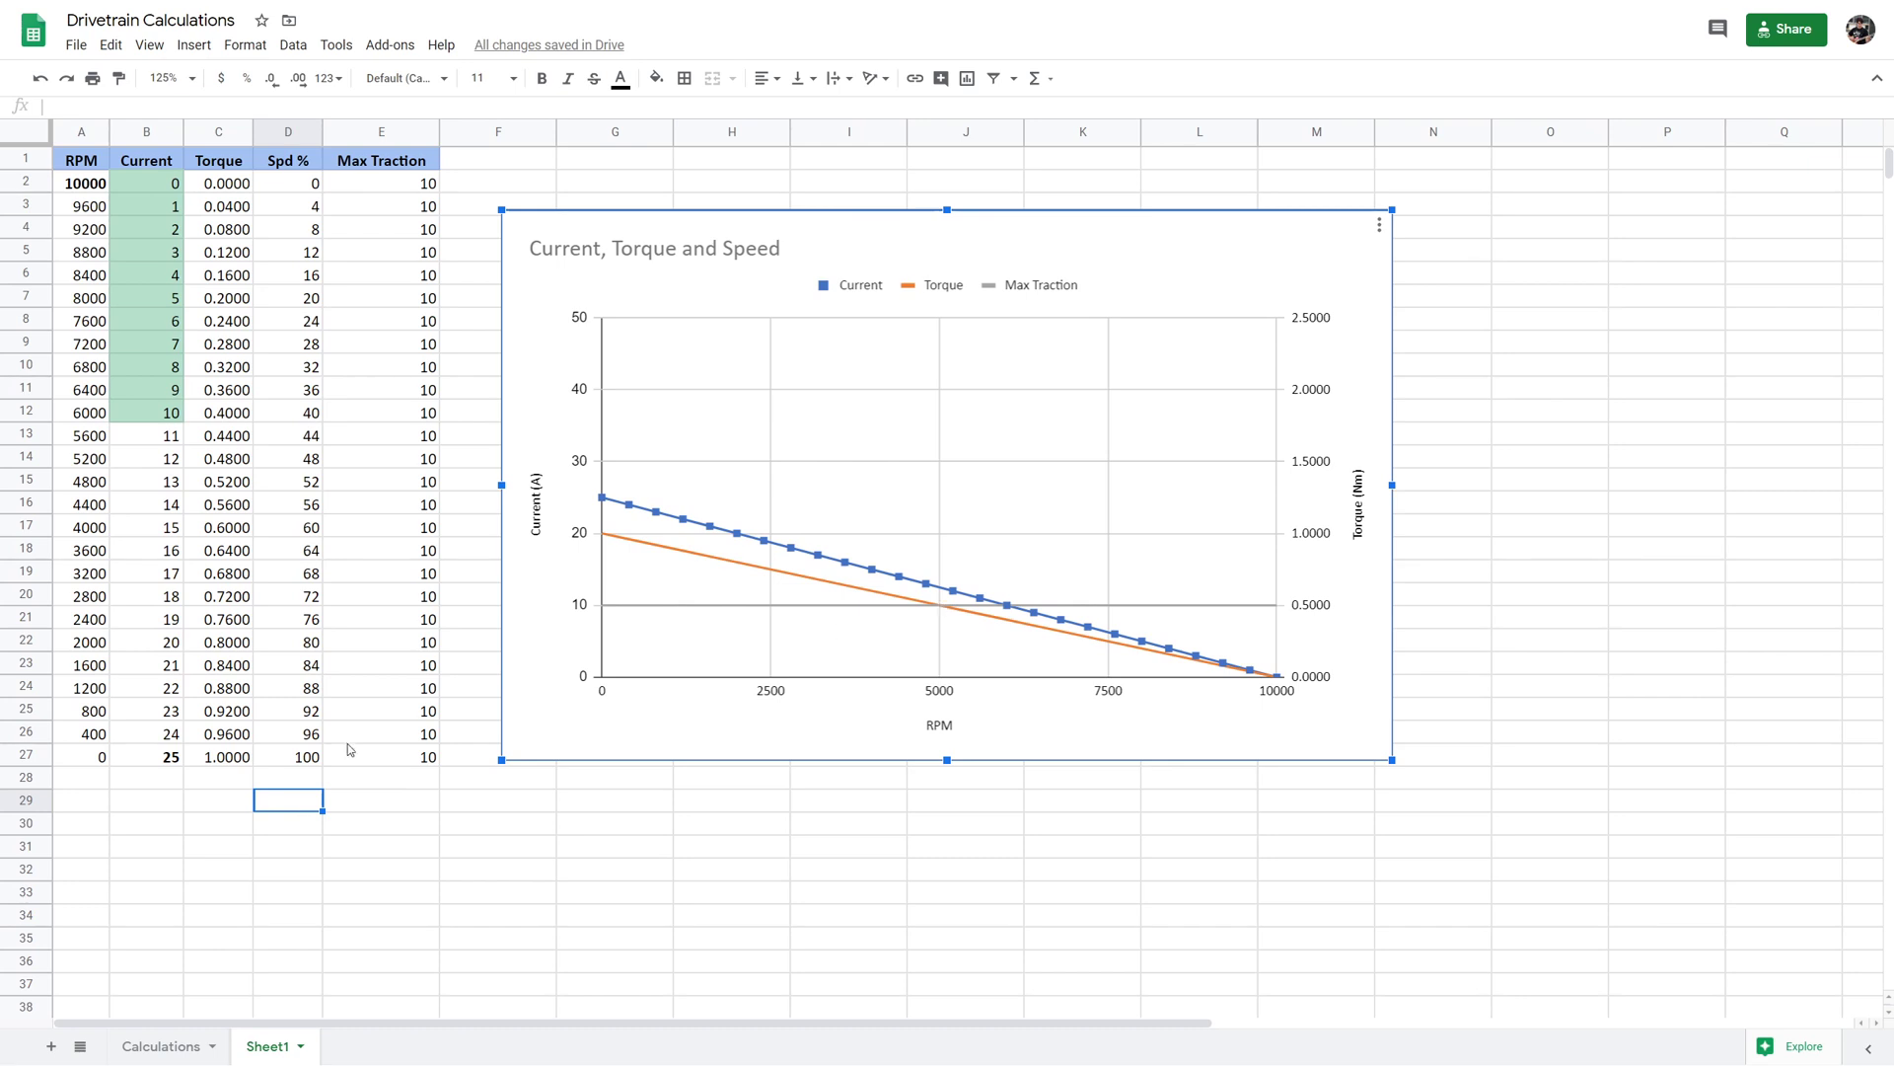
pyautogui.click(160, 757)
pyautogui.write('50')
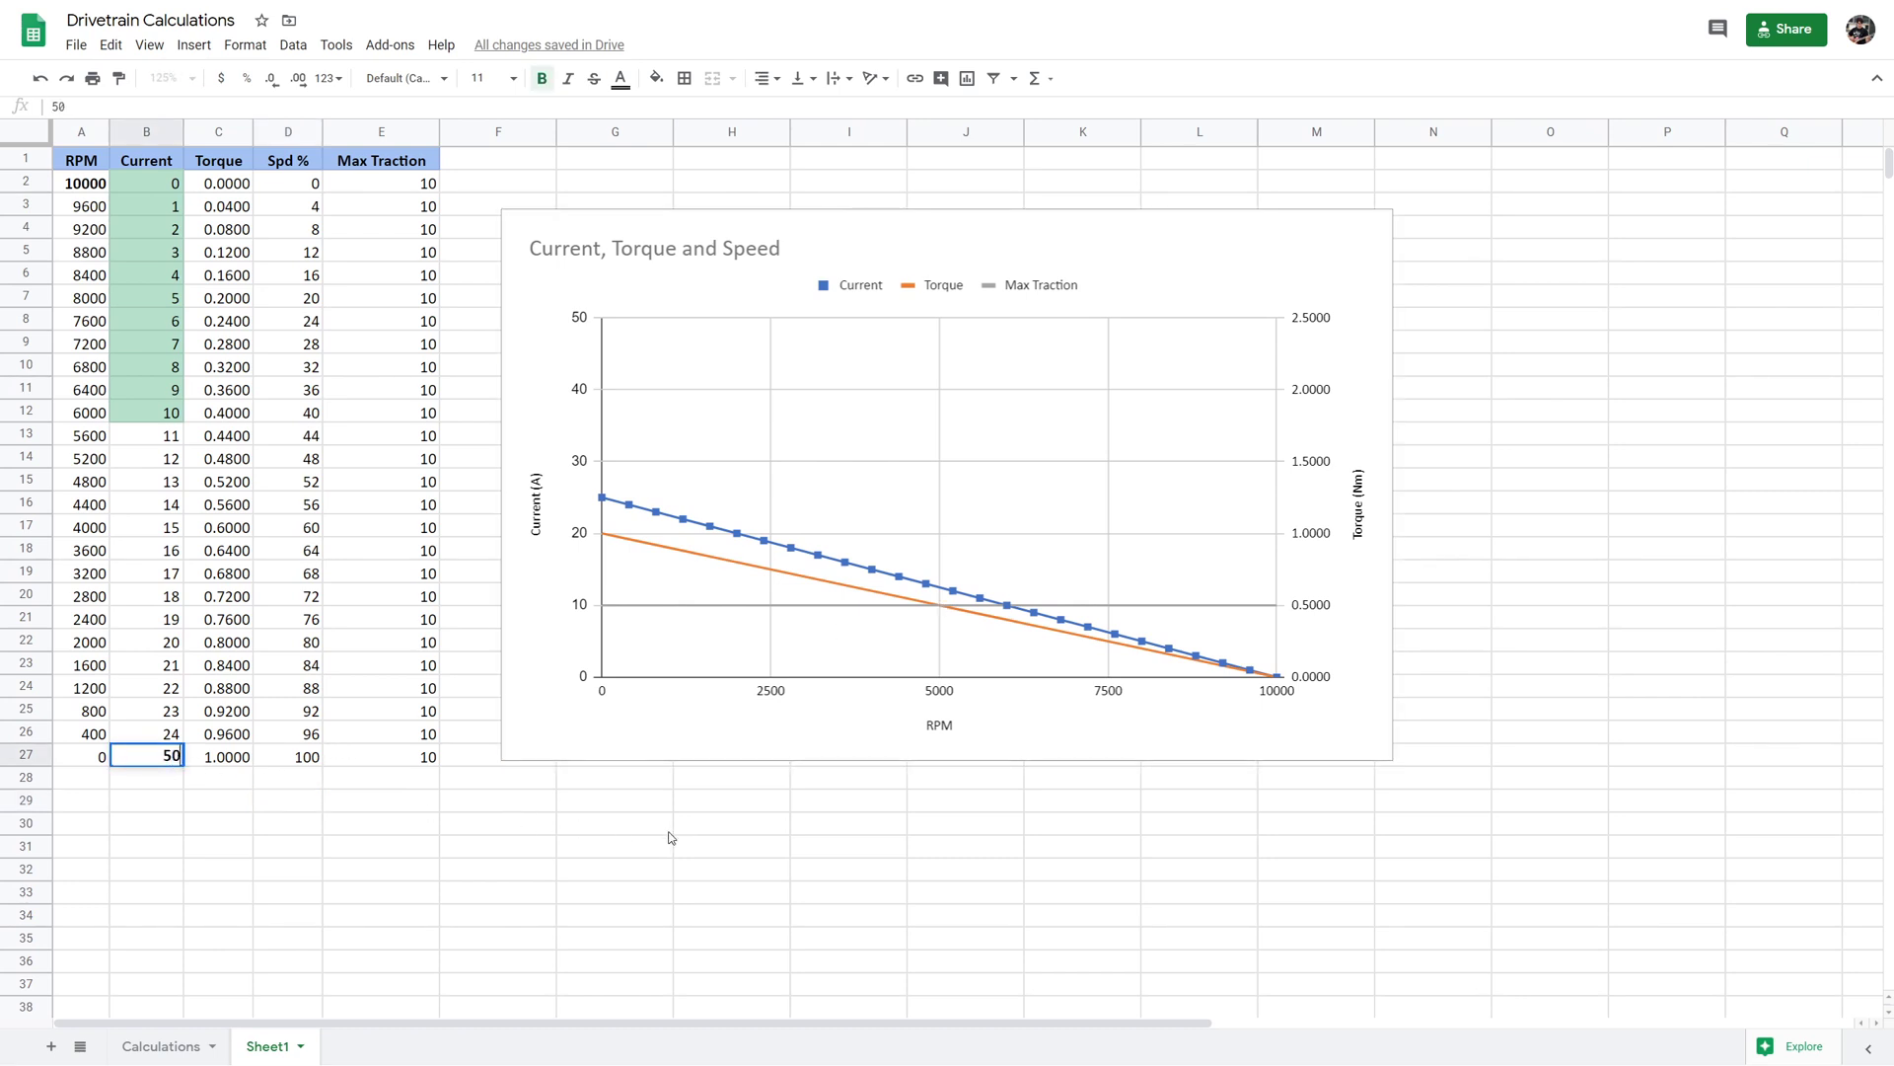
pyautogui.click(668, 831)
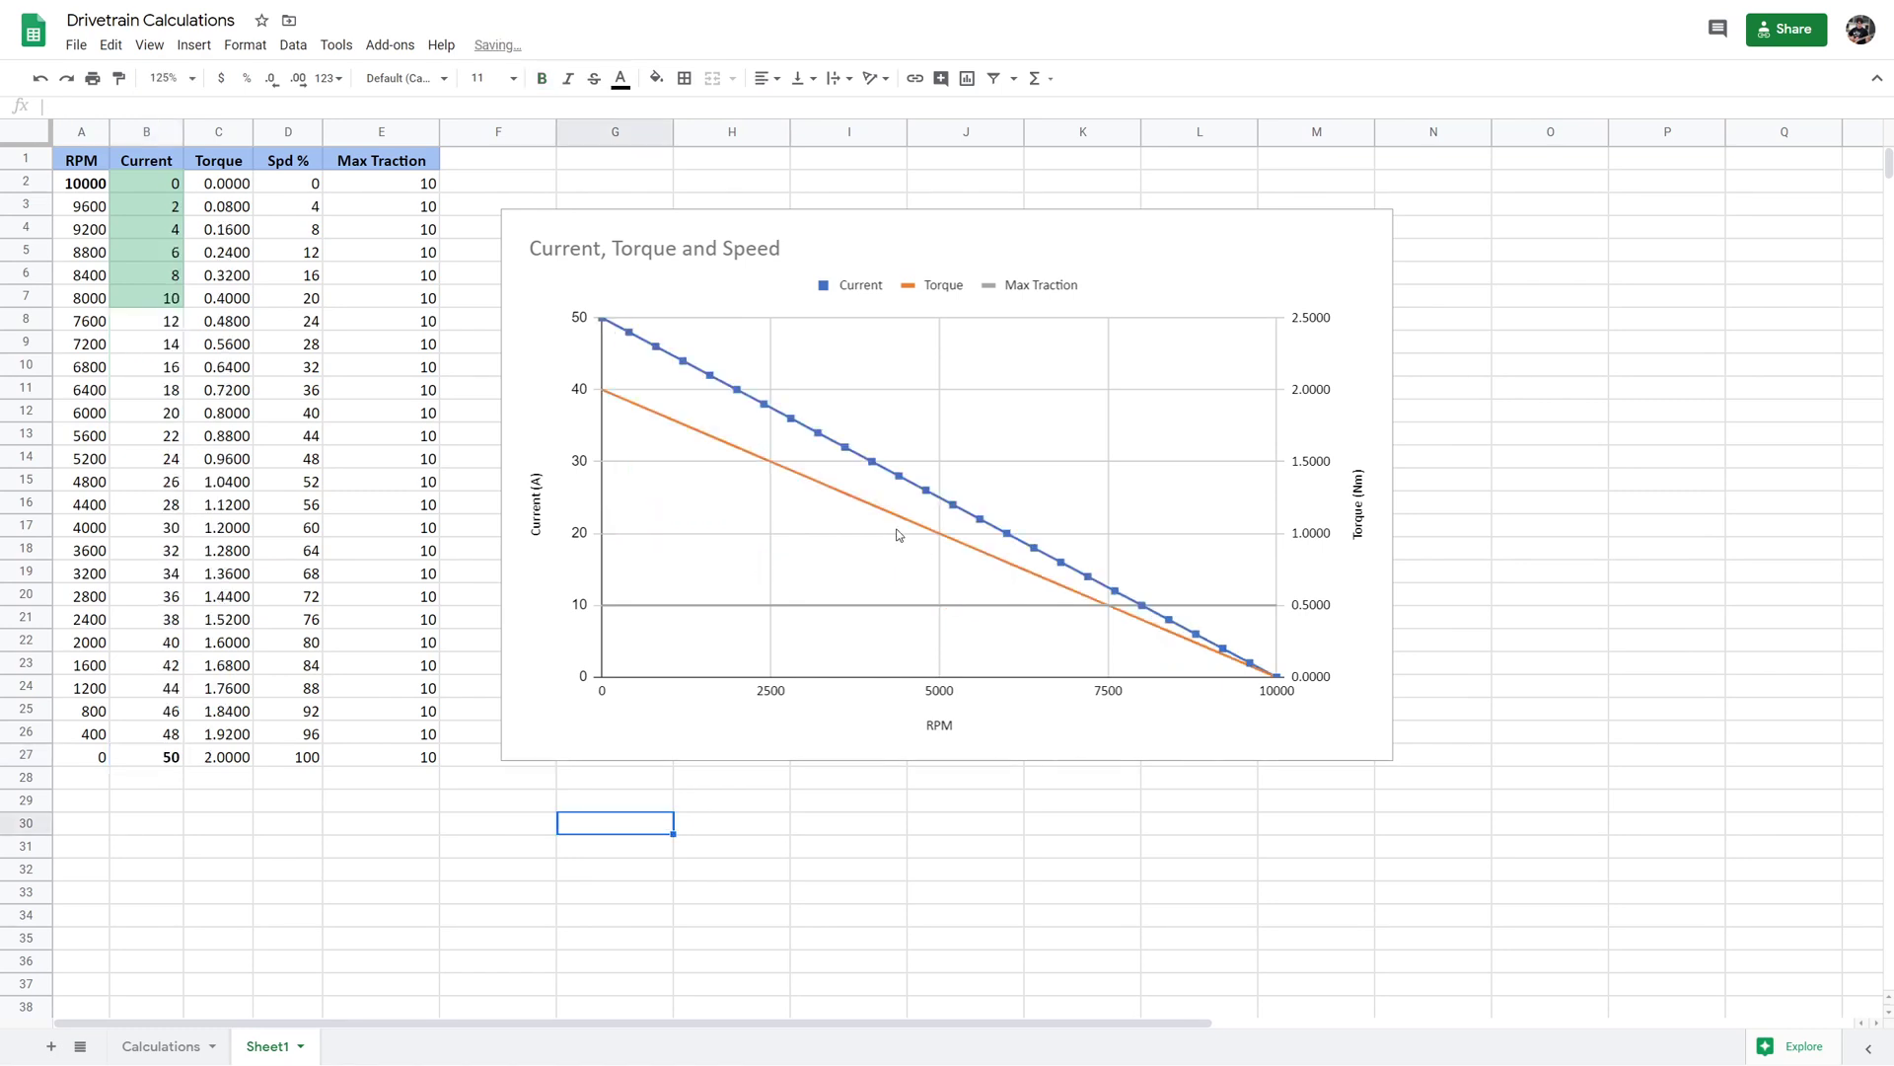
pyautogui.click(1105, 607)
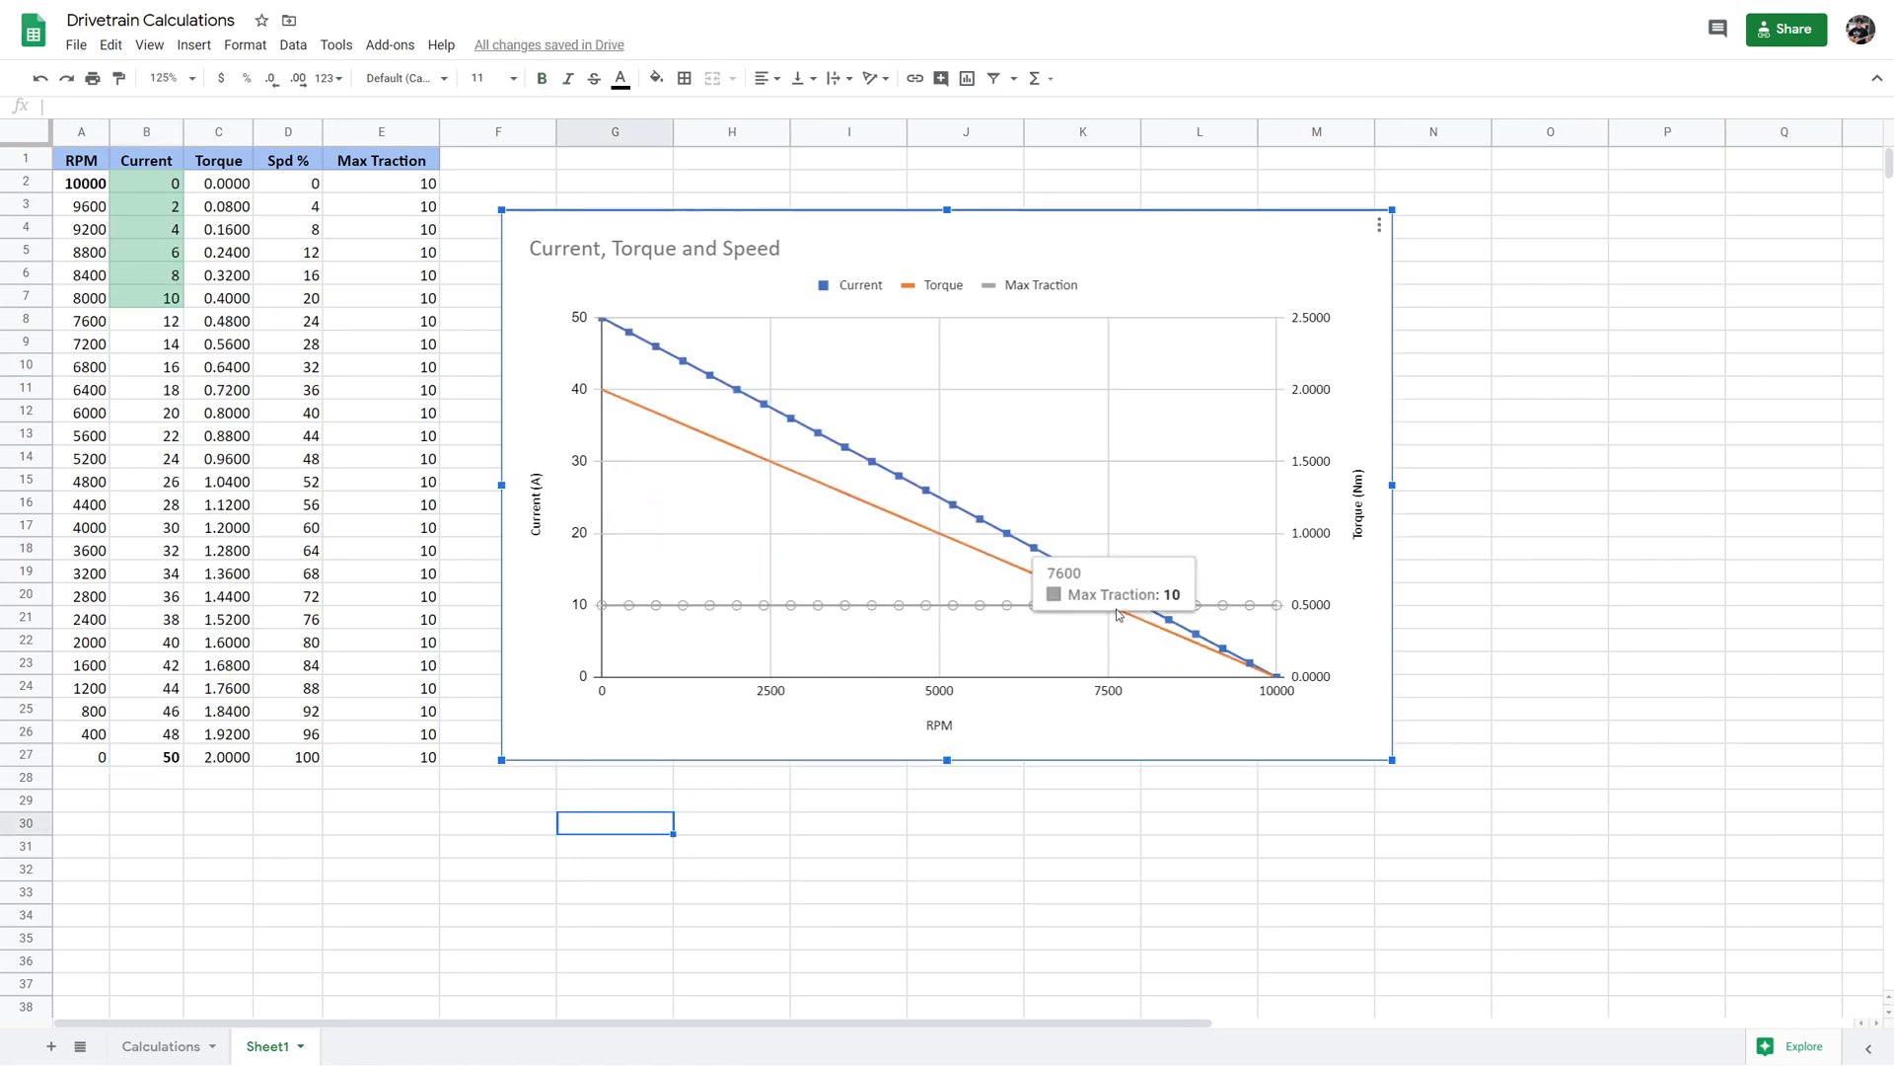
pyautogui.click(1178, 804)
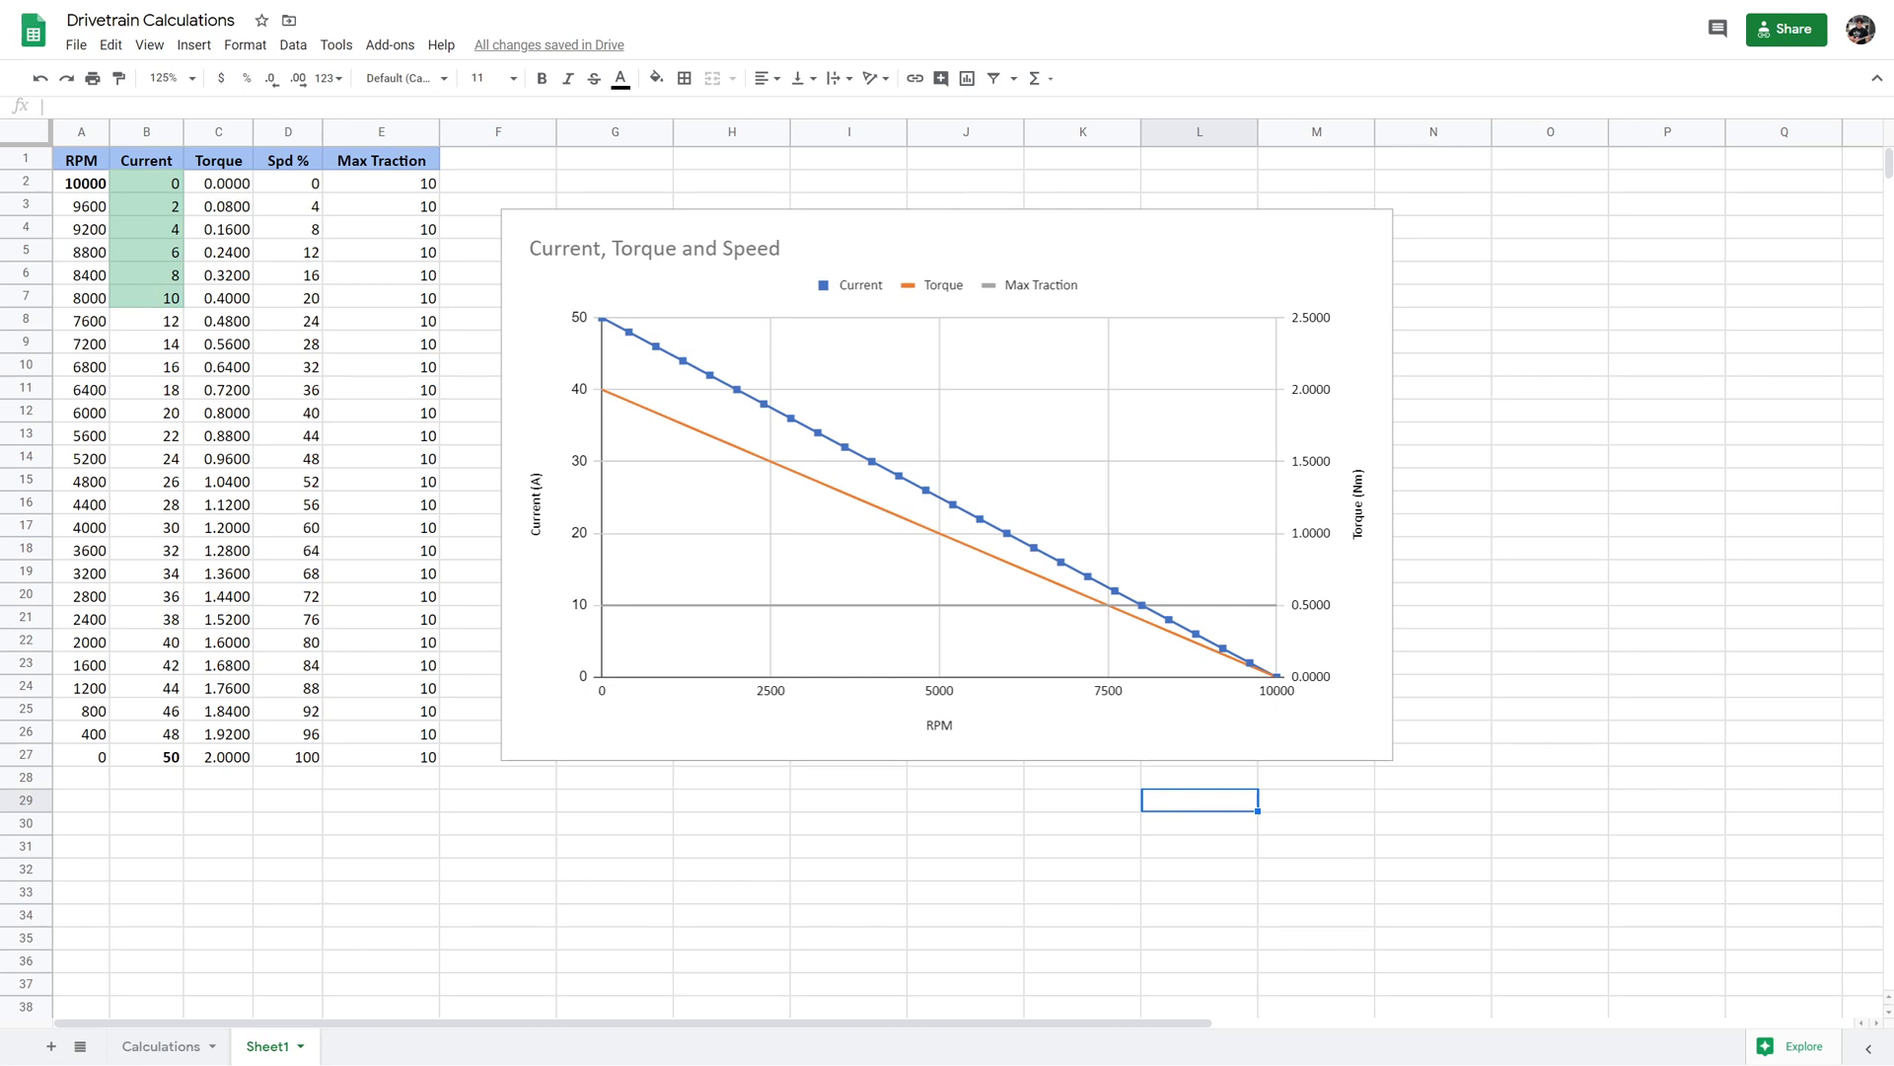
# - Move from the 50 A chart to the Team Tentacle Torque Calculator, still at 22 V and 25 A
pyautogui.click(1638, 869)
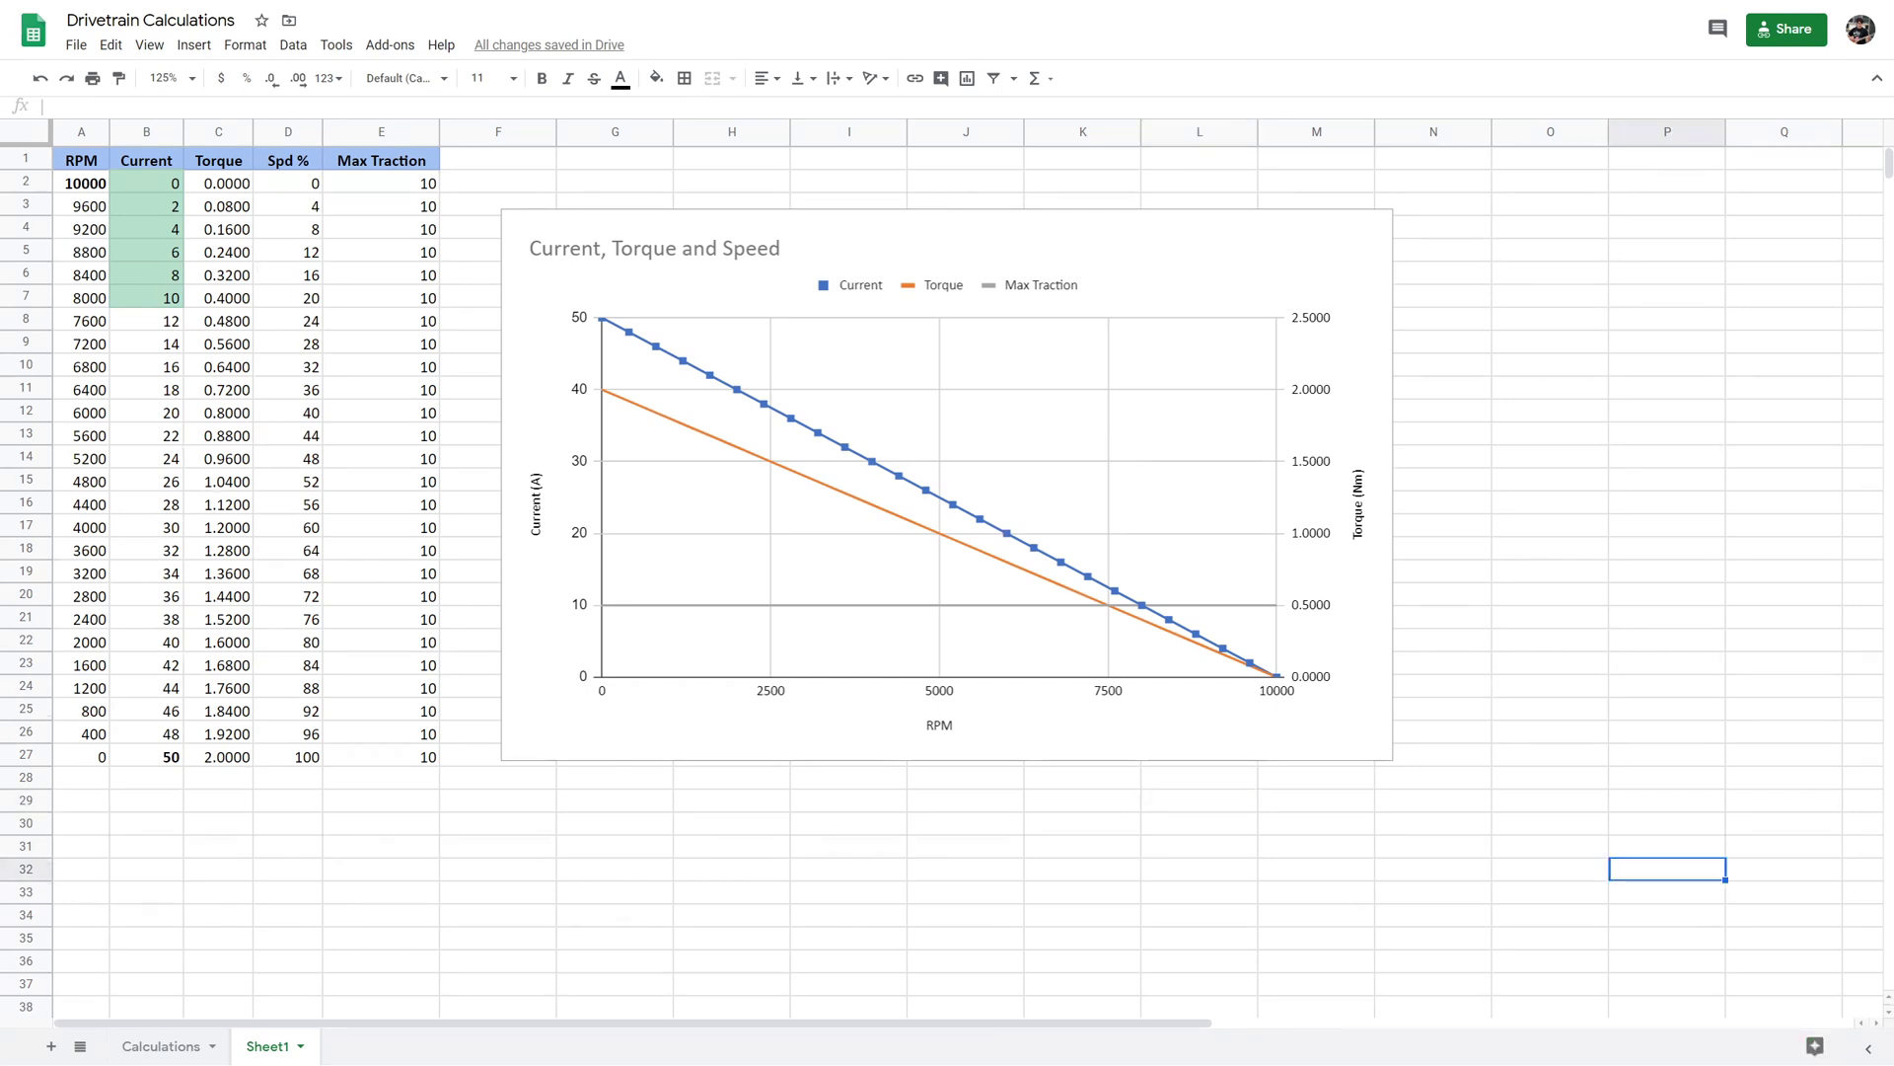
pyautogui.keyDown('ctrl'); pyautogui.click(1598, 831); pyautogui.keyUp('ctrl')
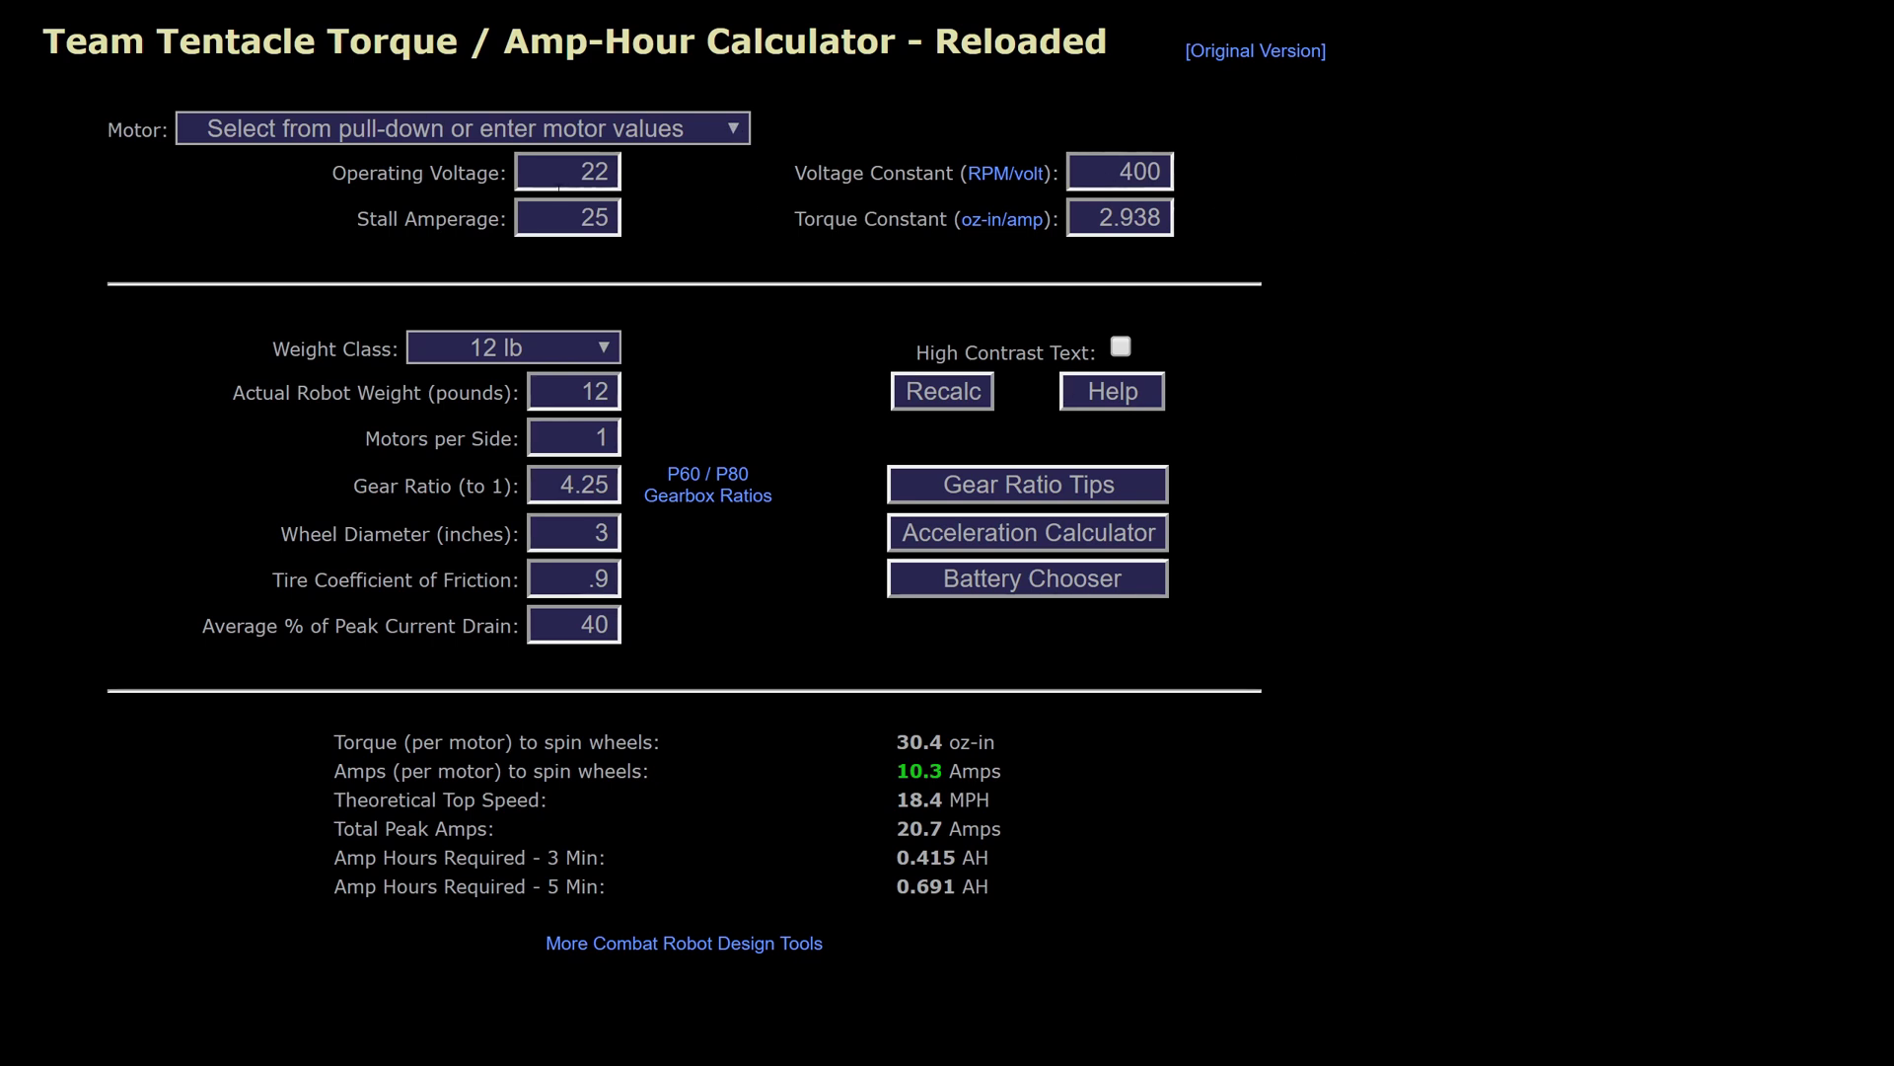
pyautogui.click(1051, 531)
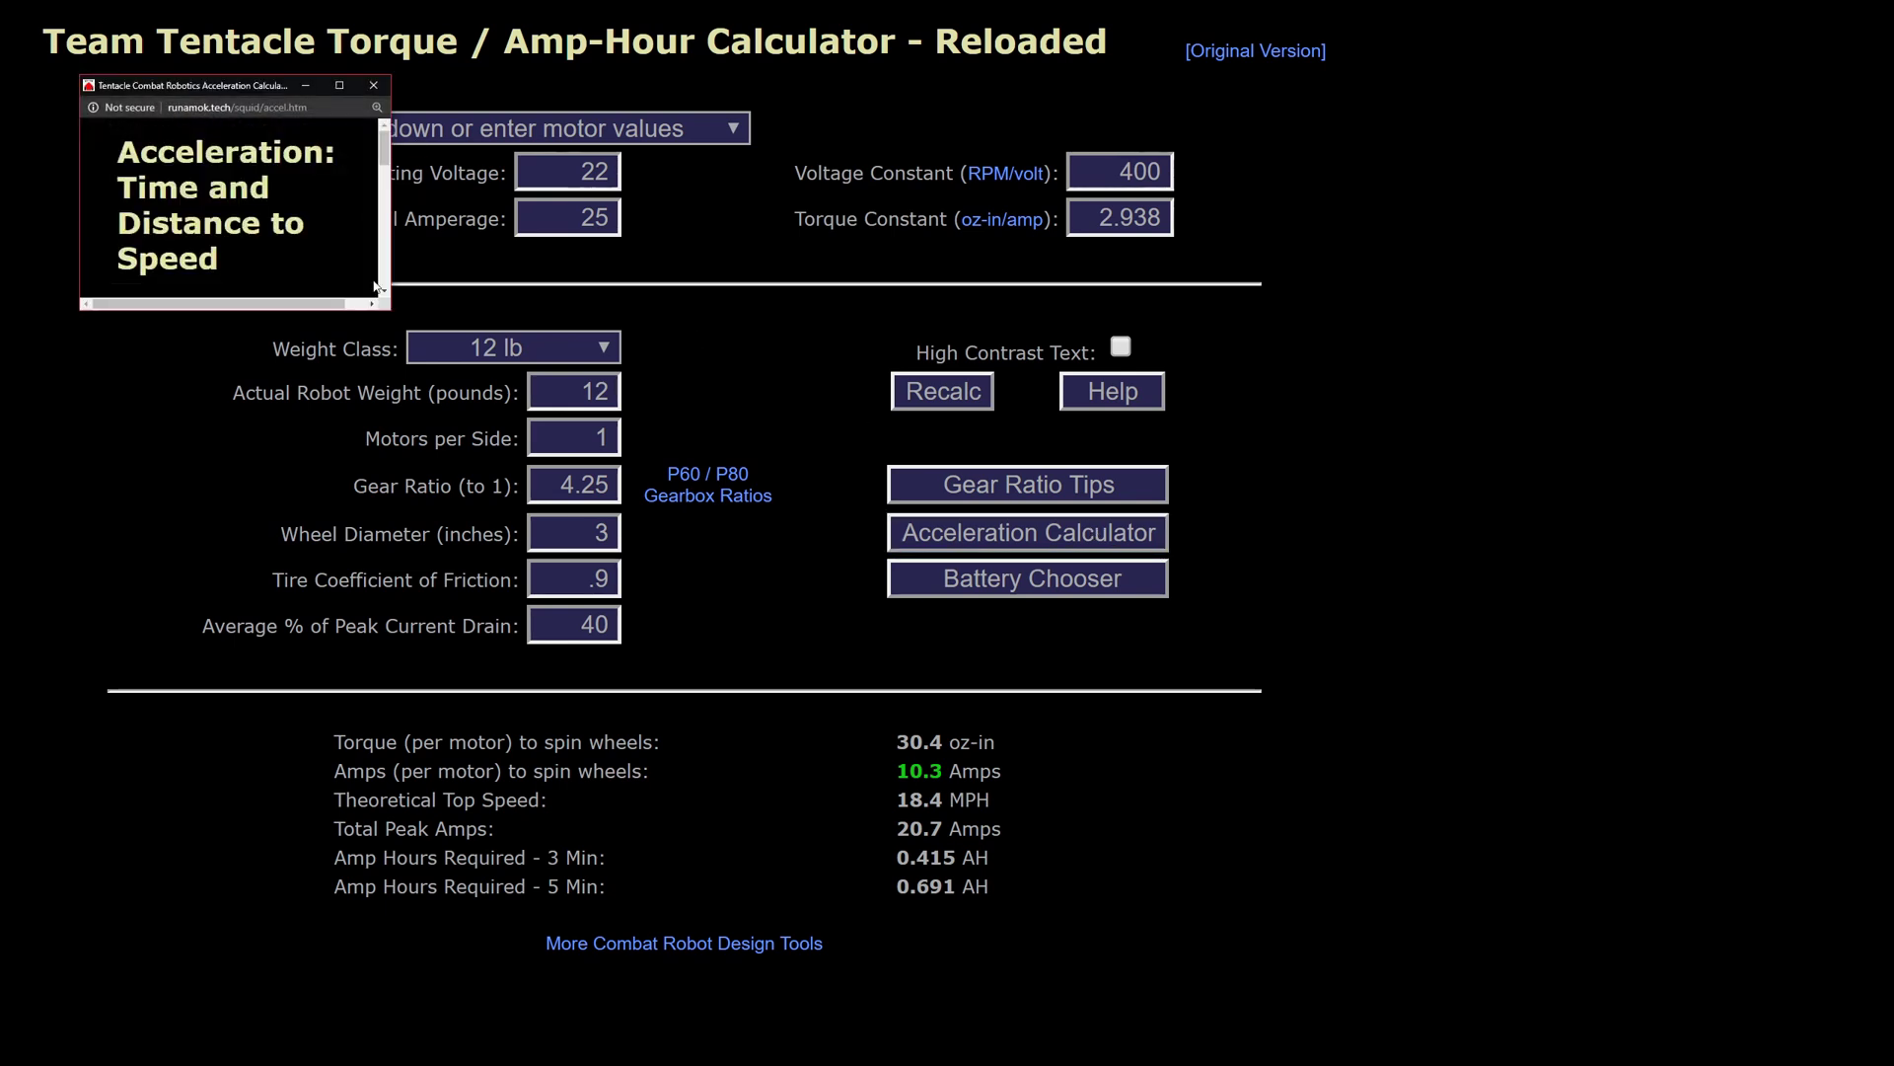
pyautogui.moveTo(388, 313); pyautogui.dragTo(1642, 901)
pyautogui.moveTo(815, 416); pyautogui.dragTo(858, 393)
pyautogui.click(851, 442)
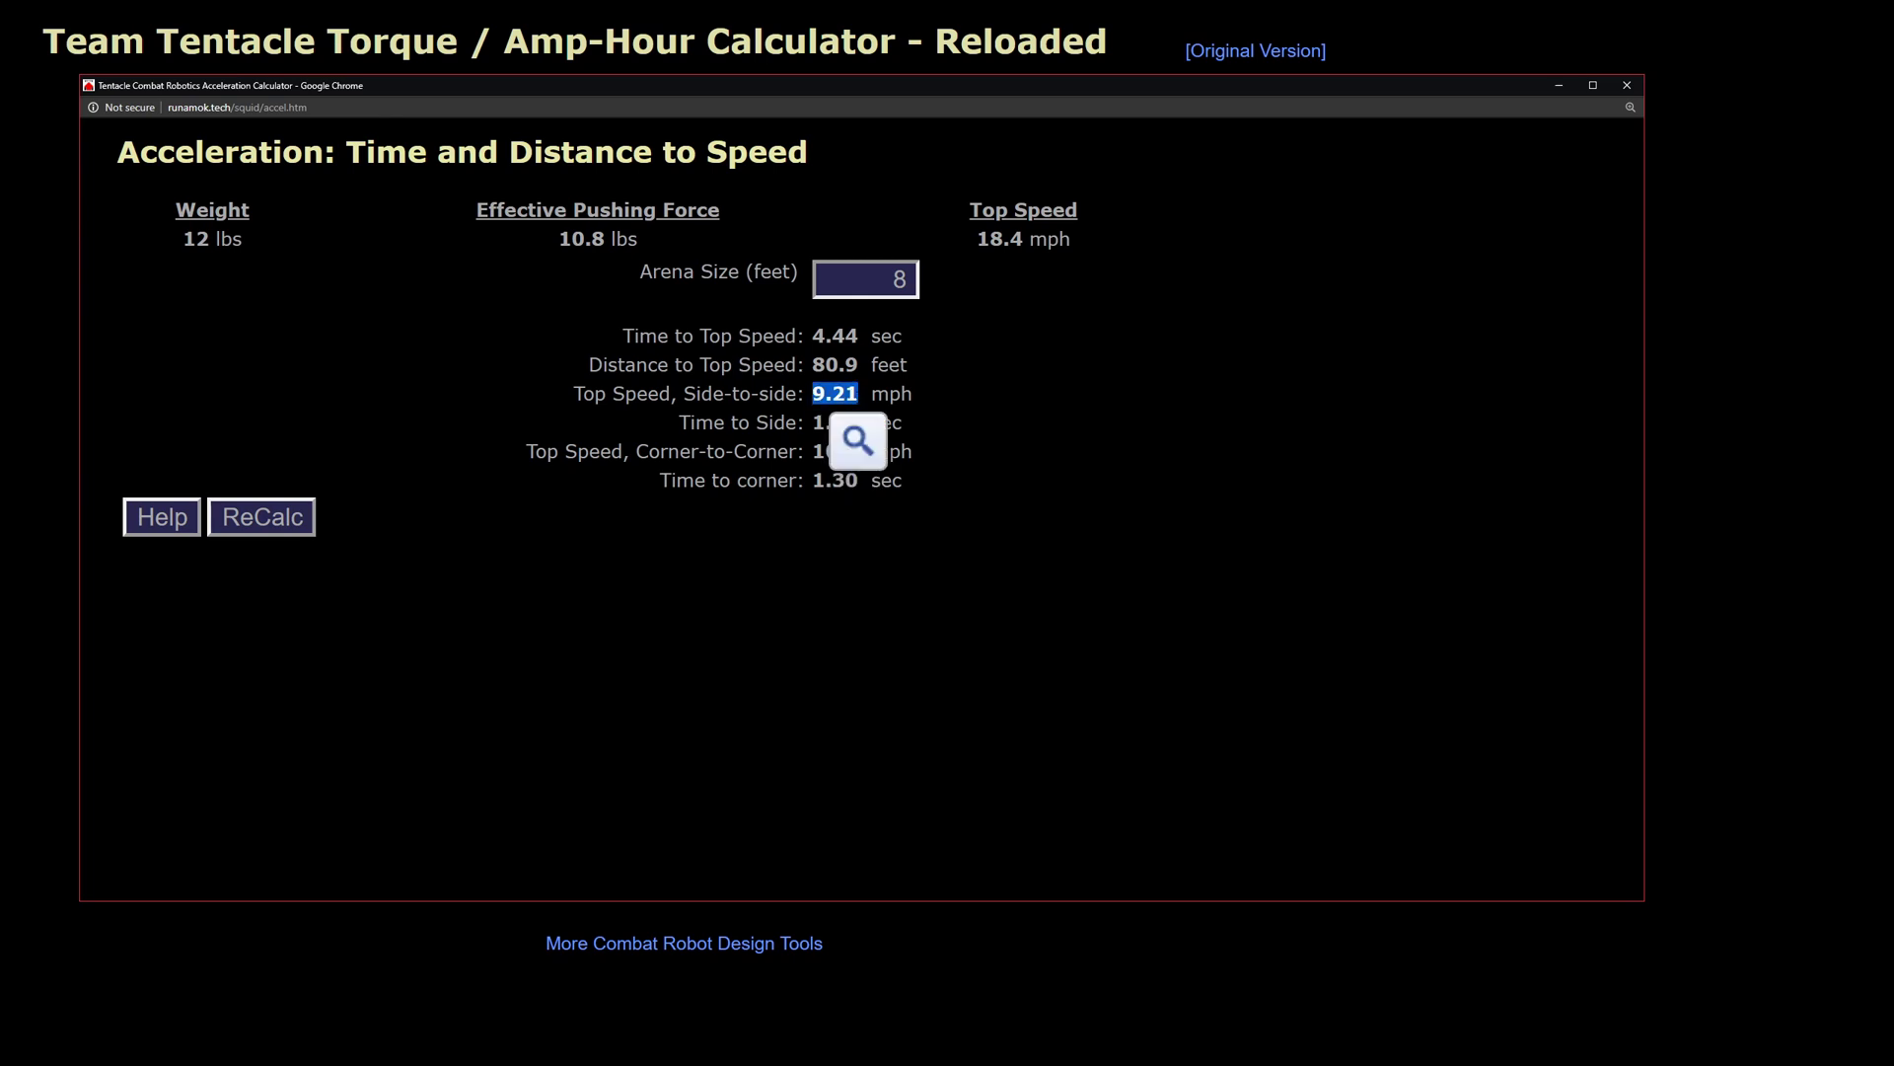
pyautogui.moveTo(813, 364); pyautogui.dragTo(857, 364)
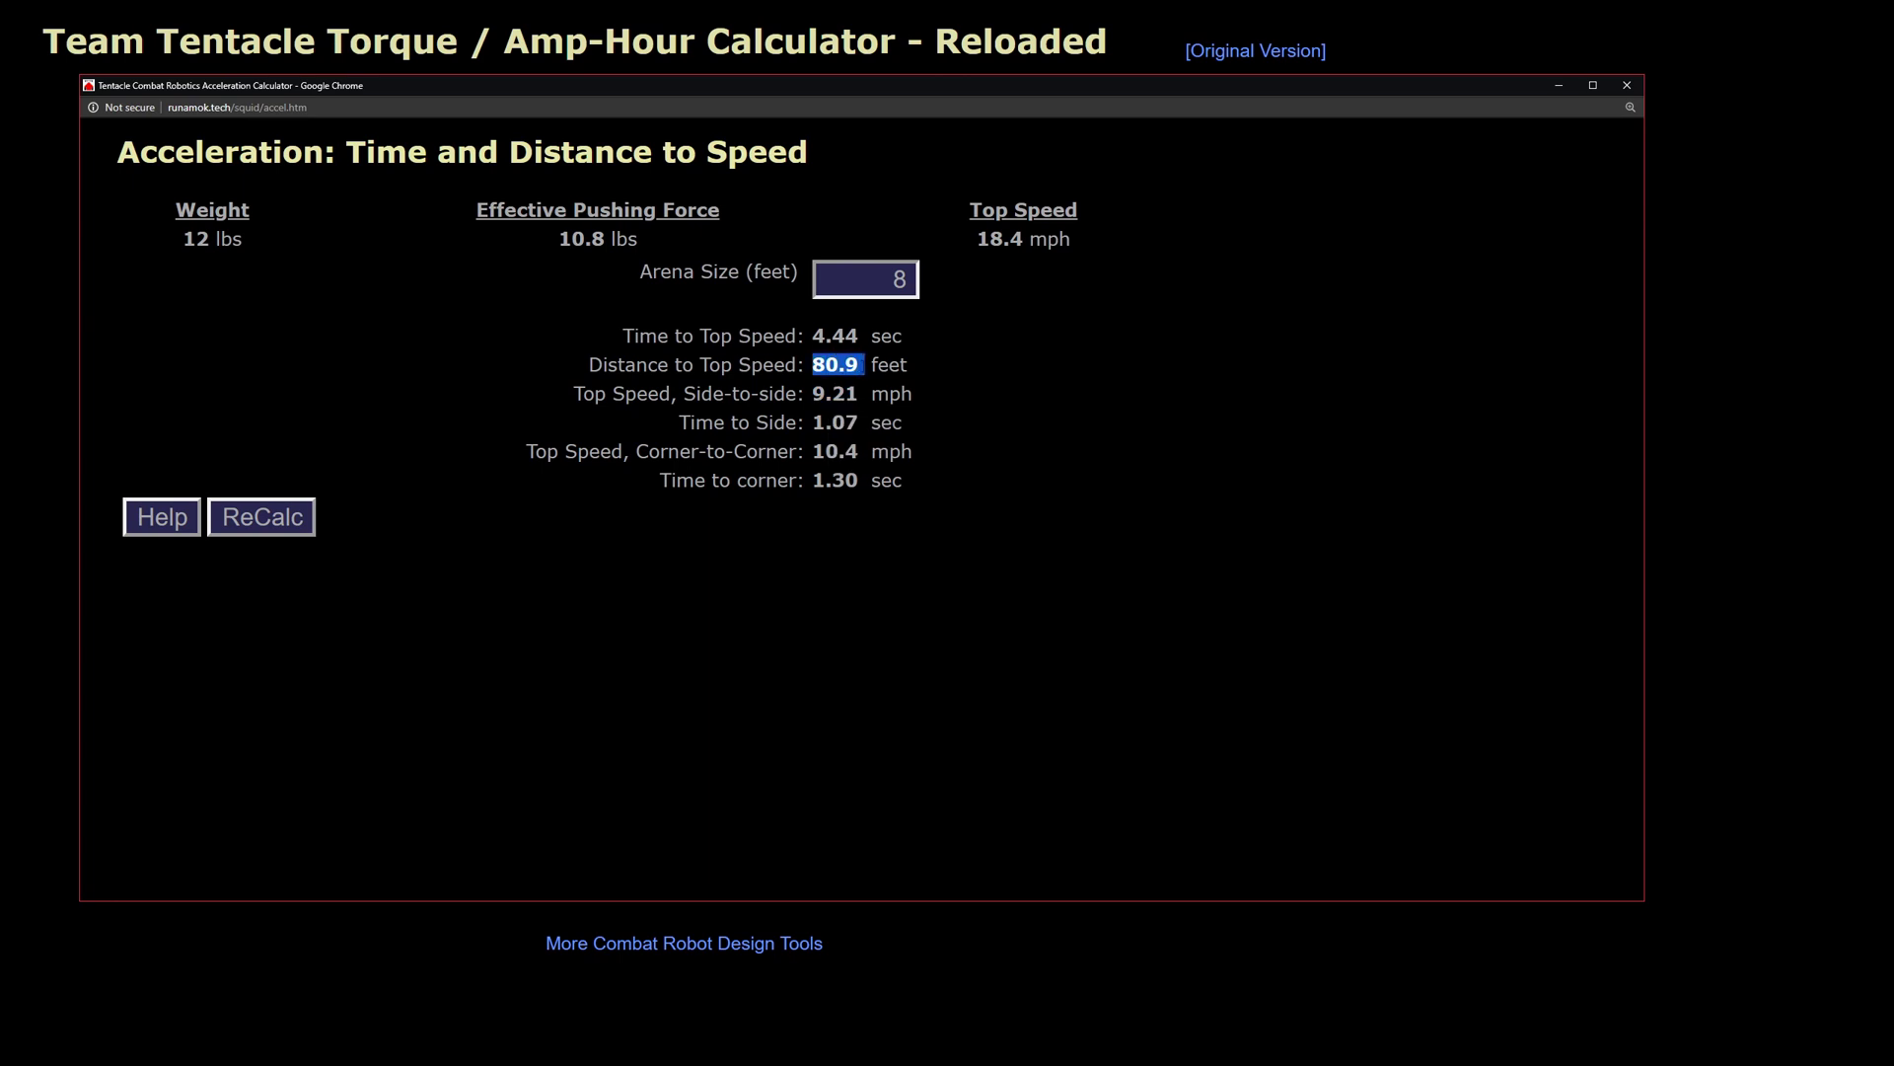
pyautogui.click(1628, 87)
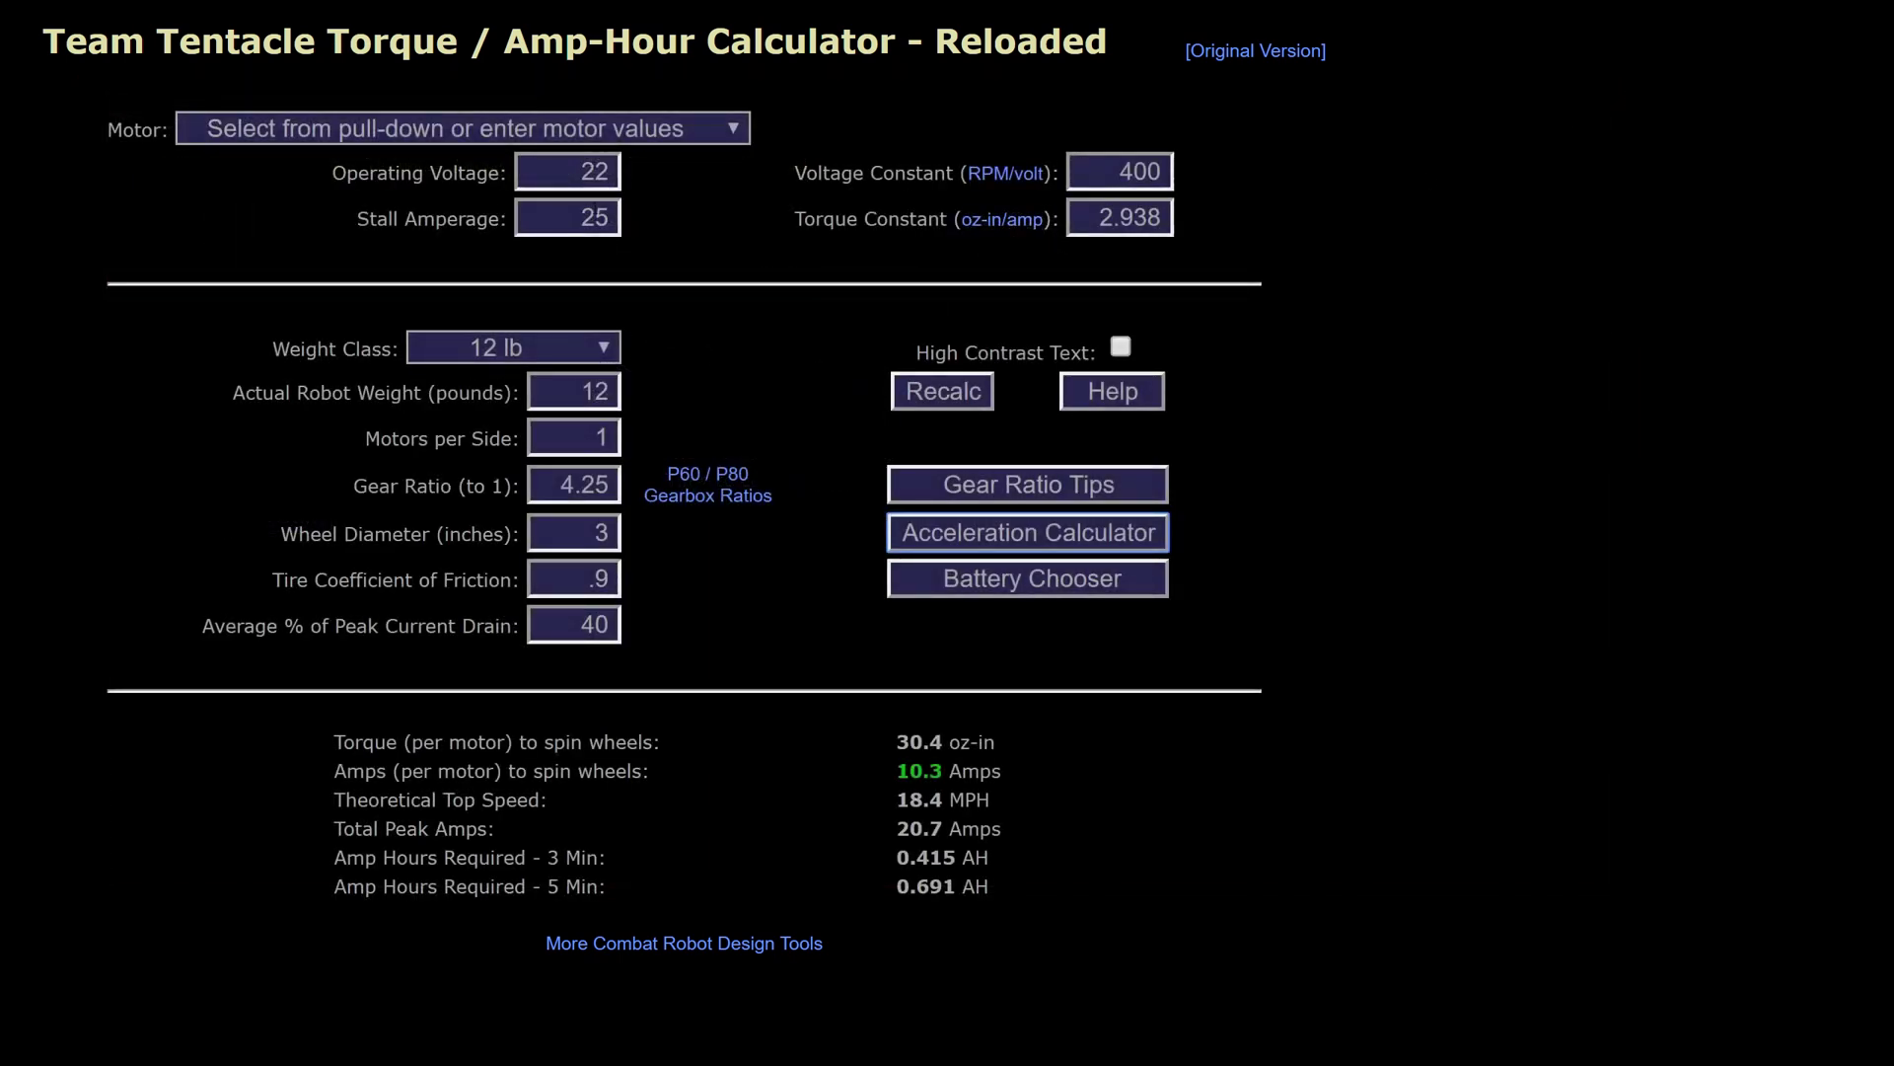
# - Enter 50 as the stall amperage and open the enlarged Acceleration Calculator results
pyautogui.write('50')
pyautogui.click(1168, 317)
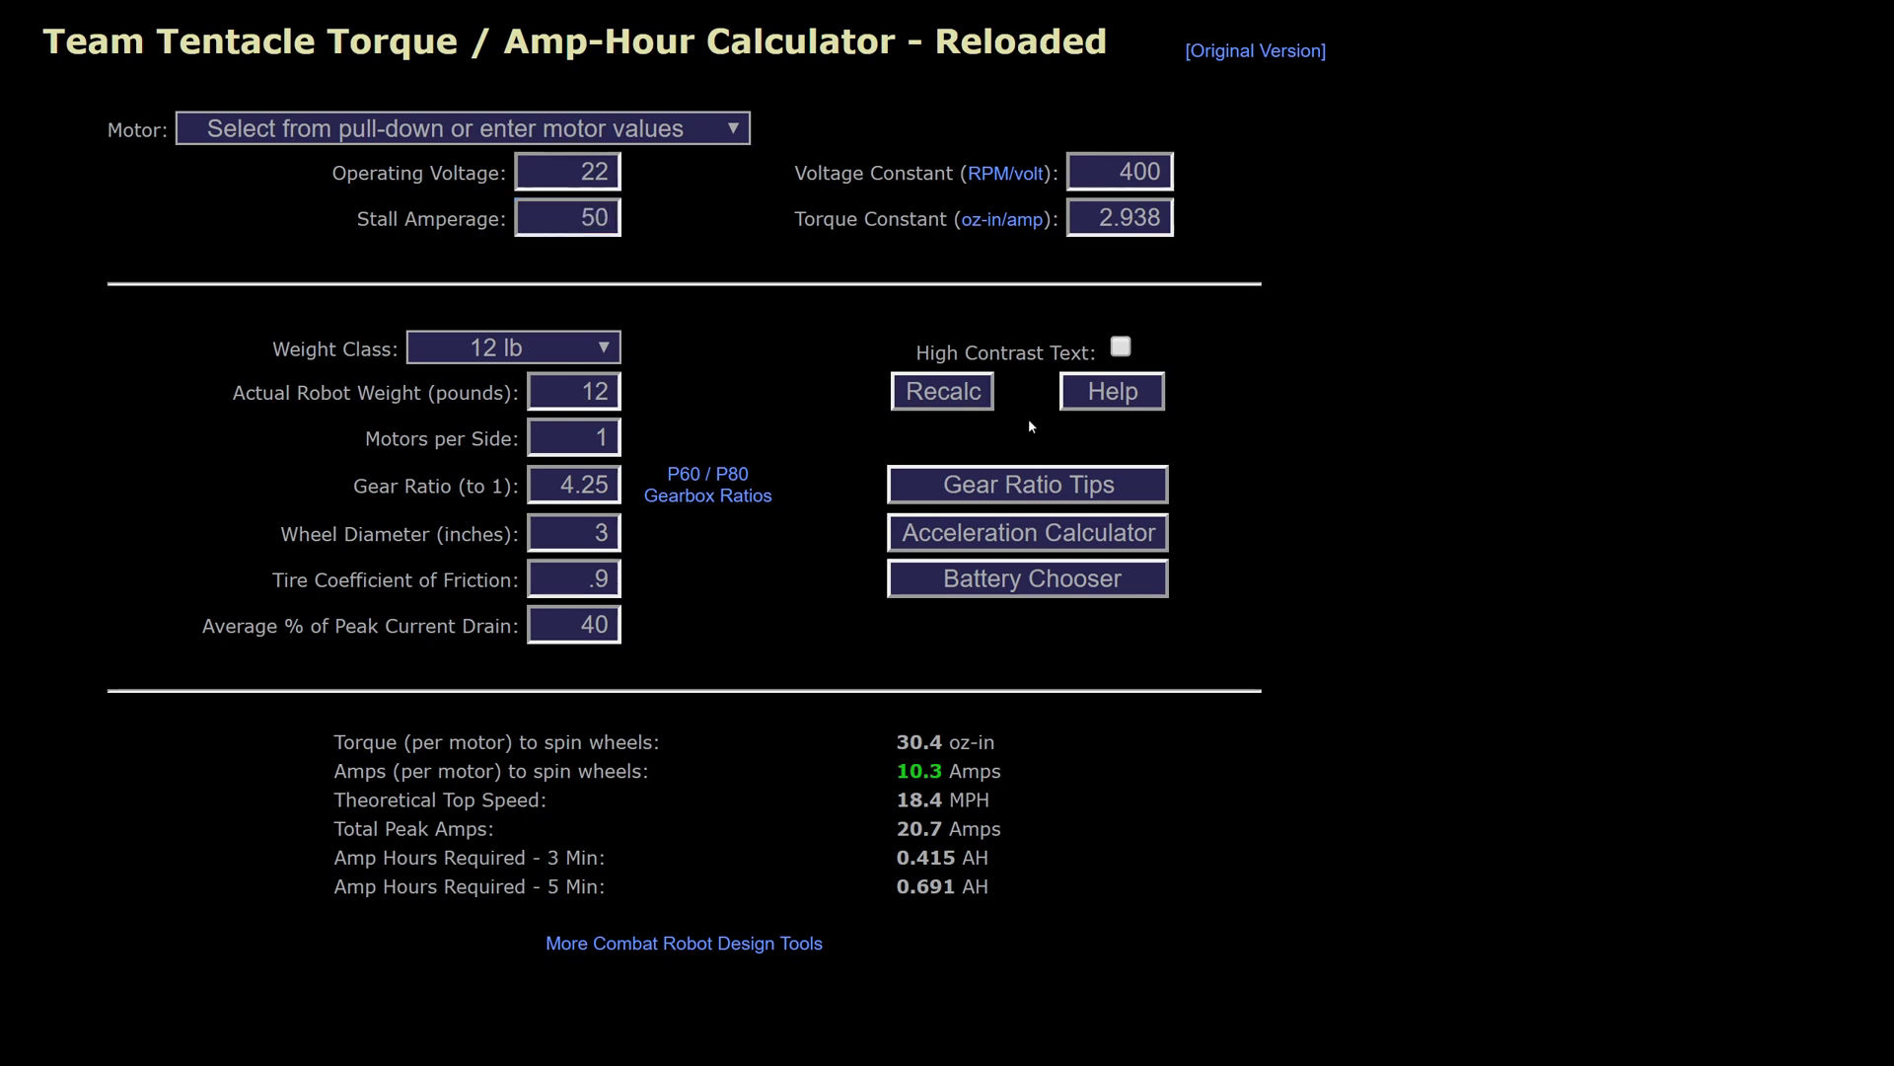
pyautogui.click(1026, 532)
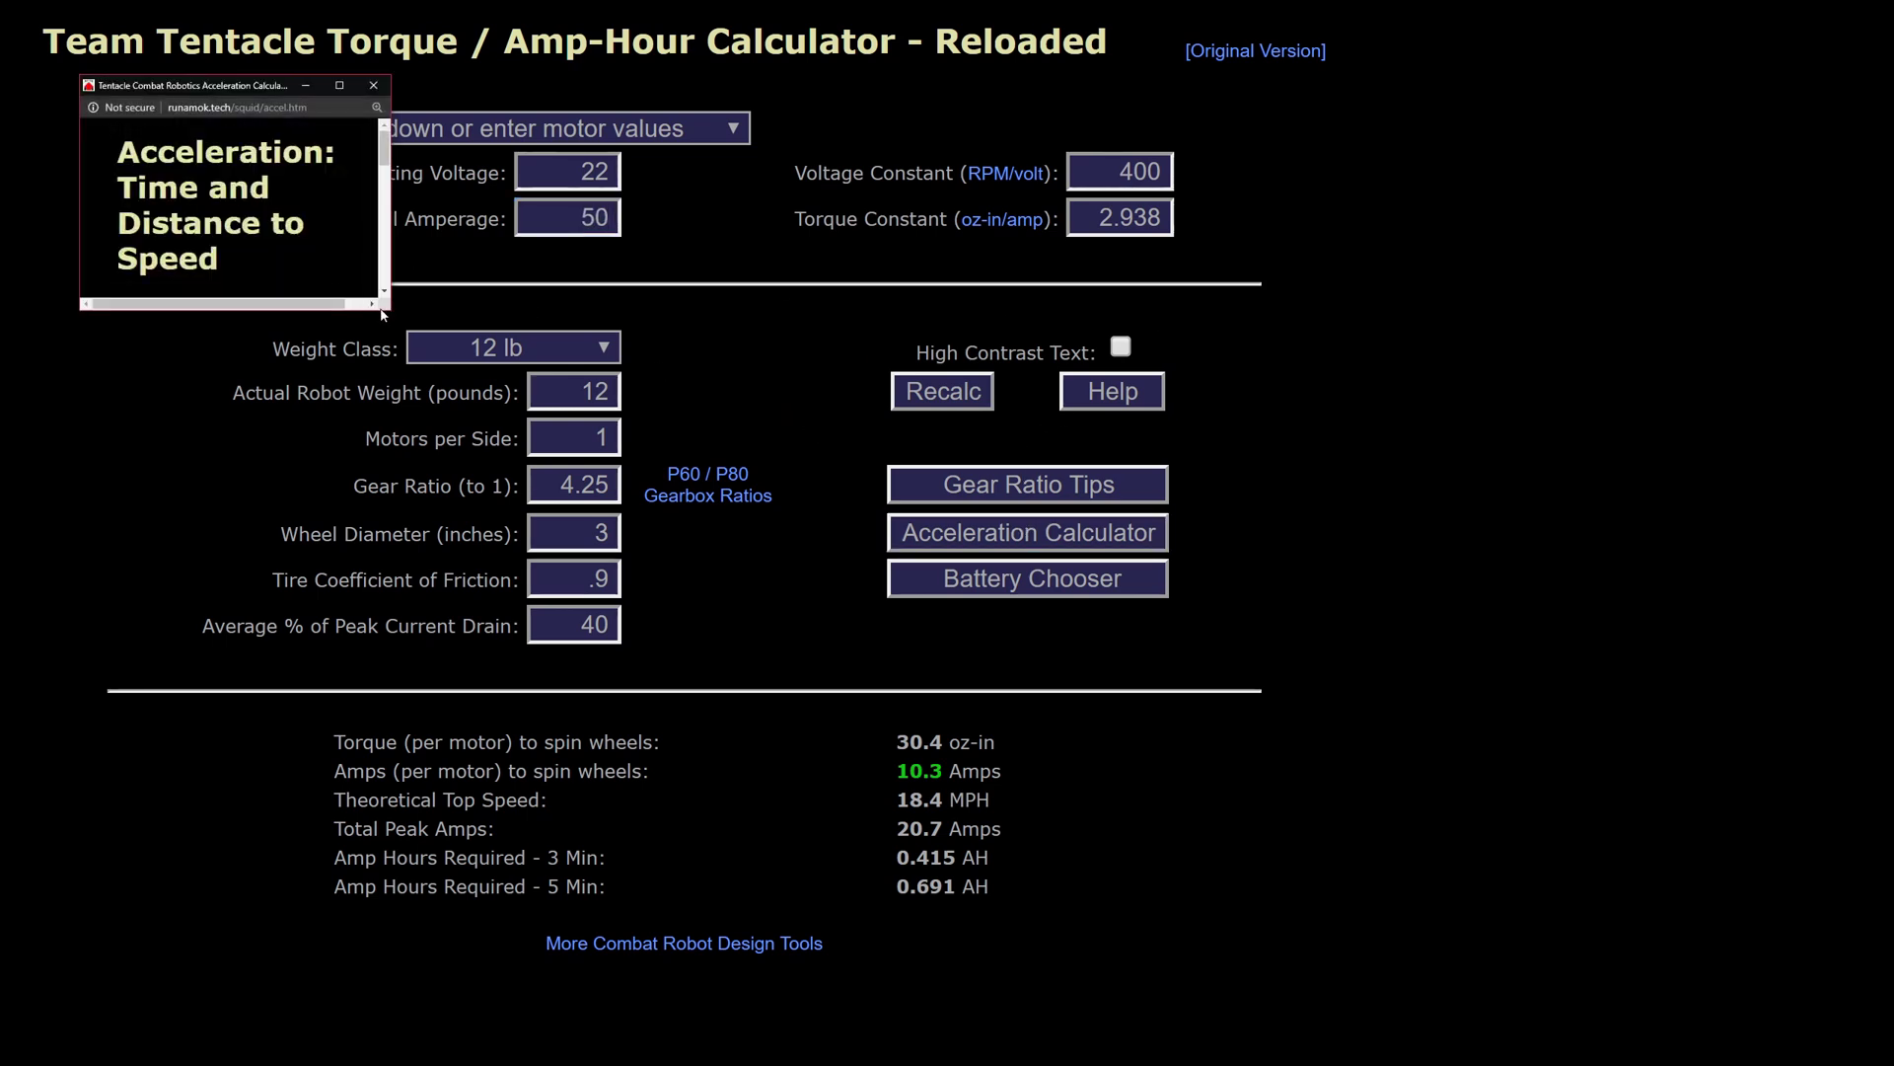
pyautogui.moveTo(391, 313); pyautogui.dragTo(1350, 722)
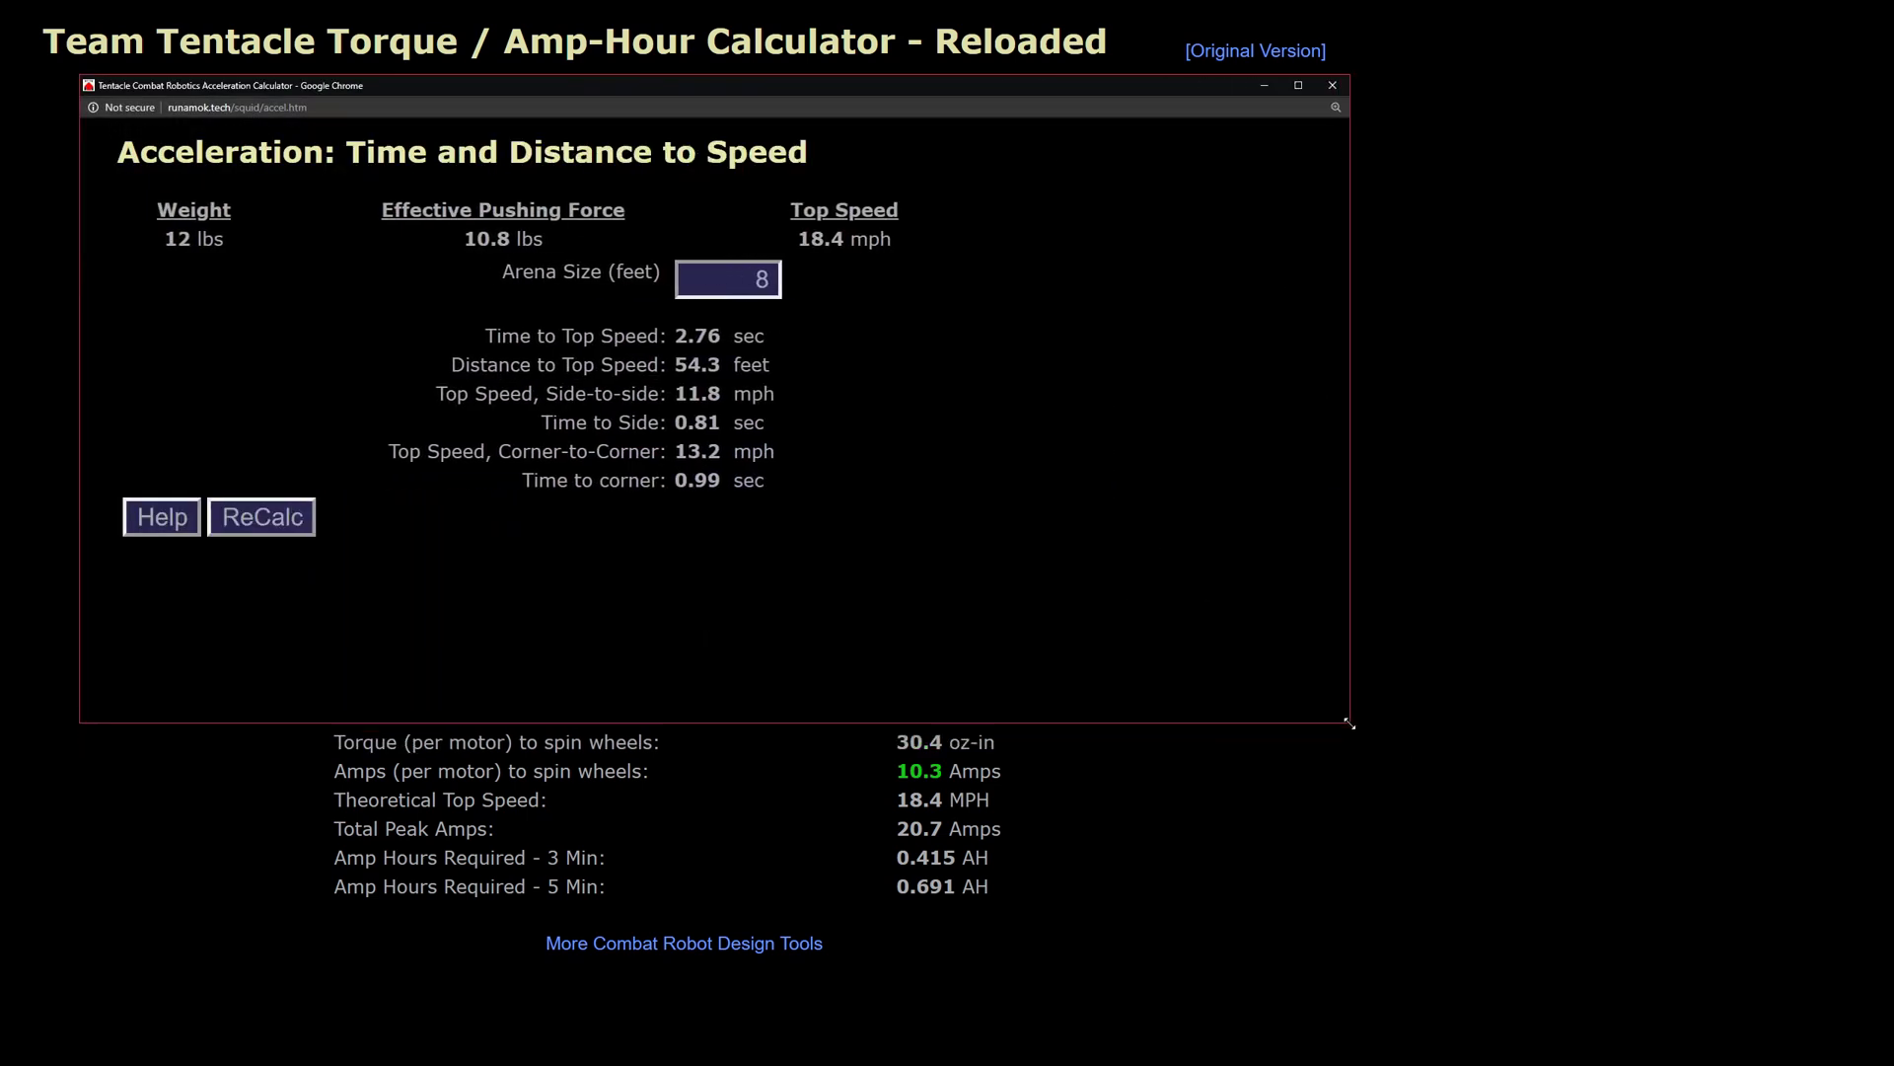
# - Highlight the 54.3 feet distance to top speed and 0.81 sec time to side
pyautogui.moveTo(673, 366); pyautogui.dragTo(721, 366)
pyautogui.click(700, 325)
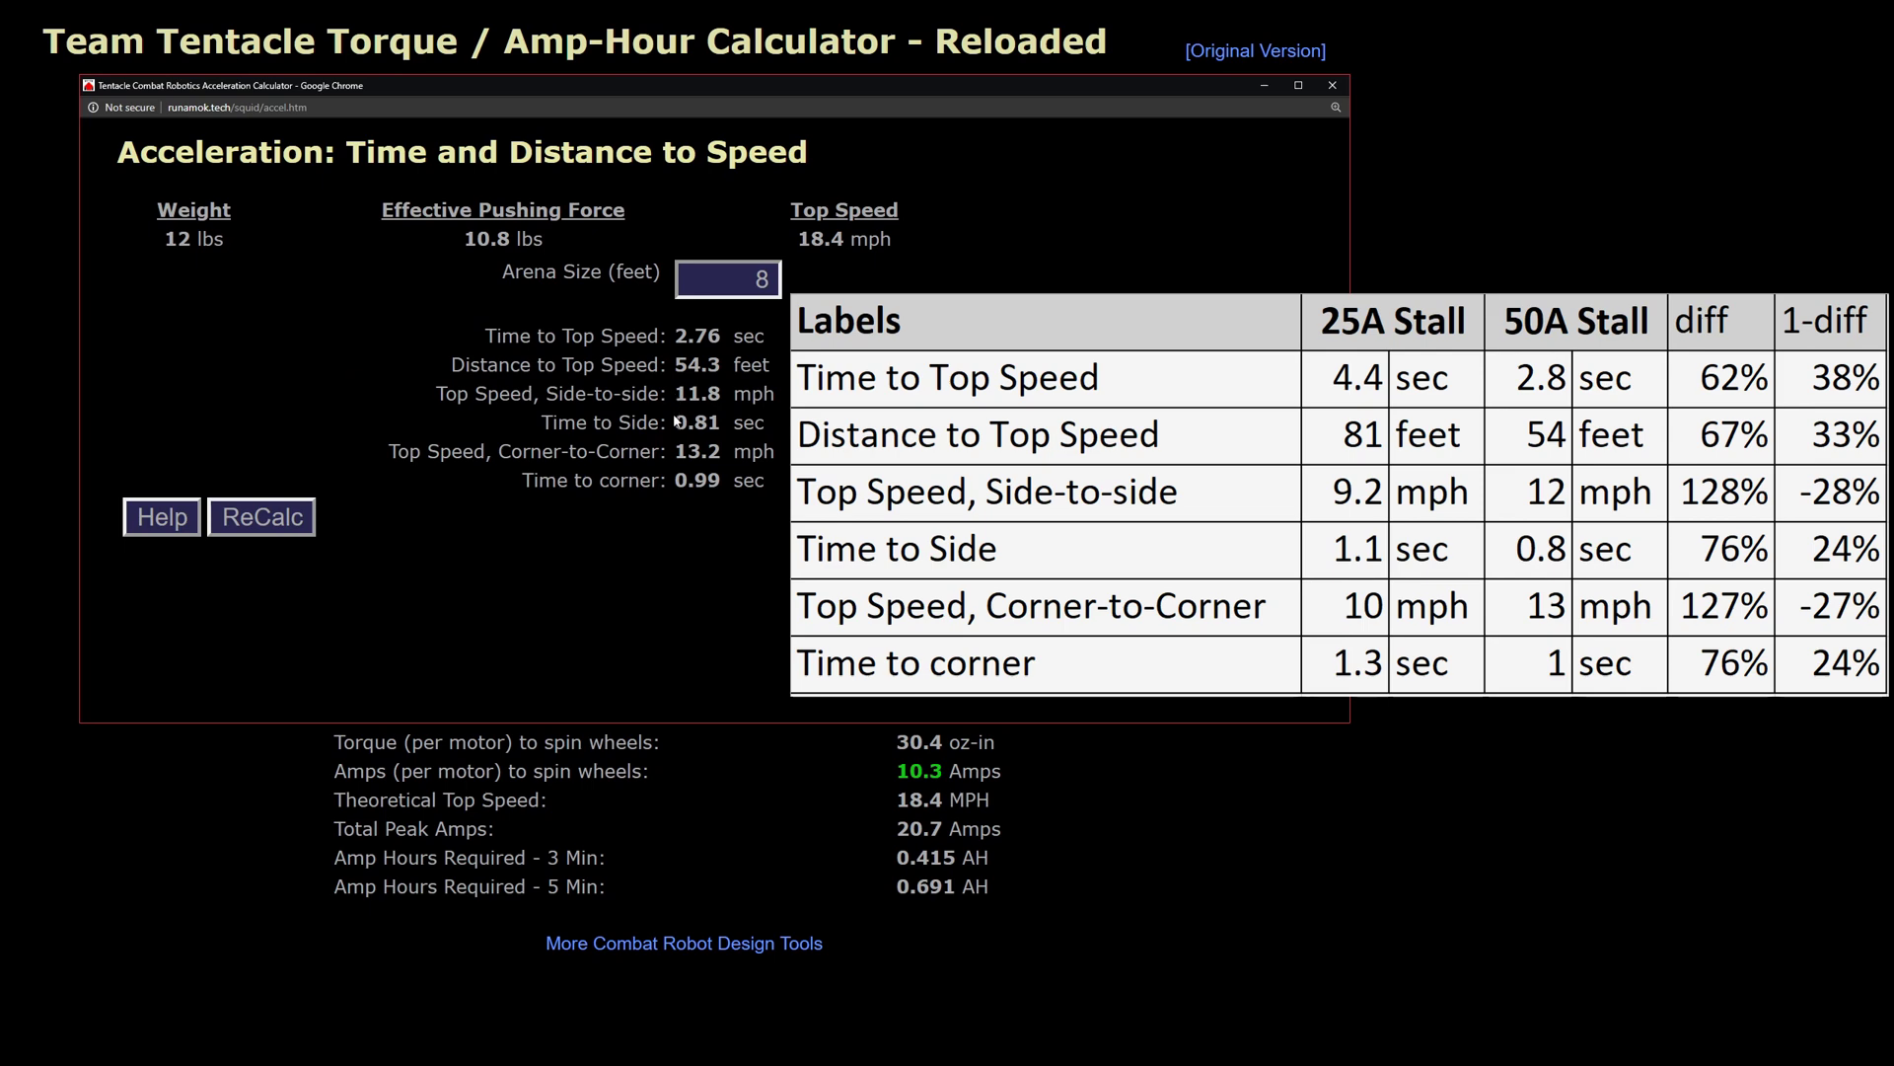
pyautogui.moveTo(674, 423); pyautogui.dragTo(723, 423)
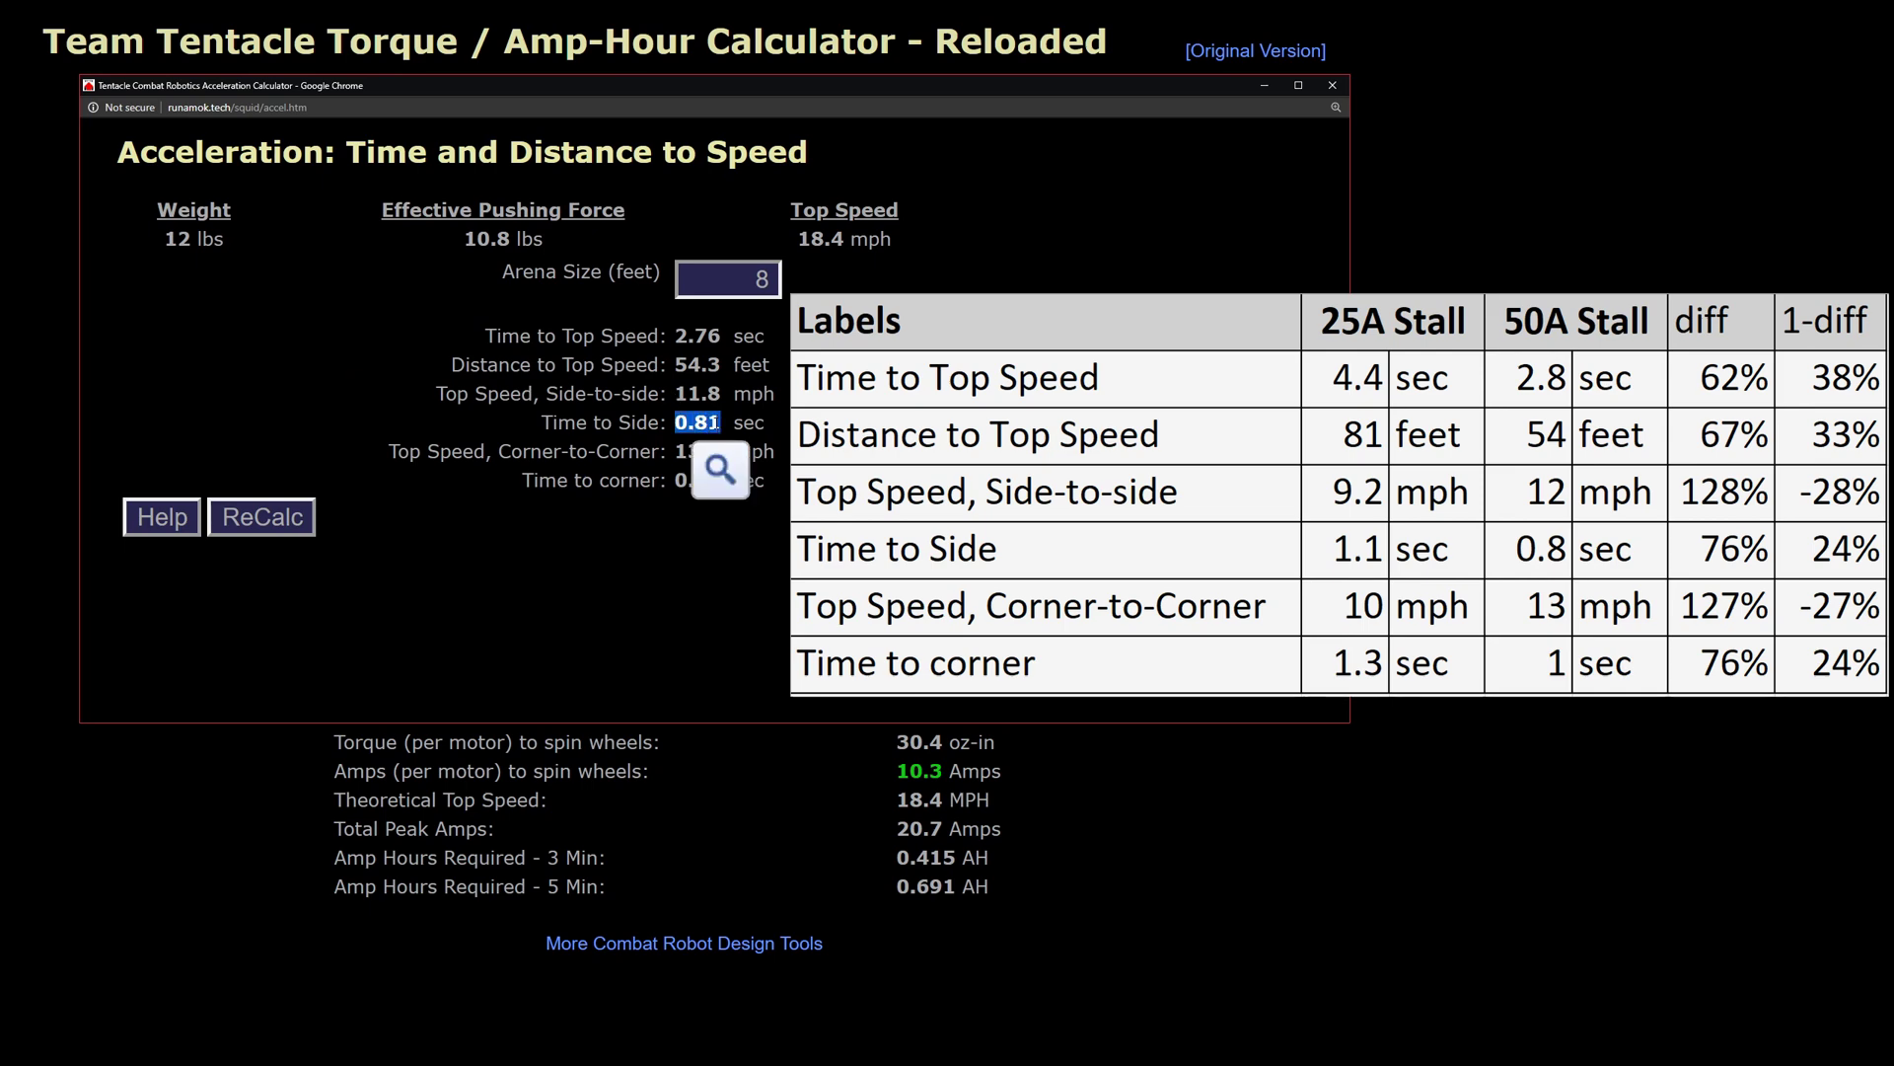
pyautogui.click(758, 415)
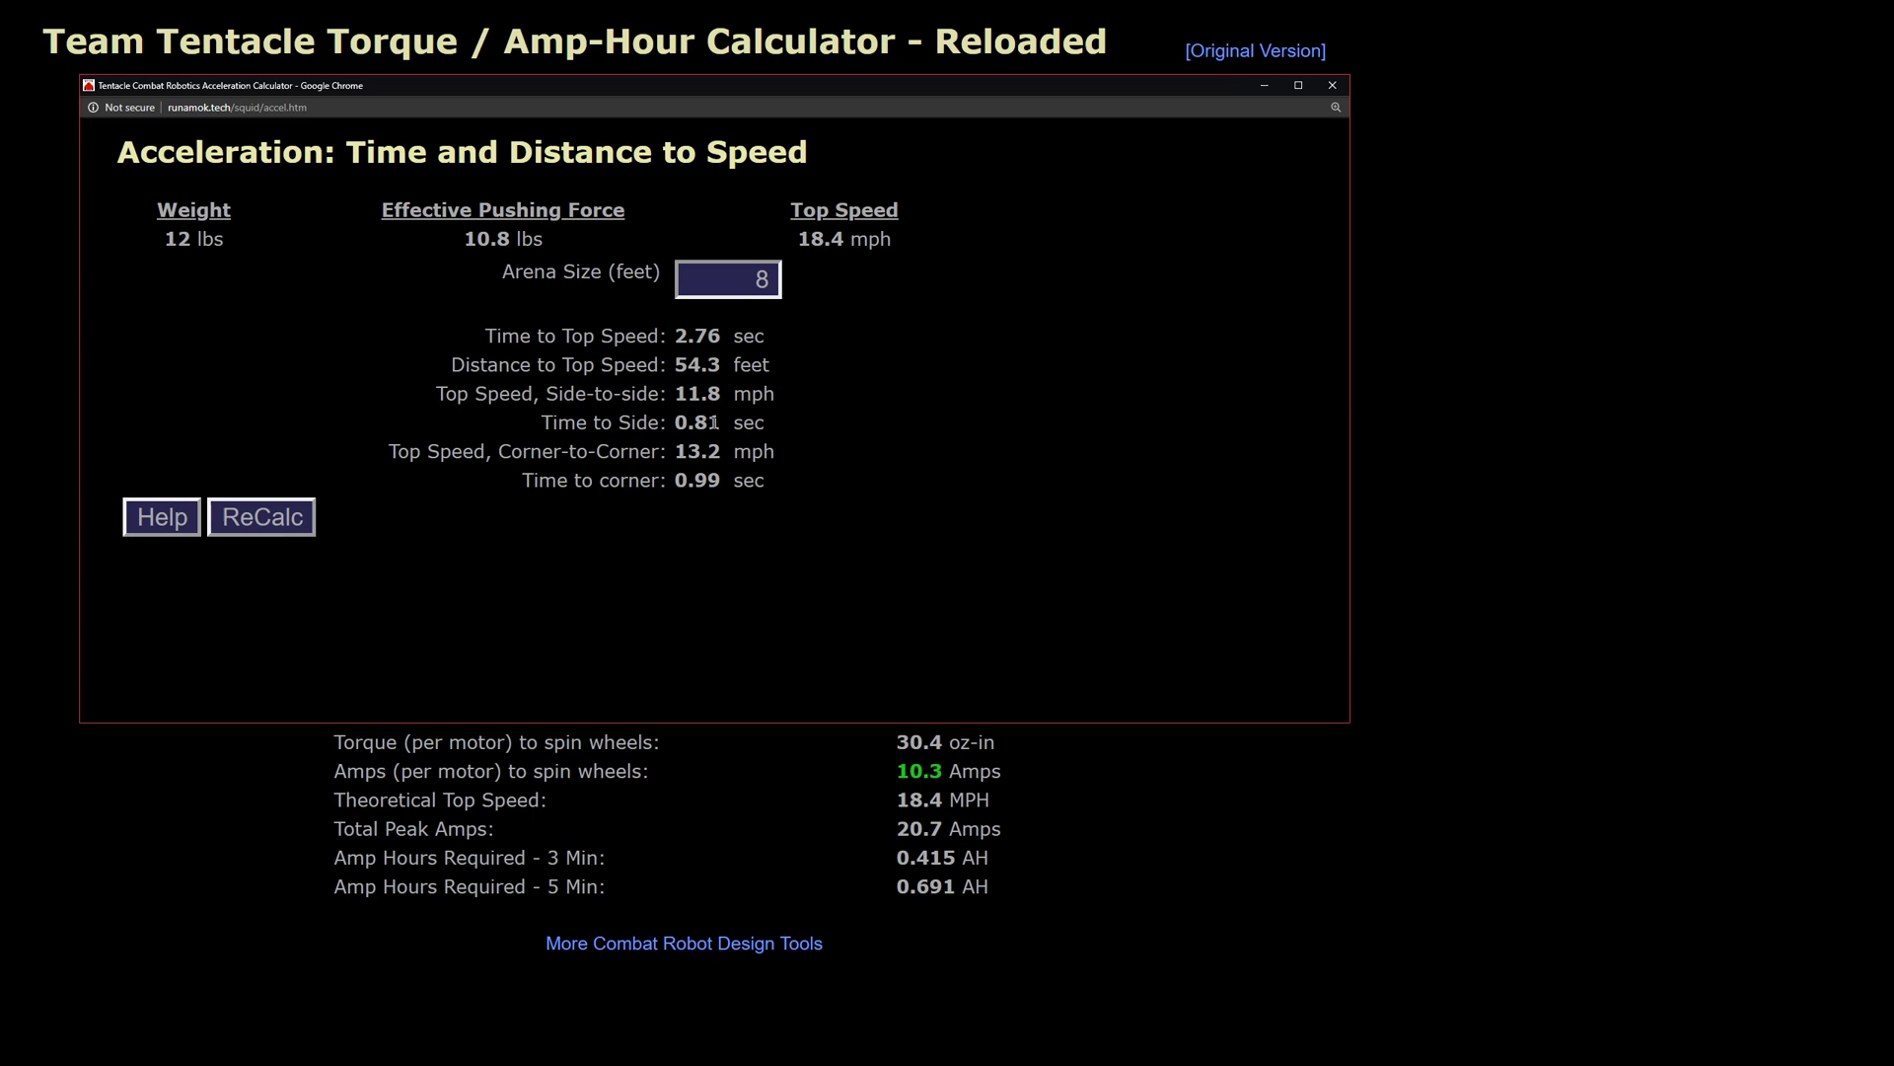
# - Place the results window beside the motor inputs and highlight the Distance to Top Speed and Time to Side lines
pyautogui.moveTo(606, 100); pyautogui.dragTo(1134, 180)
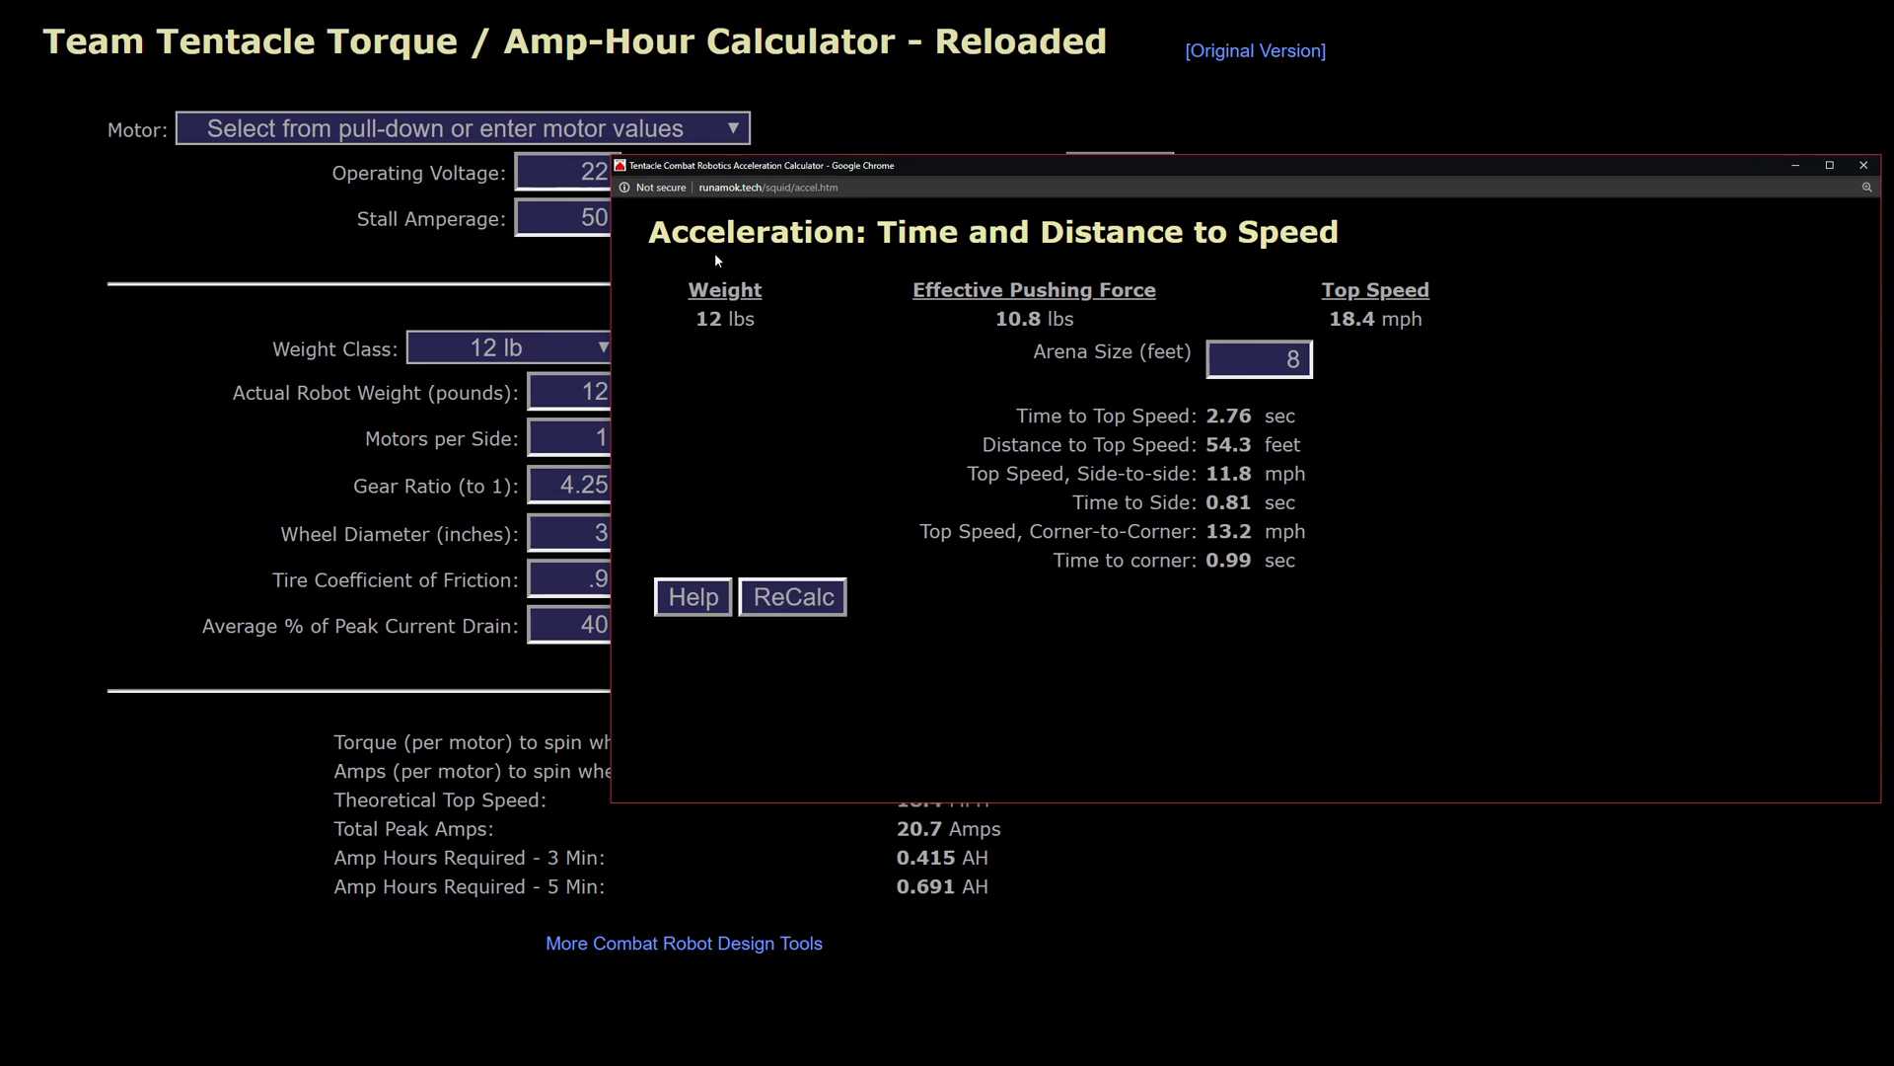
pyautogui.moveTo(613, 299)
pyautogui.mouseDown()
pyautogui.moveTo(671, 299)
pyautogui.moveTo(642, 300)
pyautogui.mouseUp()
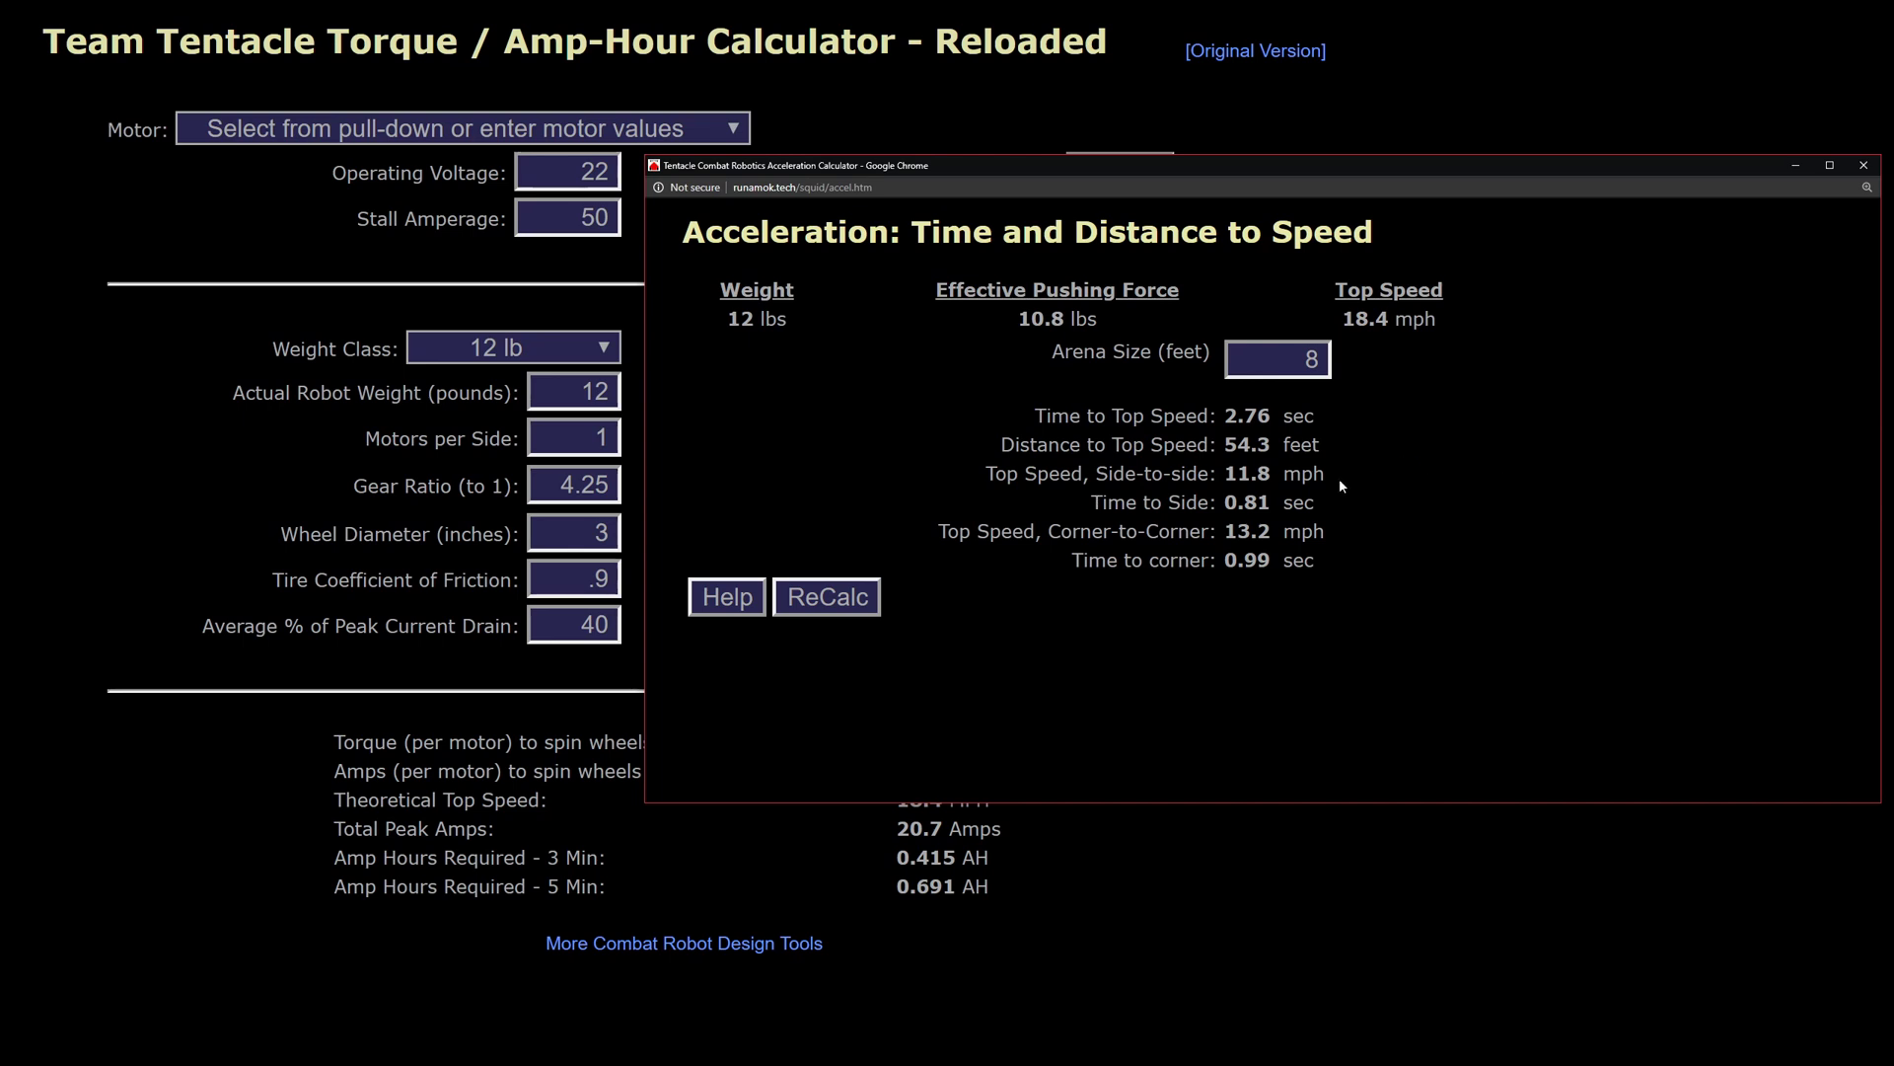
pyautogui.moveTo(1001, 445); pyautogui.dragTo(1341, 452)
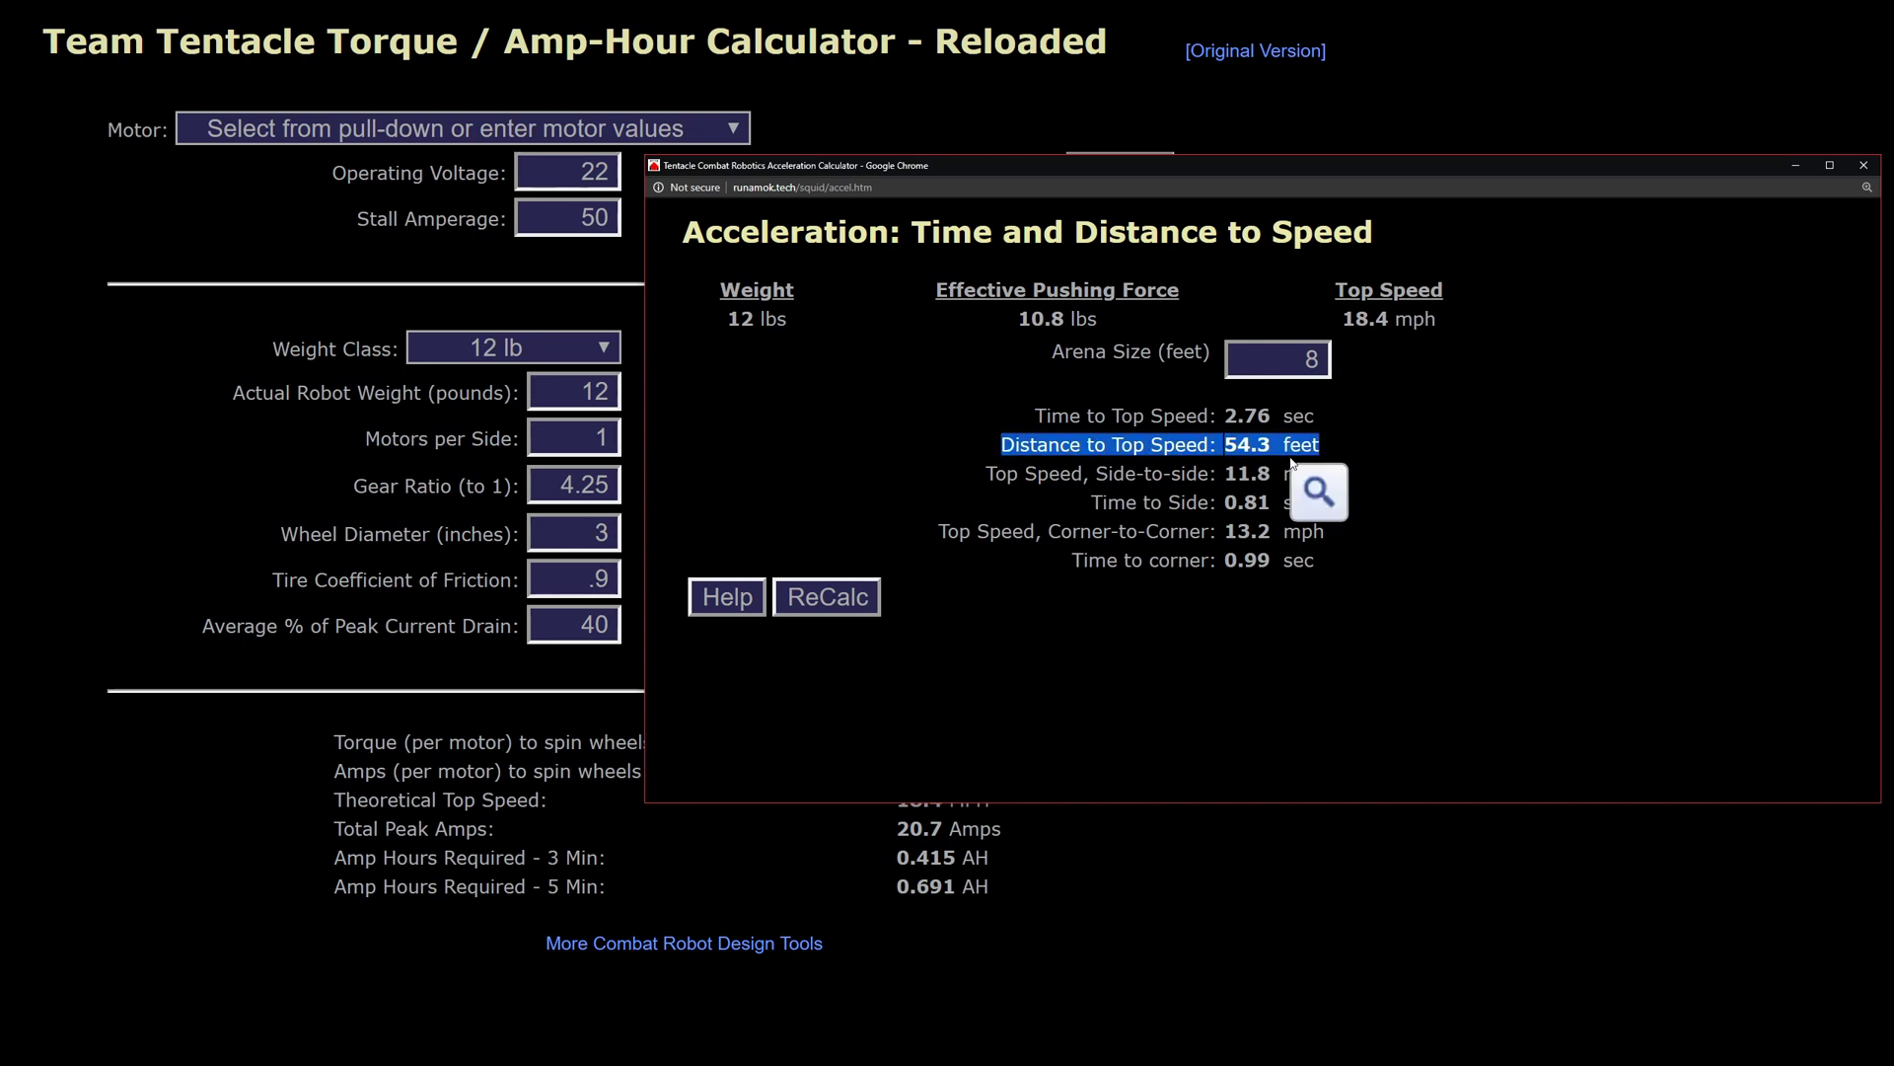
pyautogui.click(1377, 468)
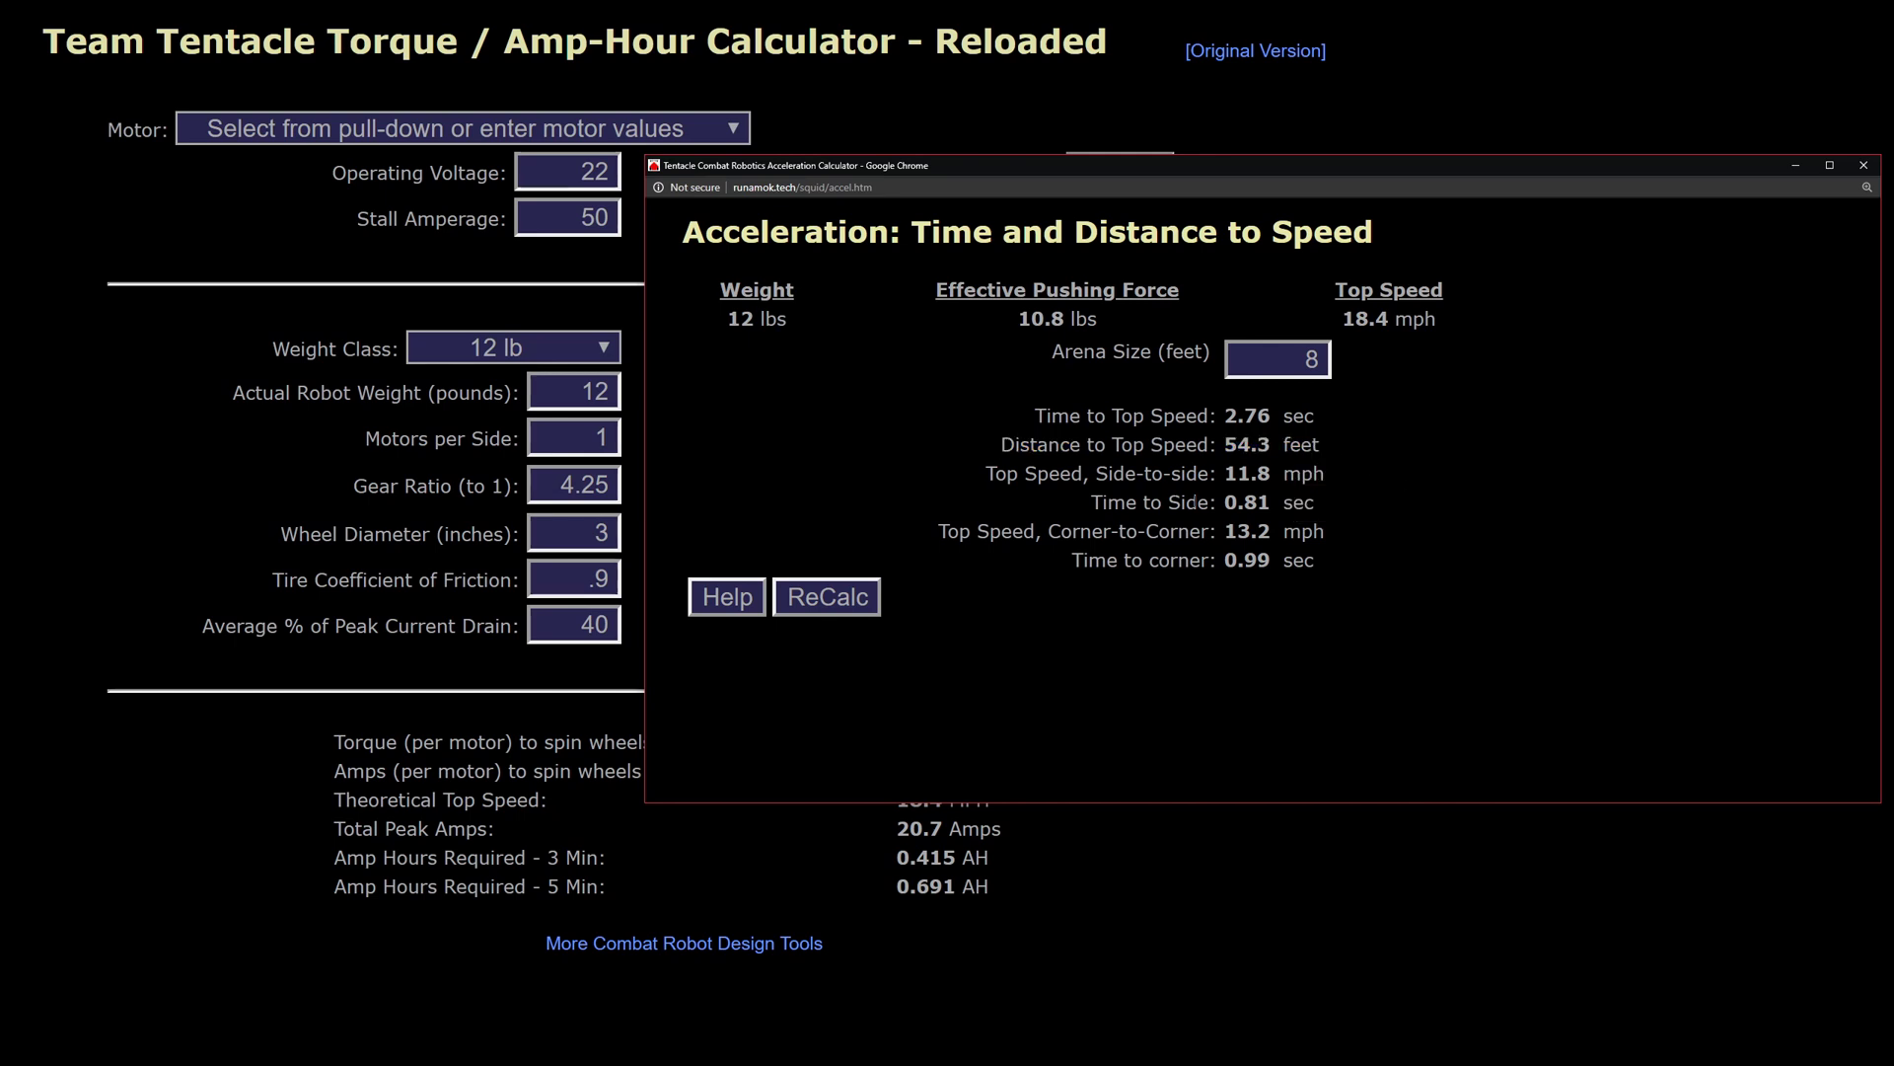
pyautogui.moveTo(1094, 502); pyautogui.dragTo(1324, 495)
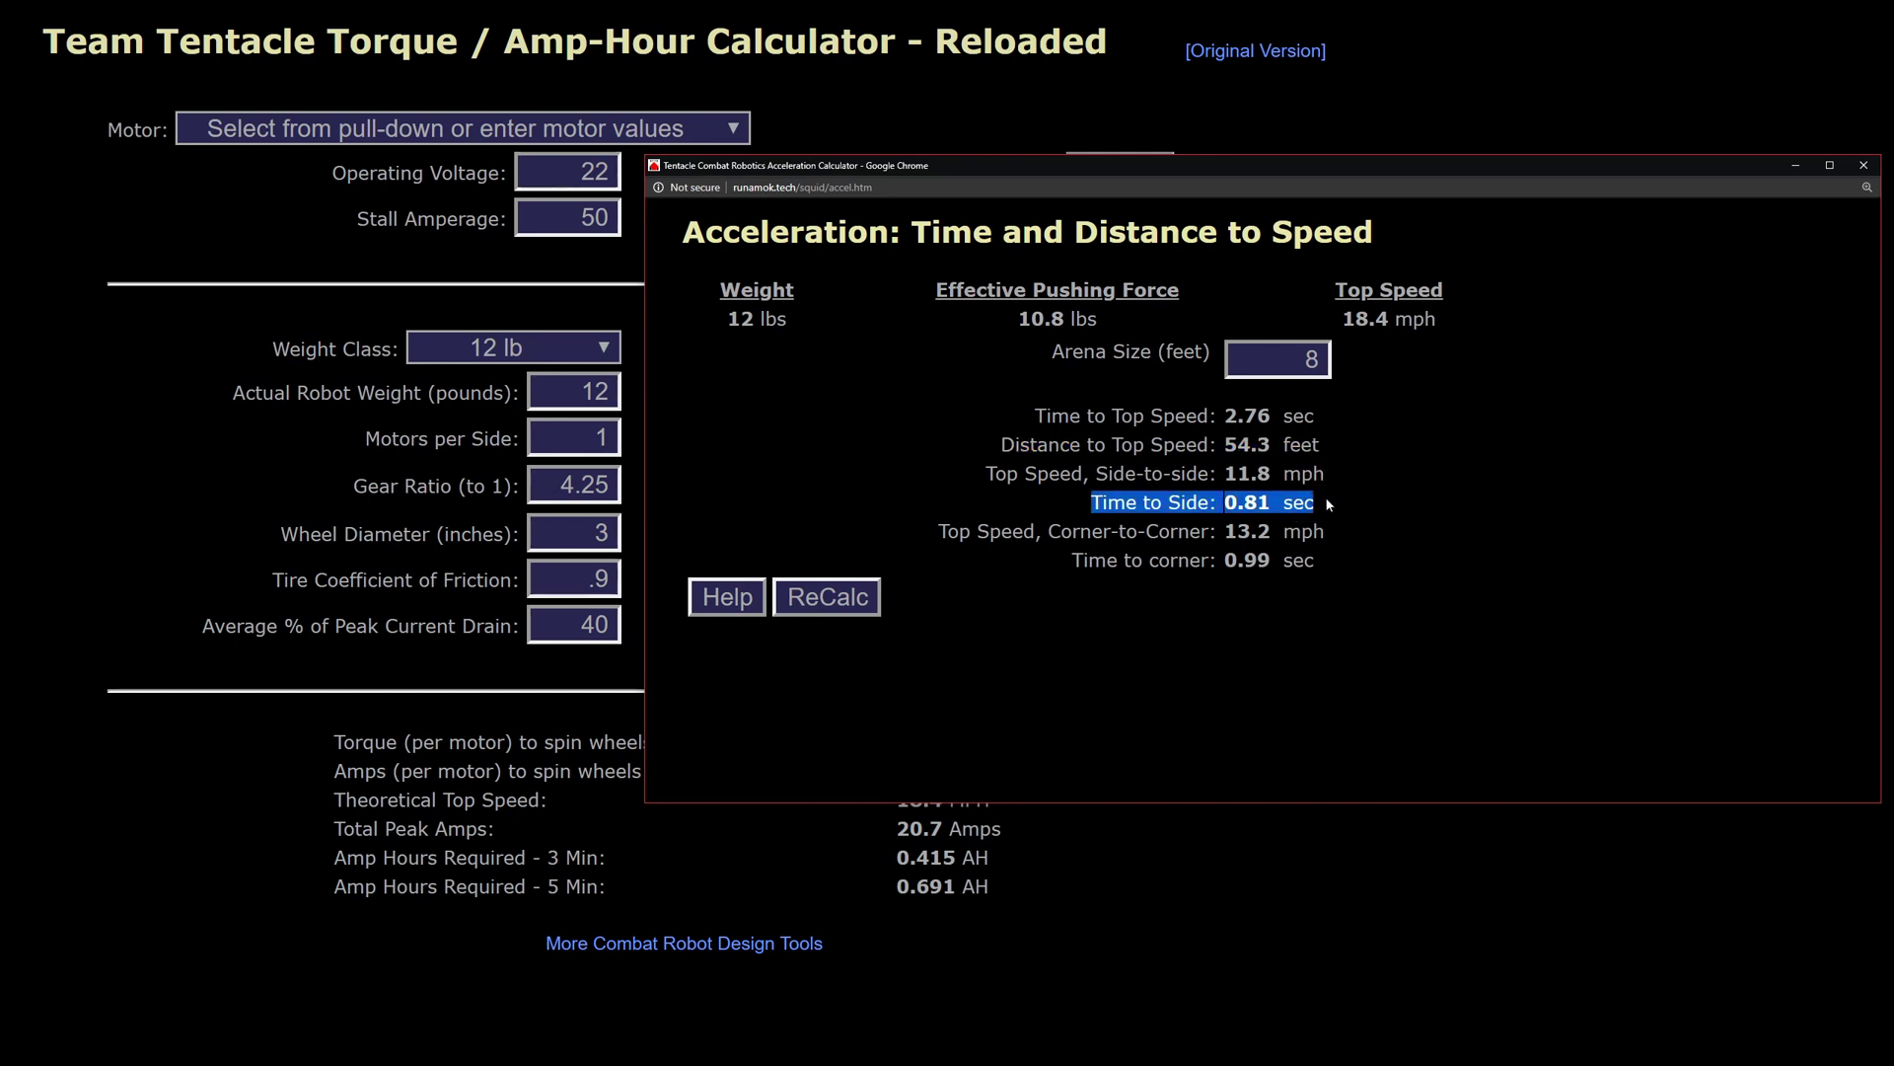
pyautogui.click(1574, 538)
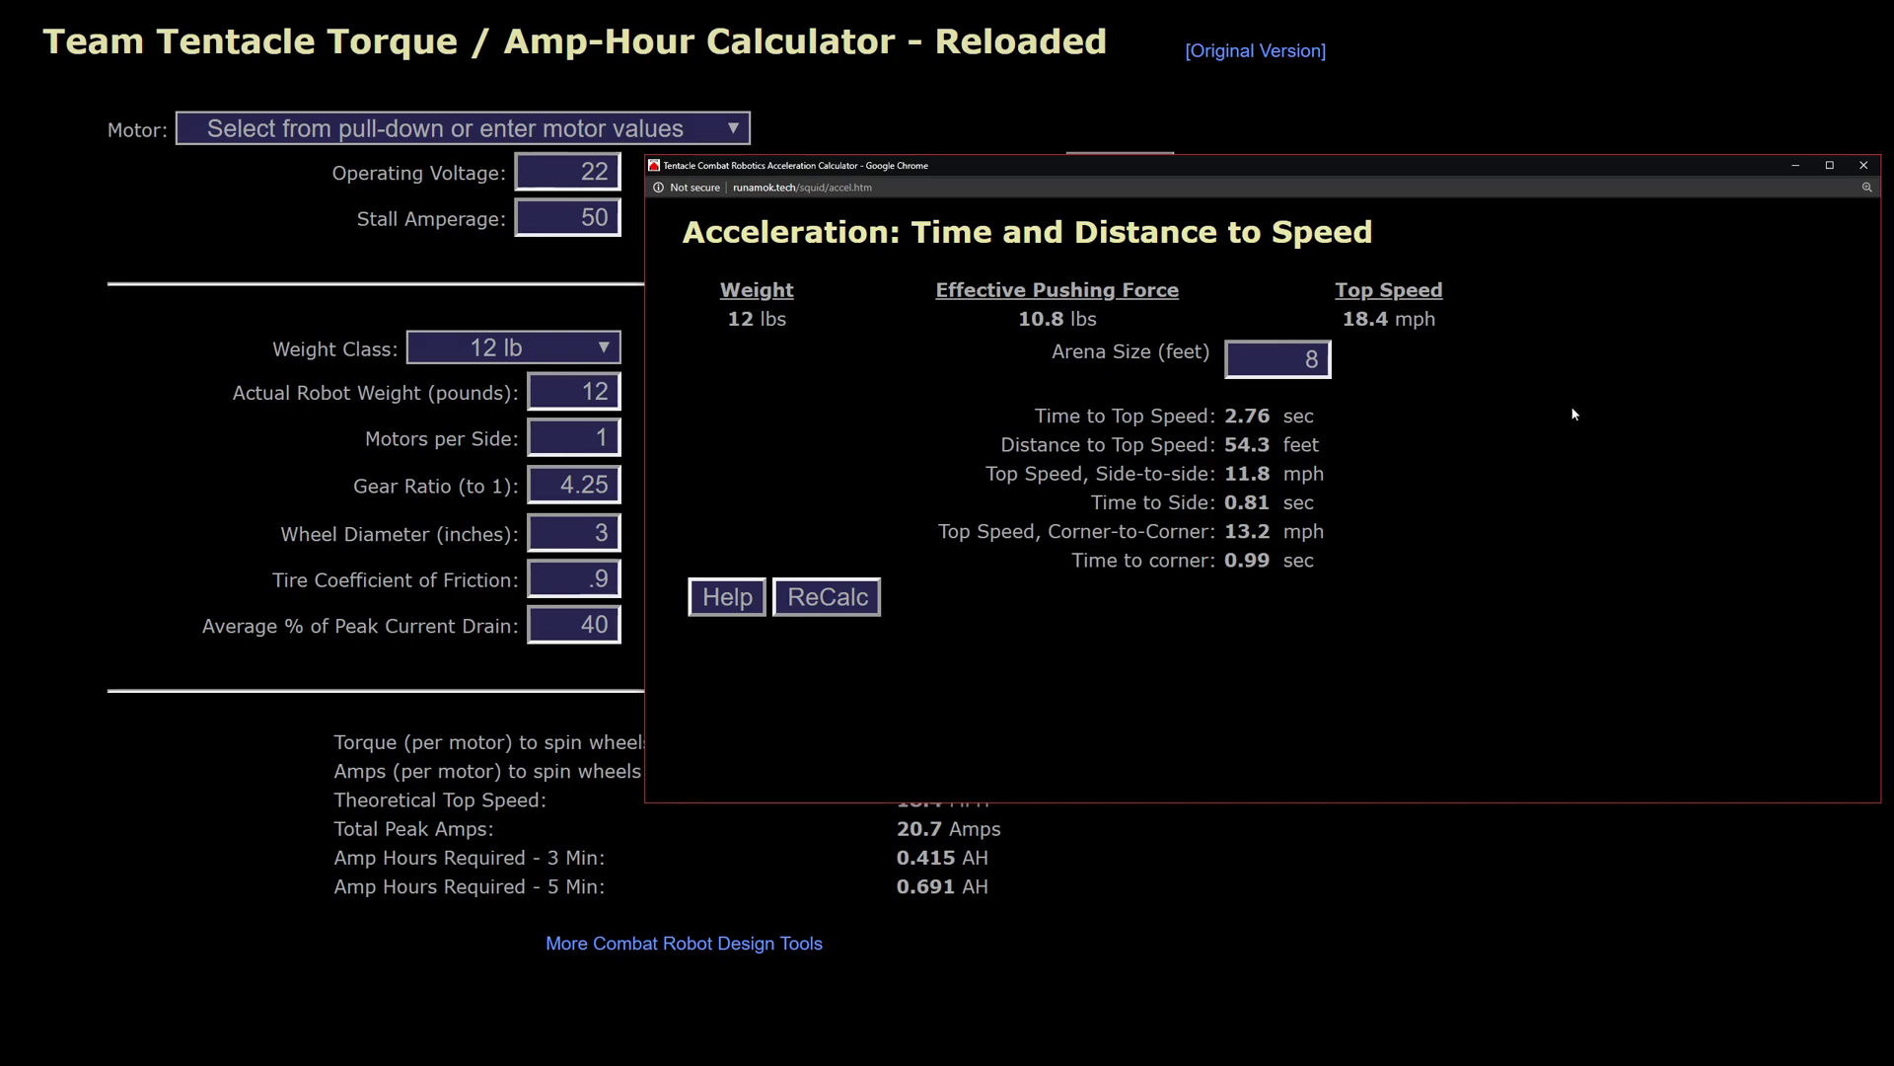